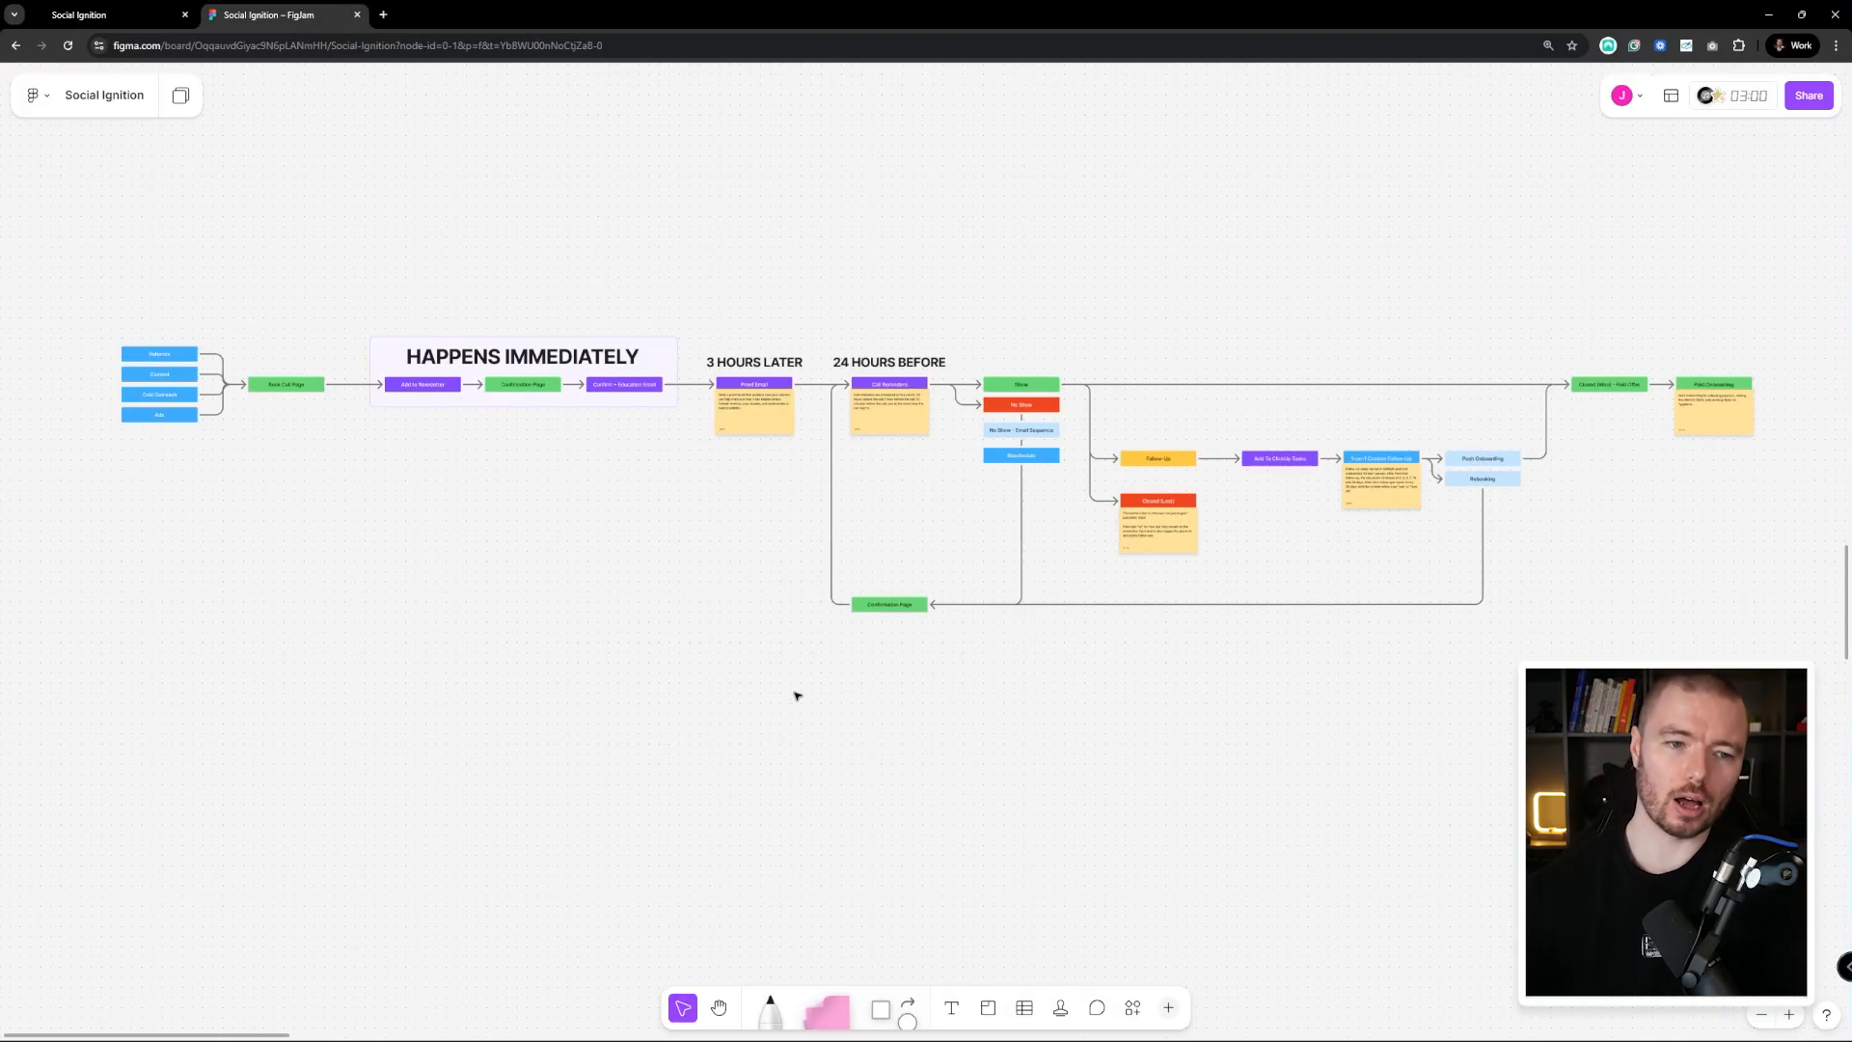
Recentre the FigJam funnel flowchart so its traffic sources show in full
{"action": "left_click_drag", "start_coordinate": [291, 342], "coordinate": [598, 361]}
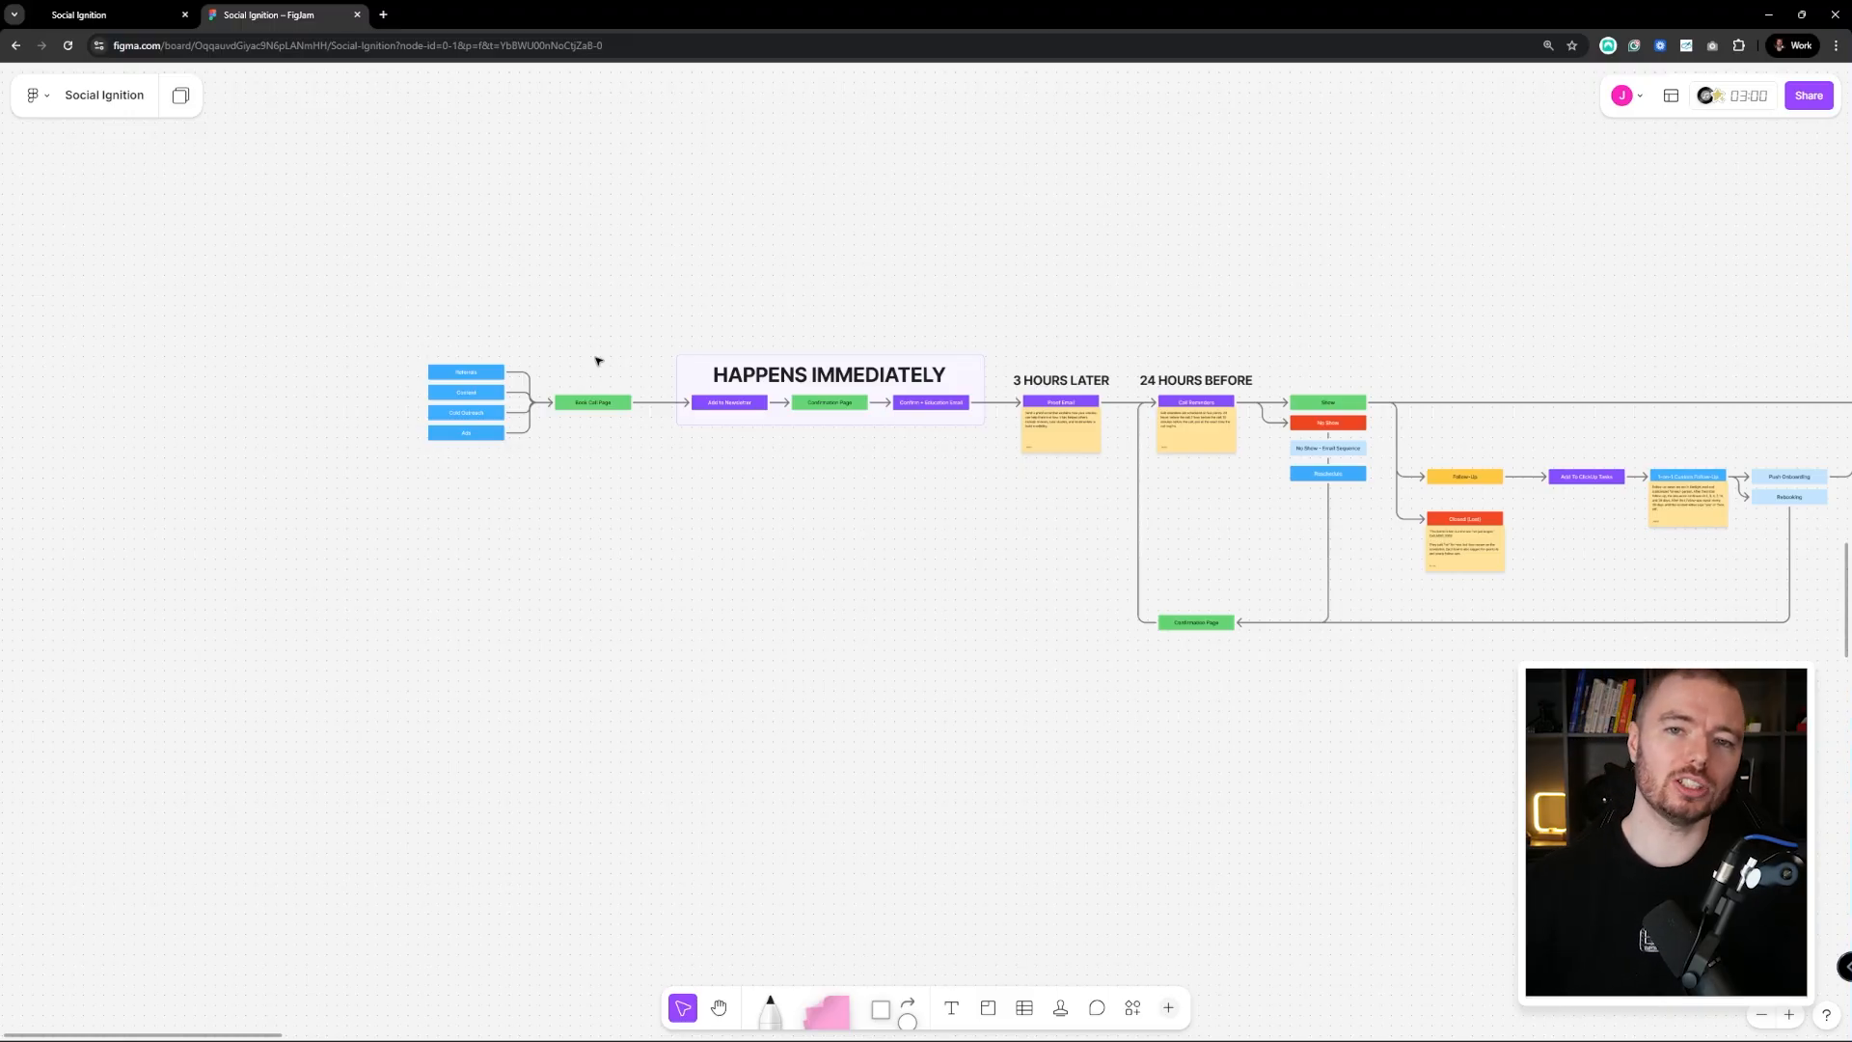
{"action": "left_click_drag", "start_coordinate": [920, 462], "coordinate": [1021, 464]}
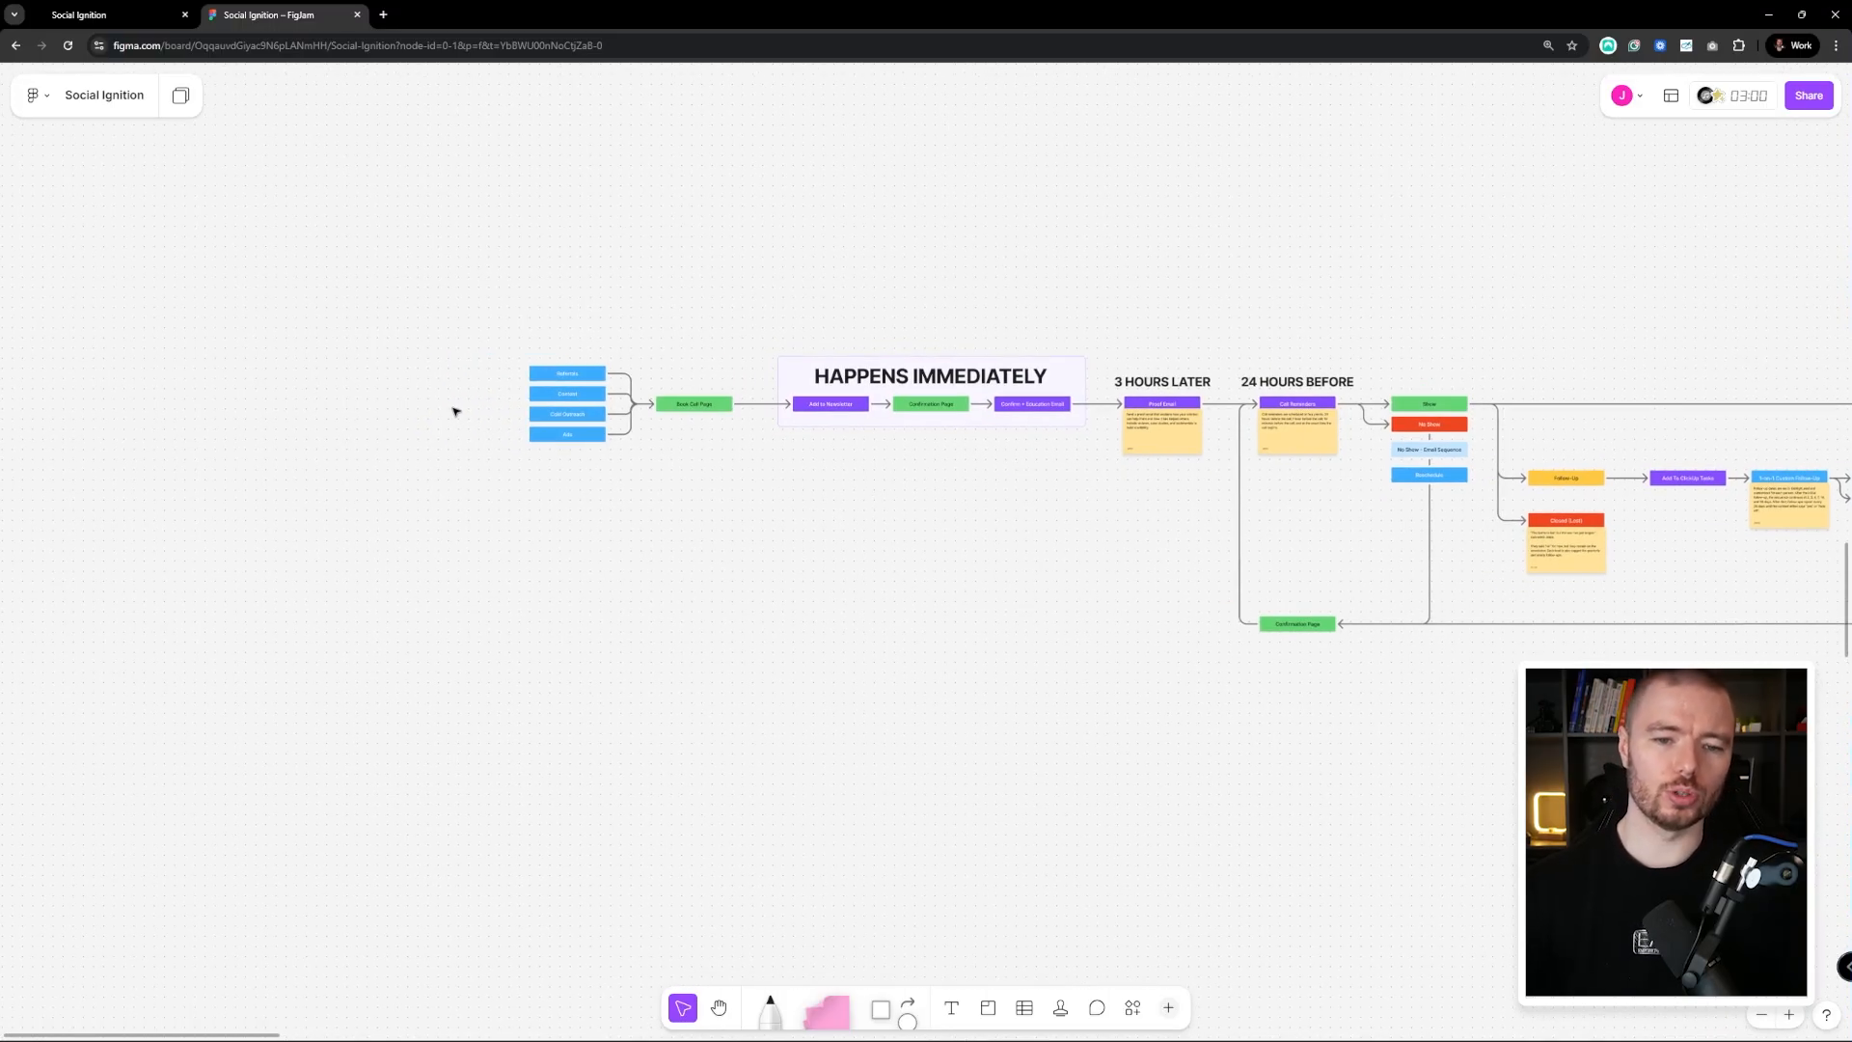
{"action": "scroll", "coordinate": [454, 409], "scroll_direction": "up", "scroll_amount": 10}
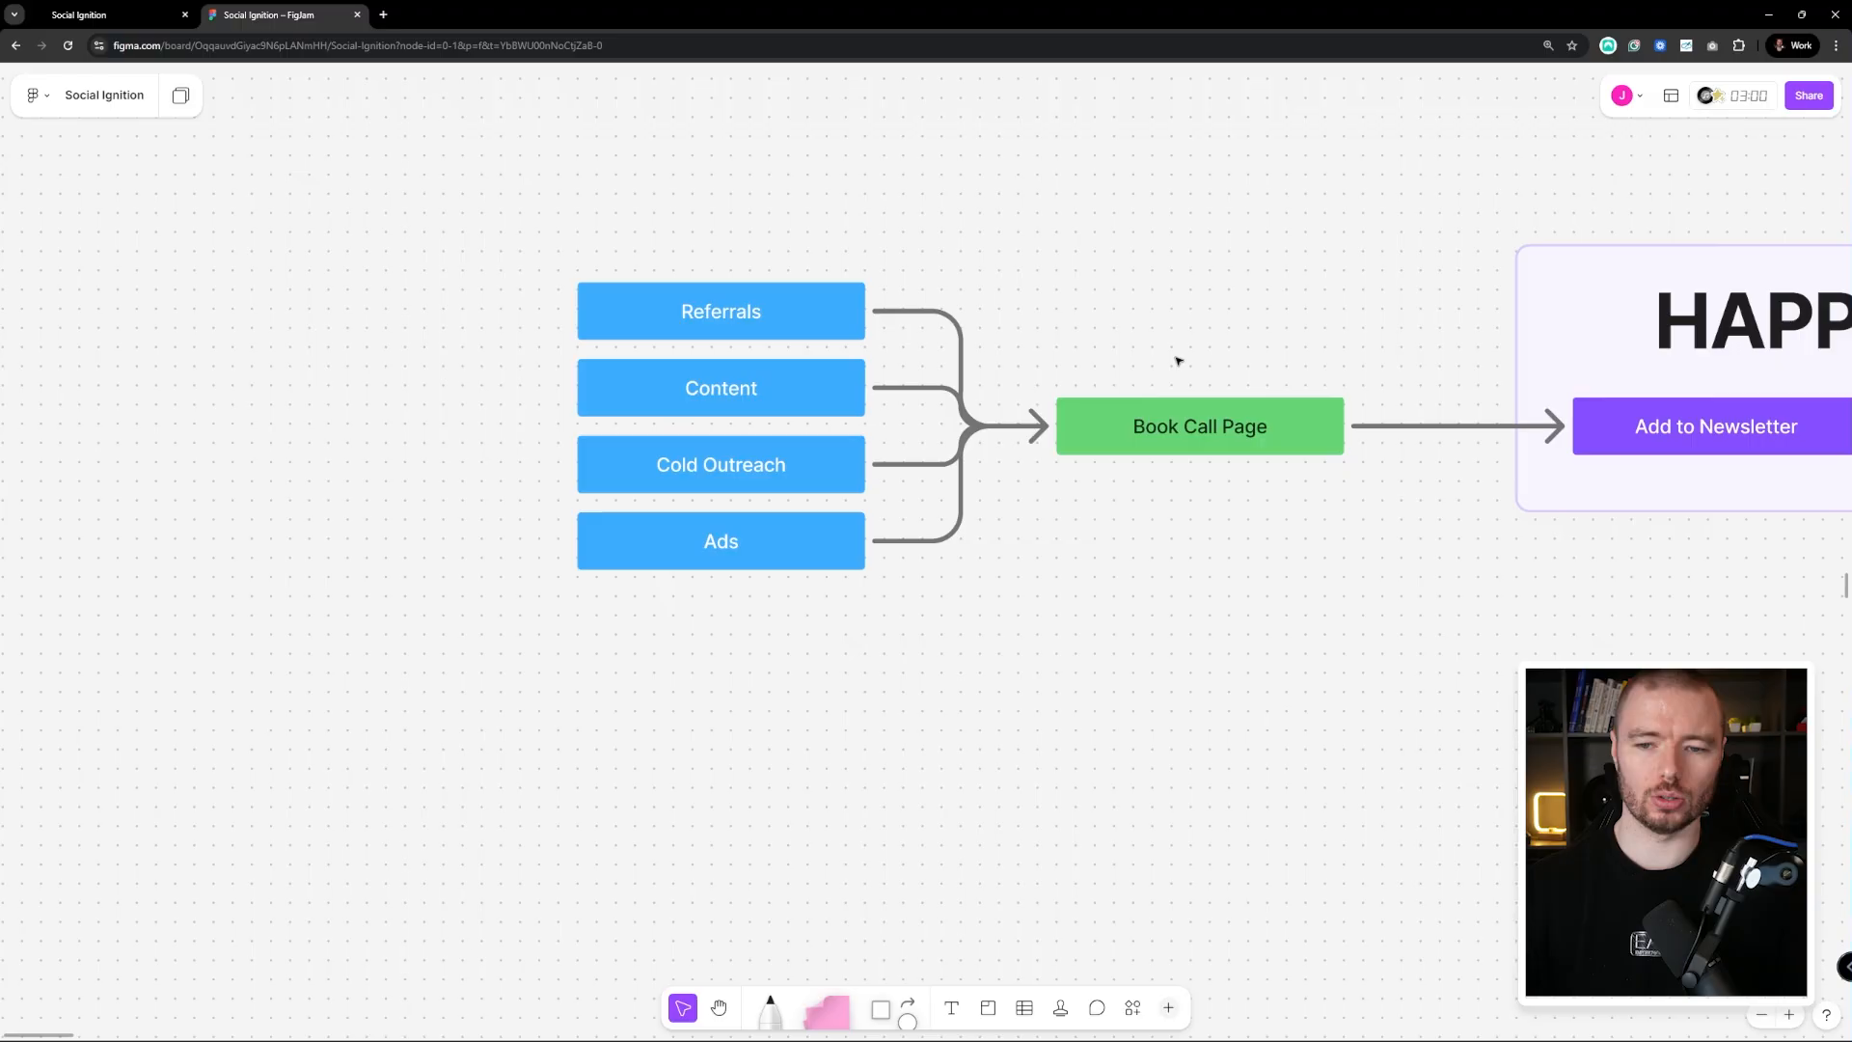
{"action": "scroll", "coordinate": [1177, 360], "scroll_direction": "down", "scroll_amount": 4}
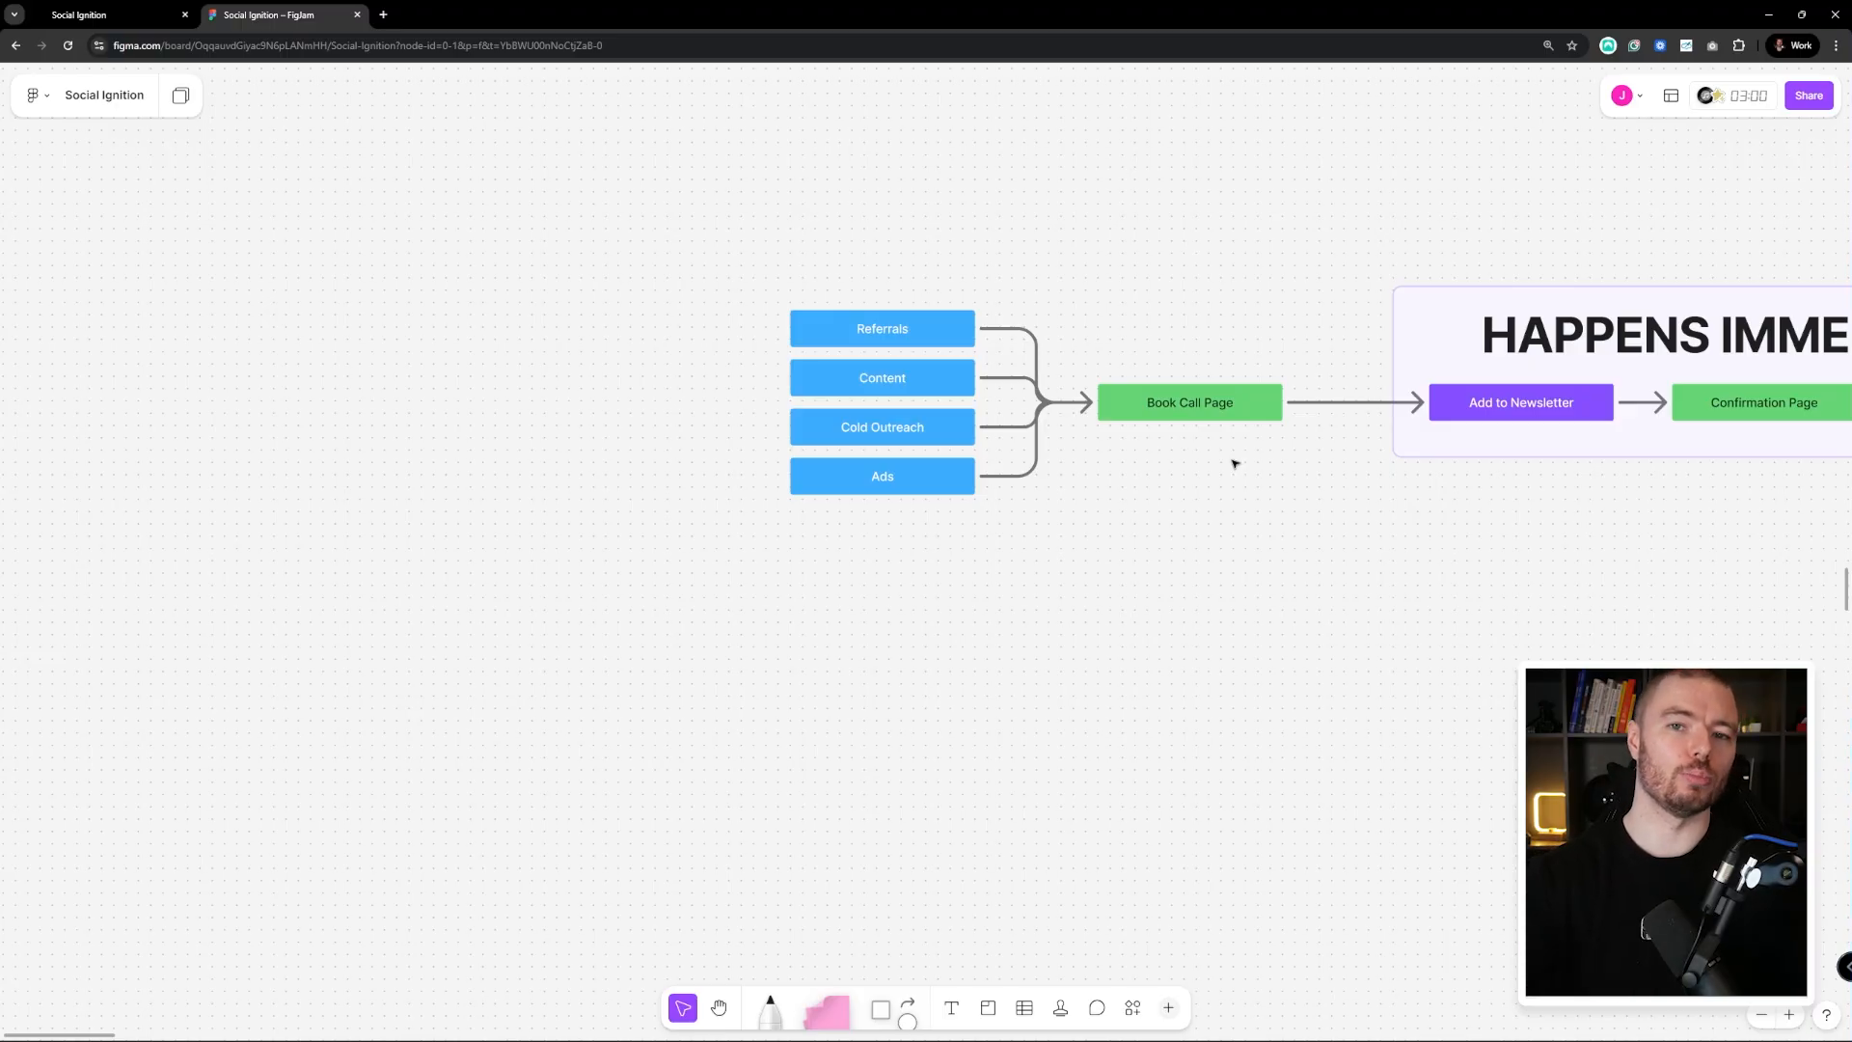
{"action": "scroll", "coordinate": [842, 316], "scroll_direction": "right", "scroll_amount": 2}
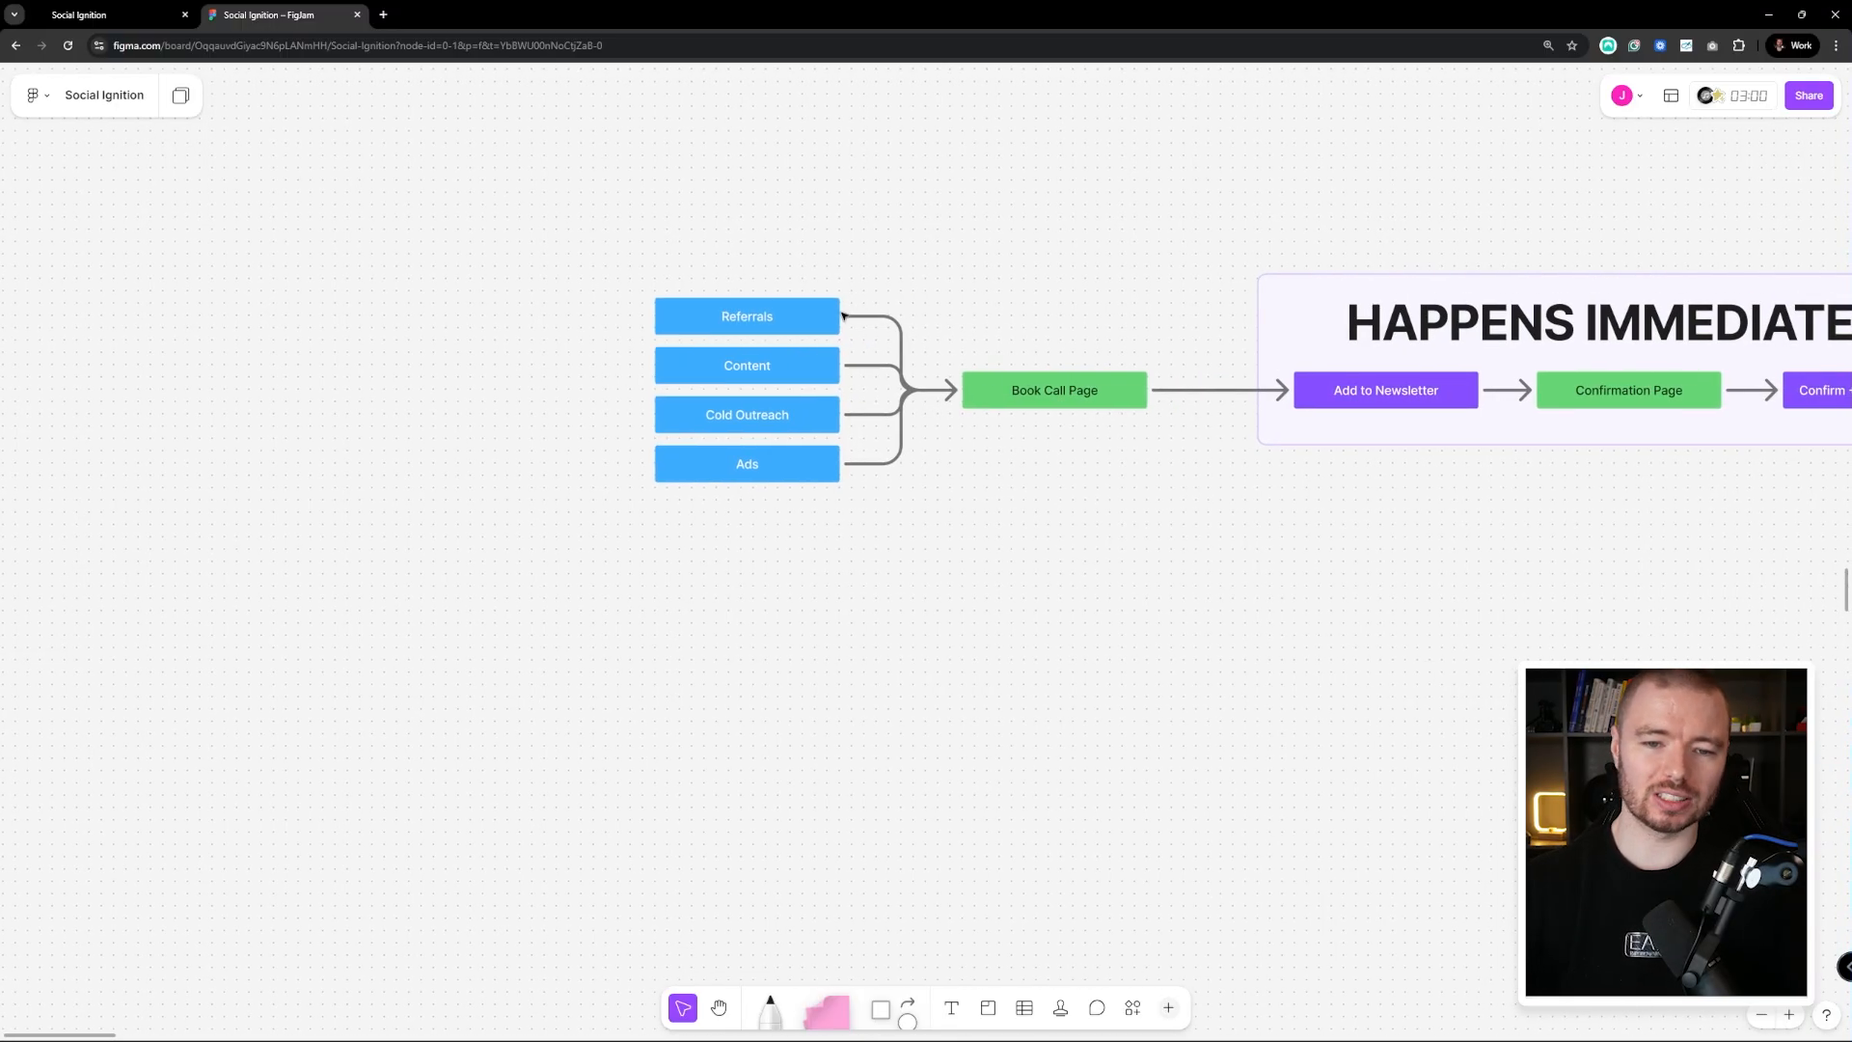
{"action": "scroll", "coordinate": [842, 336], "scroll_direction": "right", "scroll_amount": 3}
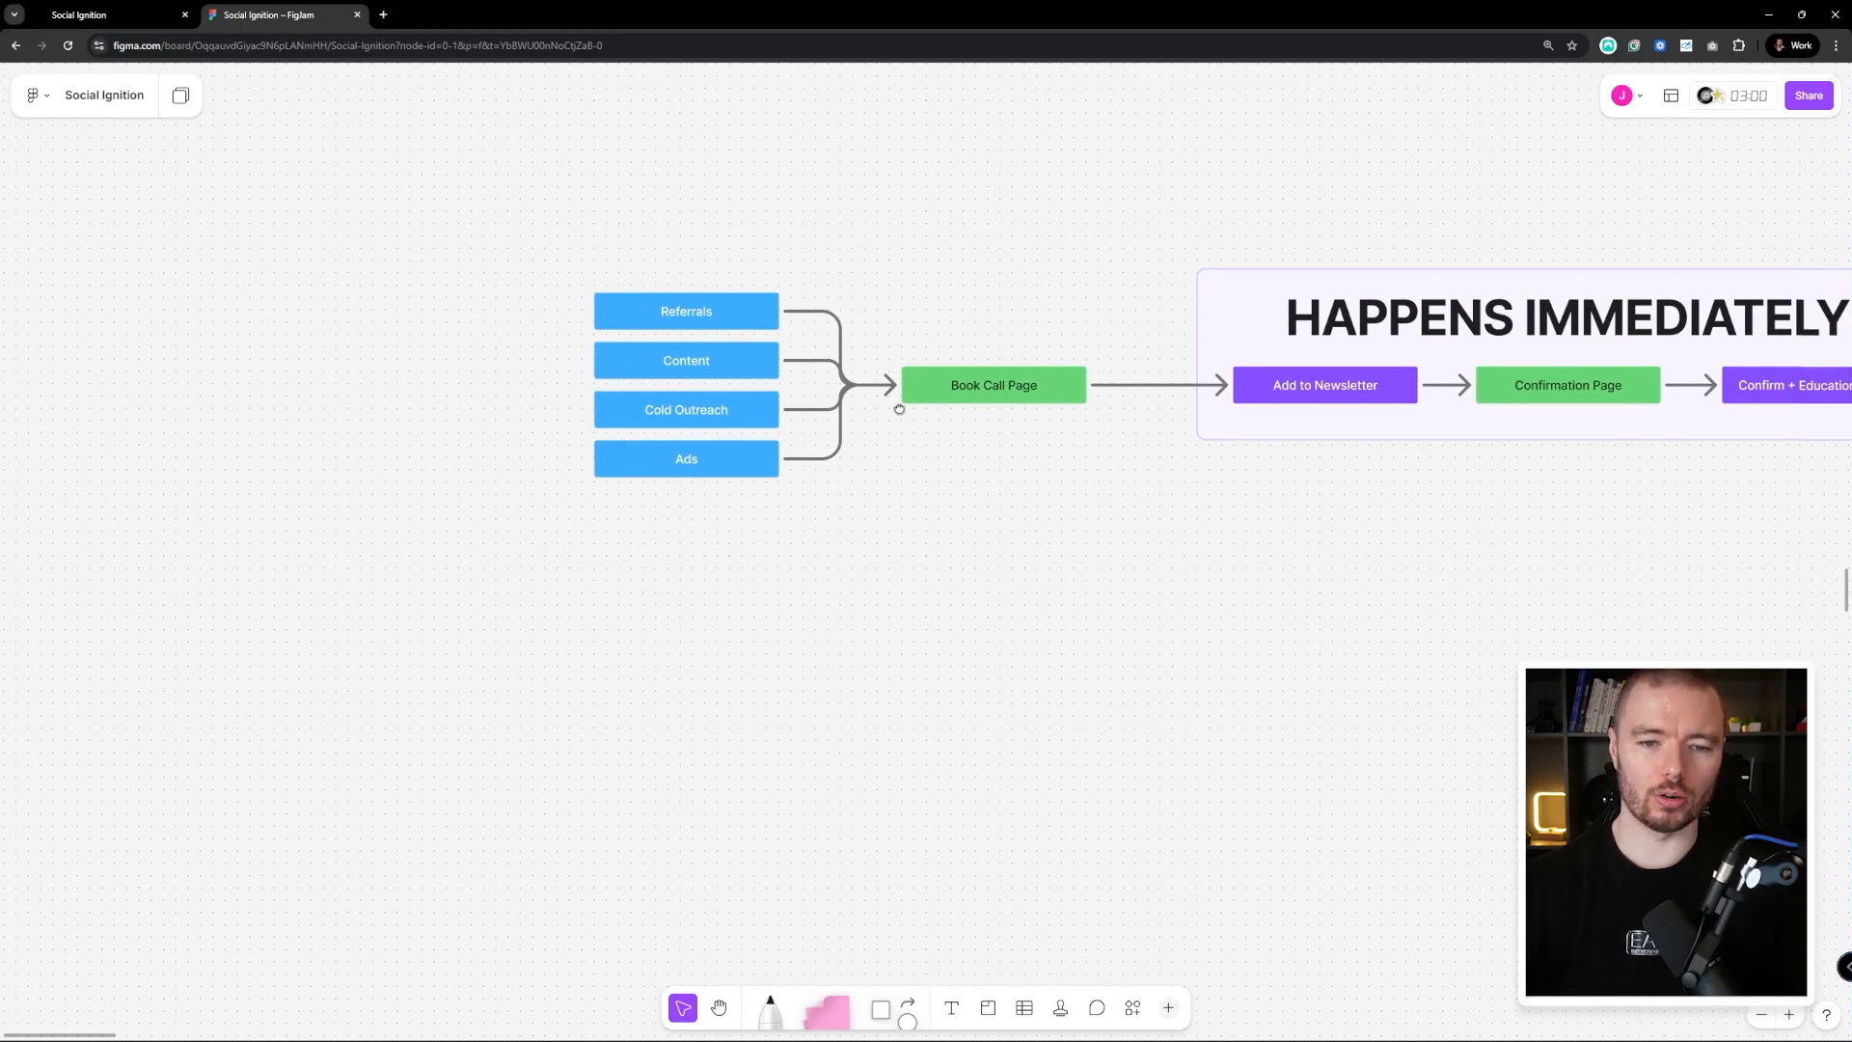
{"action": "scroll", "coordinate": [839, 435], "scroll_direction": "right", "scroll_amount": 4}
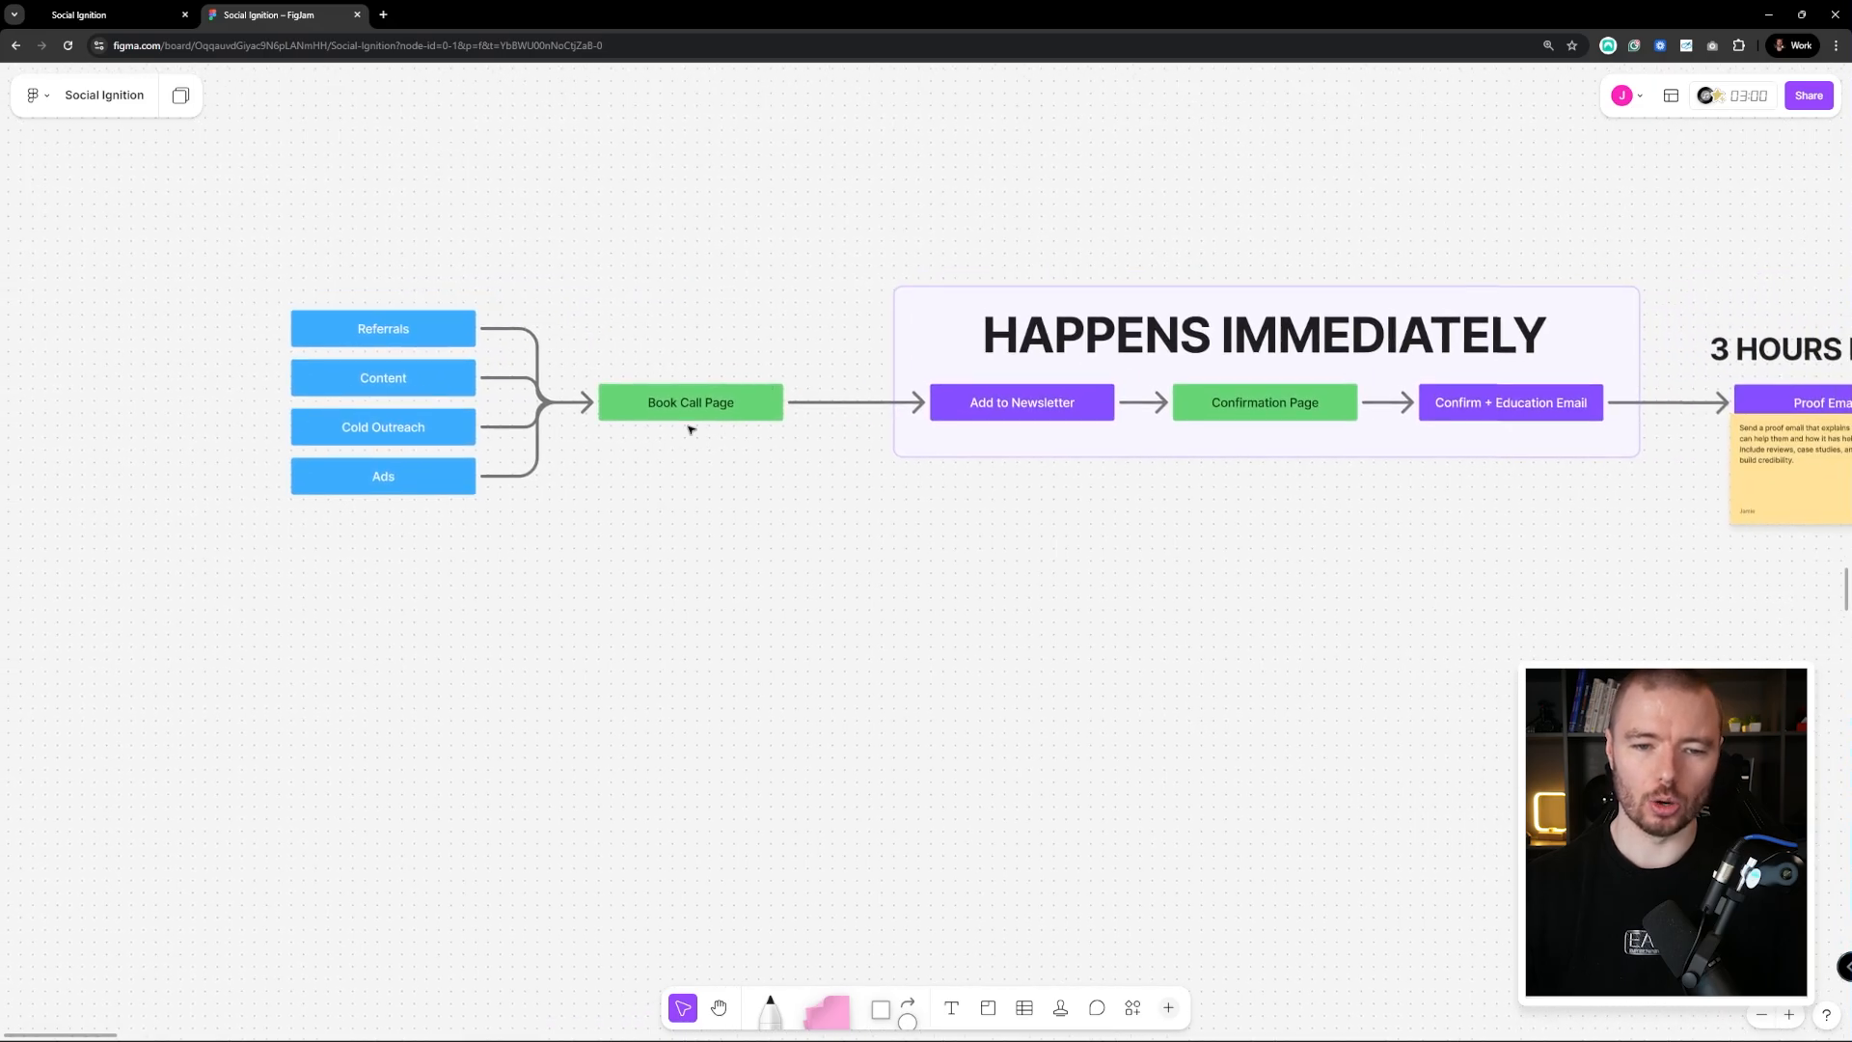
{"action": "scroll", "coordinate": [724, 404], "scroll_direction": "right", "scroll_amount": 1}
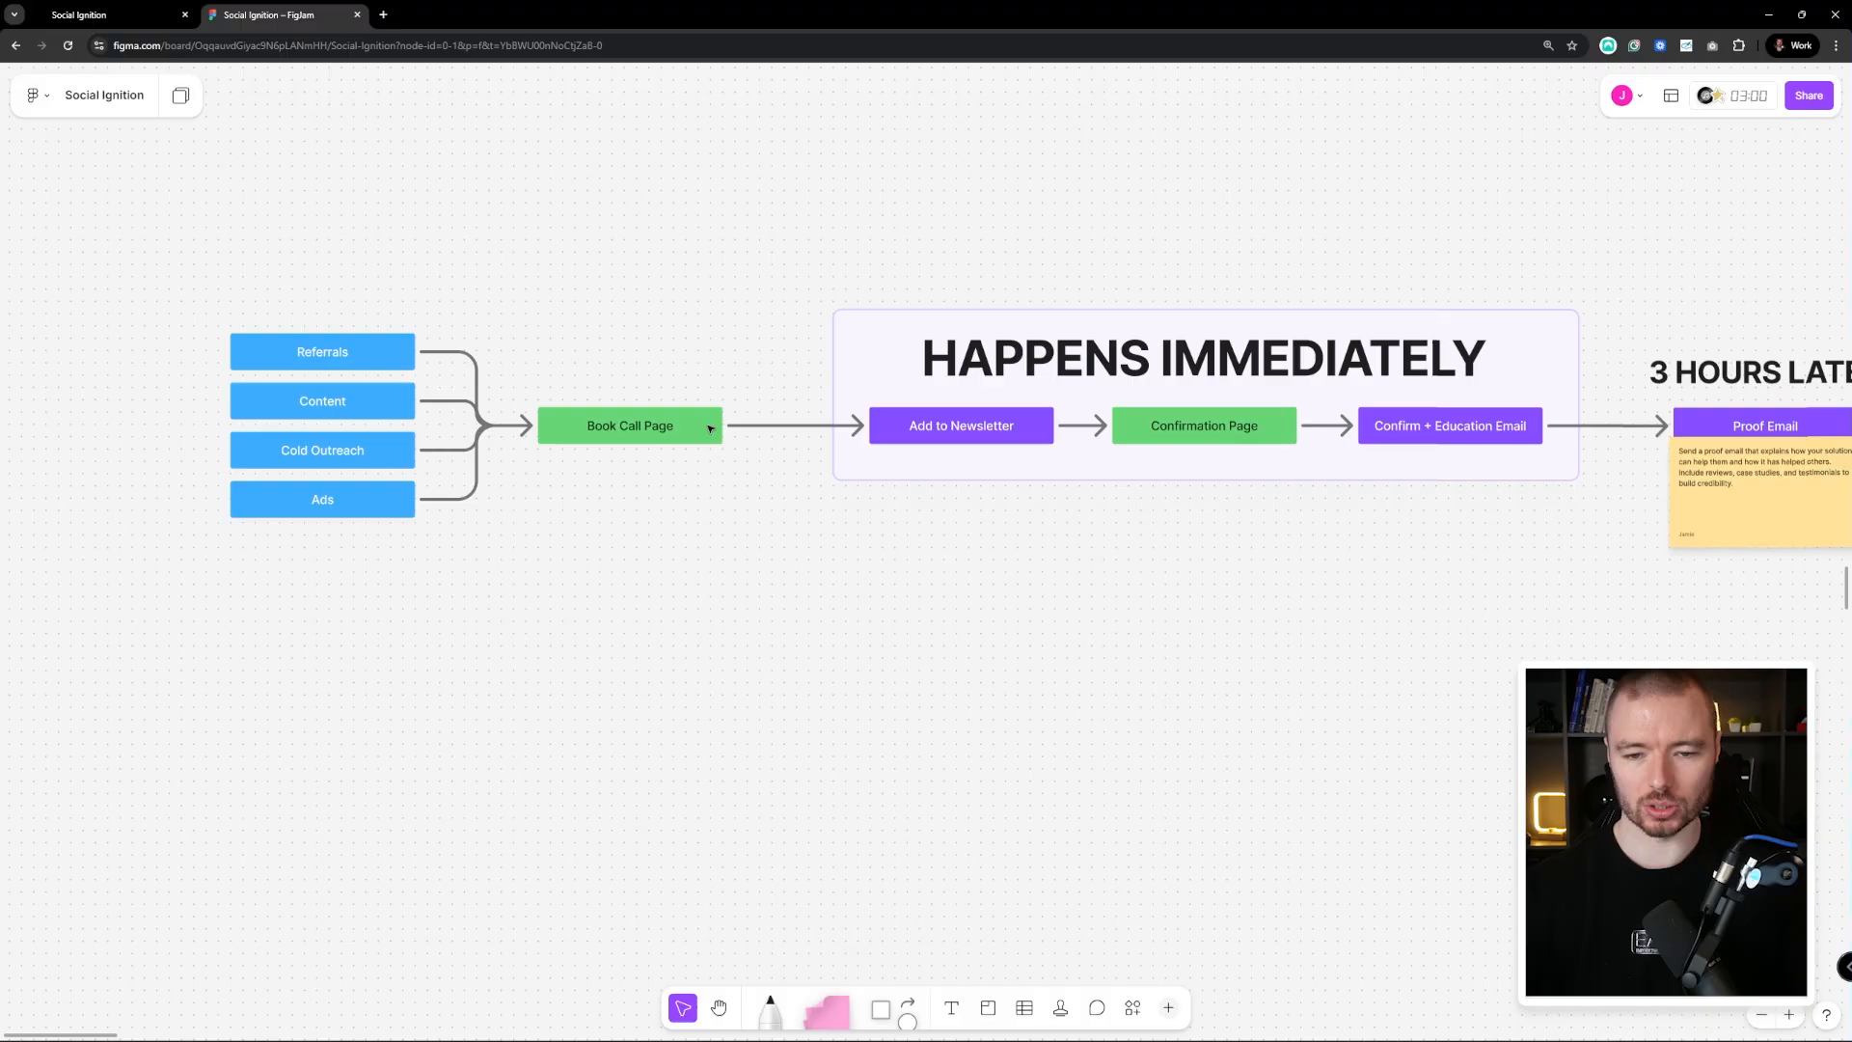
{"action": "scroll", "coordinate": [856, 537], "scroll_direction": "right", "scroll_amount": 6}
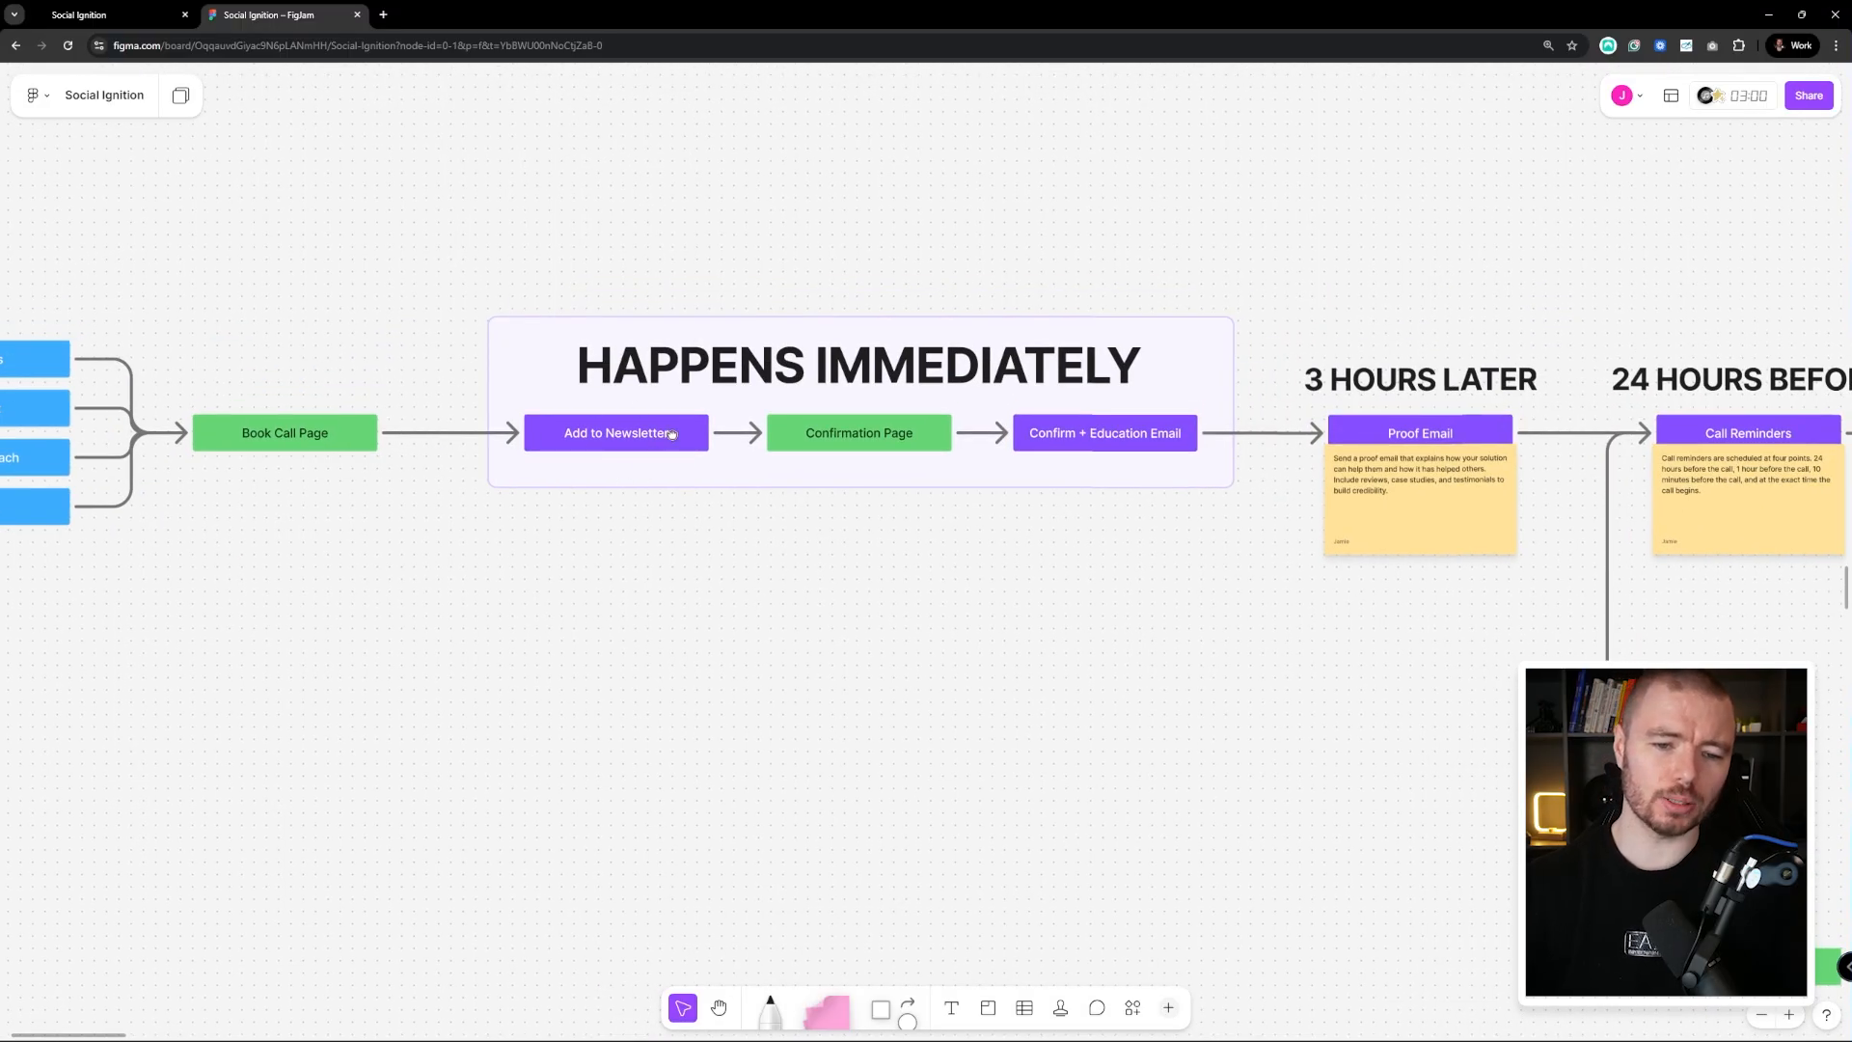
{"action": "scroll", "coordinate": [675, 425], "scroll_direction": "left", "scroll_amount": 1}
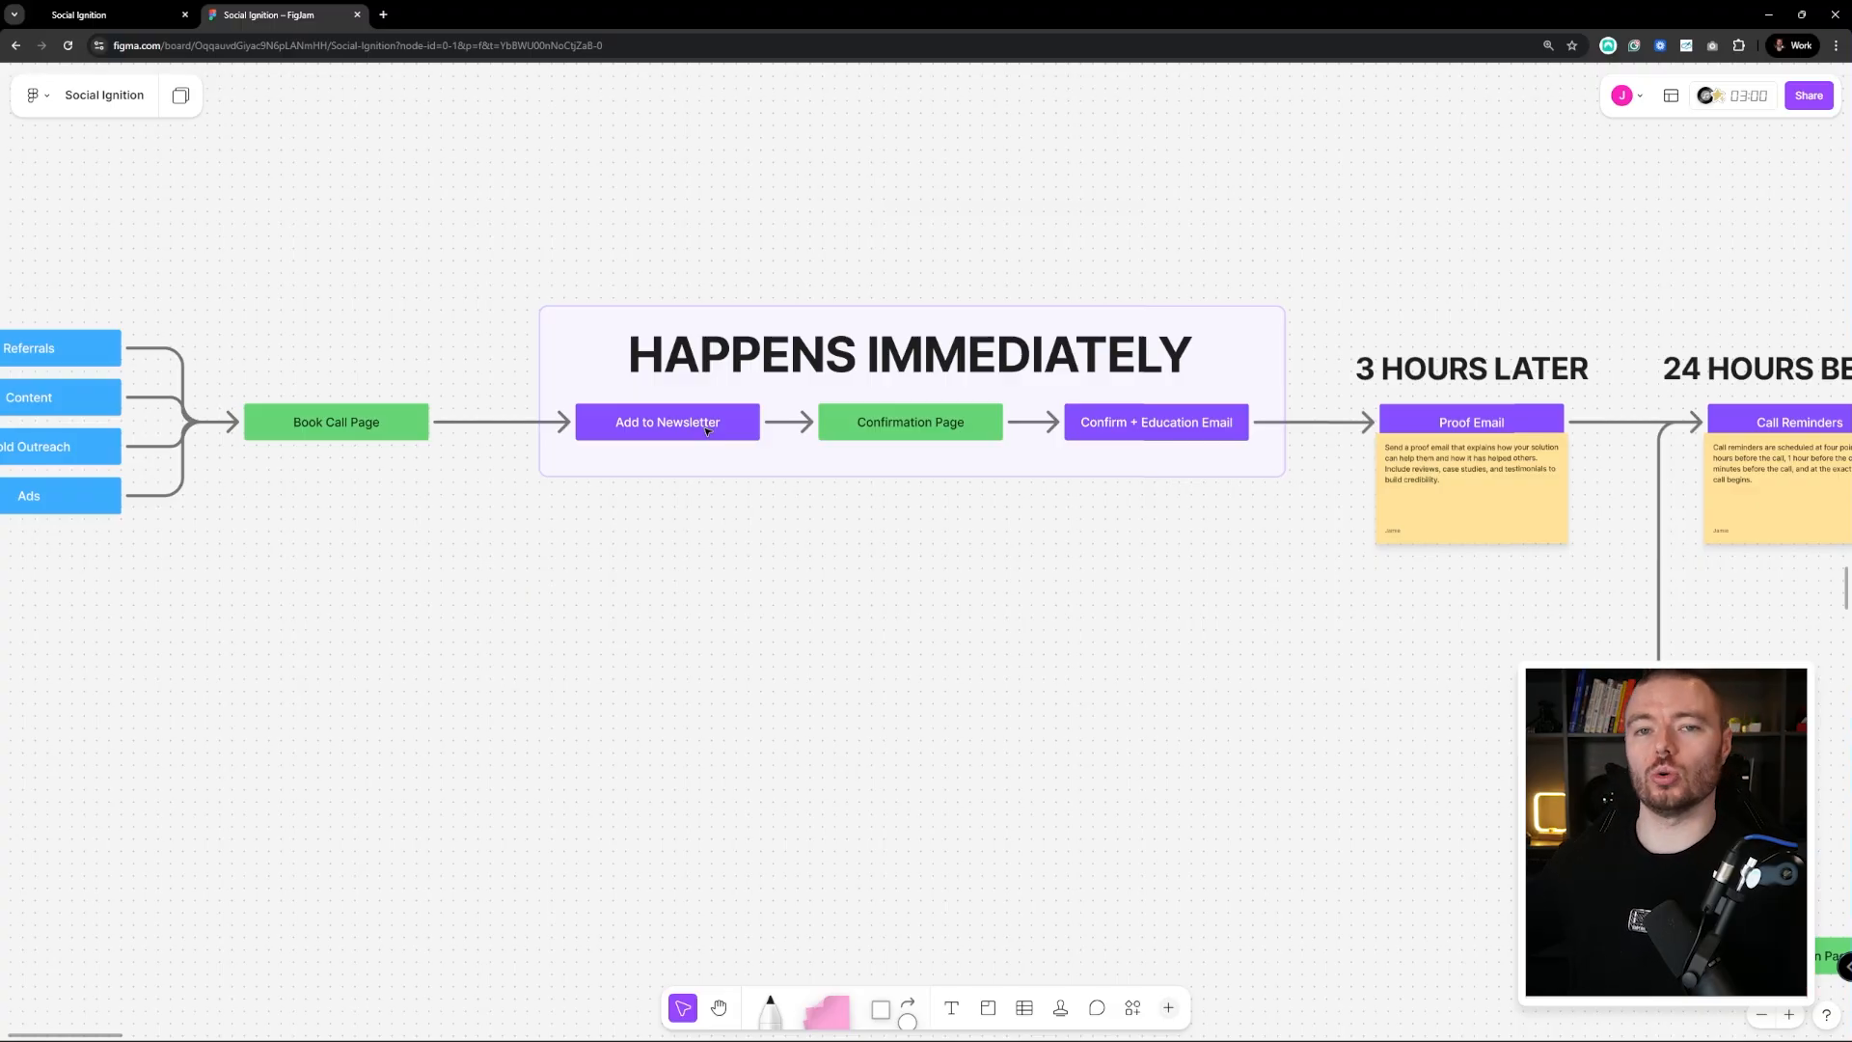
{"action": "scroll", "coordinate": [777, 372], "scroll_direction": "right", "scroll_amount": 1}
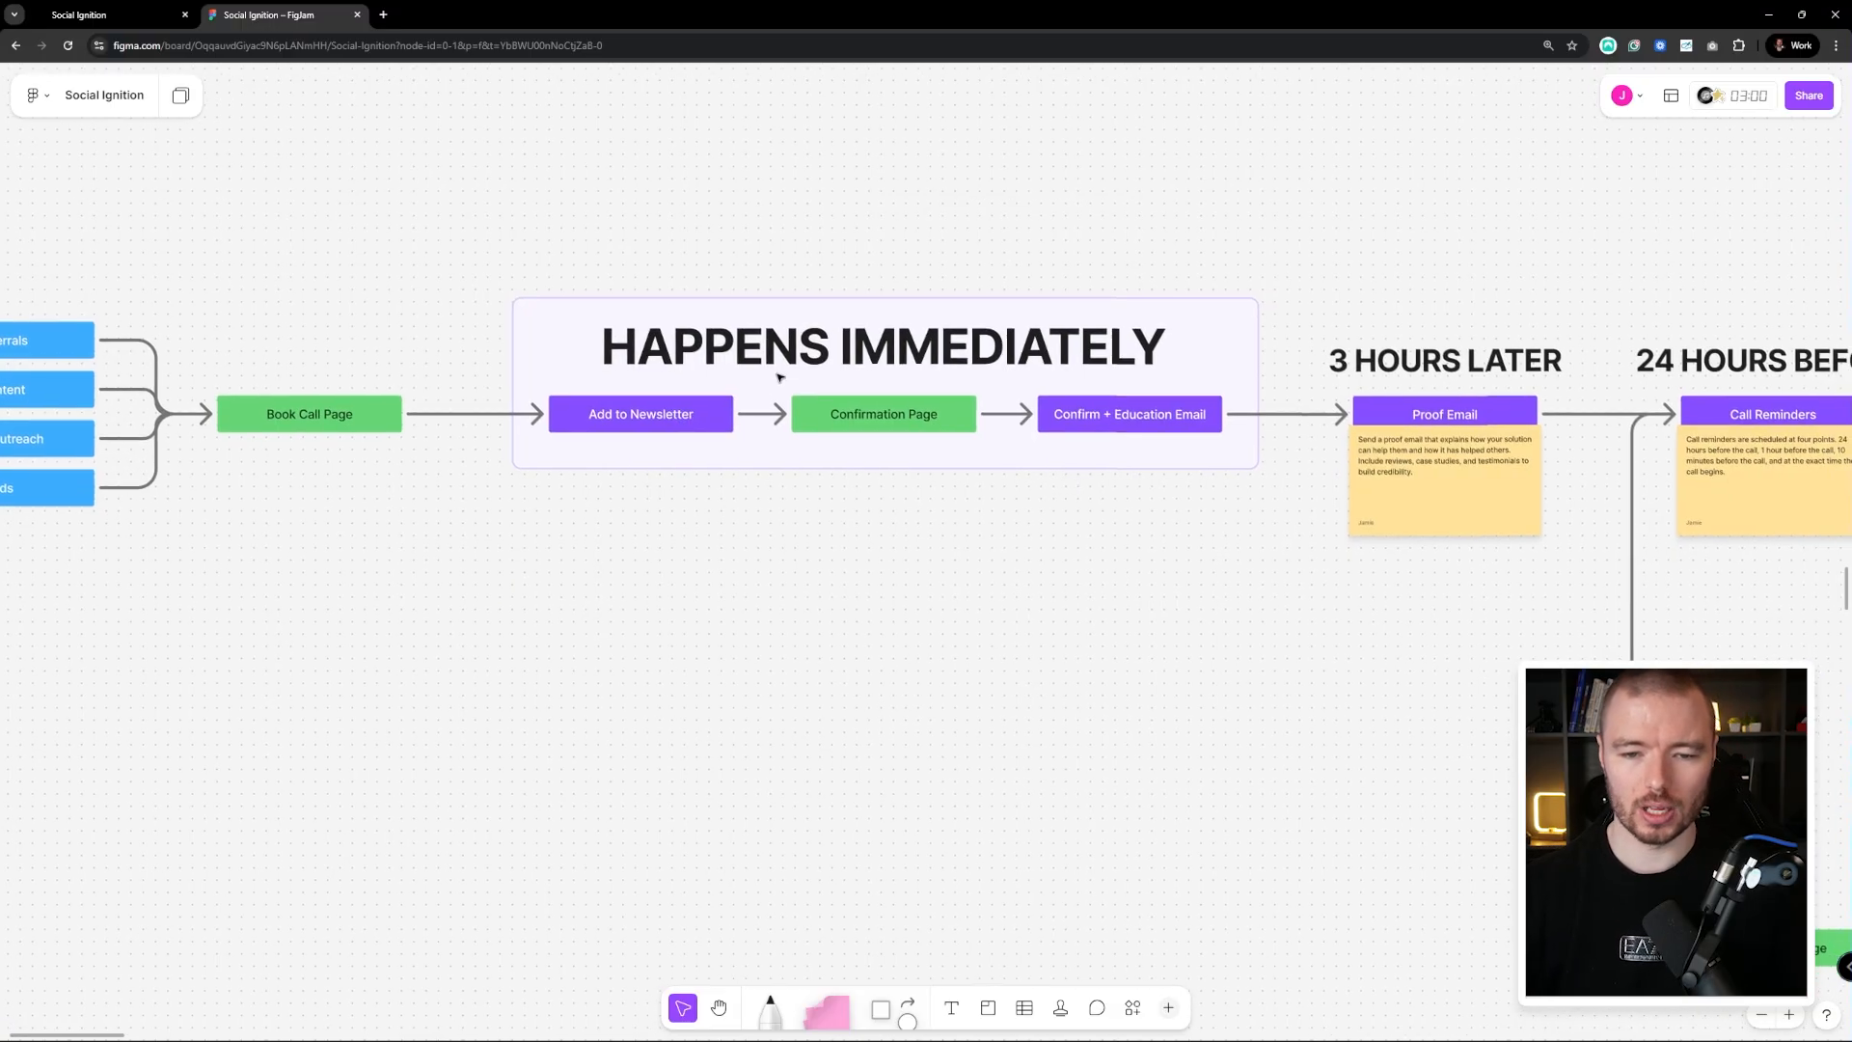
{"action": "scroll", "coordinate": [901, 413], "scroll_direction": "right", "scroll_amount": 4}
{"action": "scroll", "coordinate": [757, 431], "scroll_direction": "right", "scroll_amount": 2}
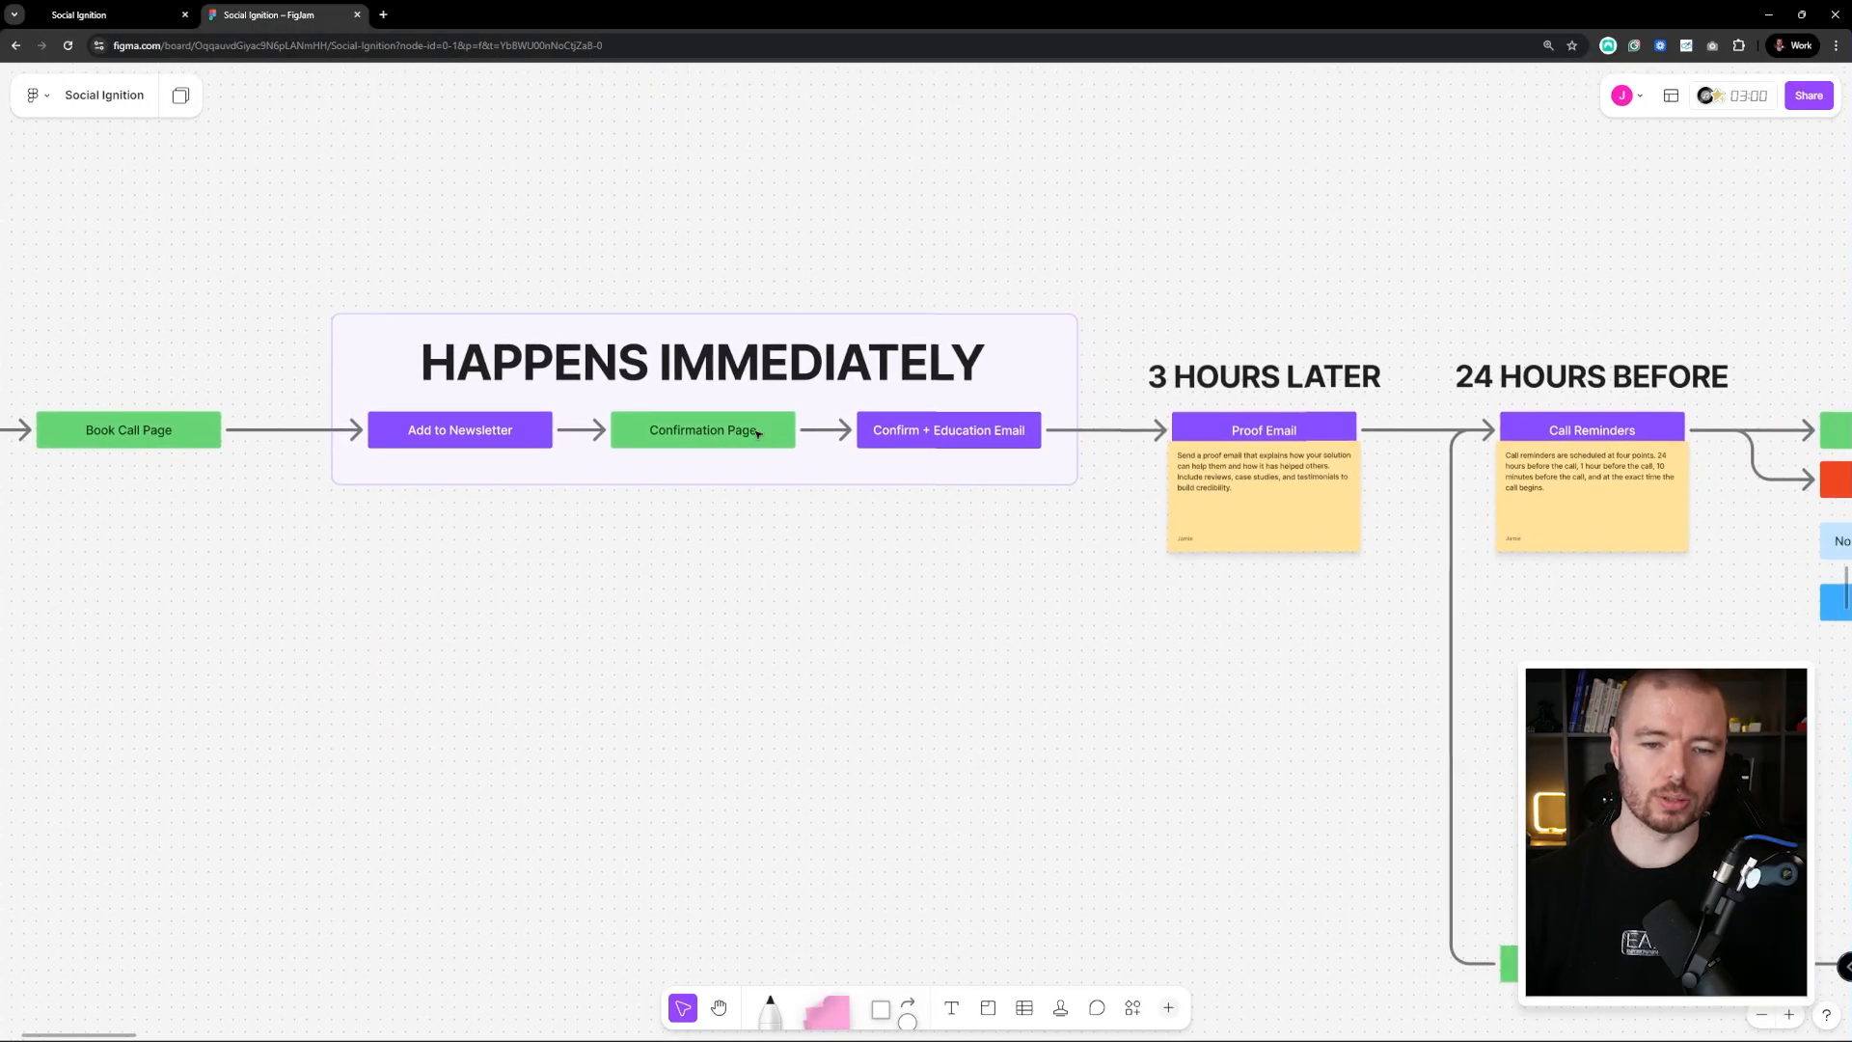
Pan along the flowchart through the Show/No Show branches to Closed (Won) and Paid Onboarding
{"action": "left_click_drag", "start_coordinate": [972, 451], "coordinate": [869, 417]}
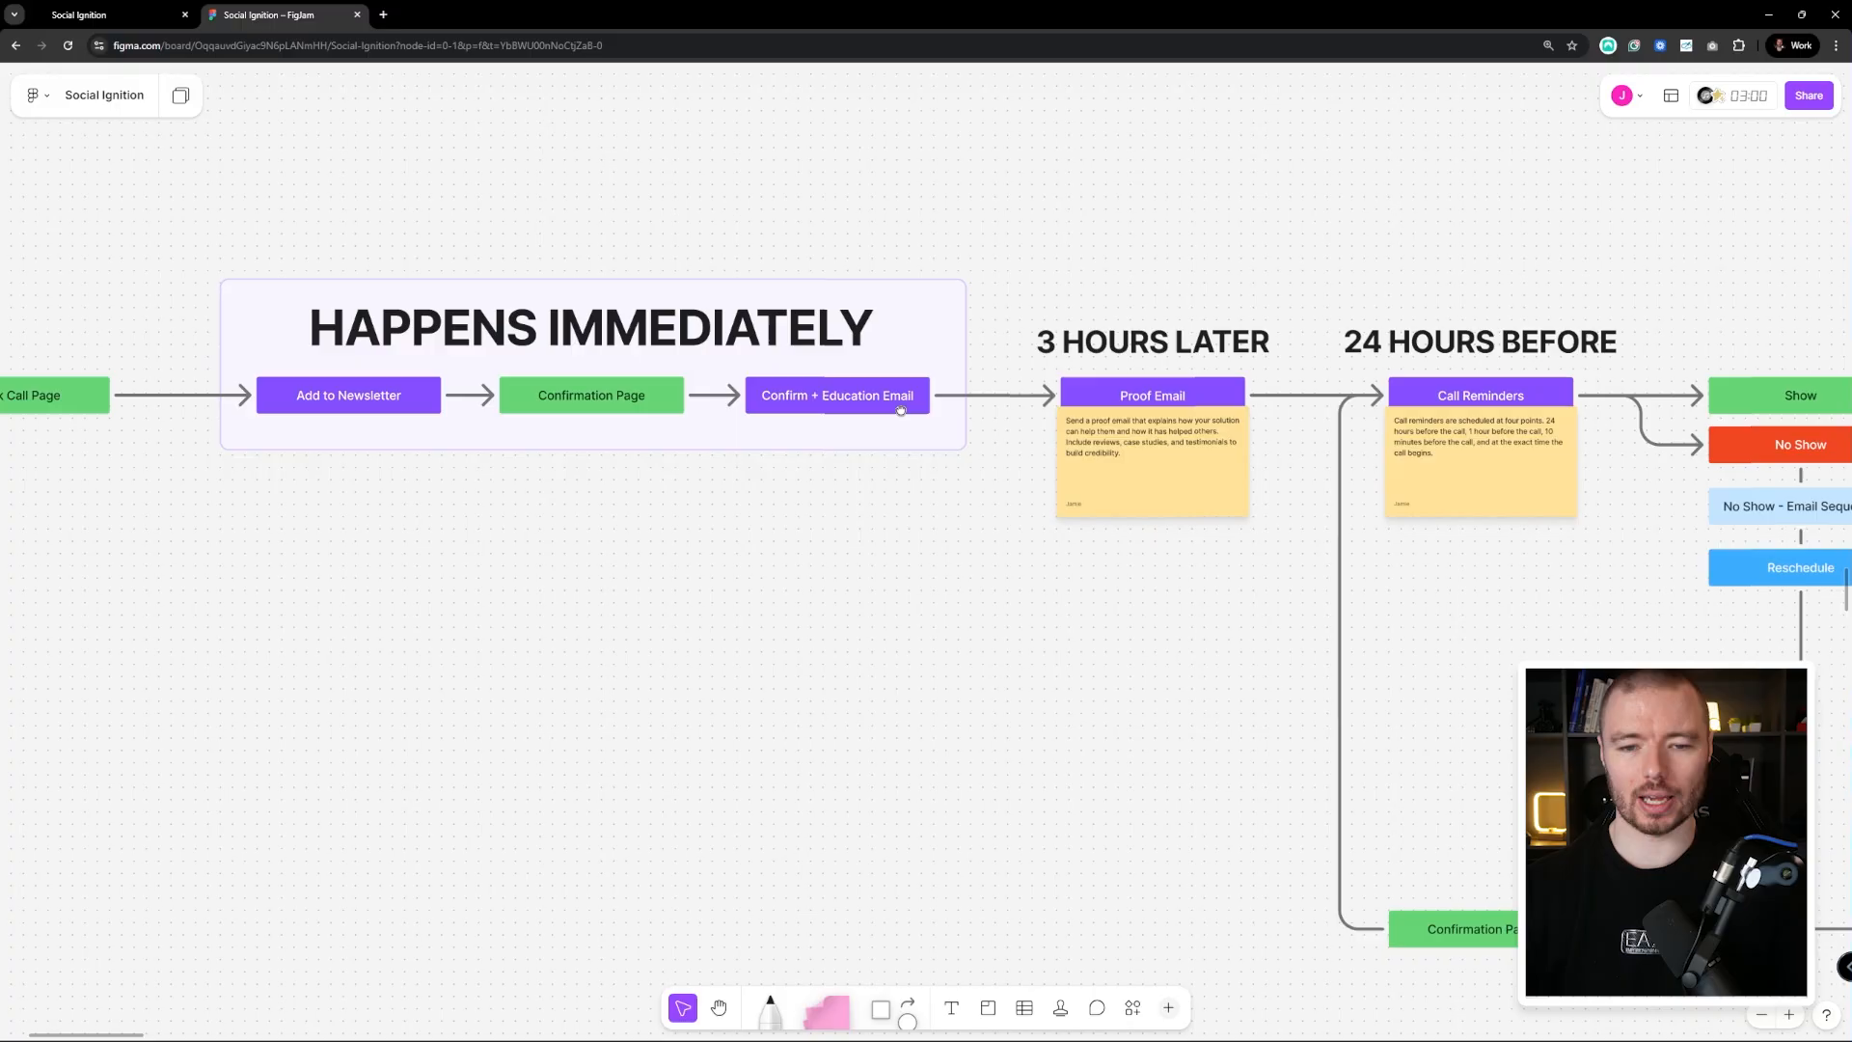
{"action": "scroll", "coordinate": [897, 400], "scroll_direction": "down", "scroll_amount": 1}
{"action": "scroll", "coordinate": [910, 384], "scroll_direction": "down", "scroll_amount": 1}
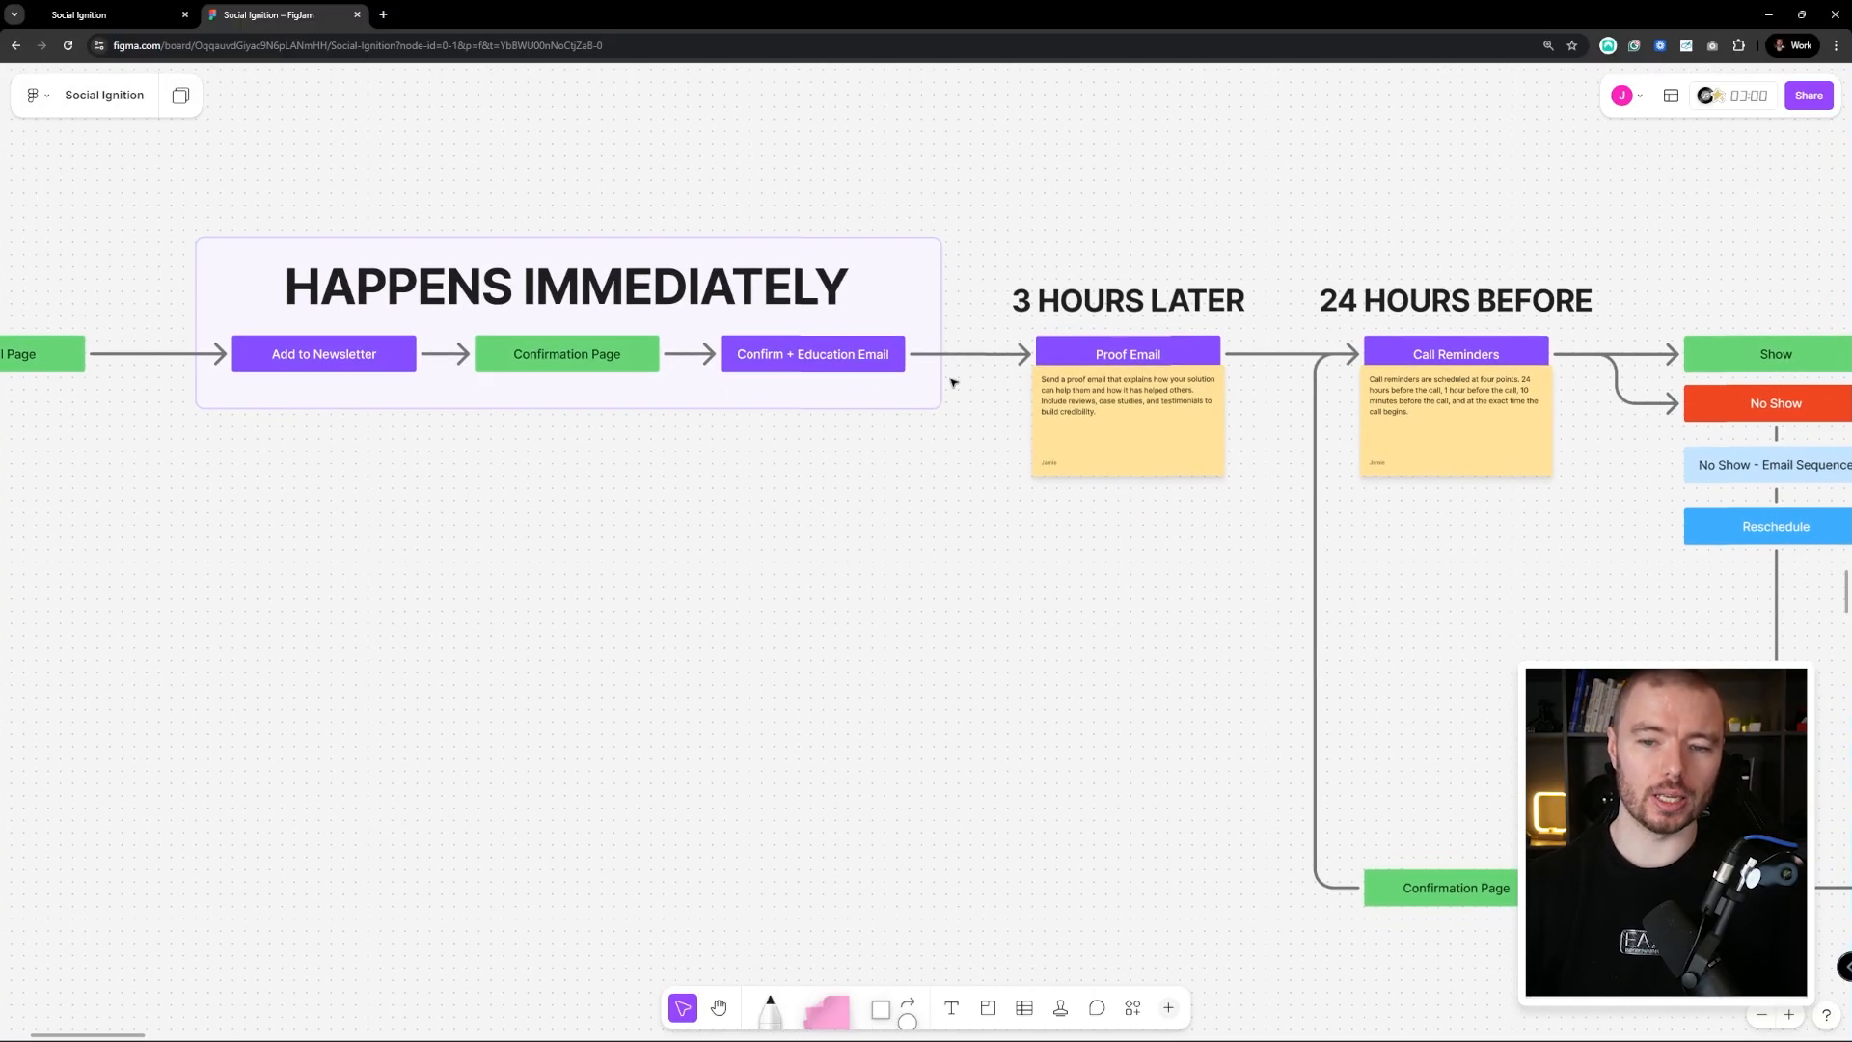
{"action": "scroll", "coordinate": [952, 382], "scroll_direction": "right", "scroll_amount": 5}
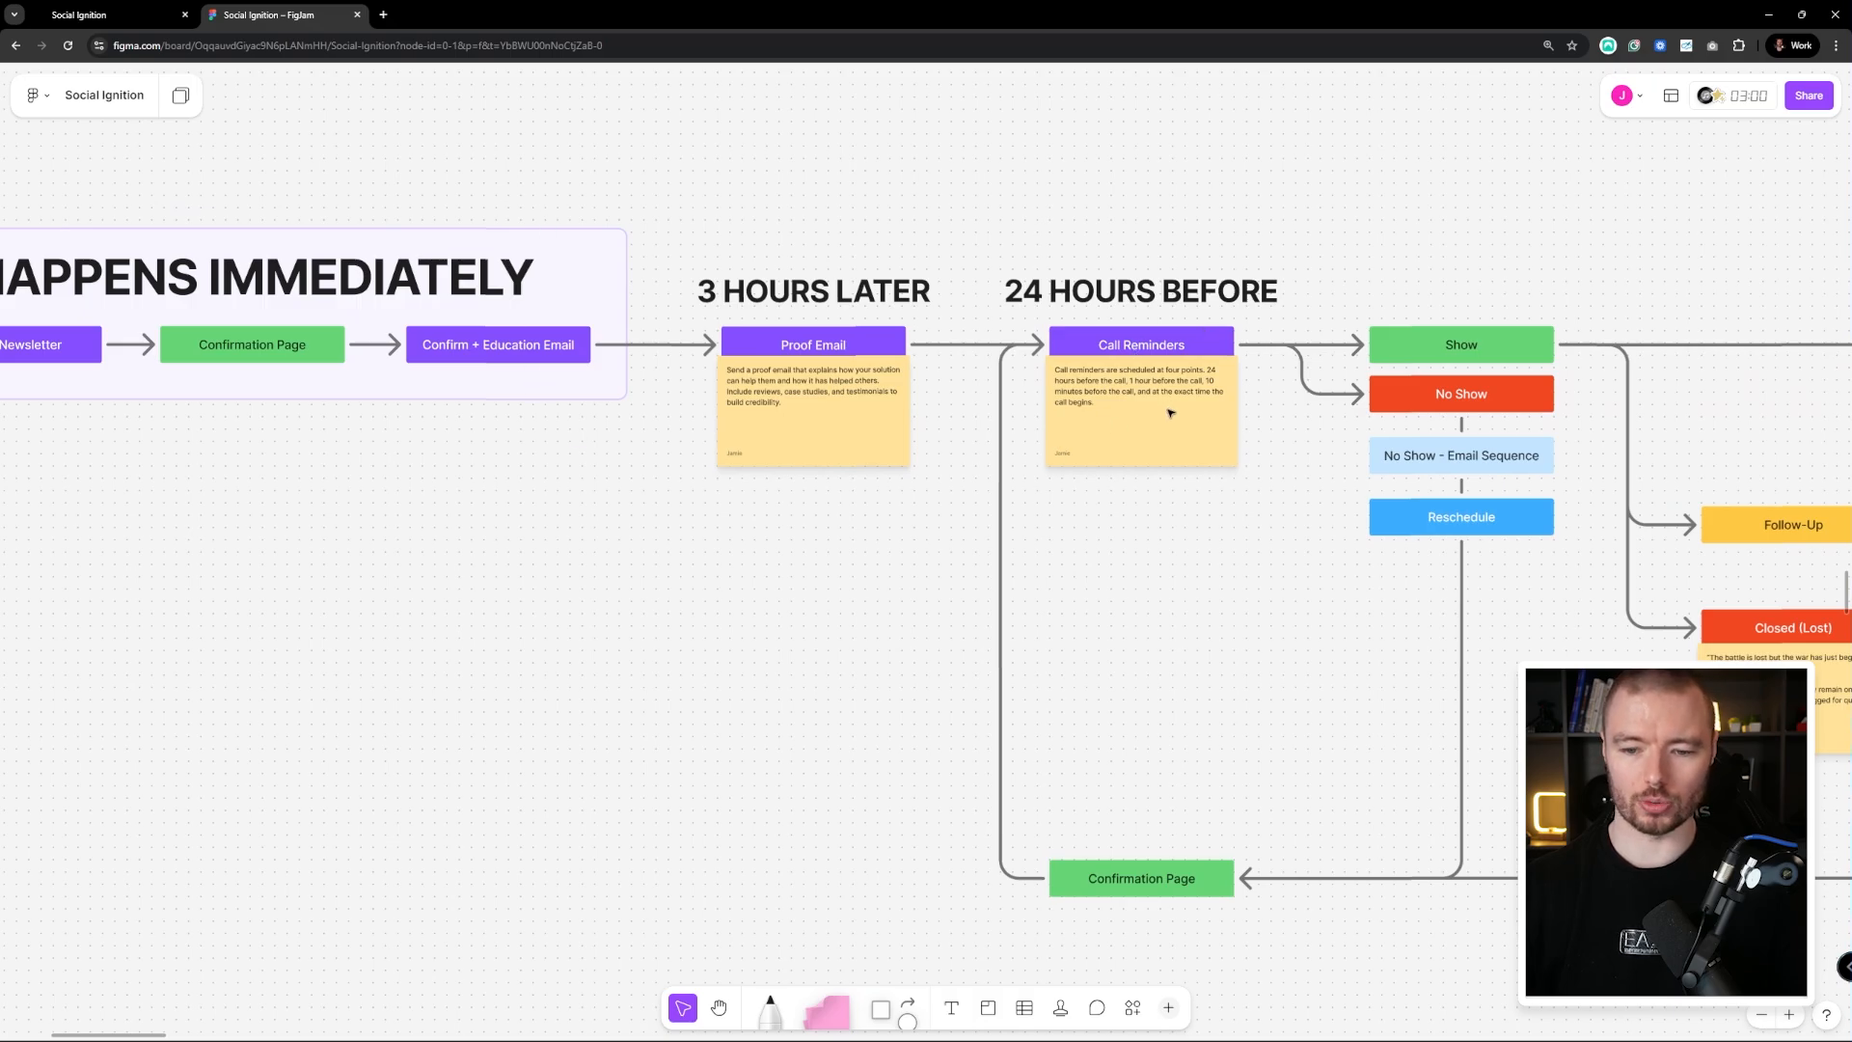
{"action": "scroll", "coordinate": [1170, 413], "scroll_direction": "right", "scroll_amount": 8}
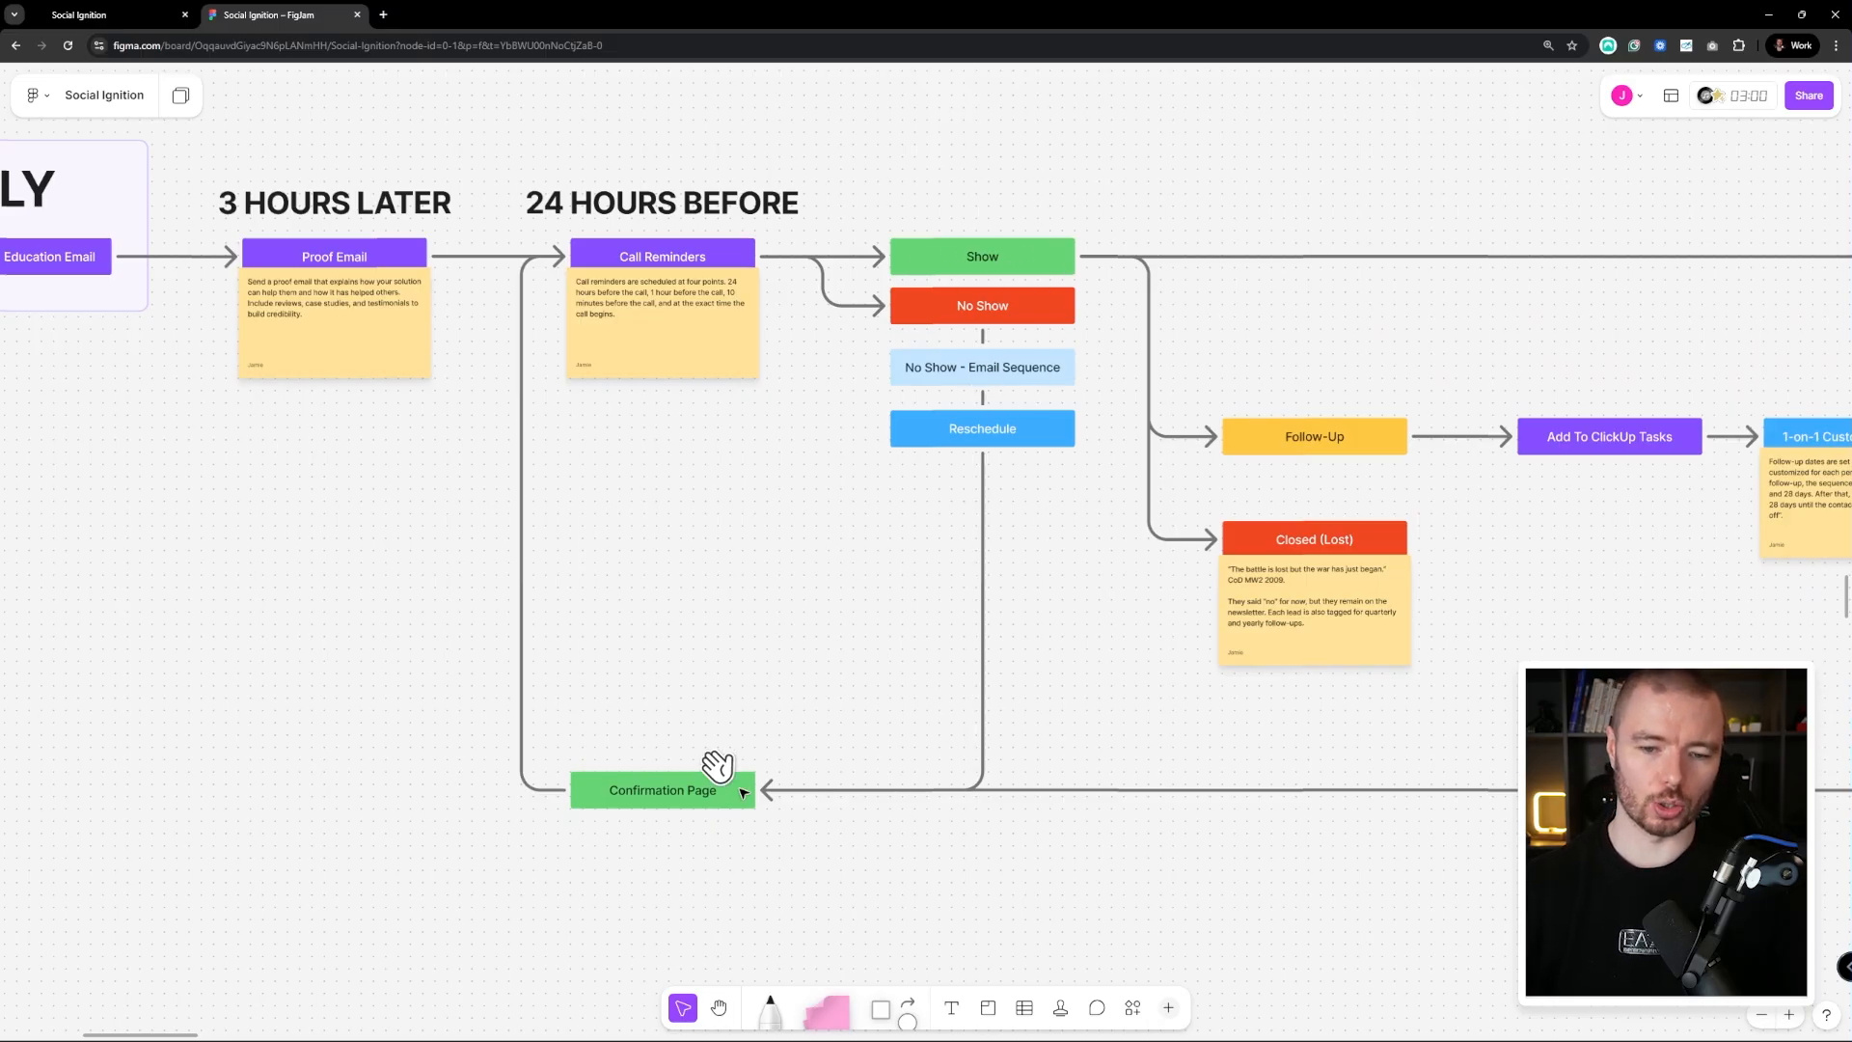
{"action": "scroll", "coordinate": [1074, 682], "scroll_direction": "right", "scroll_amount": 4}
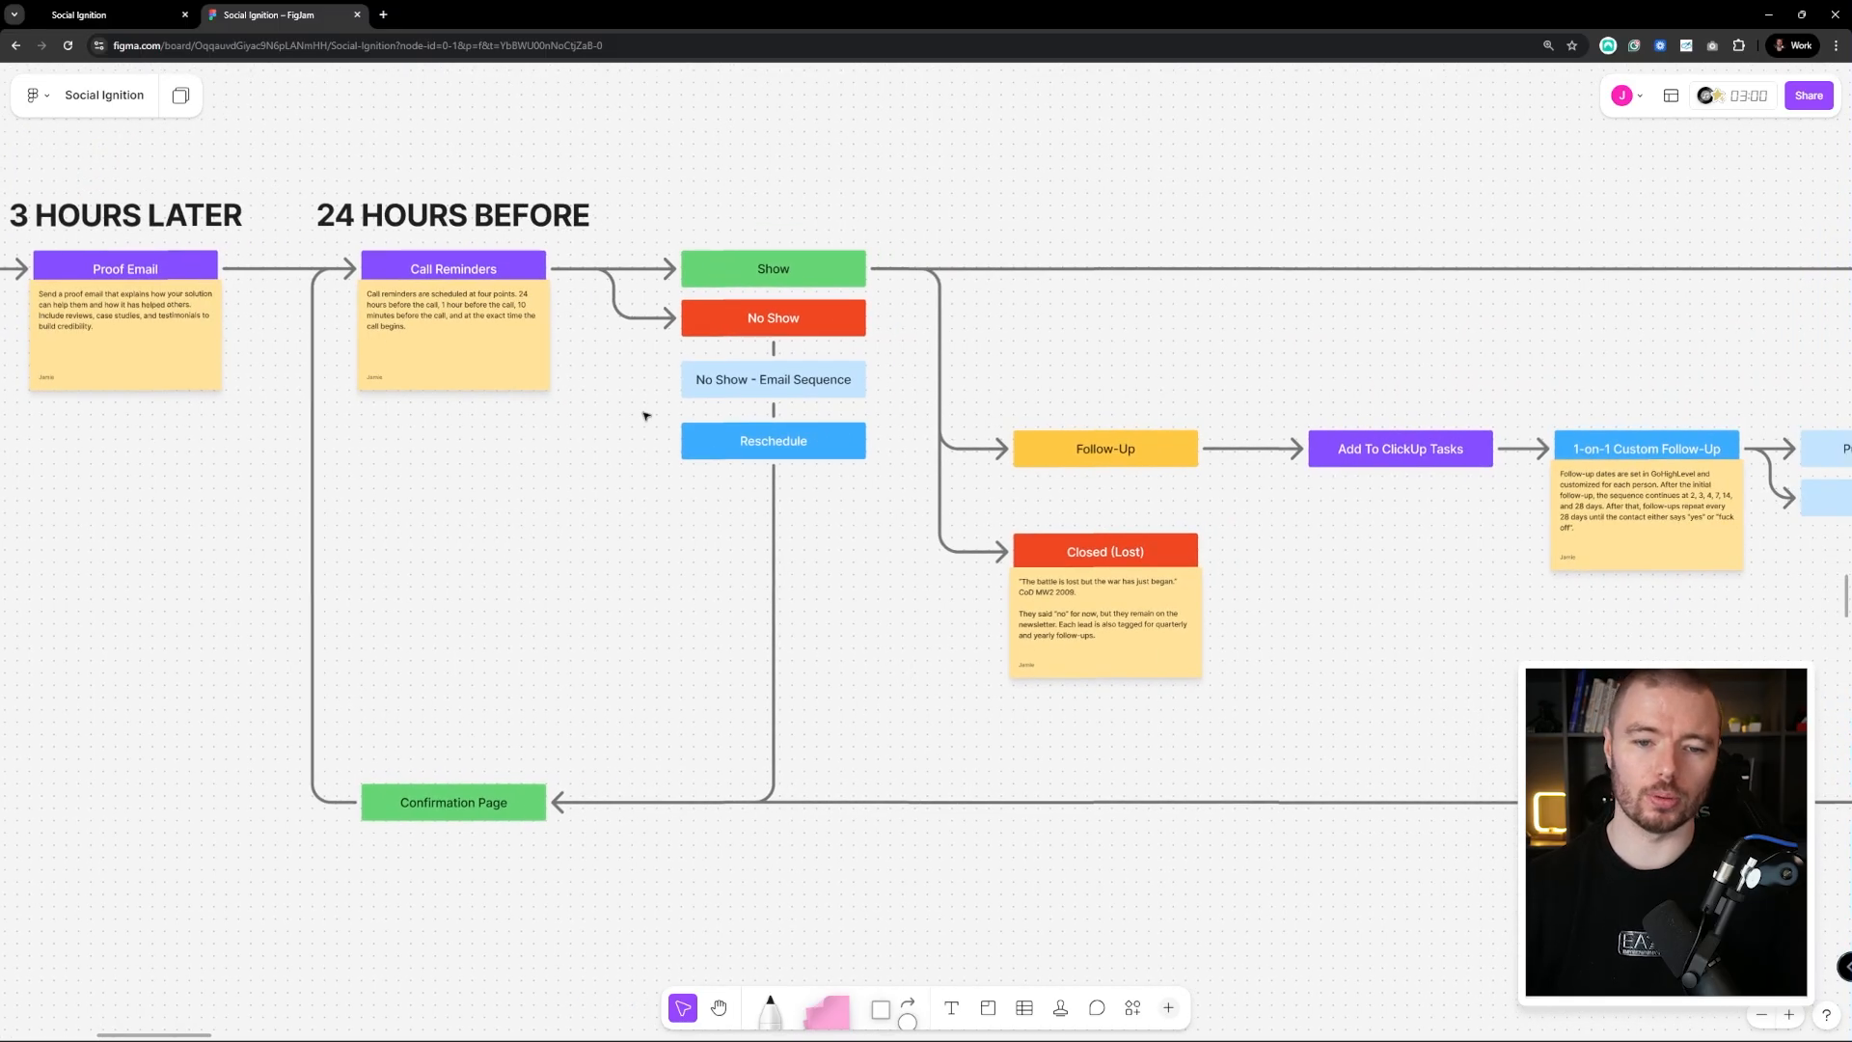
{"action": "scroll", "coordinate": [637, 453], "scroll_direction": "right", "scroll_amount": 3}
{"action": "scroll", "coordinate": [654, 305], "scroll_direction": "right", "scroll_amount": 10}
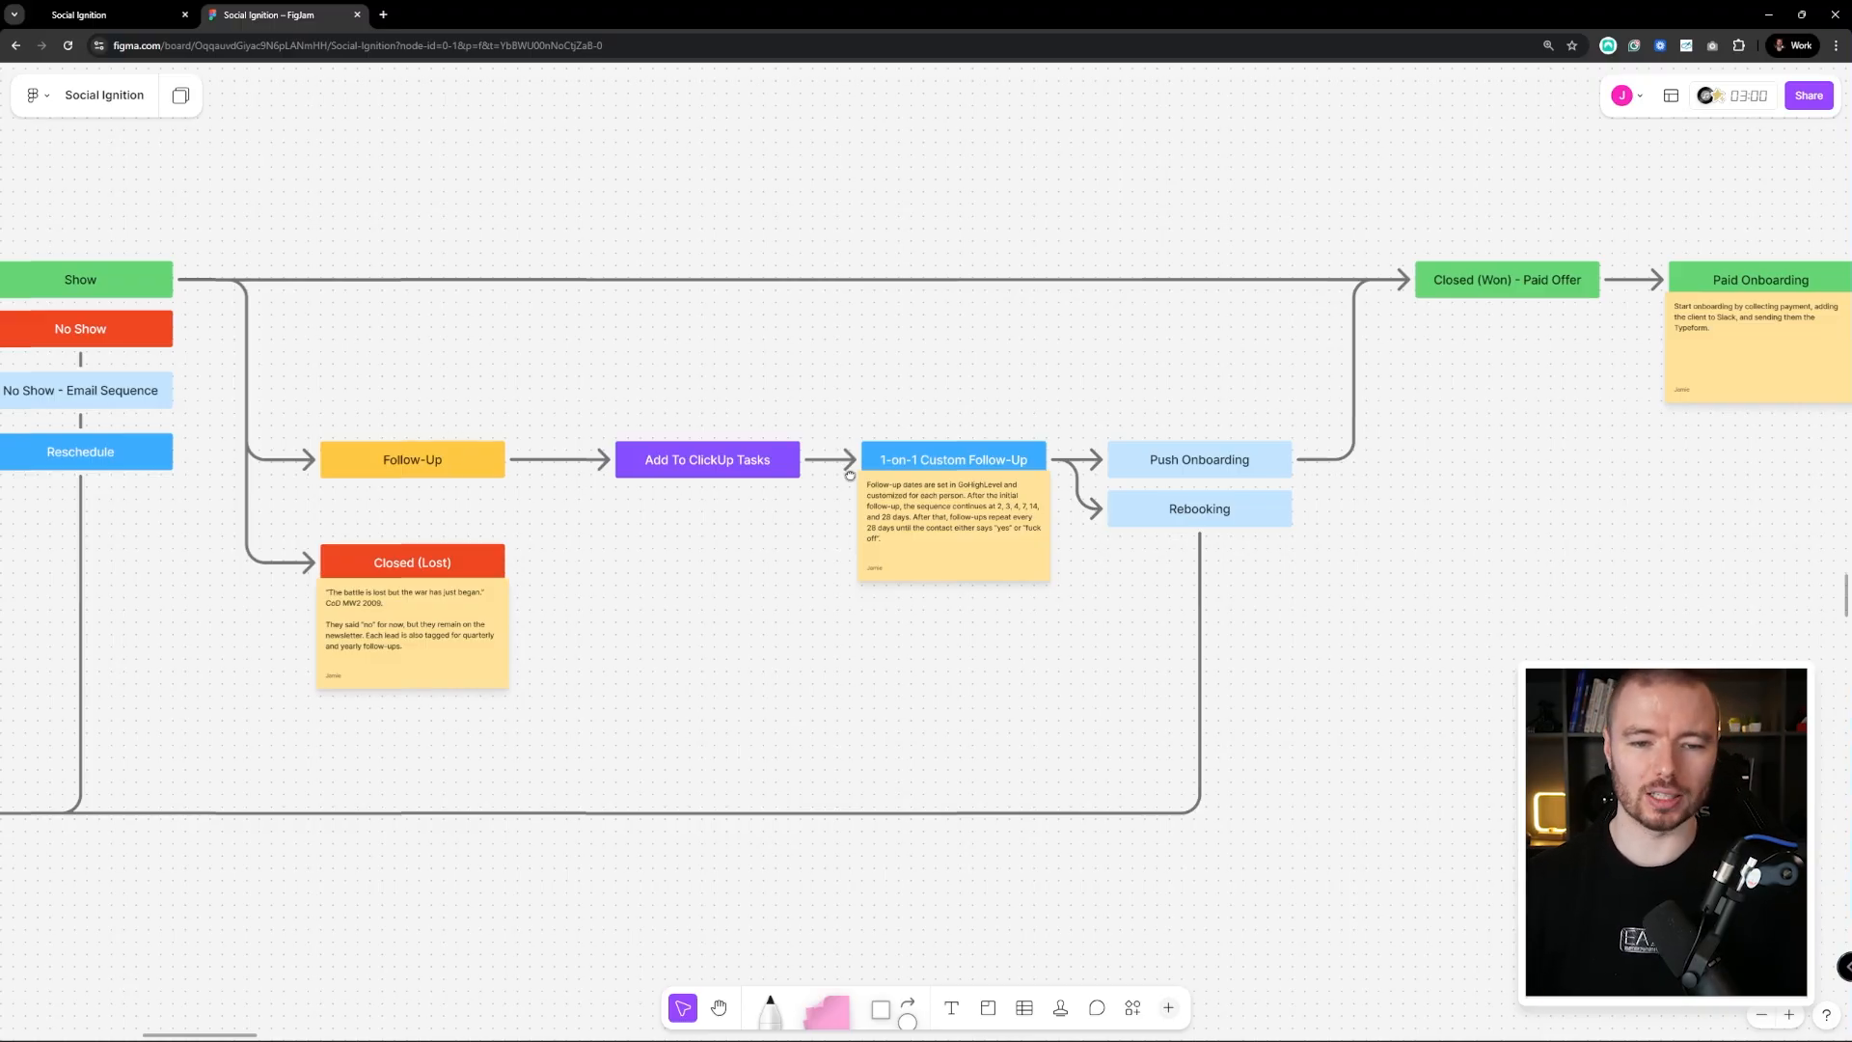
{"action": "left_click_drag", "start_coordinate": [849, 476], "coordinate": [729, 507]}
{"action": "left_click_drag", "start_coordinate": [1038, 538], "coordinate": [856, 549]}
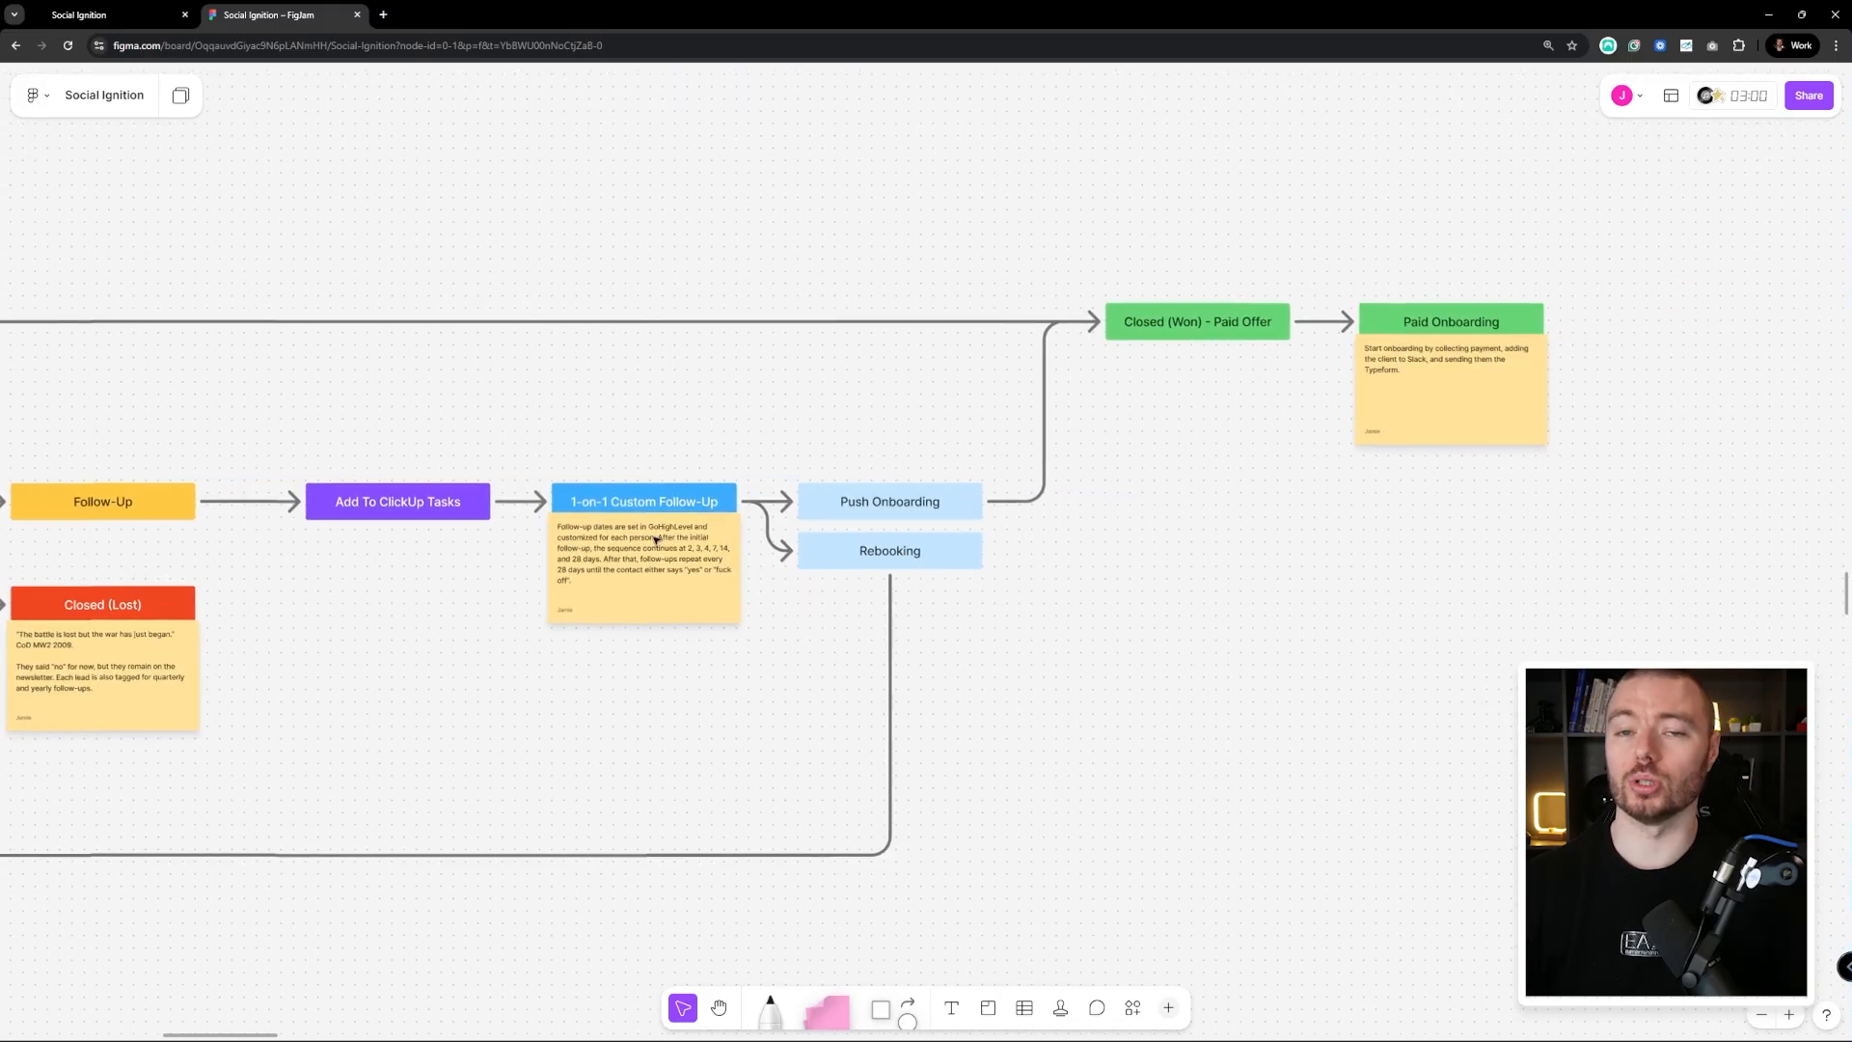
{"action": "left_click_drag", "start_coordinate": [675, 527], "coordinate": [623, 576]}
{"action": "scroll", "coordinate": [1215, 497], "scroll_direction": "left", "scroll_amount": 3}
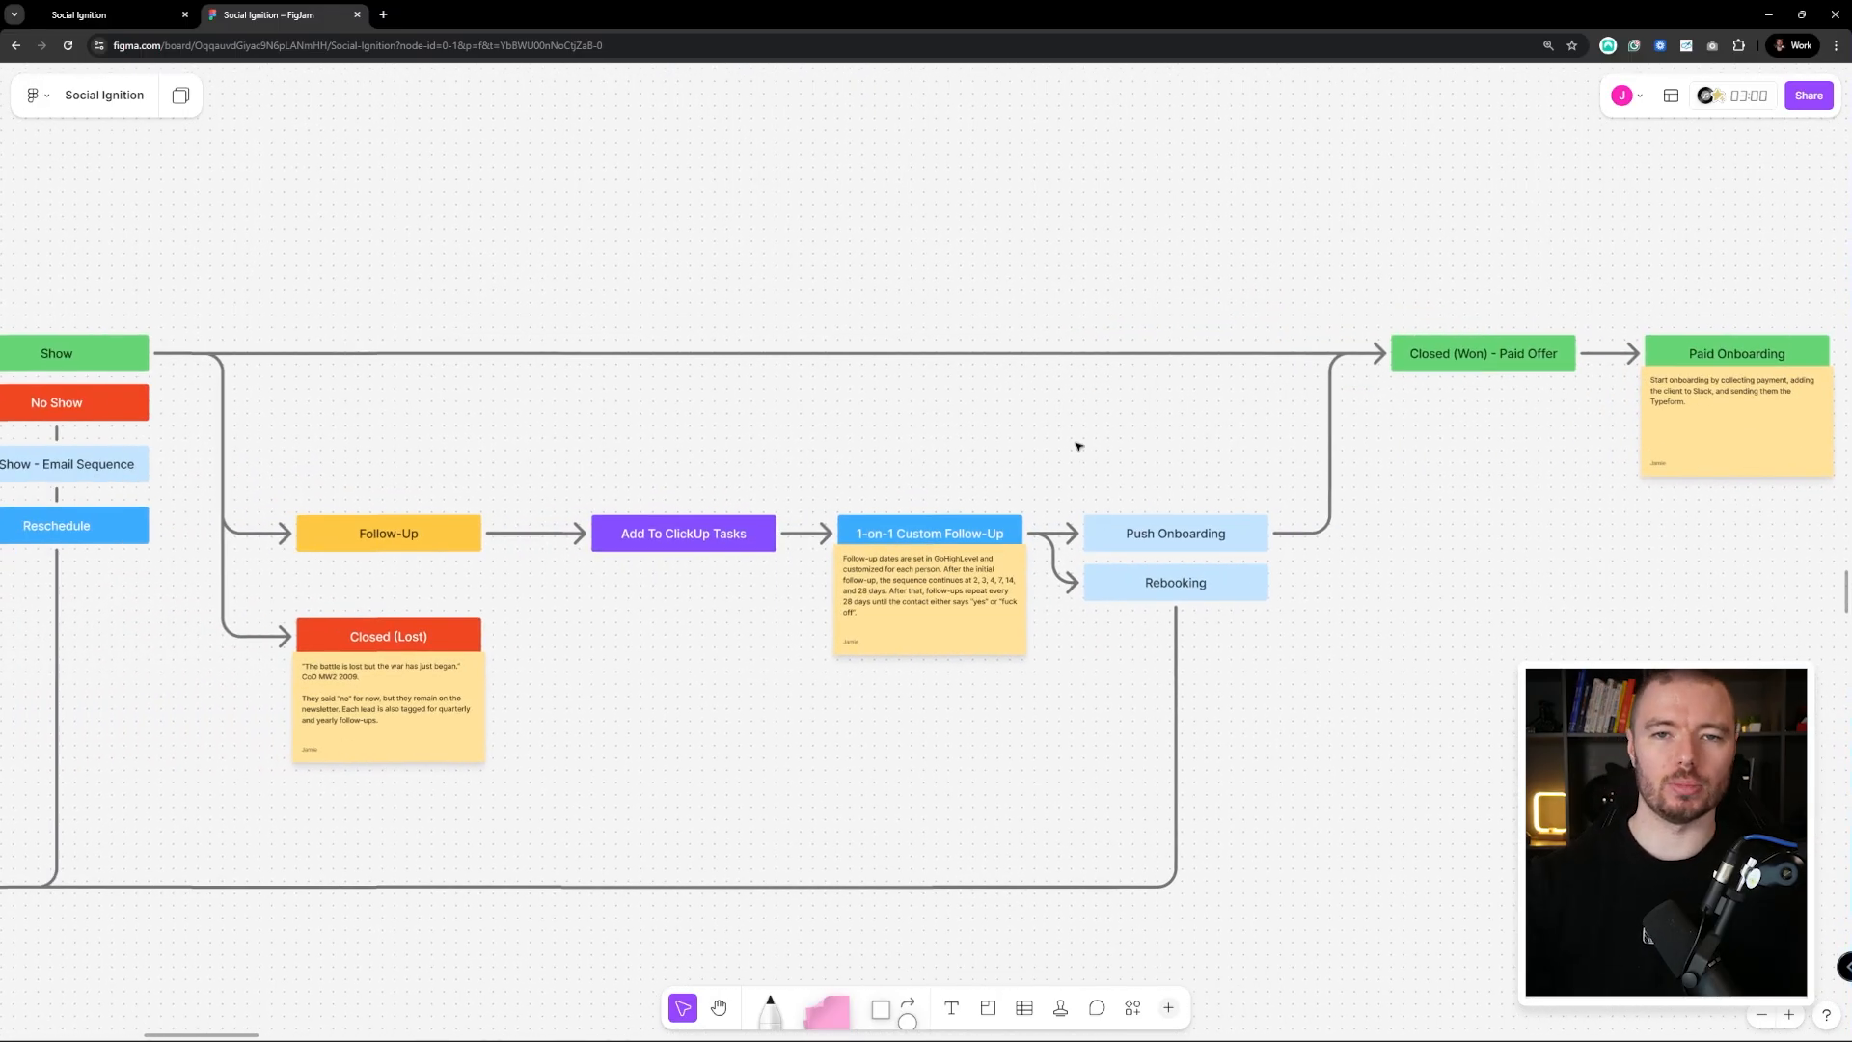
{"action": "scroll", "coordinate": [1277, 425], "scroll_direction": "left", "scroll_amount": 5}
{"action": "scroll", "coordinate": [740, 459], "scroll_direction": "down", "scroll_amount": 5}
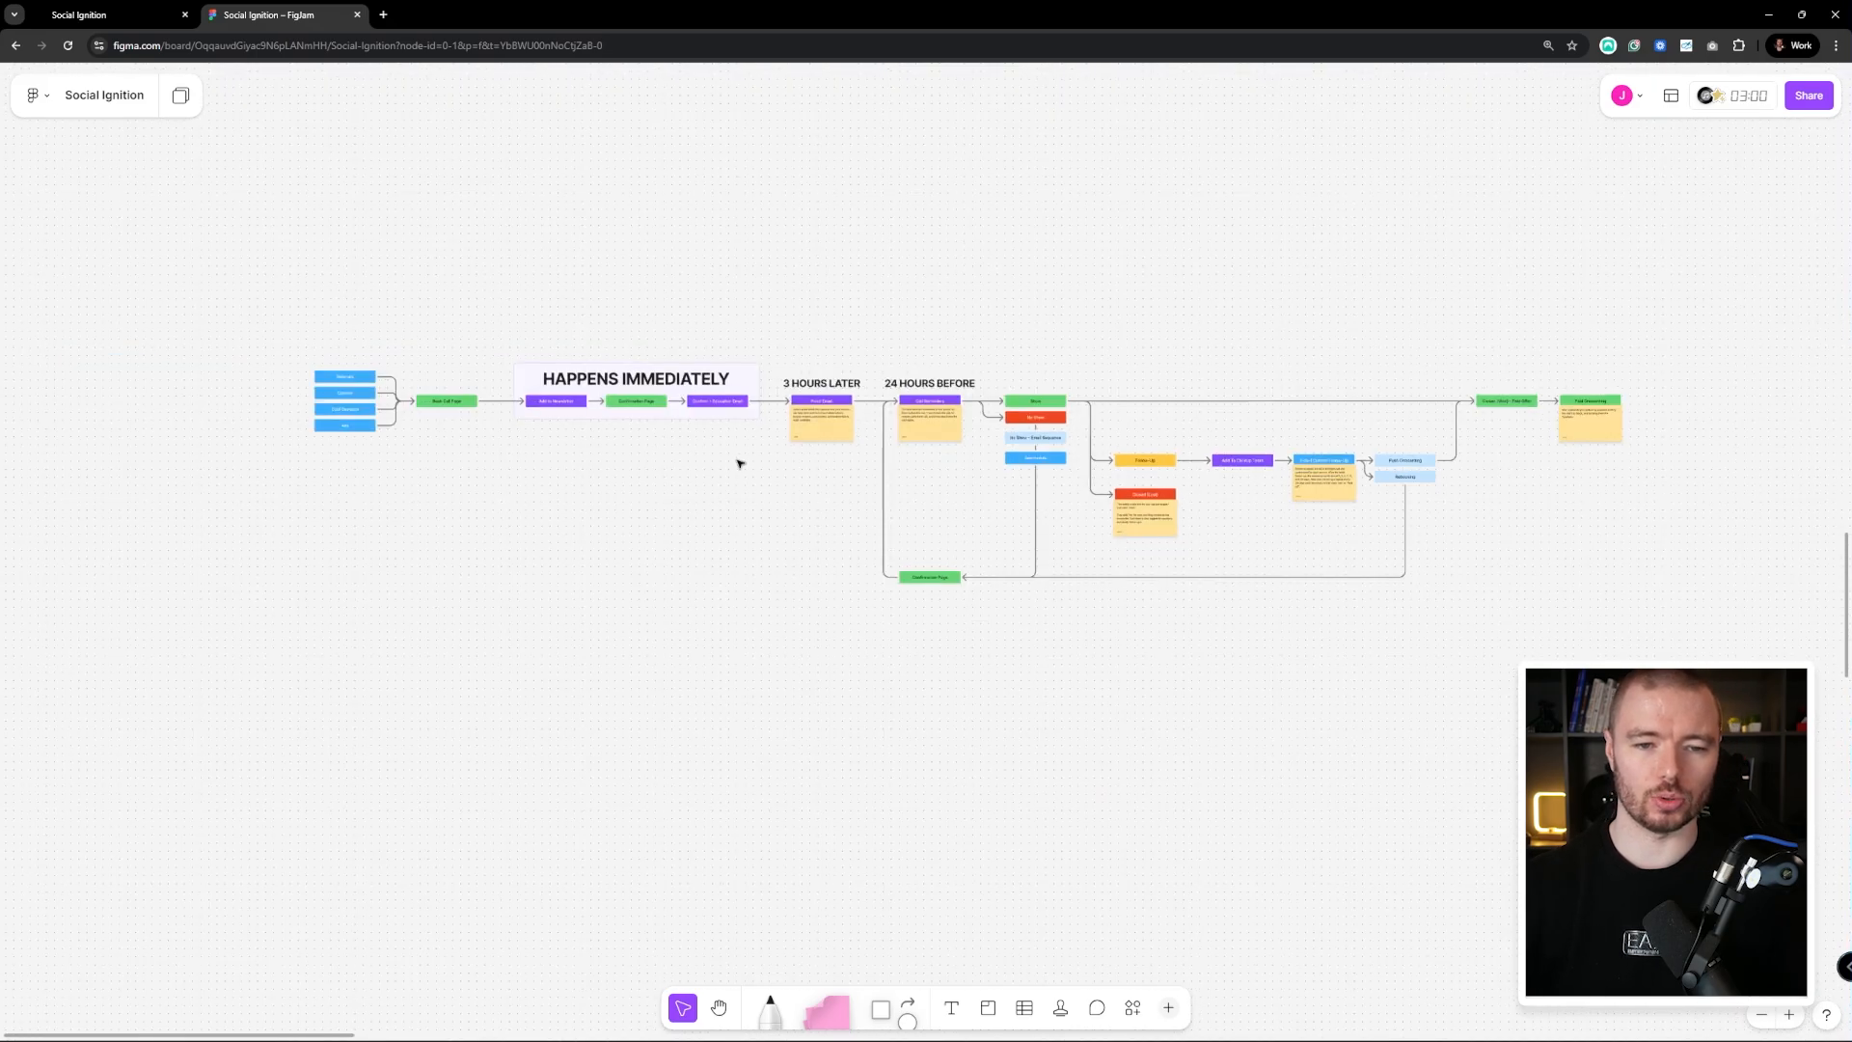
{"action": "scroll", "coordinate": [869, 401], "scroll_direction": "up", "scroll_amount": 5}
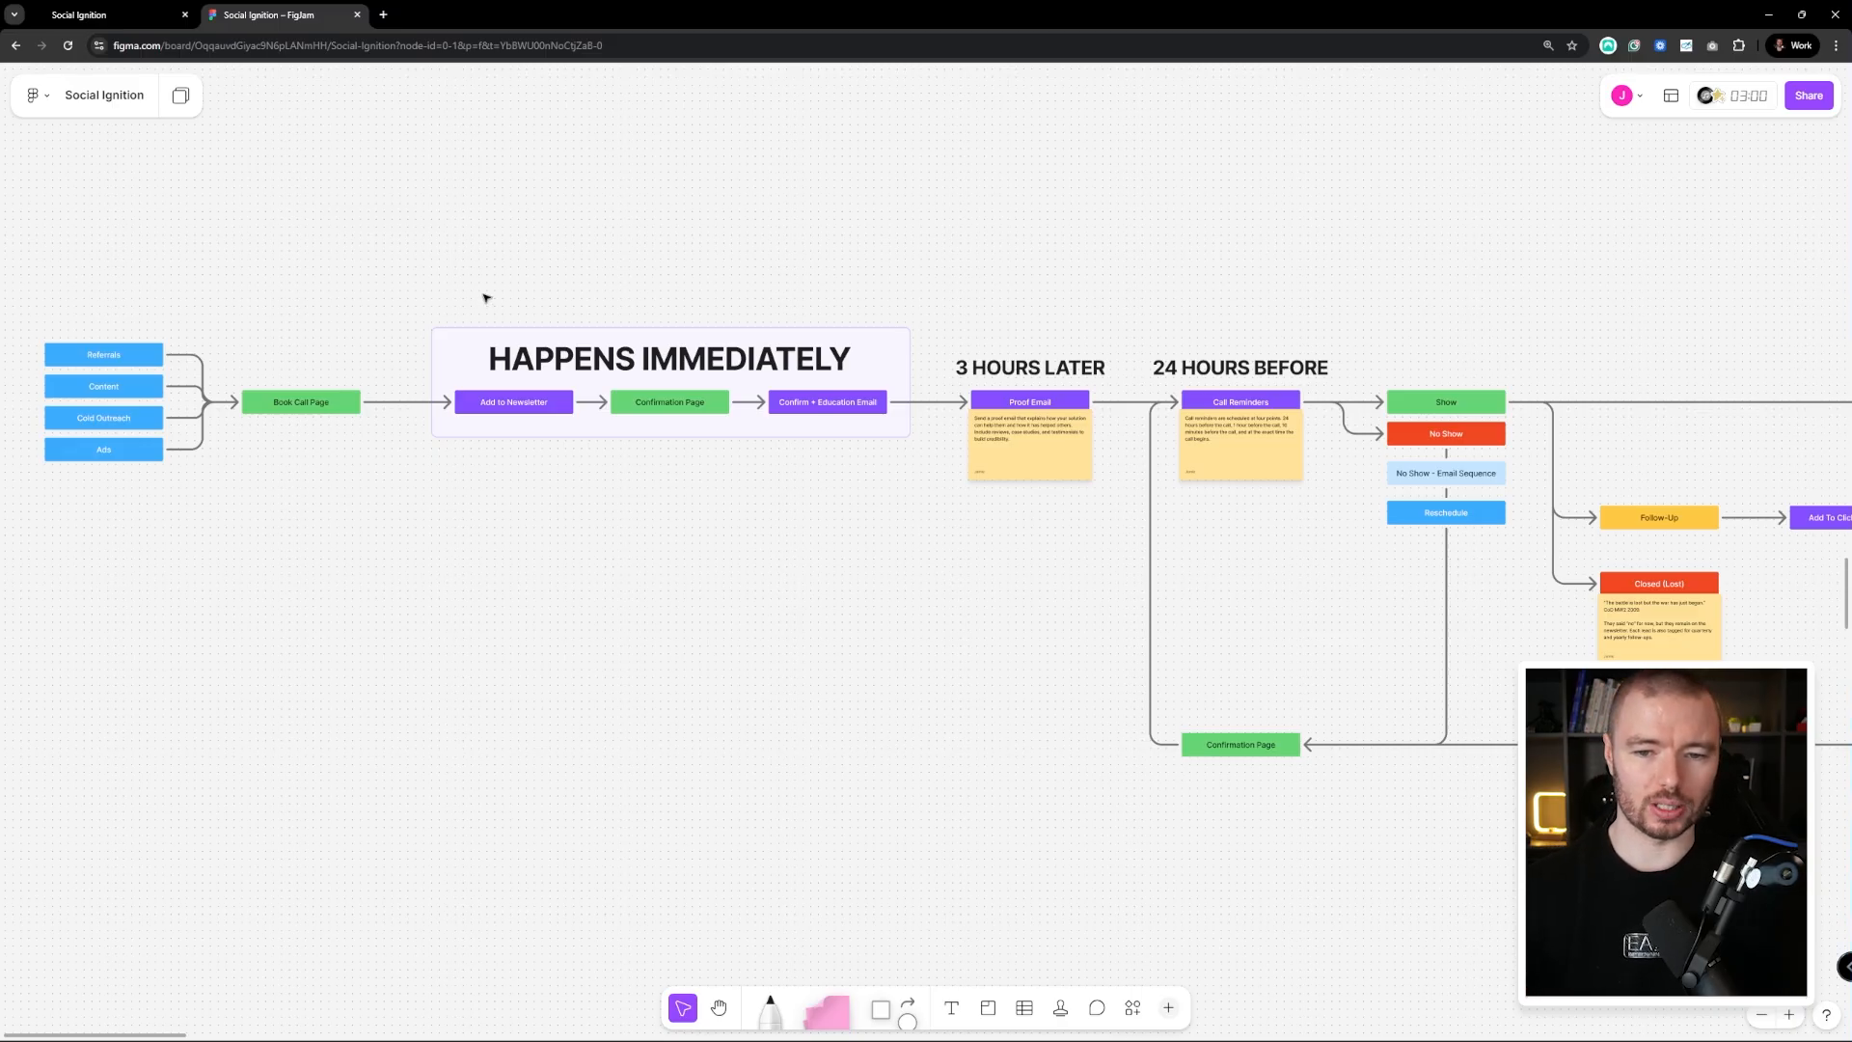
Create a from-scratch GoHighLevel workflow and title it 'Booked Call Sequence'
{"action": "left_click", "coordinate": [42, 9]}
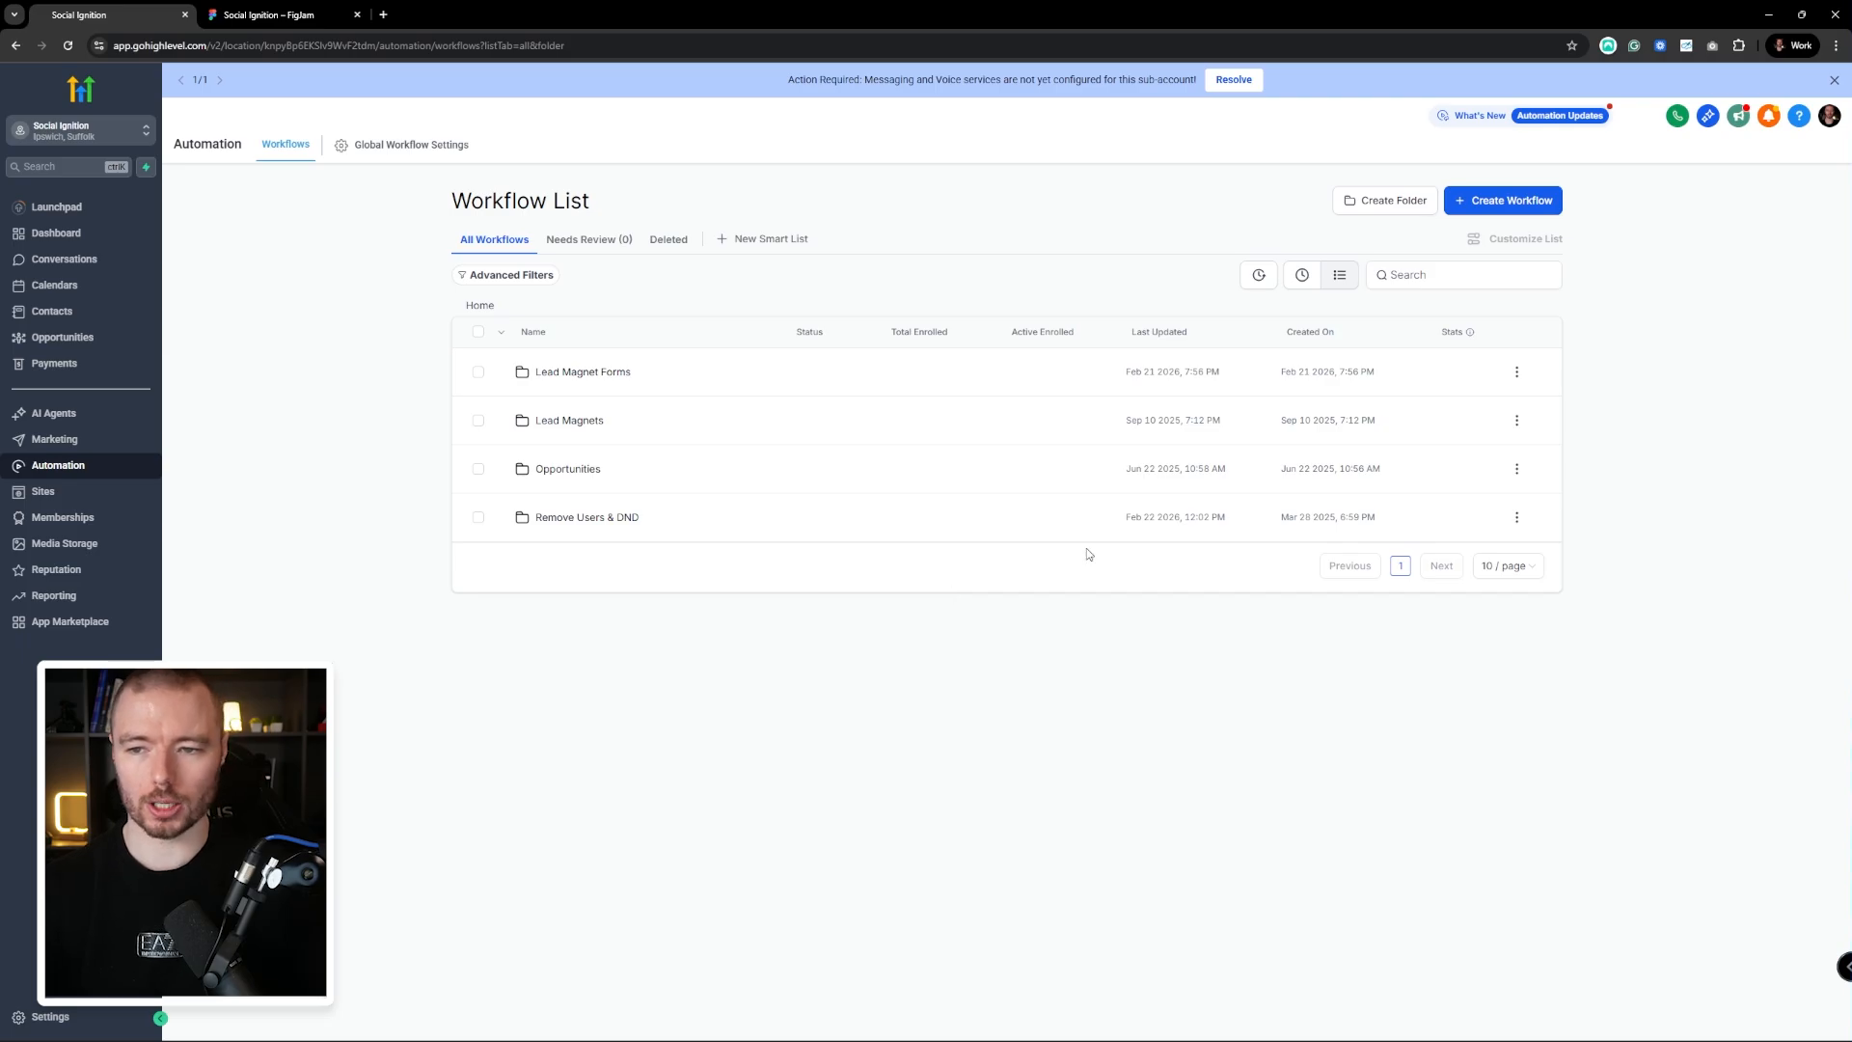
{"action": "left_click", "coordinate": [1522, 211]}
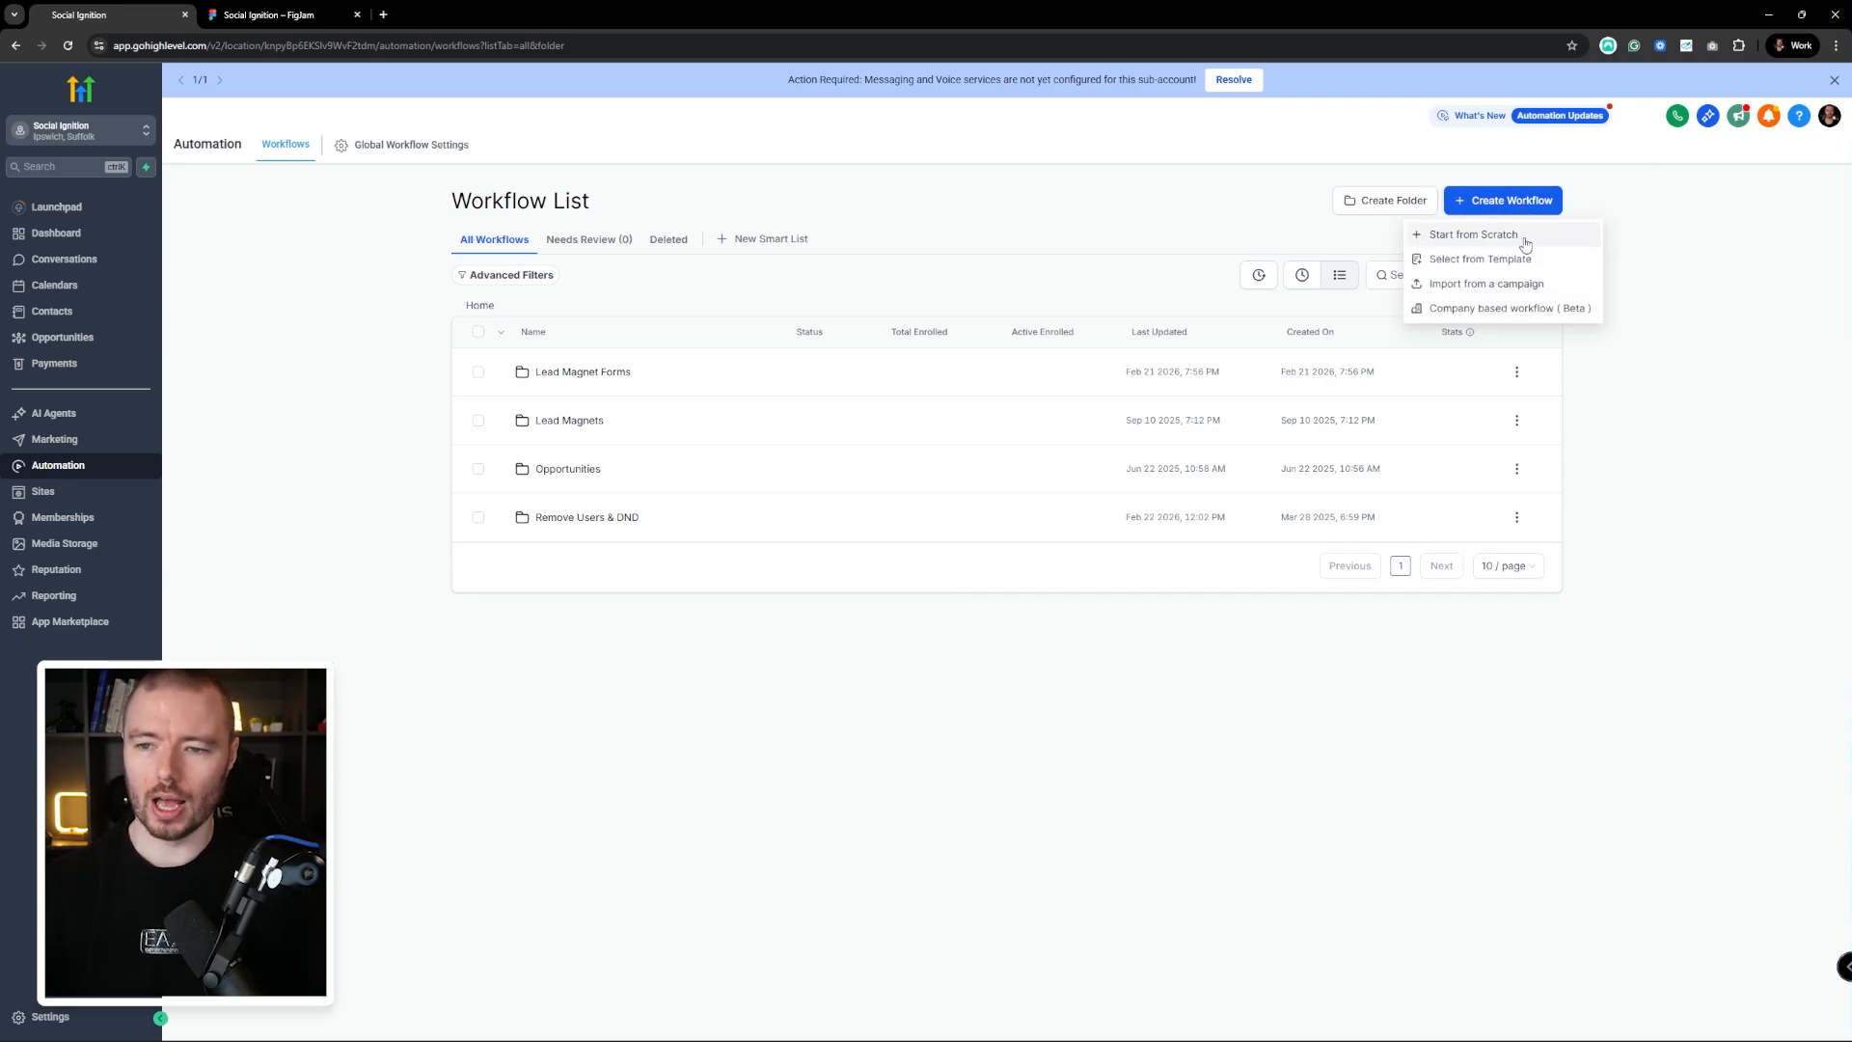
{"action": "left_click", "coordinate": [1524, 238]}
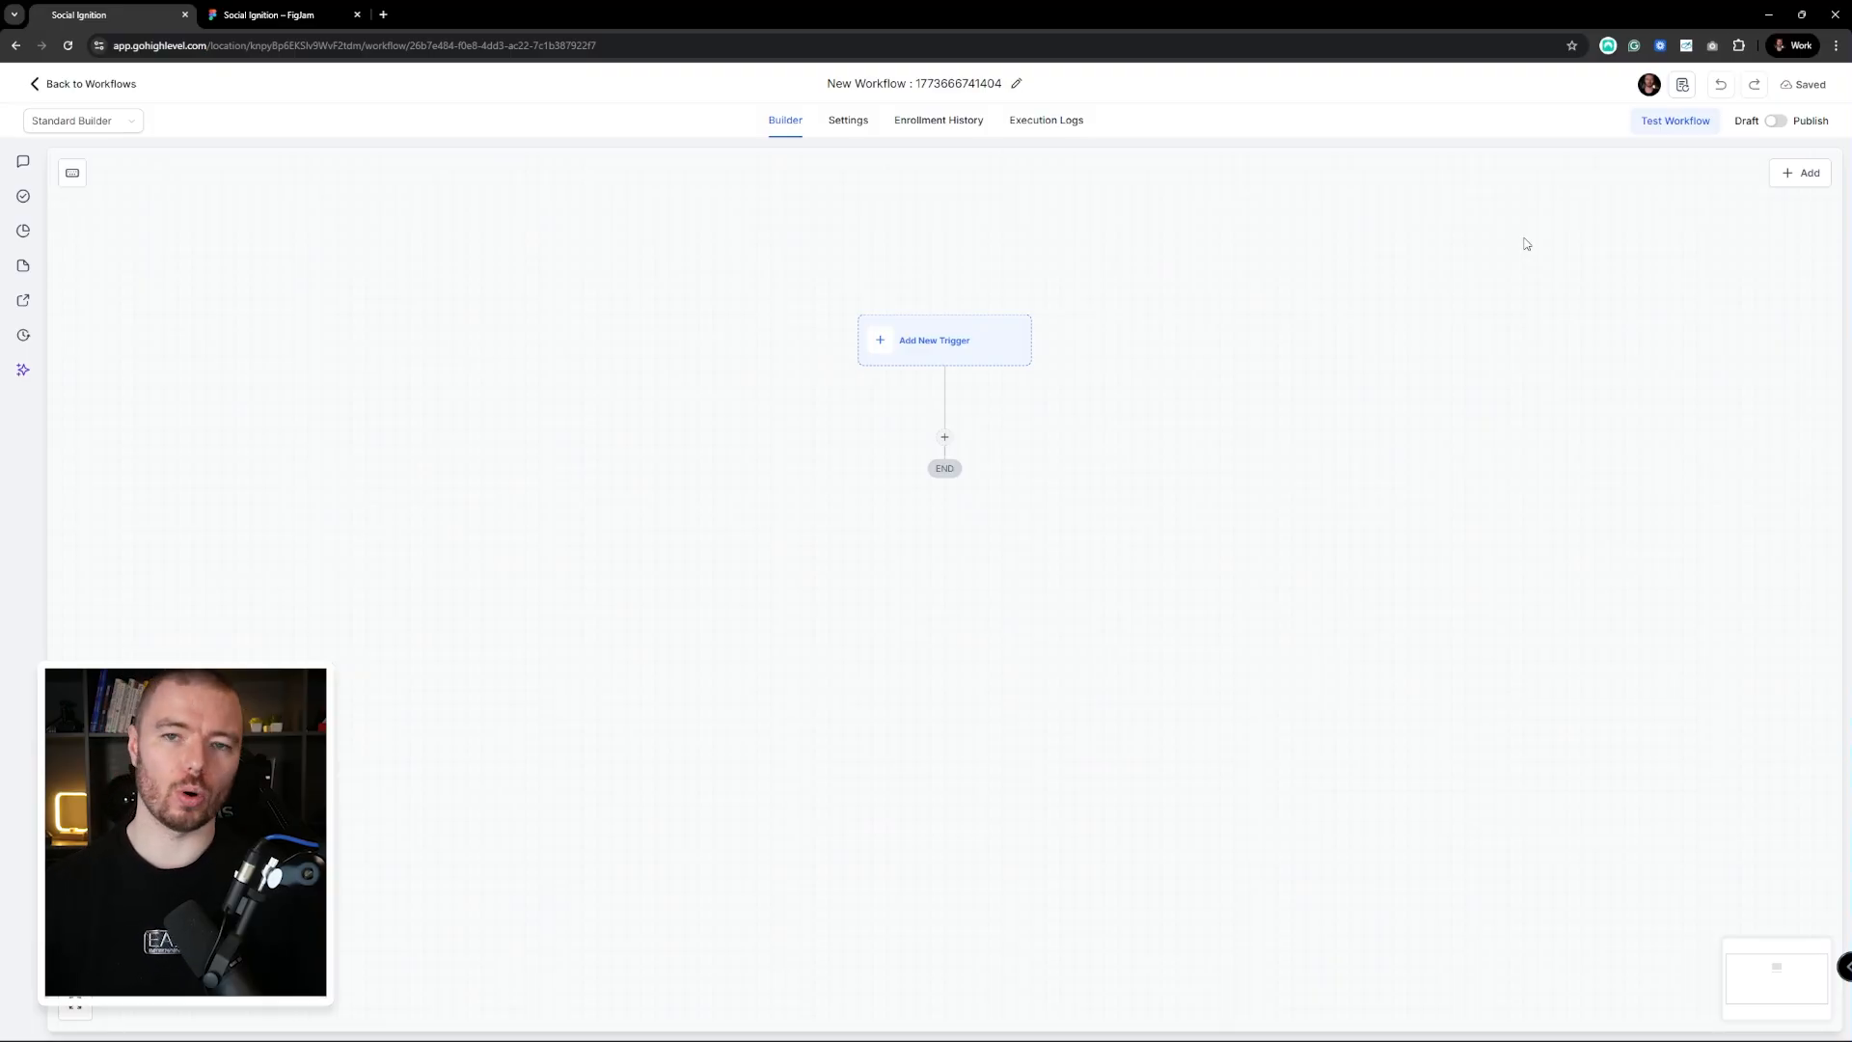
{"action": "left_click", "coordinate": [1015, 84]}
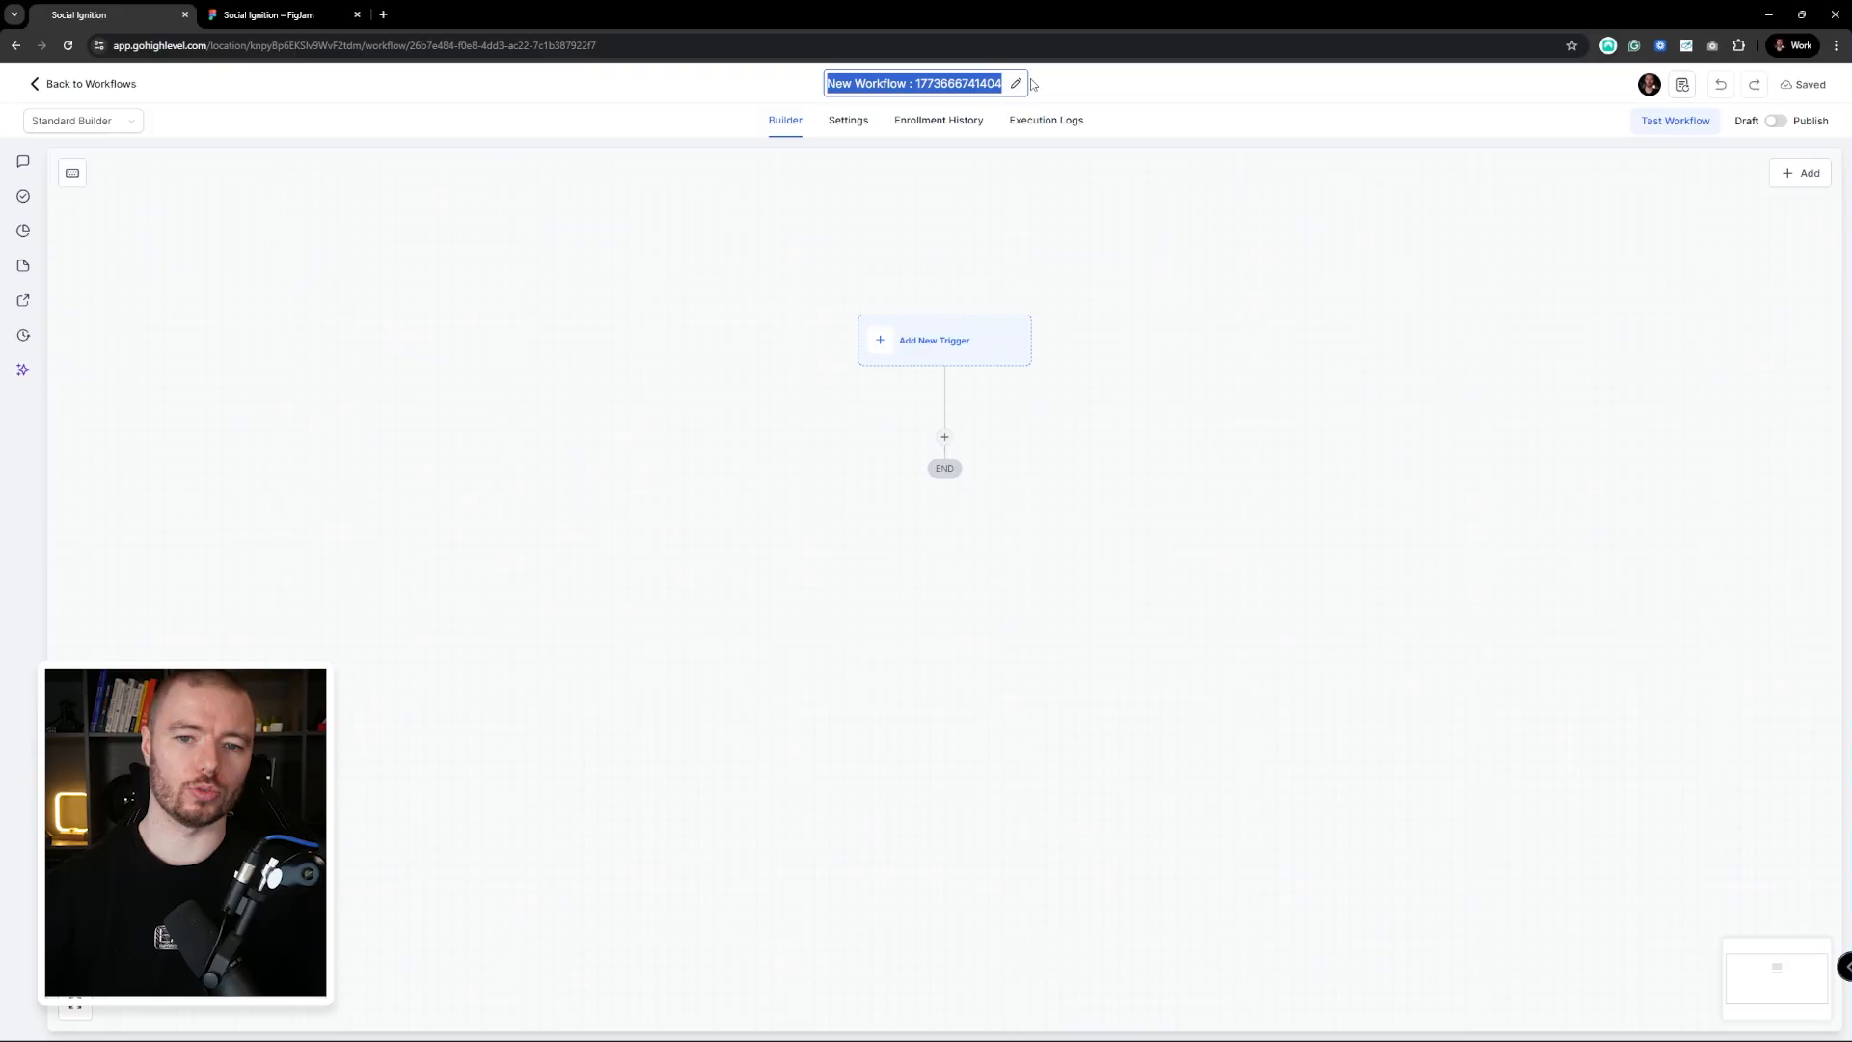
{"action": "type", "text": "Book"}
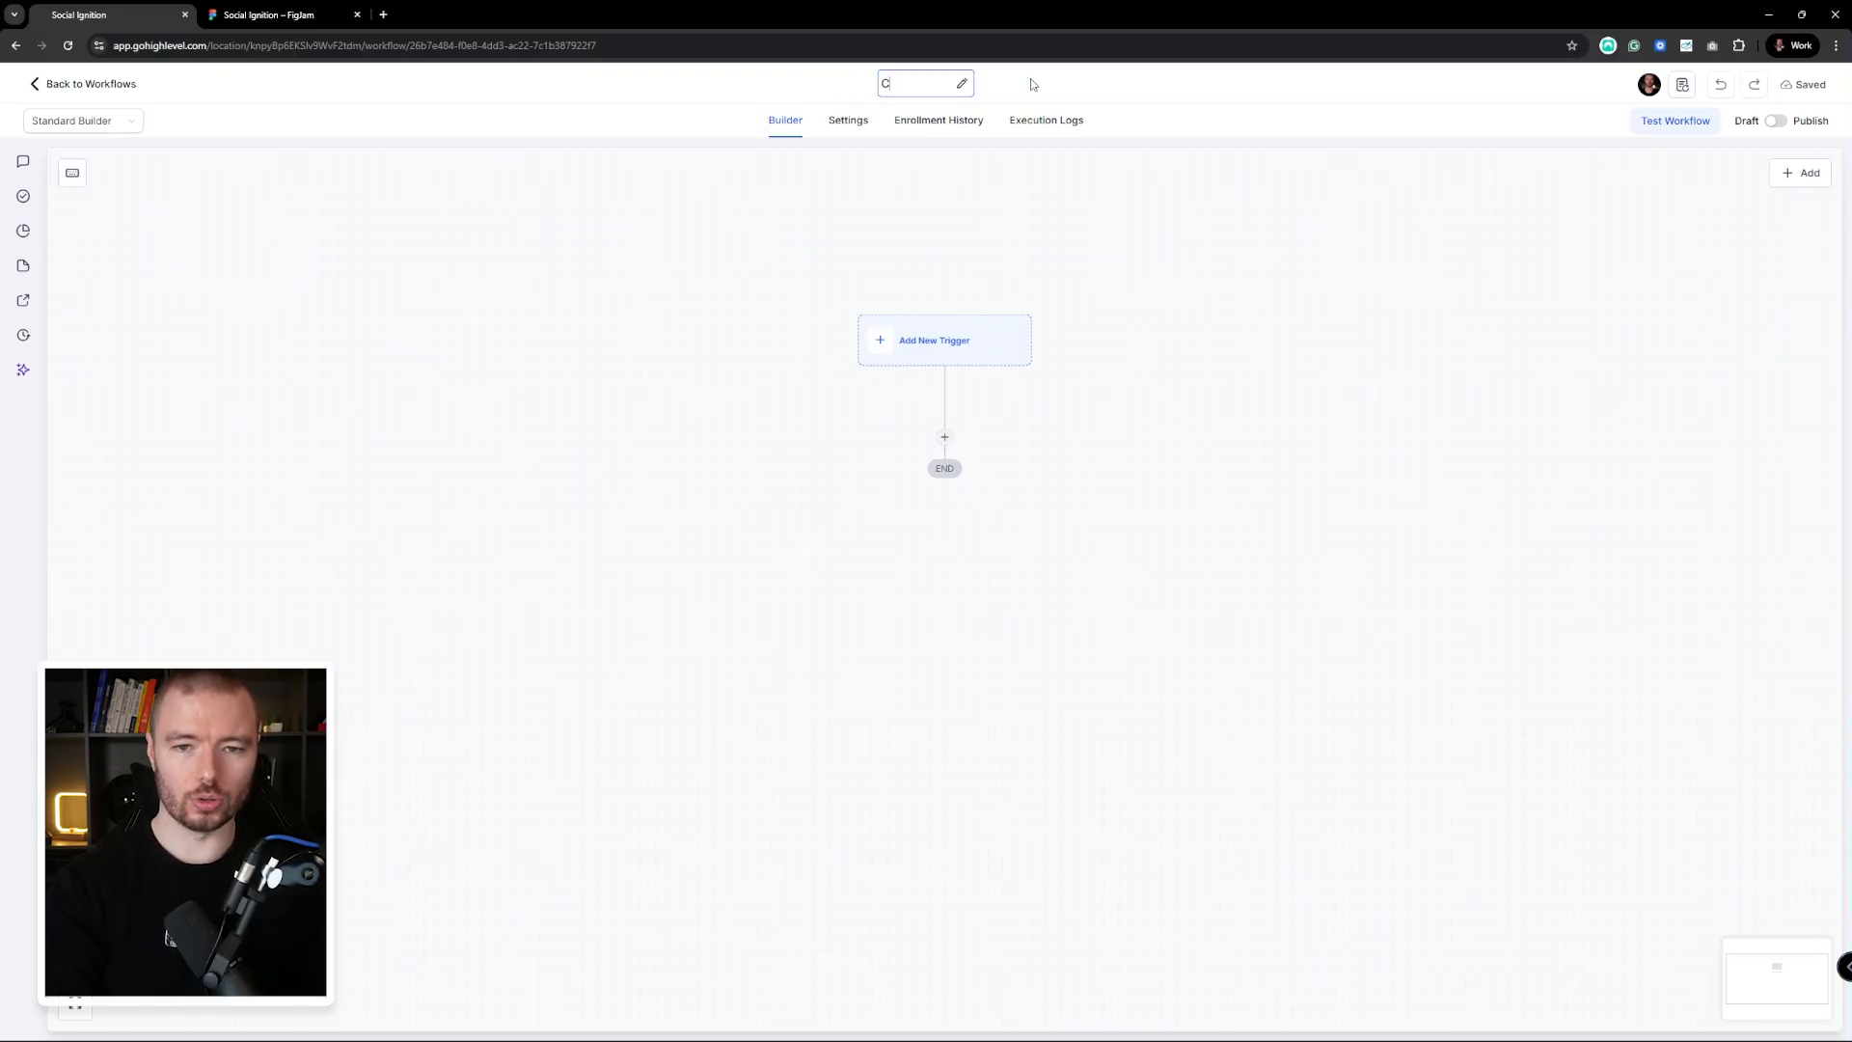
{"action": "type", "text": "ed "}
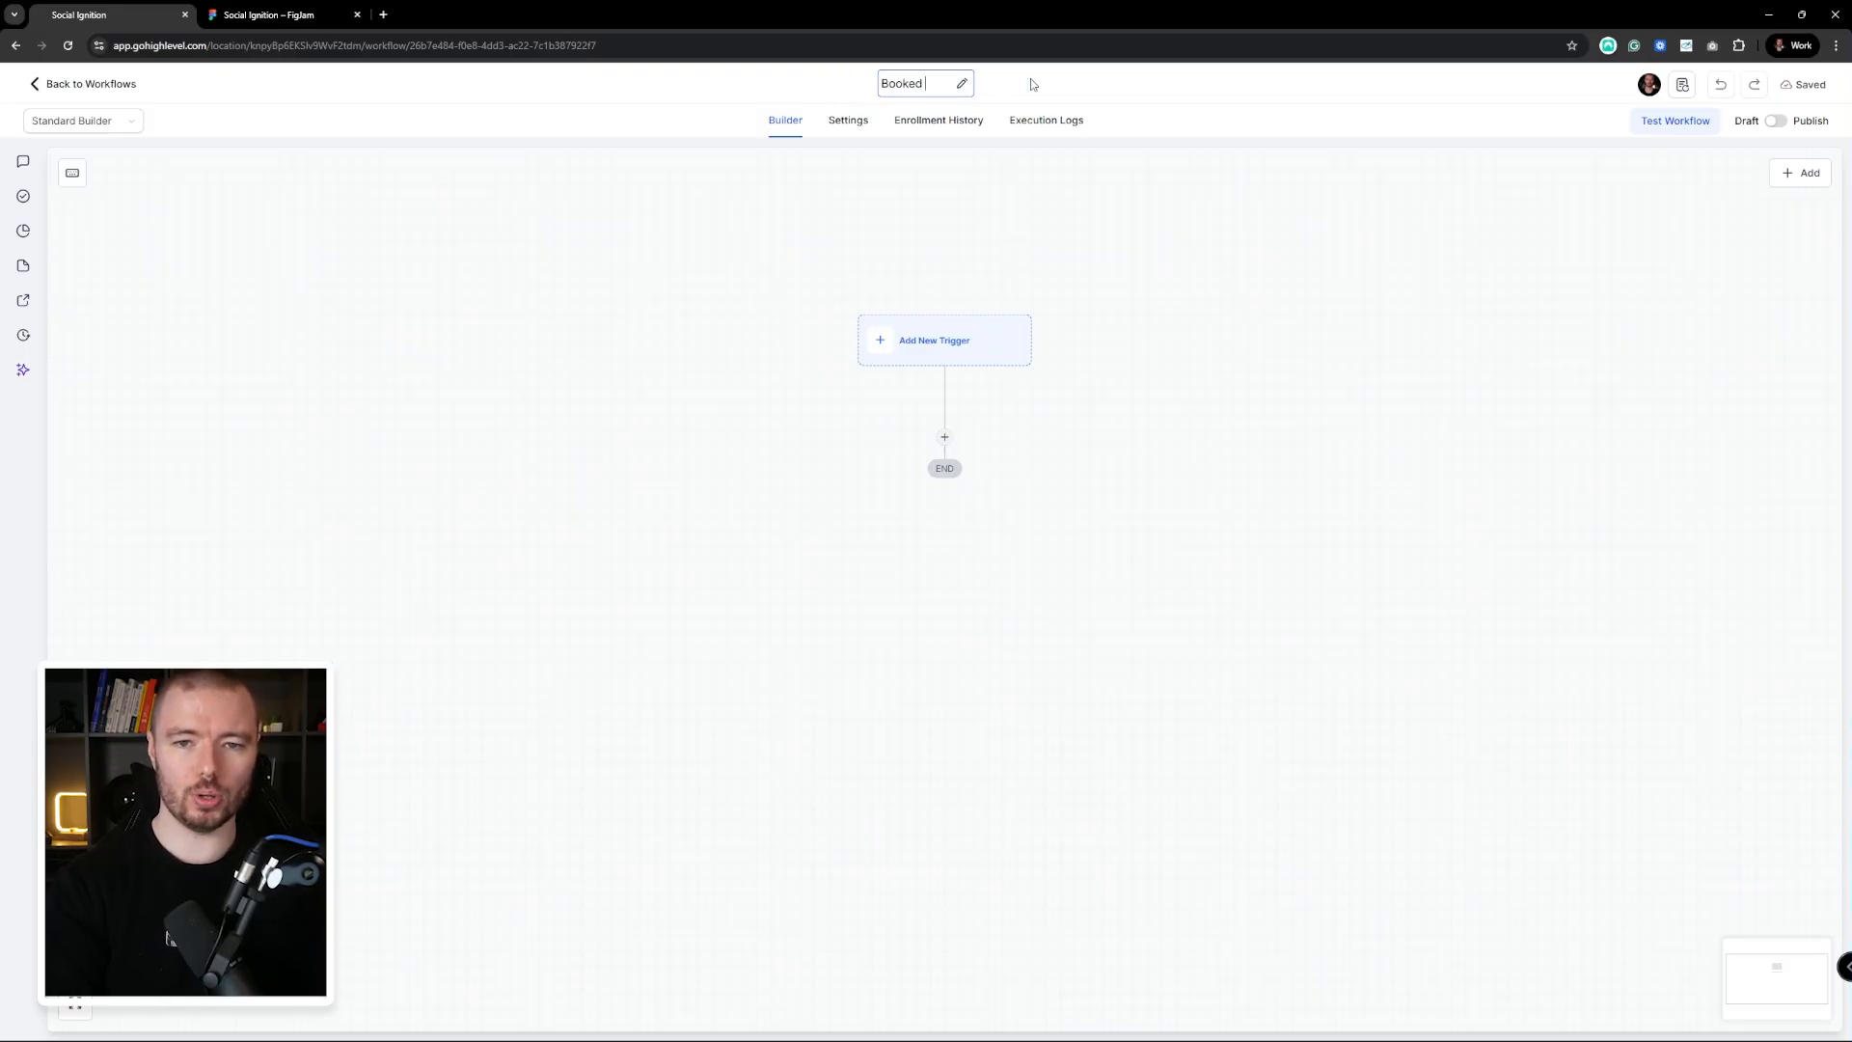
{"action": "type", "text": "Call Sequence"}
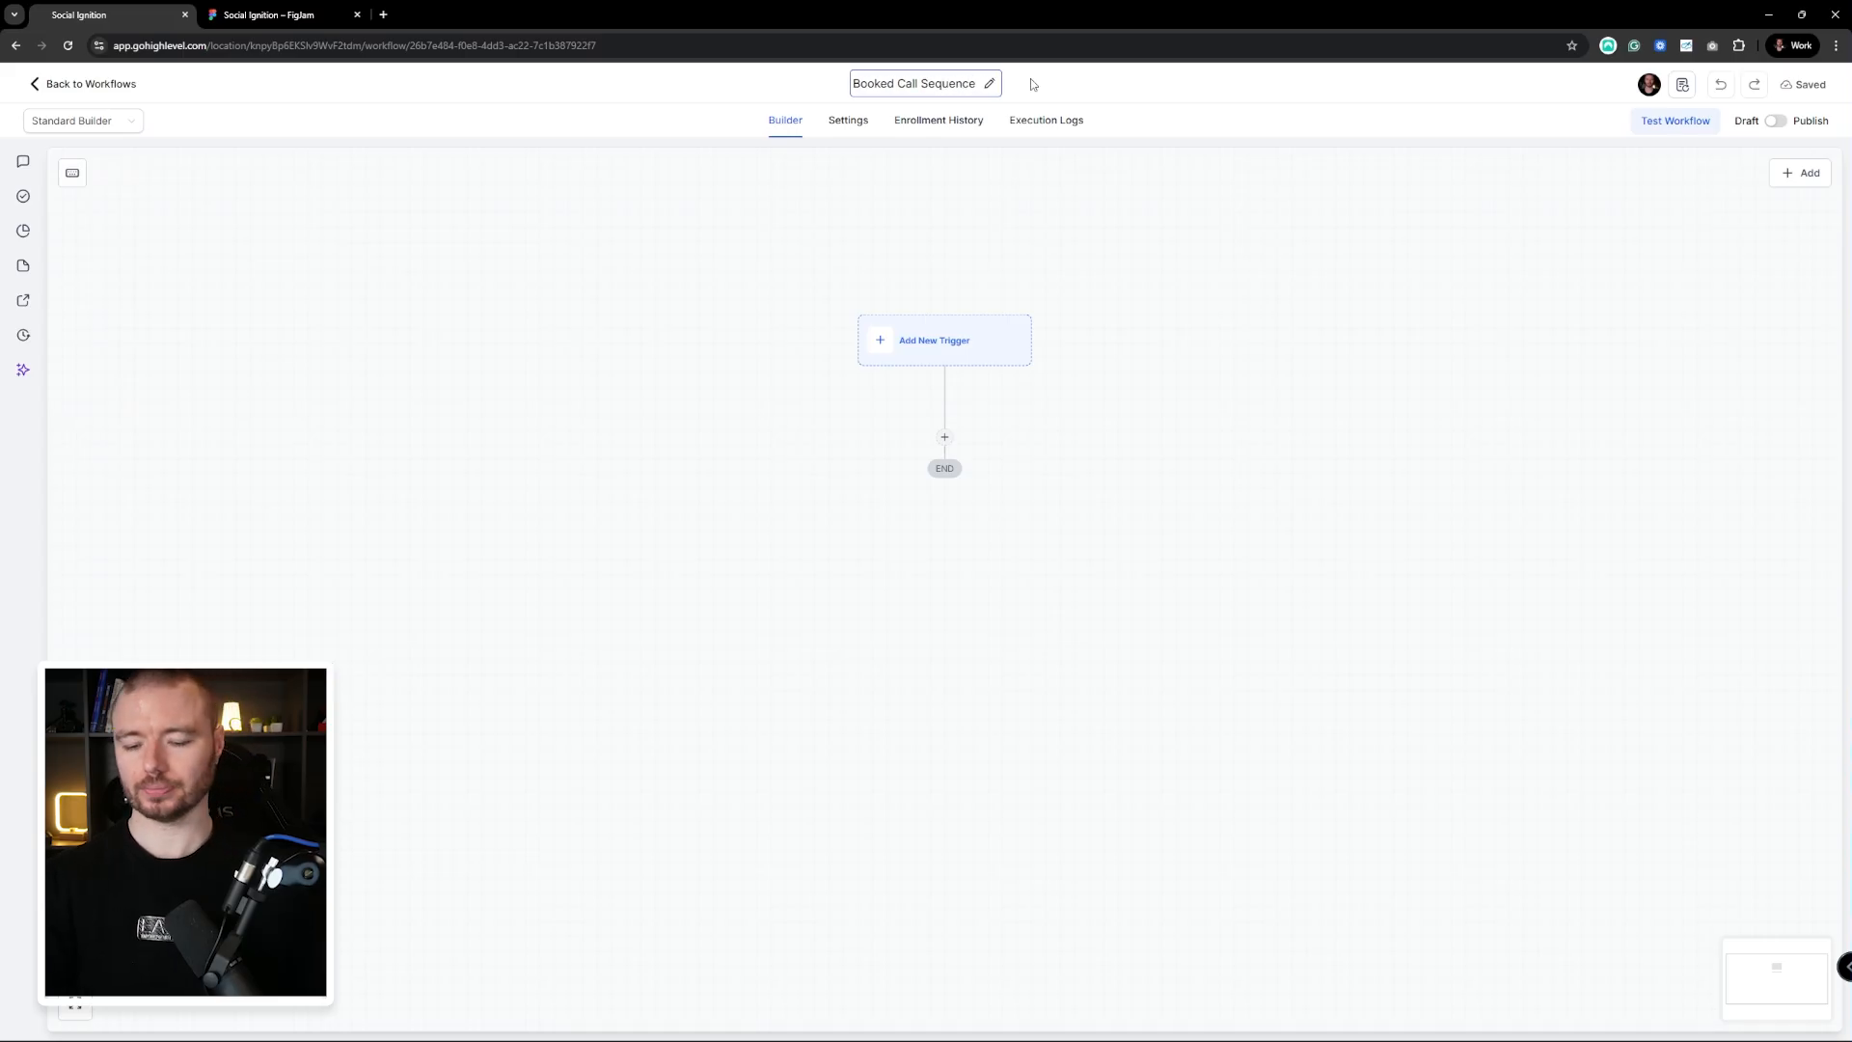
{"action": "key", "text": "Return"}
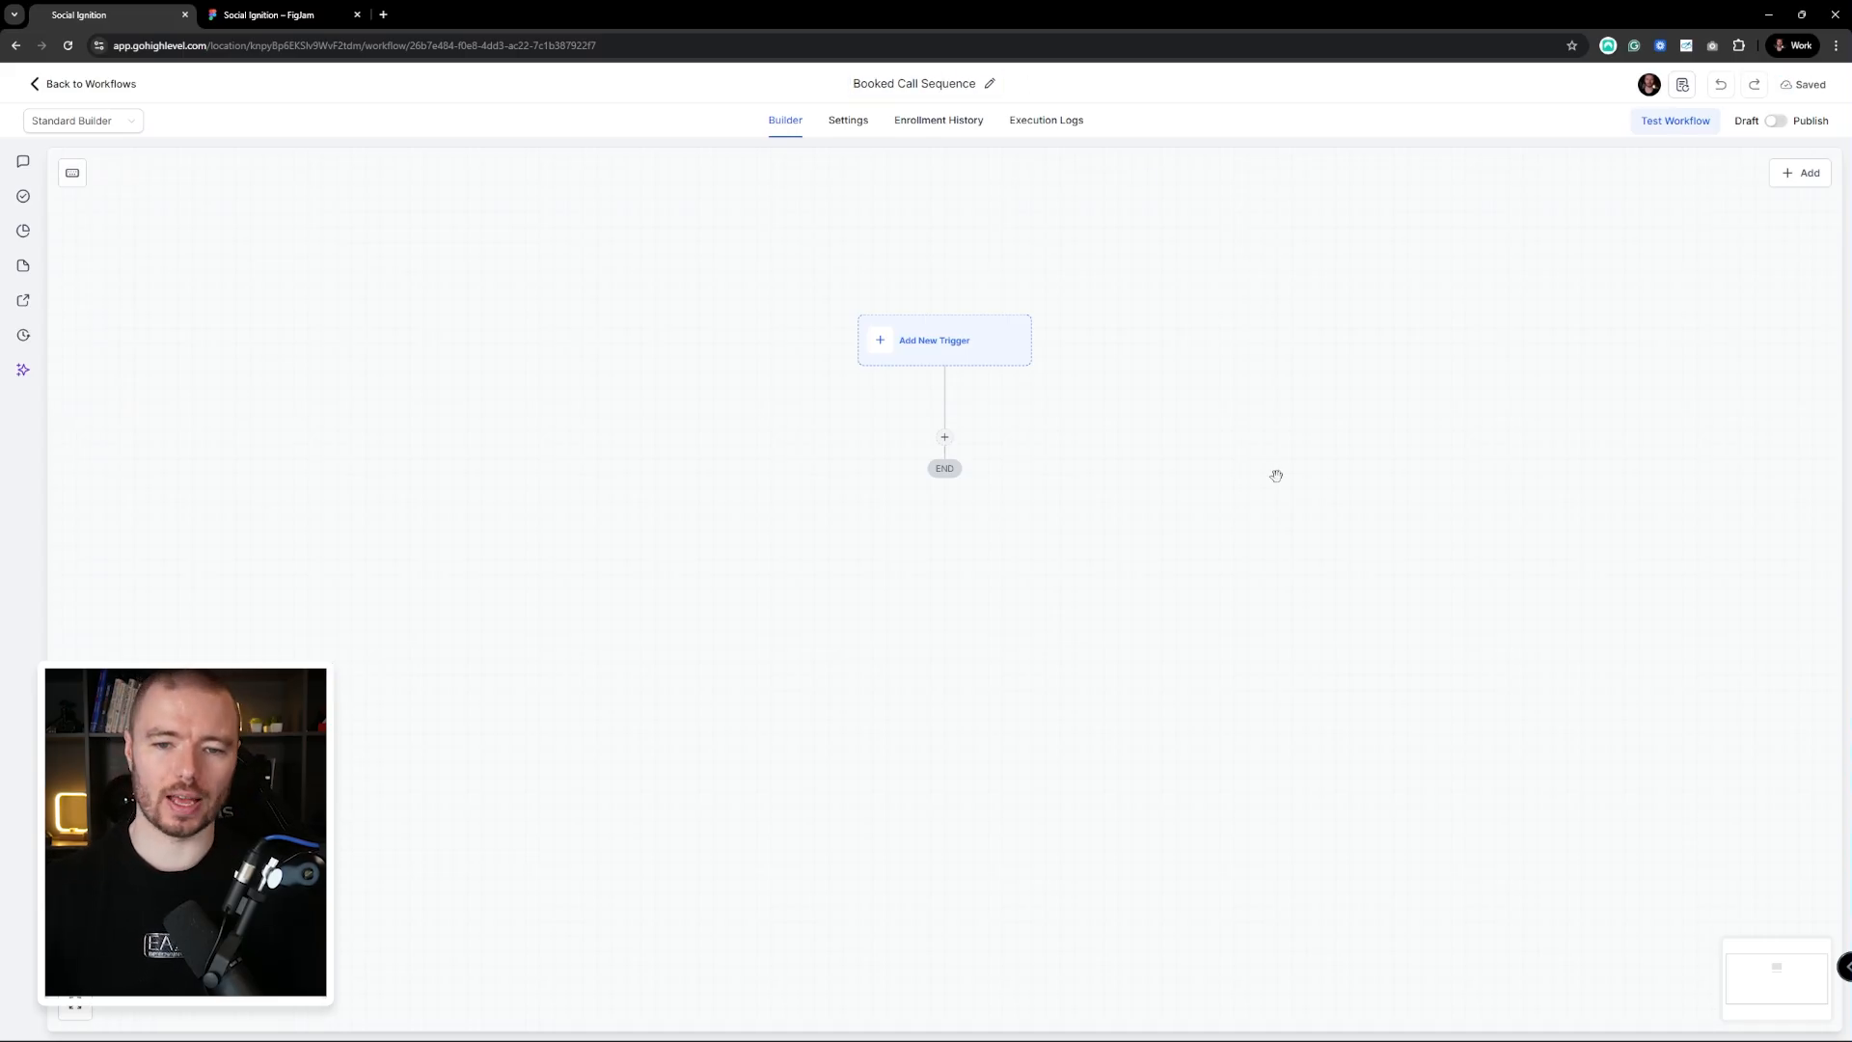
{"action": "left_click_drag", "start_coordinate": [1072, 359], "coordinate": [1033, 366]}
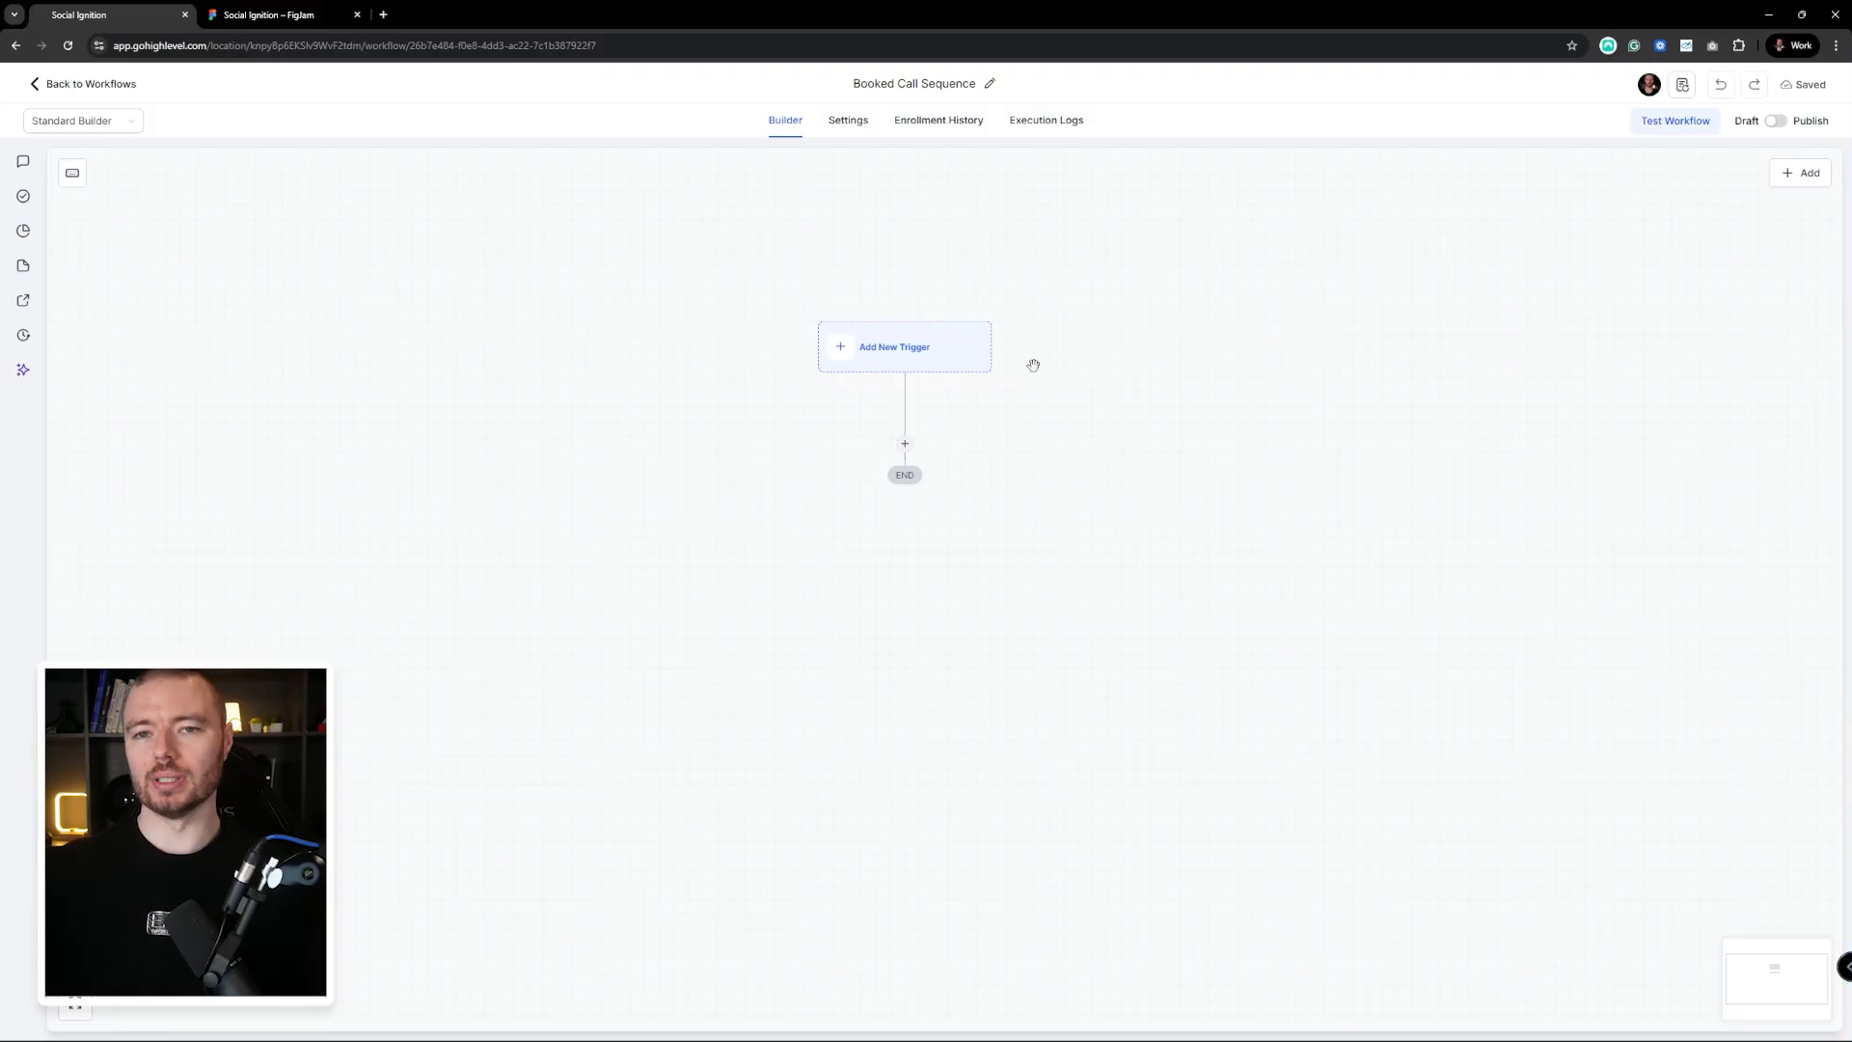
Add a Customer Booked Appointment trigger filtered to In calendar = Inbound Pipeline Build, and save it
{"action": "left_click", "coordinate": [922, 346]}
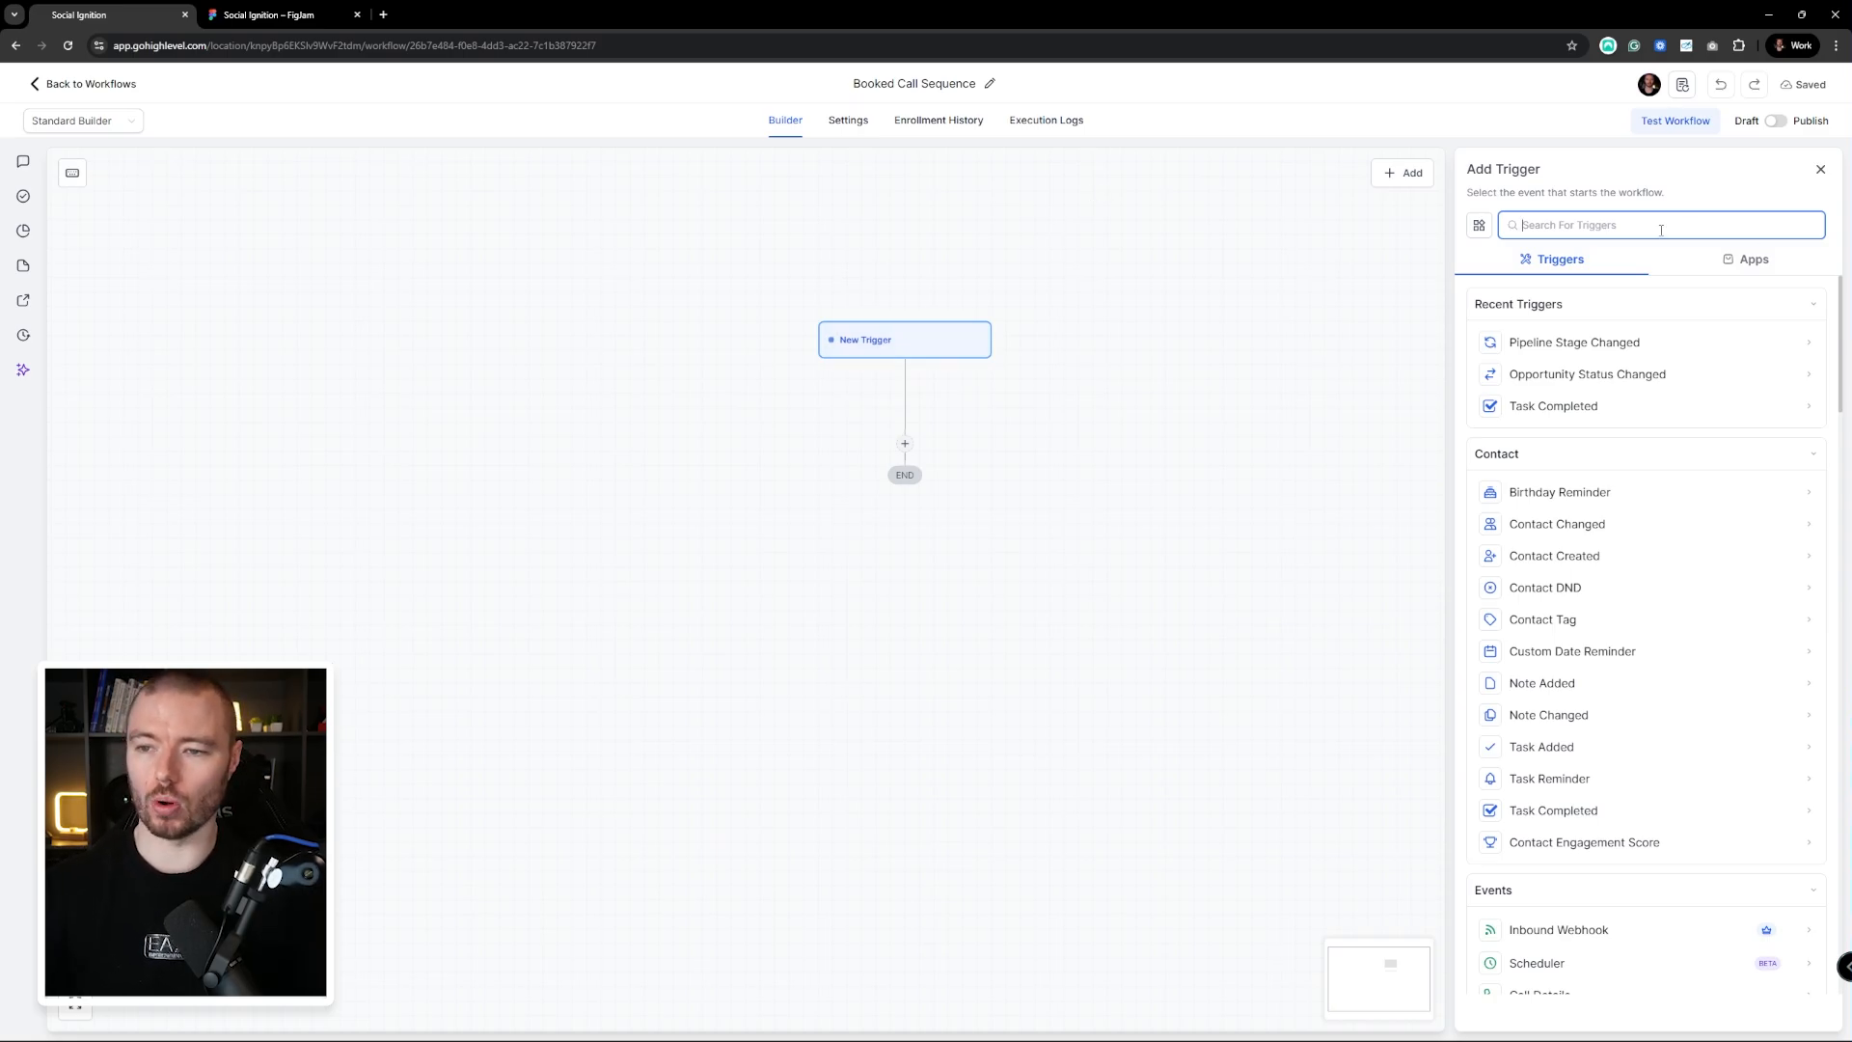
{"action": "type", "text": "App"}
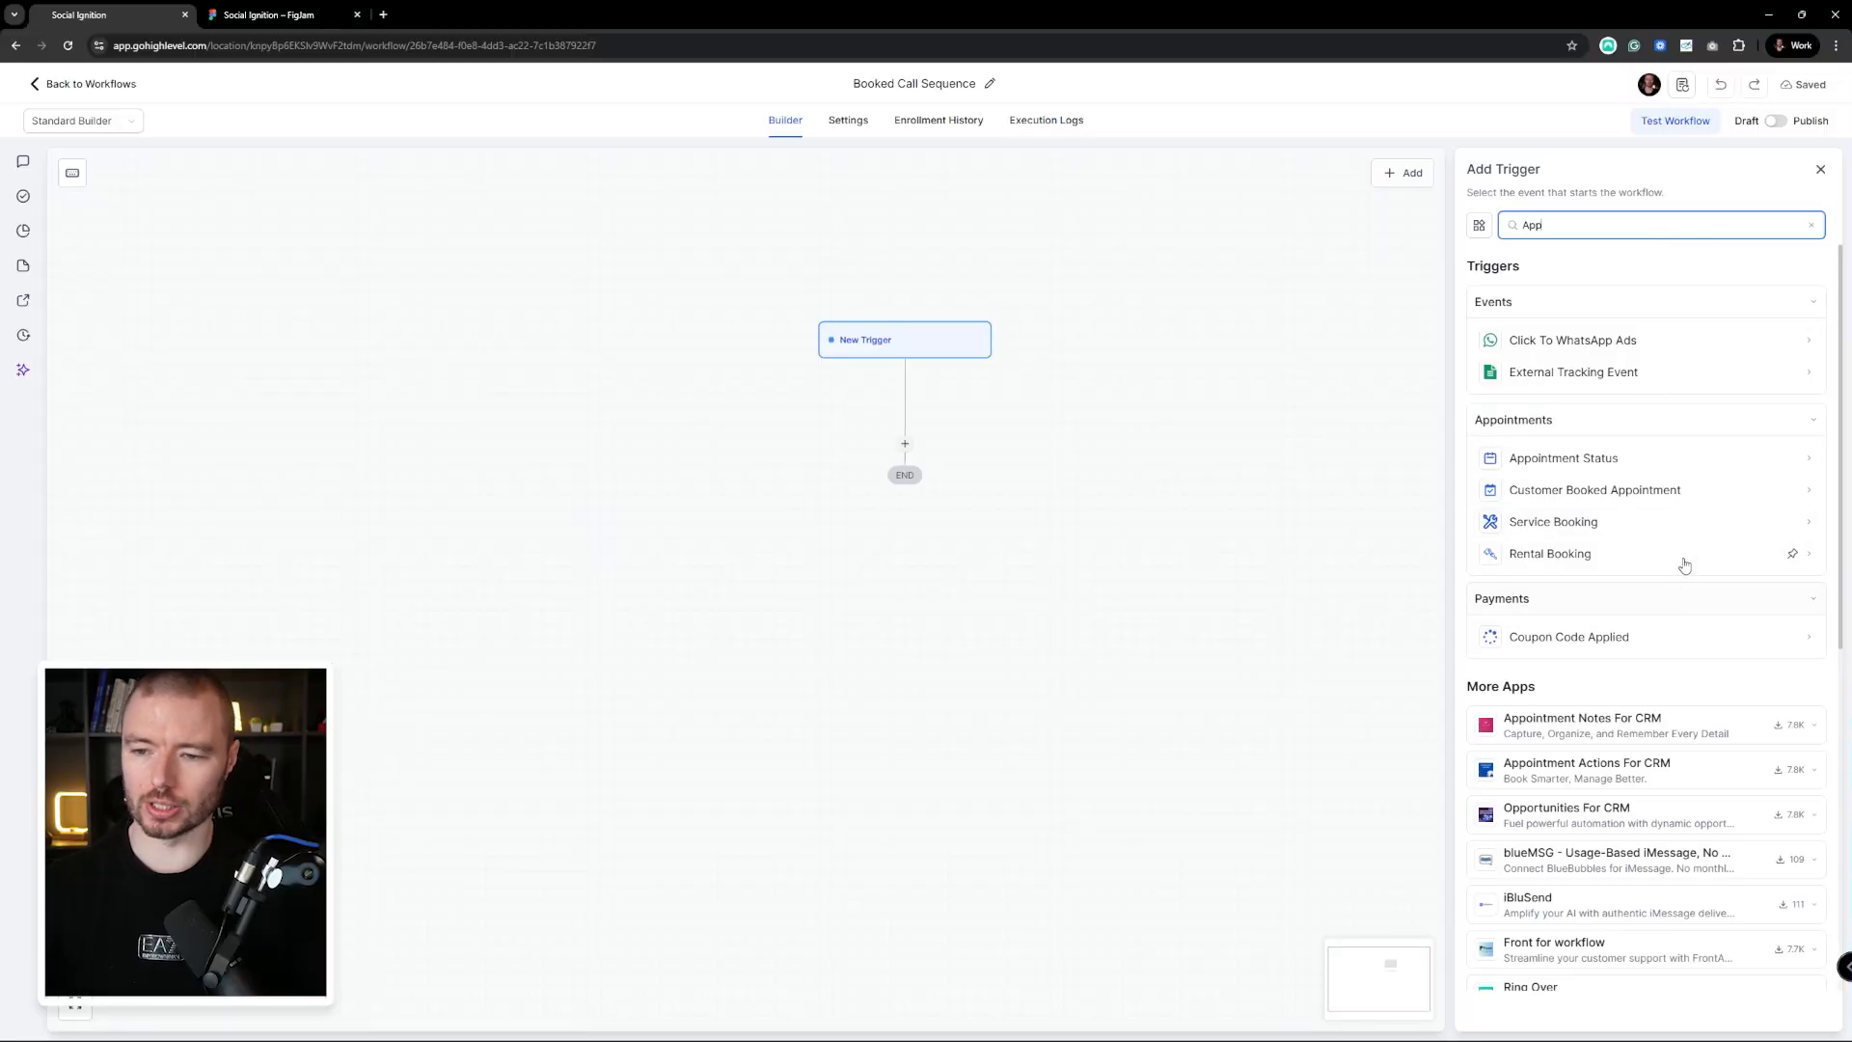
{"action": "left_click", "coordinate": [1690, 490]}
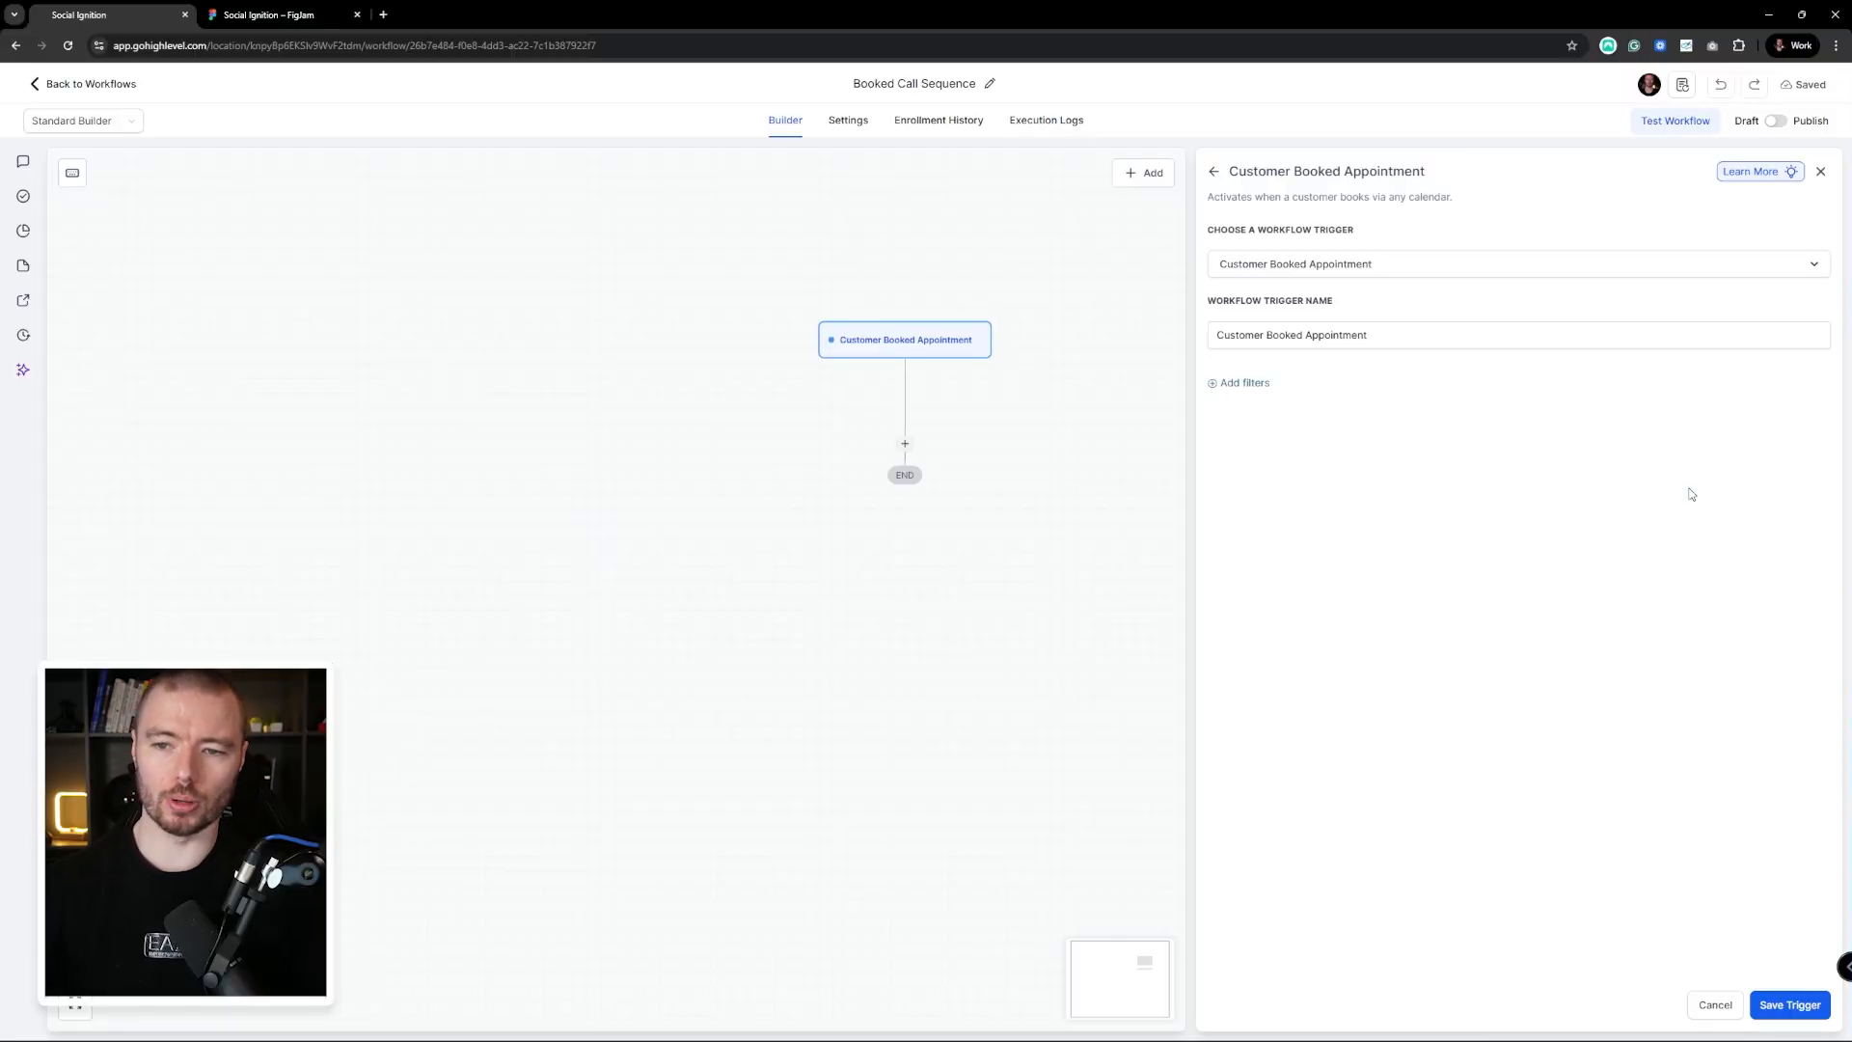
{"action": "left_click", "coordinate": [1235, 382]}
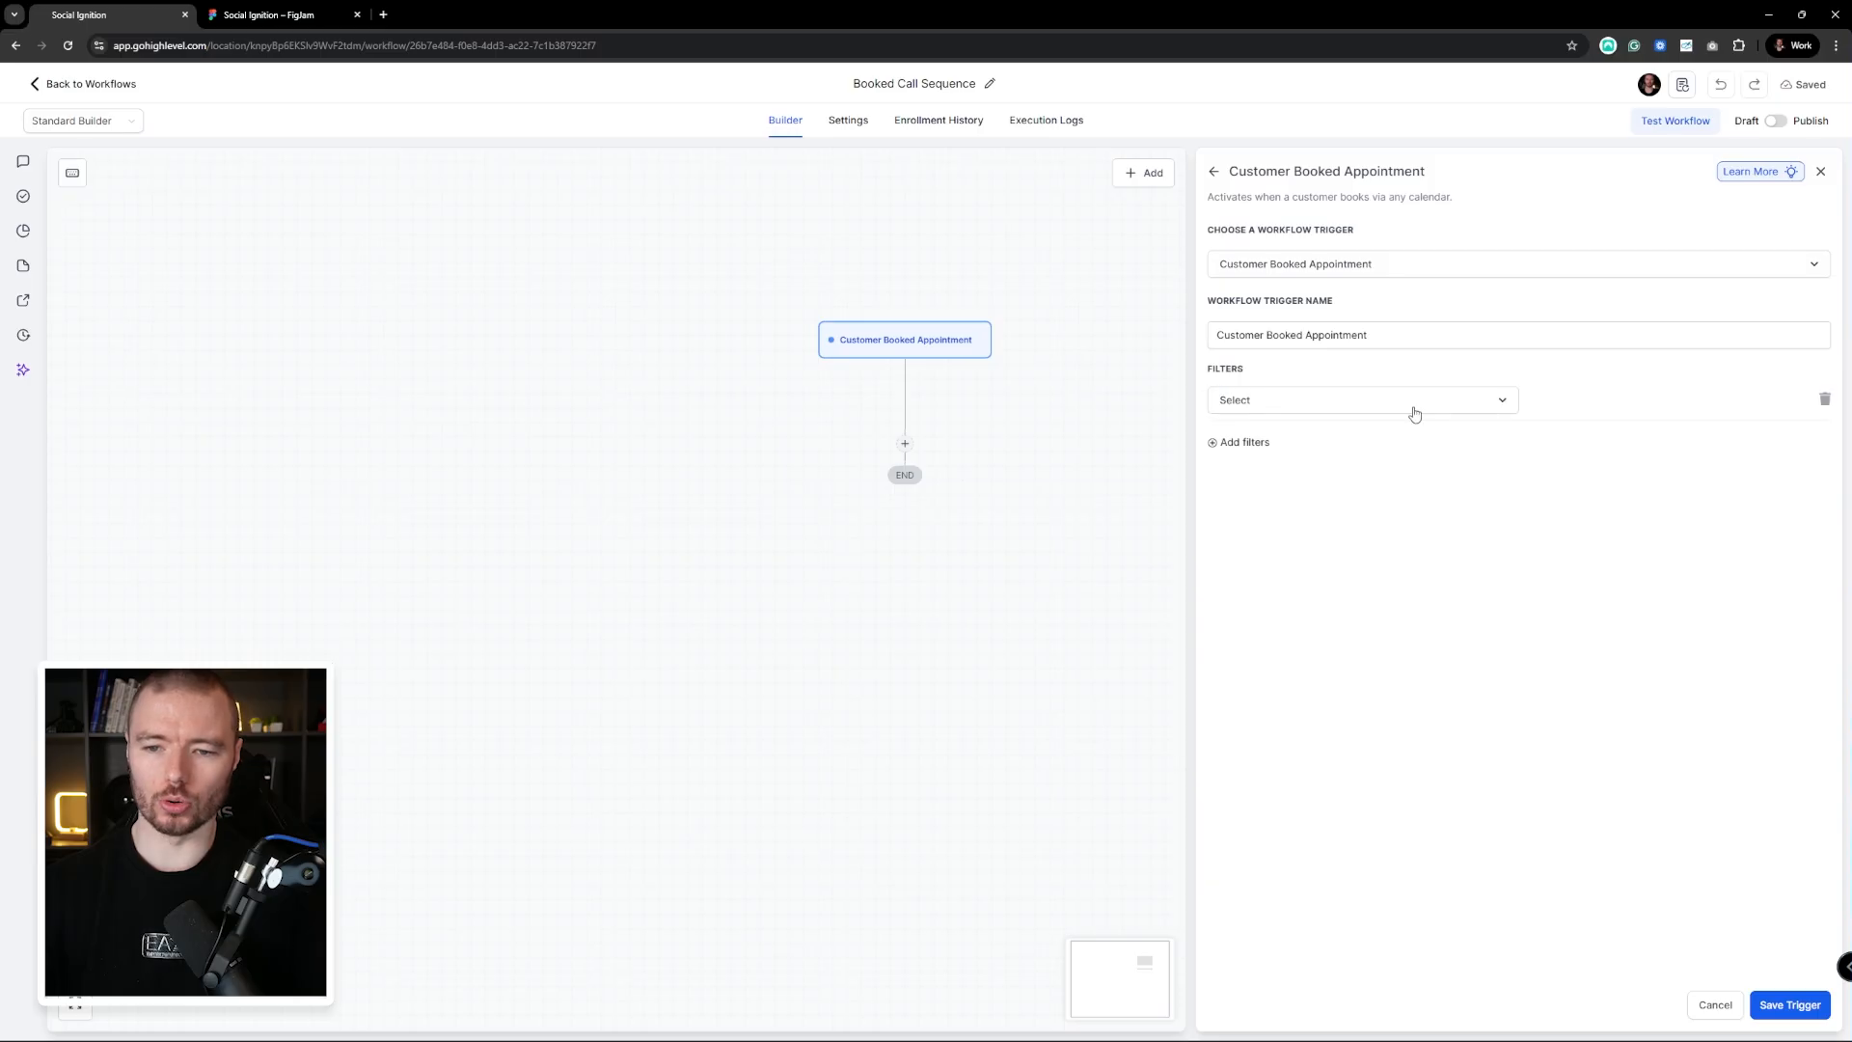
{"action": "left_click", "coordinate": [1375, 401]}
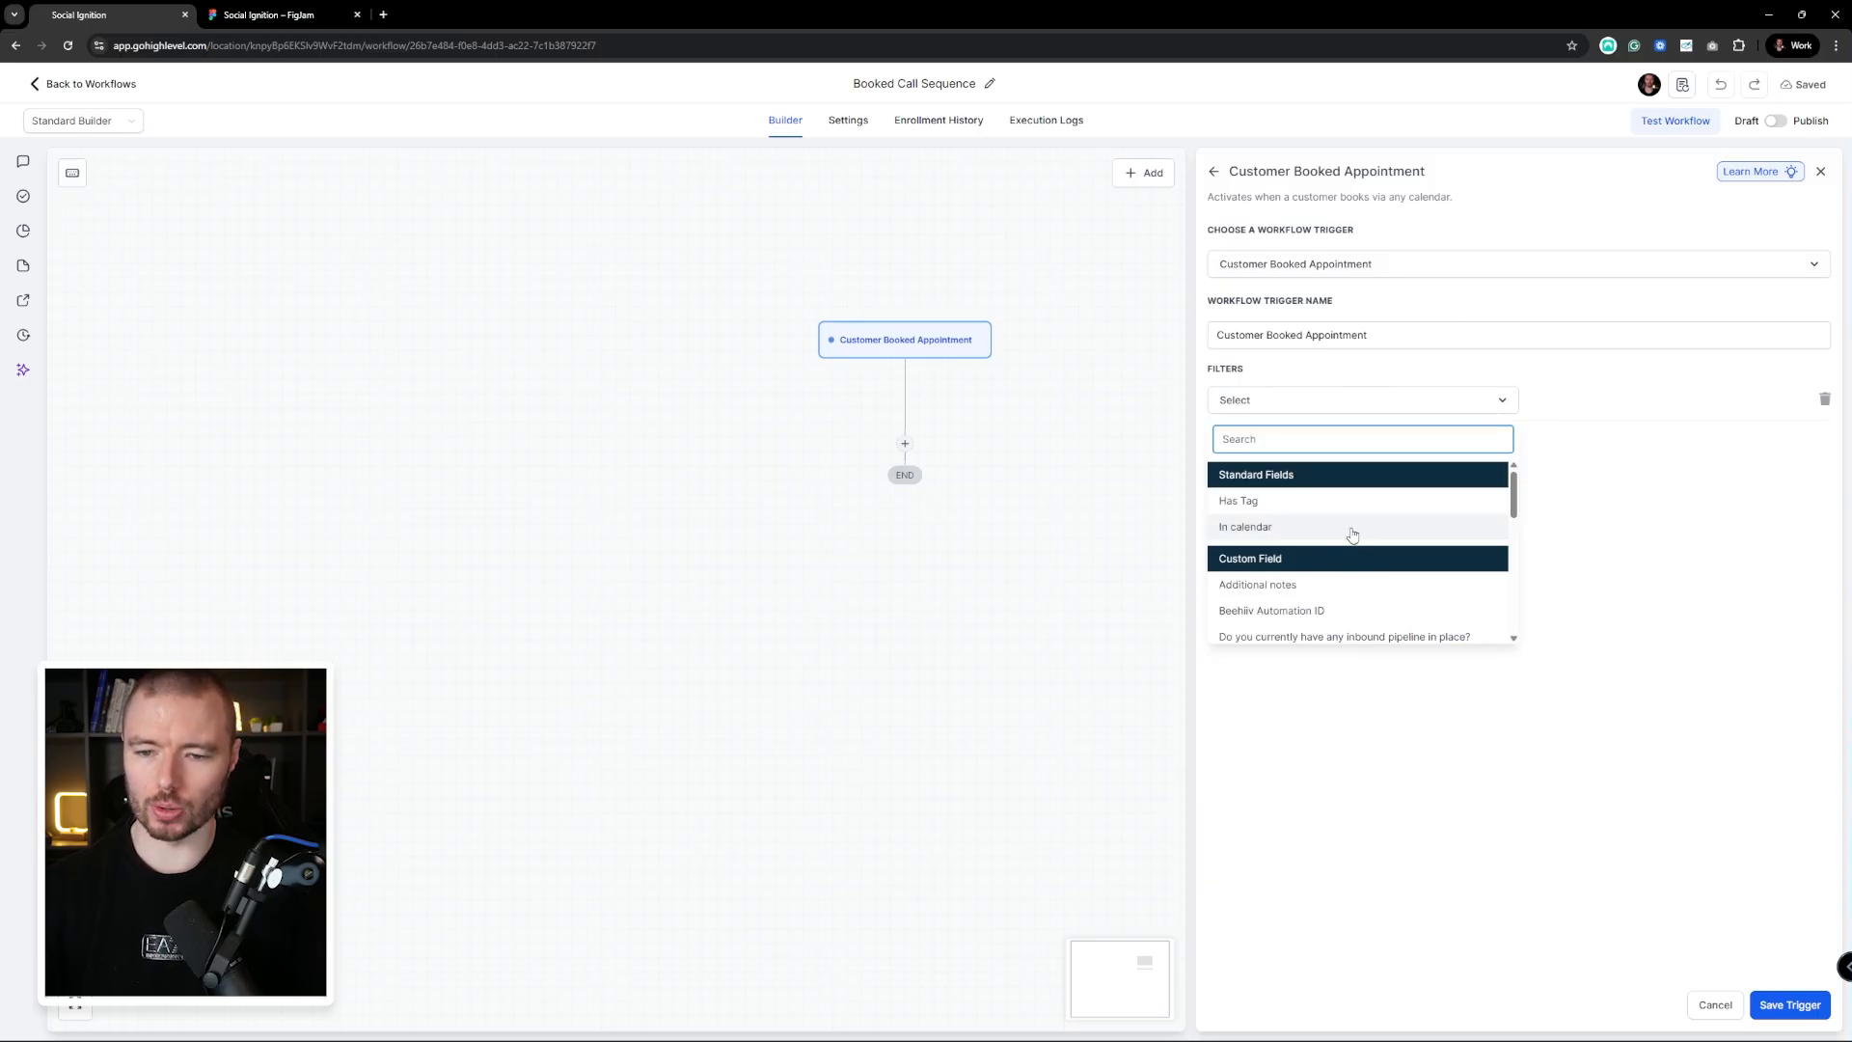
{"action": "left_click", "coordinate": [1322, 528]}
{"action": "left_click", "coordinate": [1561, 415]}
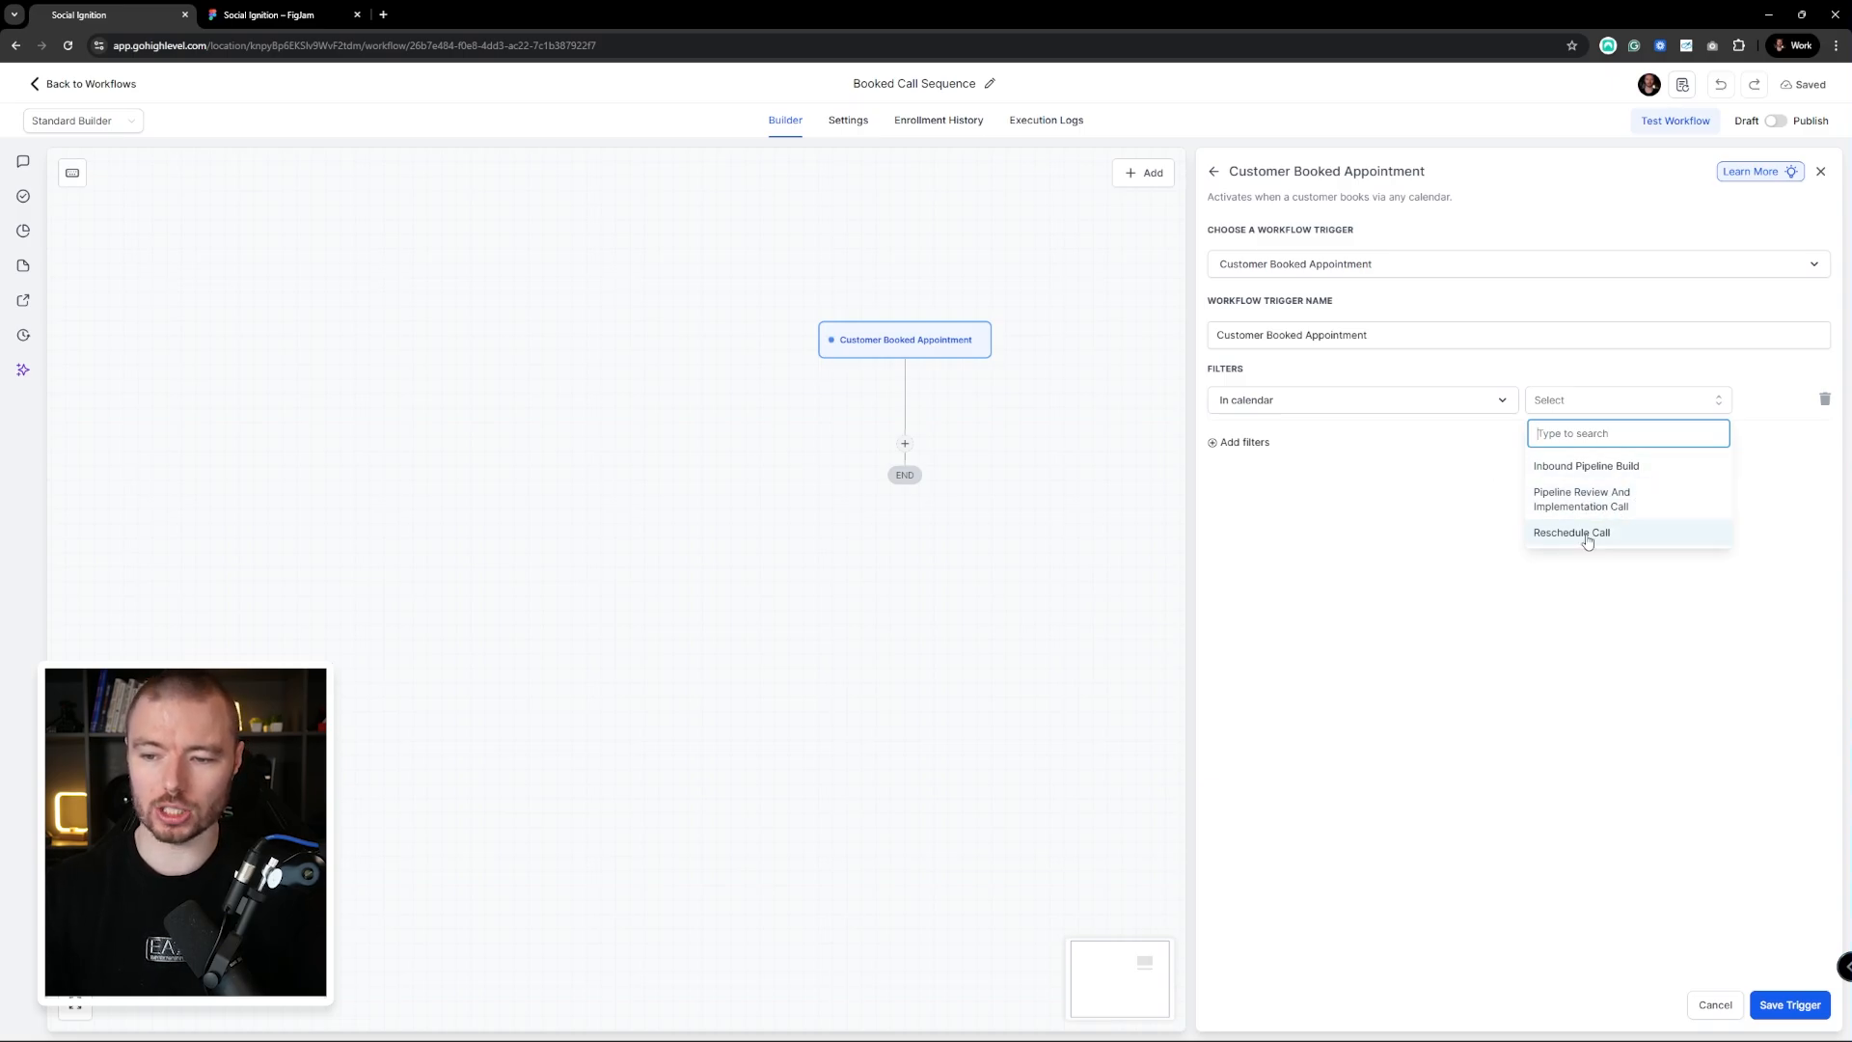
{"action": "left_click", "coordinate": [1646, 471]}
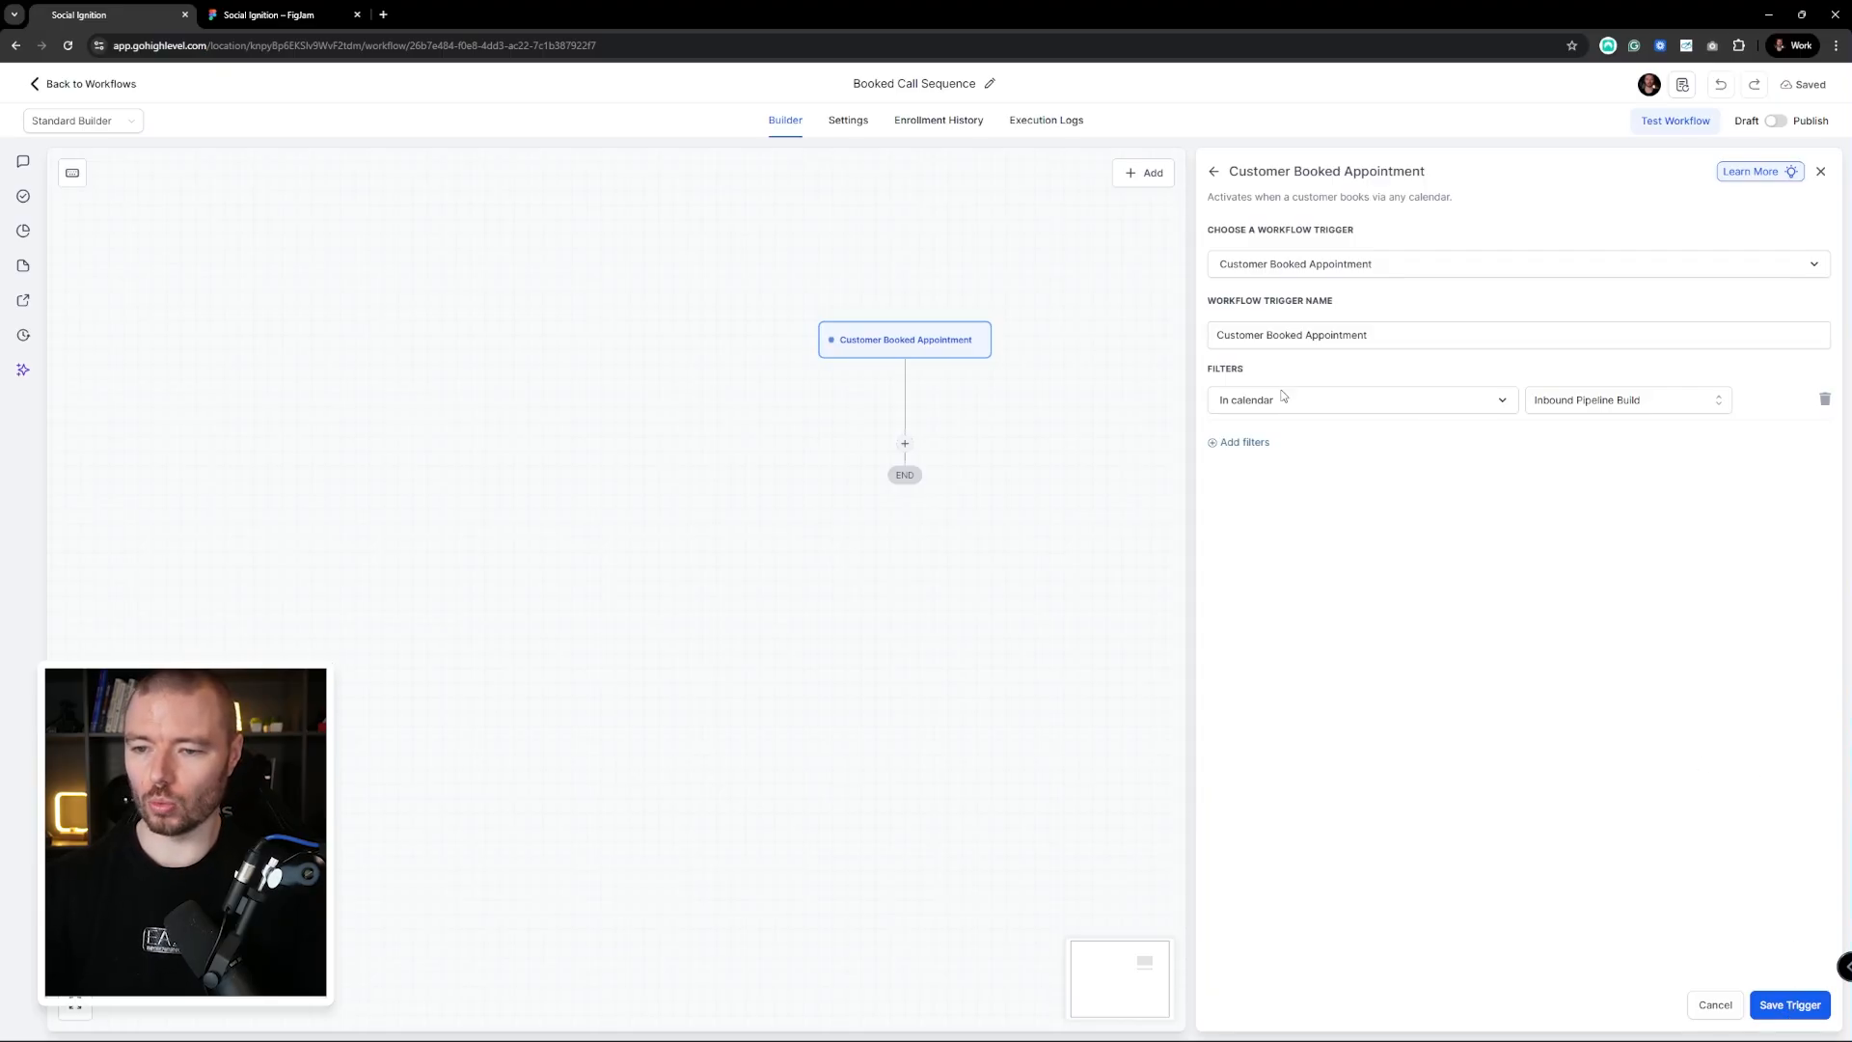
{"action": "left_click", "coordinate": [1791, 1004]}
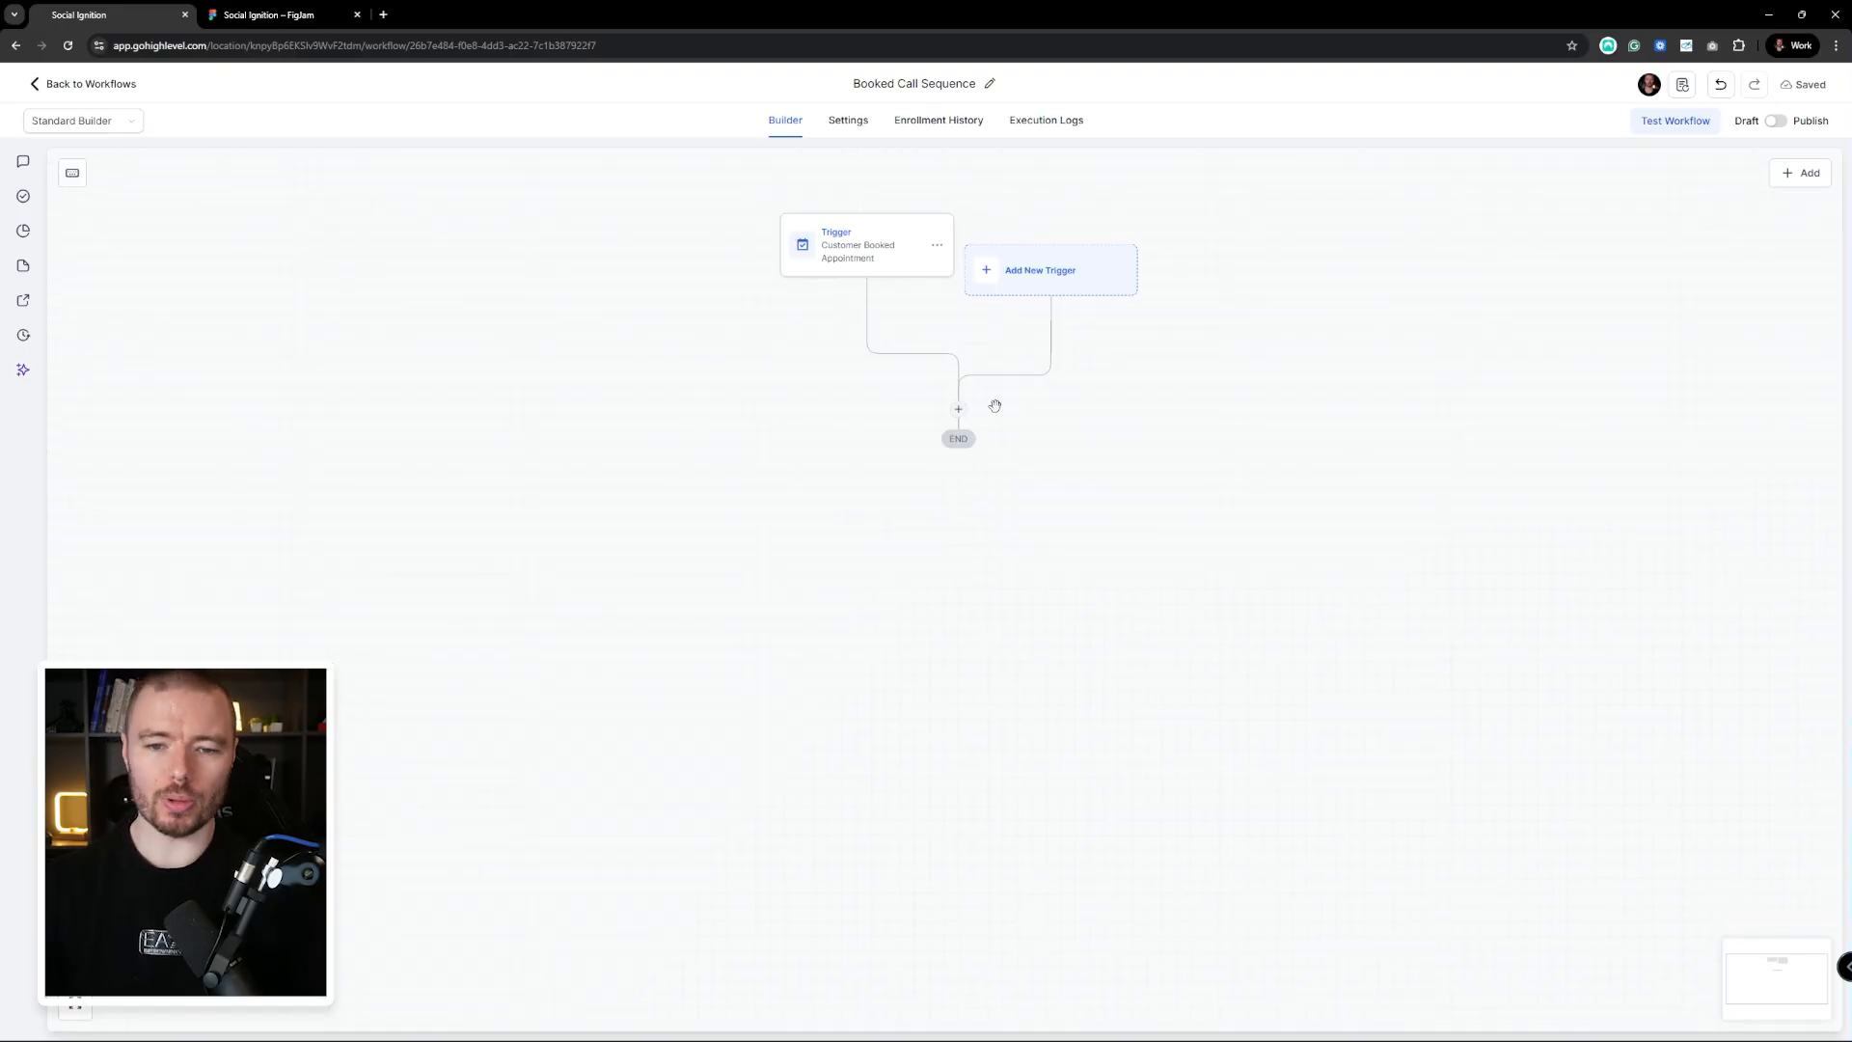
Add a Send Email action and rename it 'Email - Confirmation & Educational Email'
{"action": "left_click", "coordinate": [957, 409]}
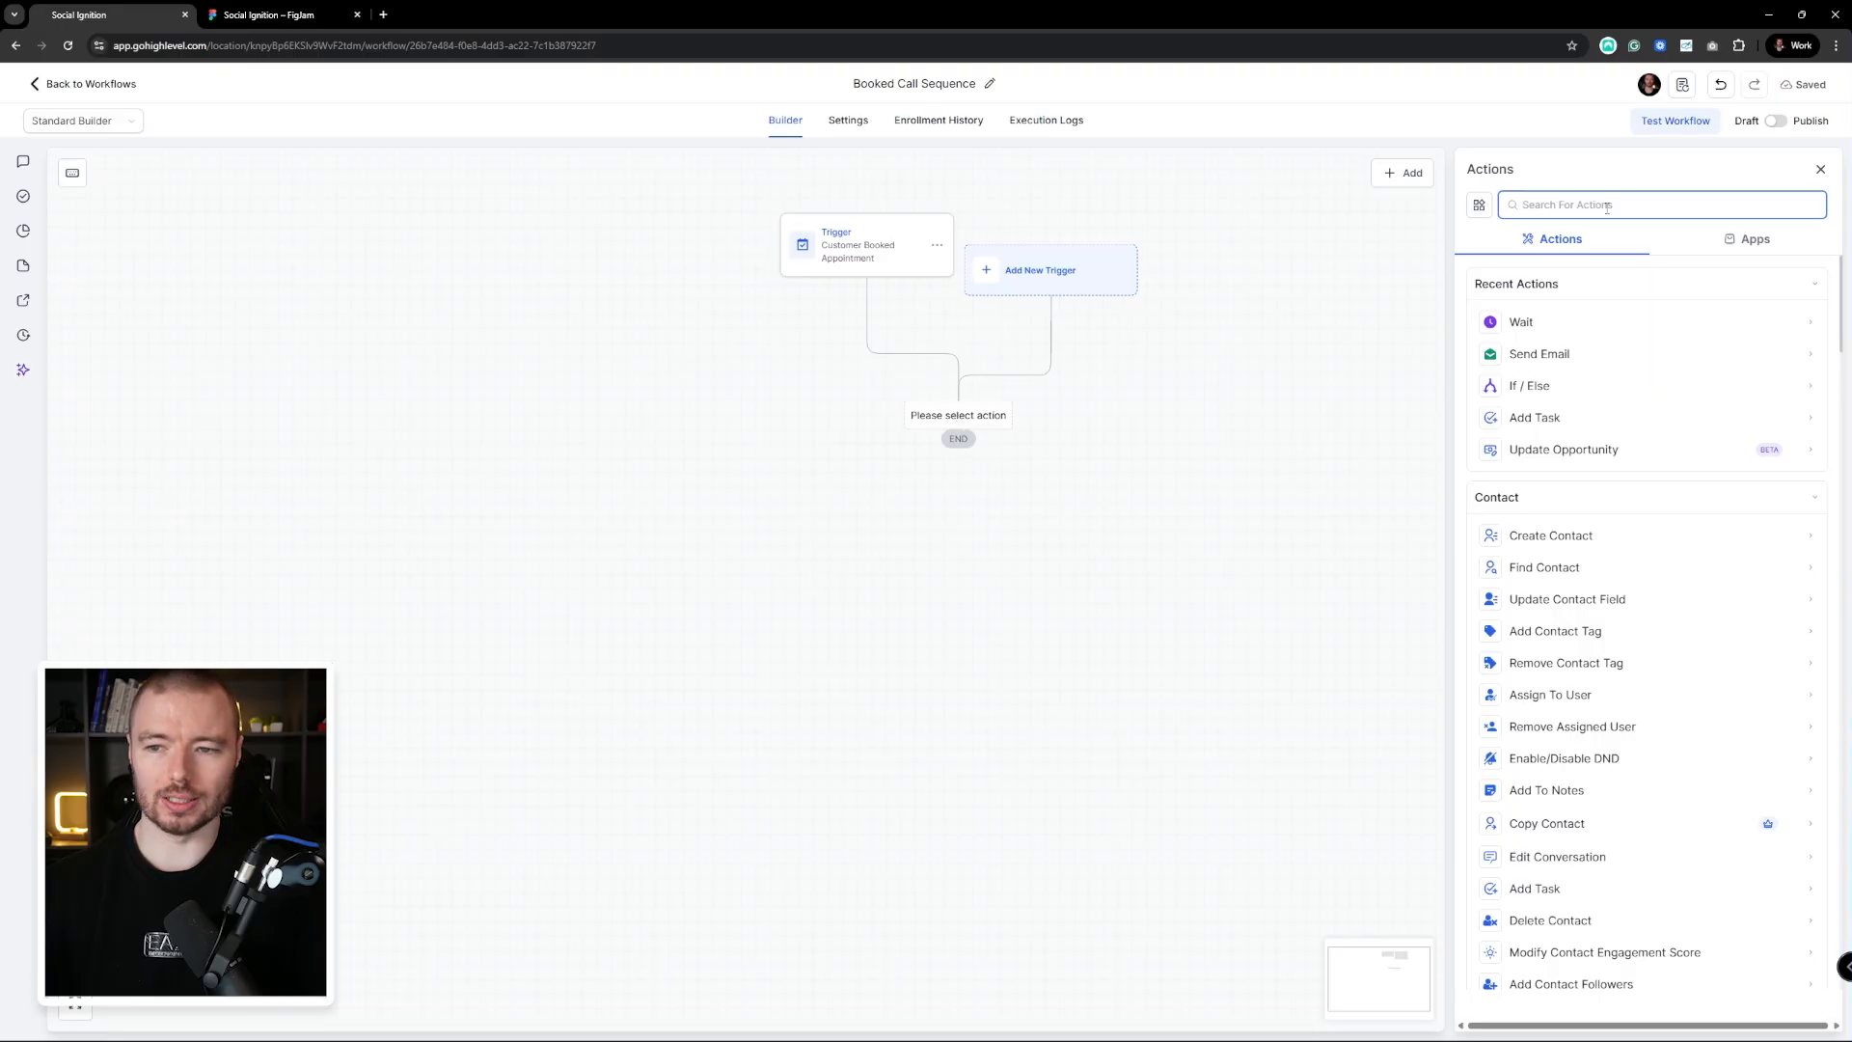
{"action": "left_click", "coordinate": [1596, 354]}
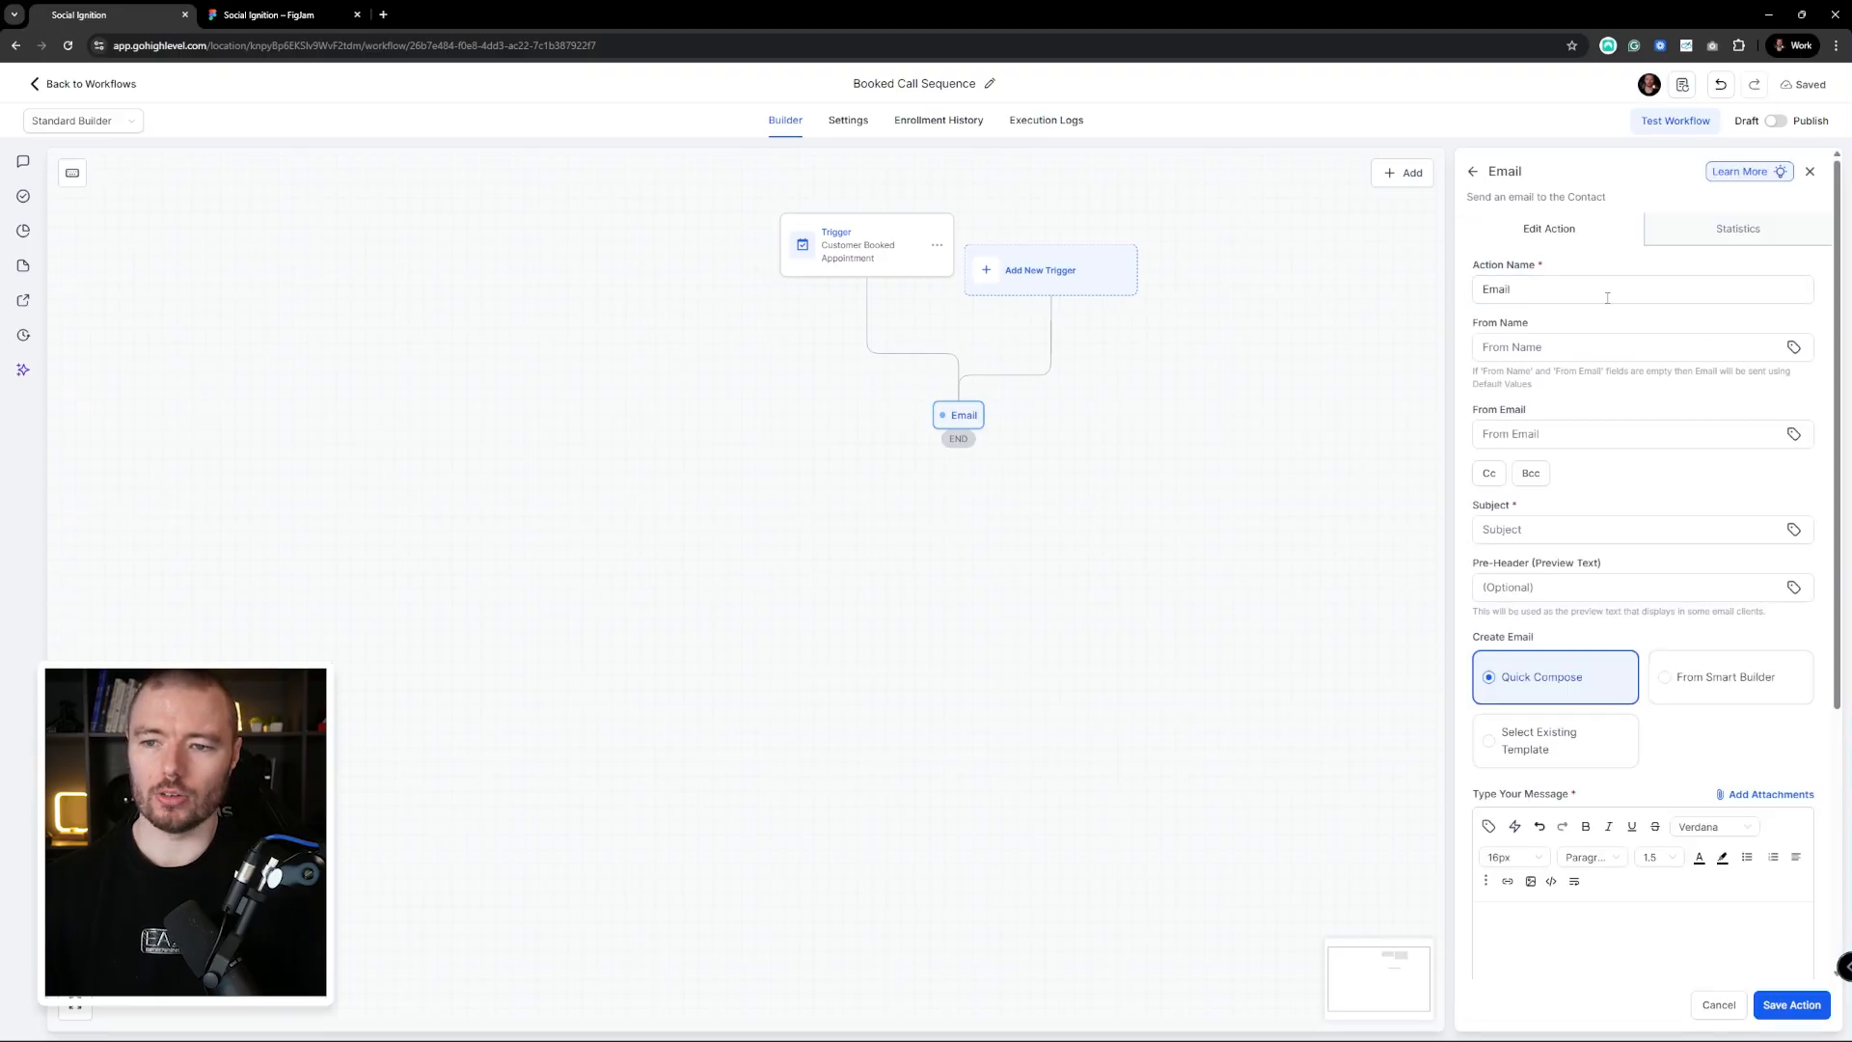
{"action": "left_click", "coordinate": [1601, 297]}
{"action": "double_click", "coordinate": [1532, 297]}
{"action": "left_click", "coordinate": [1571, 298]}
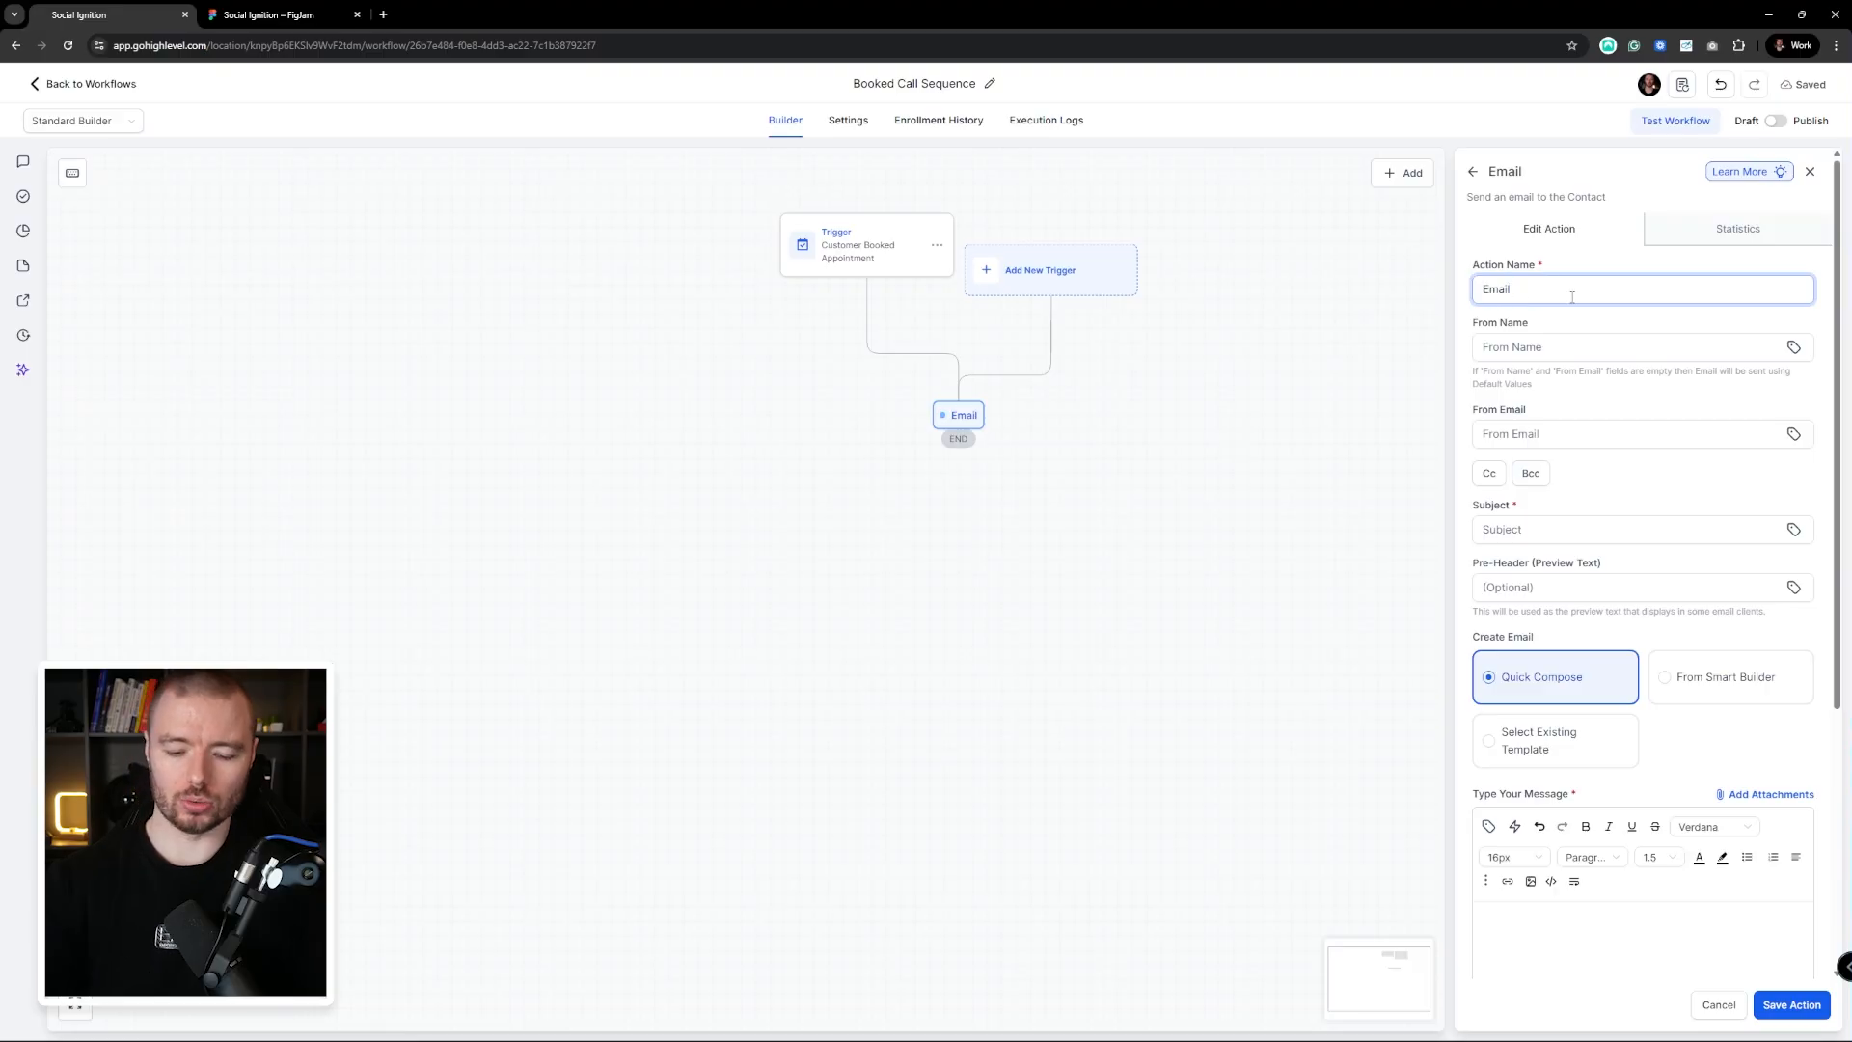
{"action": "type", "text": "- Confirmati"}
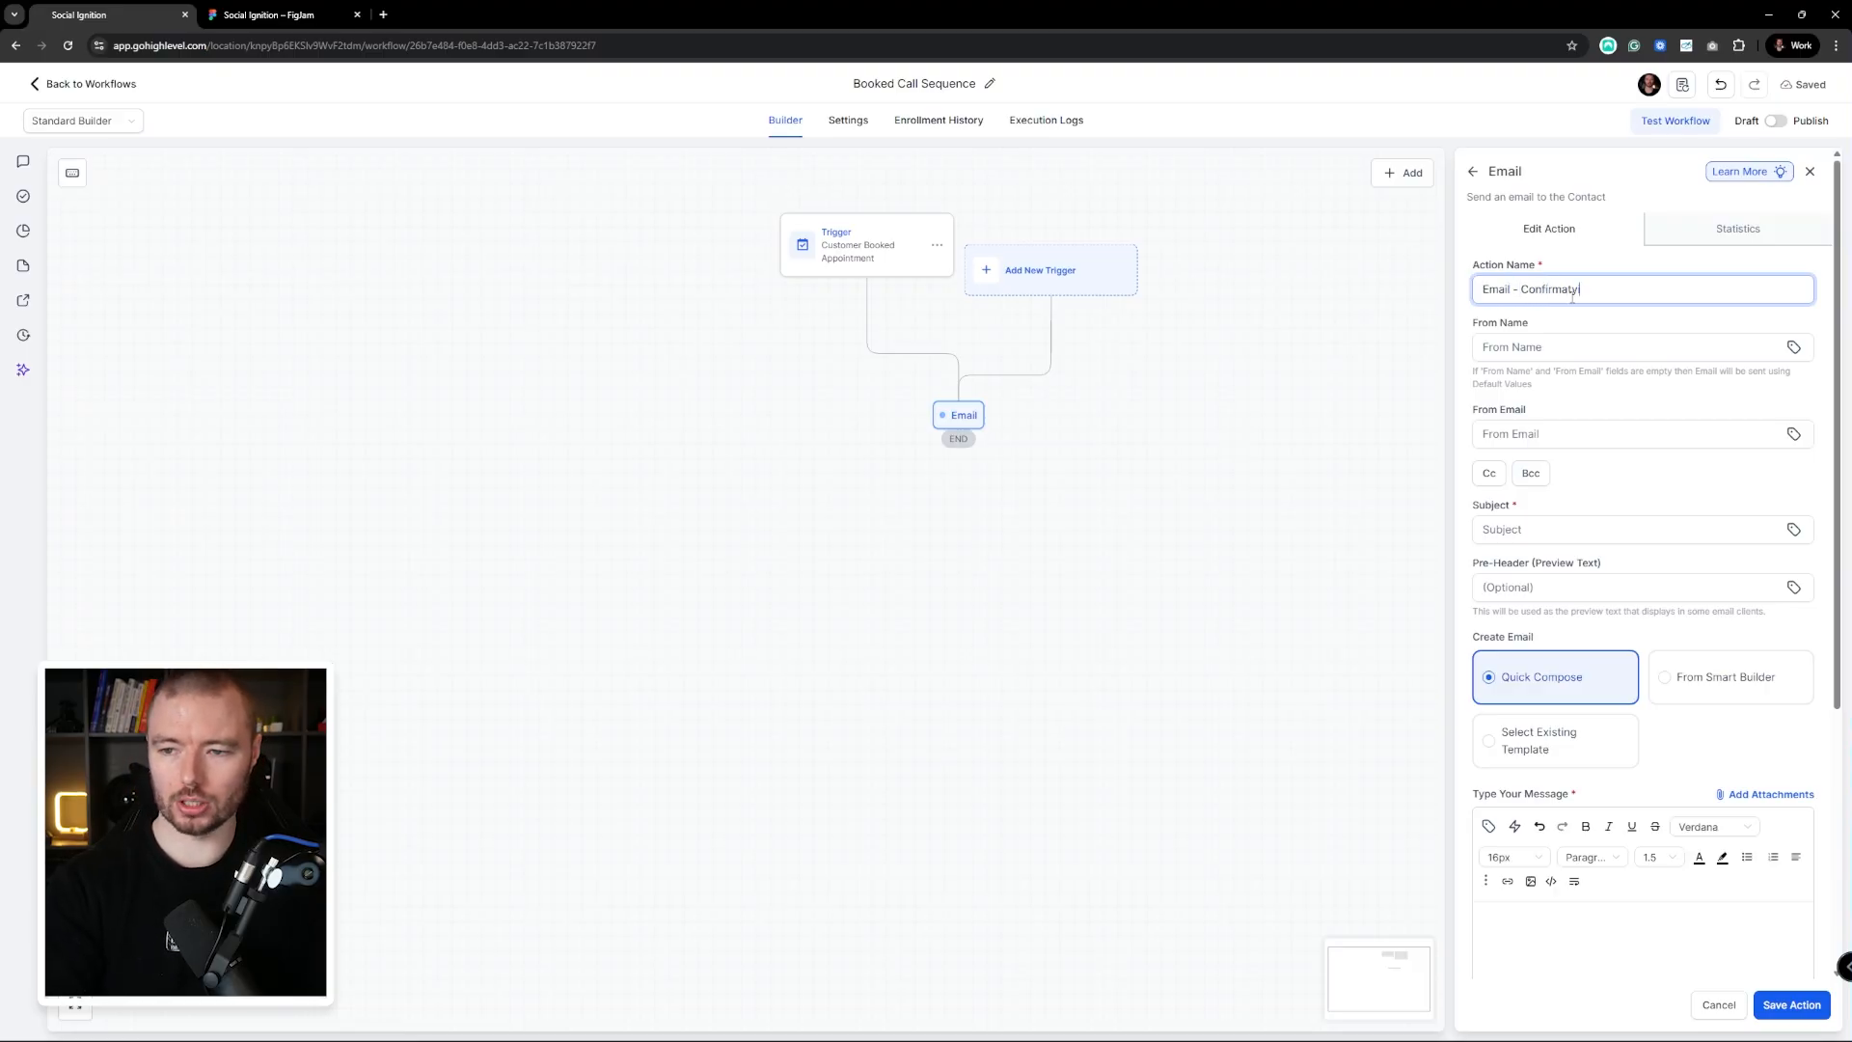
{"action": "type", "text": "on & Educatio"}
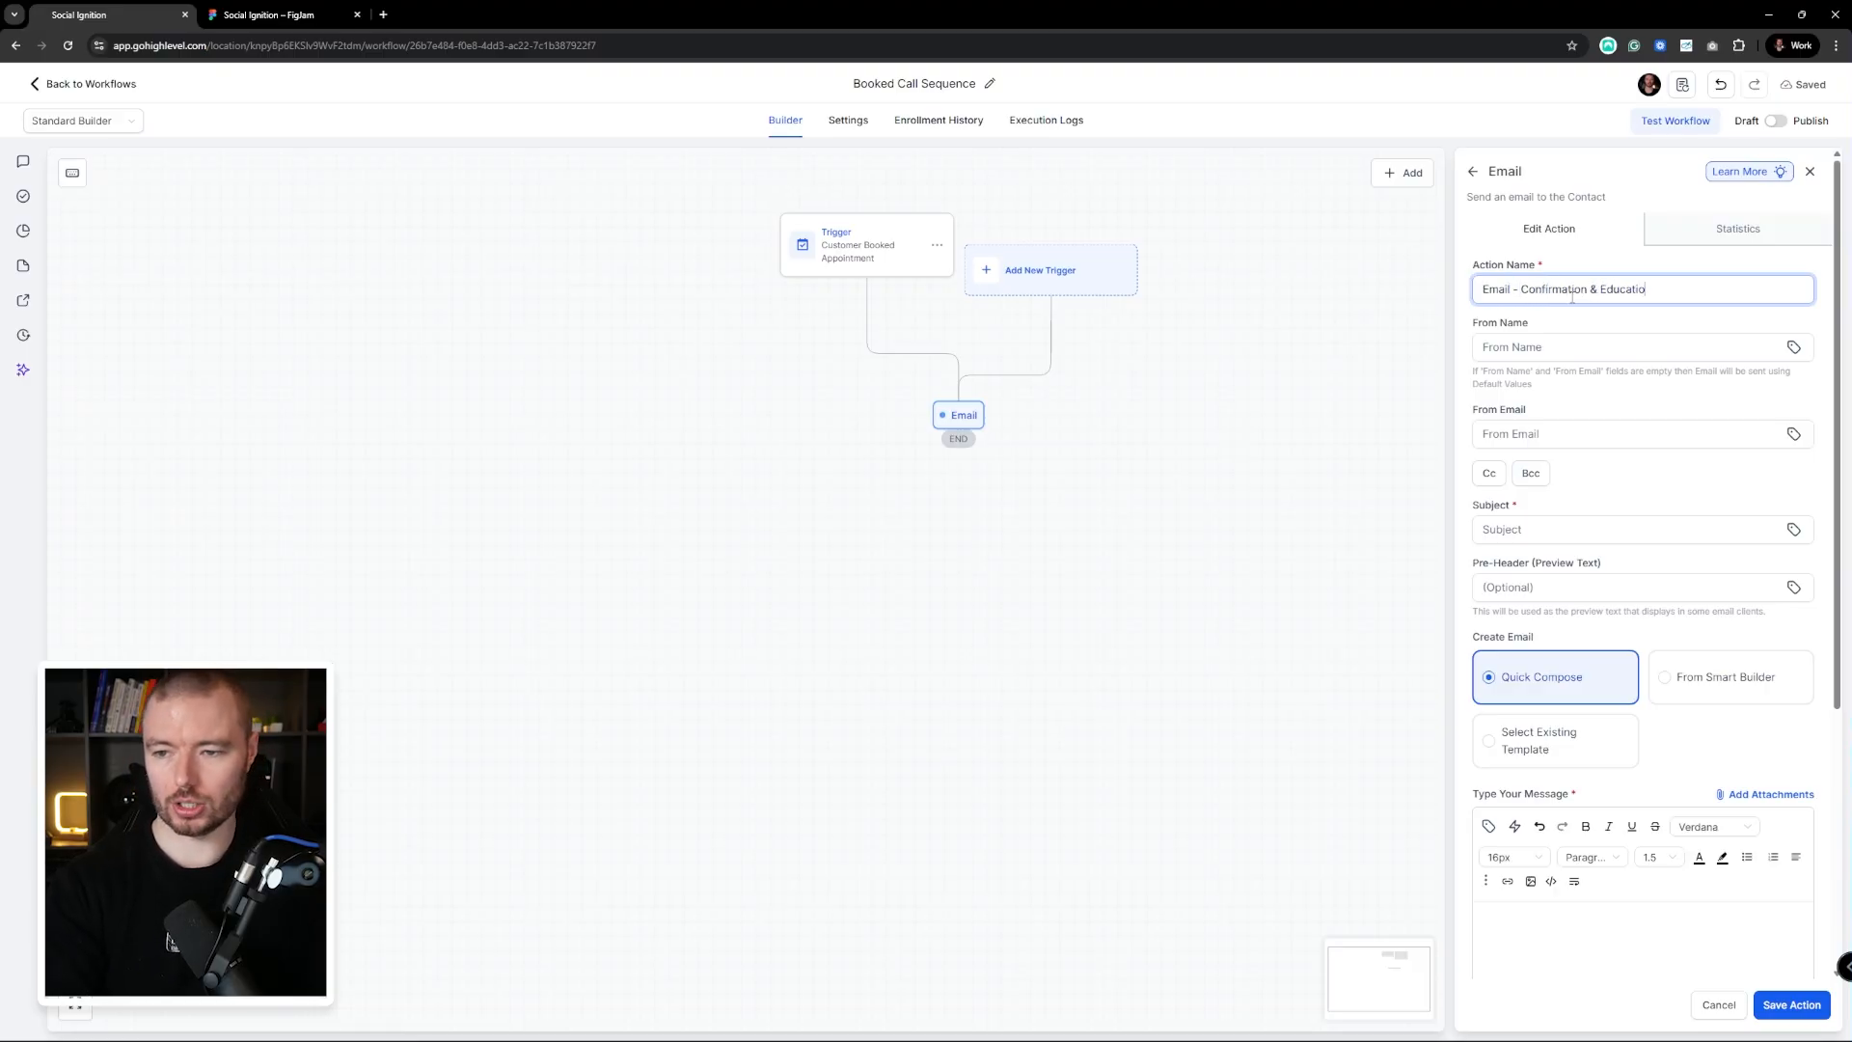
{"action": "type", "text": "nal Email"}
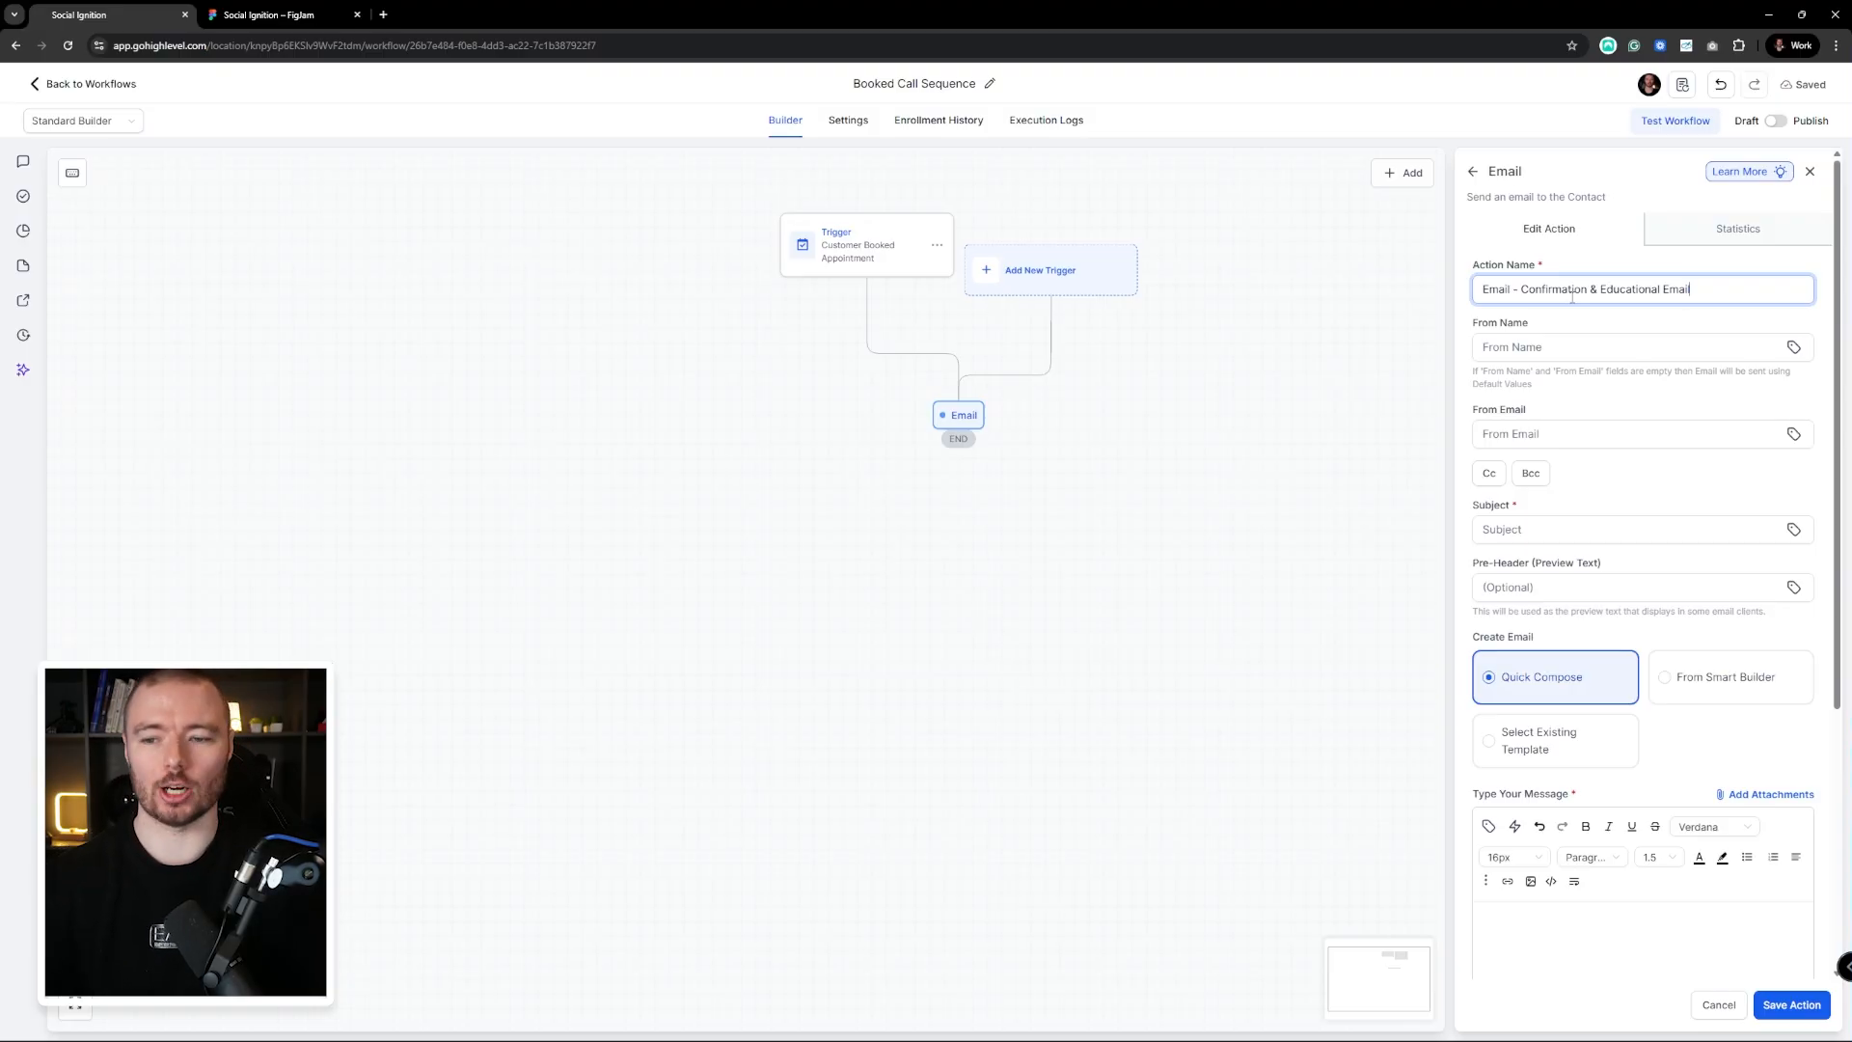
Set the sender name and email to the From Name and From Email custom values
{"action": "left_click", "coordinate": [1625, 351]}
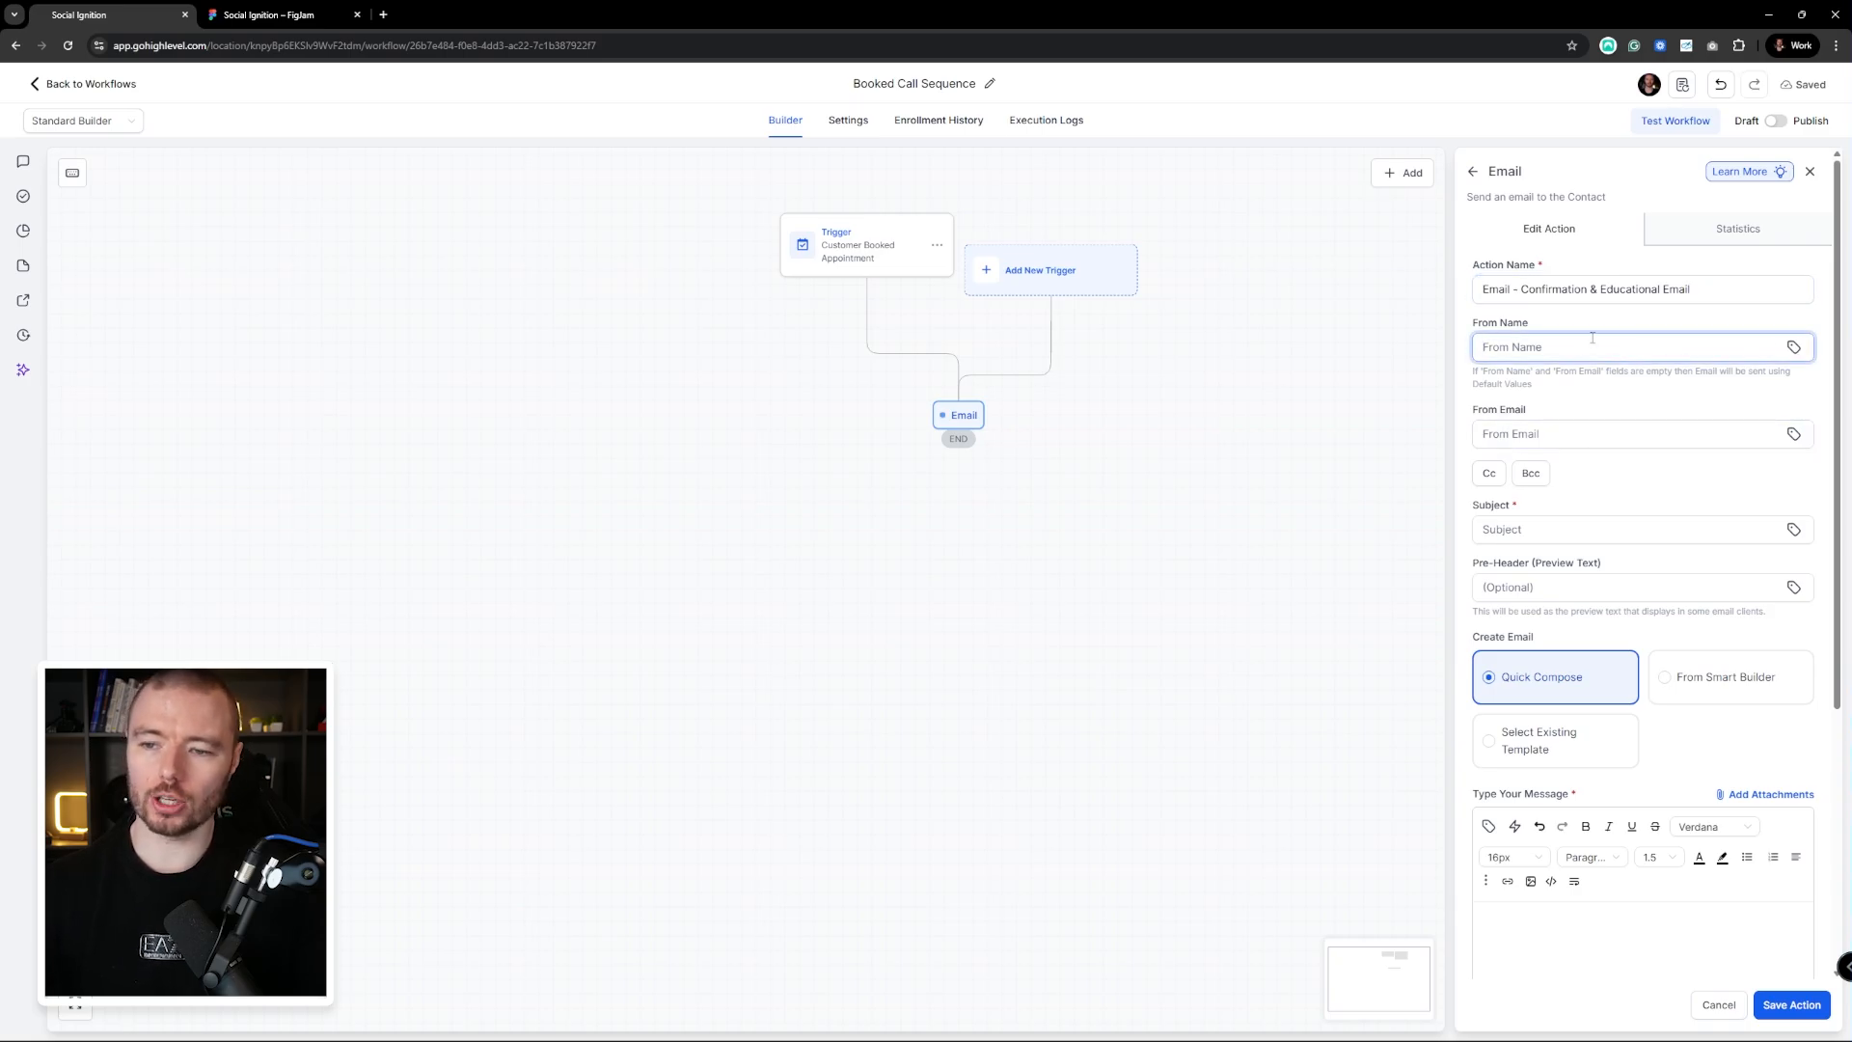
{"action": "type", "text": "Jamie"}
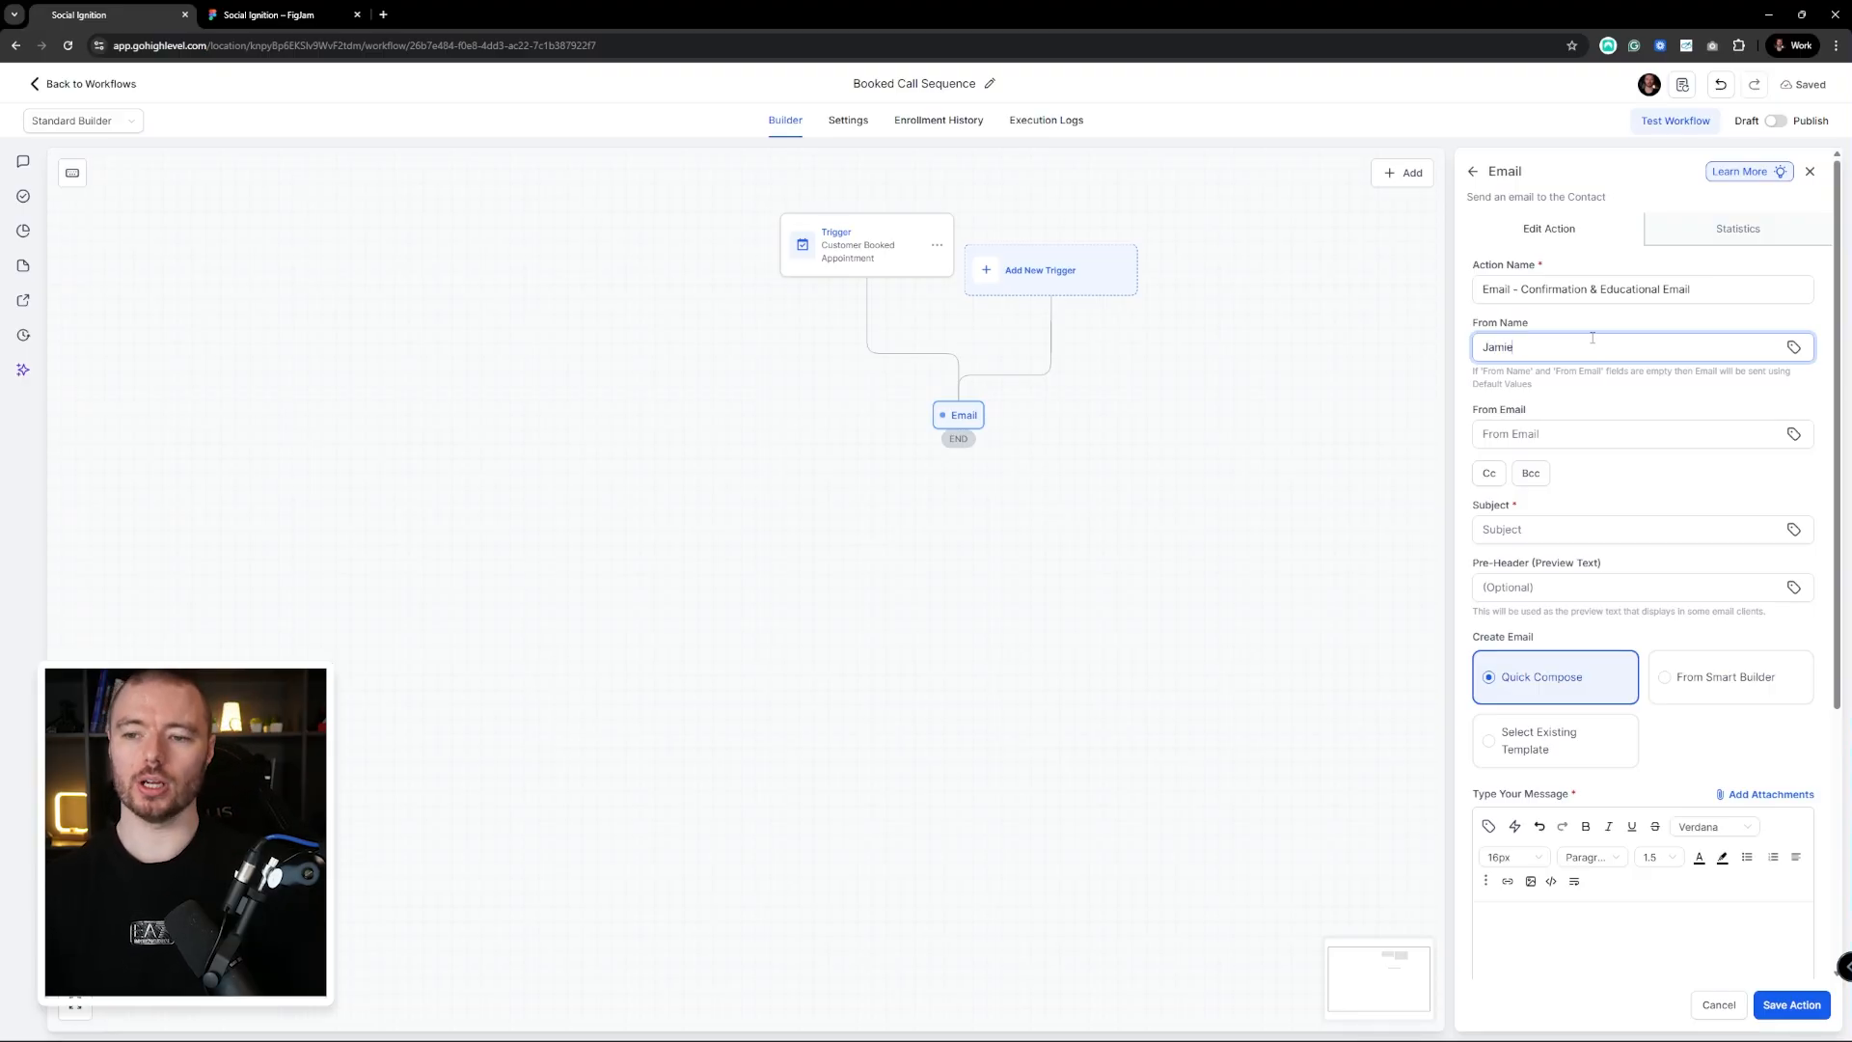
{"action": "key", "text": "BackSpace"}
{"action": "key", "text": "BackSpace"}
{"action": "key", "text": "BackSpace"}
{"action": "key", "text": "BackSpace"}
{"action": "key", "text": "BackSpace"}
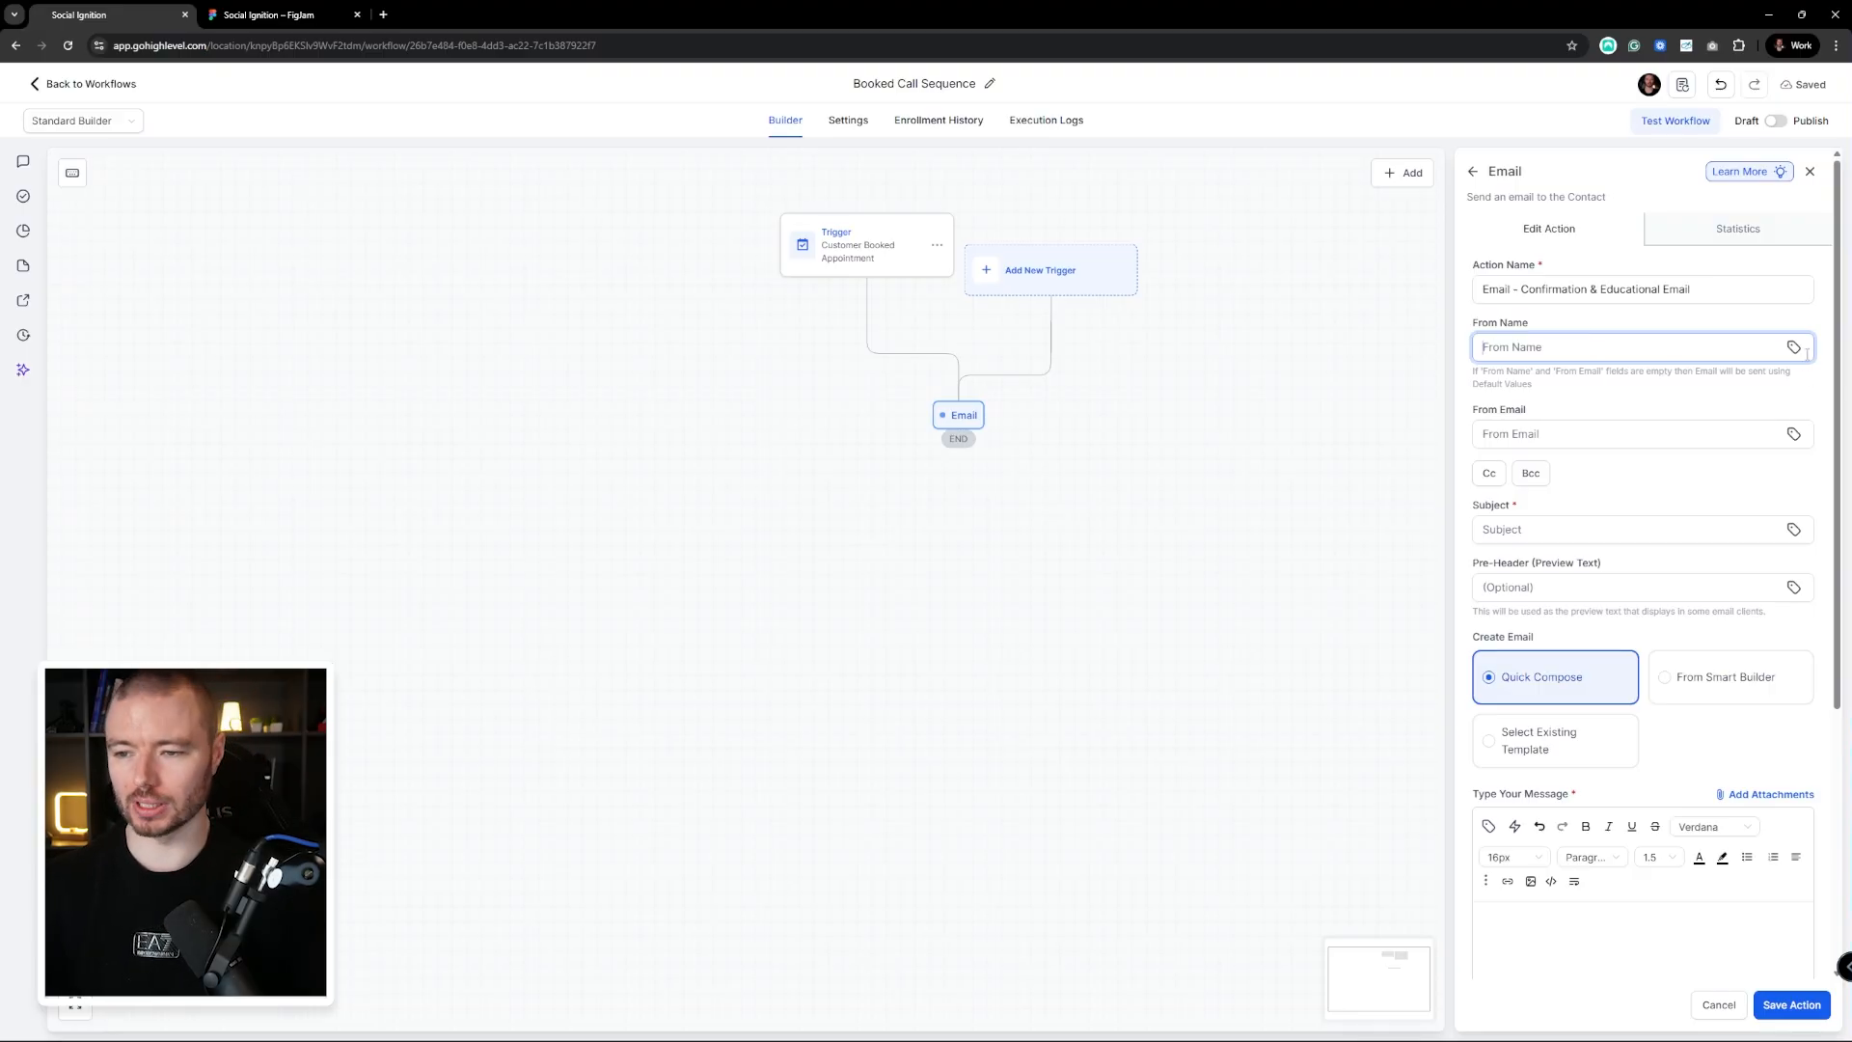
{"action": "left_click", "coordinate": [1794, 347]}
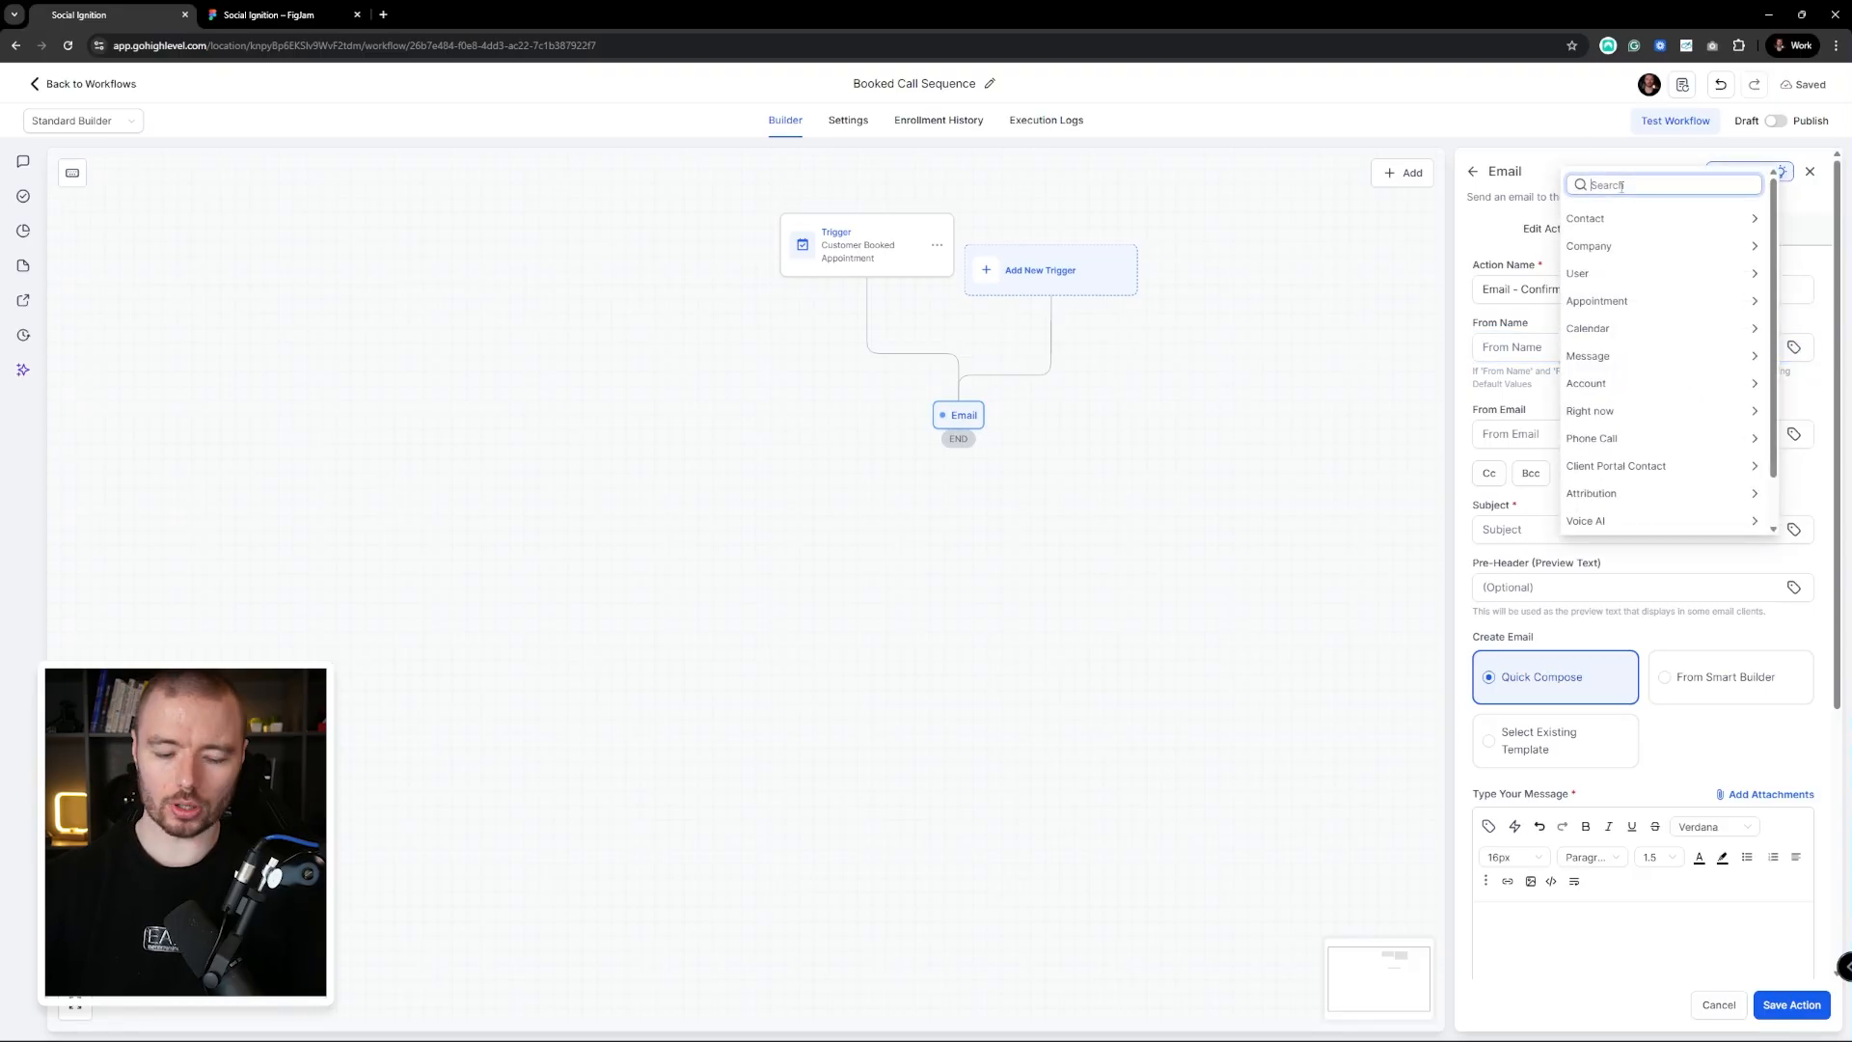
{"action": "type", "text": "From"}
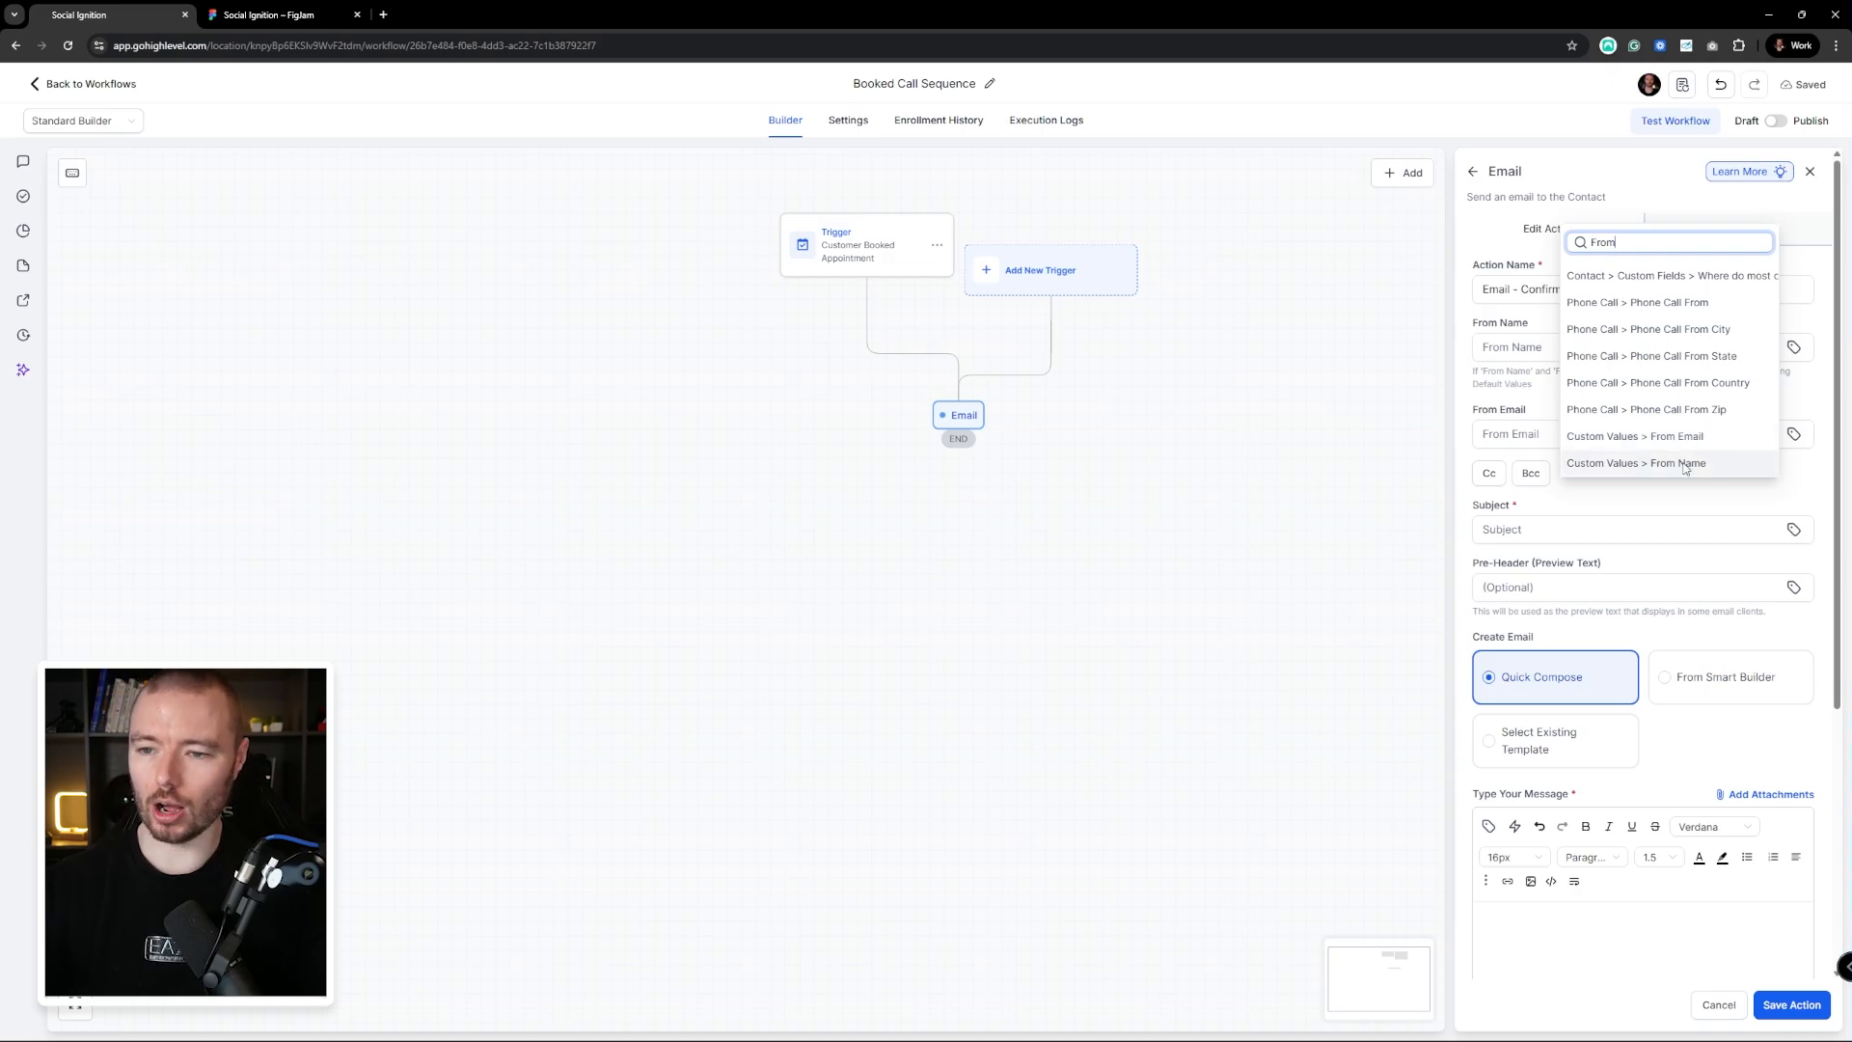
{"action": "left_click", "coordinate": [1690, 463]}
{"action": "left_click", "coordinate": [1683, 436]}
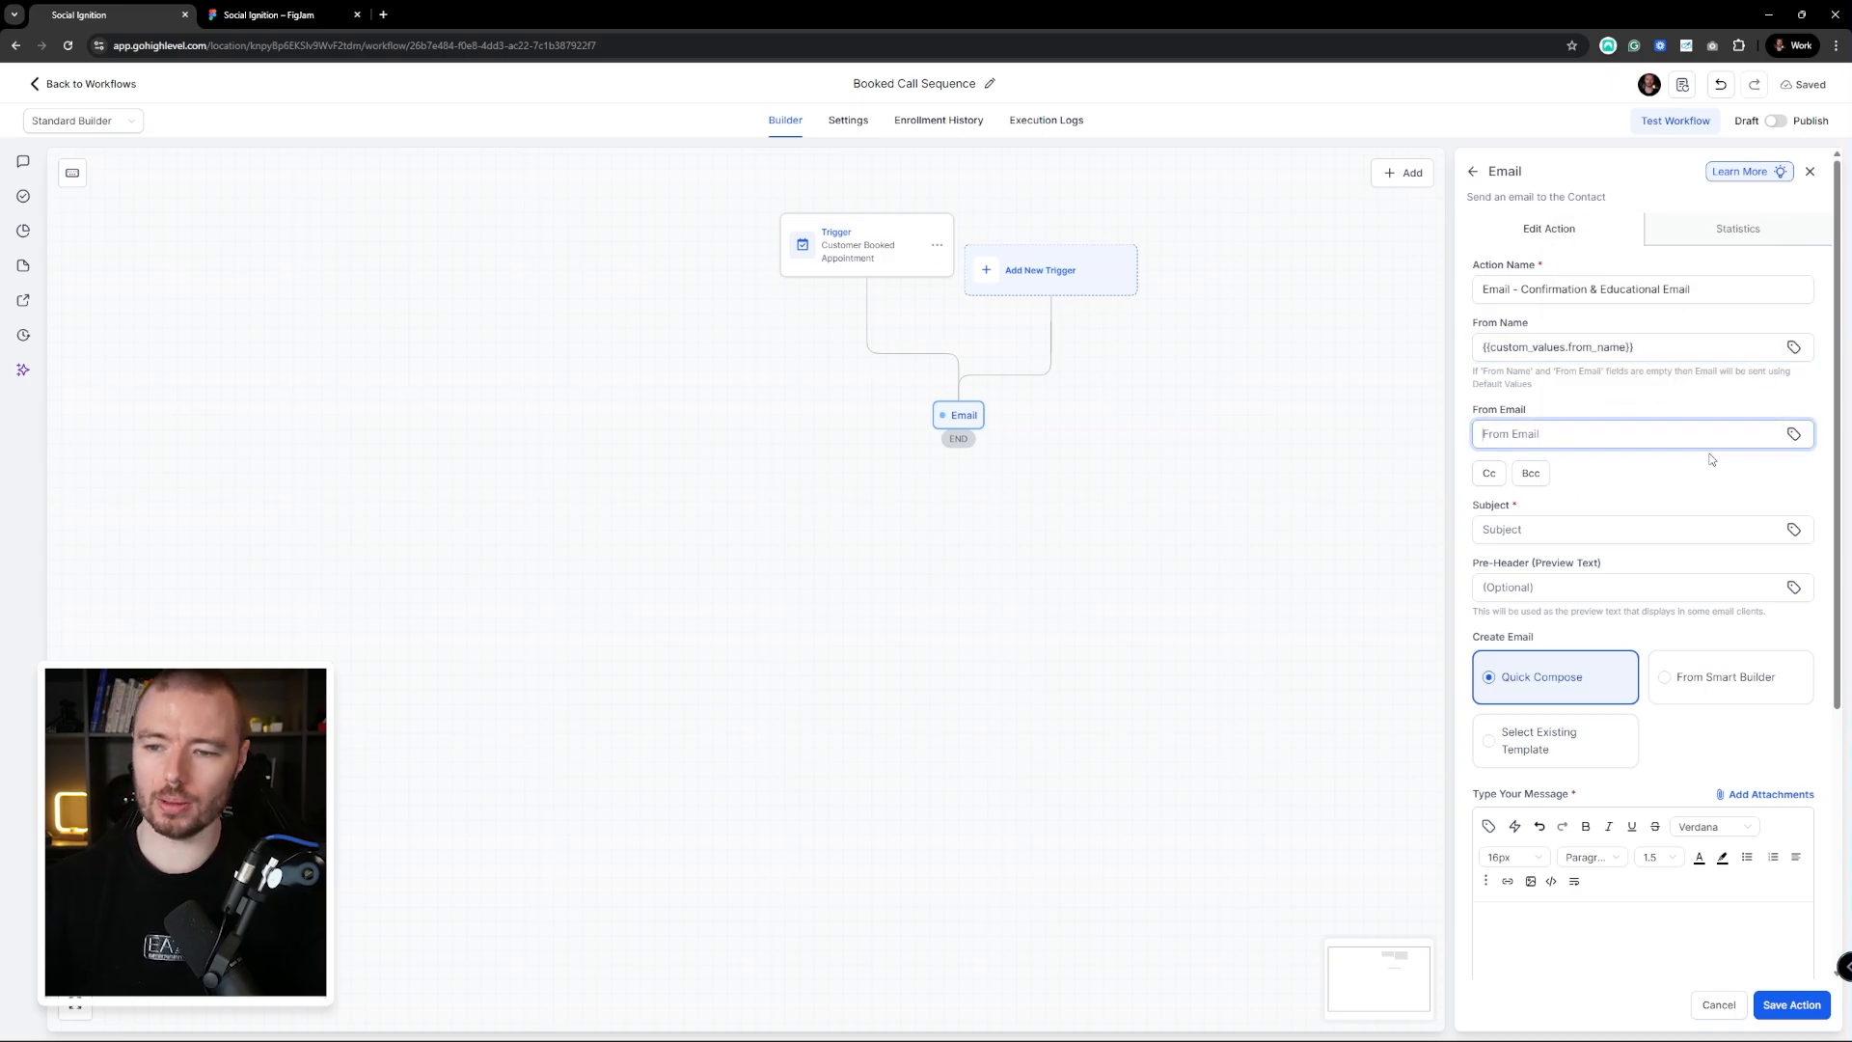
{"action": "left_click", "coordinate": [1793, 434]}
{"action": "type", "text": "from em"}
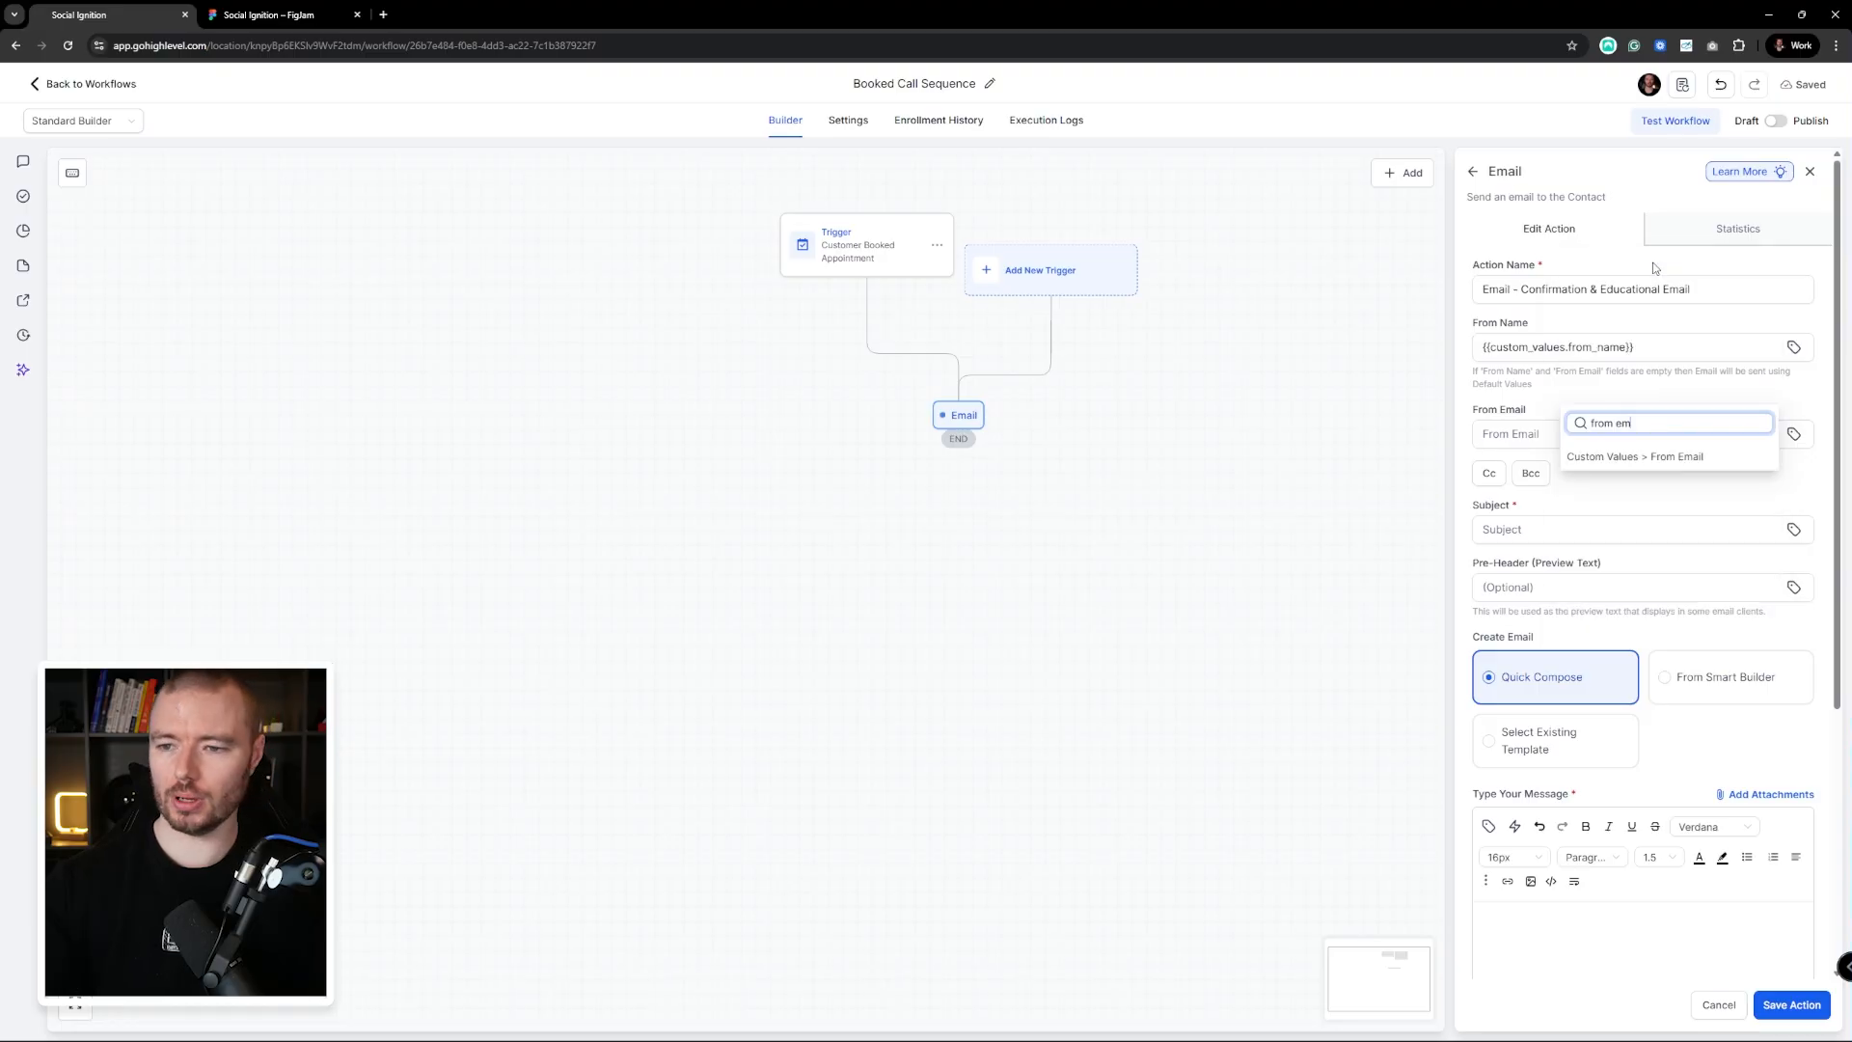
{"action": "left_click", "coordinate": [1683, 457]}
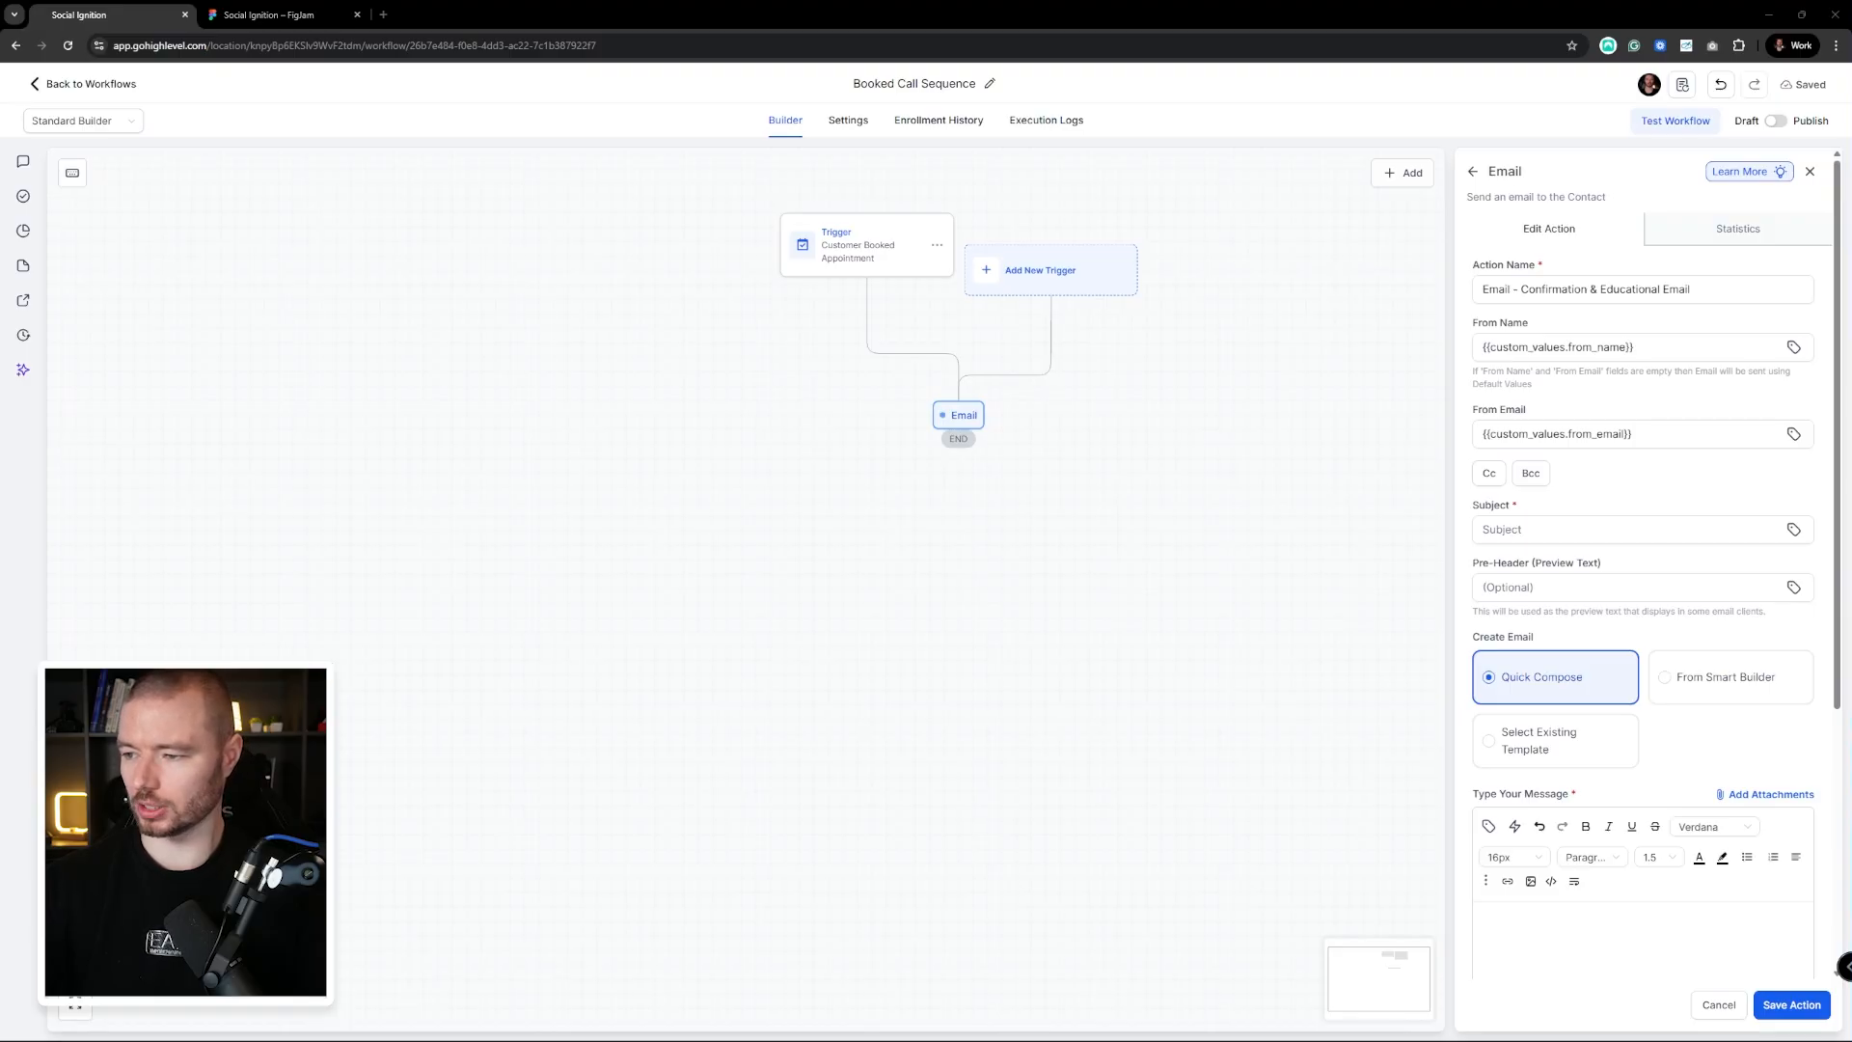
Paste the subject 'Your call is confirmed. Here's what we'll cover' and the personalised message body
{"action": "left_click", "coordinate": [1540, 531]}
{"action": "type", "text": "Your call is confirmed. Here's what we'll cover"}
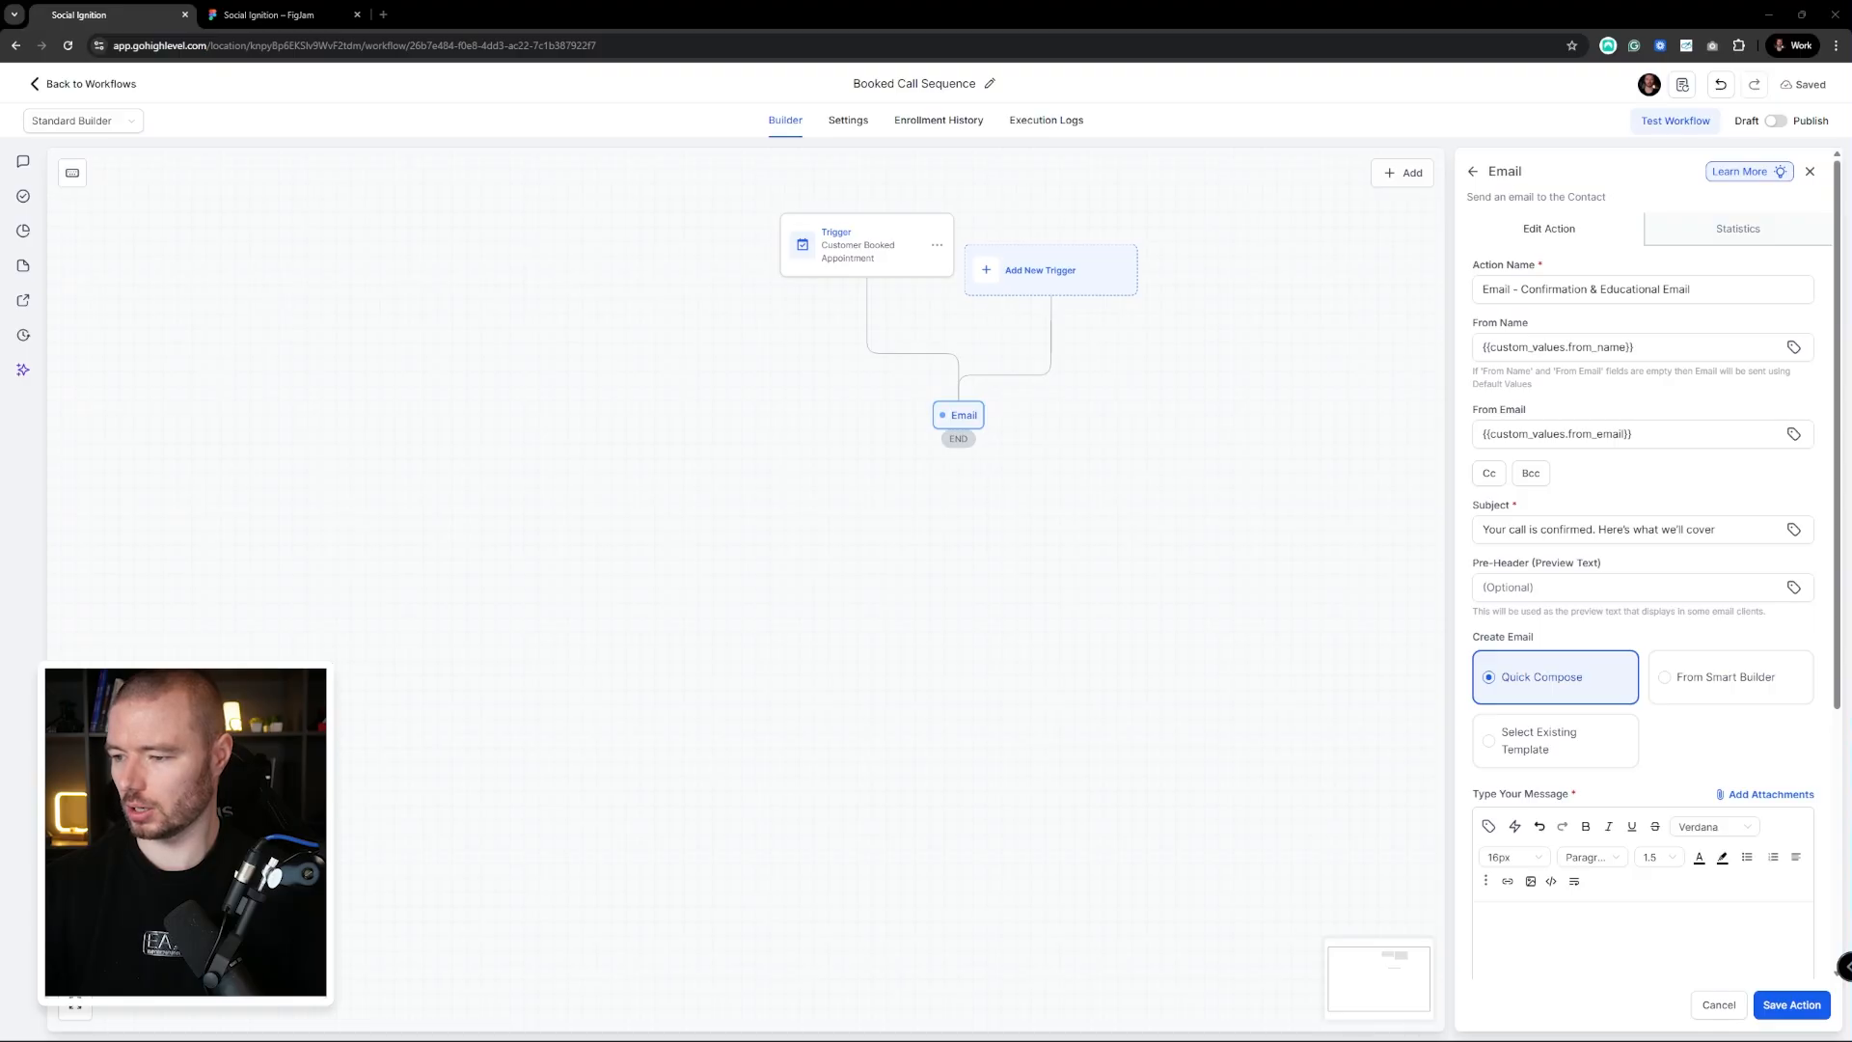
{"action": "scroll", "coordinate": [1591, 795], "scroll_direction": "down", "scroll_amount": 2}
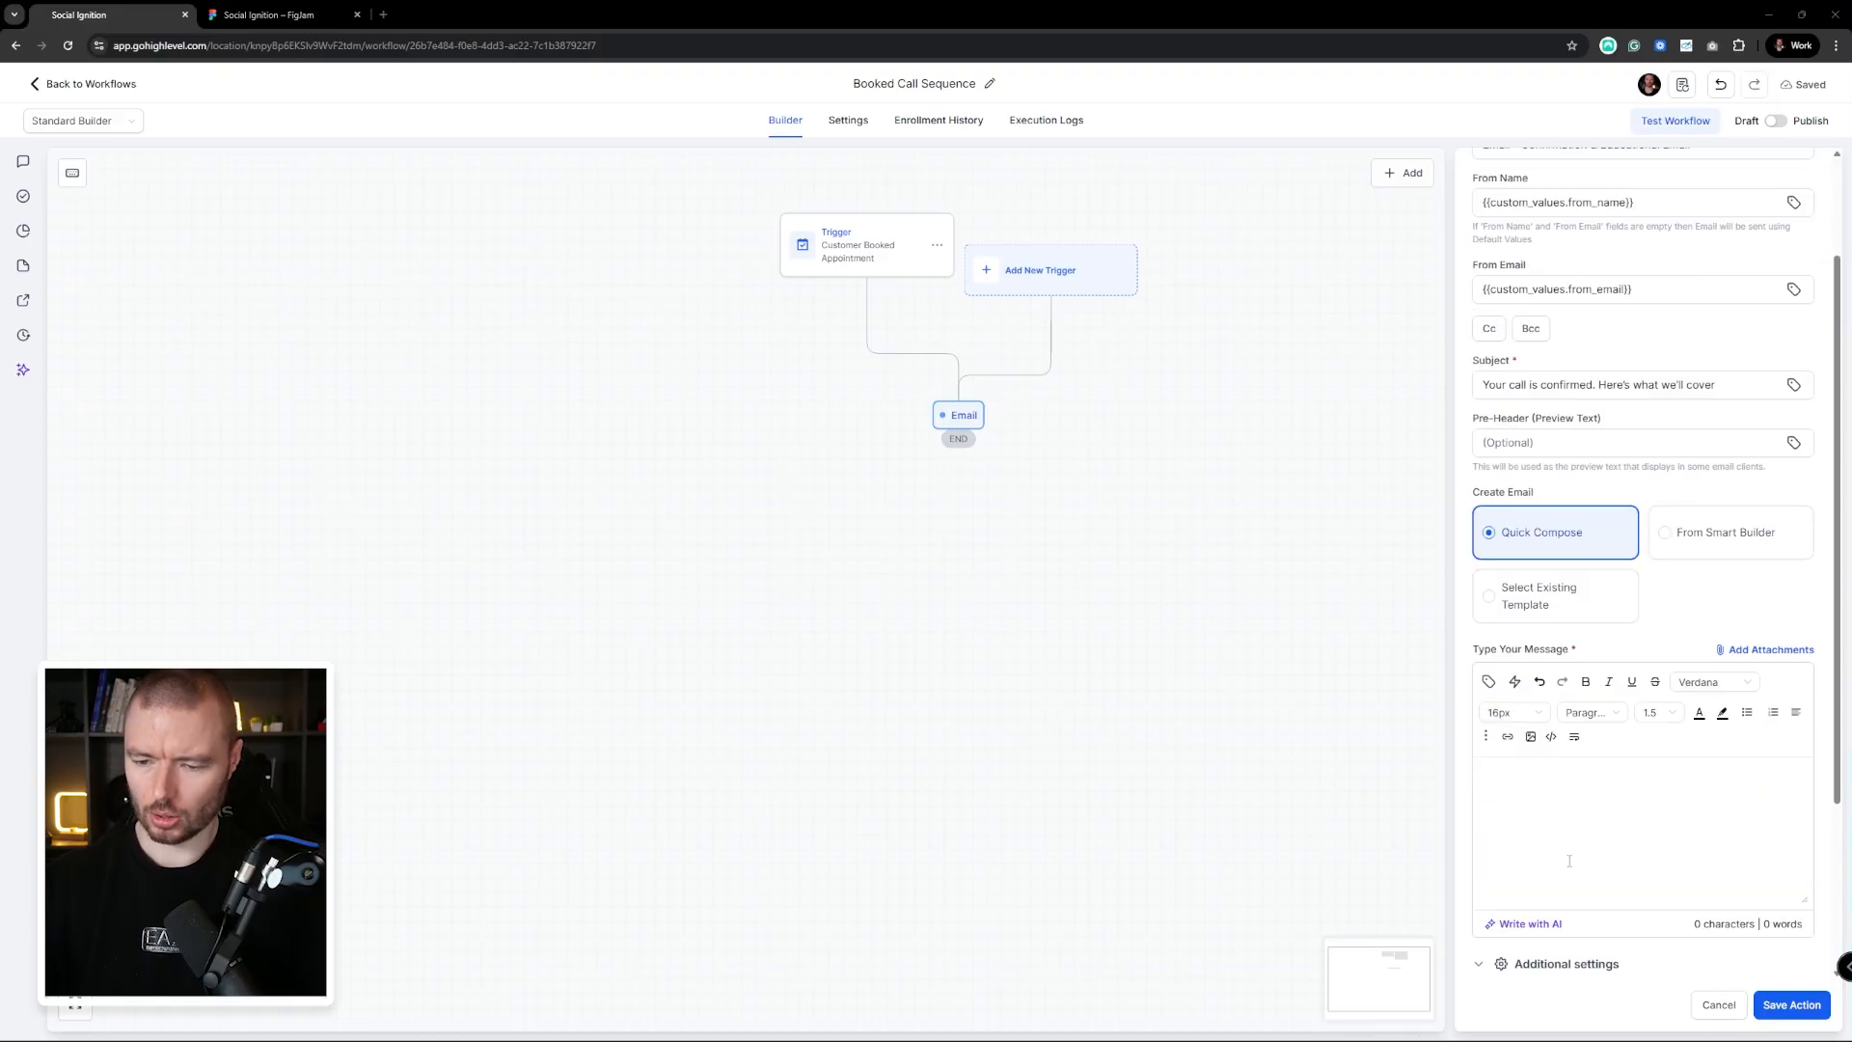
{"action": "left_click", "coordinate": [1564, 812]}
{"action": "key", "text": "ctrl+v"}
{"action": "scroll", "coordinate": [1616, 771], "scroll_direction": "up", "scroll_amount": 6}
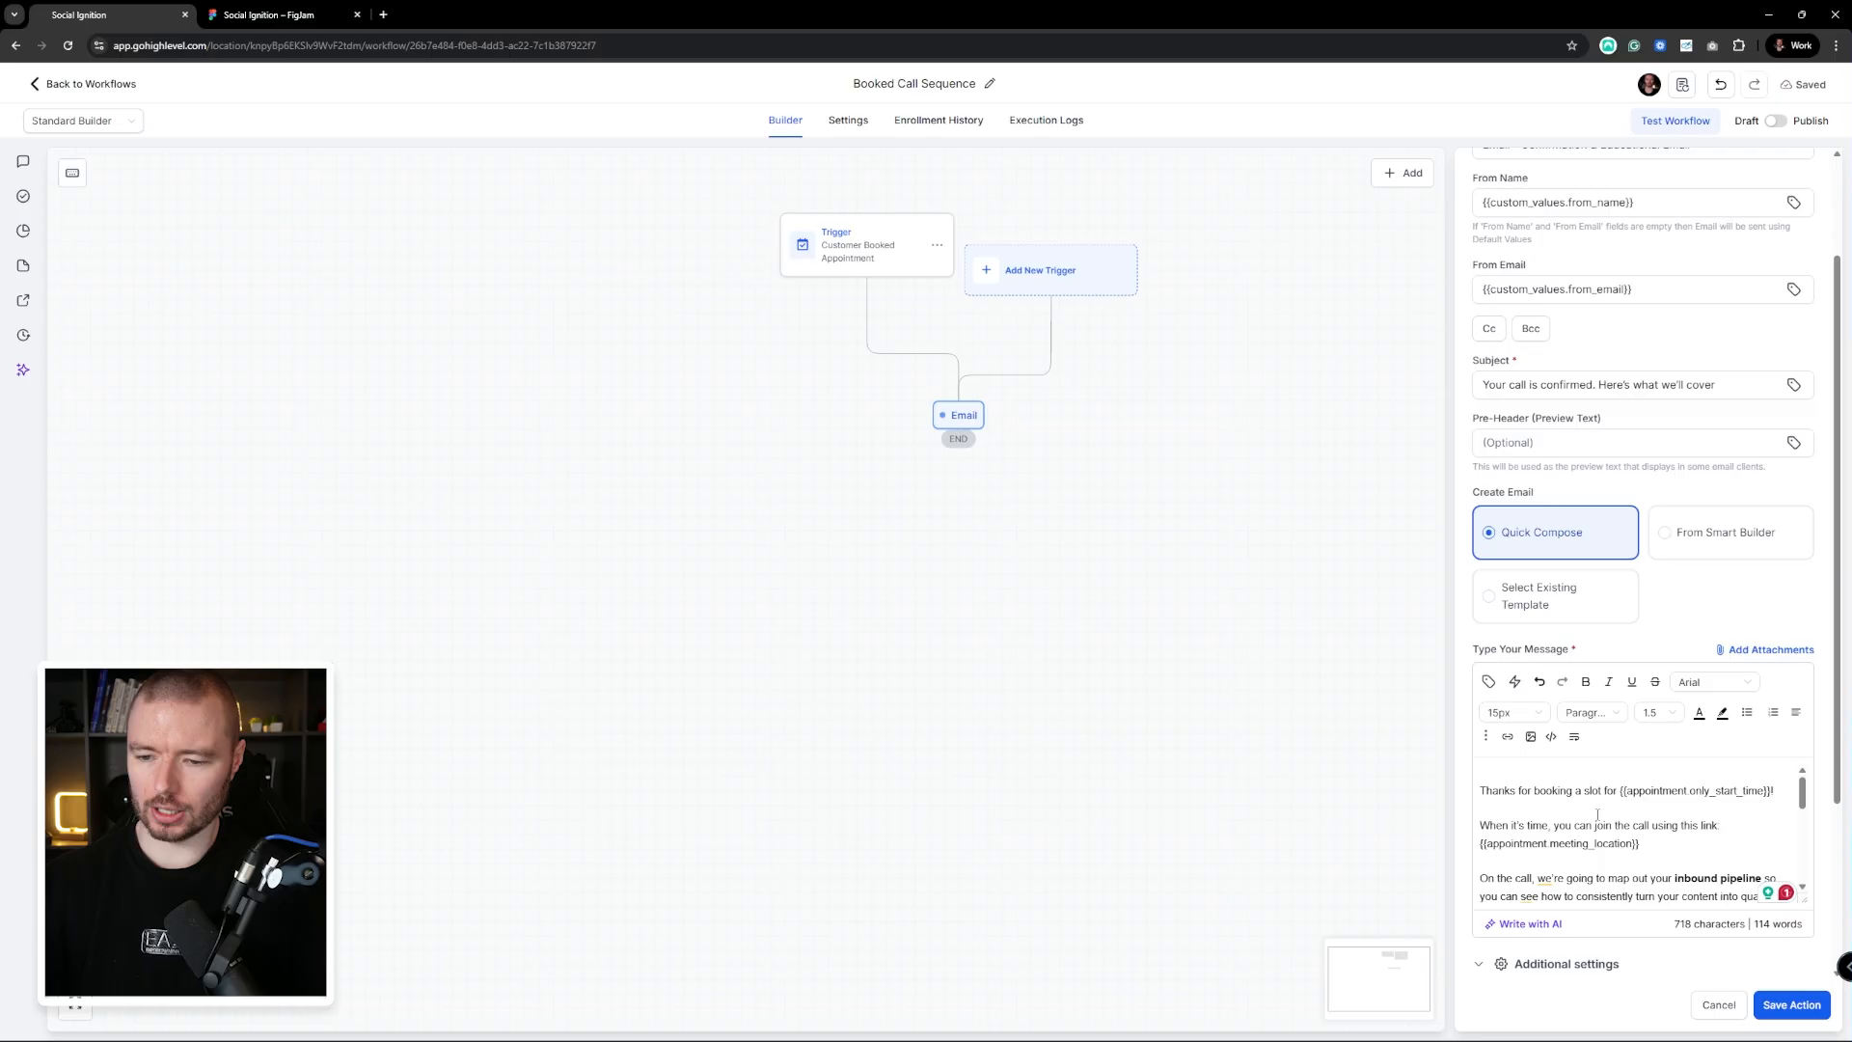
{"action": "scroll", "coordinate": [1605, 772], "scroll_direction": "down", "scroll_amount": 2}
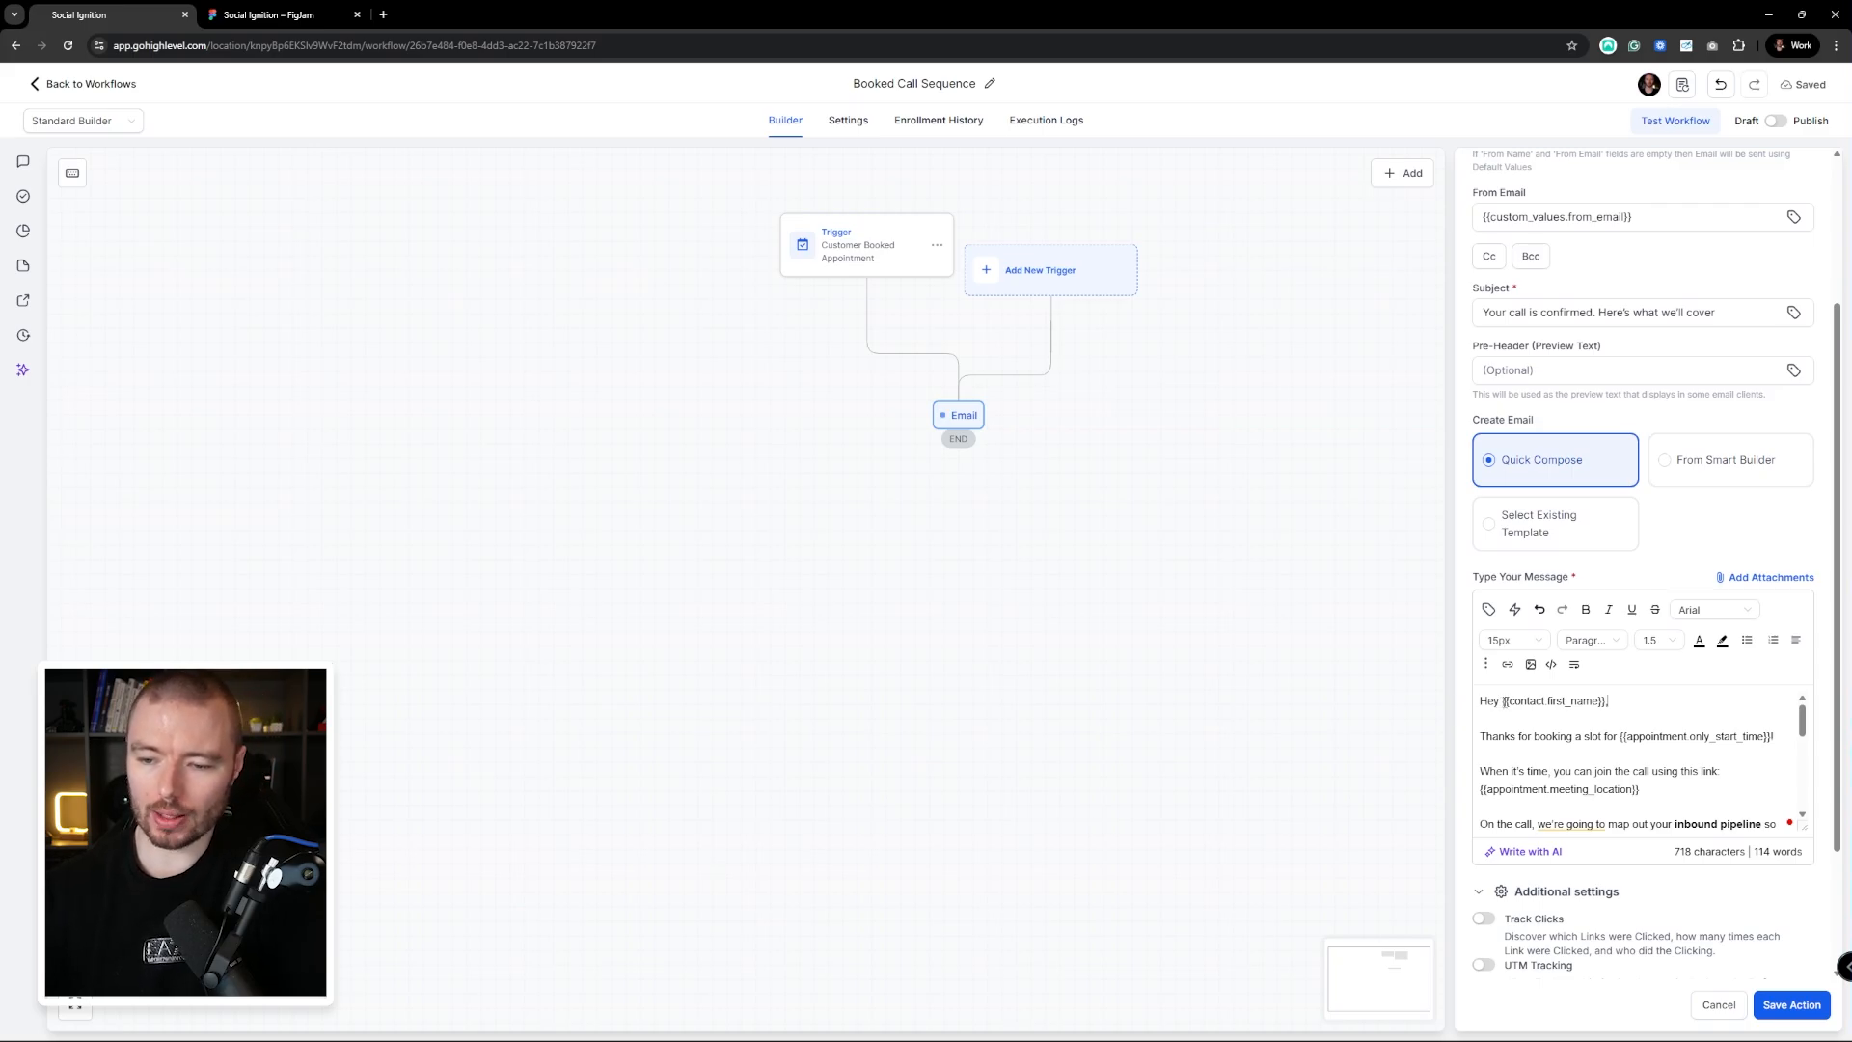
{"action": "left_click_drag", "start_coordinate": [1502, 701], "coordinate": [1603, 701]}
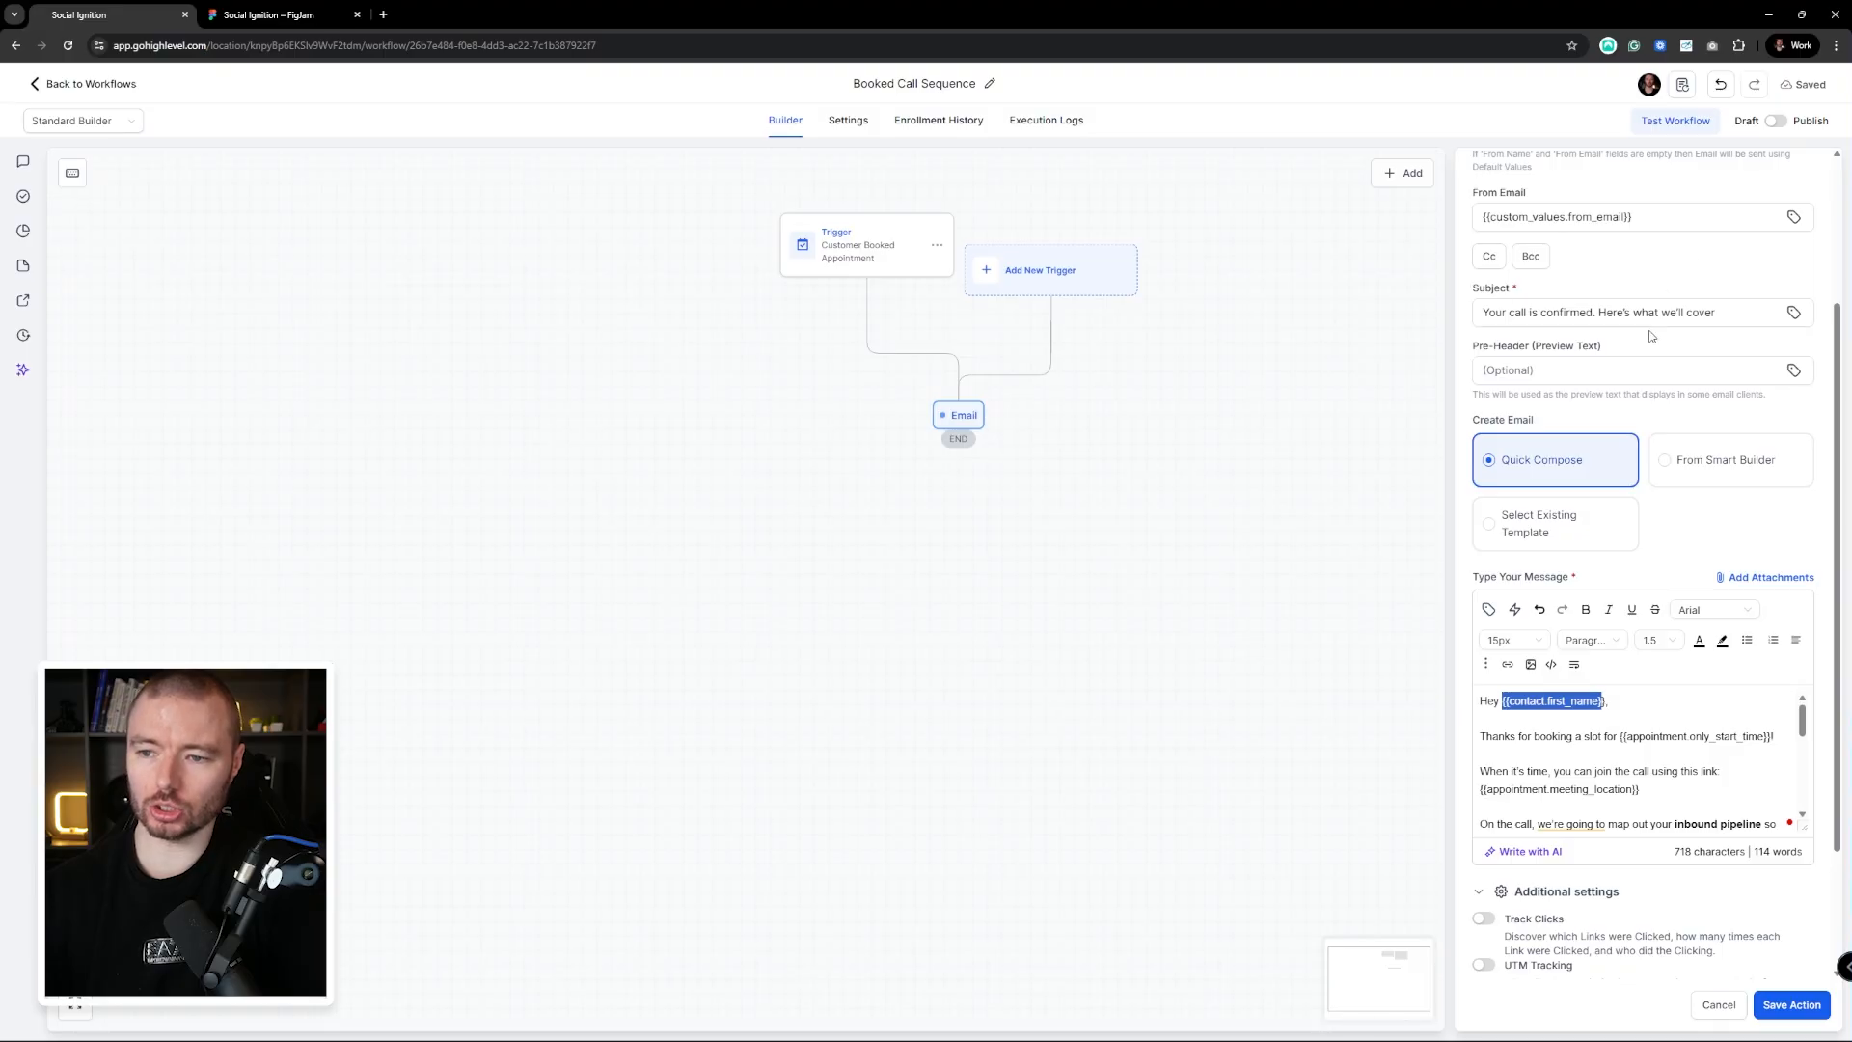
{"action": "left_click", "coordinate": [1493, 611]}
{"action": "left_click", "coordinate": [1423, 485]}
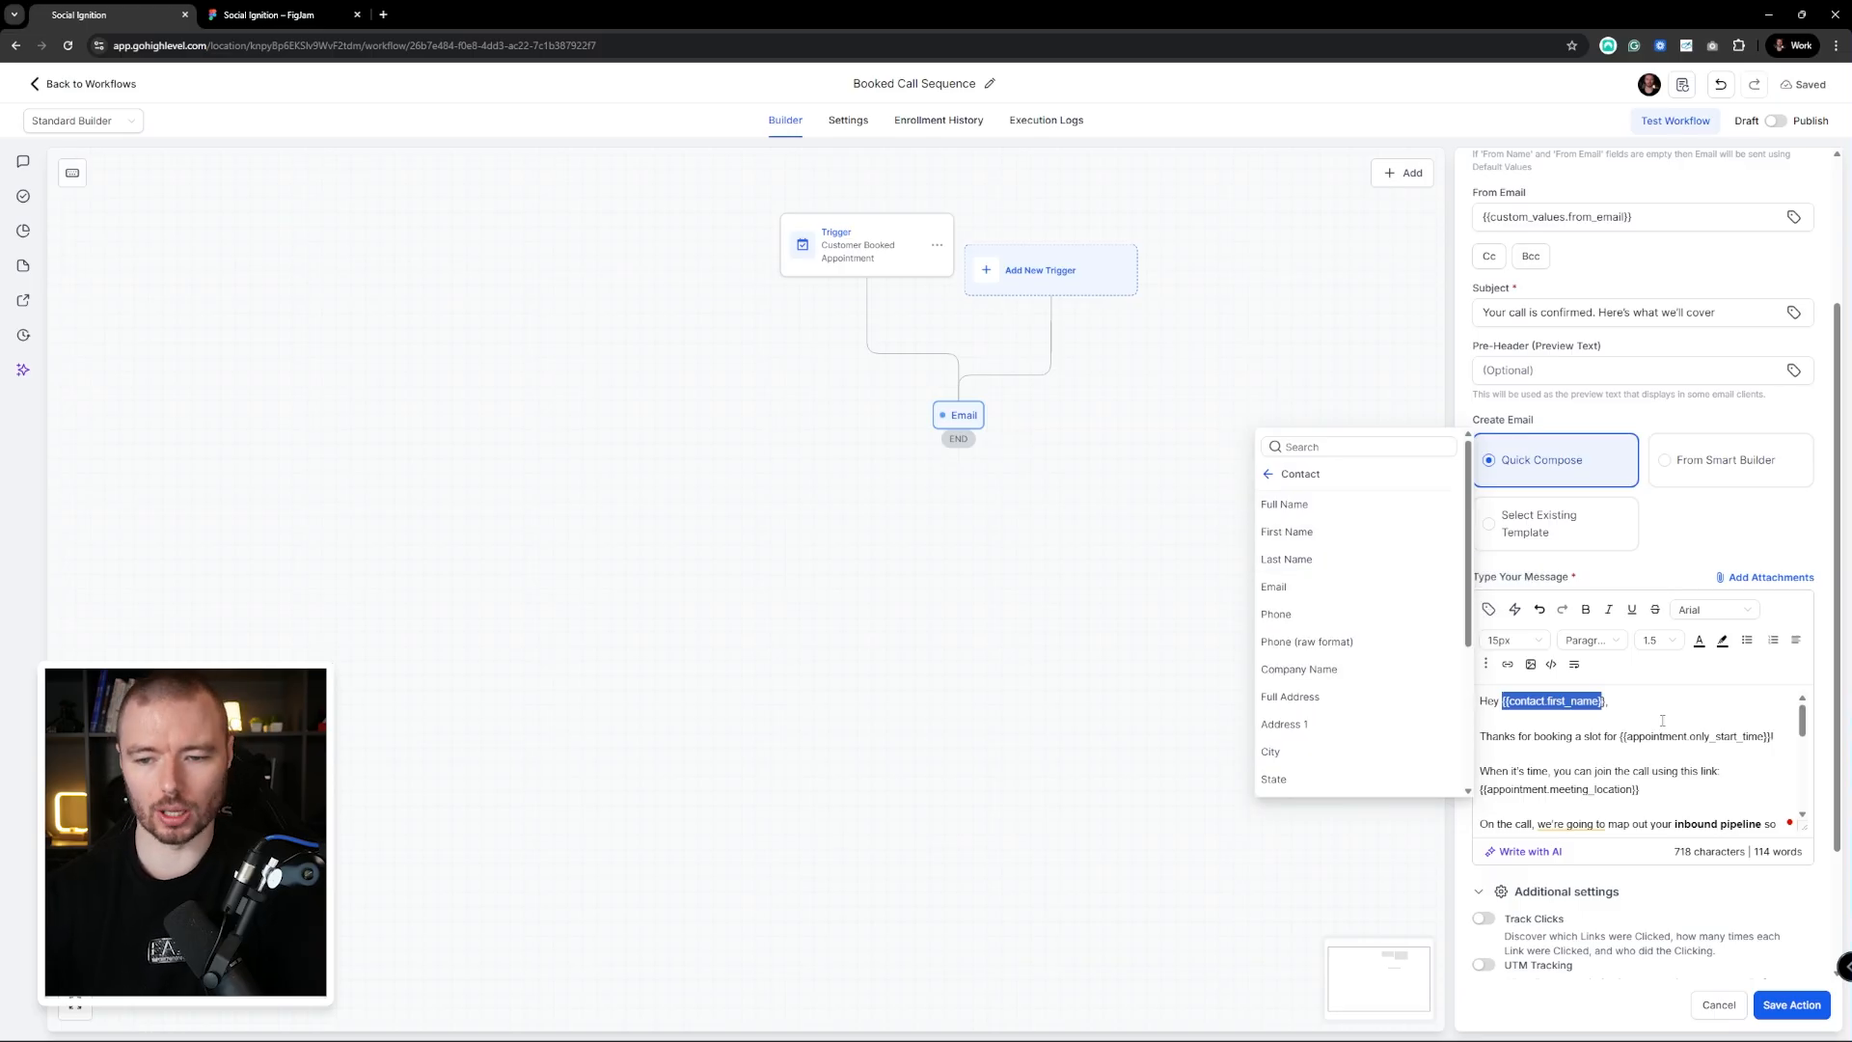
{"action": "left_click", "coordinate": [1627, 743]}
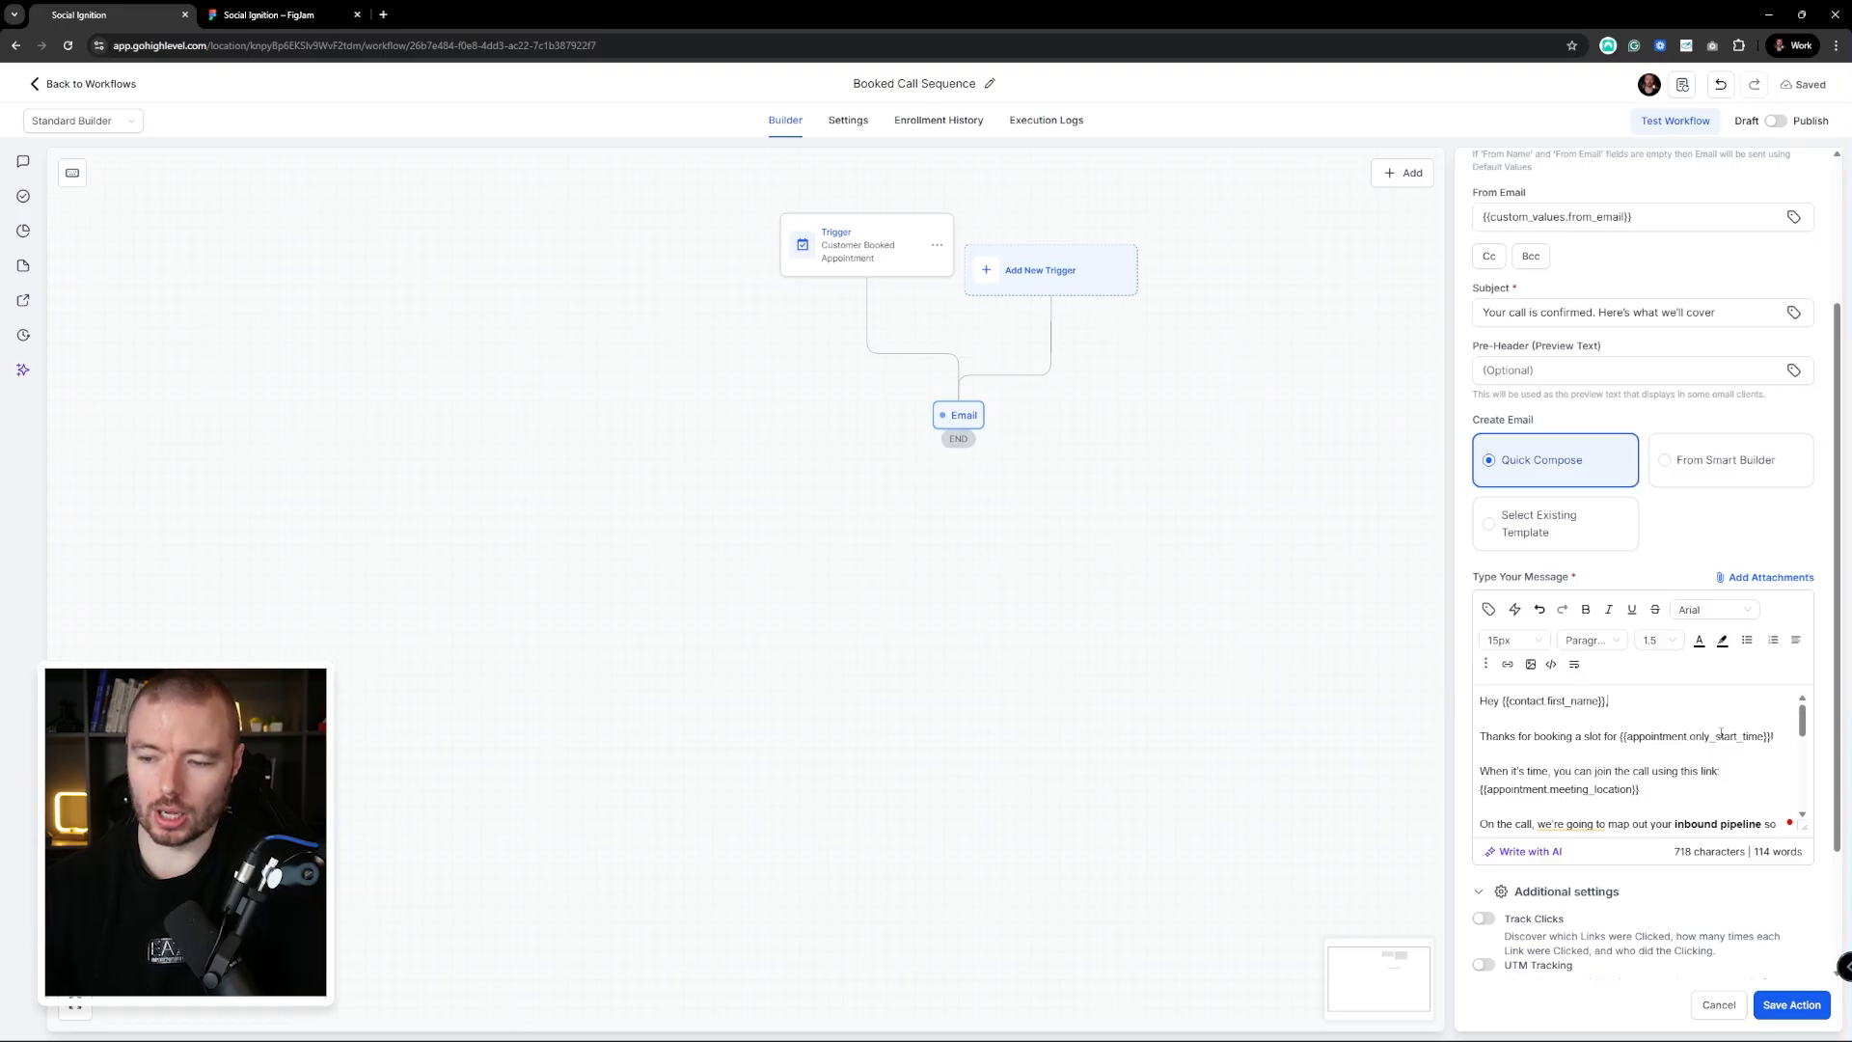
{"action": "scroll", "coordinate": [1640, 762], "scroll_direction": "down", "scroll_amount": 1}
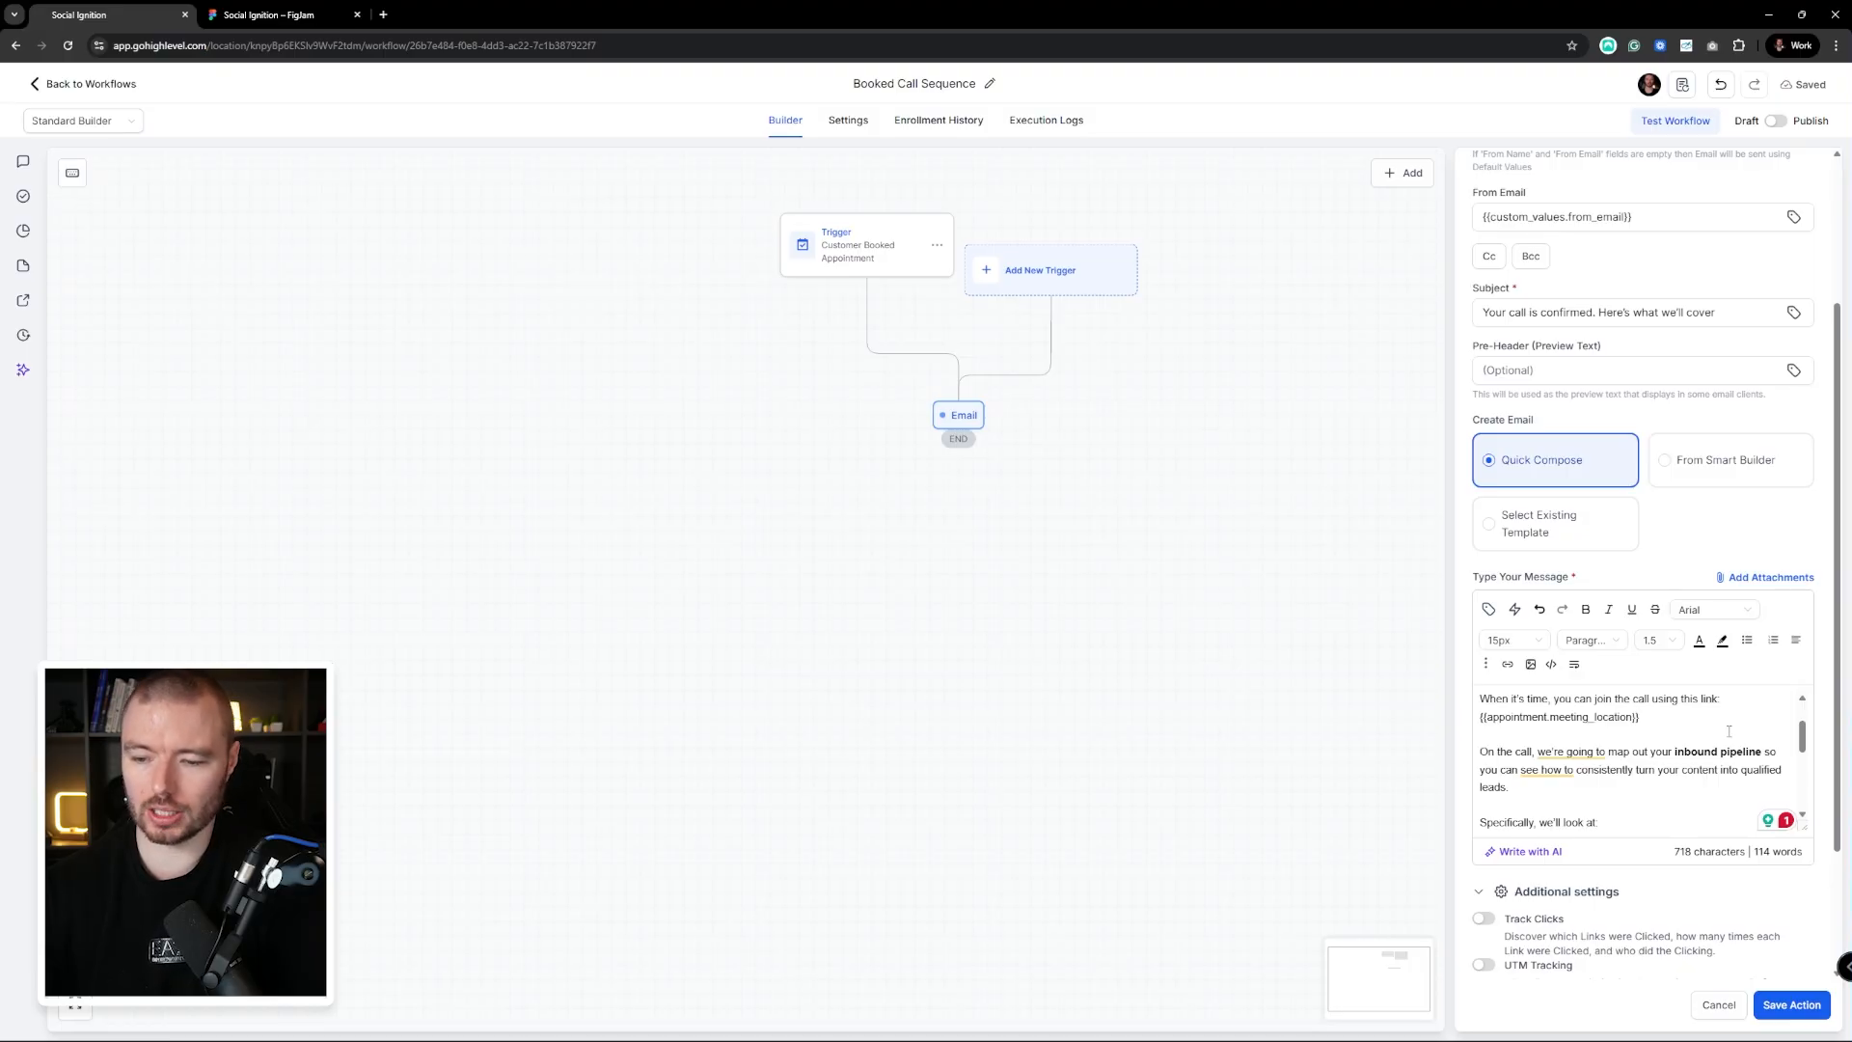
{"action": "scroll", "coordinate": [1729, 731], "scroll_direction": "down", "scroll_amount": 1}
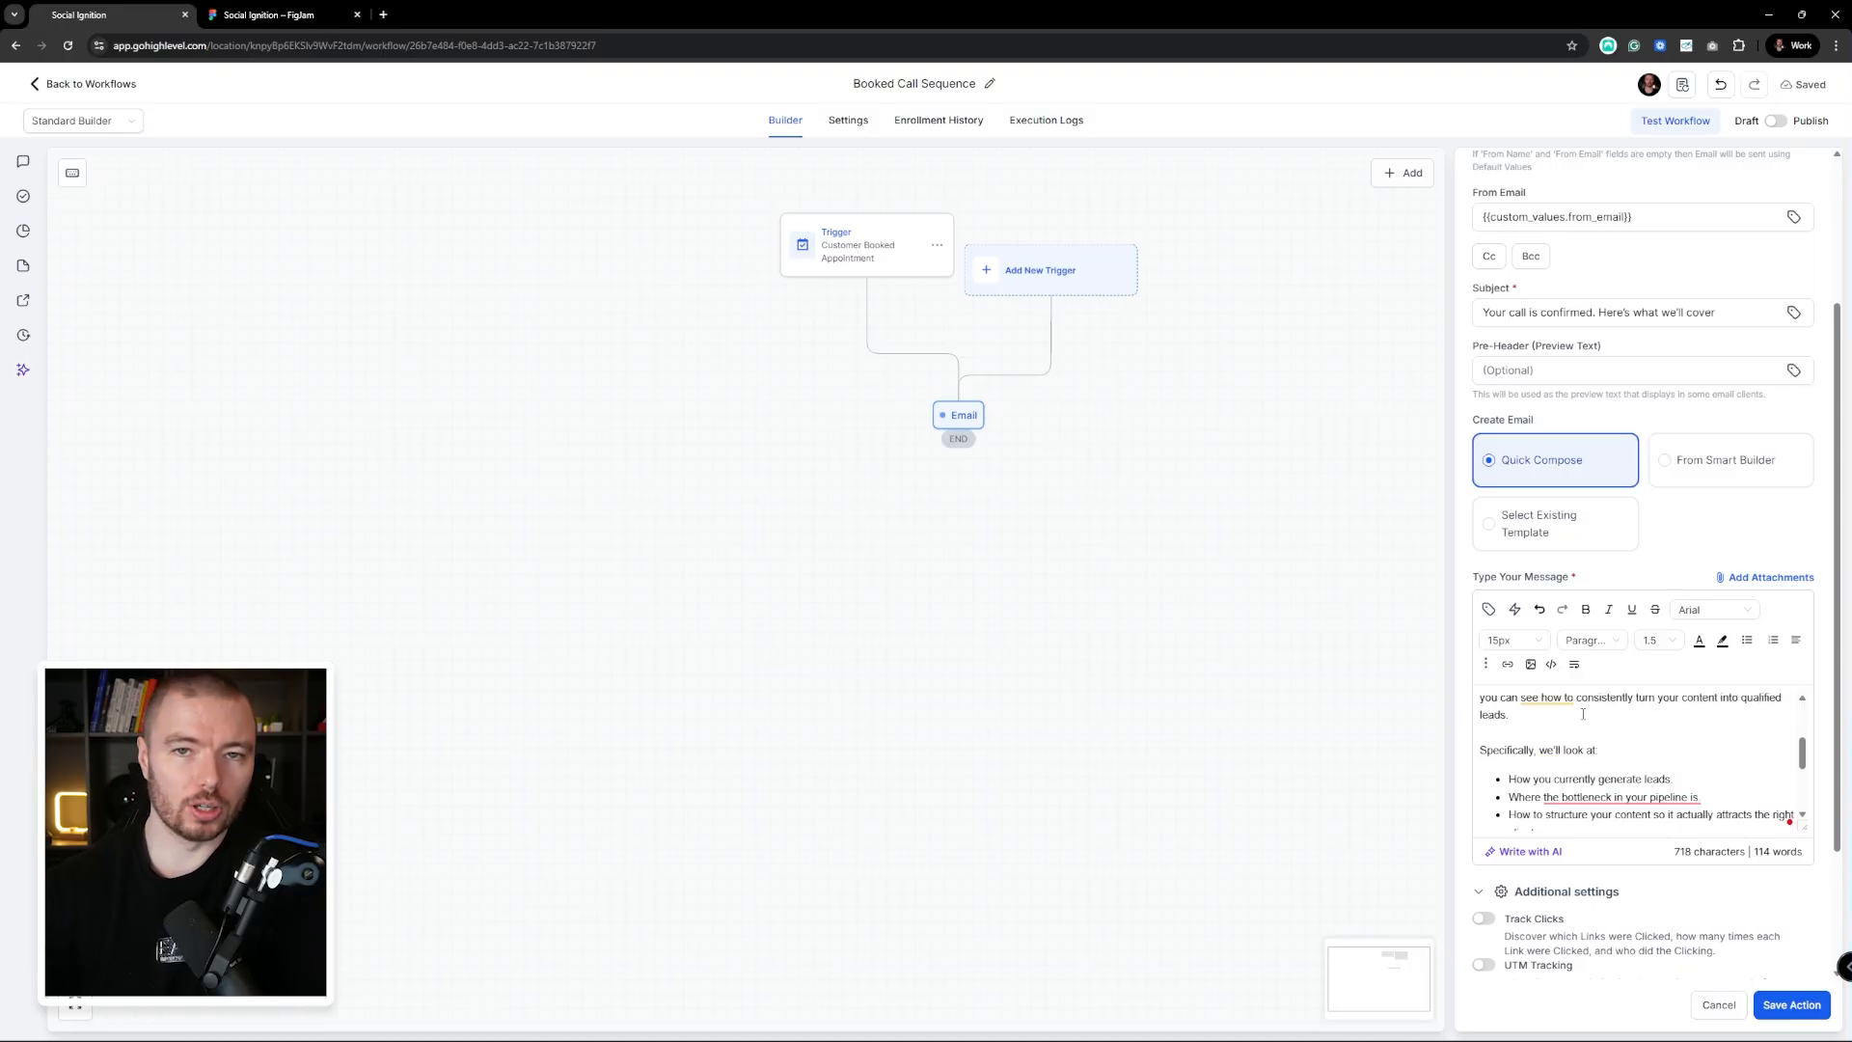
{"action": "scroll", "coordinate": [1583, 713], "scroll_direction": "down", "scroll_amount": 6}
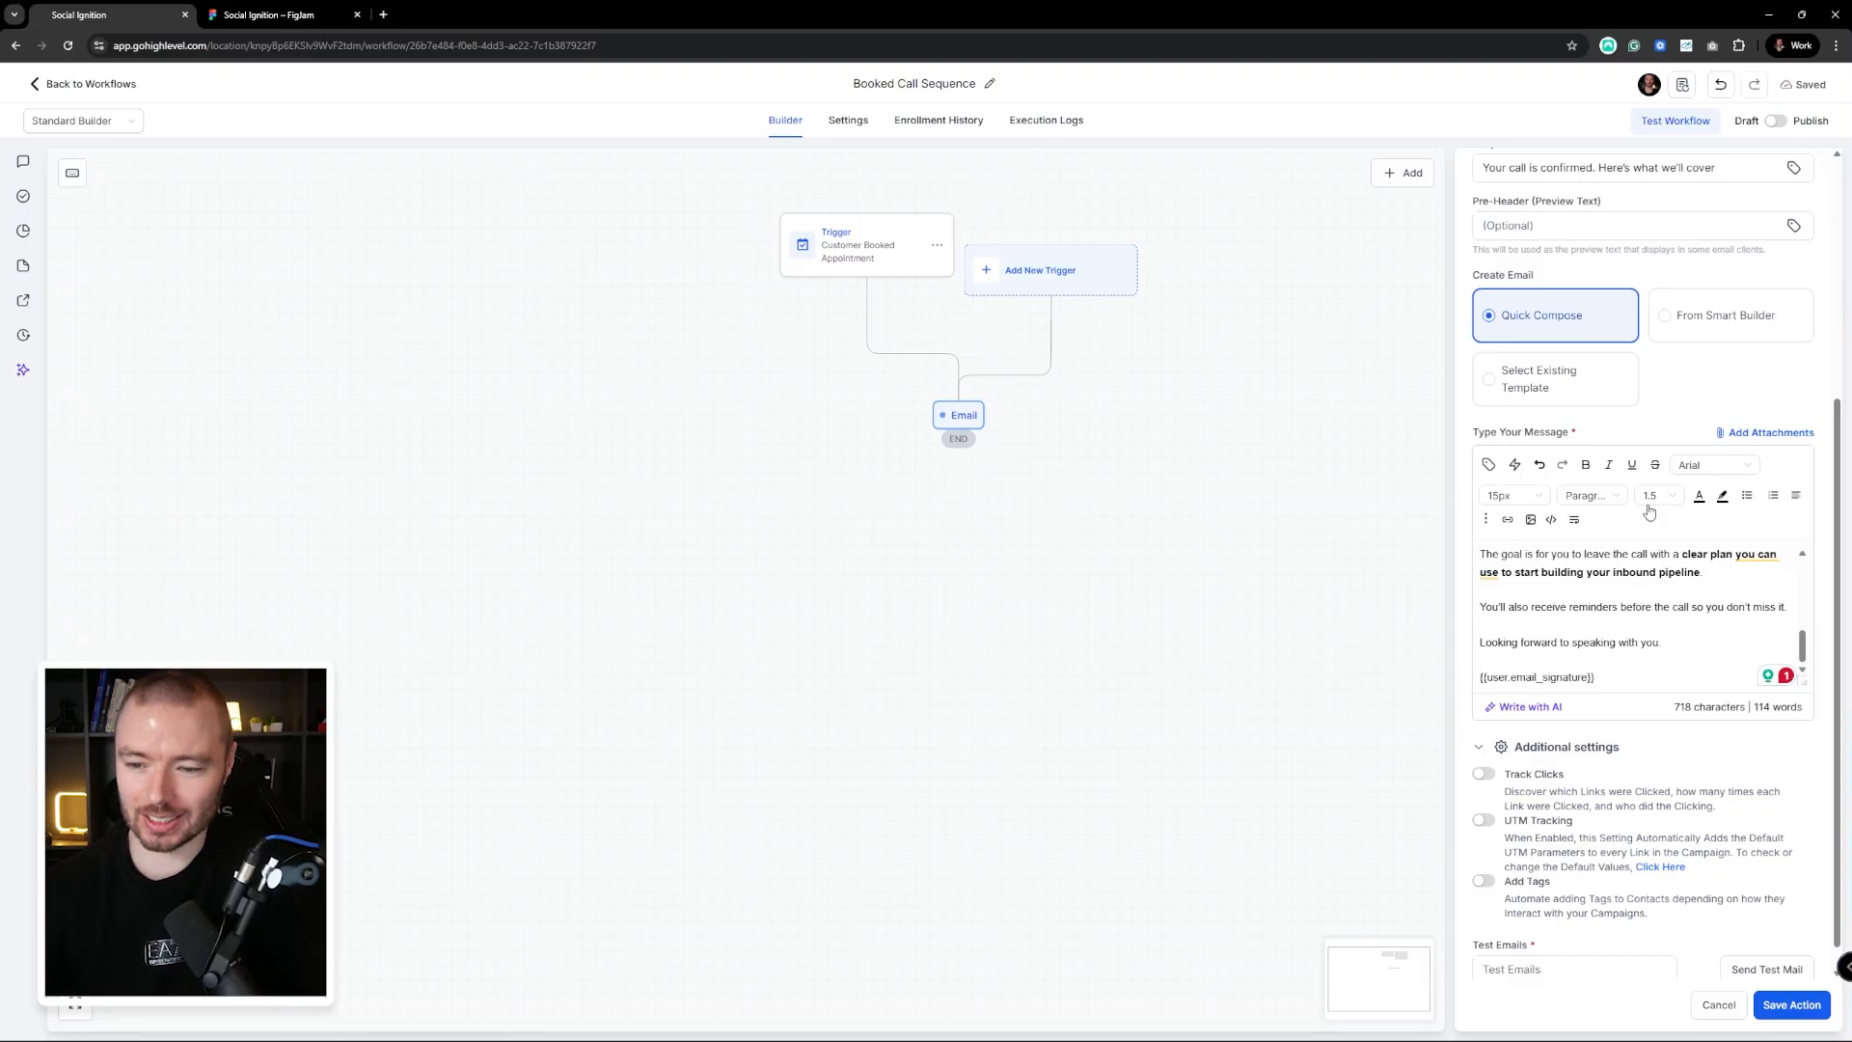
{"action": "scroll", "coordinate": [1644, 654], "scroll_direction": "up", "scroll_amount": 5}
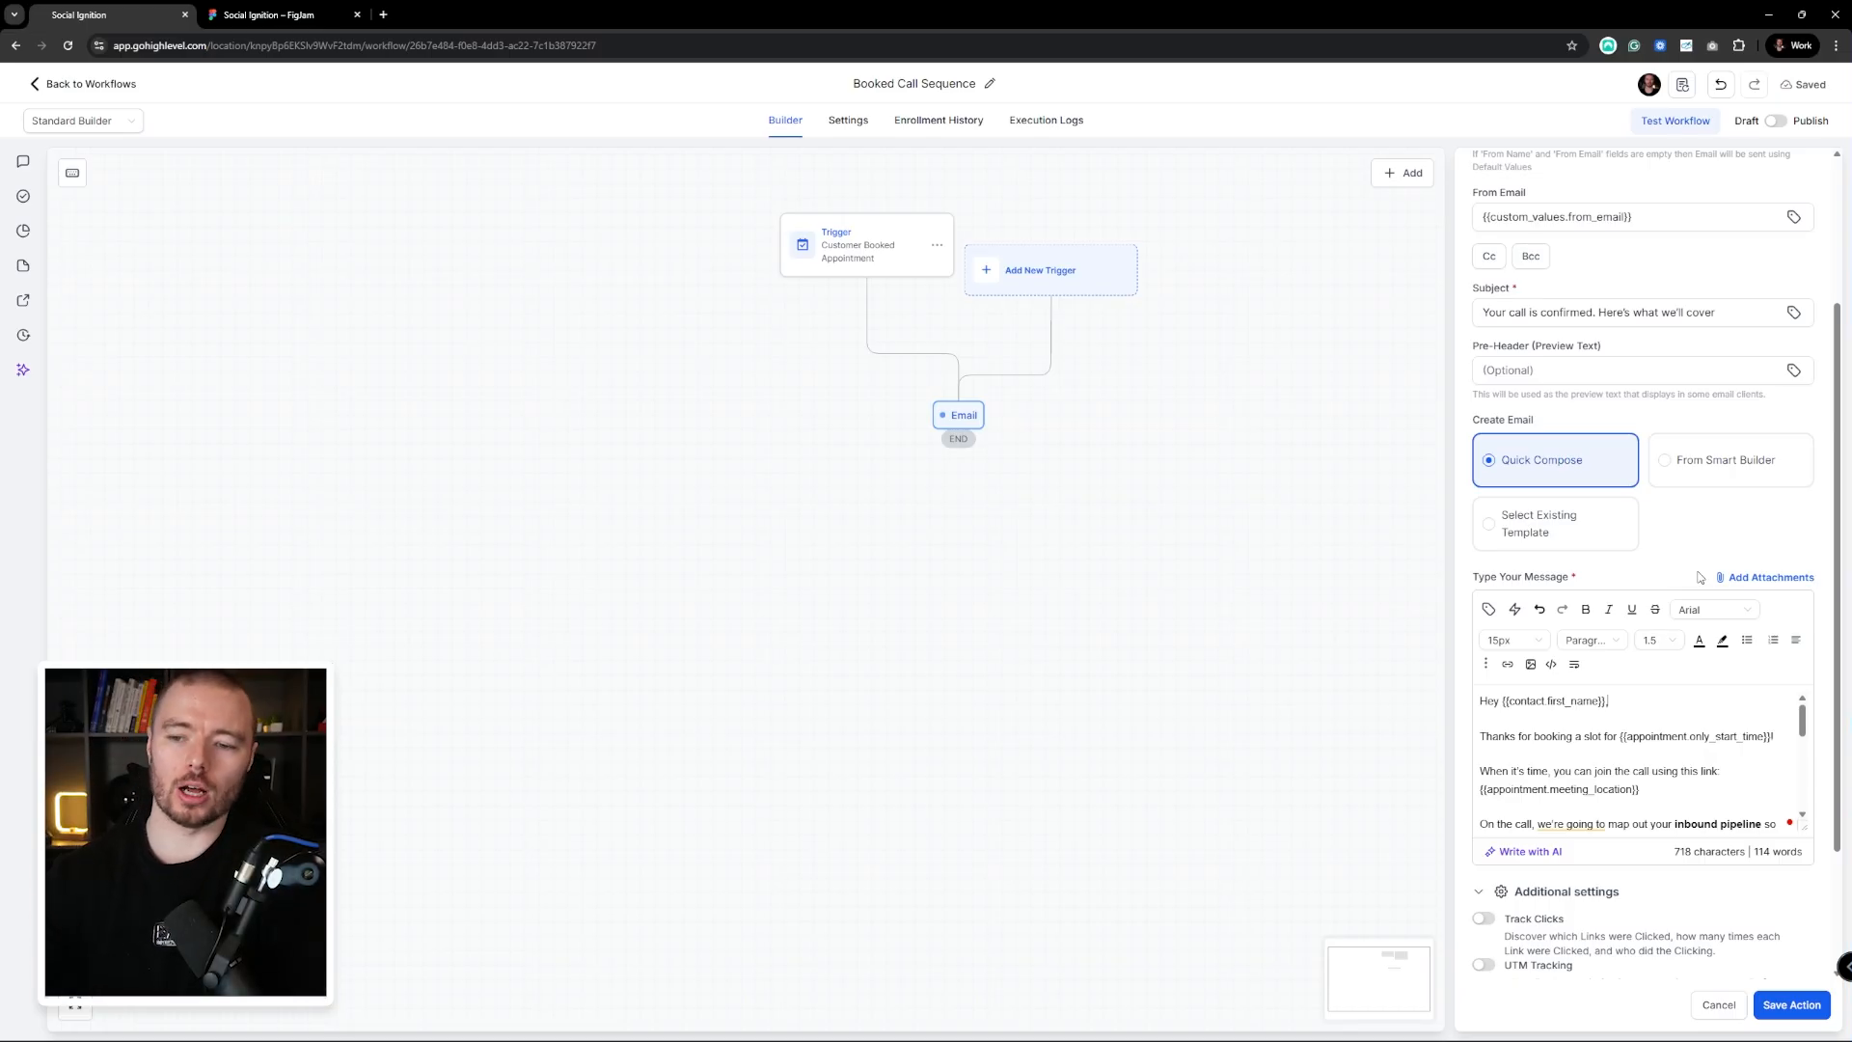
{"action": "scroll", "coordinate": [1688, 868], "scroll_direction": "down", "scroll_amount": 2}
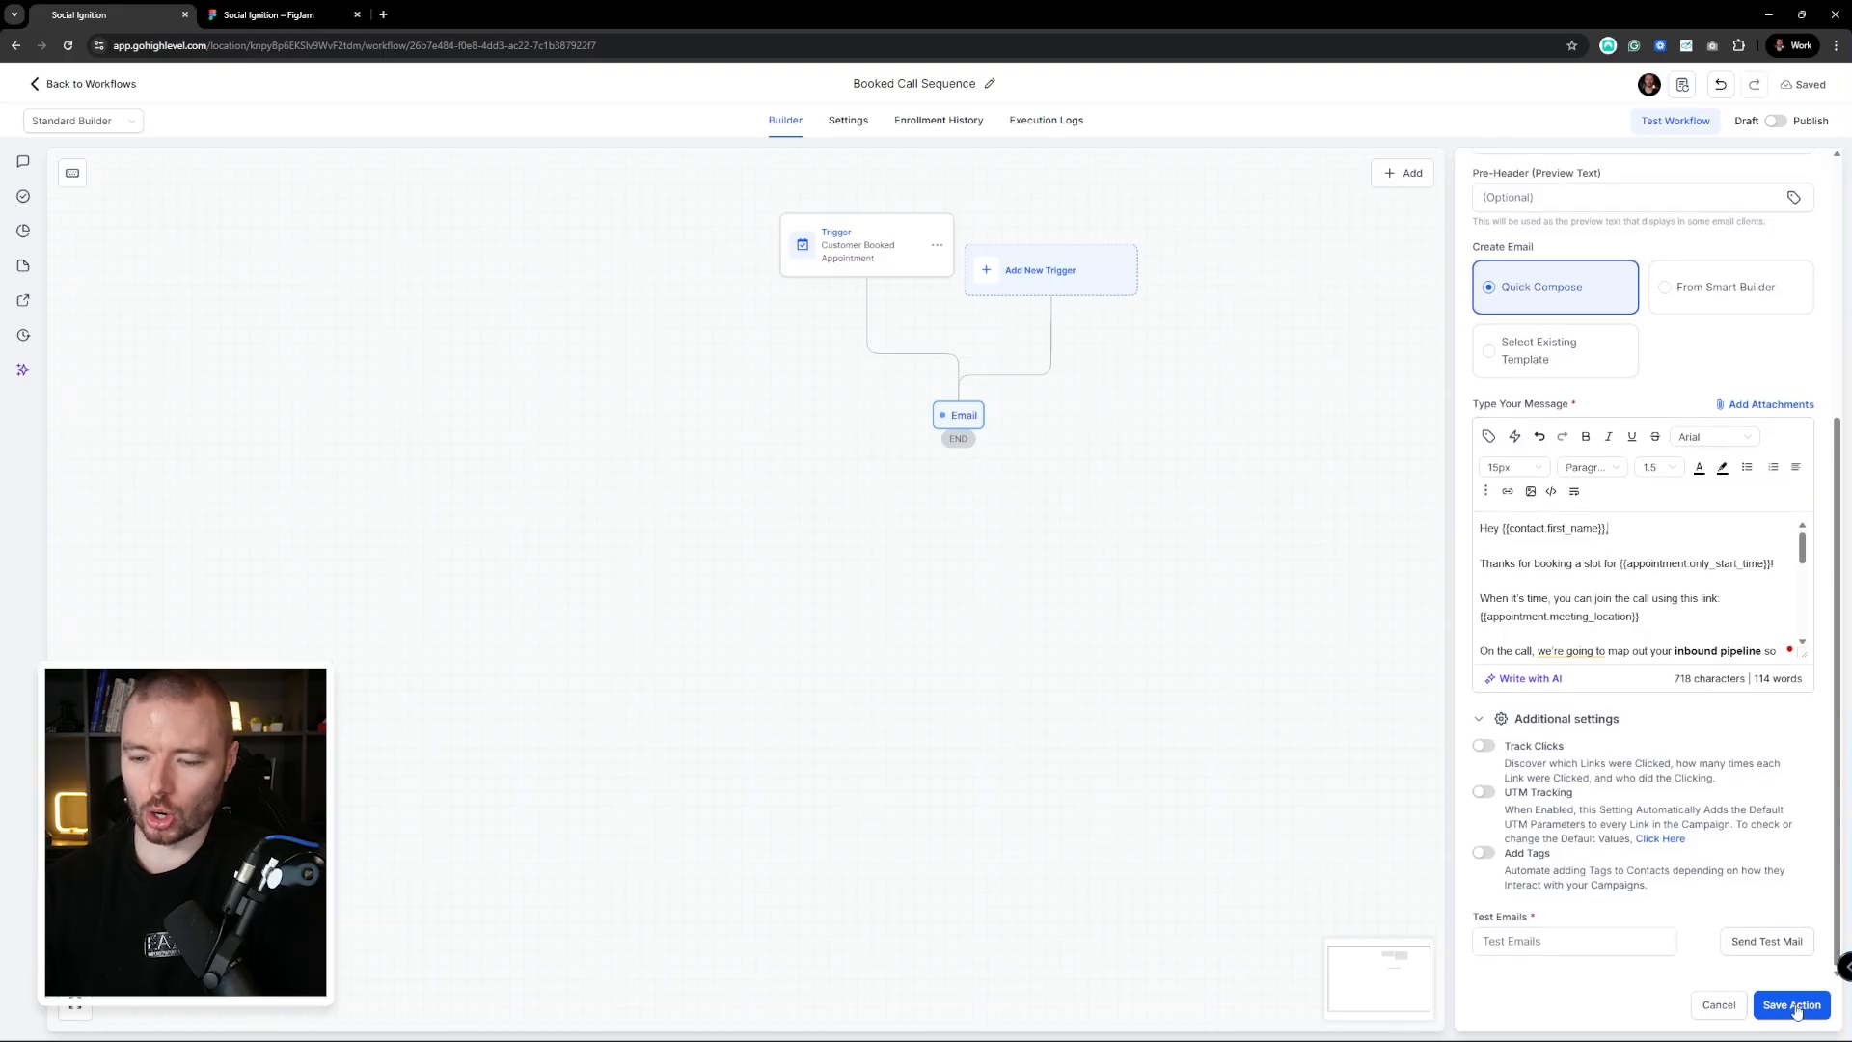
Save the email step and run a workflow test on the 'test' contact
{"action": "left_click", "coordinate": [1785, 1004]}
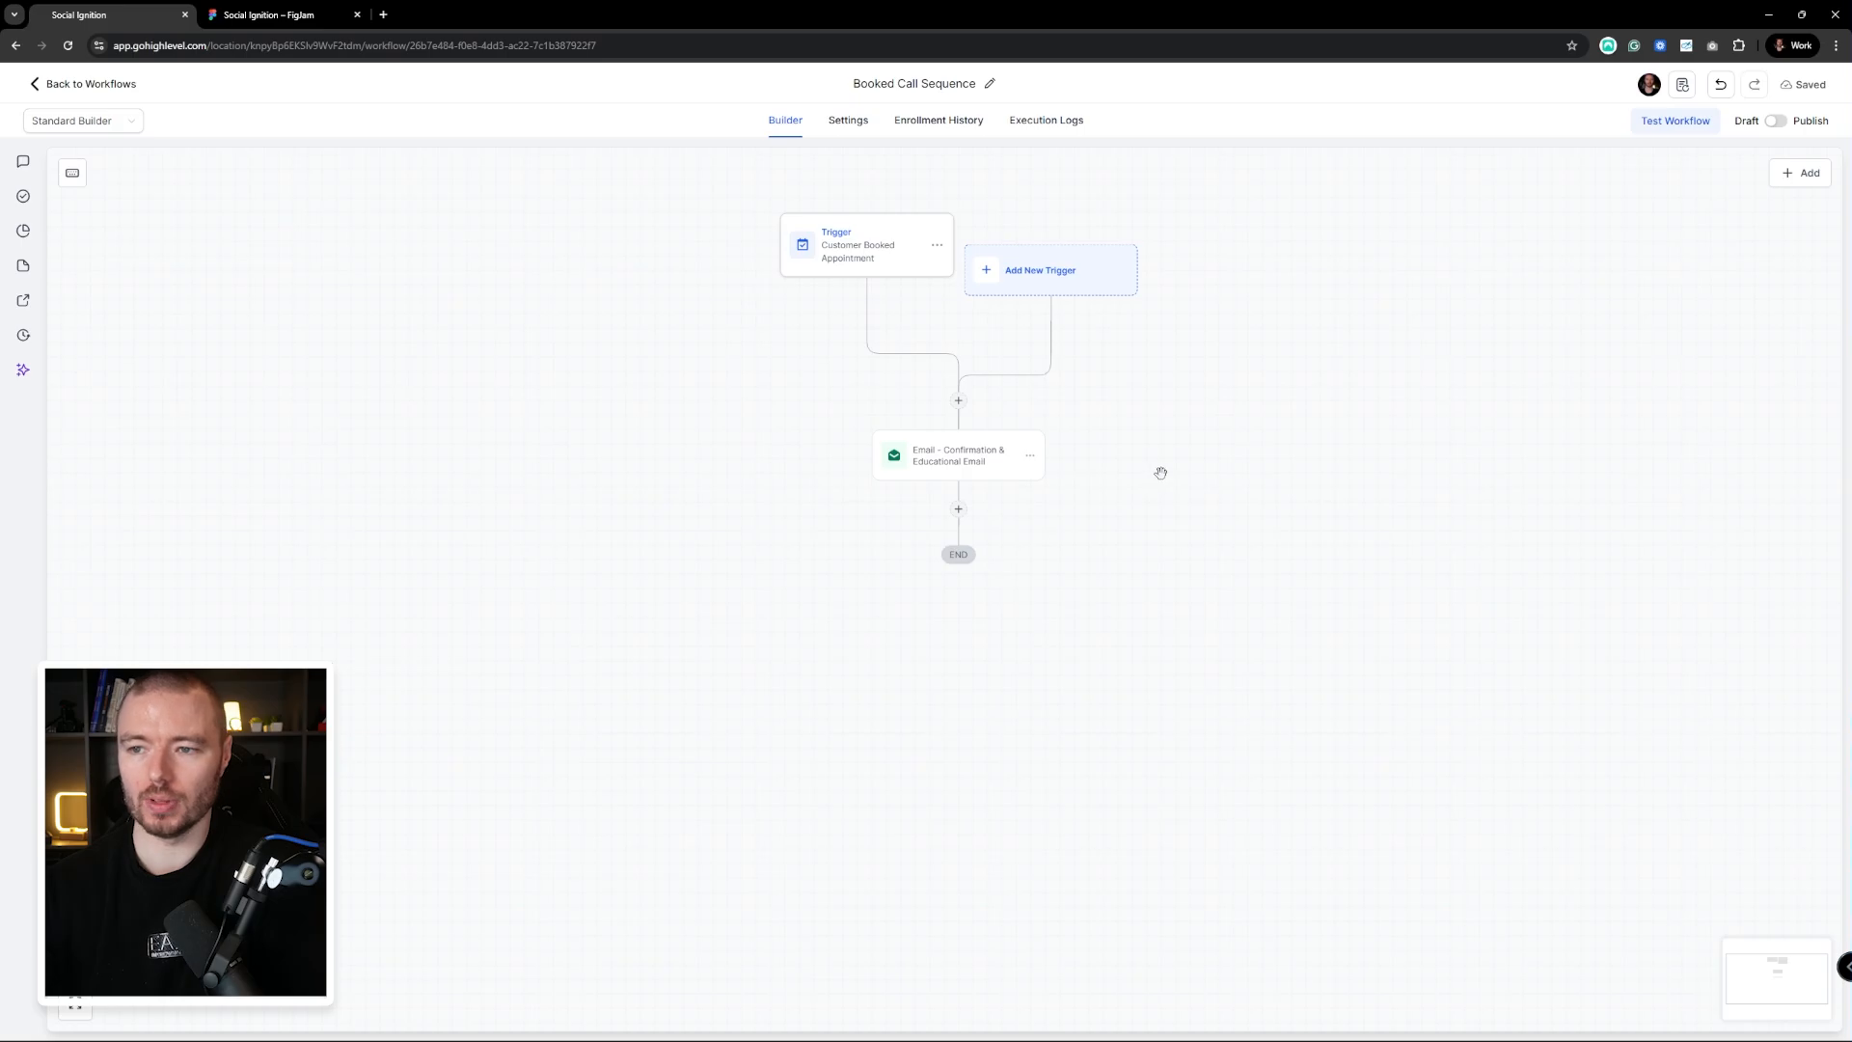
{"action": "left_click", "coordinate": [1671, 123]}
{"action": "left_click", "coordinate": [1596, 268]}
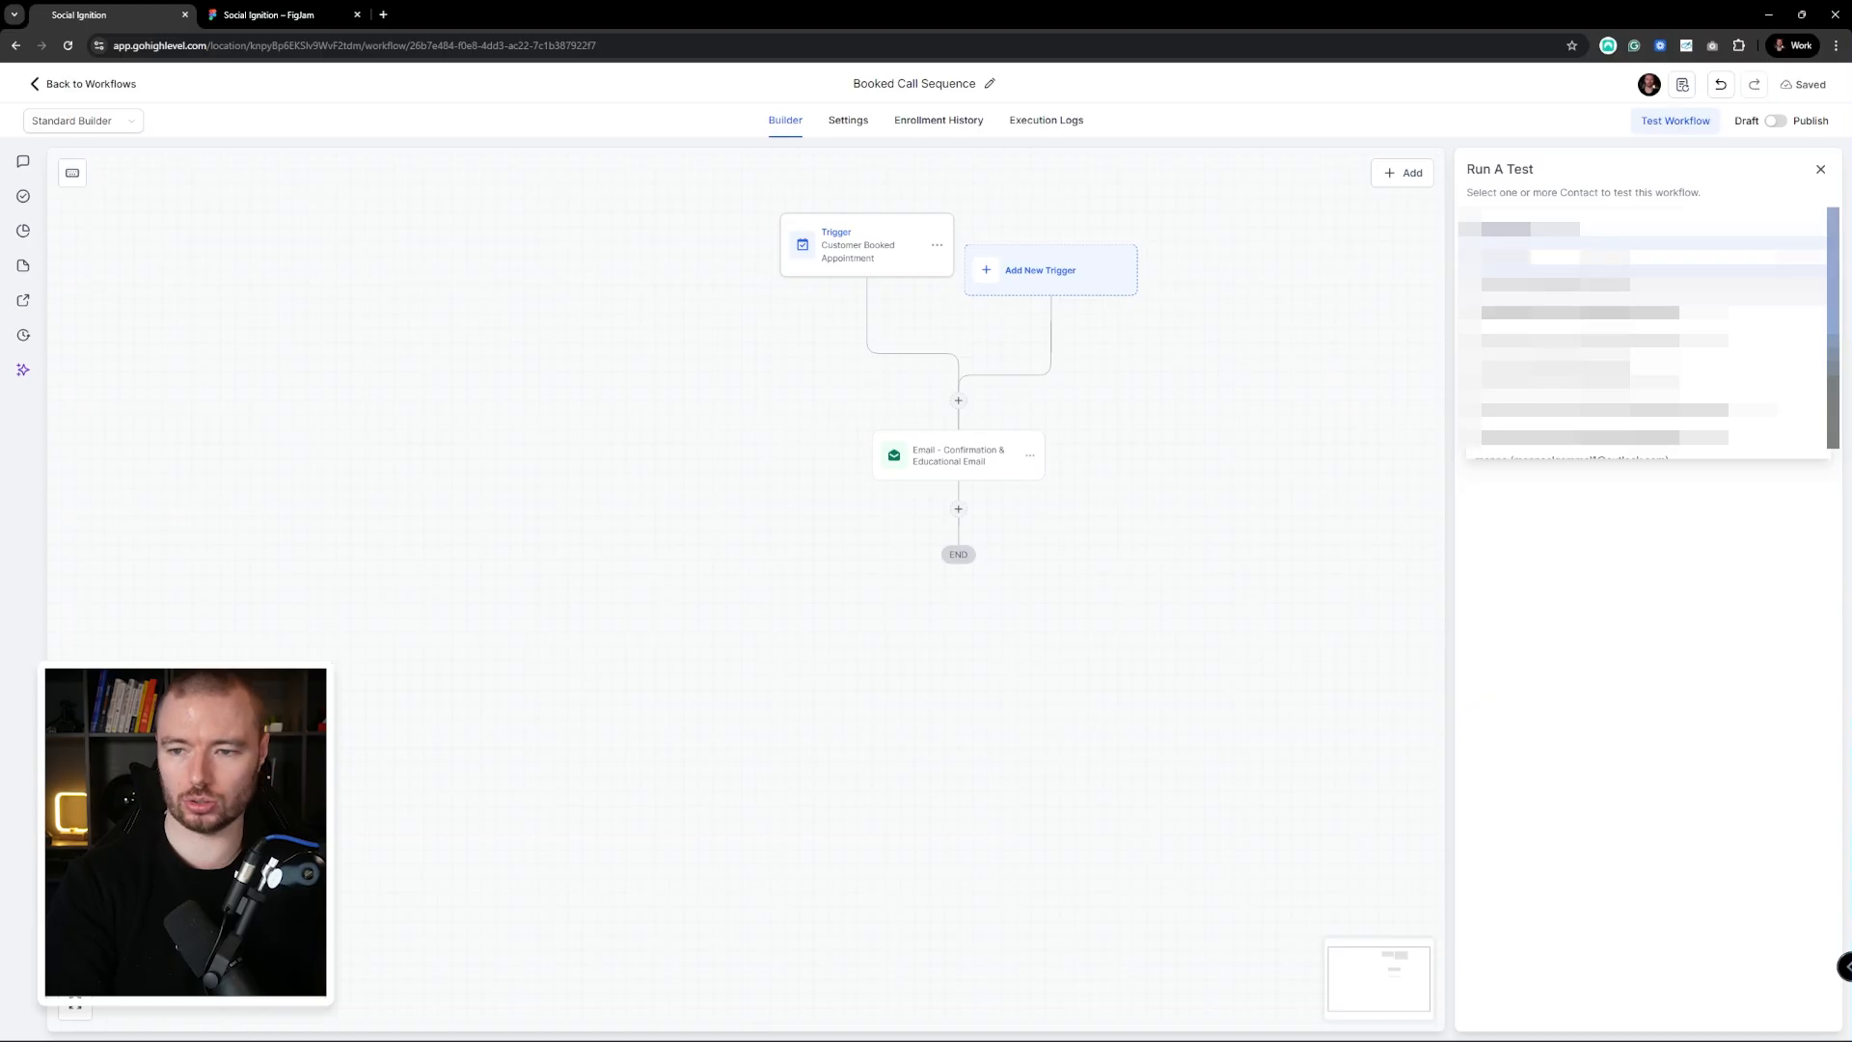
{"action": "type", "text": "test"}
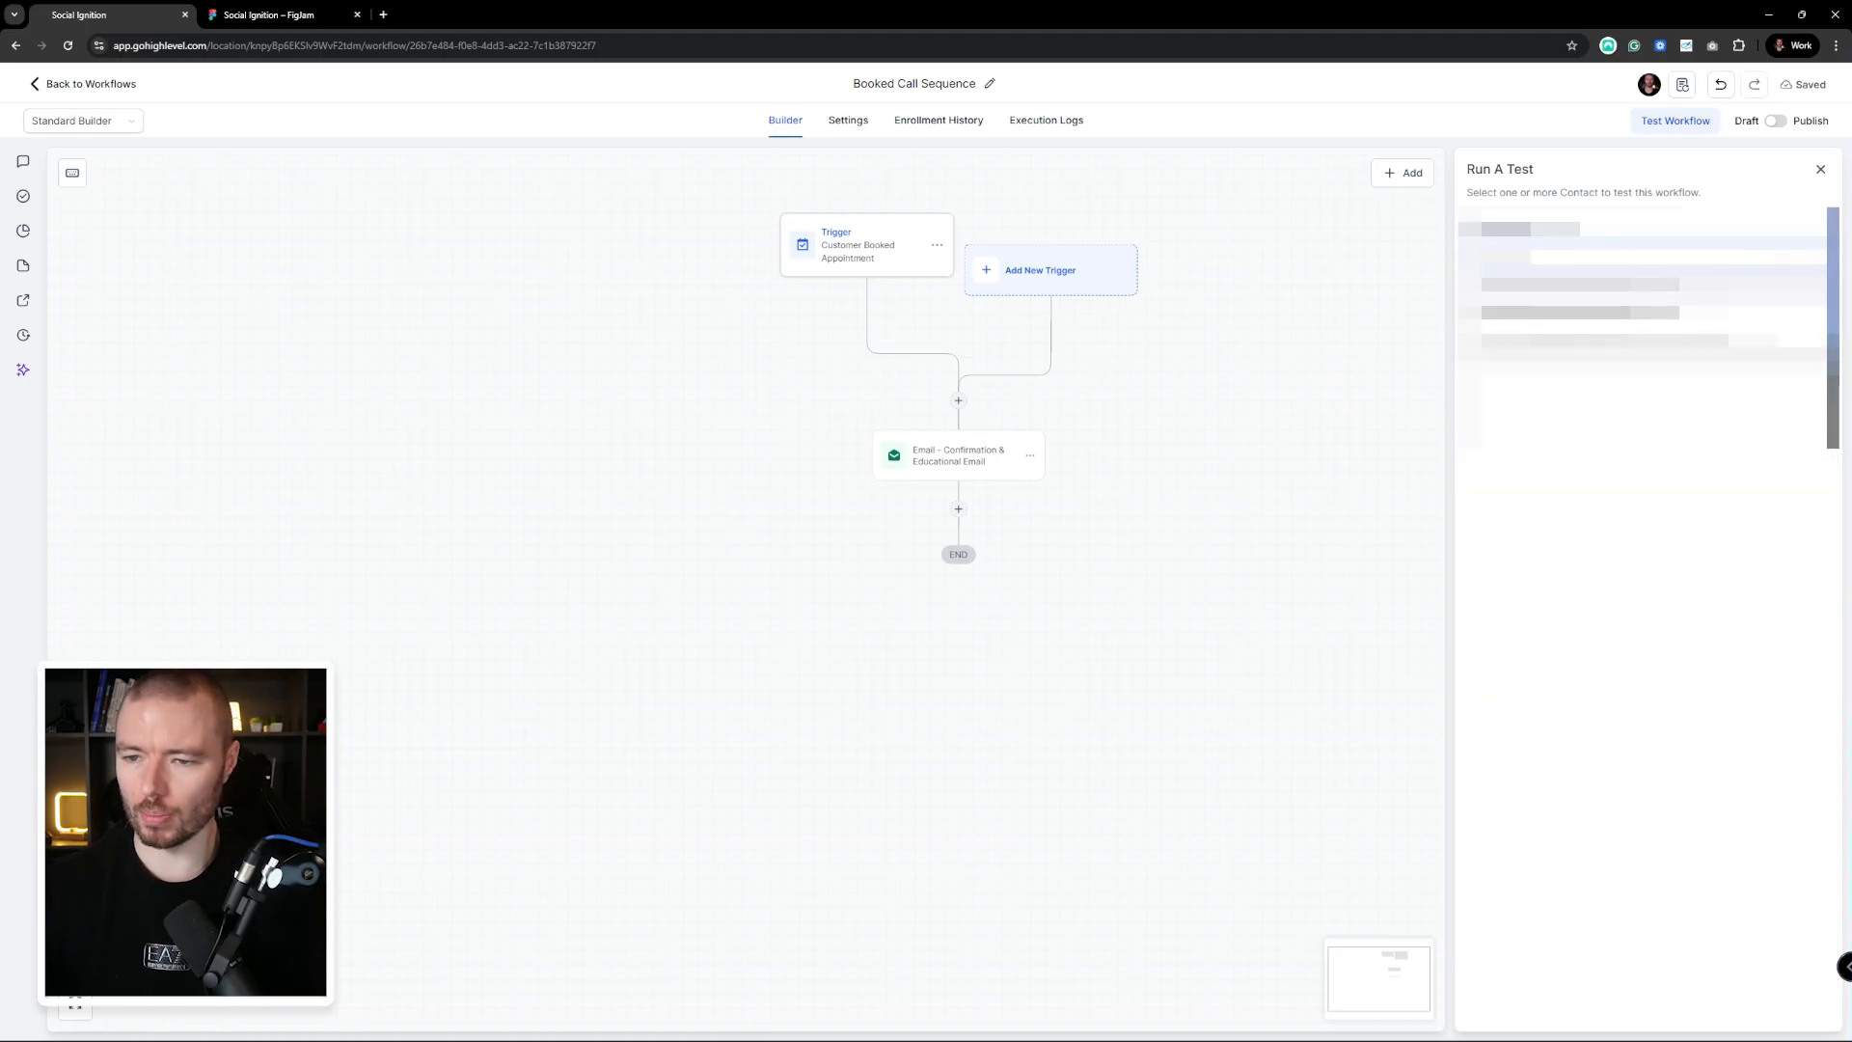
{"action": "left_click", "coordinate": [1582, 288]}
{"action": "left_click", "coordinate": [1582, 410]}
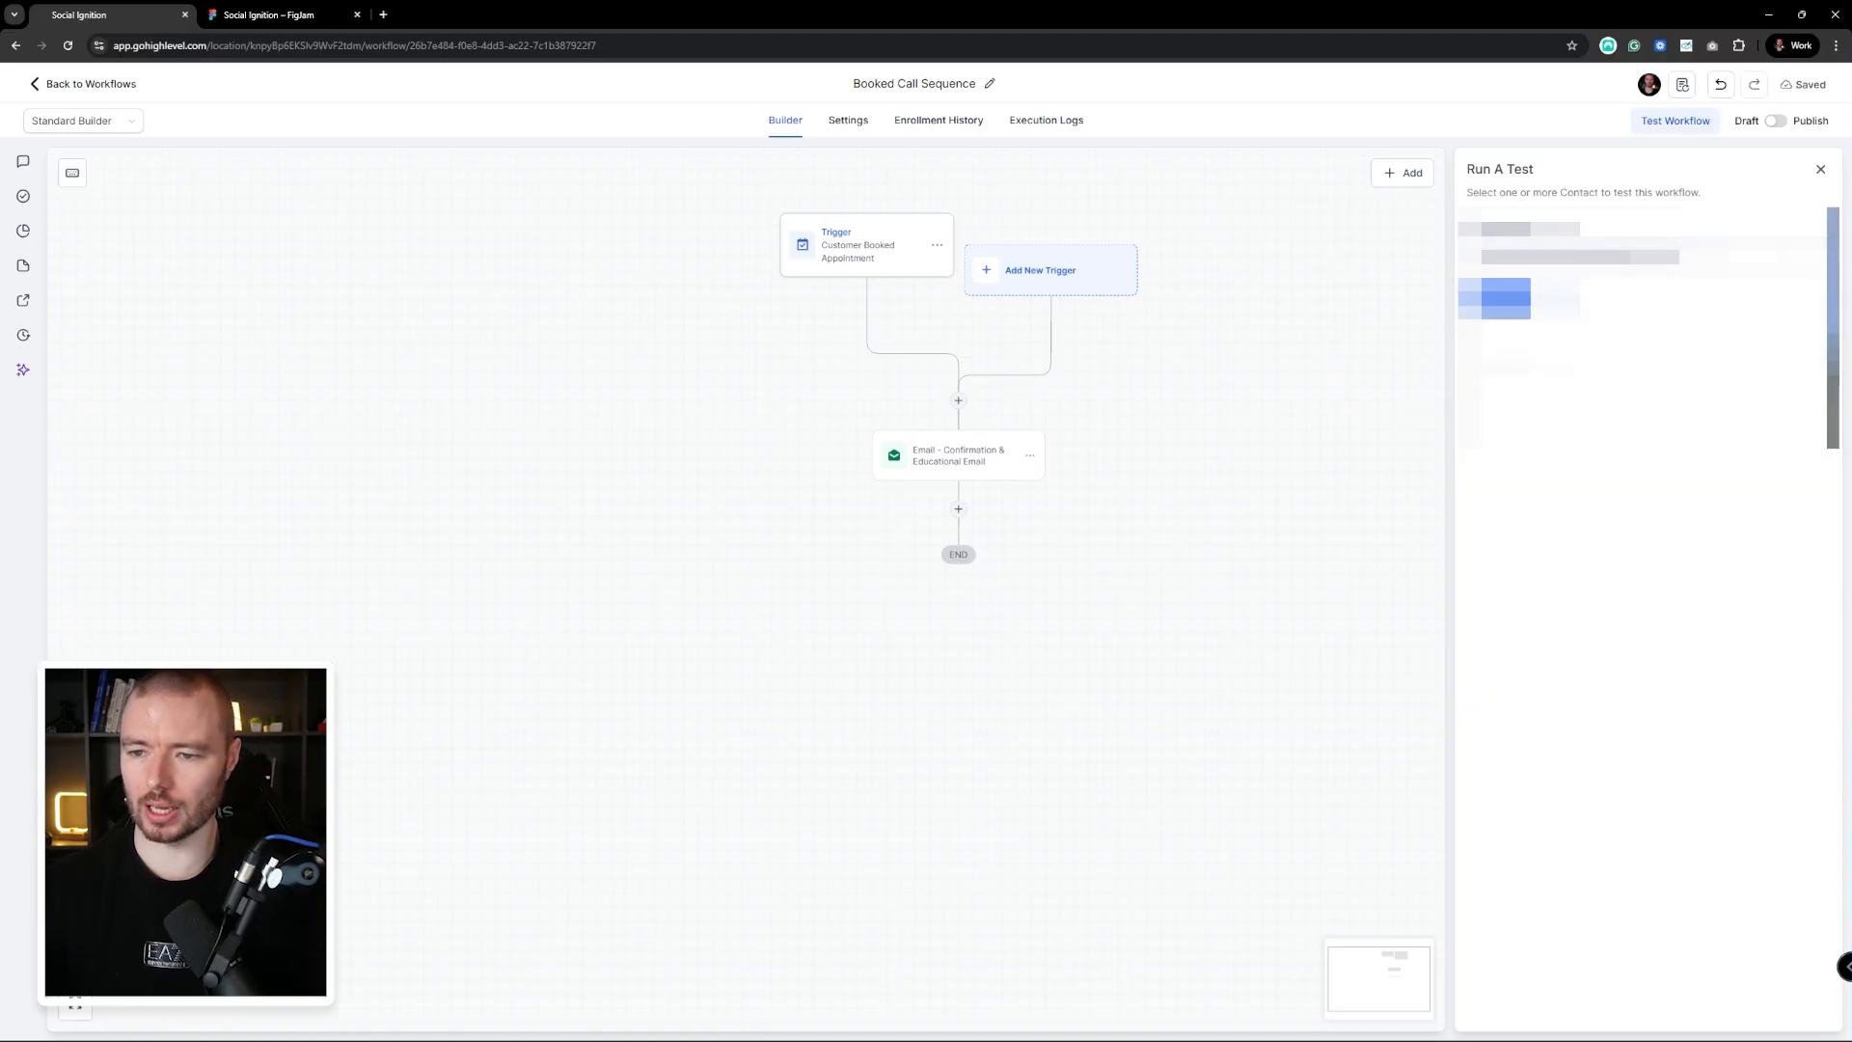
{"action": "left_click", "coordinate": [1511, 301]}
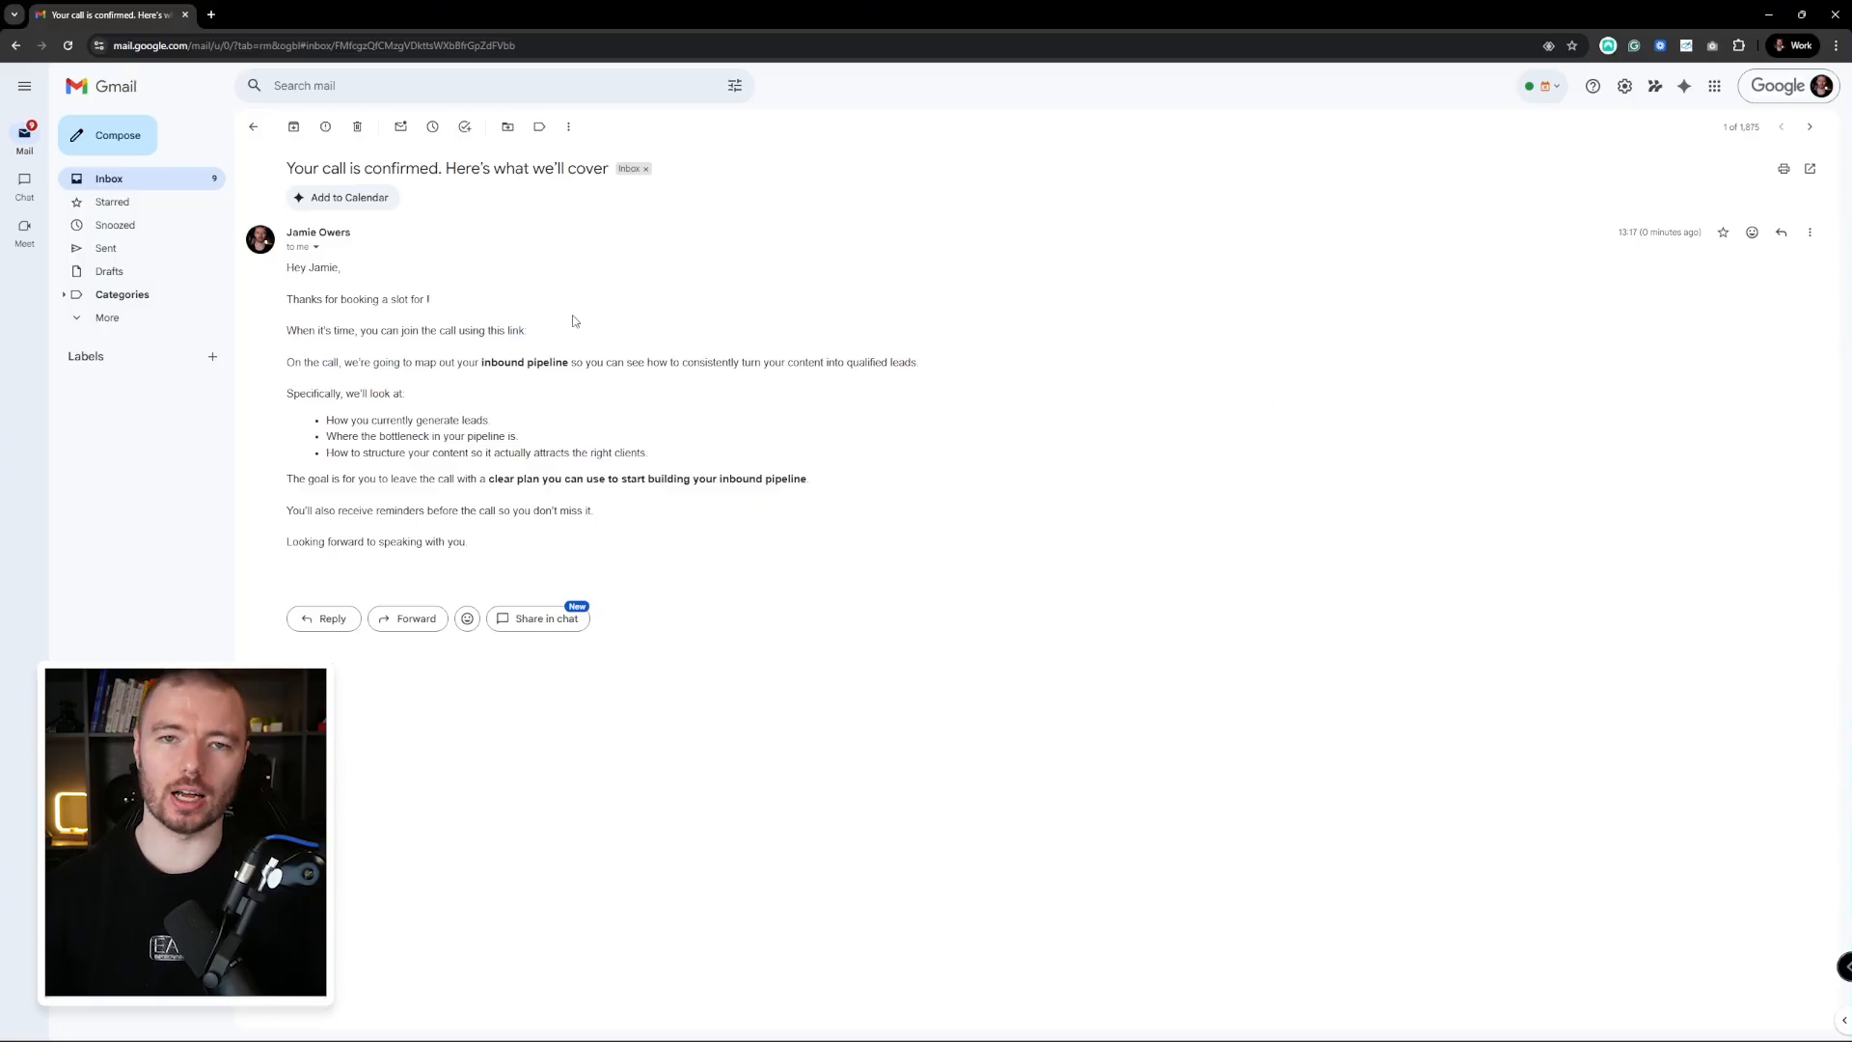
Mark where the appointment time and meeting link are blank in the received email
{"action": "double_click", "coordinate": [426, 300]}
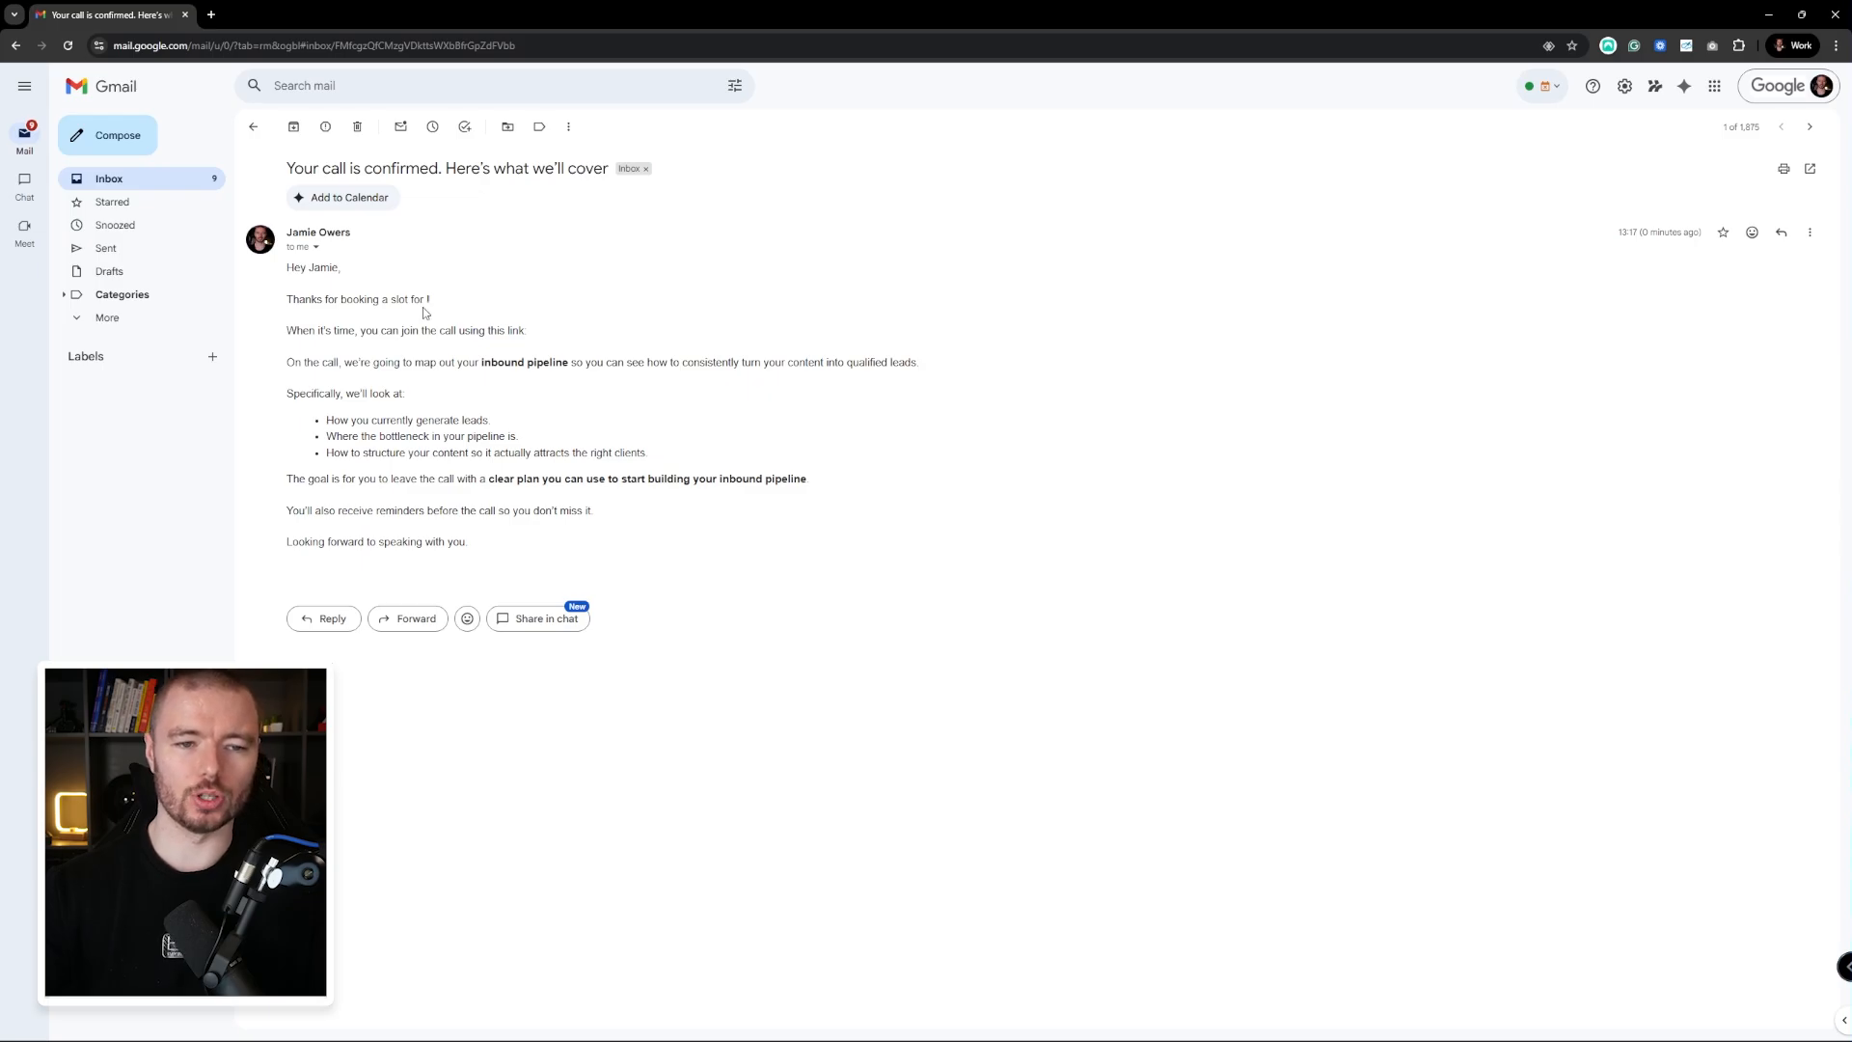
{"action": "double_click", "coordinate": [425, 315]}
{"action": "double_click", "coordinate": [568, 330]}
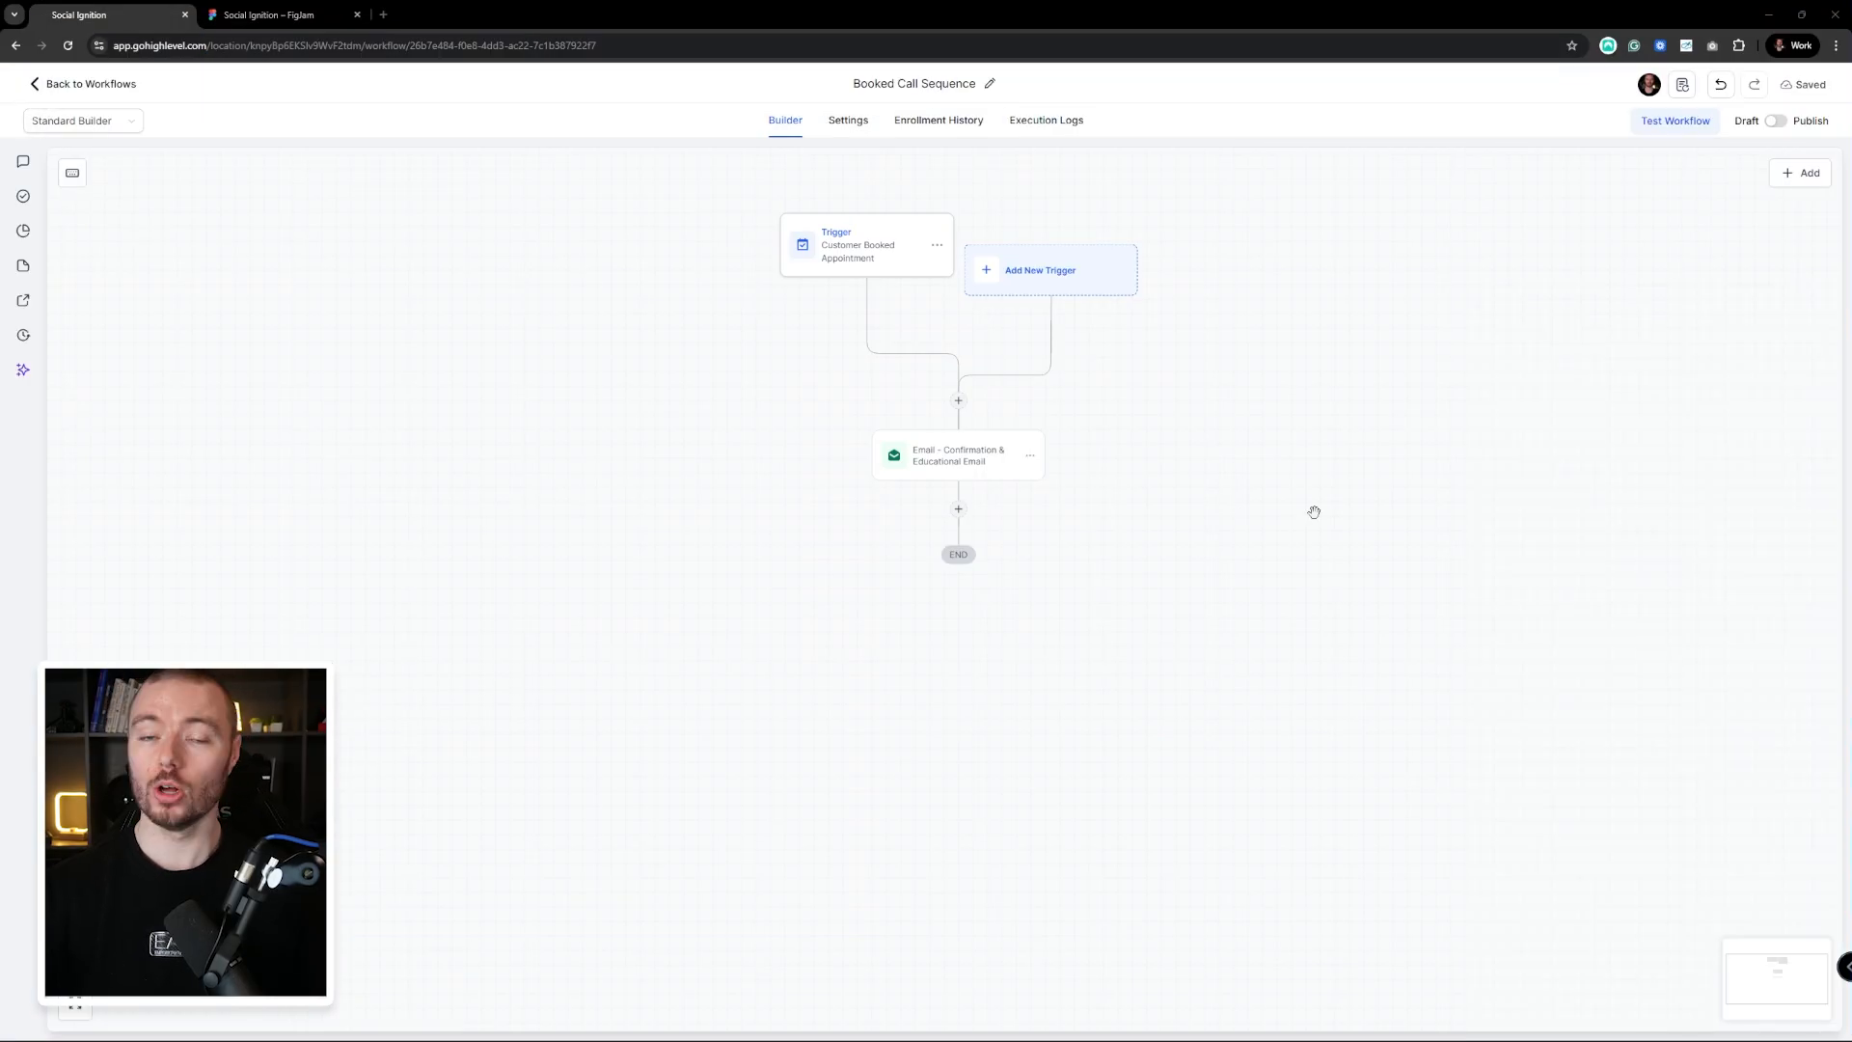
Add a Wait step of 3 hours with Advance Window left off, and save it
{"action": "left_click", "coordinate": [958, 511]}
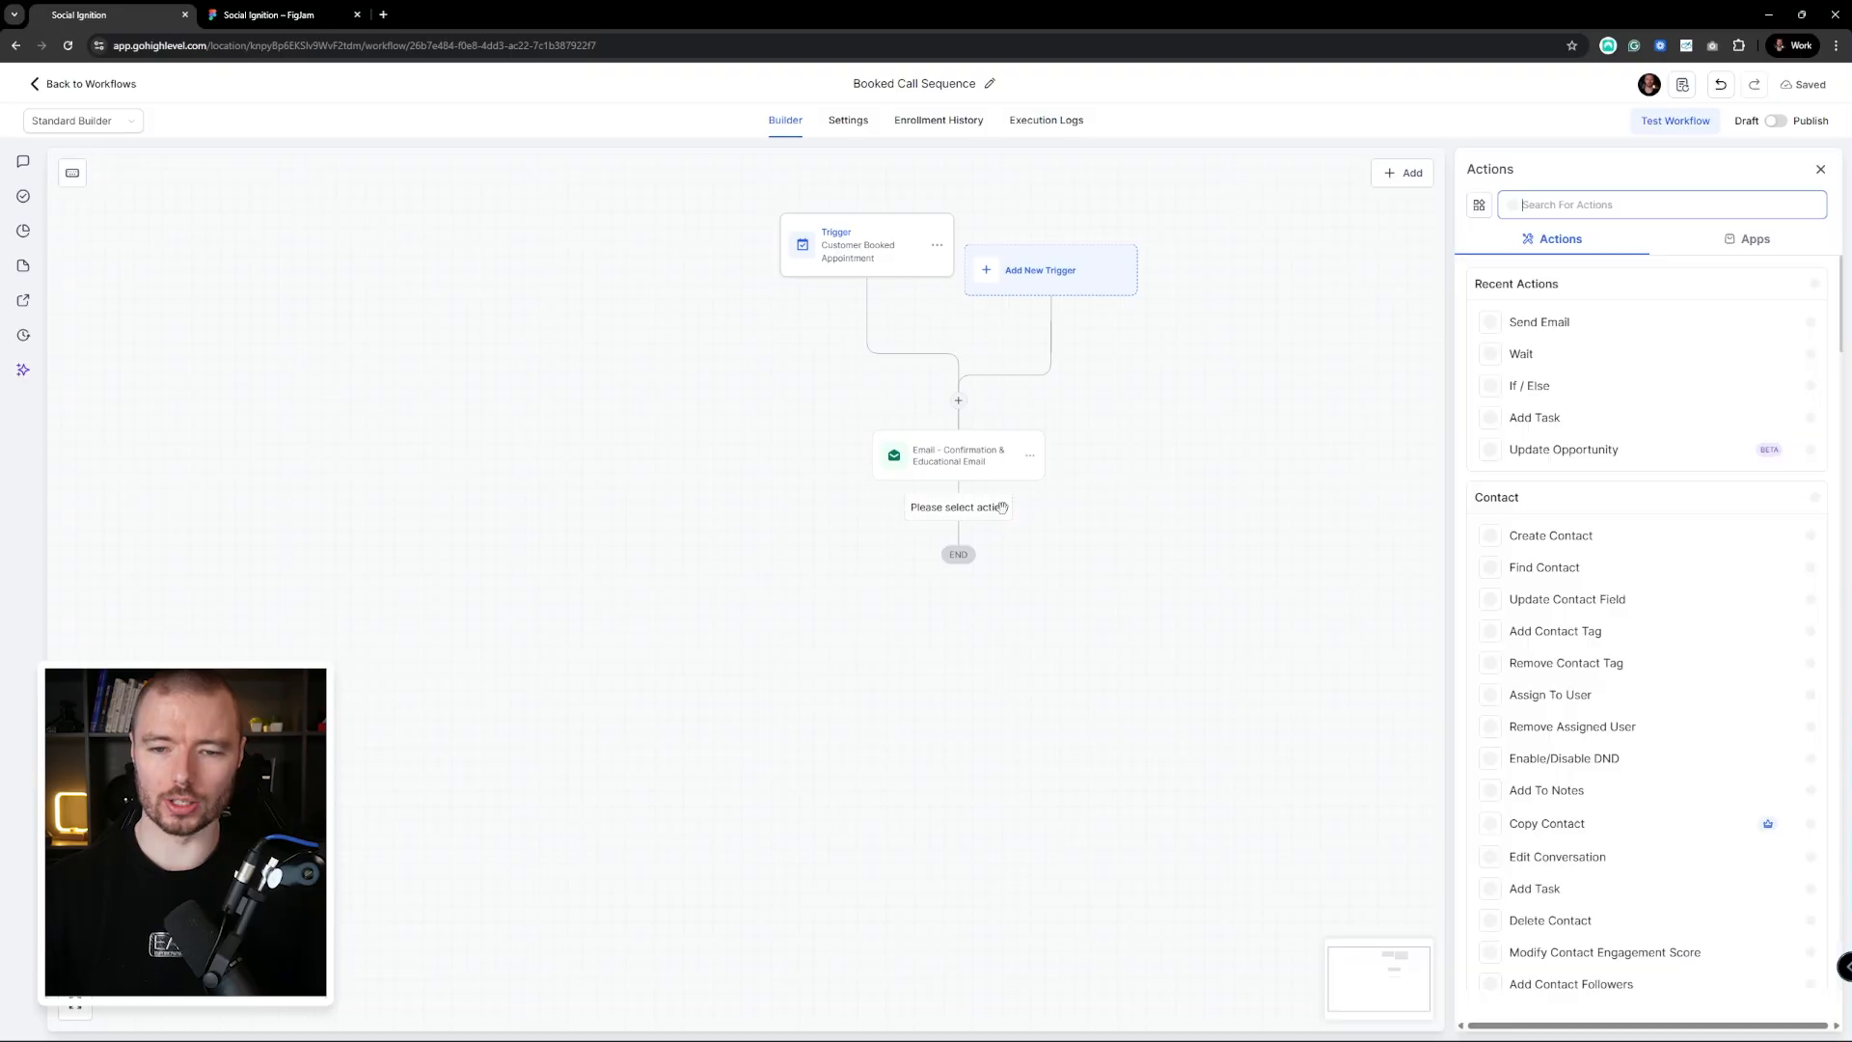
{"action": "left_click", "coordinate": [1529, 364]}
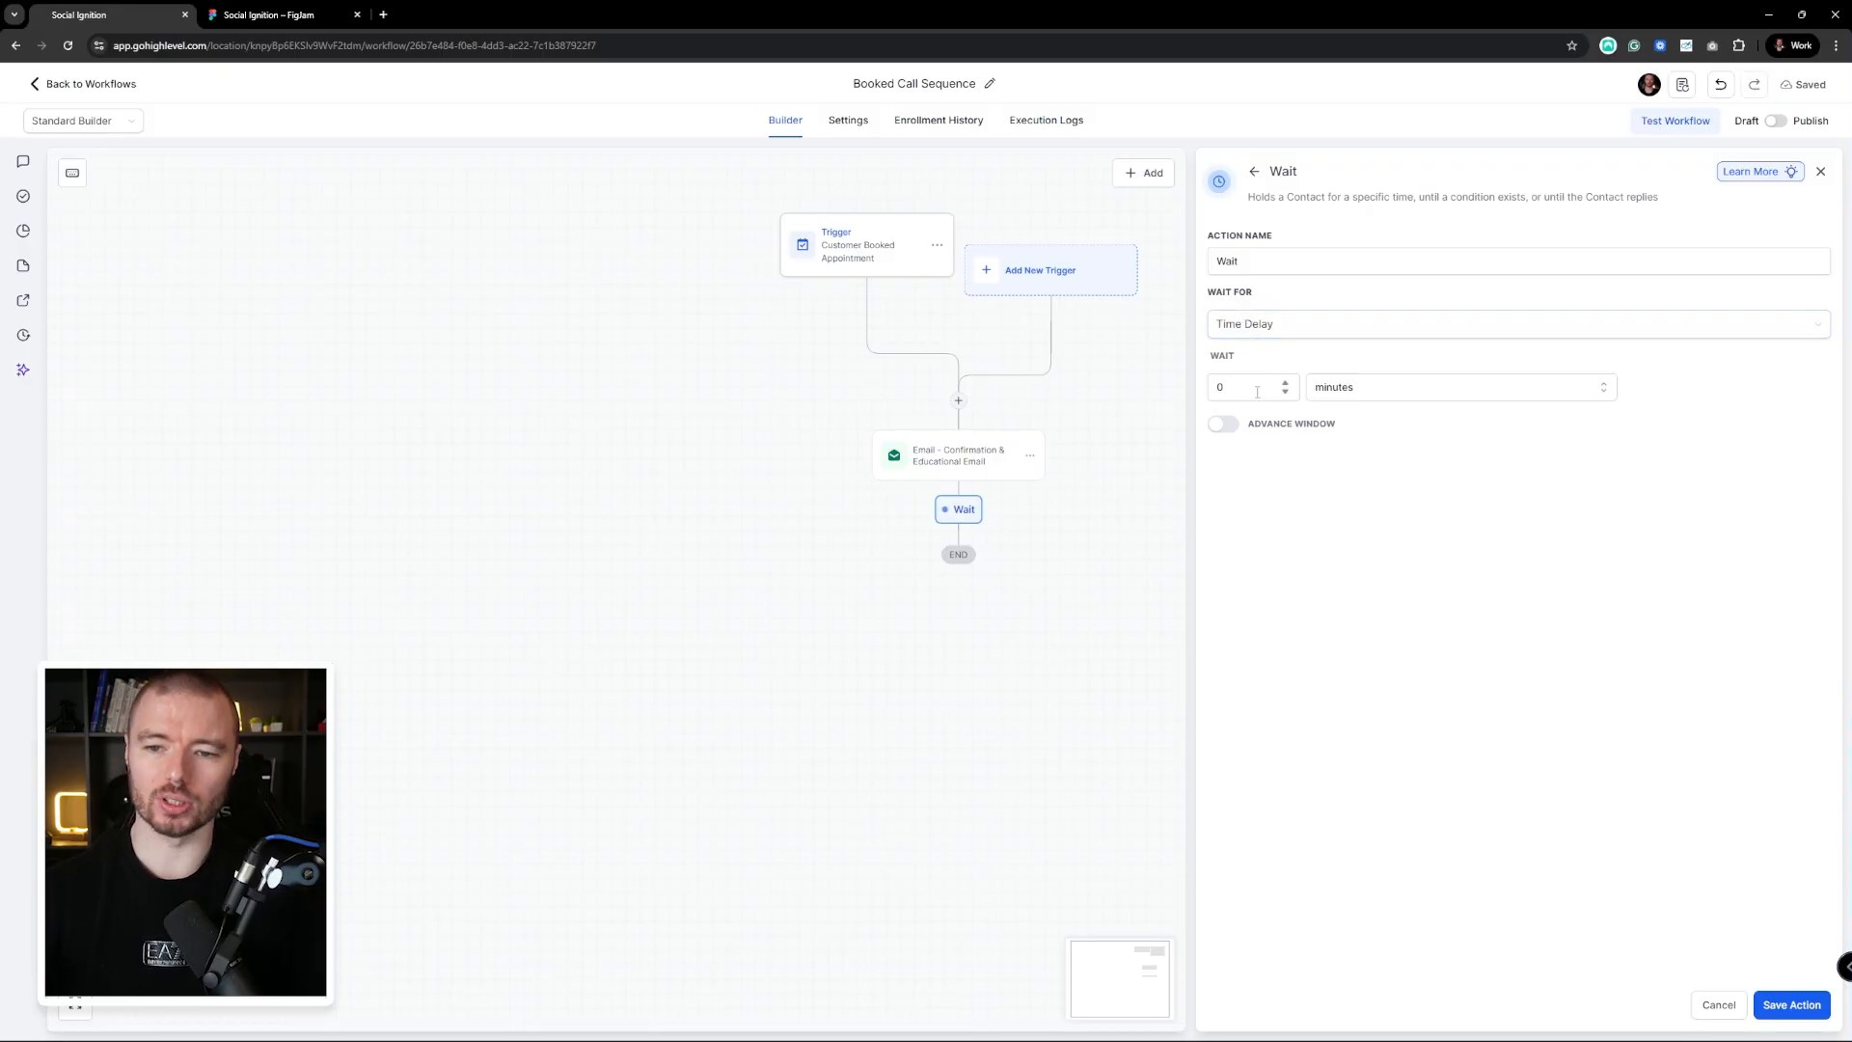
{"action": "left_click", "coordinate": [1352, 390]}
{"action": "left_click", "coordinate": [1359, 456]}
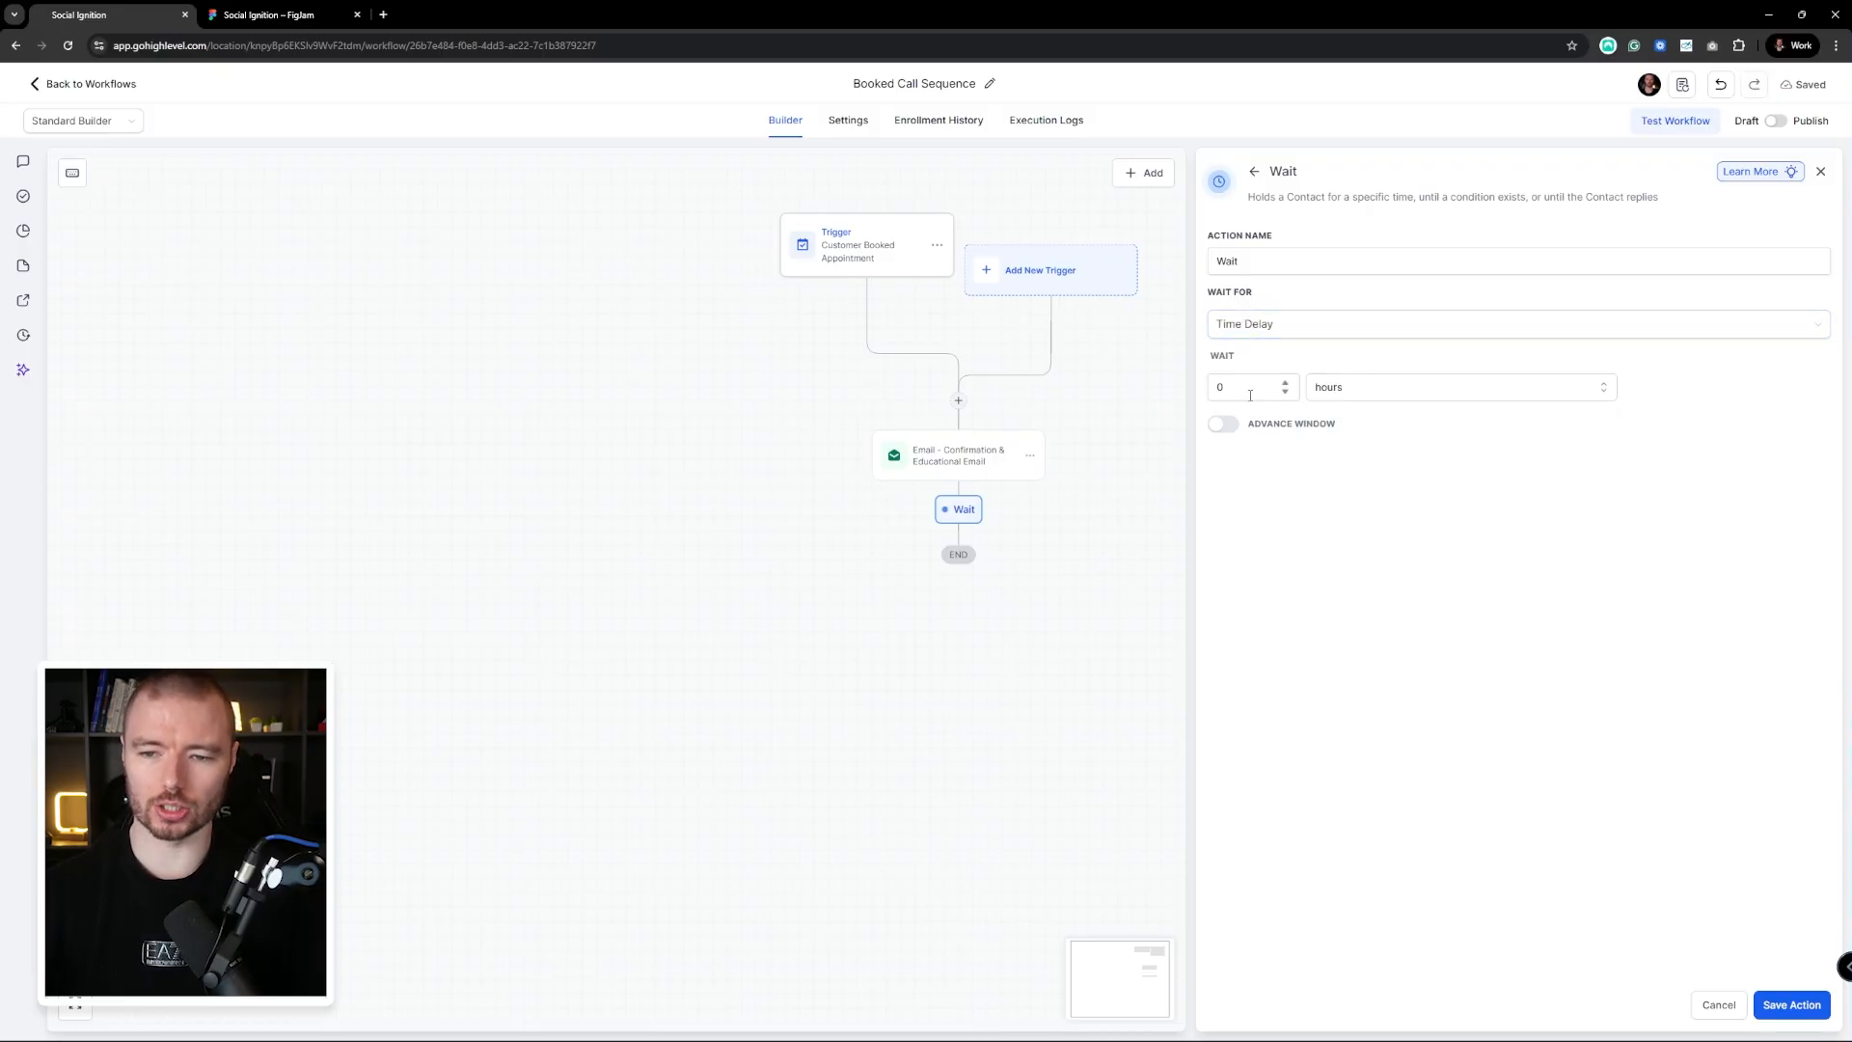
{"action": "key", "text": "shift+Tab"}
{"action": "type", "text": "3"}
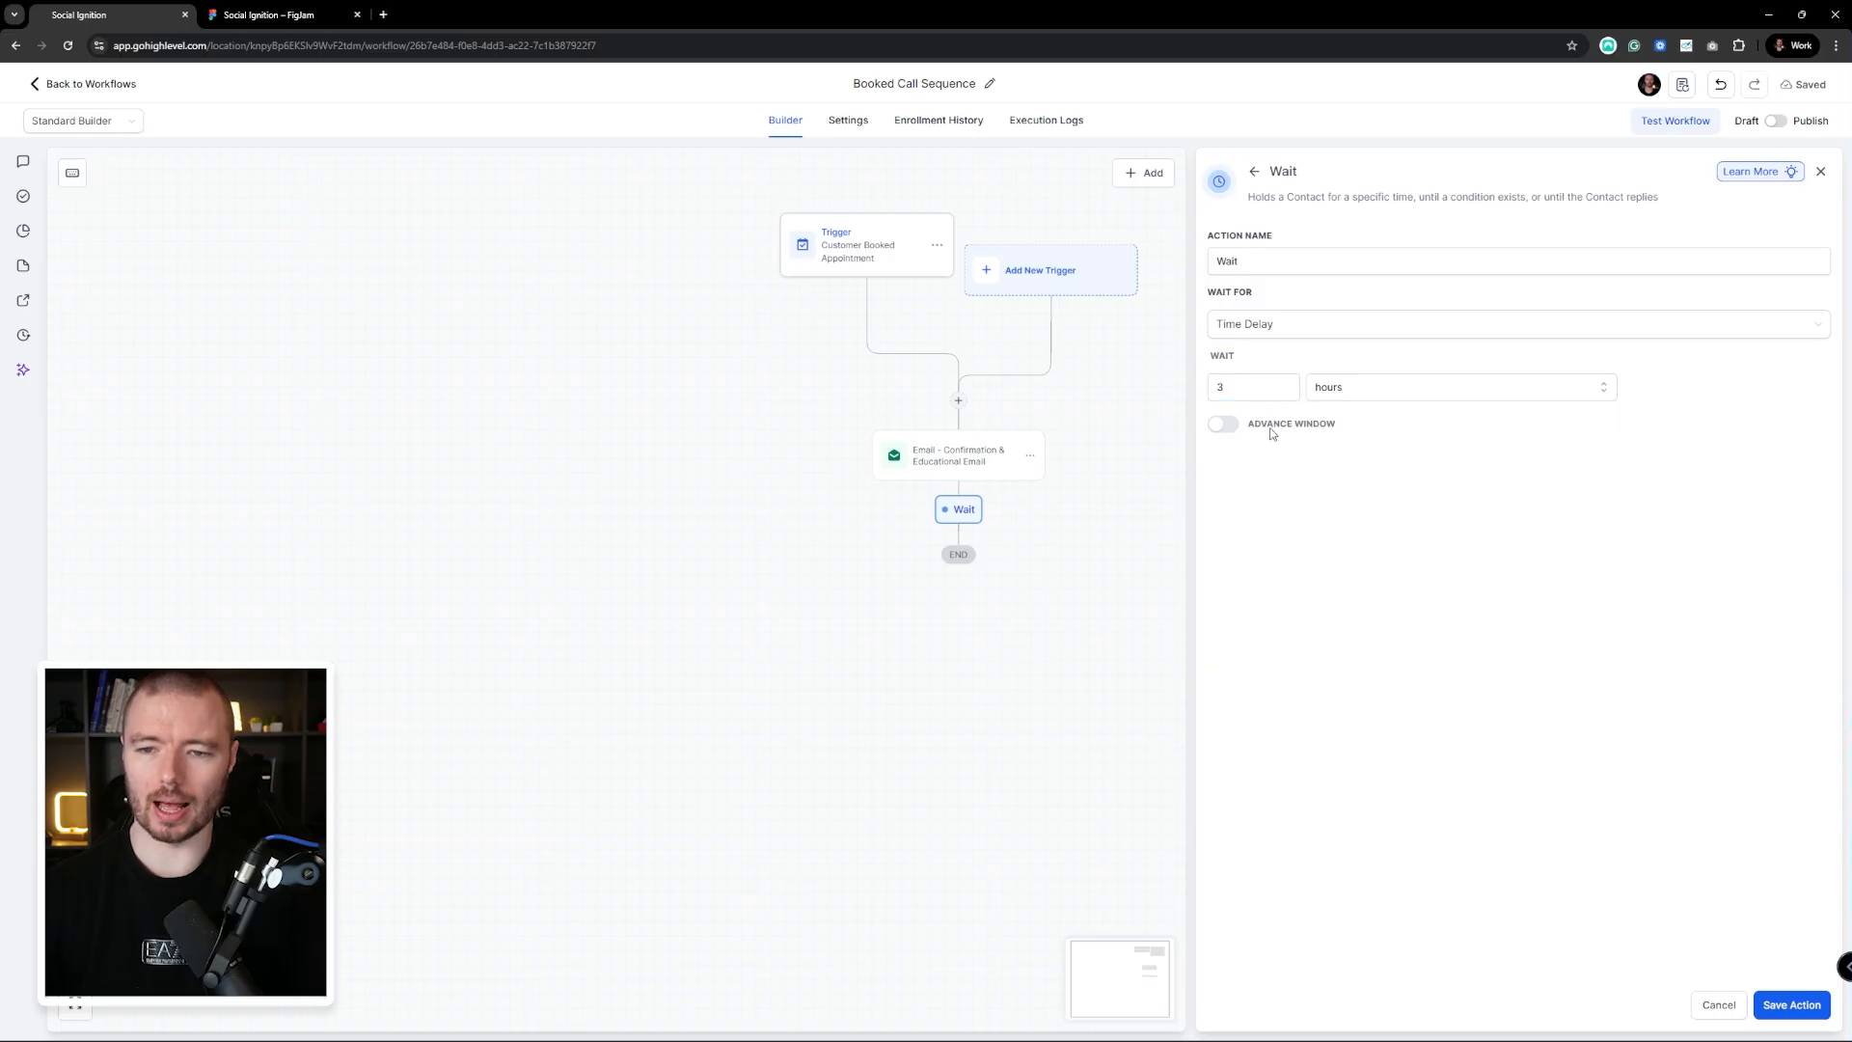
{"action": "left_click", "coordinate": [1221, 425]}
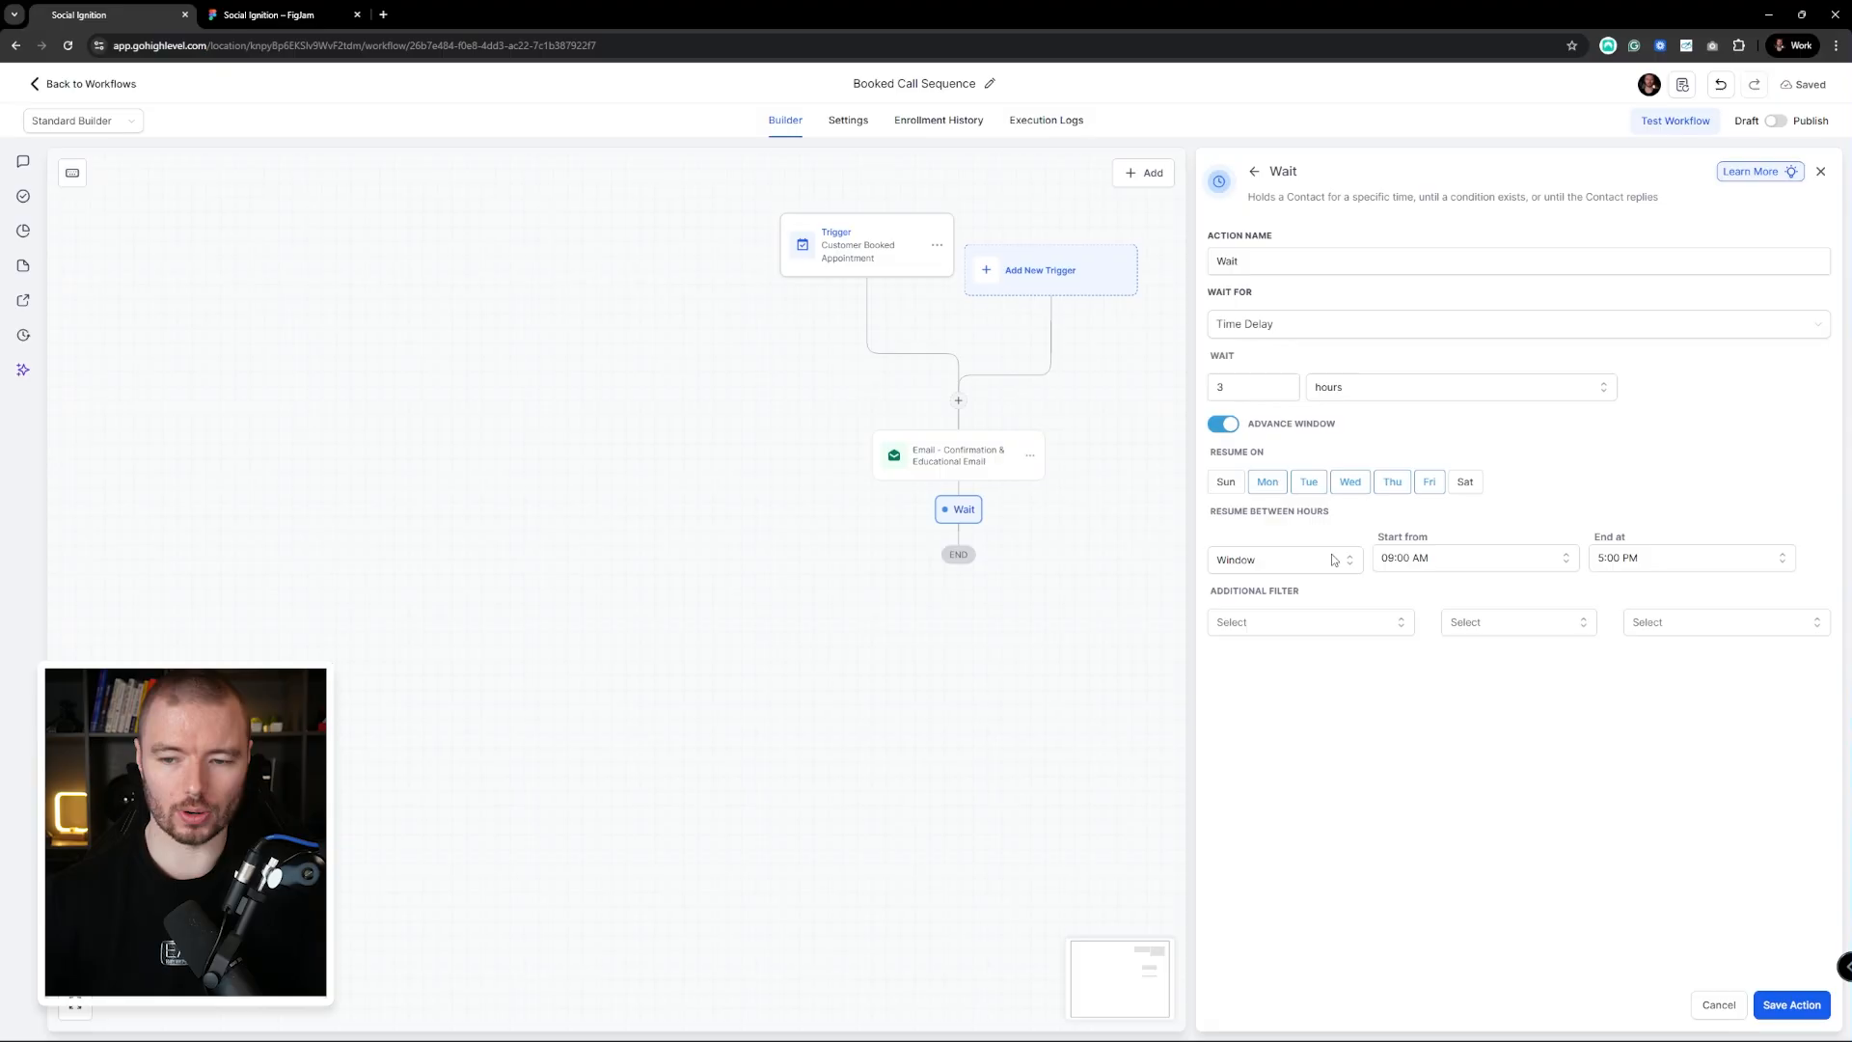
{"action": "left_click", "coordinate": [1227, 430]}
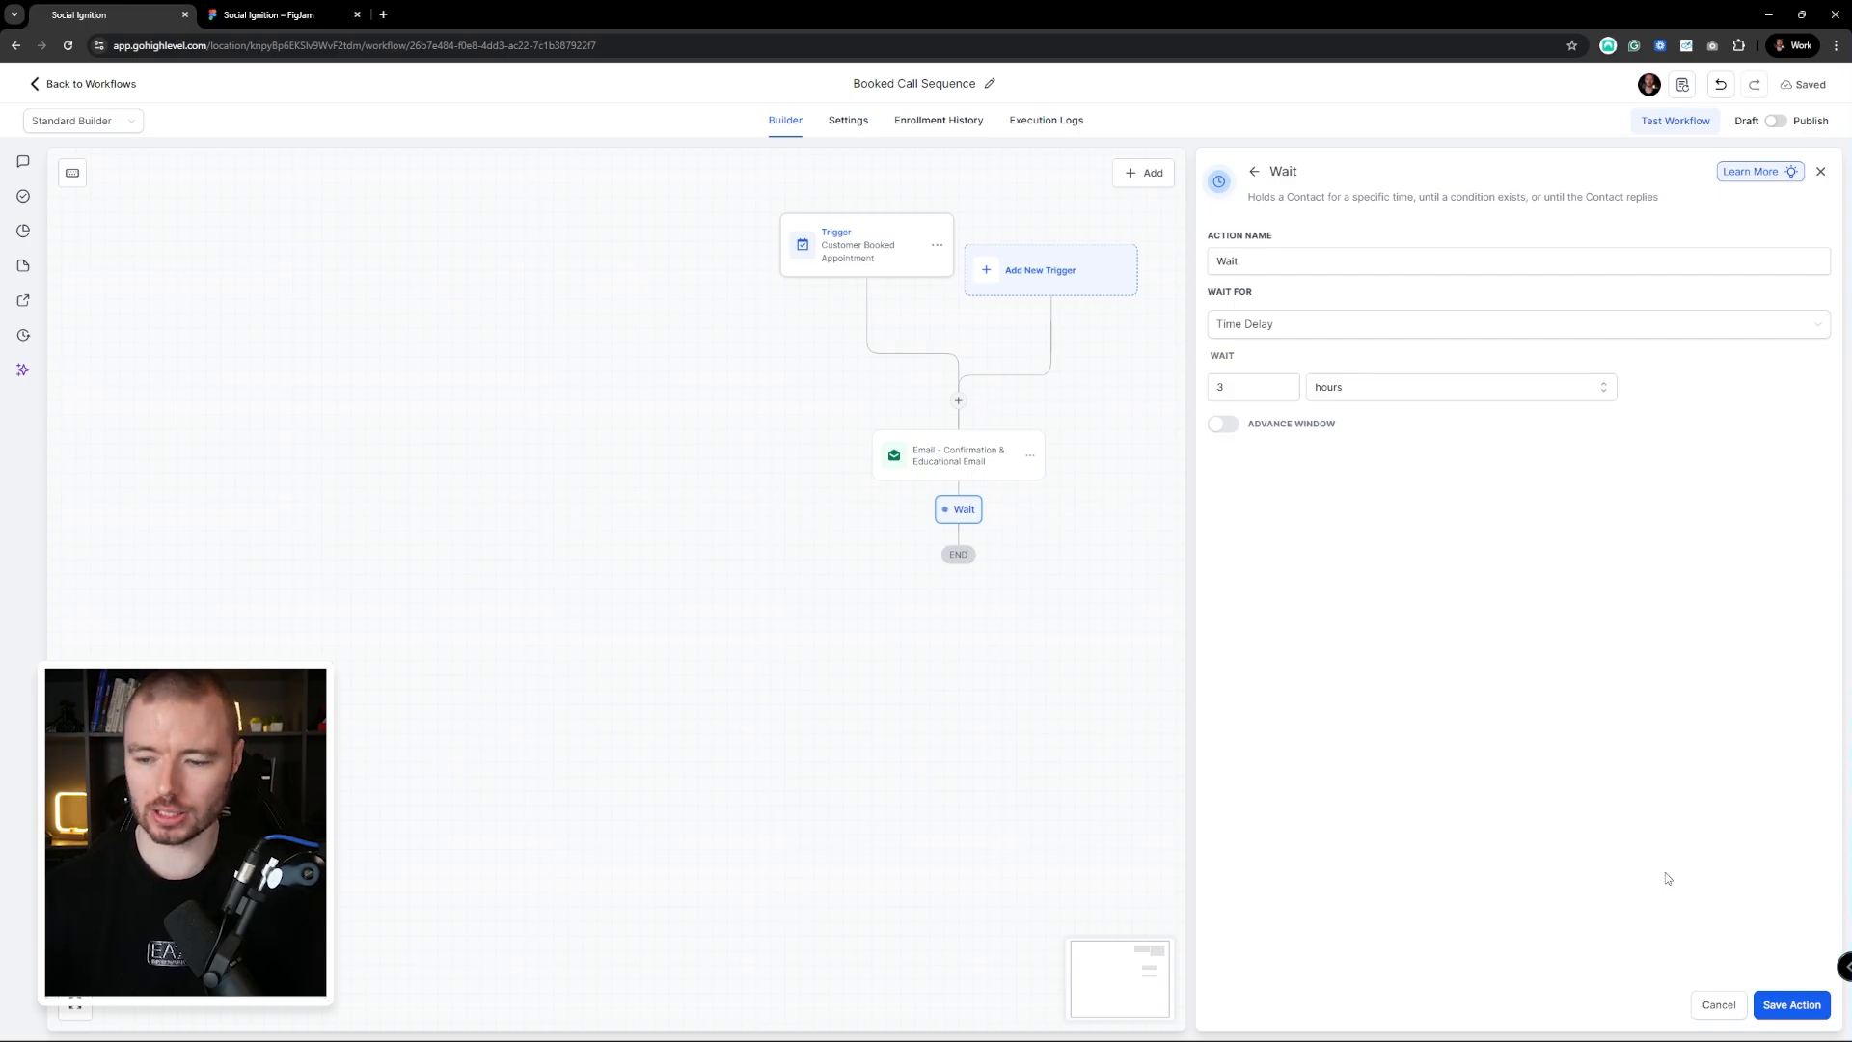
{"action": "left_click", "coordinate": [1792, 1008]}
Rename the wait step to 'Wait - 3 Hours' and save it
{"action": "scroll", "coordinate": [1206, 620], "scroll_direction": "down", "scroll_amount": 1}
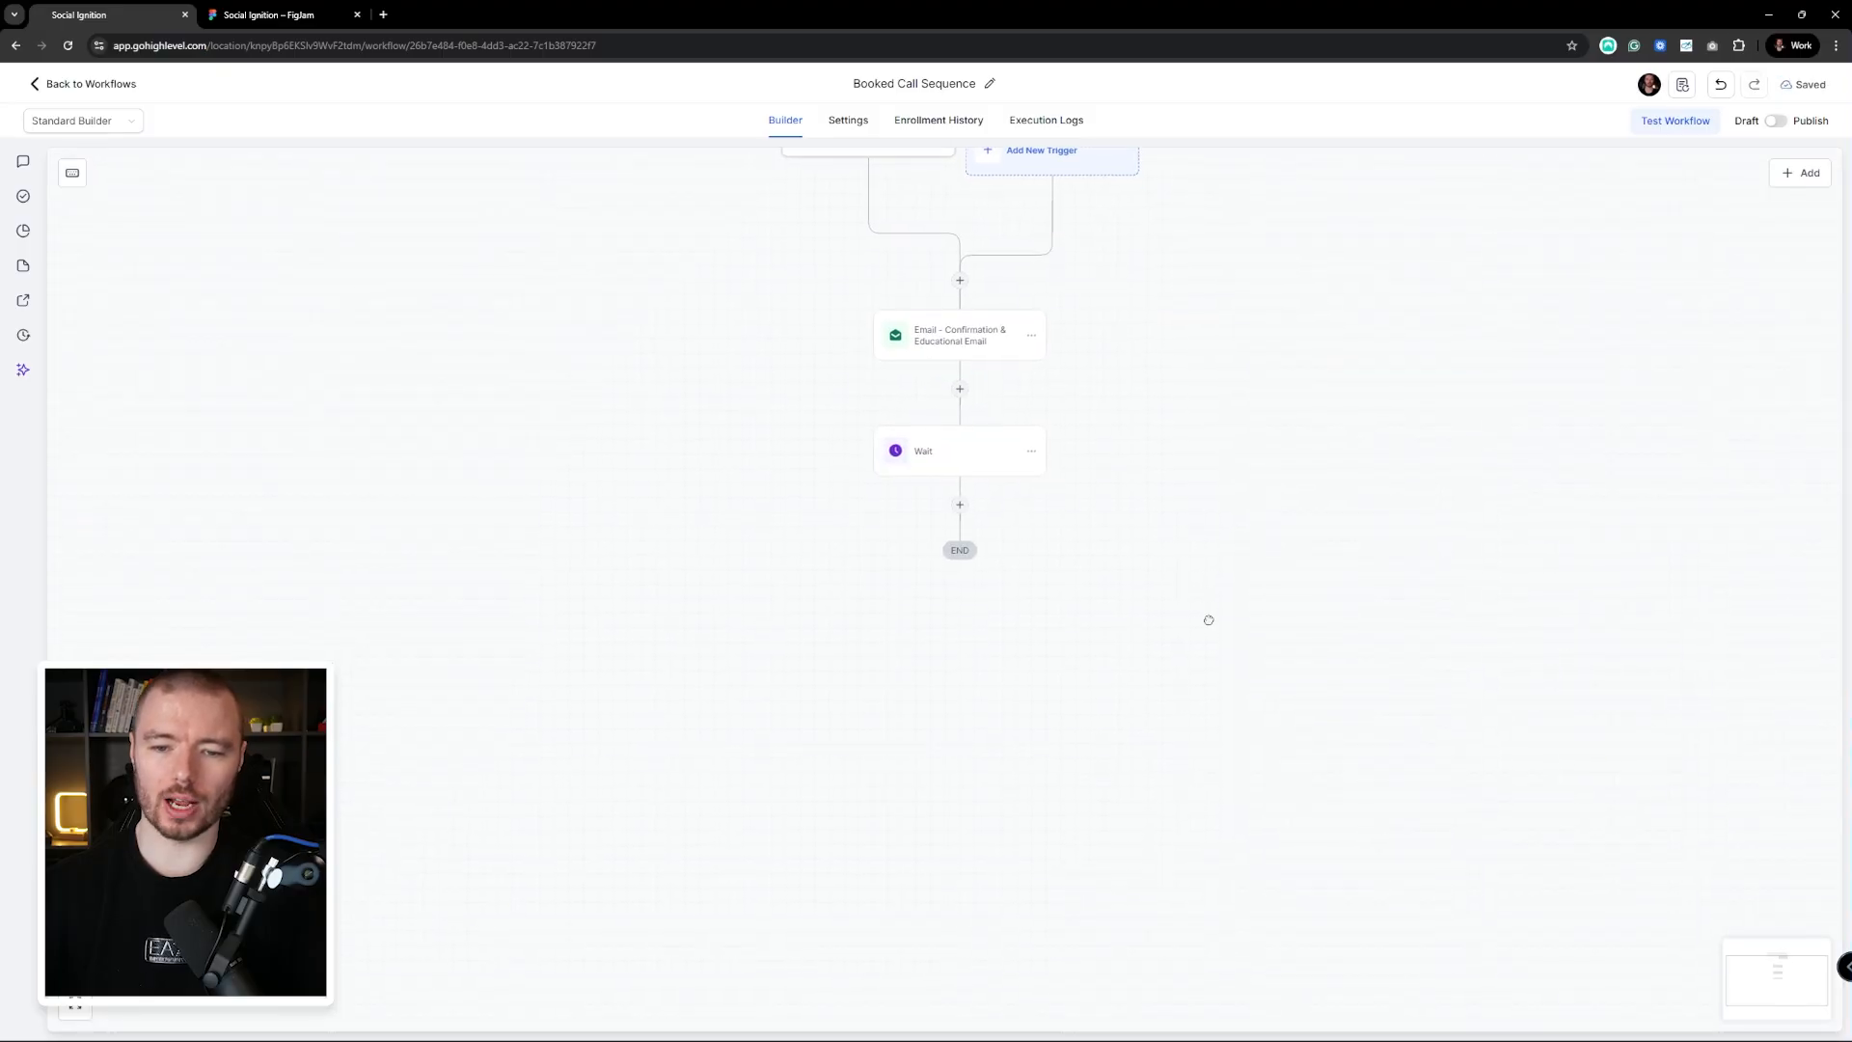
{"action": "left_click", "coordinate": [1012, 448]}
{"action": "left_click_drag", "start_coordinate": [1250, 258], "coordinate": [1195, 265]}
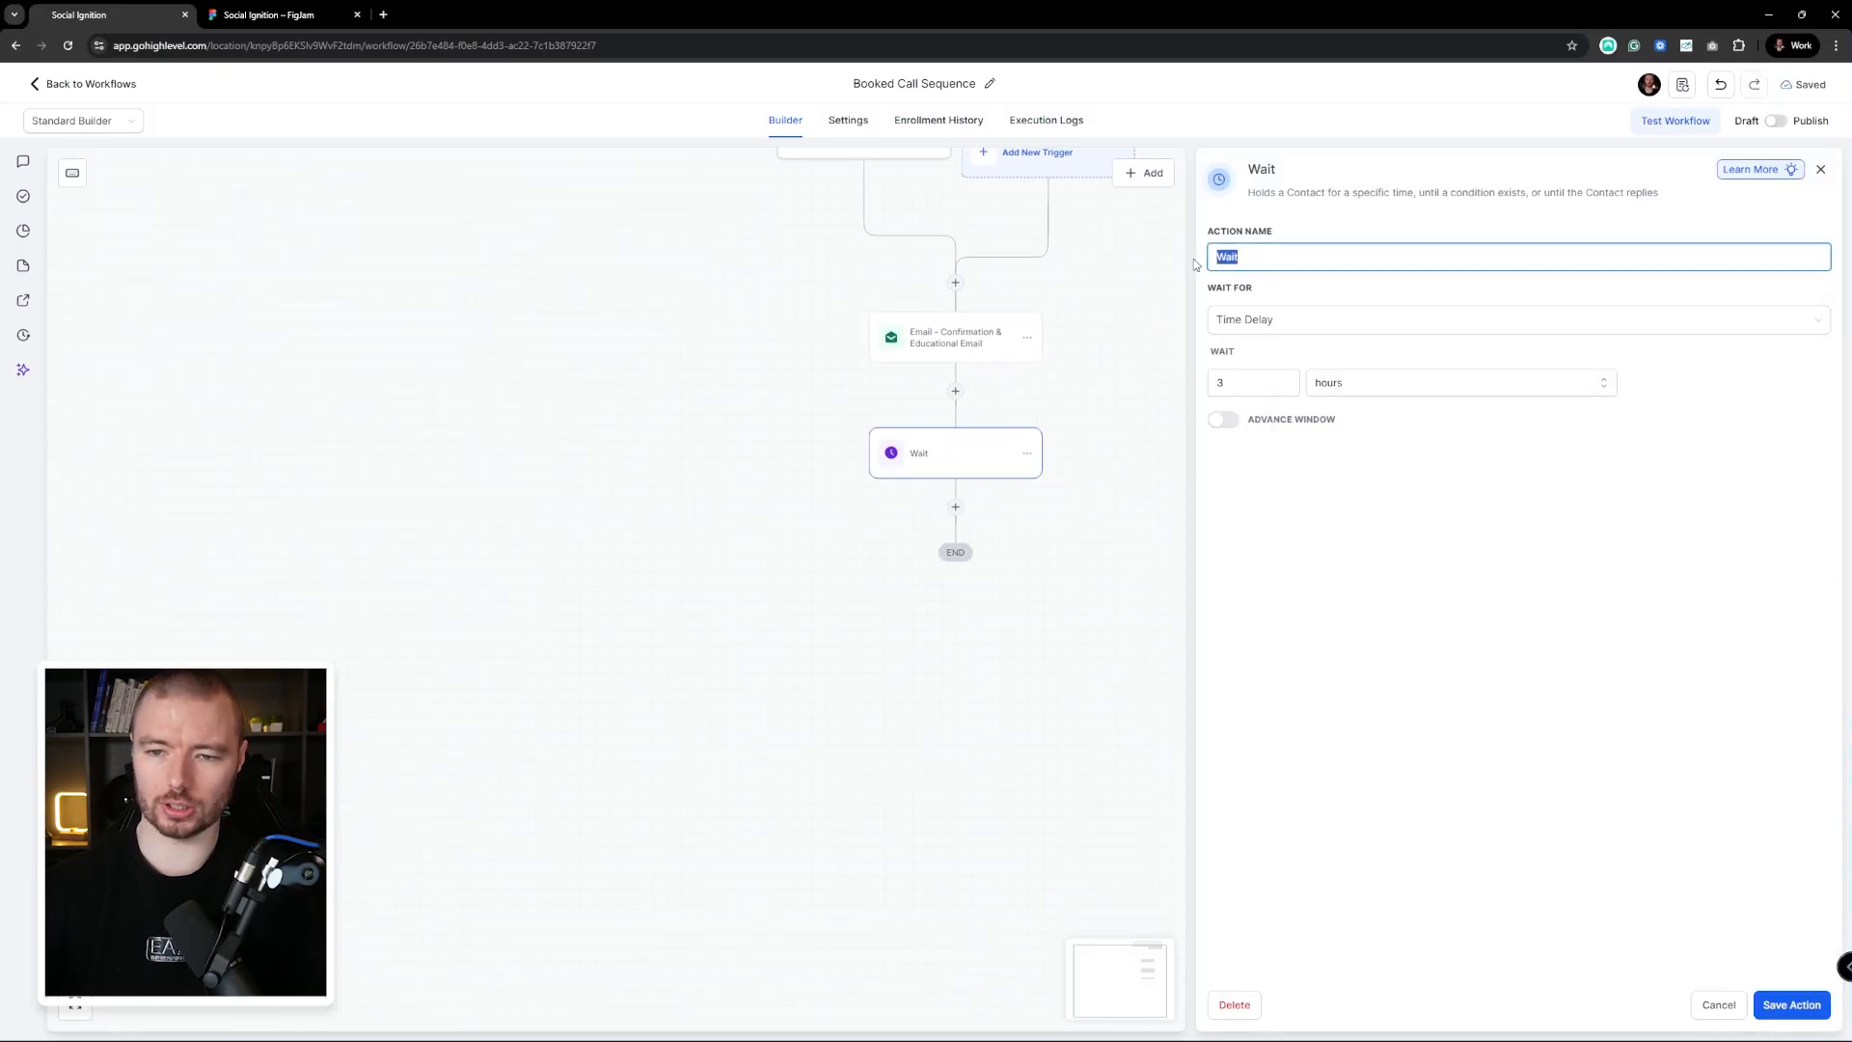
{"action": "key", "text": "End"}
{"action": "type", "text": "- 3 Hours"}
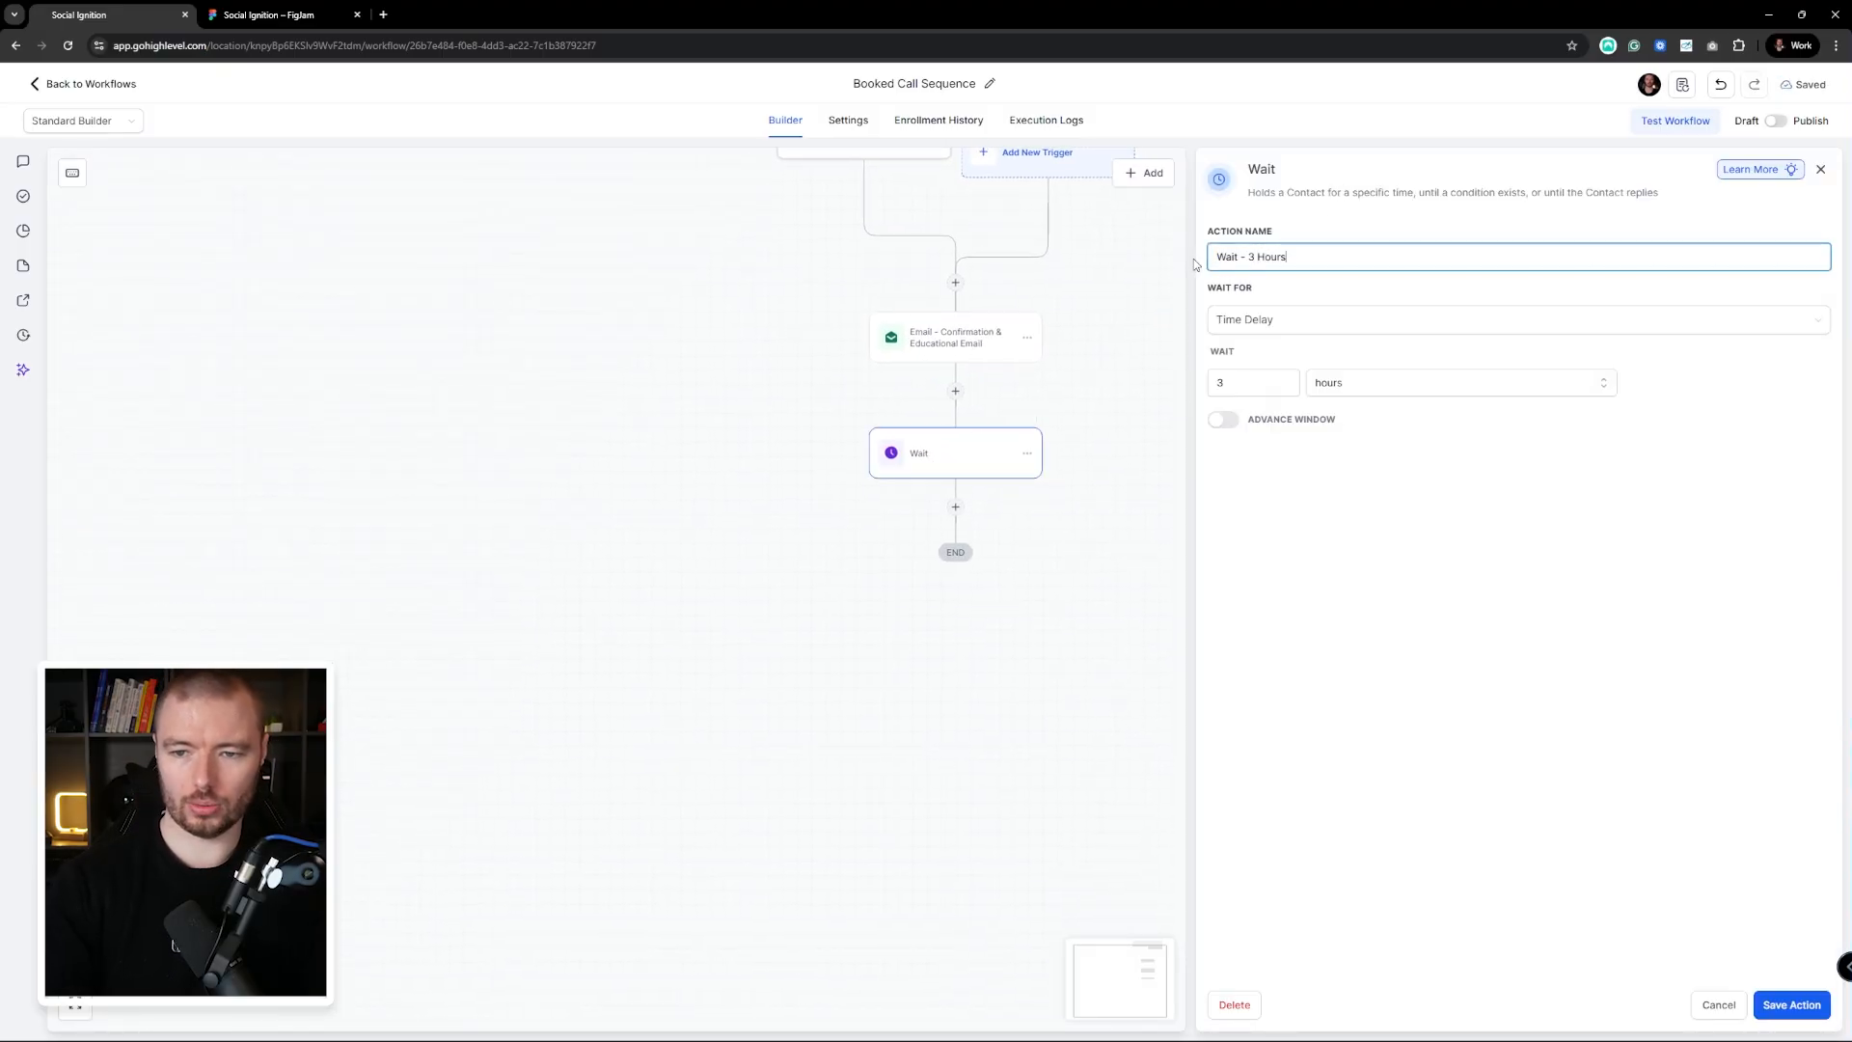
{"action": "left_click", "coordinate": [1028, 493]}
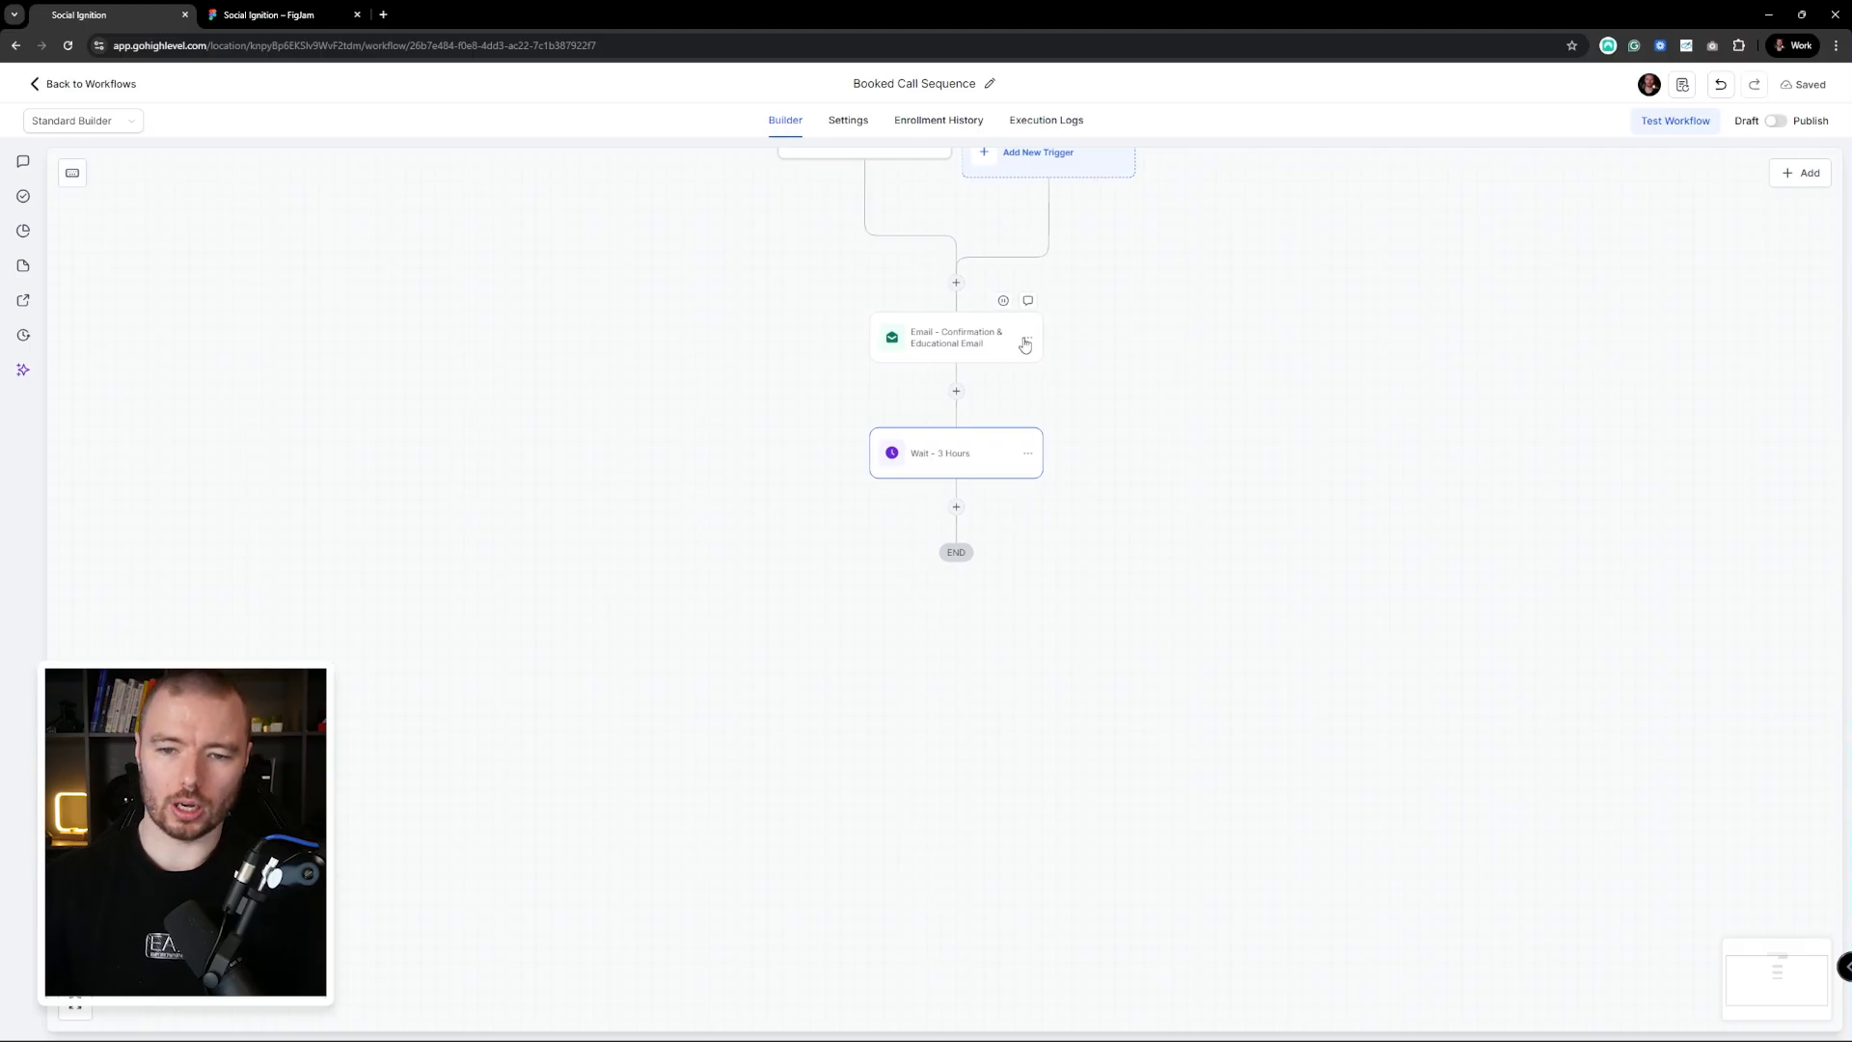
Copy the confirmation email, paste it below the wait, and select 'Confirmation & Educational' in its name
{"action": "left_click", "coordinate": [1030, 342]}
{"action": "left_click", "coordinate": [1136, 353]}
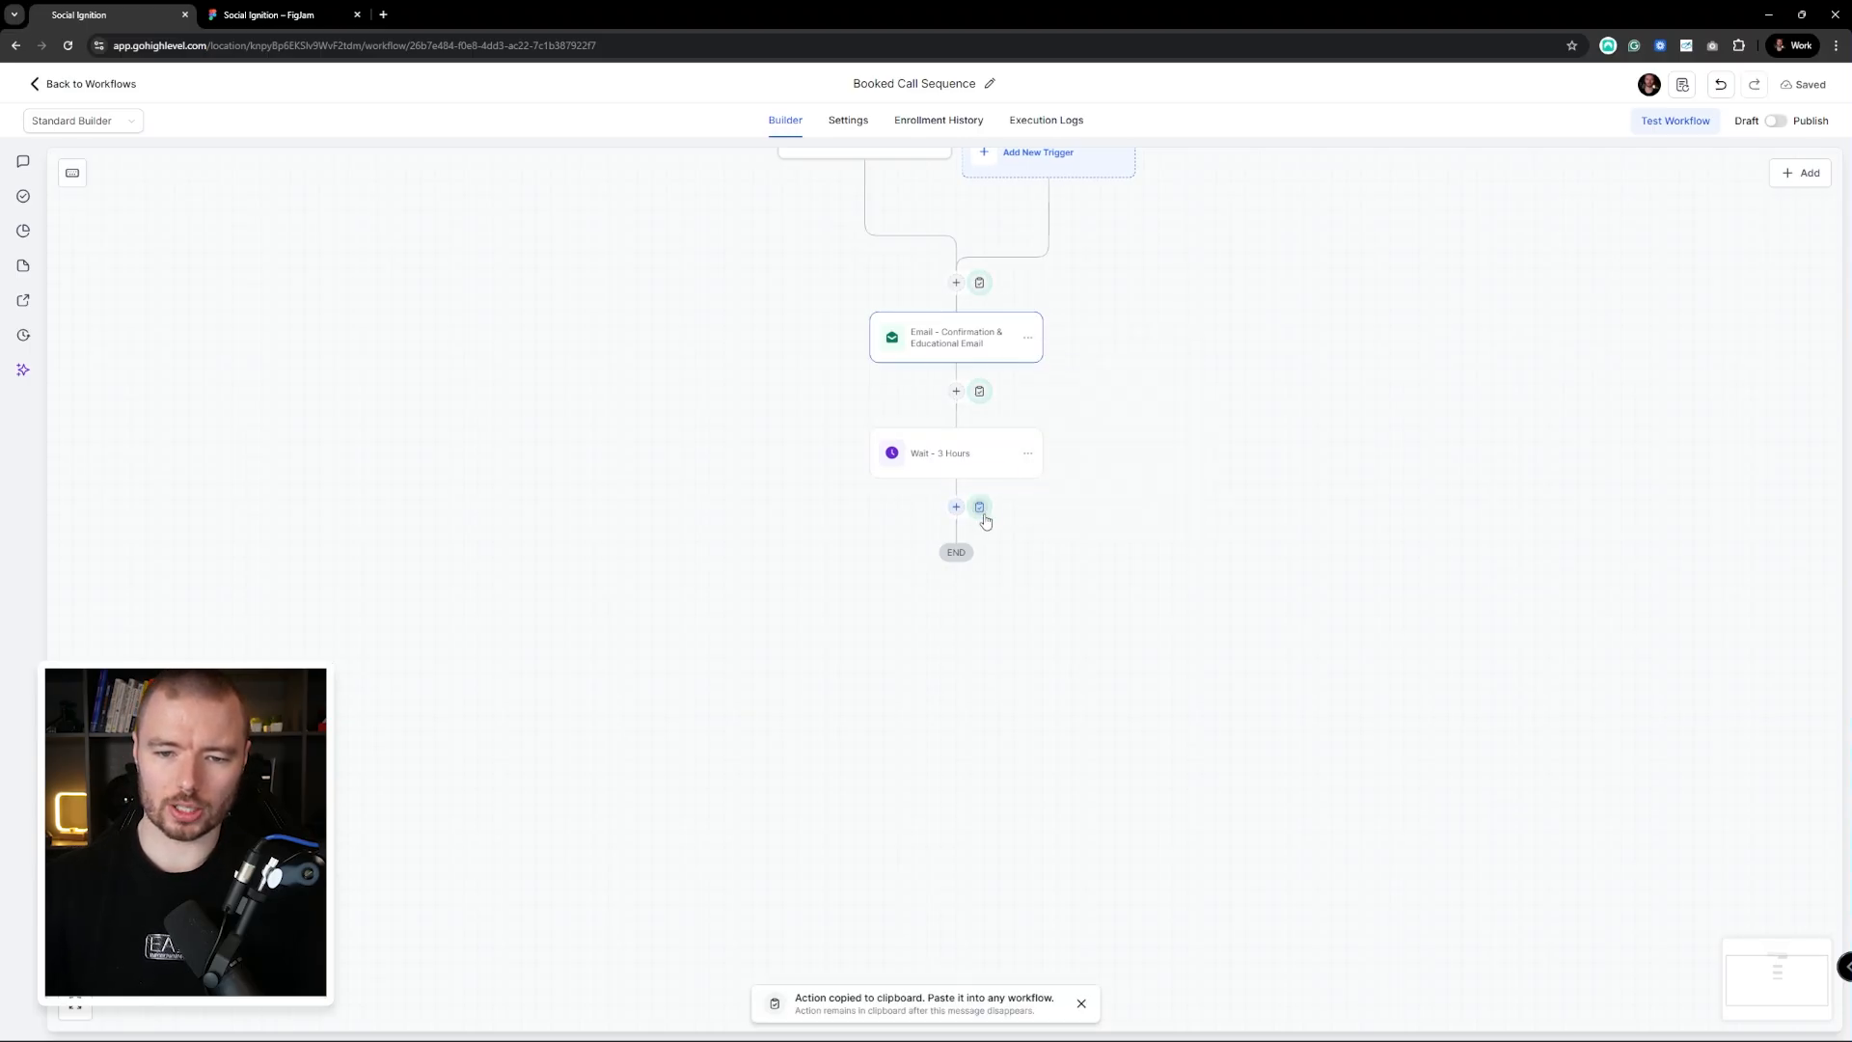
{"action": "left_click", "coordinate": [979, 508]}
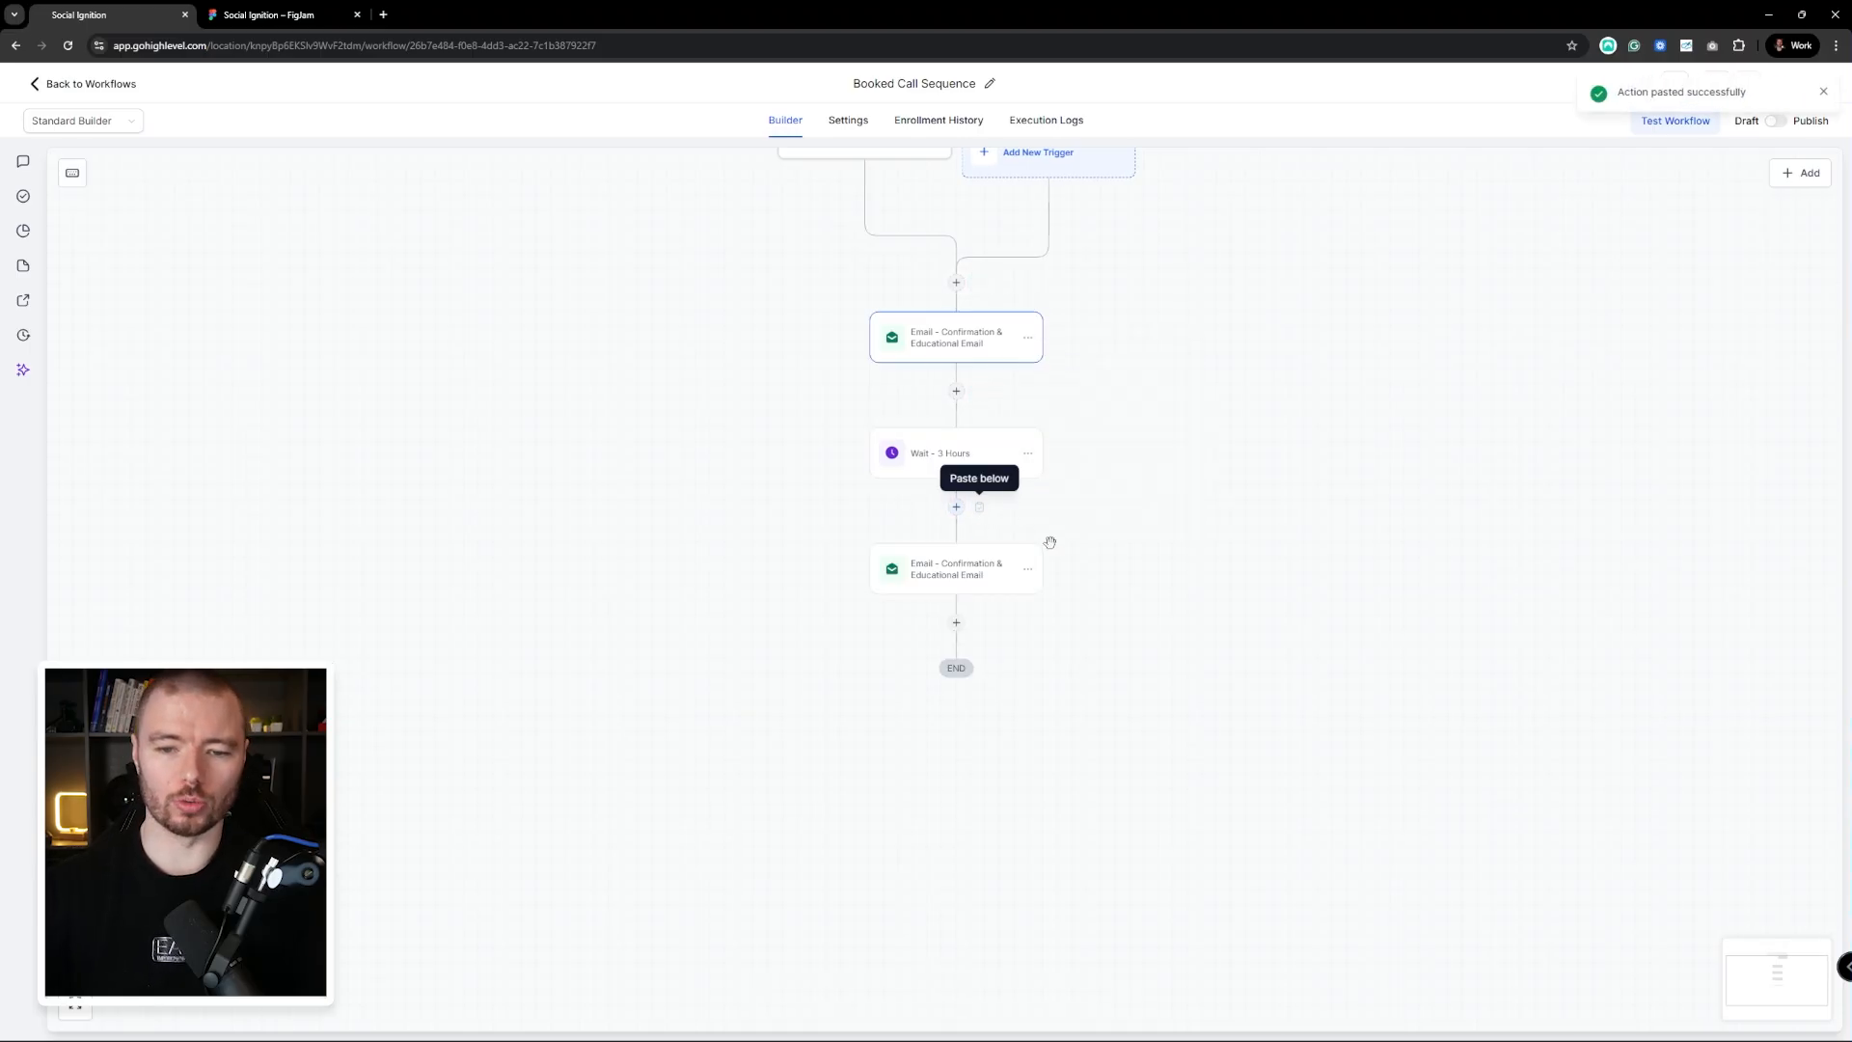
{"action": "left_click", "coordinate": [922, 578]}
{"action": "left_click", "coordinate": [1679, 285]}
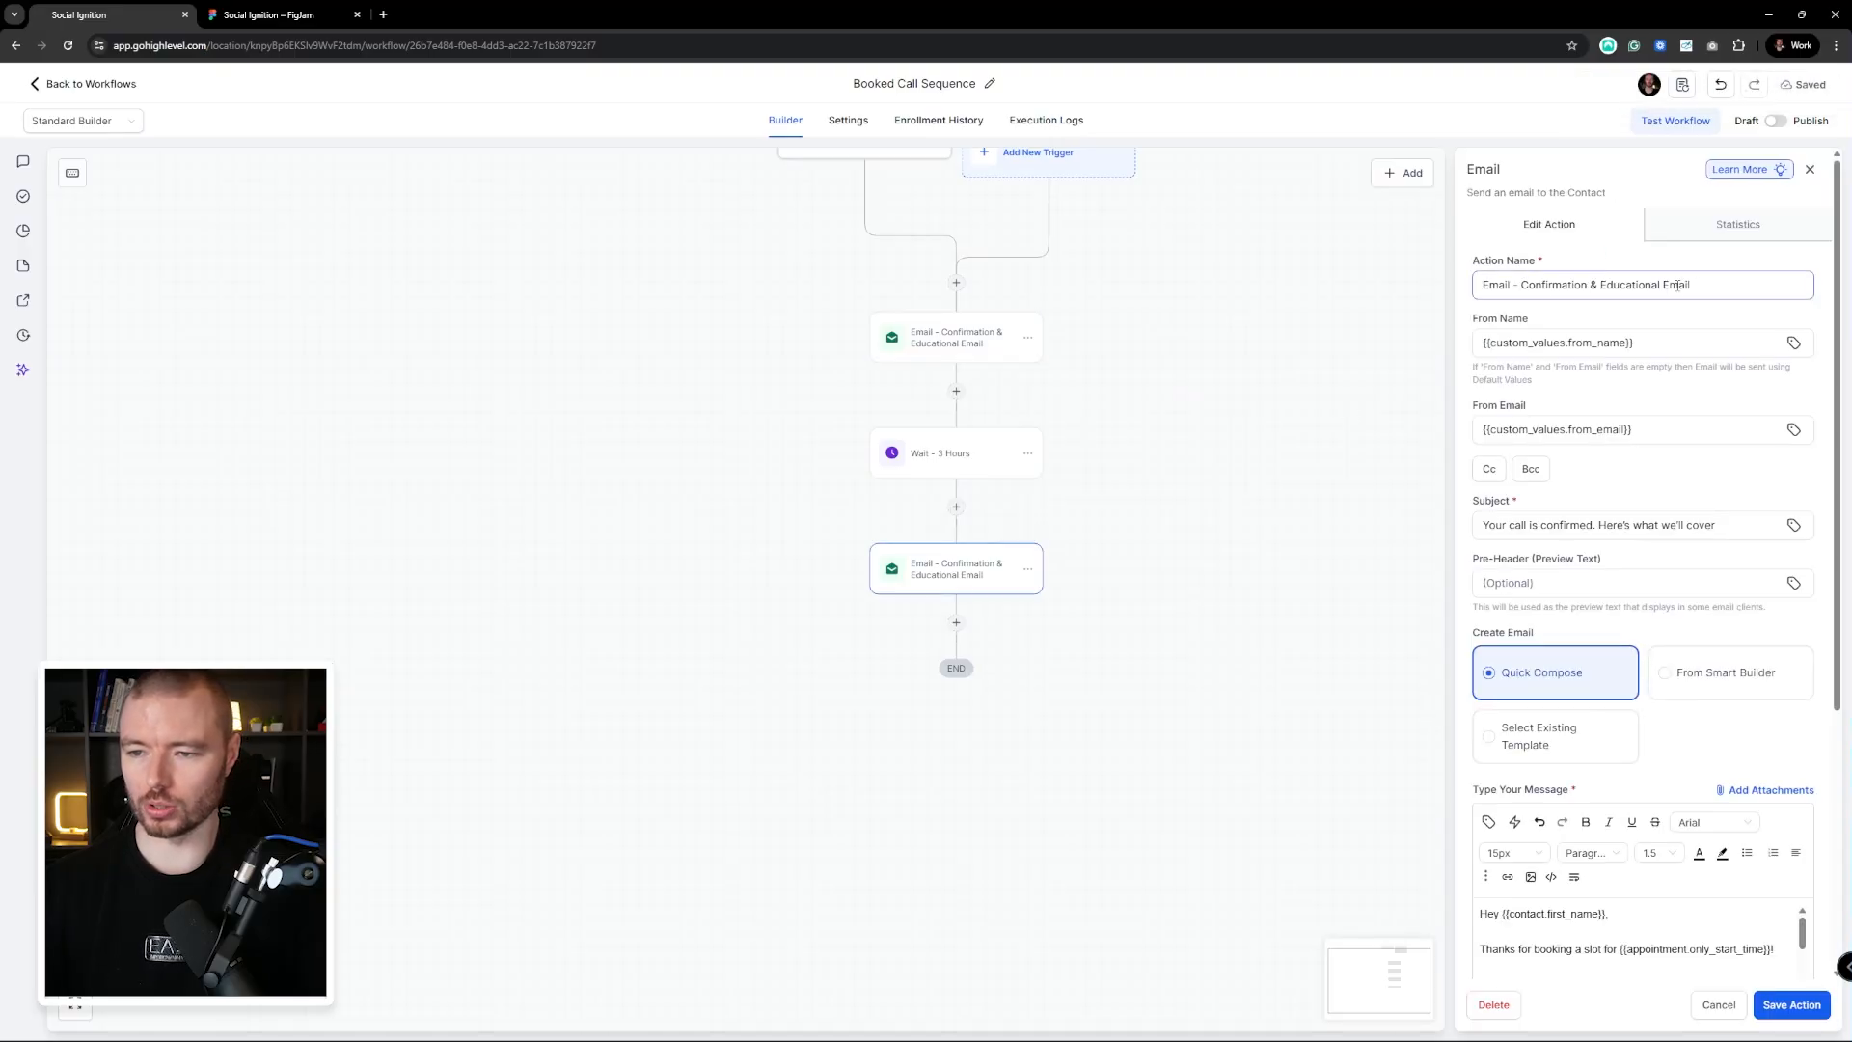
{"action": "left_click_drag", "start_coordinate": [1662, 285], "coordinate": [1521, 285]}
Rename the copy 'Email - Proof Email', replace its body with the client-video text, and save
{"action": "type", "text": "Proof"}
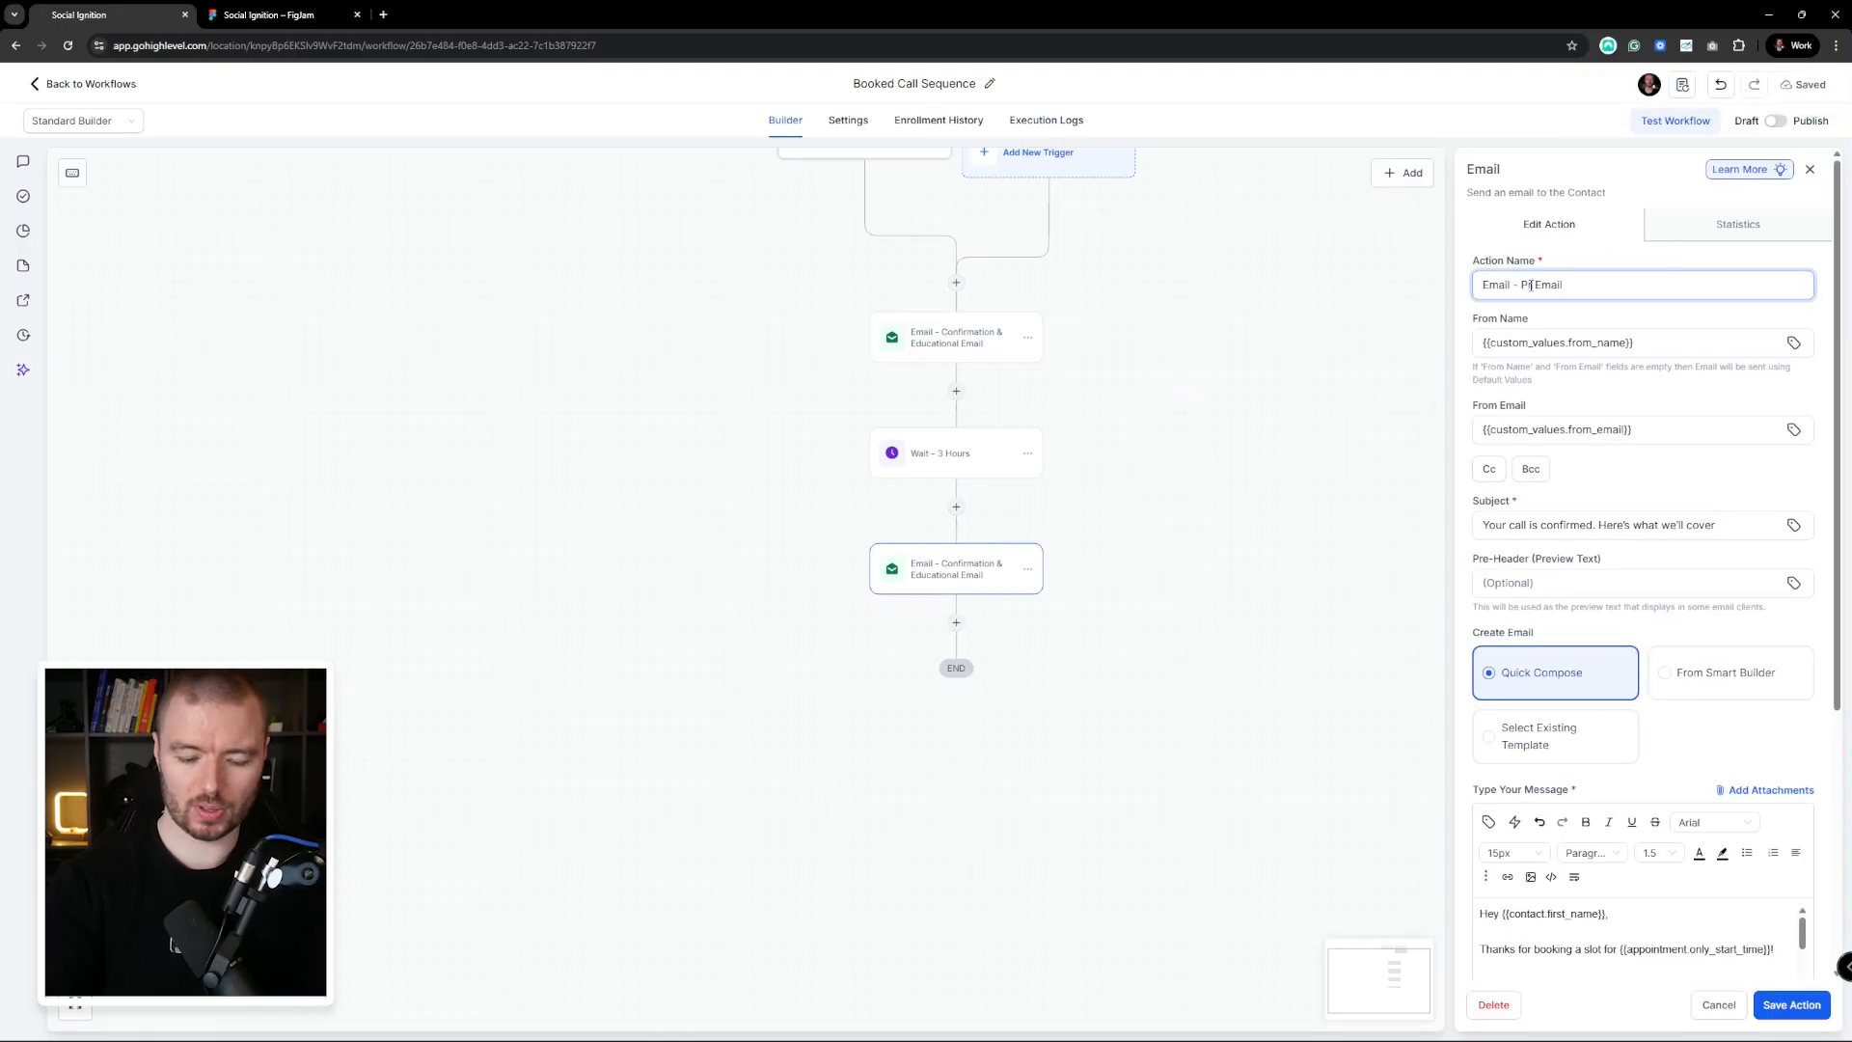
{"action": "left_click", "coordinate": [1606, 248]}
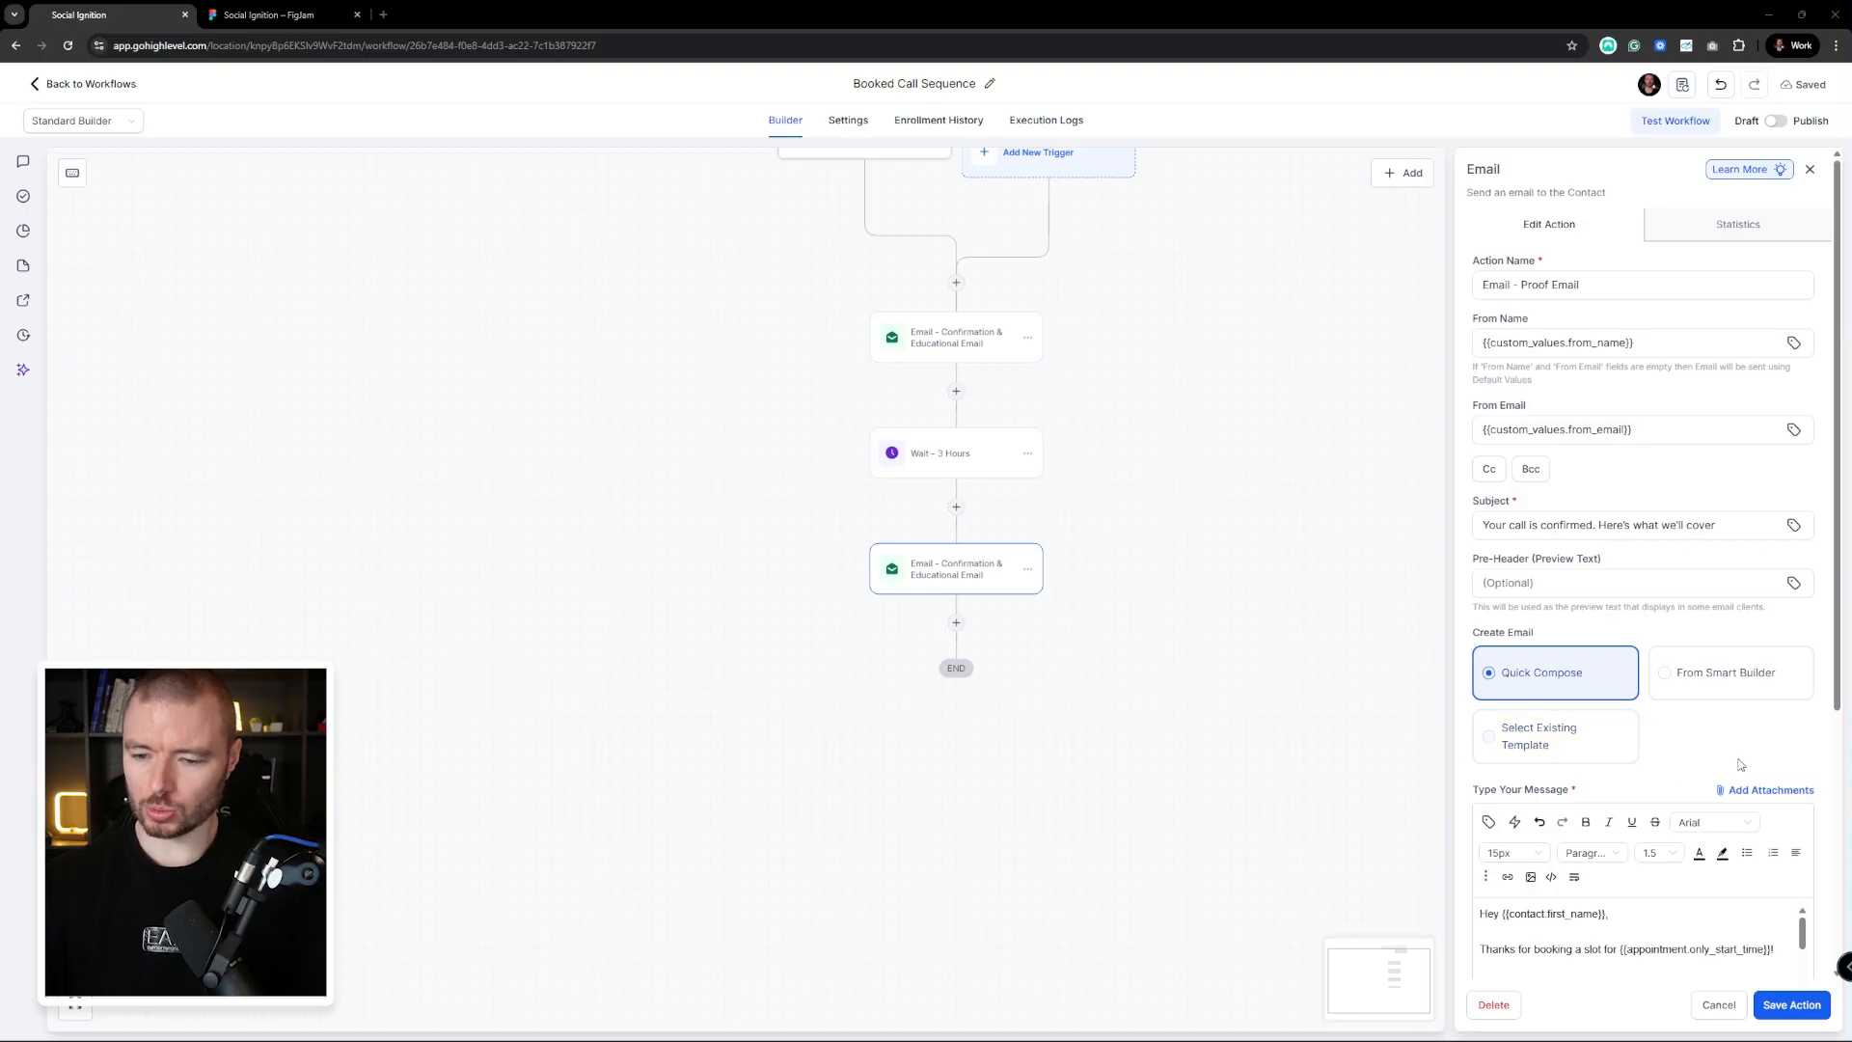
{"action": "scroll", "coordinate": [1566, 756], "scroll_direction": "down", "scroll_amount": 3}
{"action": "left_click_drag", "start_coordinate": [1481, 694], "coordinate": [1679, 824]}
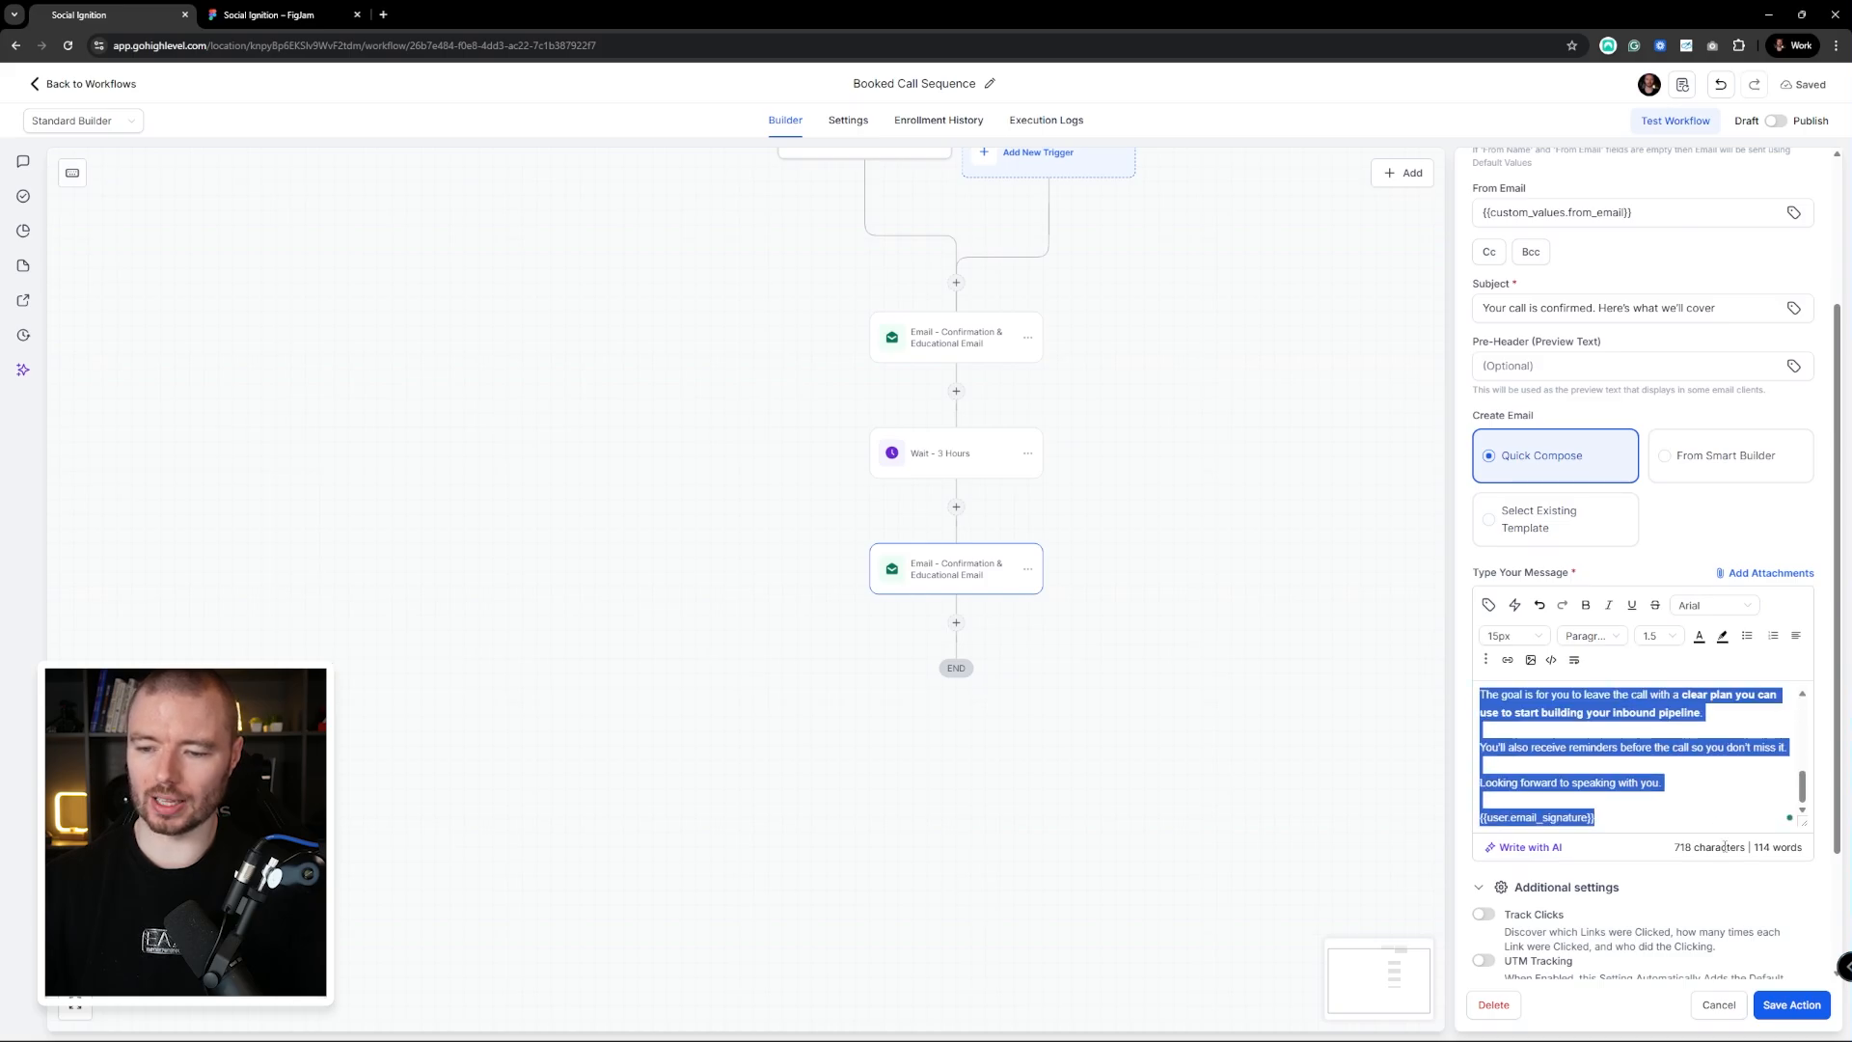
{"action": "key", "text": "ctrl+v"}
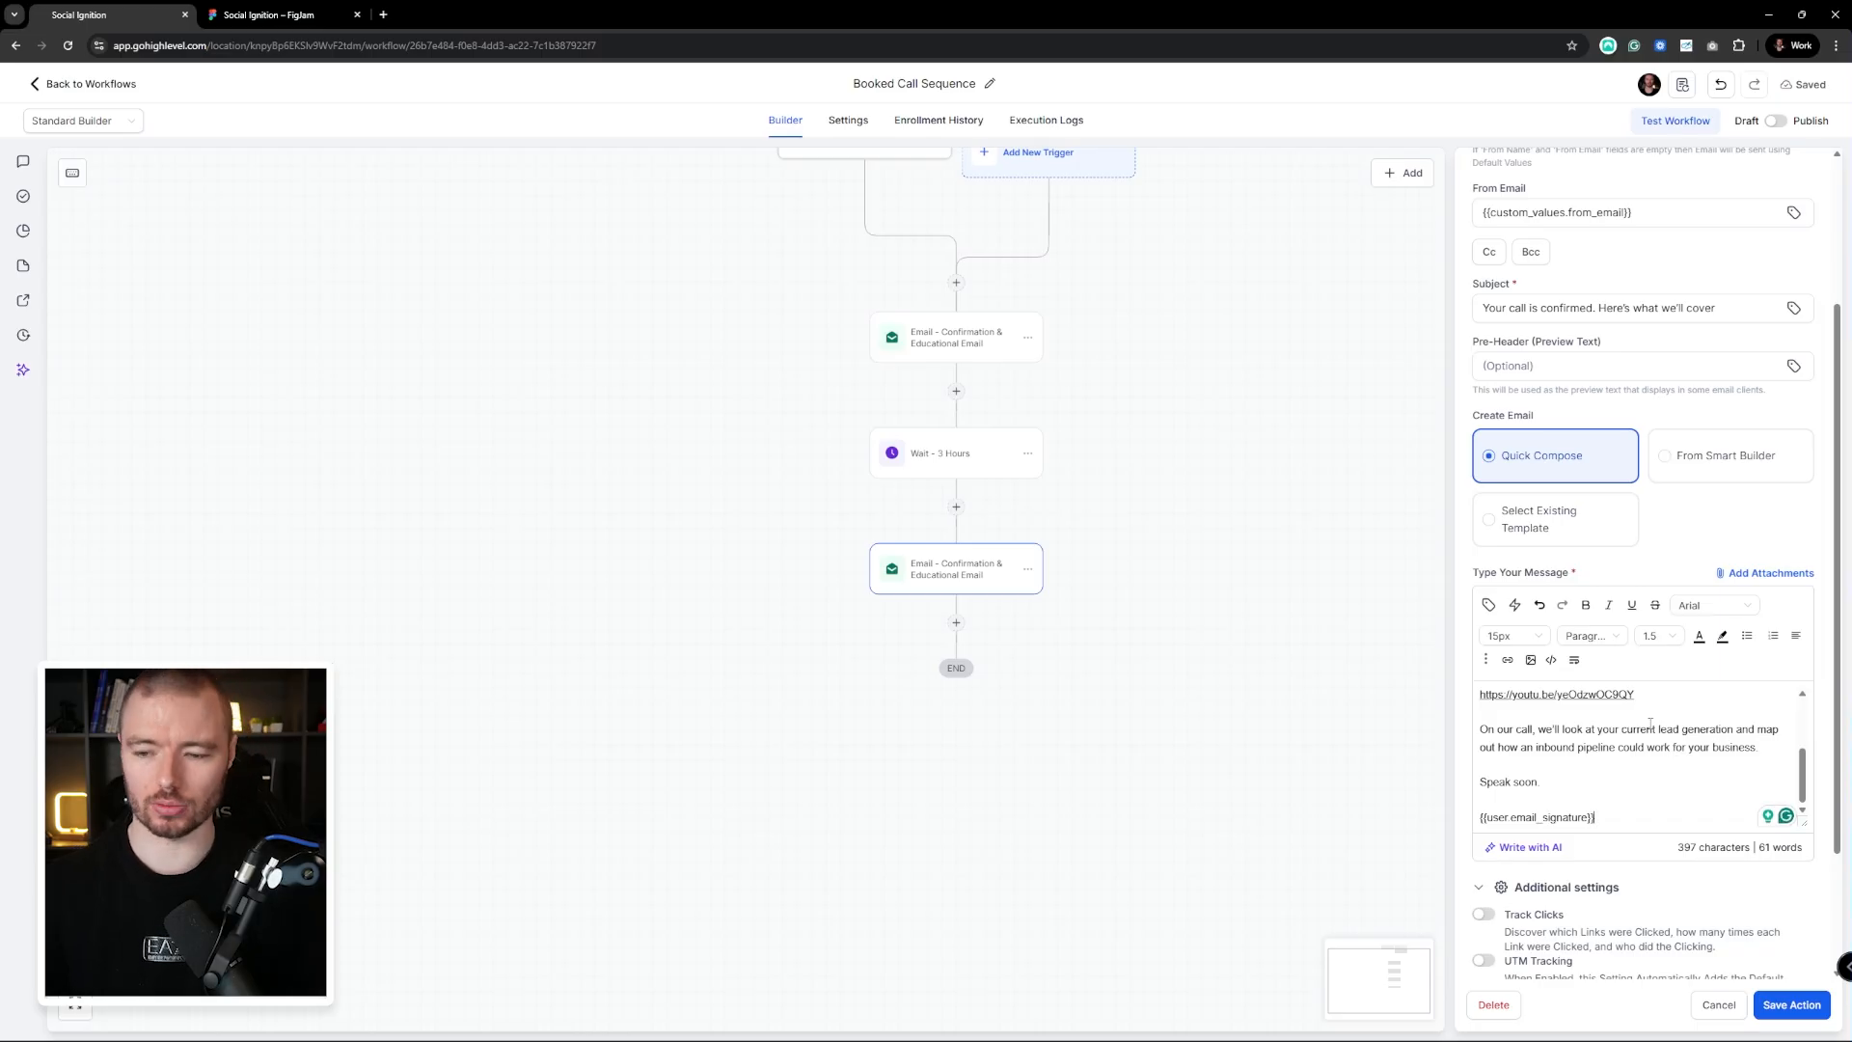
{"action": "scroll", "coordinate": [1650, 724], "scroll_direction": "up", "scroll_amount": 5}
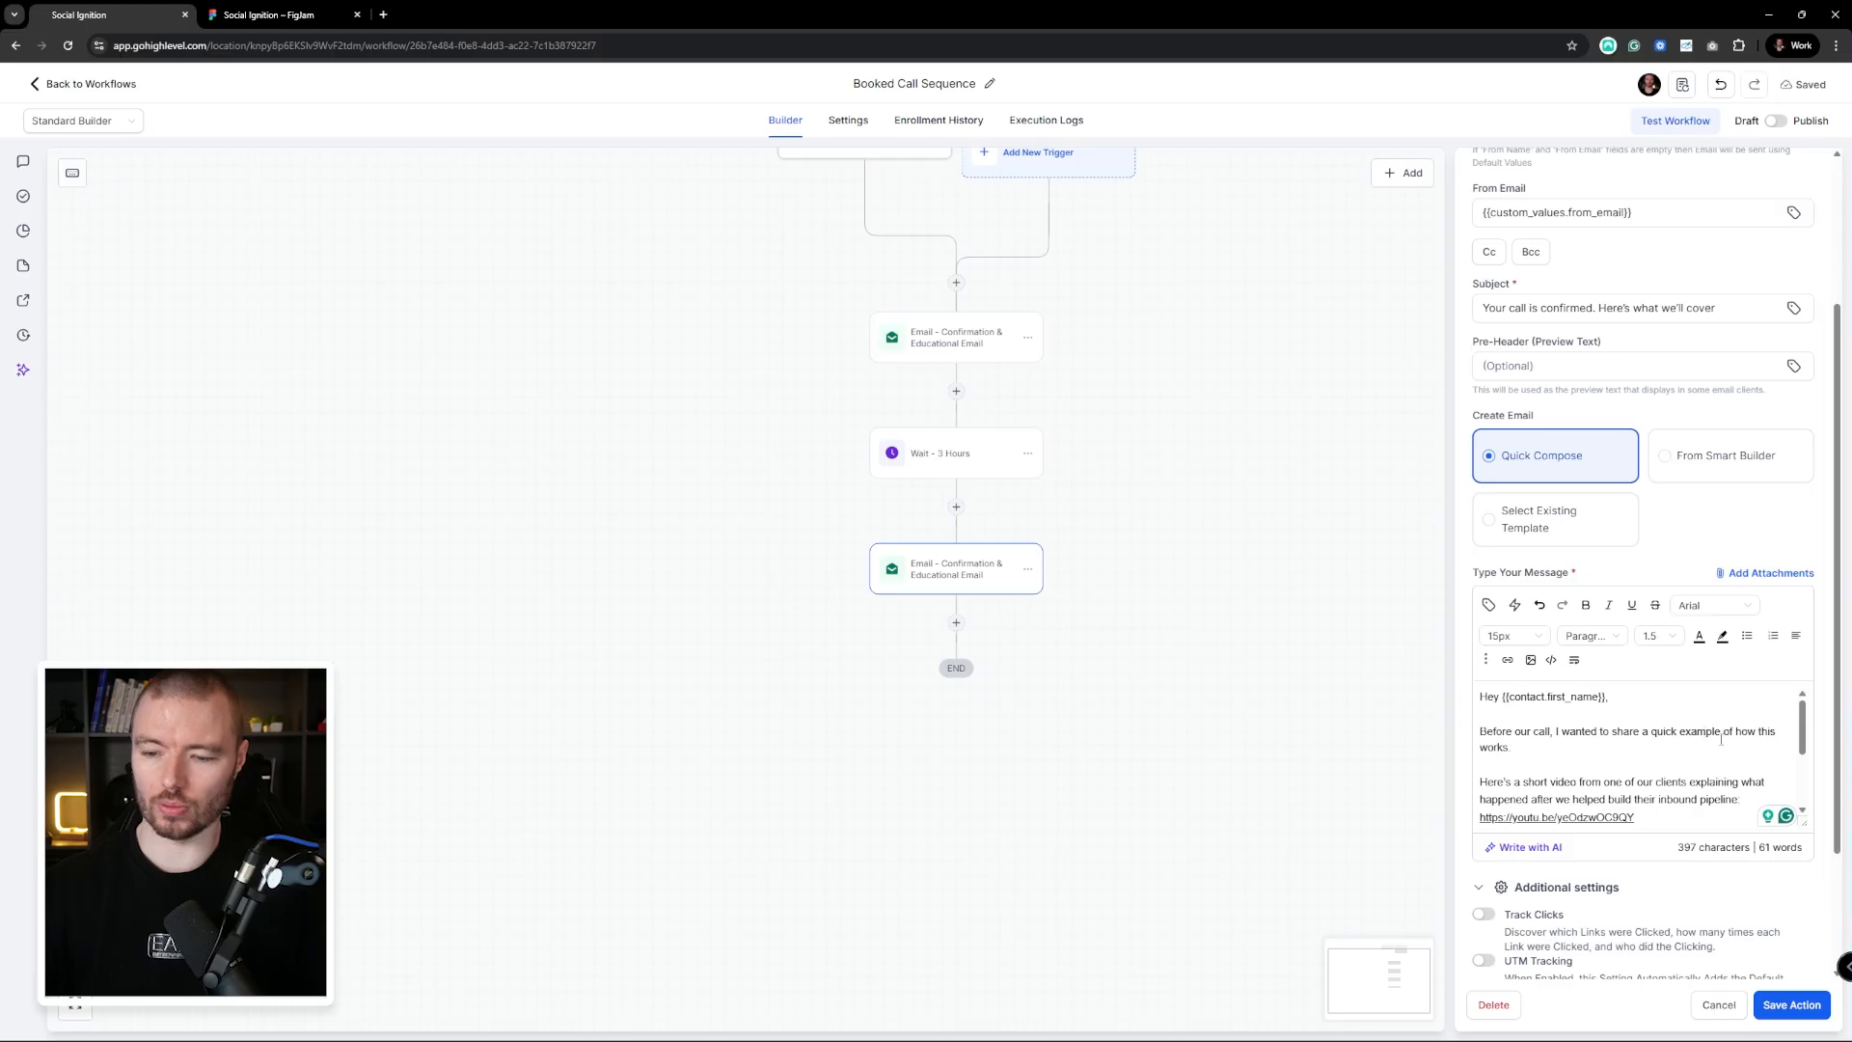
{"action": "scroll", "coordinate": [1720, 740], "scroll_direction": "down", "scroll_amount": 1}
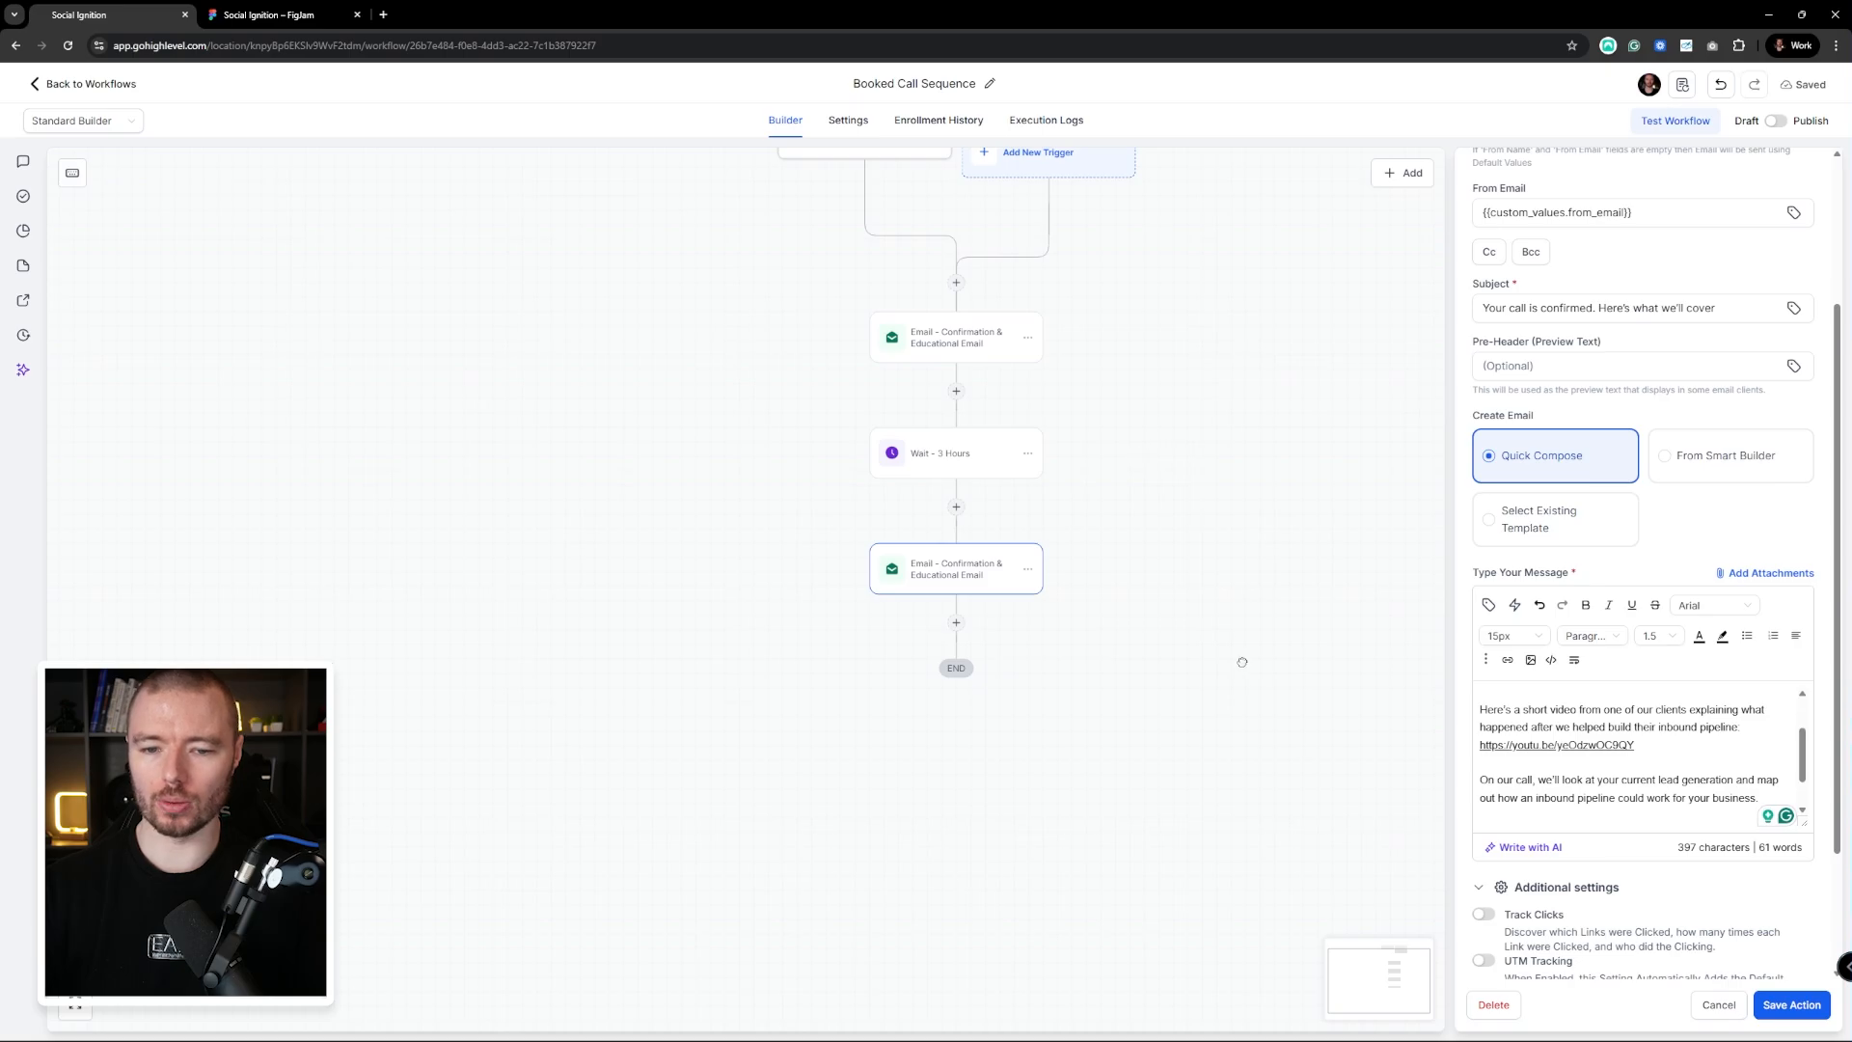
{"action": "left_click_drag", "start_coordinate": [1242, 662], "coordinate": [1174, 551]}
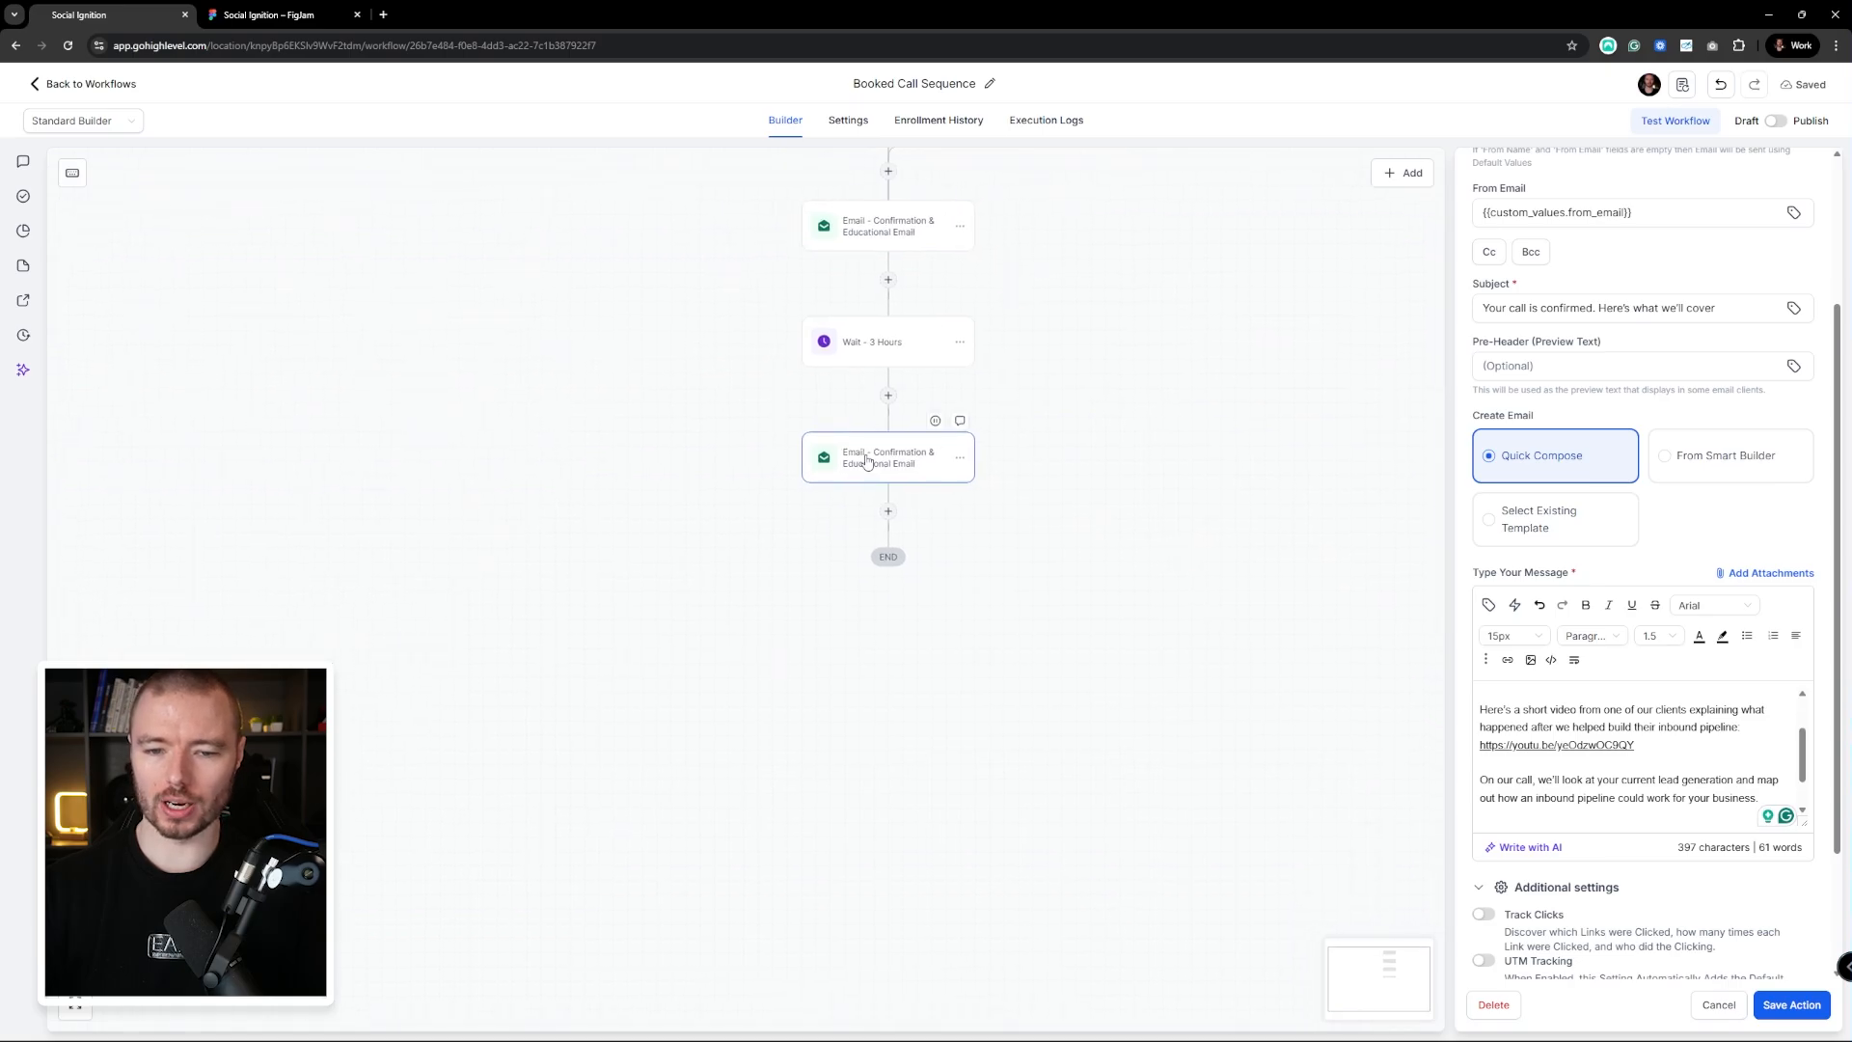
{"action": "left_click", "coordinate": [1791, 1005]}
Add a Wait for Event / Appointment time, 24 hours before, and save it
{"action": "left_click_drag", "start_coordinate": [1276, 507], "coordinate": [1358, 610]}
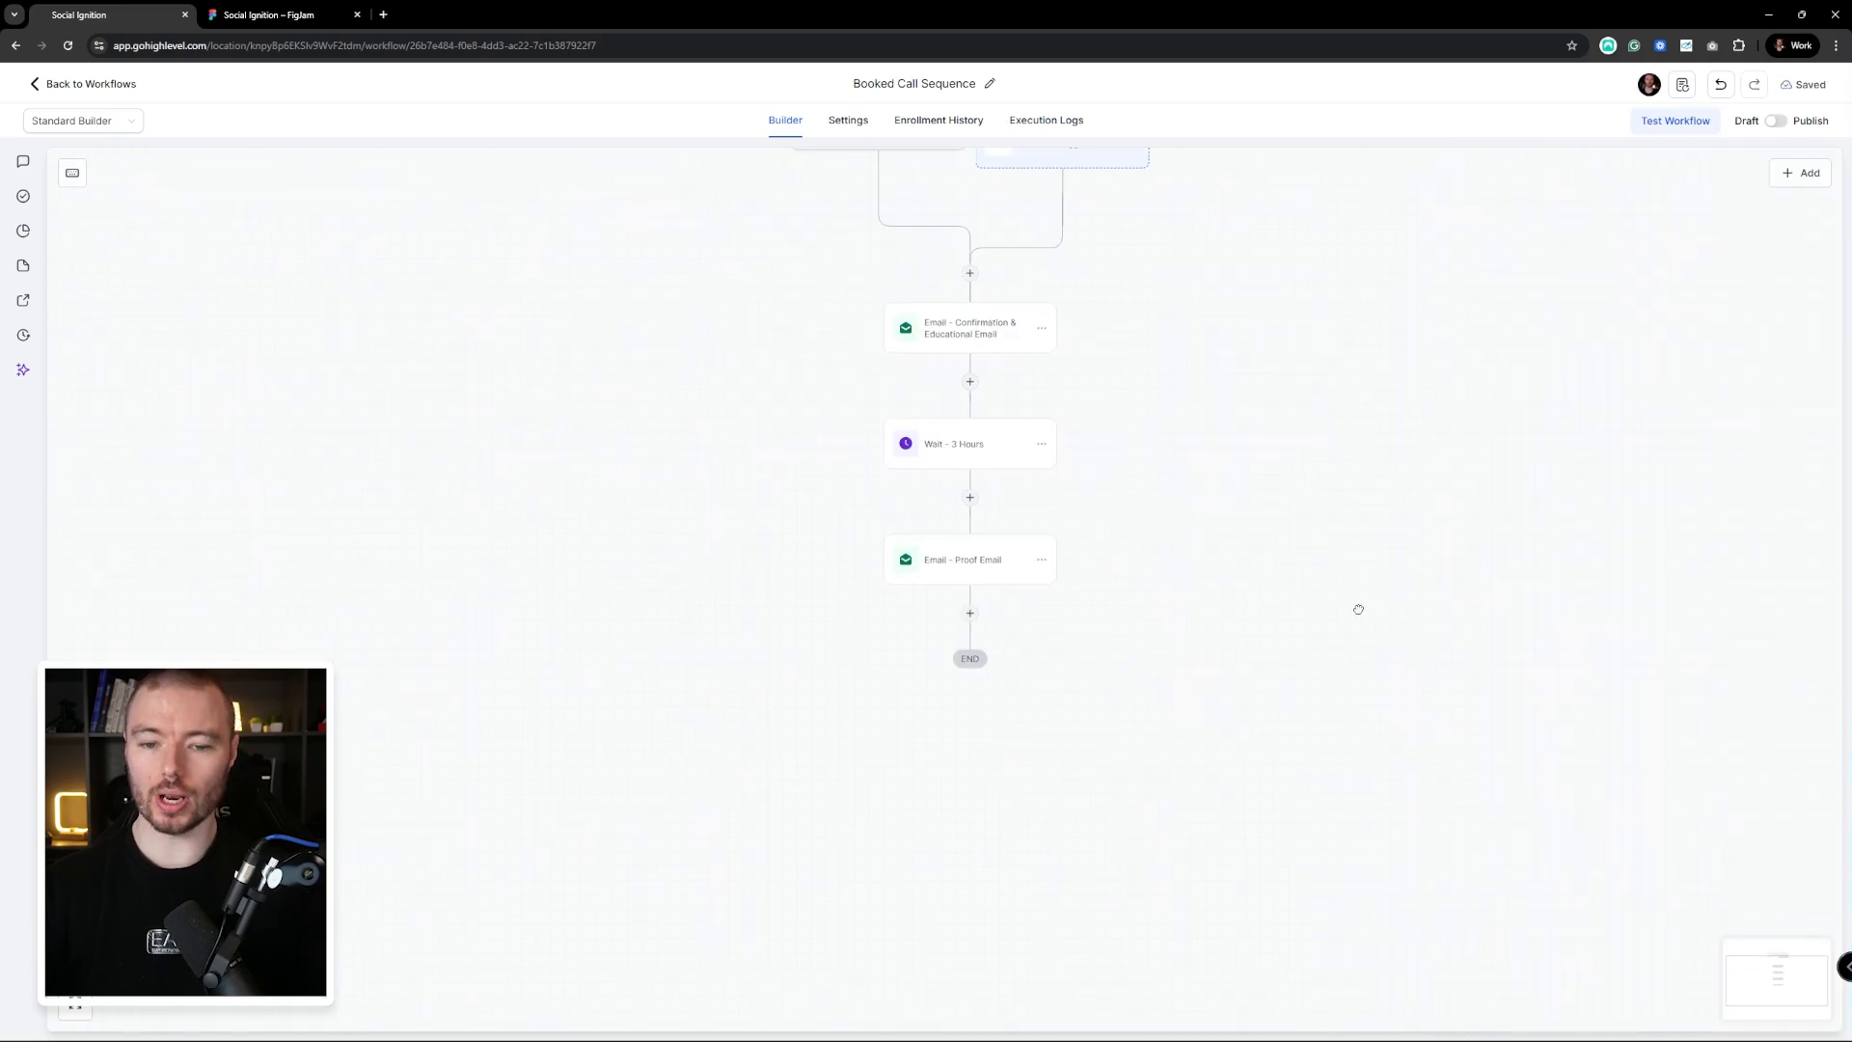
{"action": "left_click", "coordinate": [963, 570]}
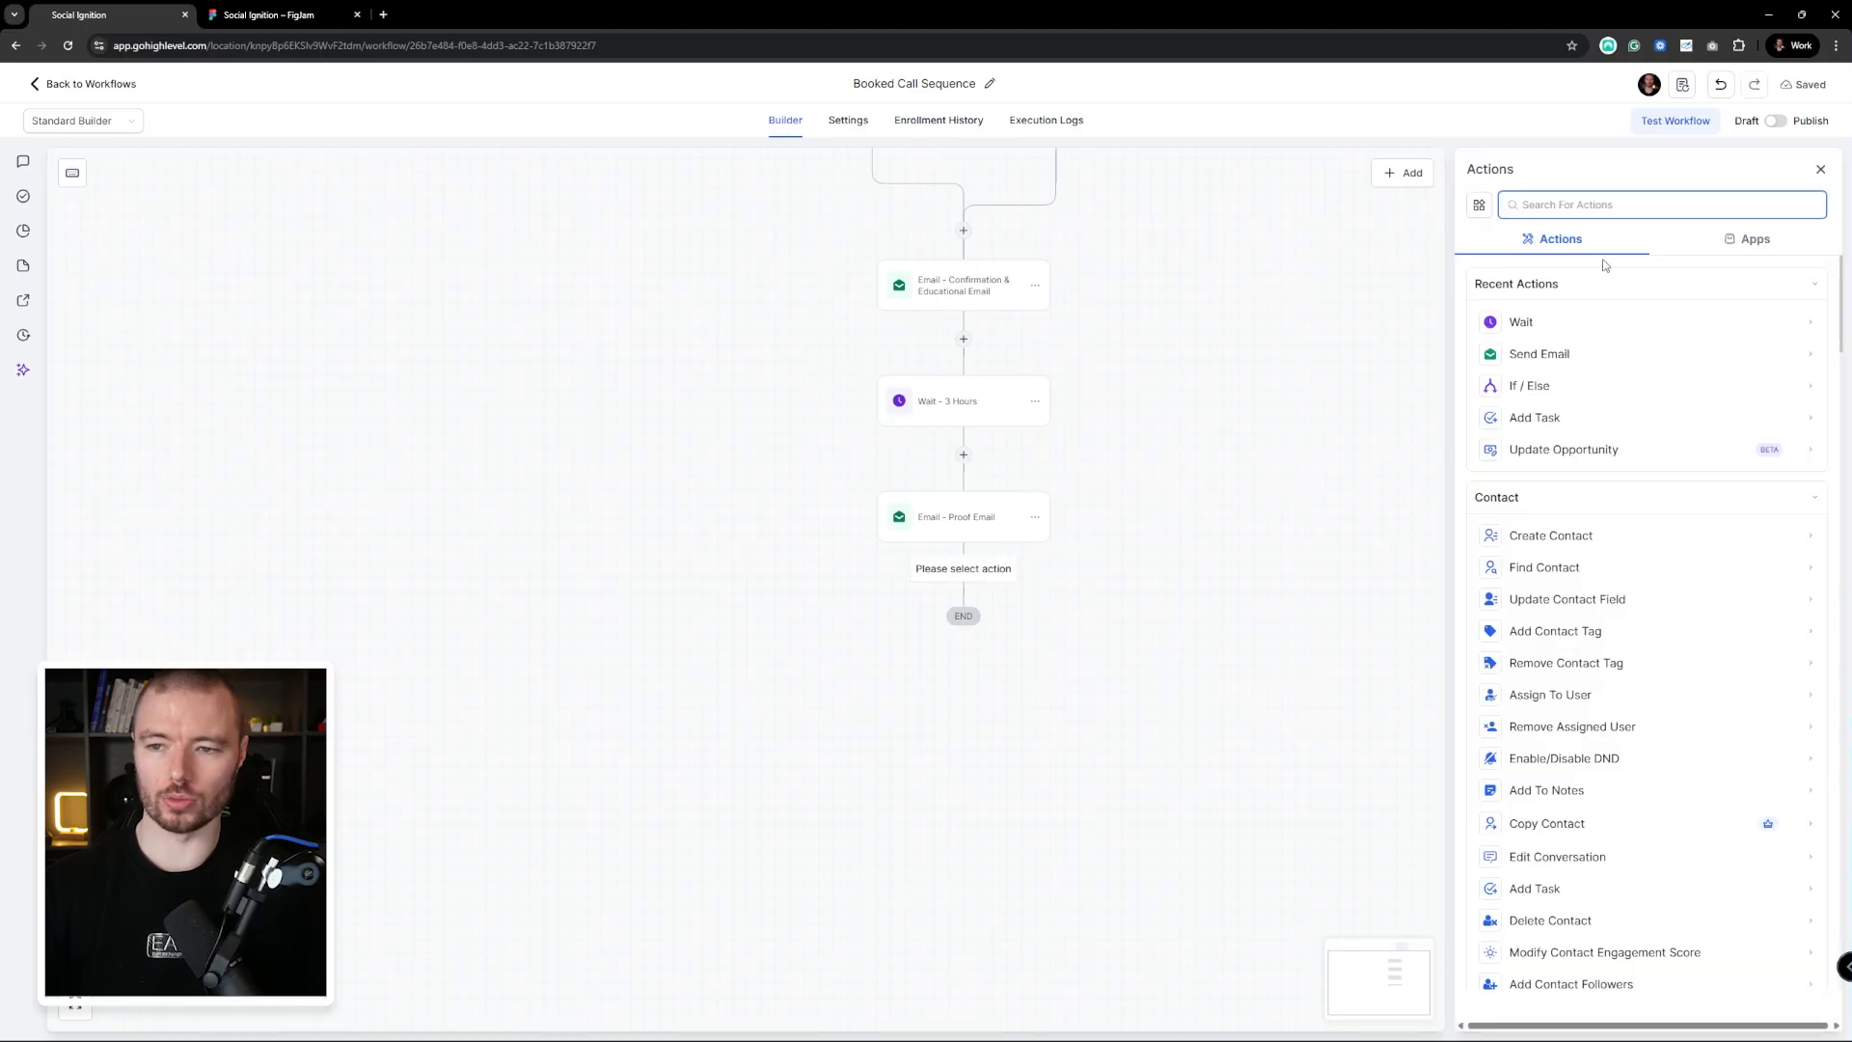
{"action": "left_click", "coordinate": [1570, 320]}
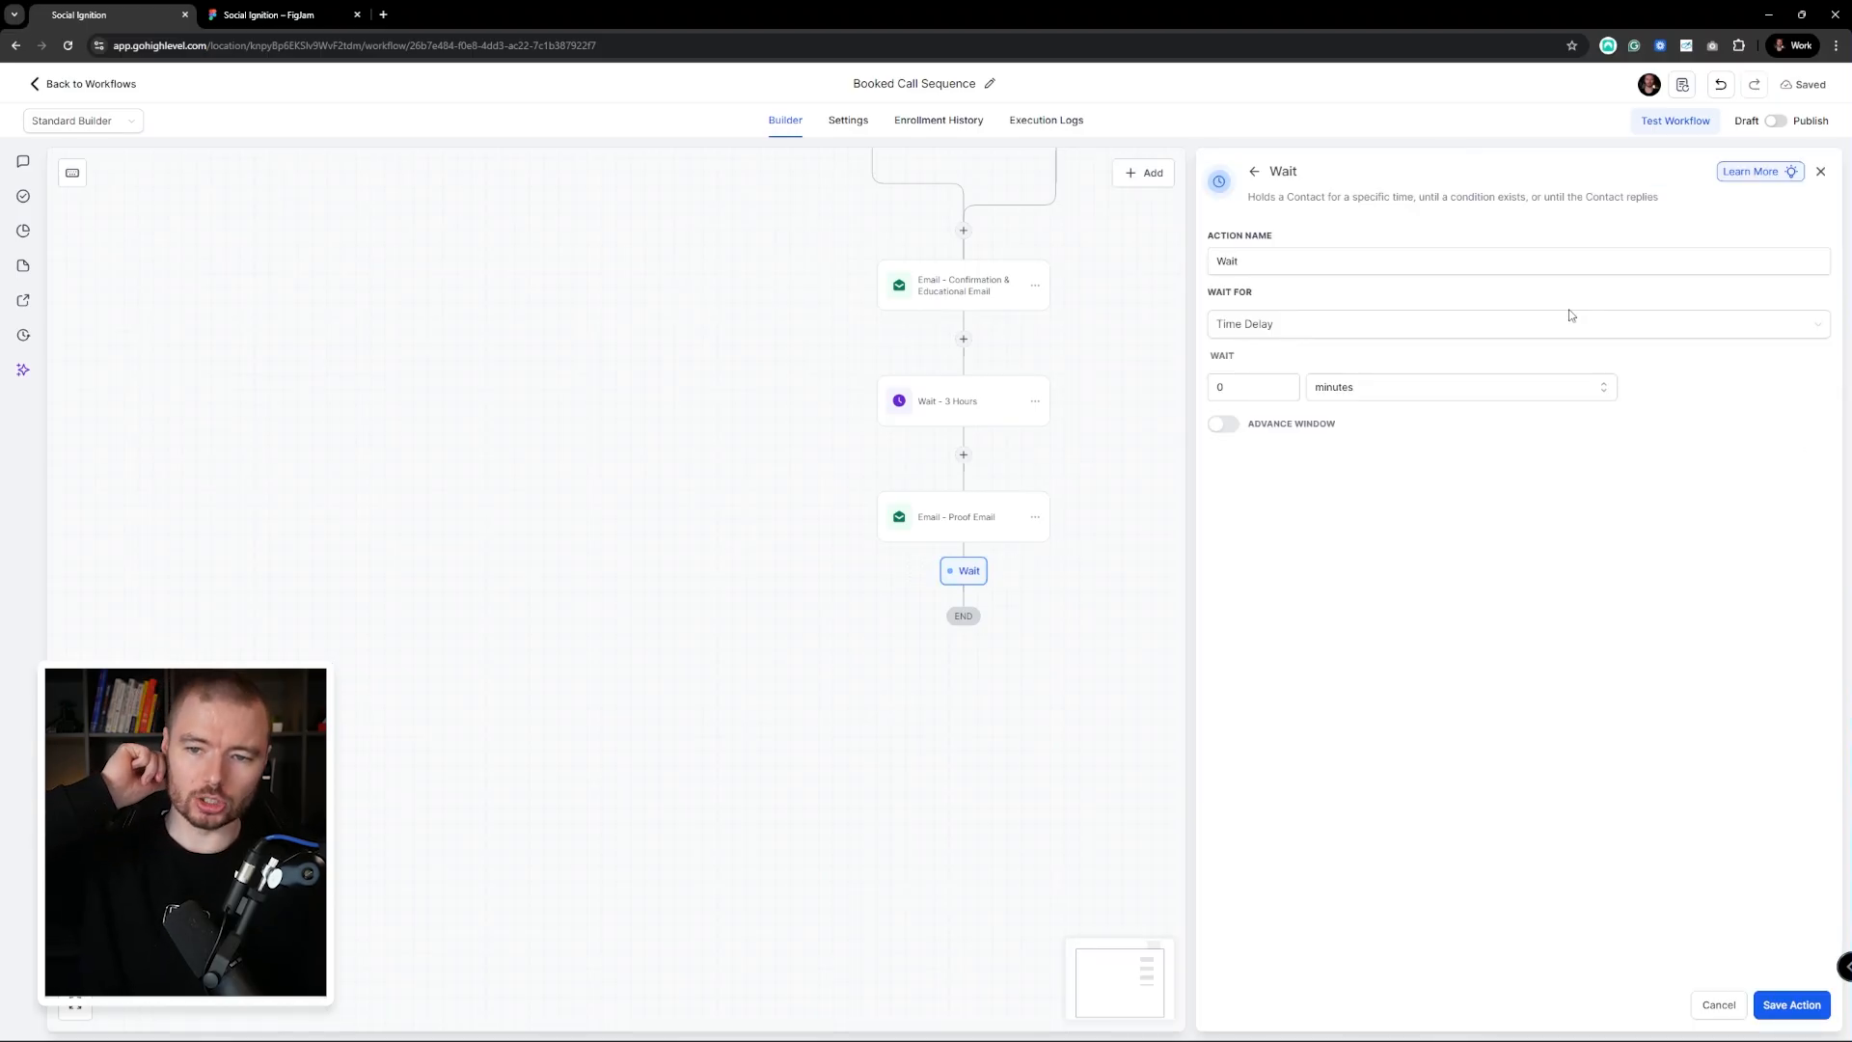
{"action": "left_click", "coordinate": [1396, 321]}
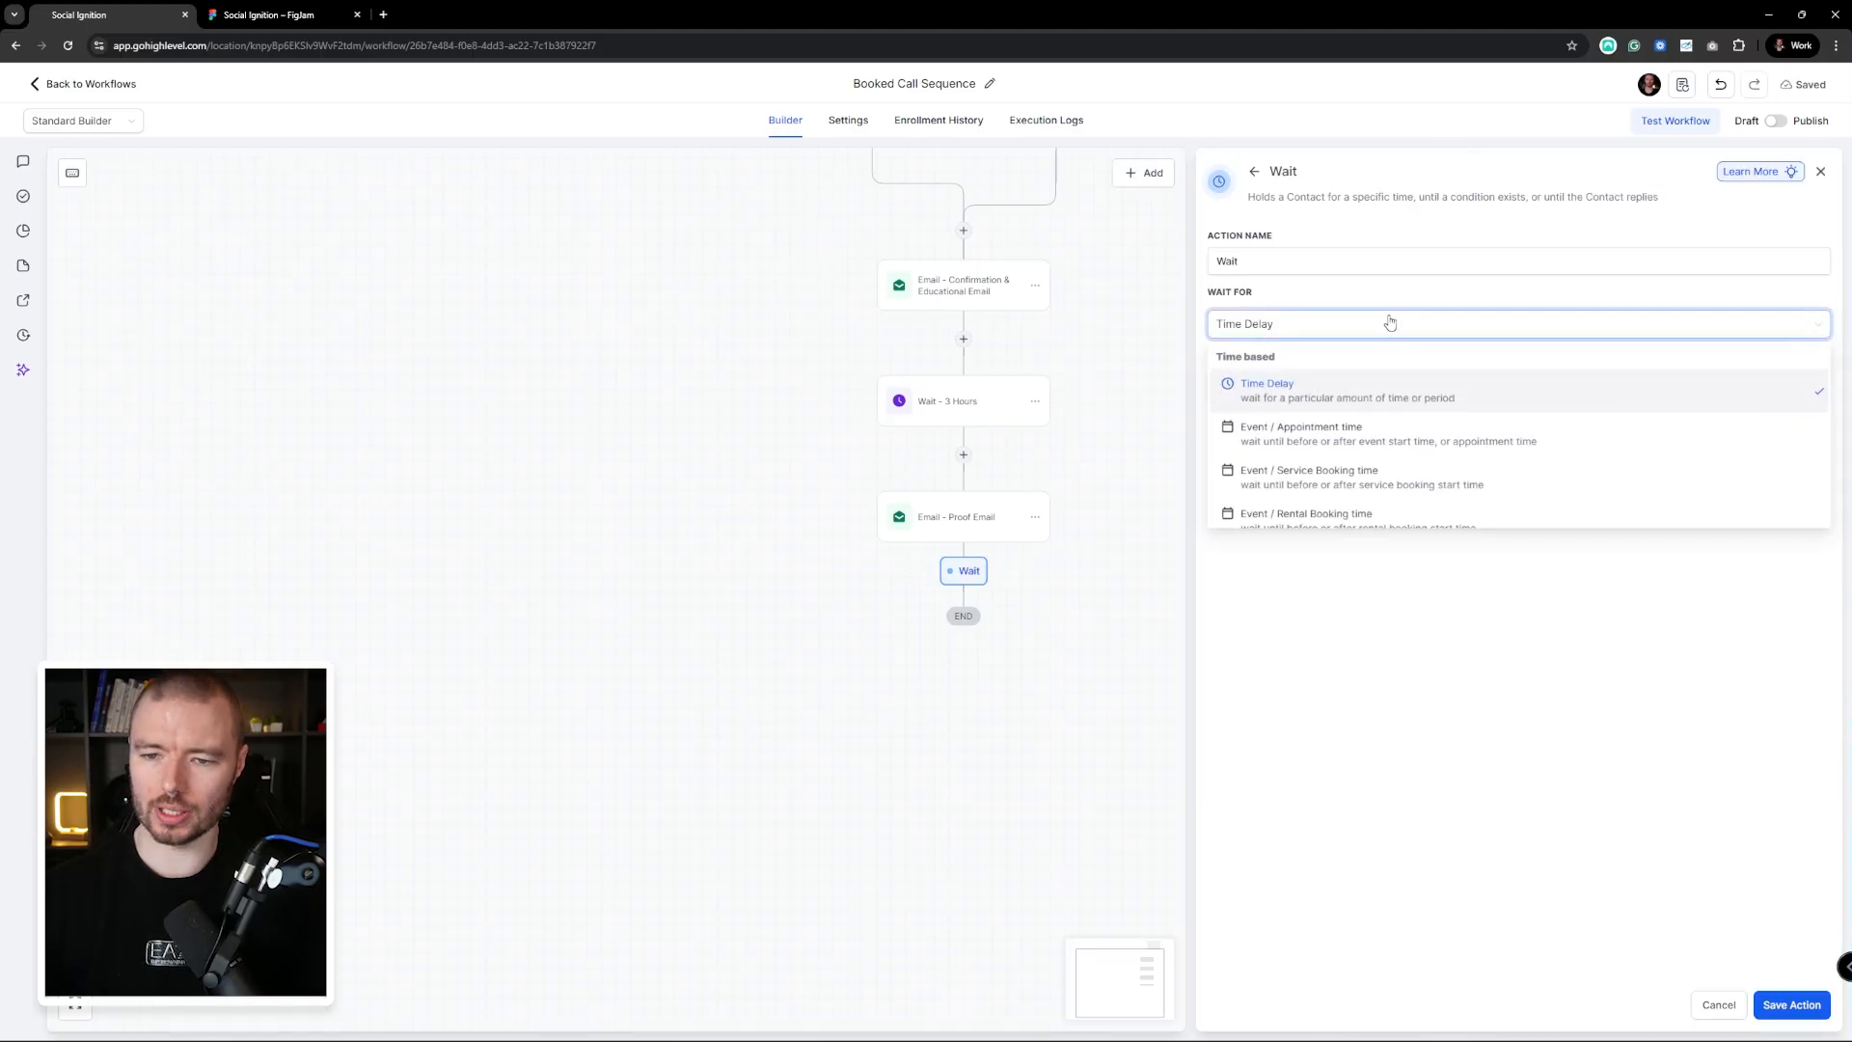
{"action": "left_click", "coordinate": [1354, 434]}
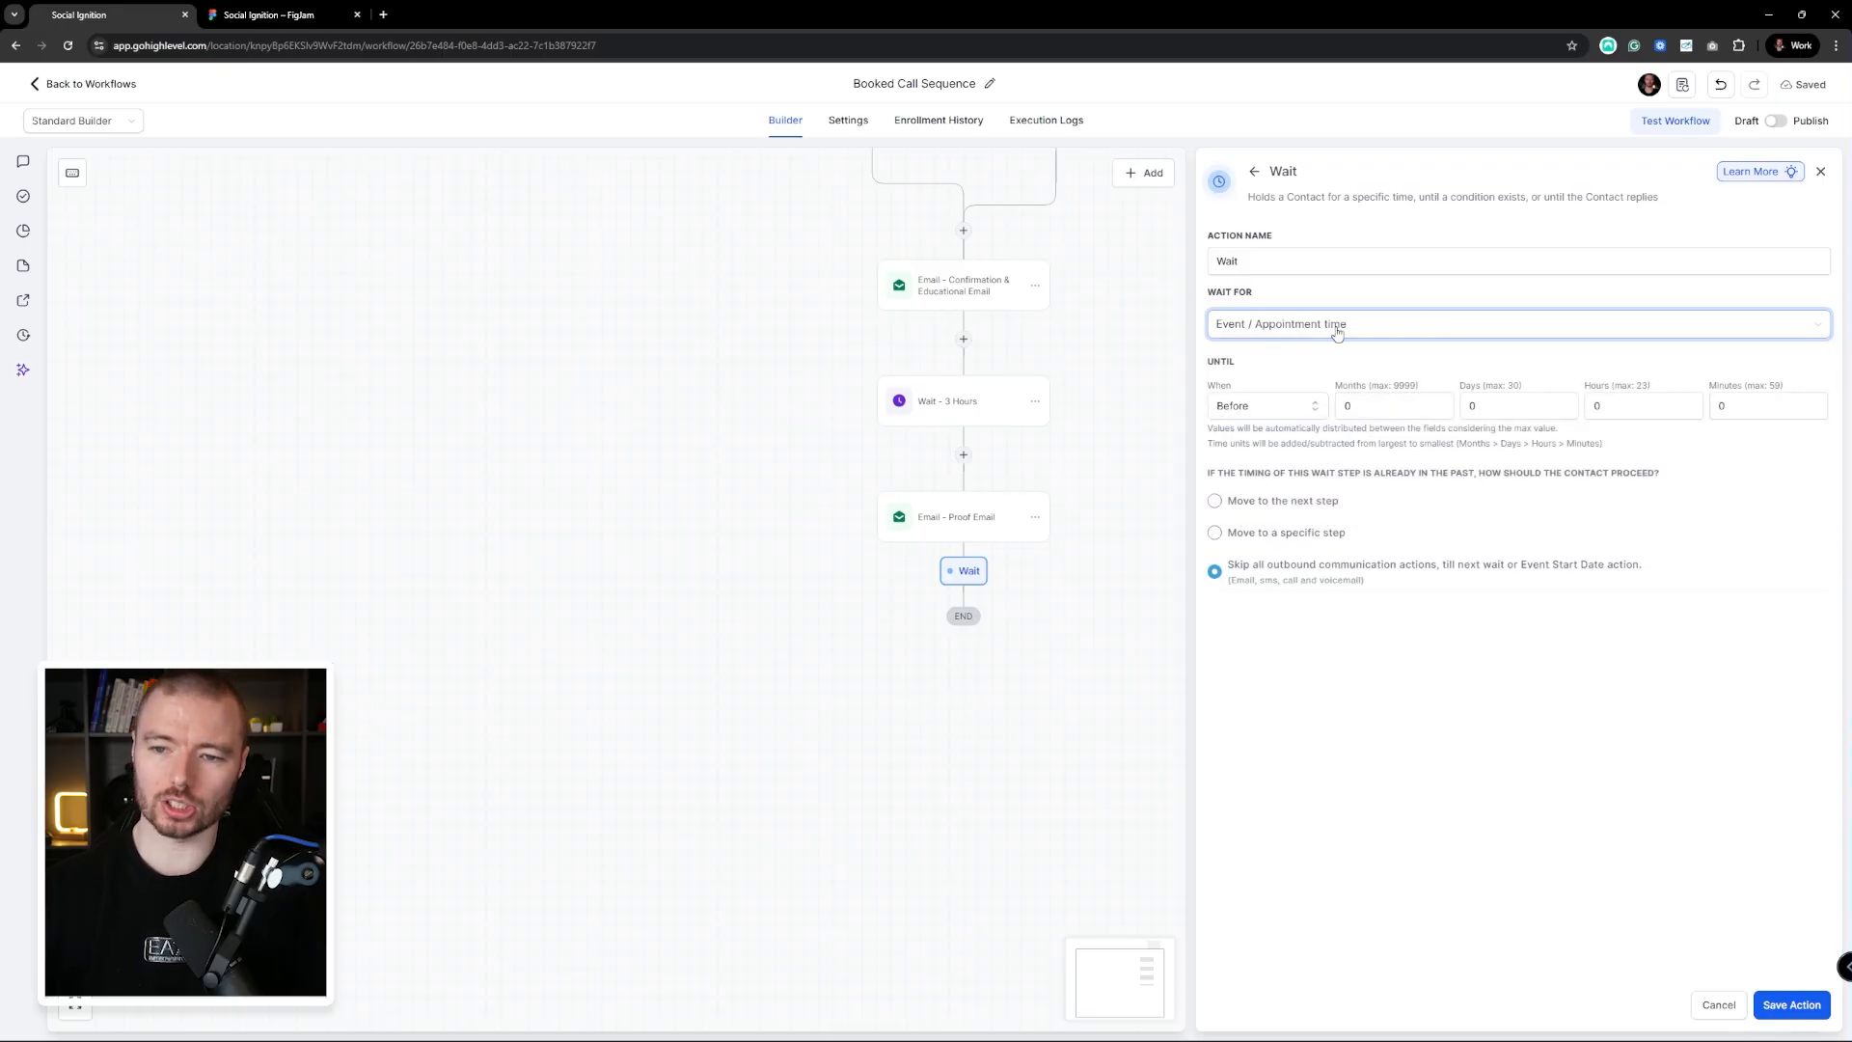
{"action": "left_click", "coordinate": [1232, 407]}
{"action": "left_click", "coordinate": [1369, 408]}
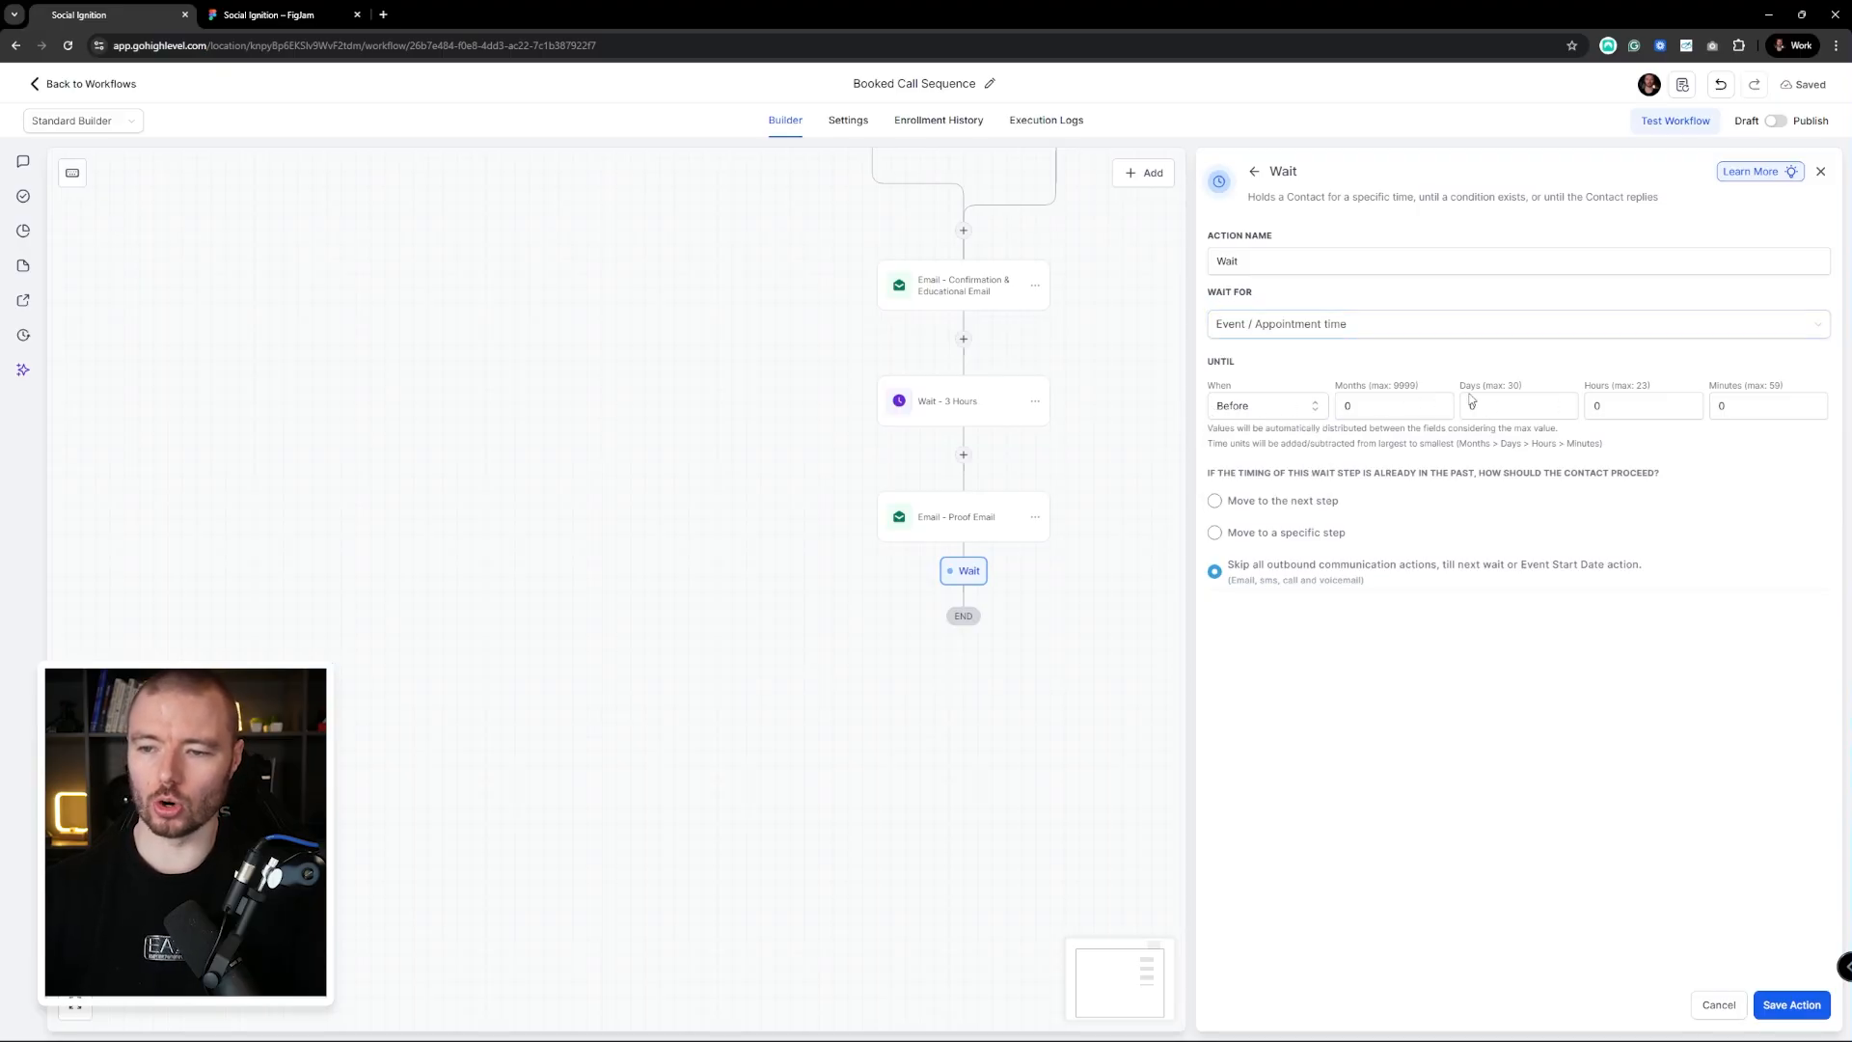
{"action": "left_click_drag", "start_coordinate": [1605, 406], "coordinate": [1580, 406]}
{"action": "type", "text": "24"}
{"action": "left_click", "coordinate": [1567, 731]}
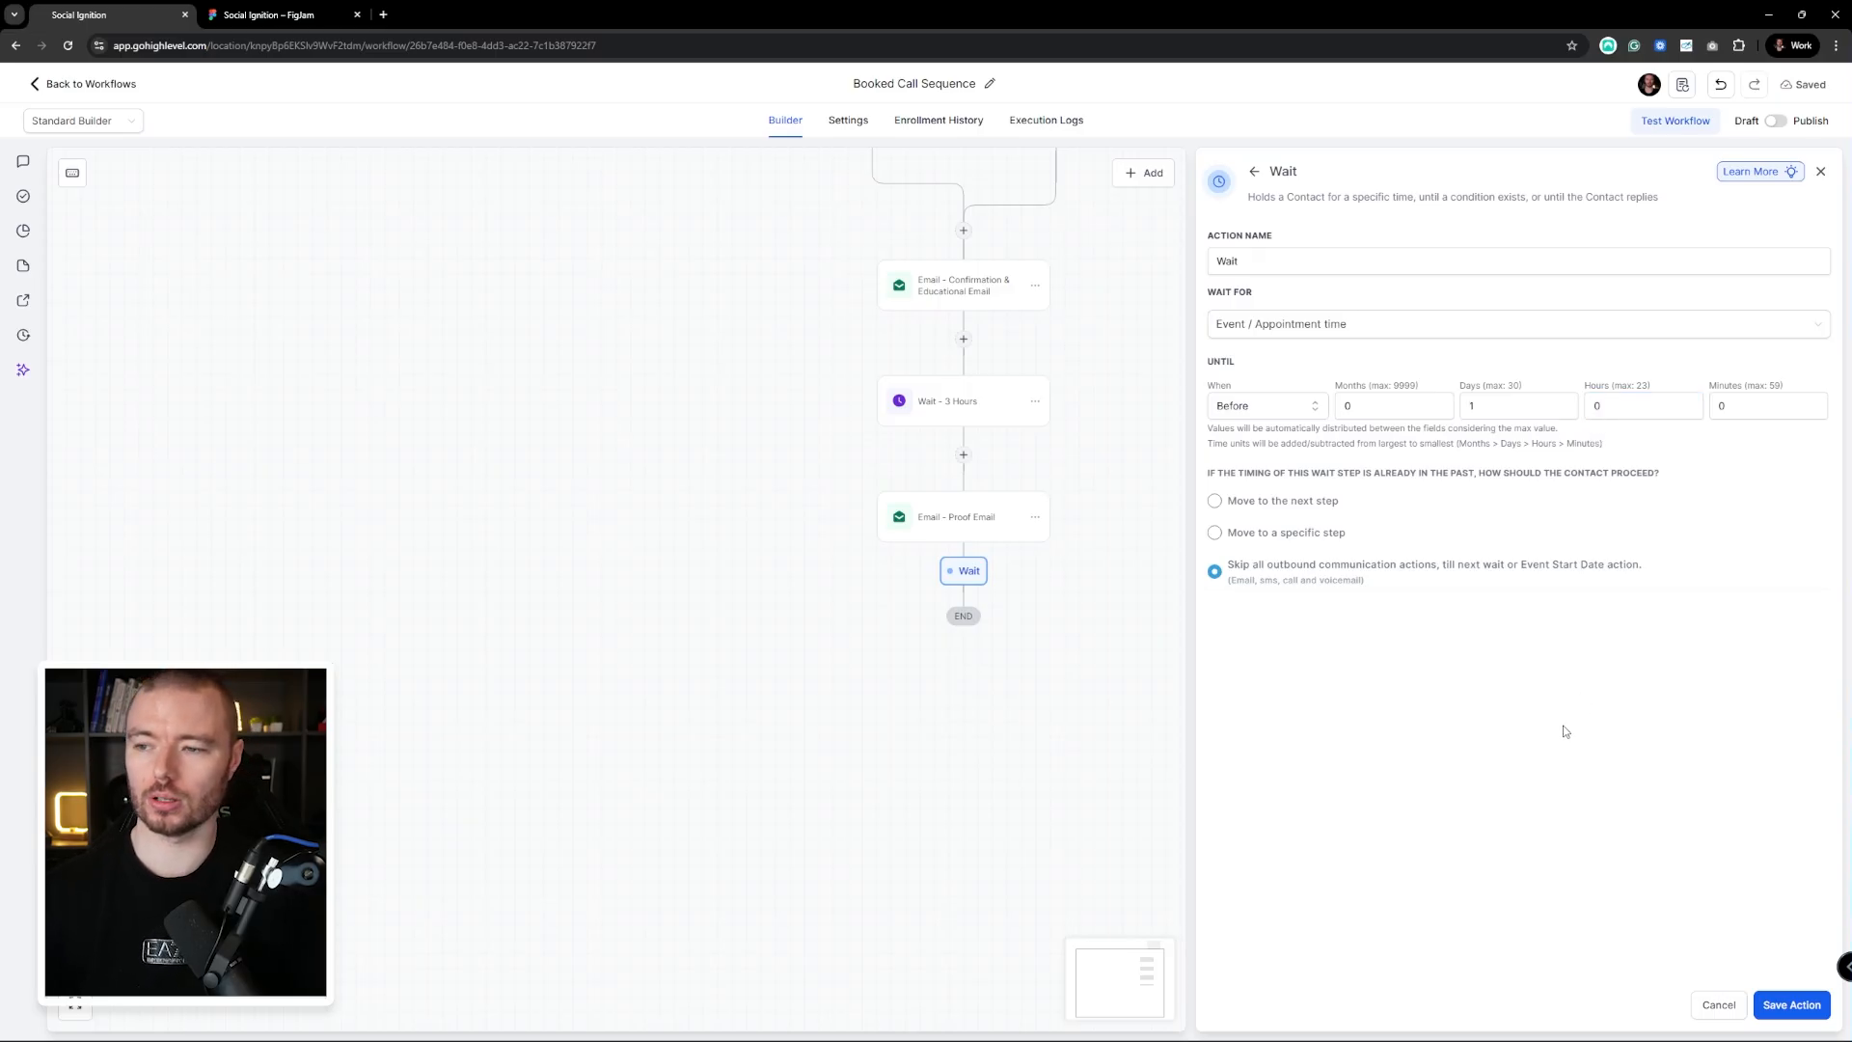
{"action": "left_click", "coordinate": [1791, 1004]}
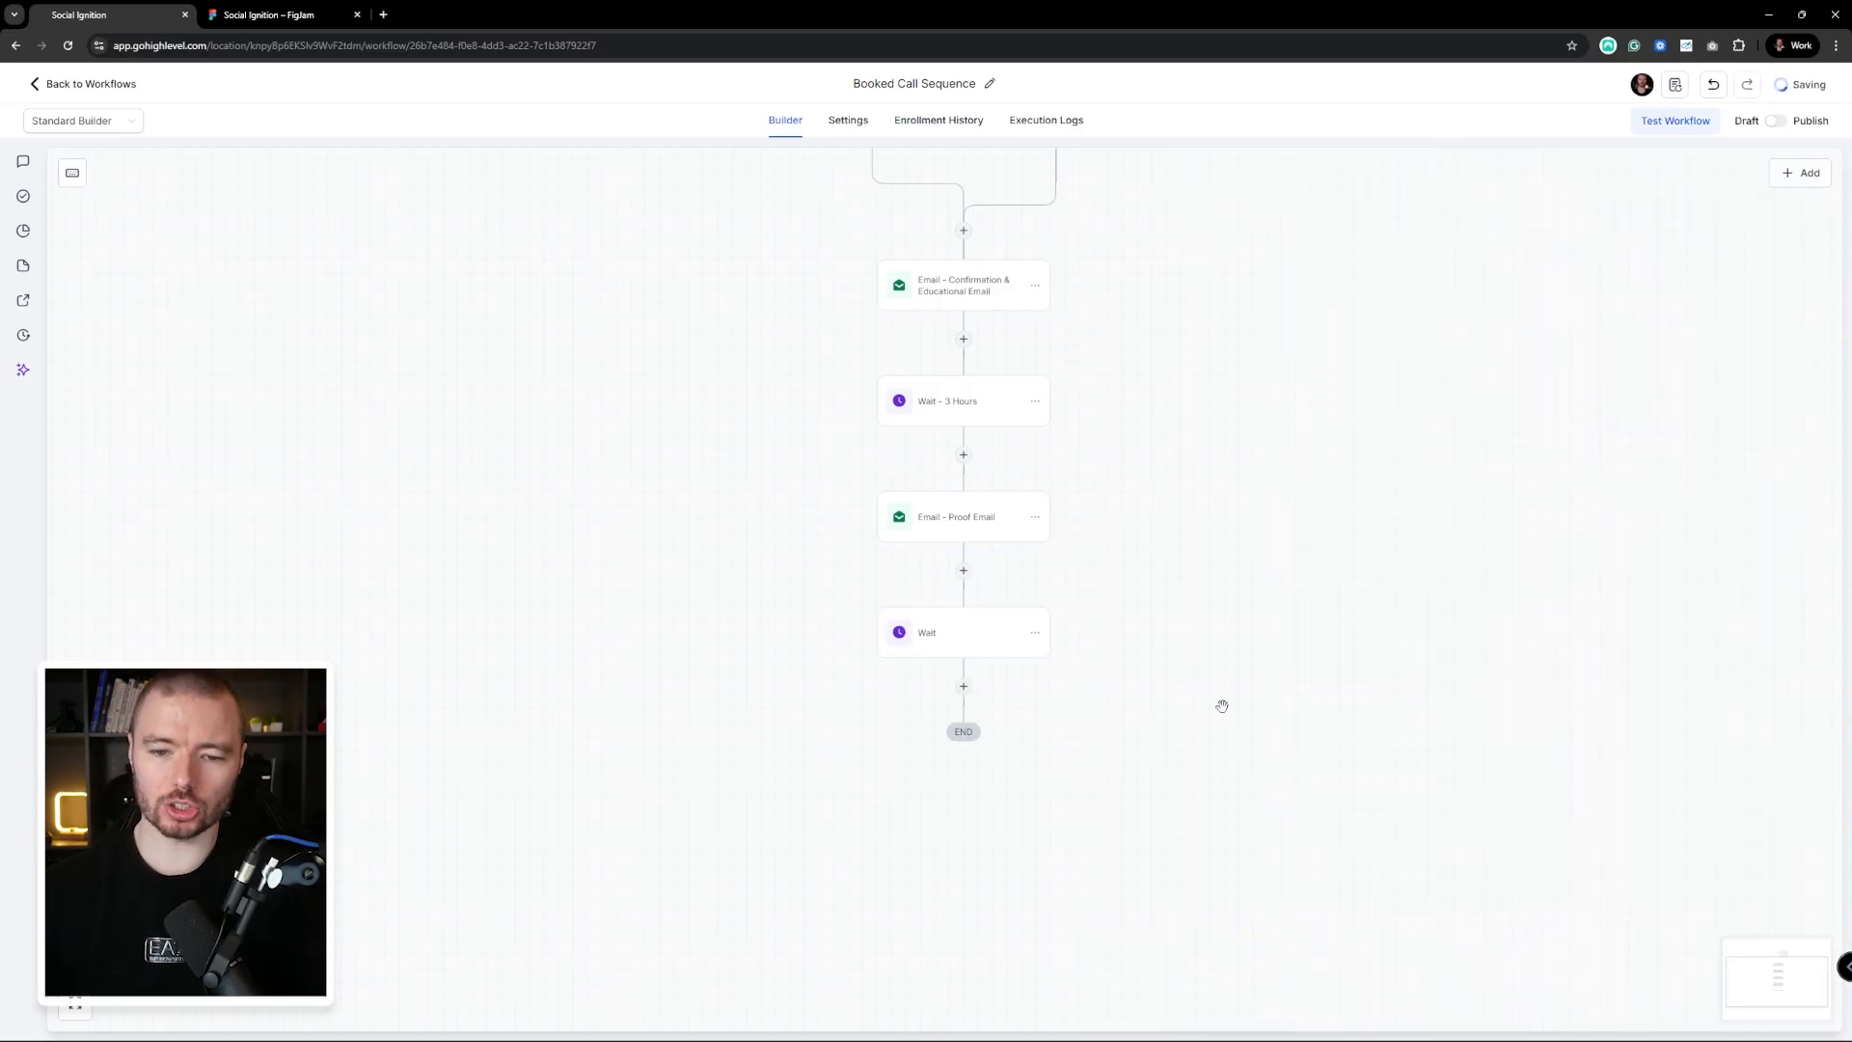
{"action": "scroll", "coordinate": [1222, 706], "scroll_direction": "down", "scroll_amount": 1}
Copy the Proof Email step and paste the copy below the new wait
{"action": "left_click", "coordinate": [1033, 407]}
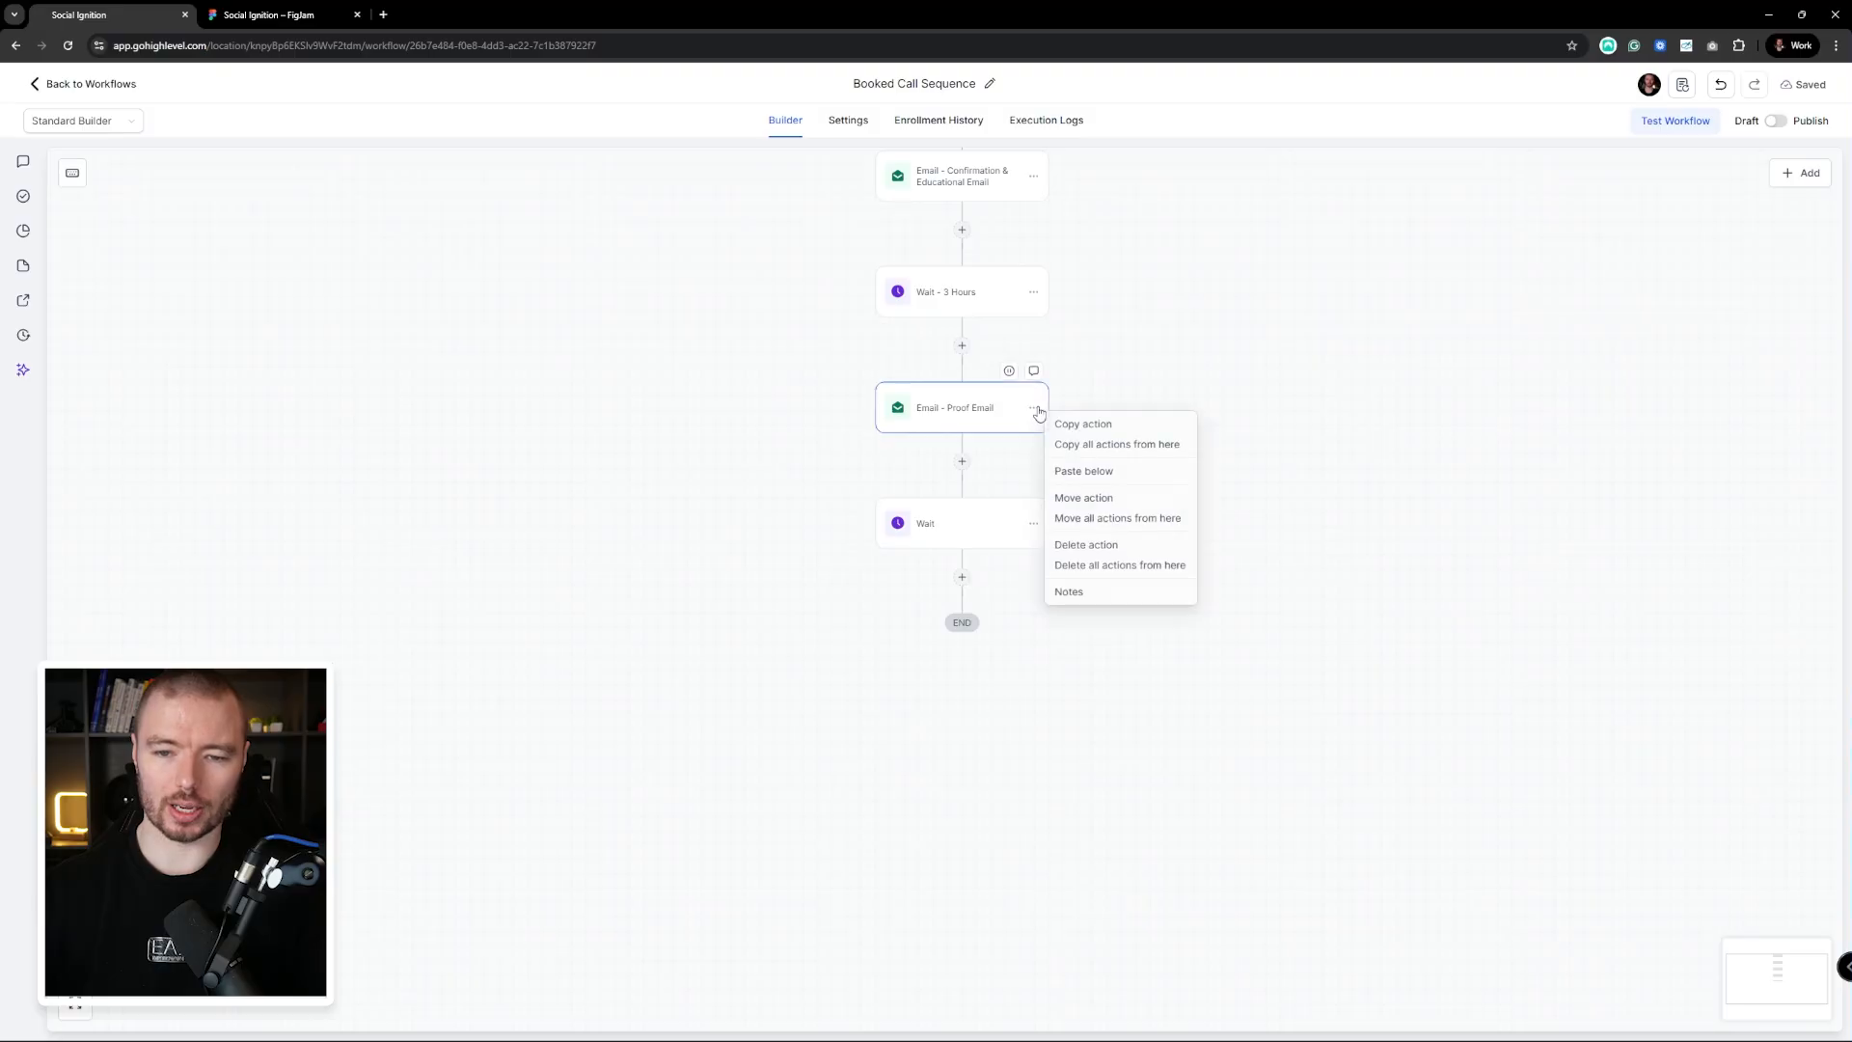
{"action": "left_click", "coordinate": [1116, 425]}
{"action": "left_click", "coordinate": [986, 577]}
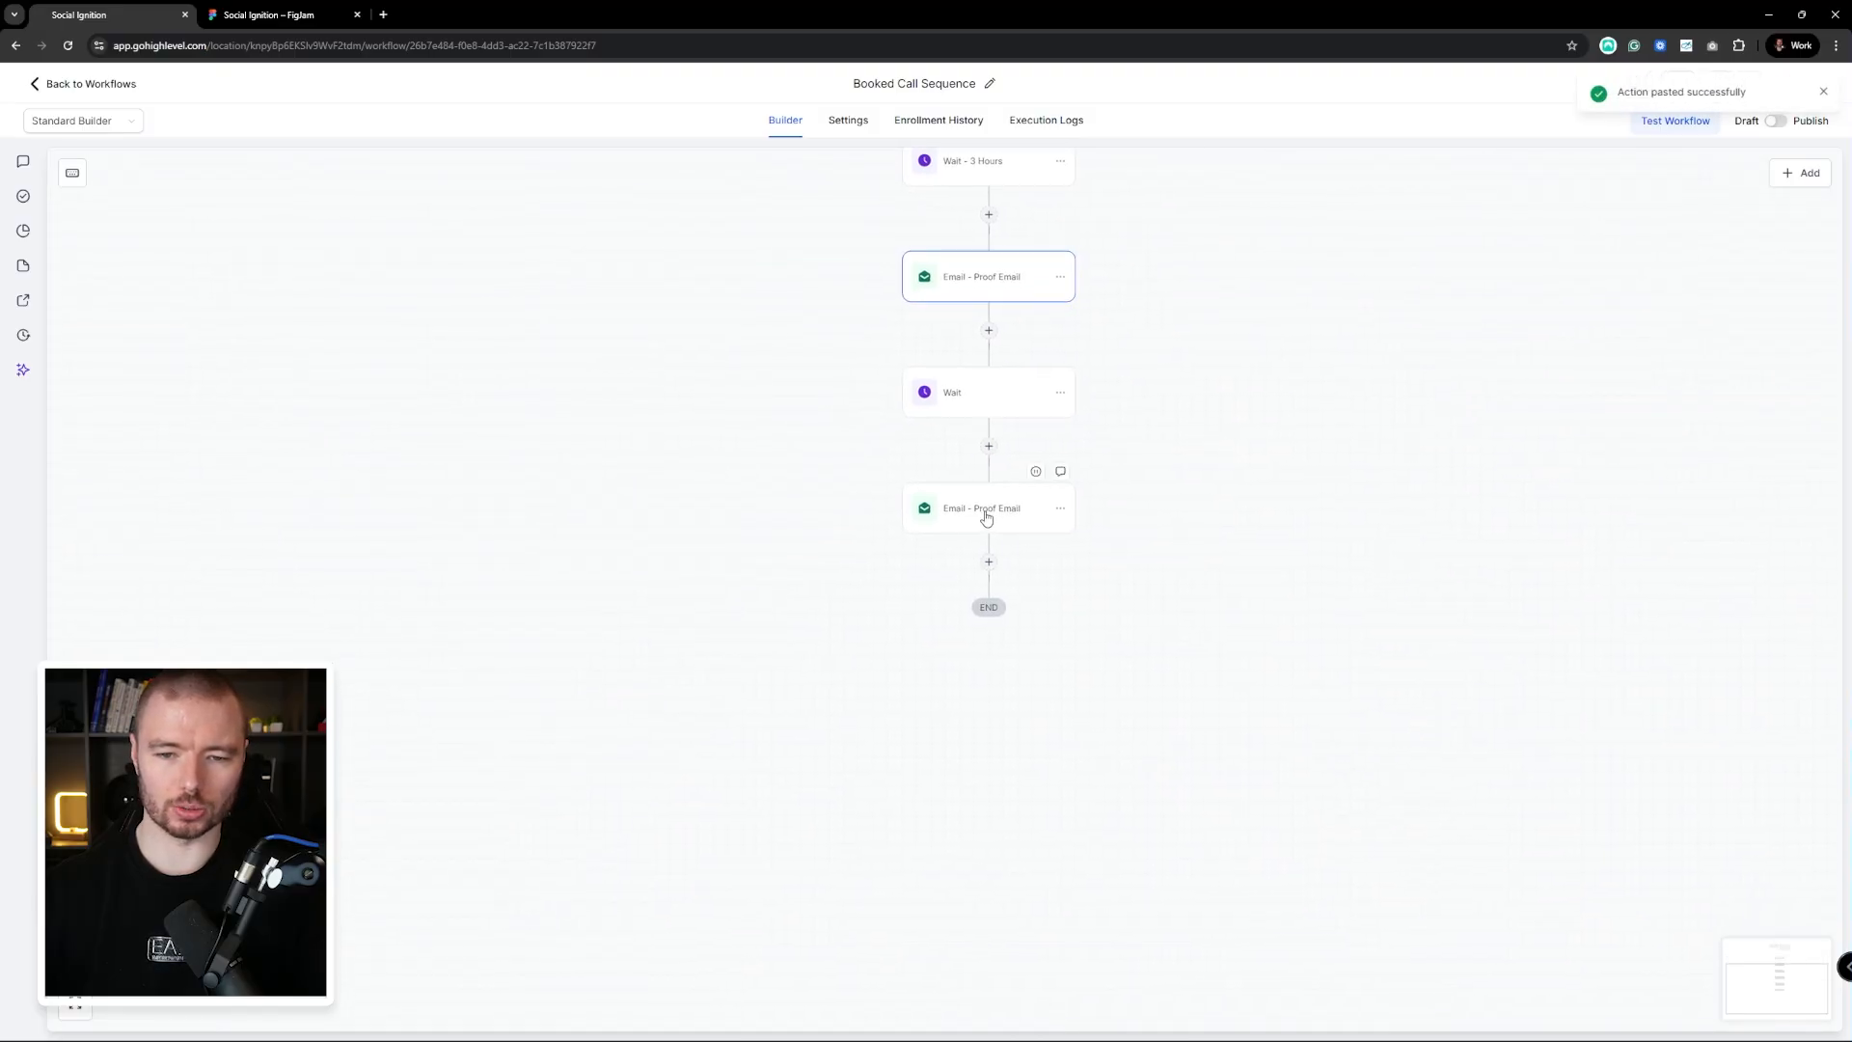
{"action": "left_click", "coordinate": [986, 518]}
Rename the new wait to 'Wait - 24 Hours Before' and save it
{"action": "left_click", "coordinate": [955, 393]}
{"action": "left_click", "coordinate": [1333, 257]}
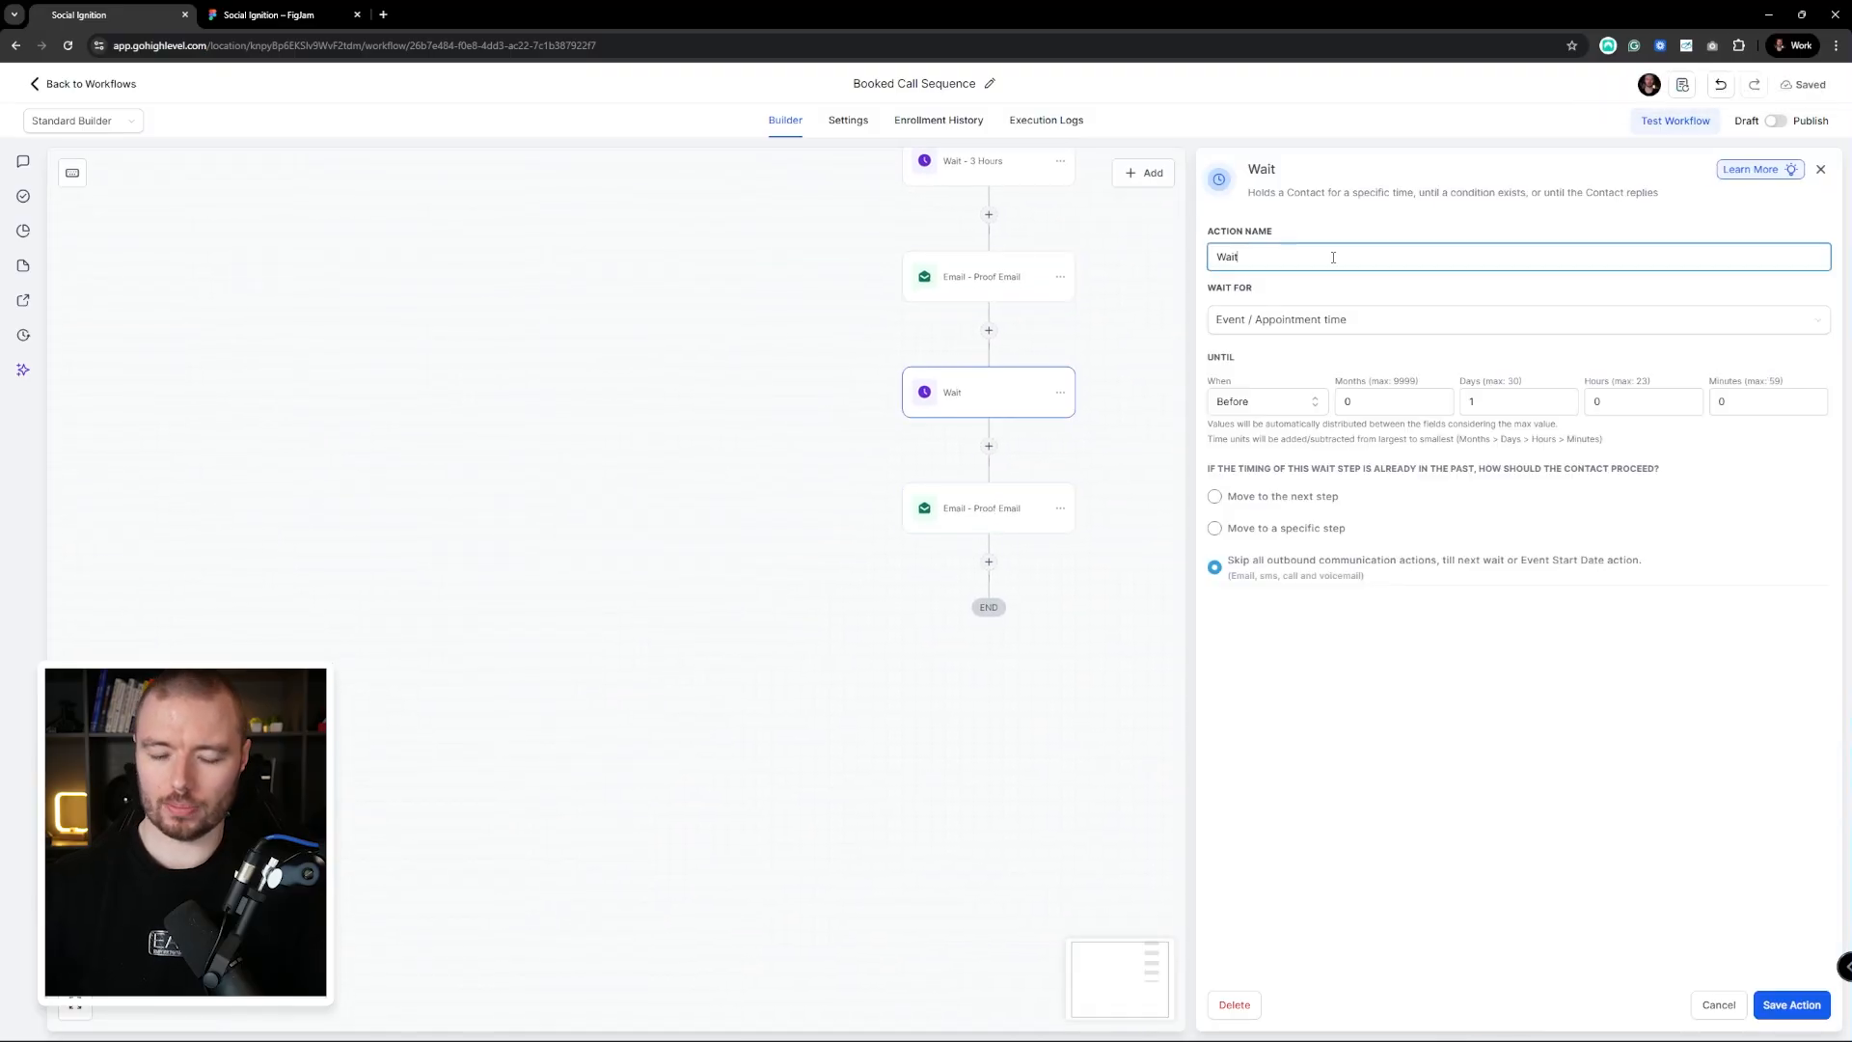
{"action": "type", "text": "- 24 Hours Before"}
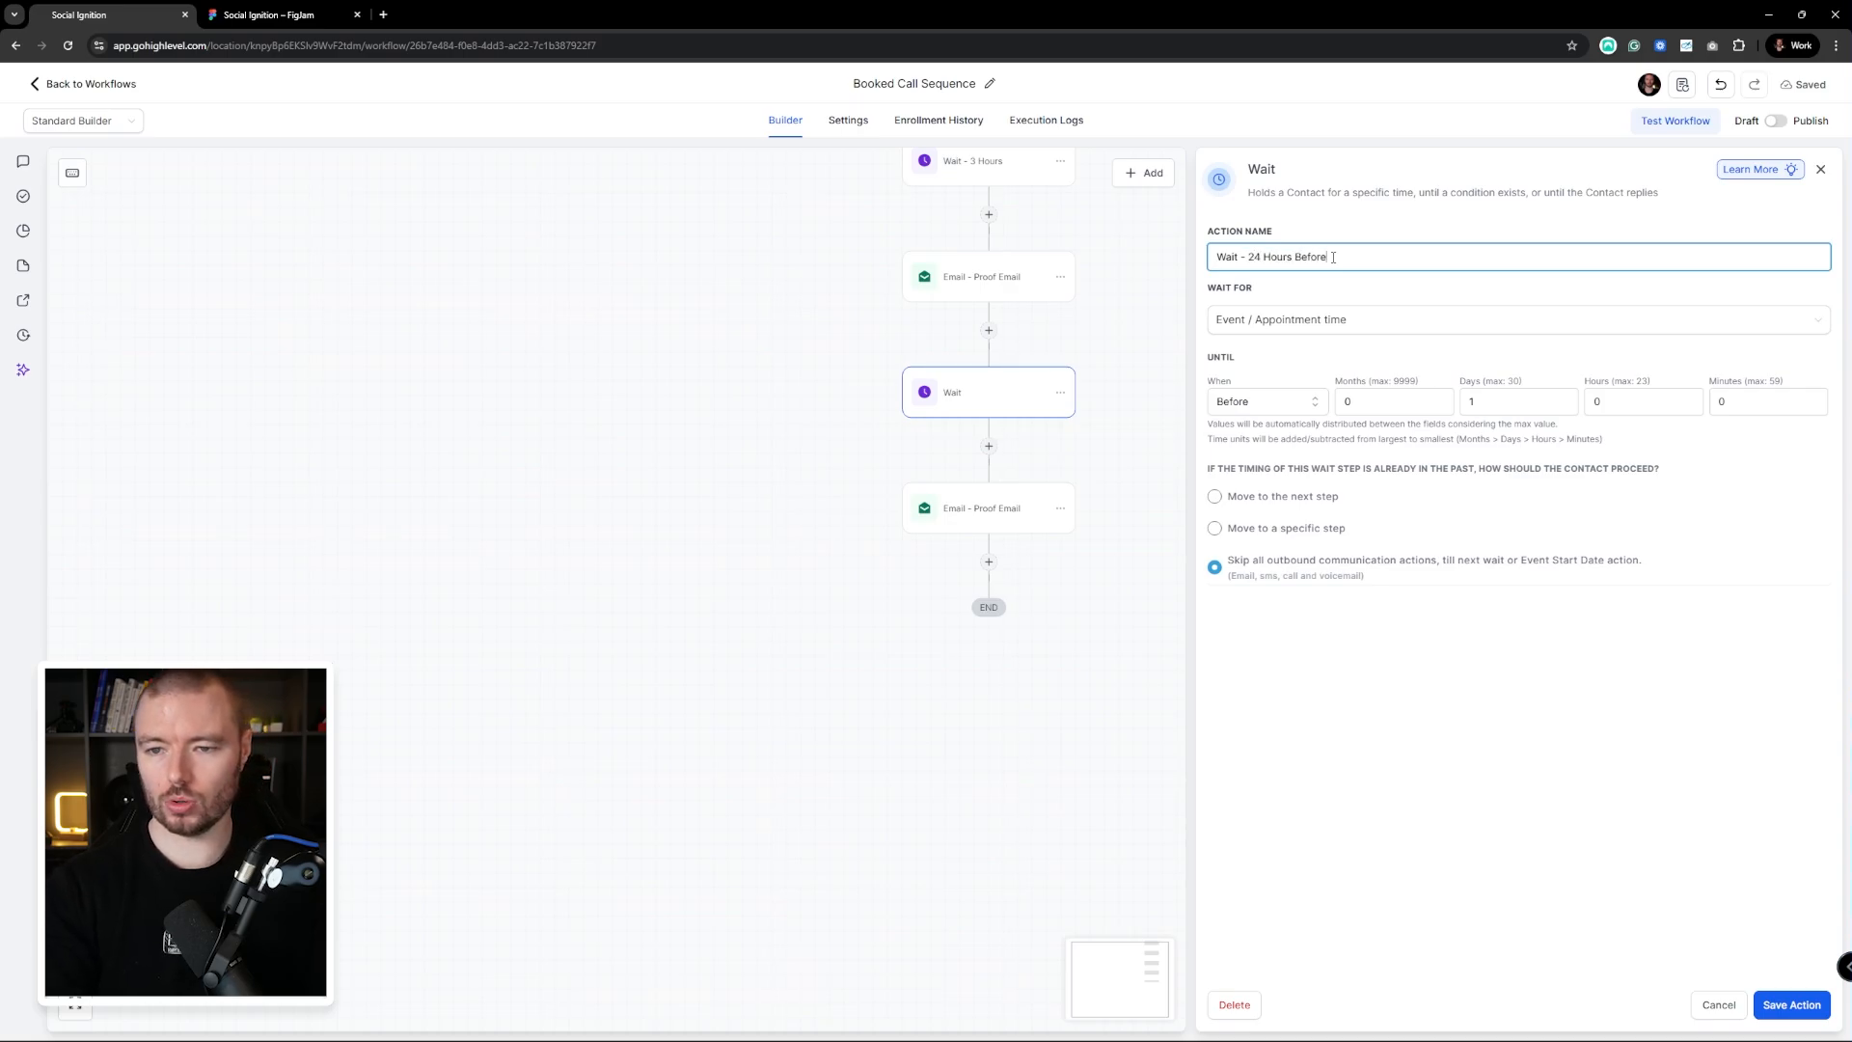
{"action": "left_click", "coordinate": [1791, 1004]}
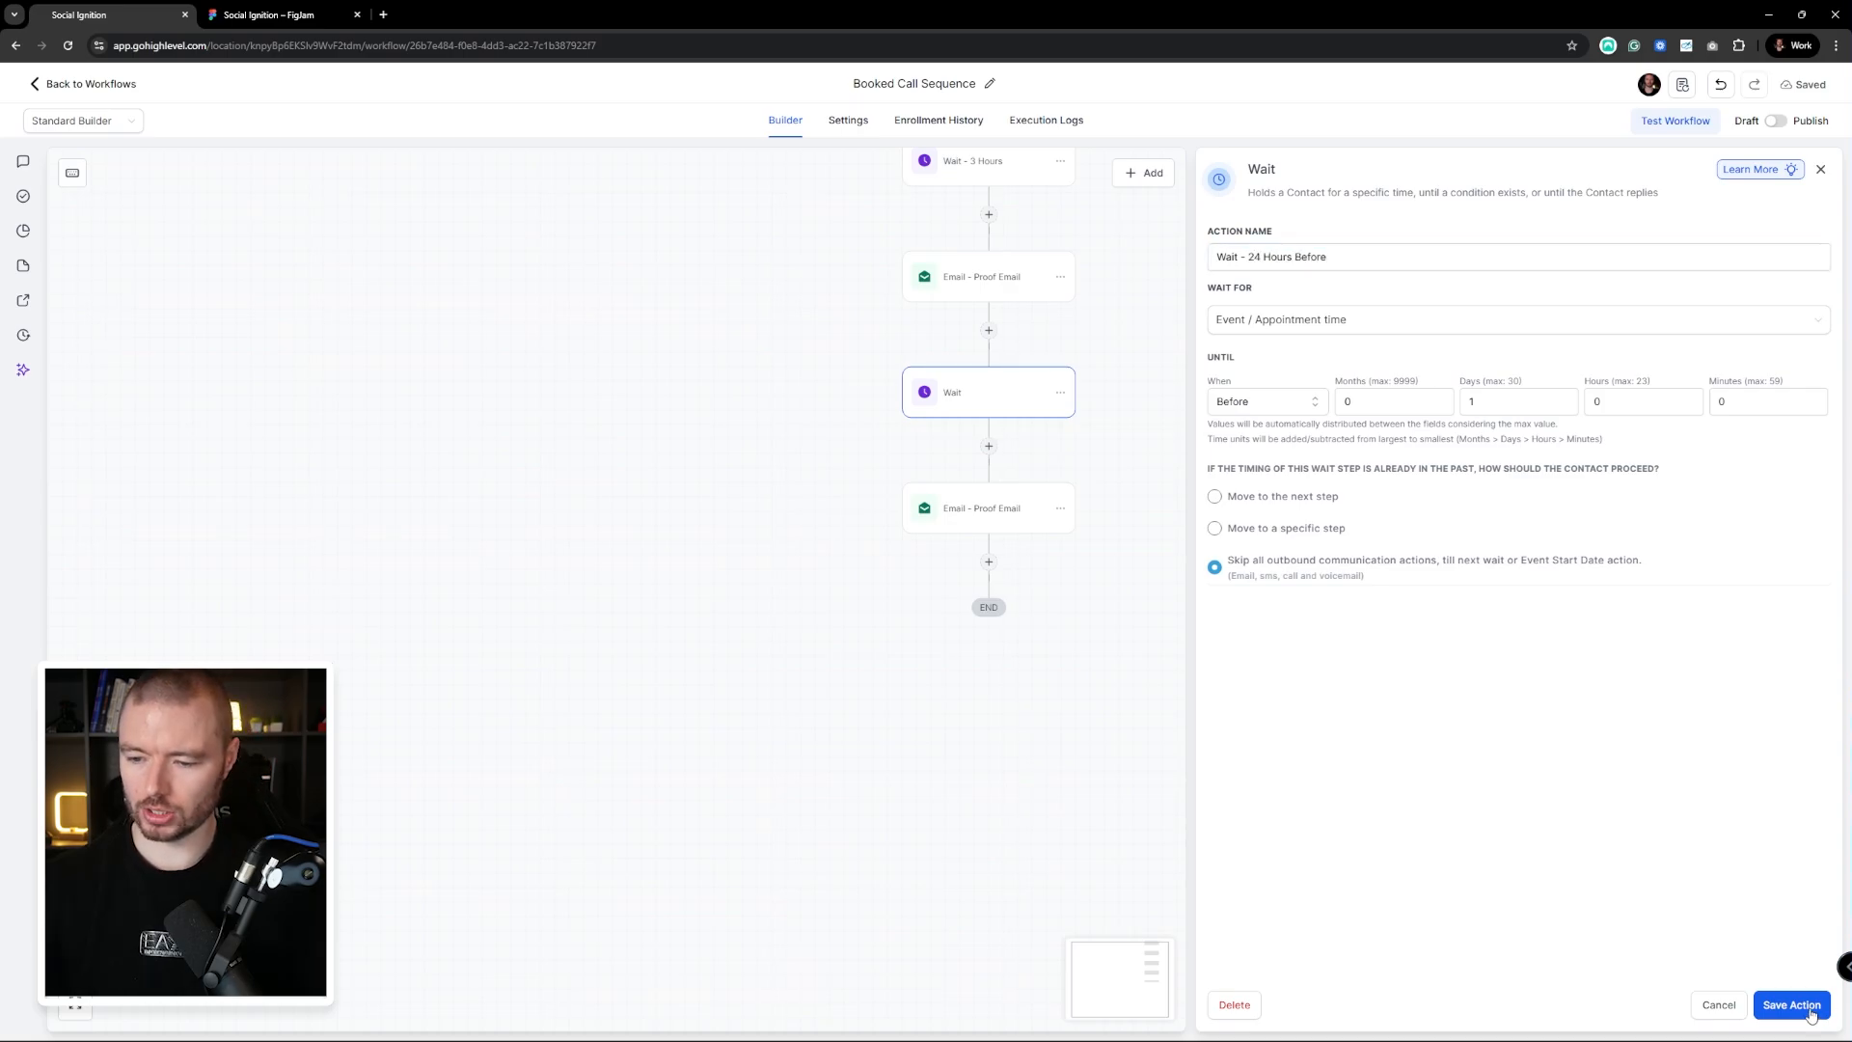
{"action": "left_click", "coordinate": [1024, 508]}
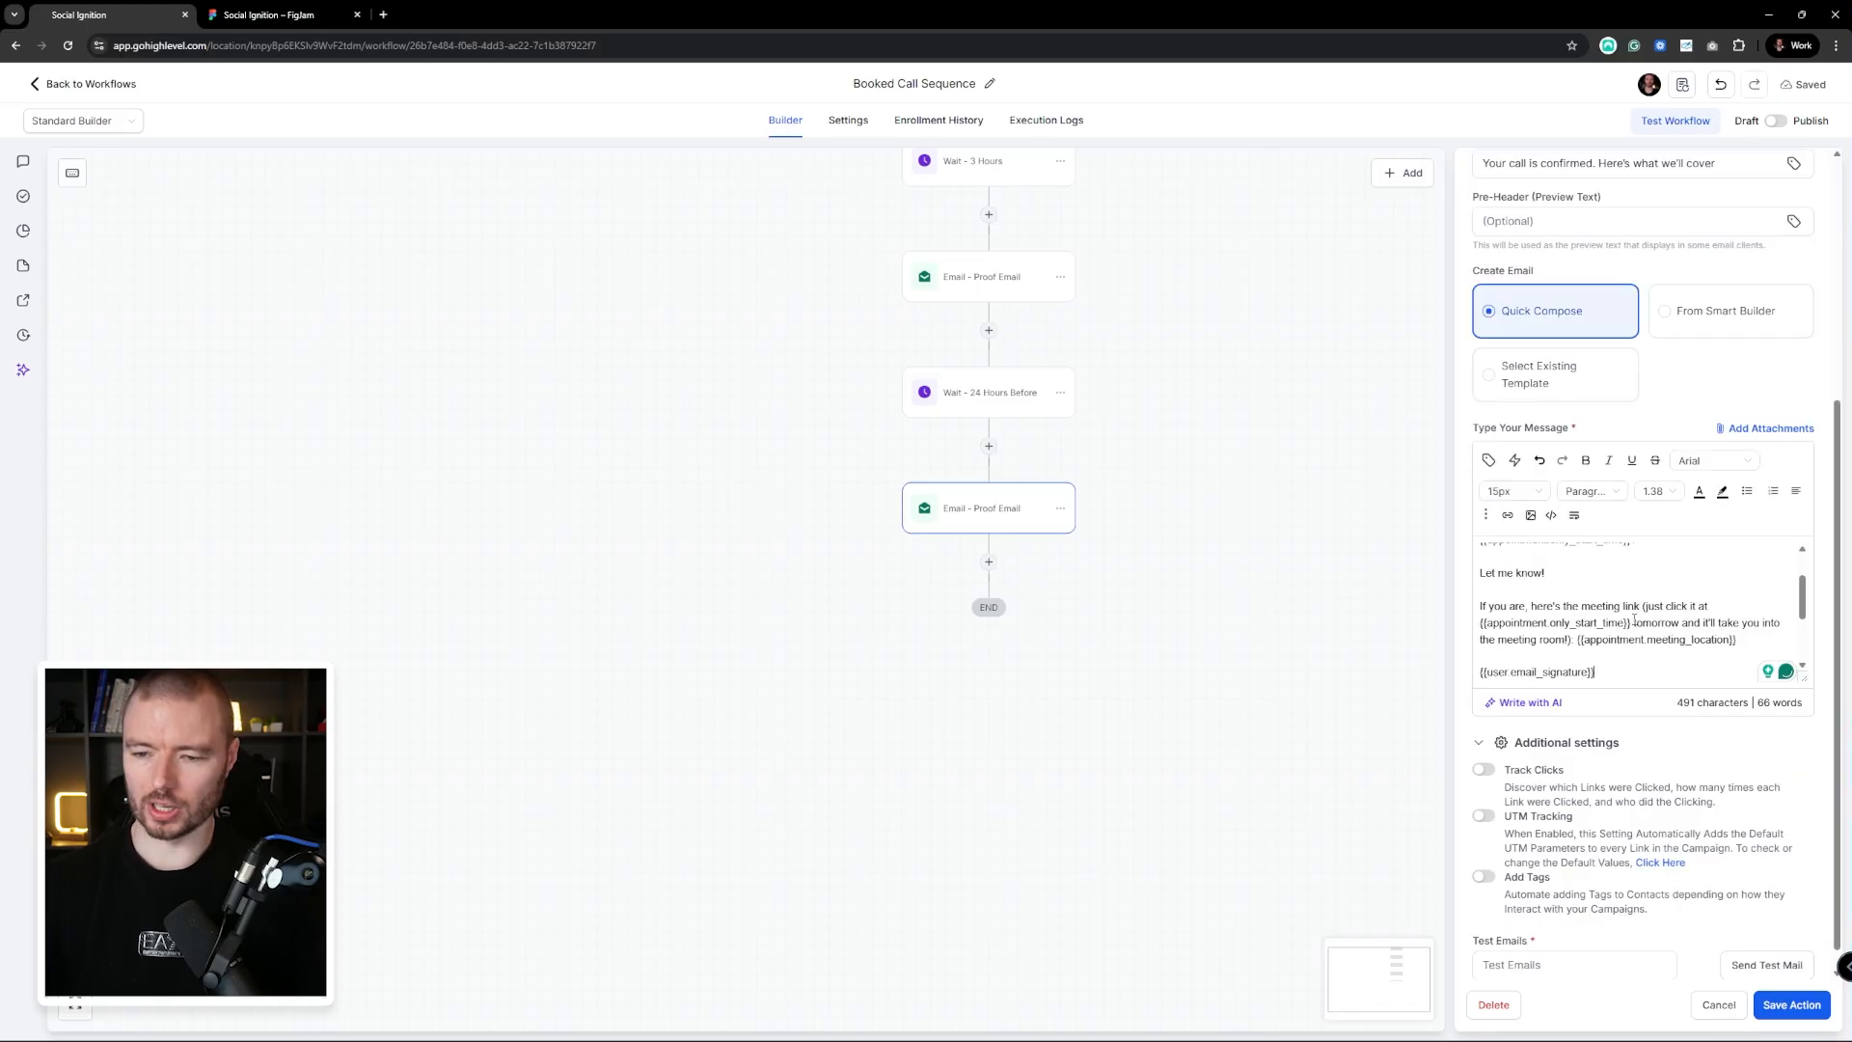
Paste a reminder body asking if the contact is still good for tomorrow's call, and save
{"action": "scroll", "coordinate": [1681, 585], "scroll_direction": "up", "scroll_amount": 2}
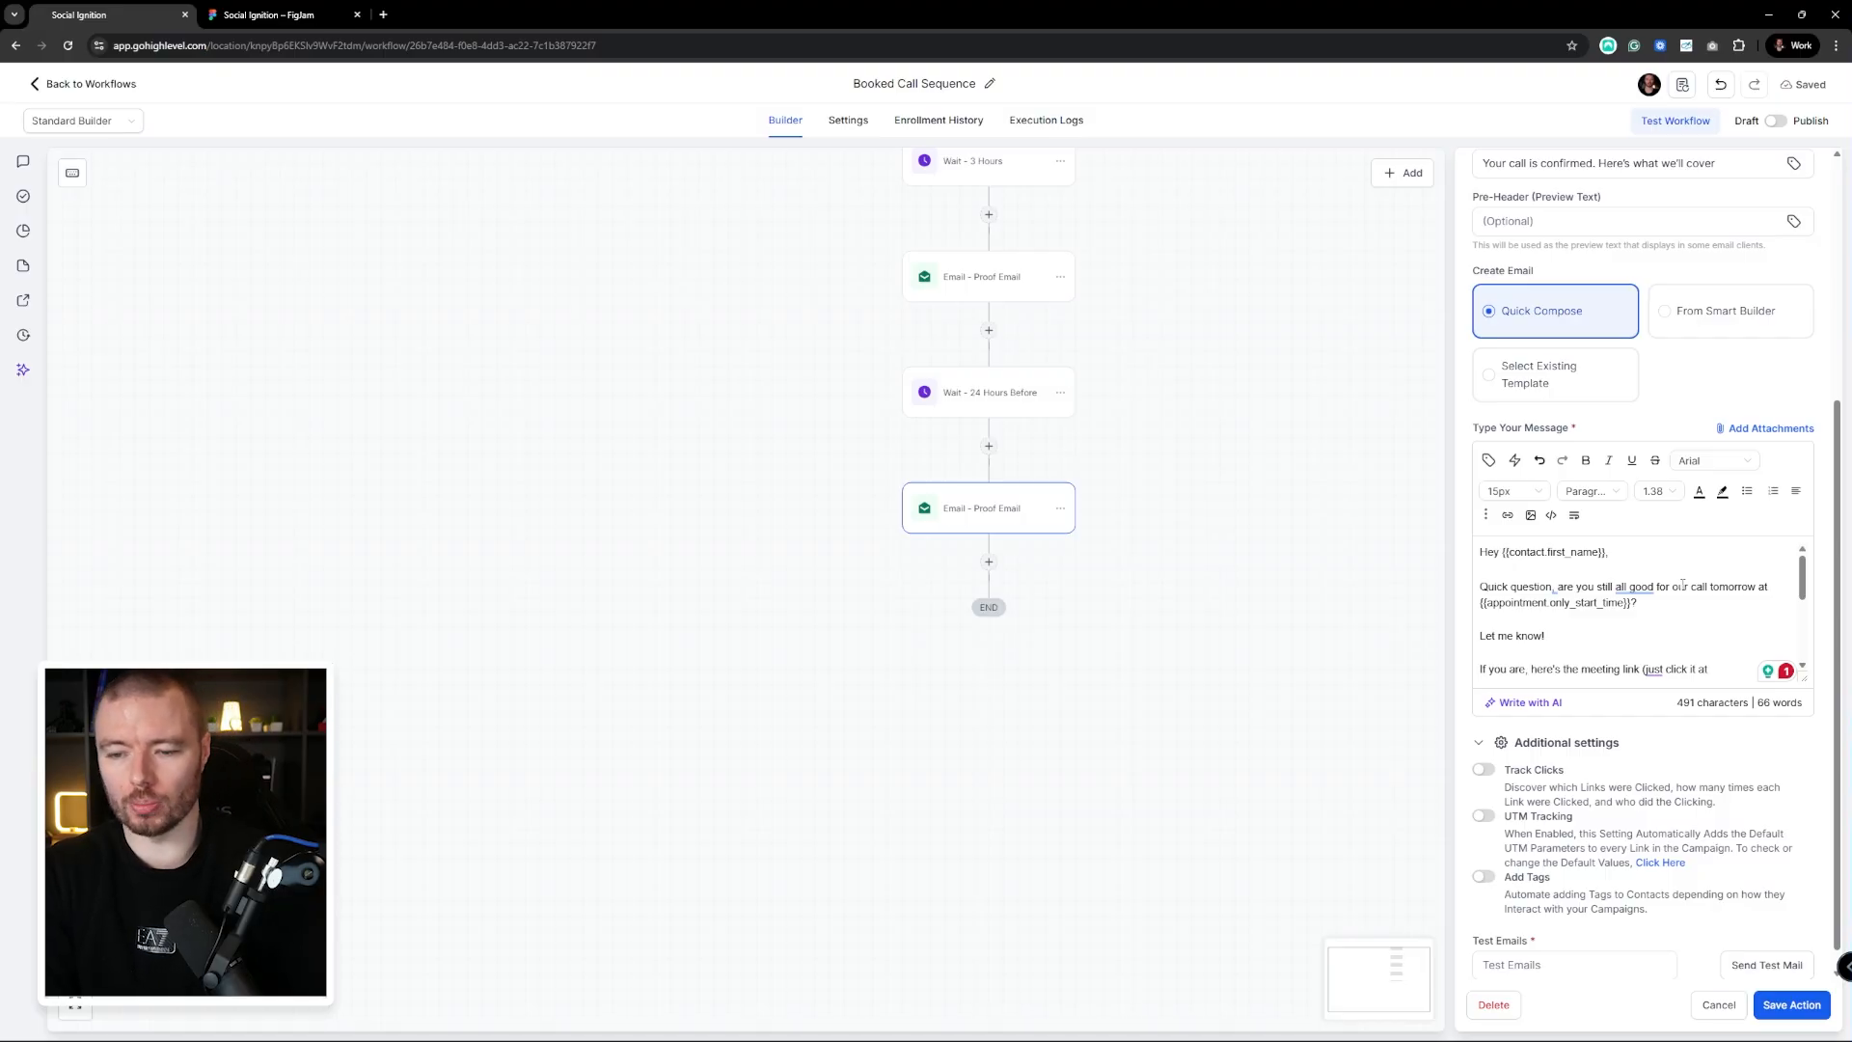
{"action": "scroll", "coordinate": [1683, 585], "scroll_direction": "down", "scroll_amount": 5}
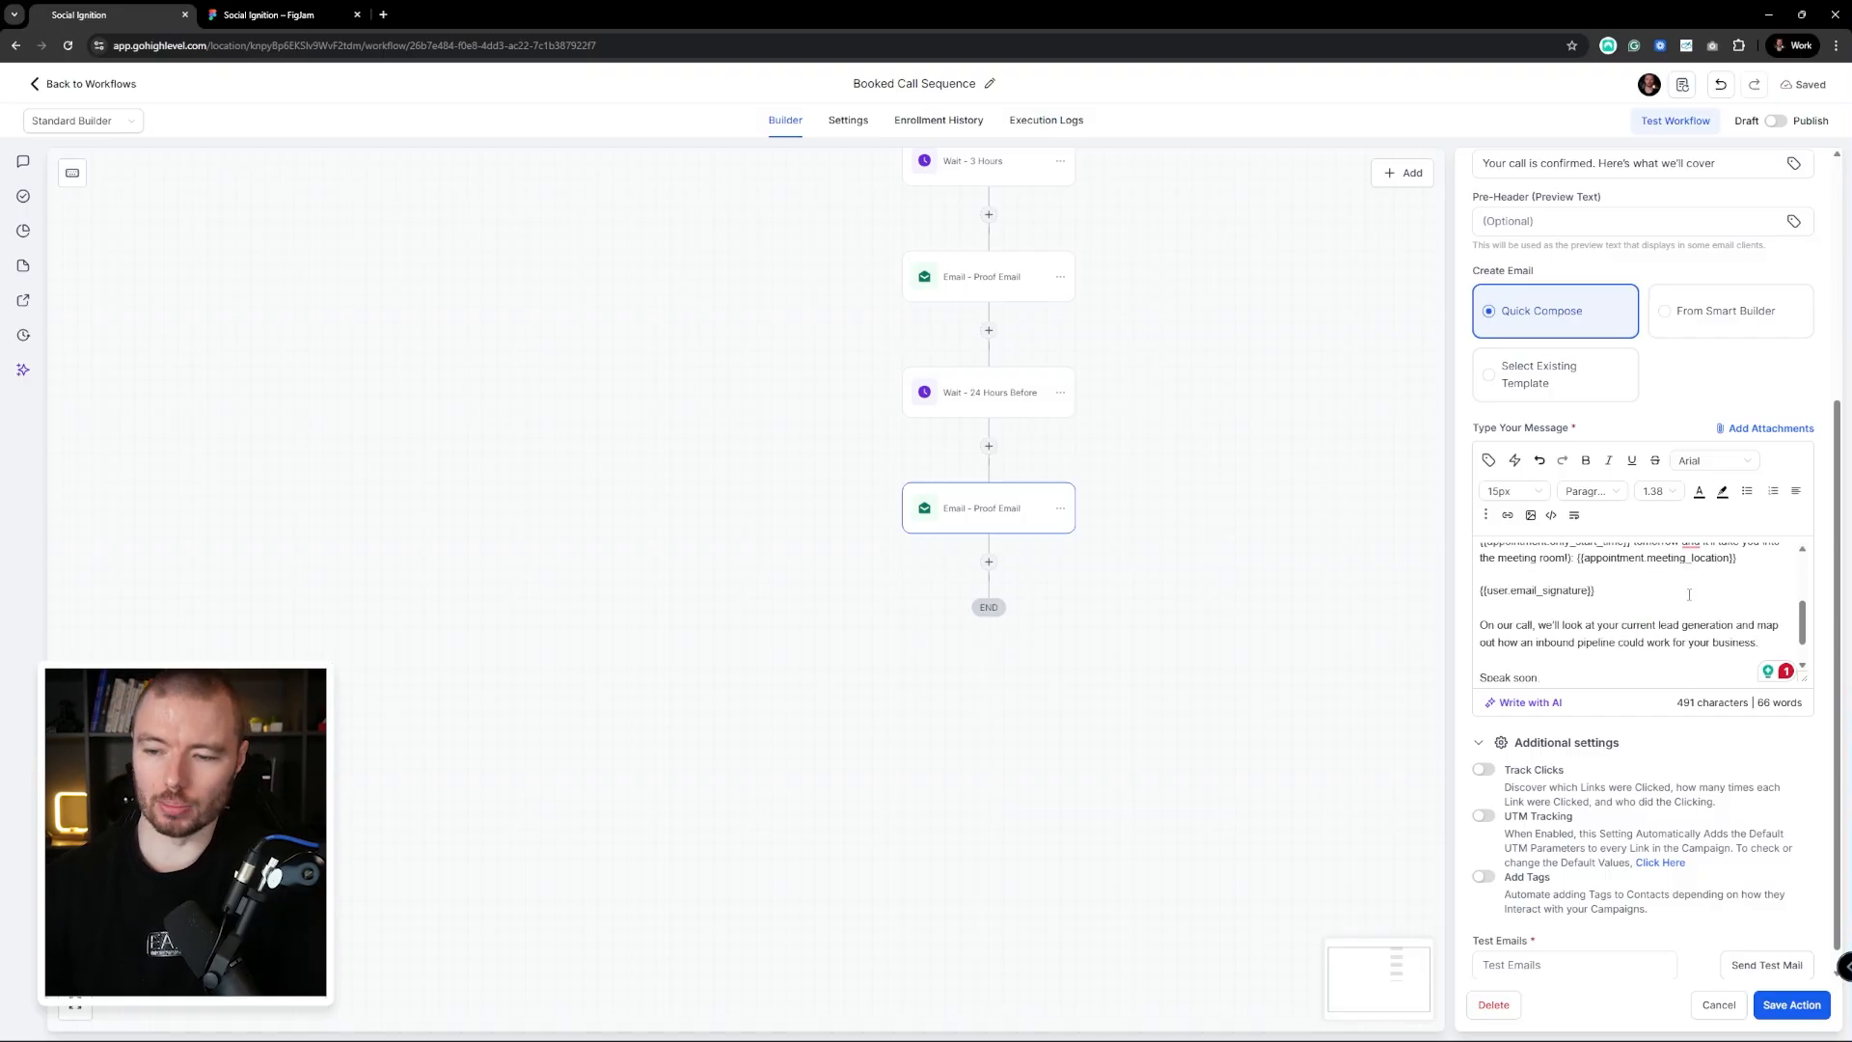
{"action": "scroll", "coordinate": [1607, 600], "scroll_direction": "down", "scroll_amount": 1}
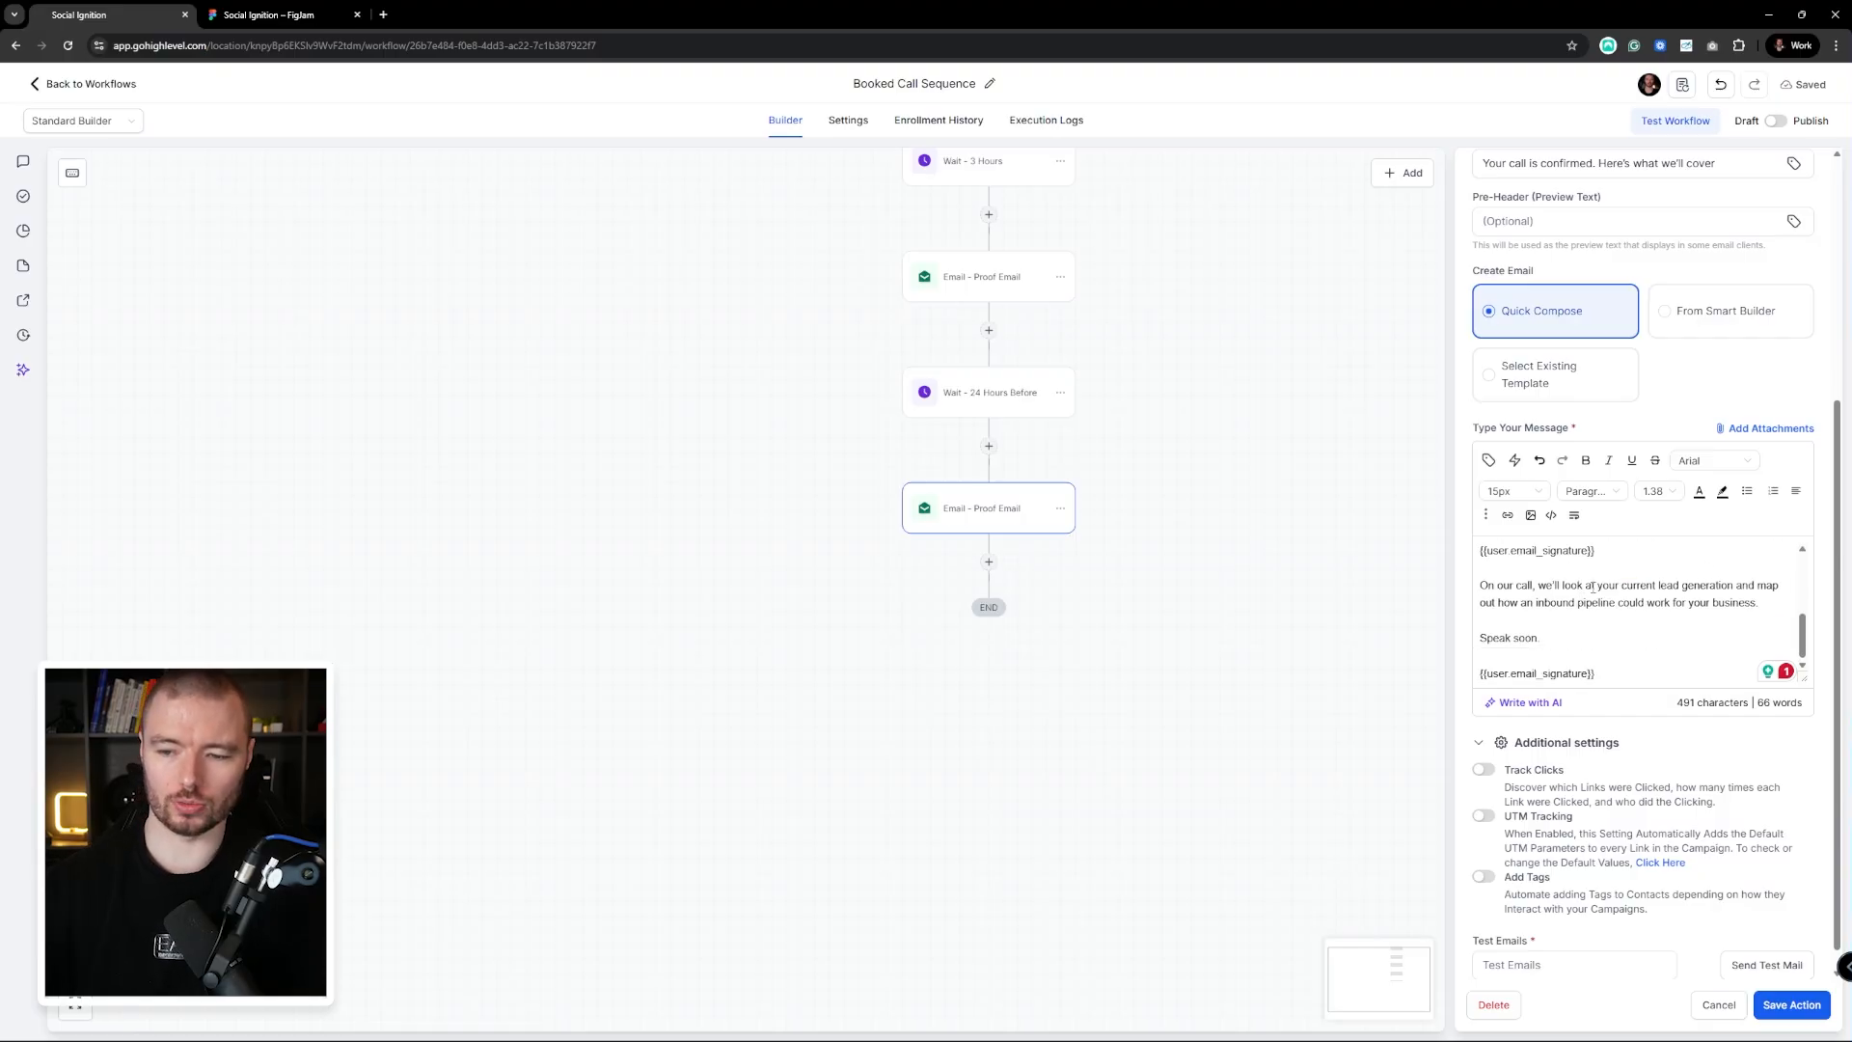
{"action": "scroll", "coordinate": [1592, 585], "scroll_direction": "down", "scroll_amount": 1}
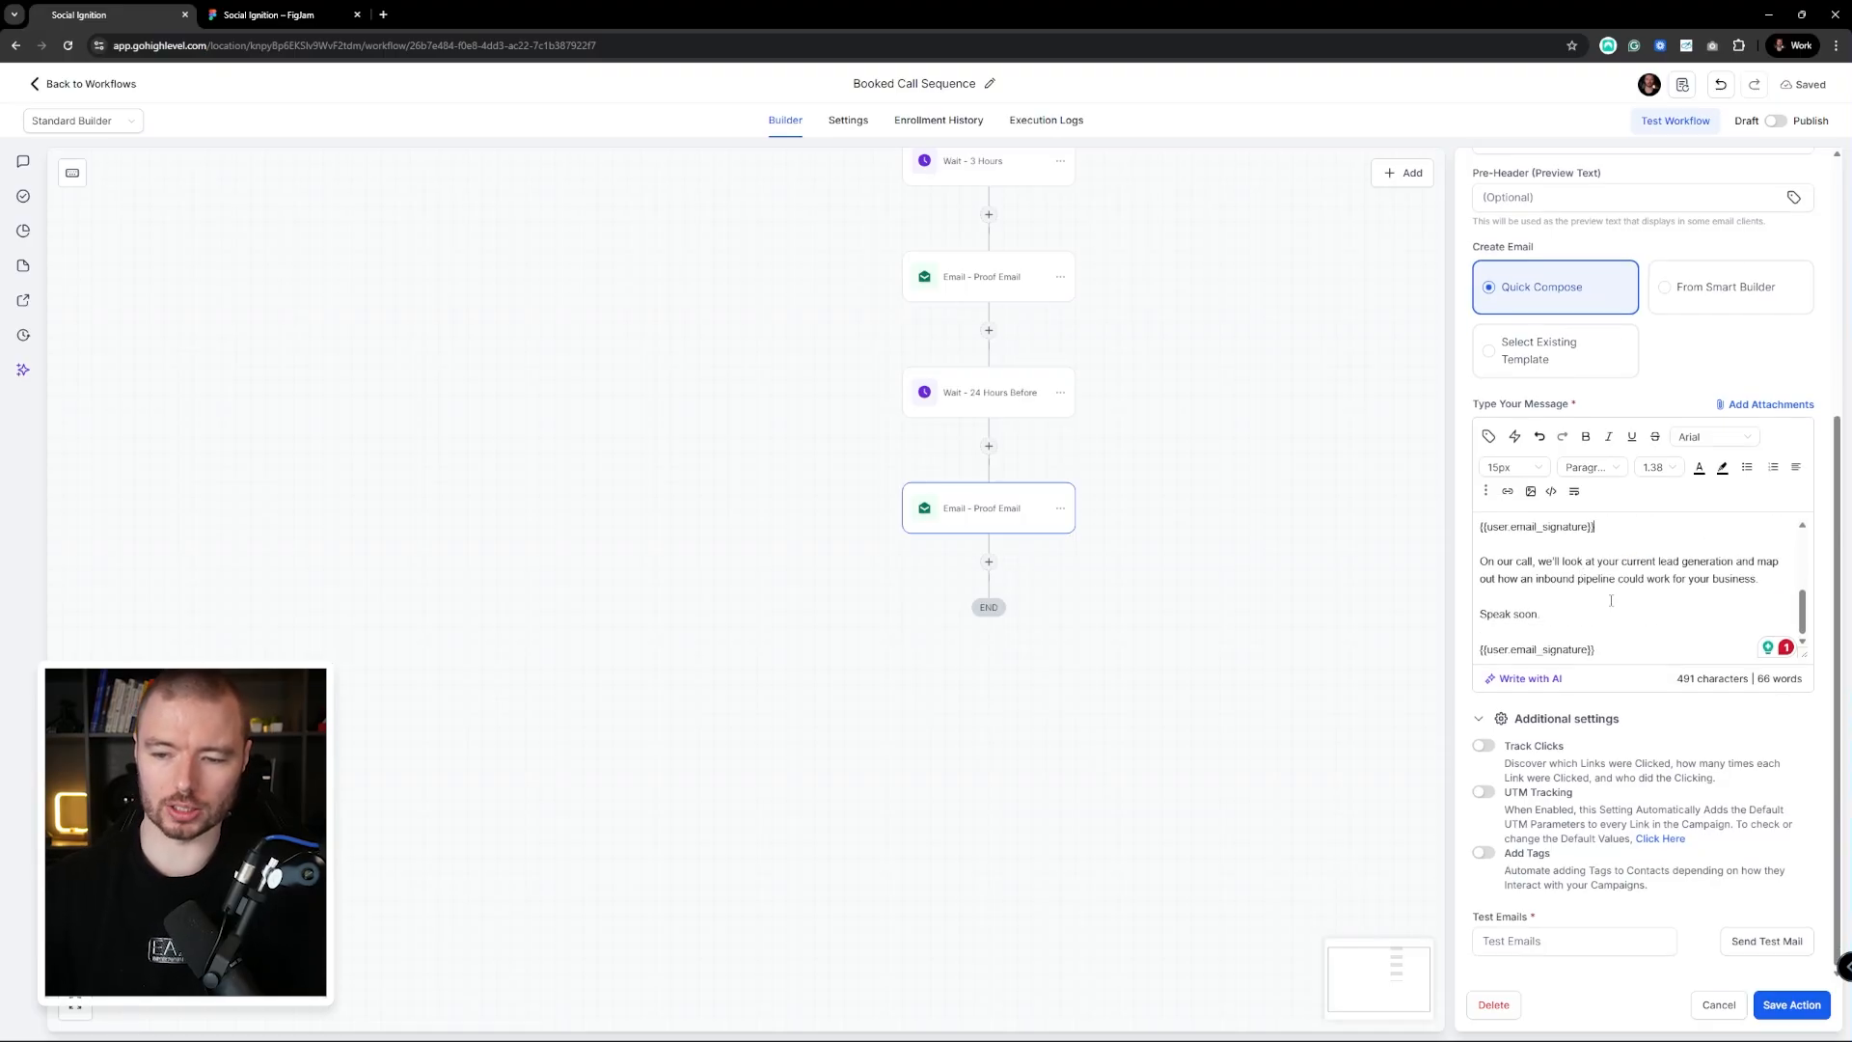
{"action": "left_click", "coordinate": [1792, 1004]}
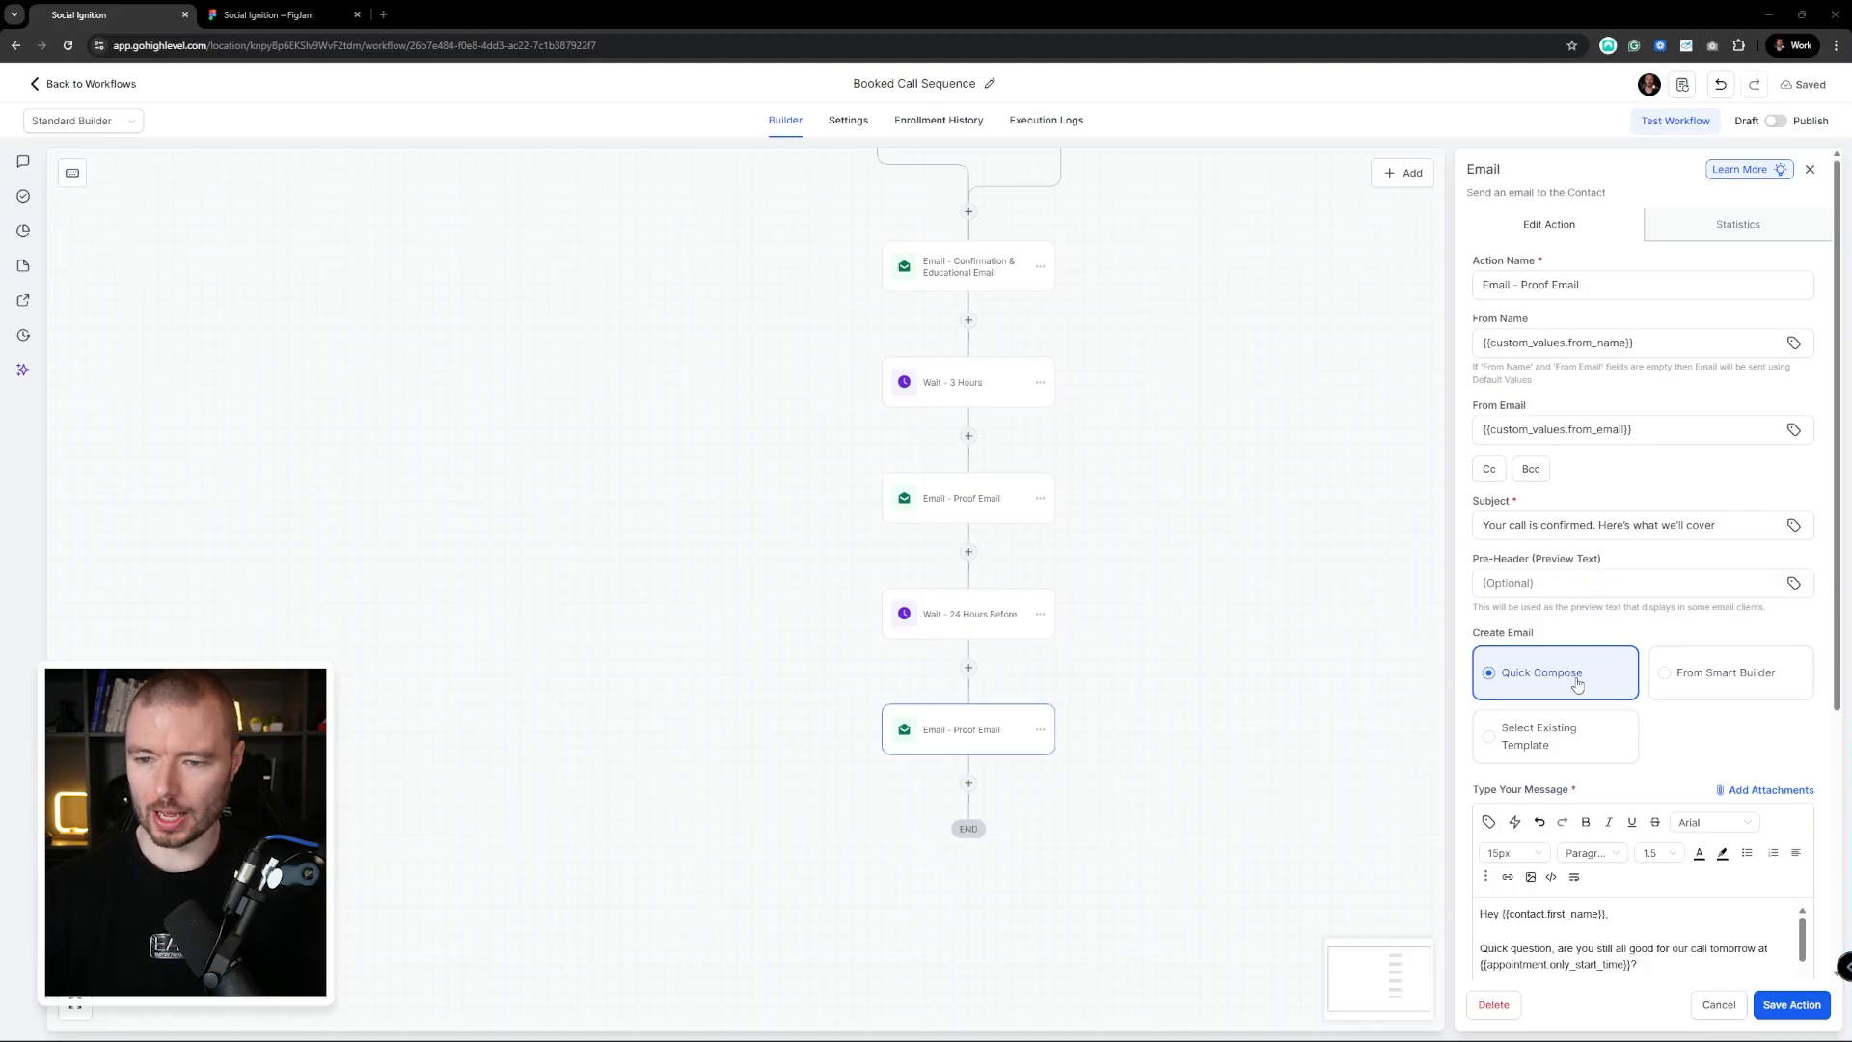
Replace the final email's subject with the matching reminder line and save
{"action": "triple_click", "coordinate": [1748, 537]}
{"action": "key", "text": "ctrl+v"}
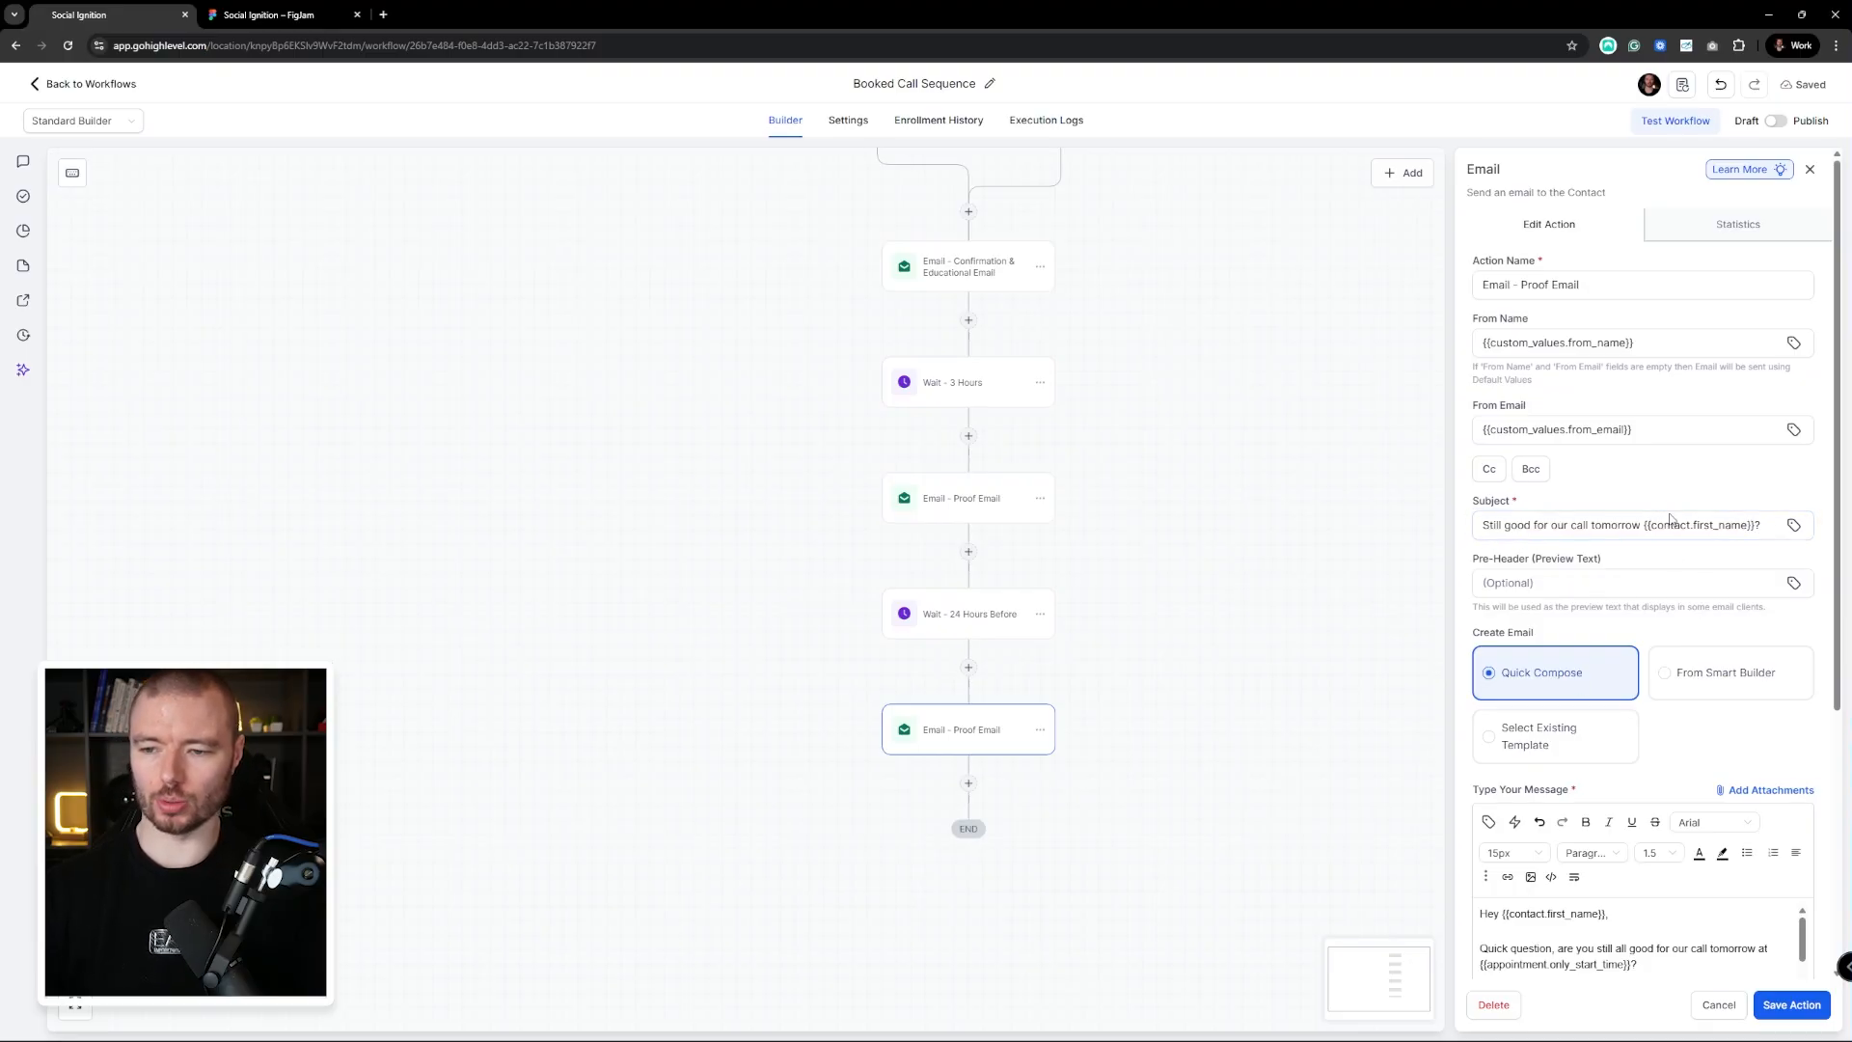
{"action": "left_click", "coordinate": [1801, 1012]}
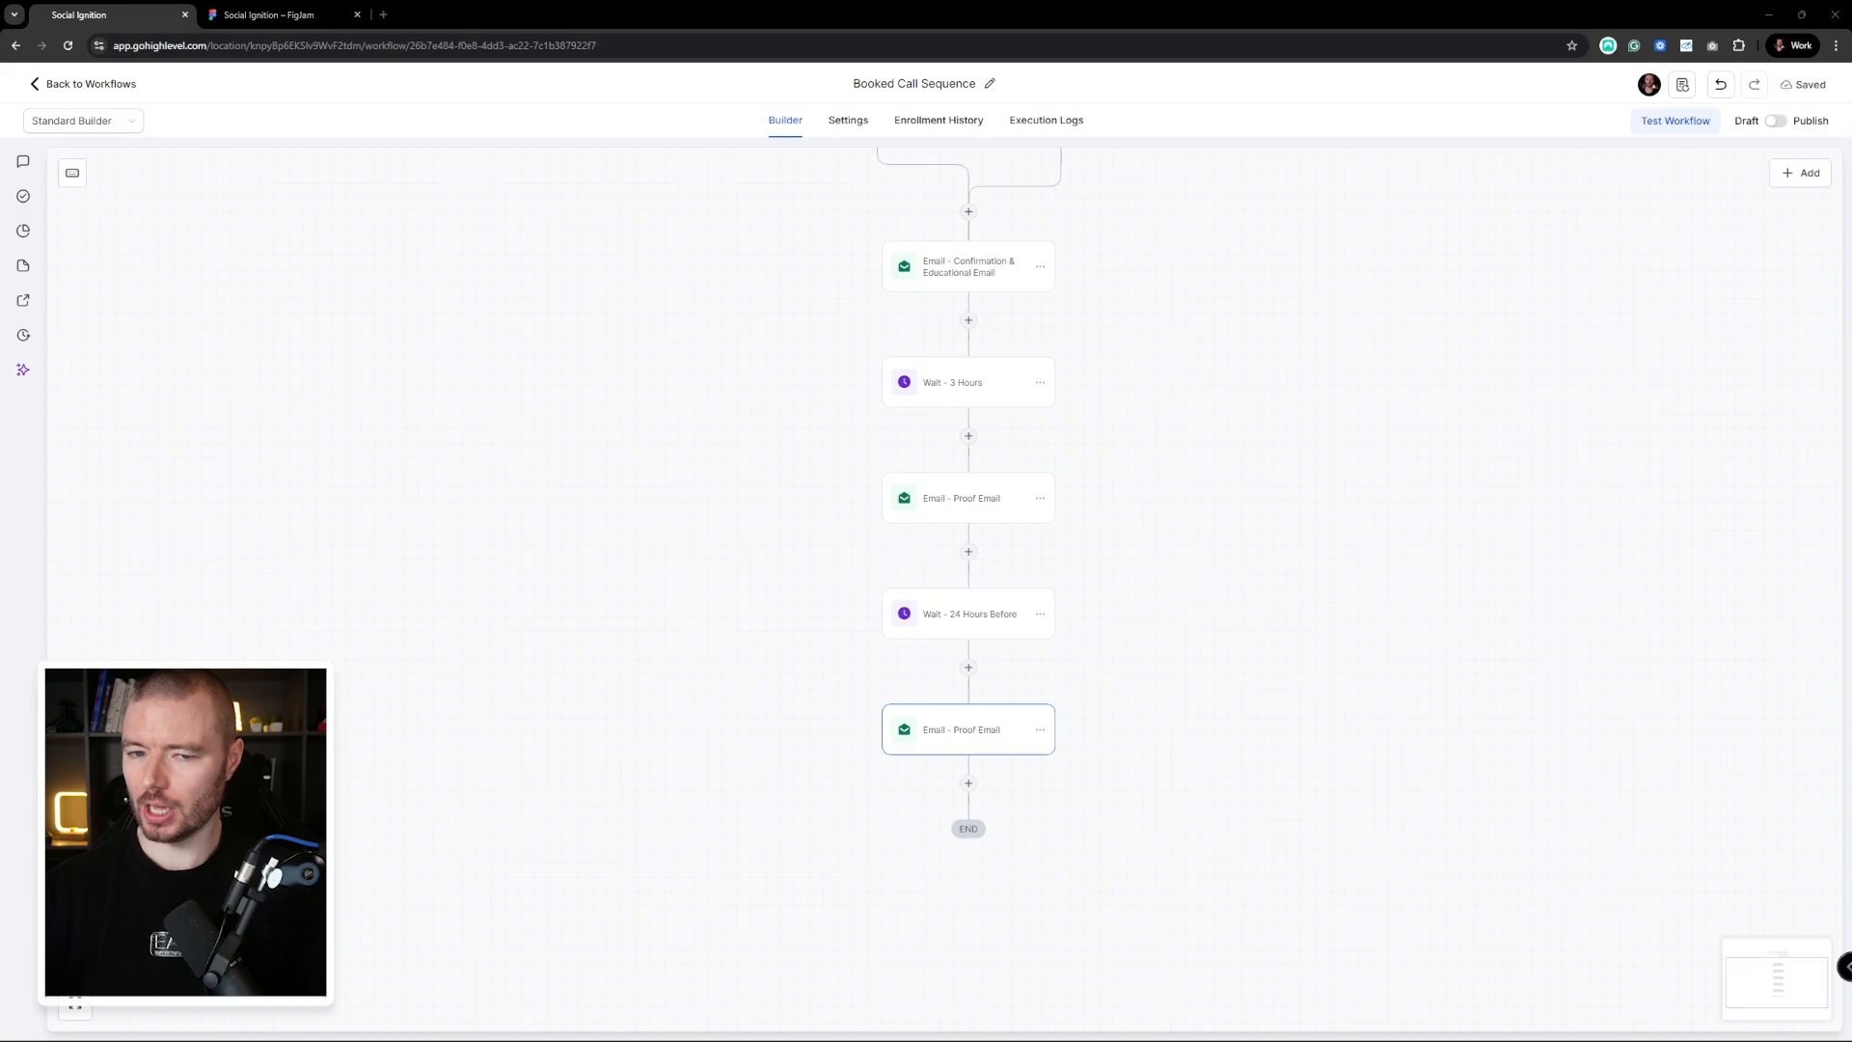
Reword the Proof Email subject to end with 'this looks like in practice.' and save
{"action": "left_click", "coordinate": [946, 502]}
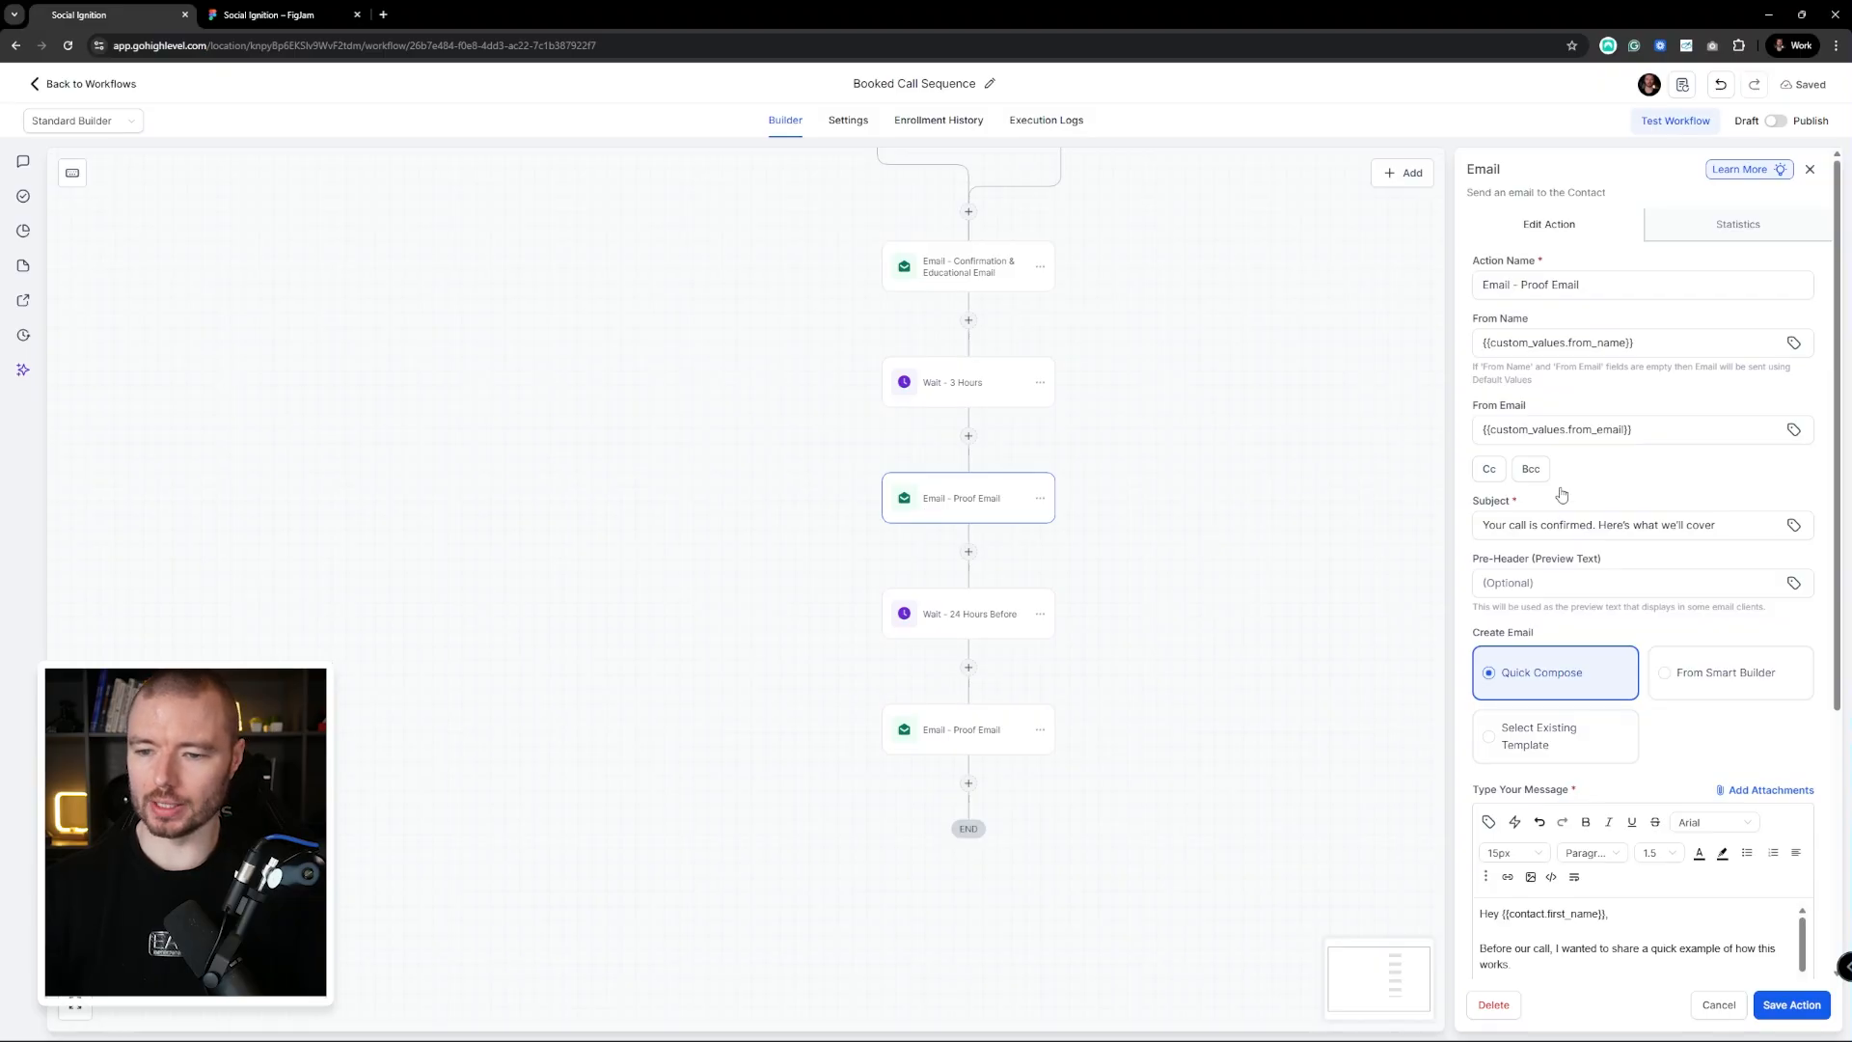
{"action": "left_click_drag", "start_coordinate": [1662, 525], "coordinate": [1716, 524]}
{"action": "type", "text": "this looks like in practice."}
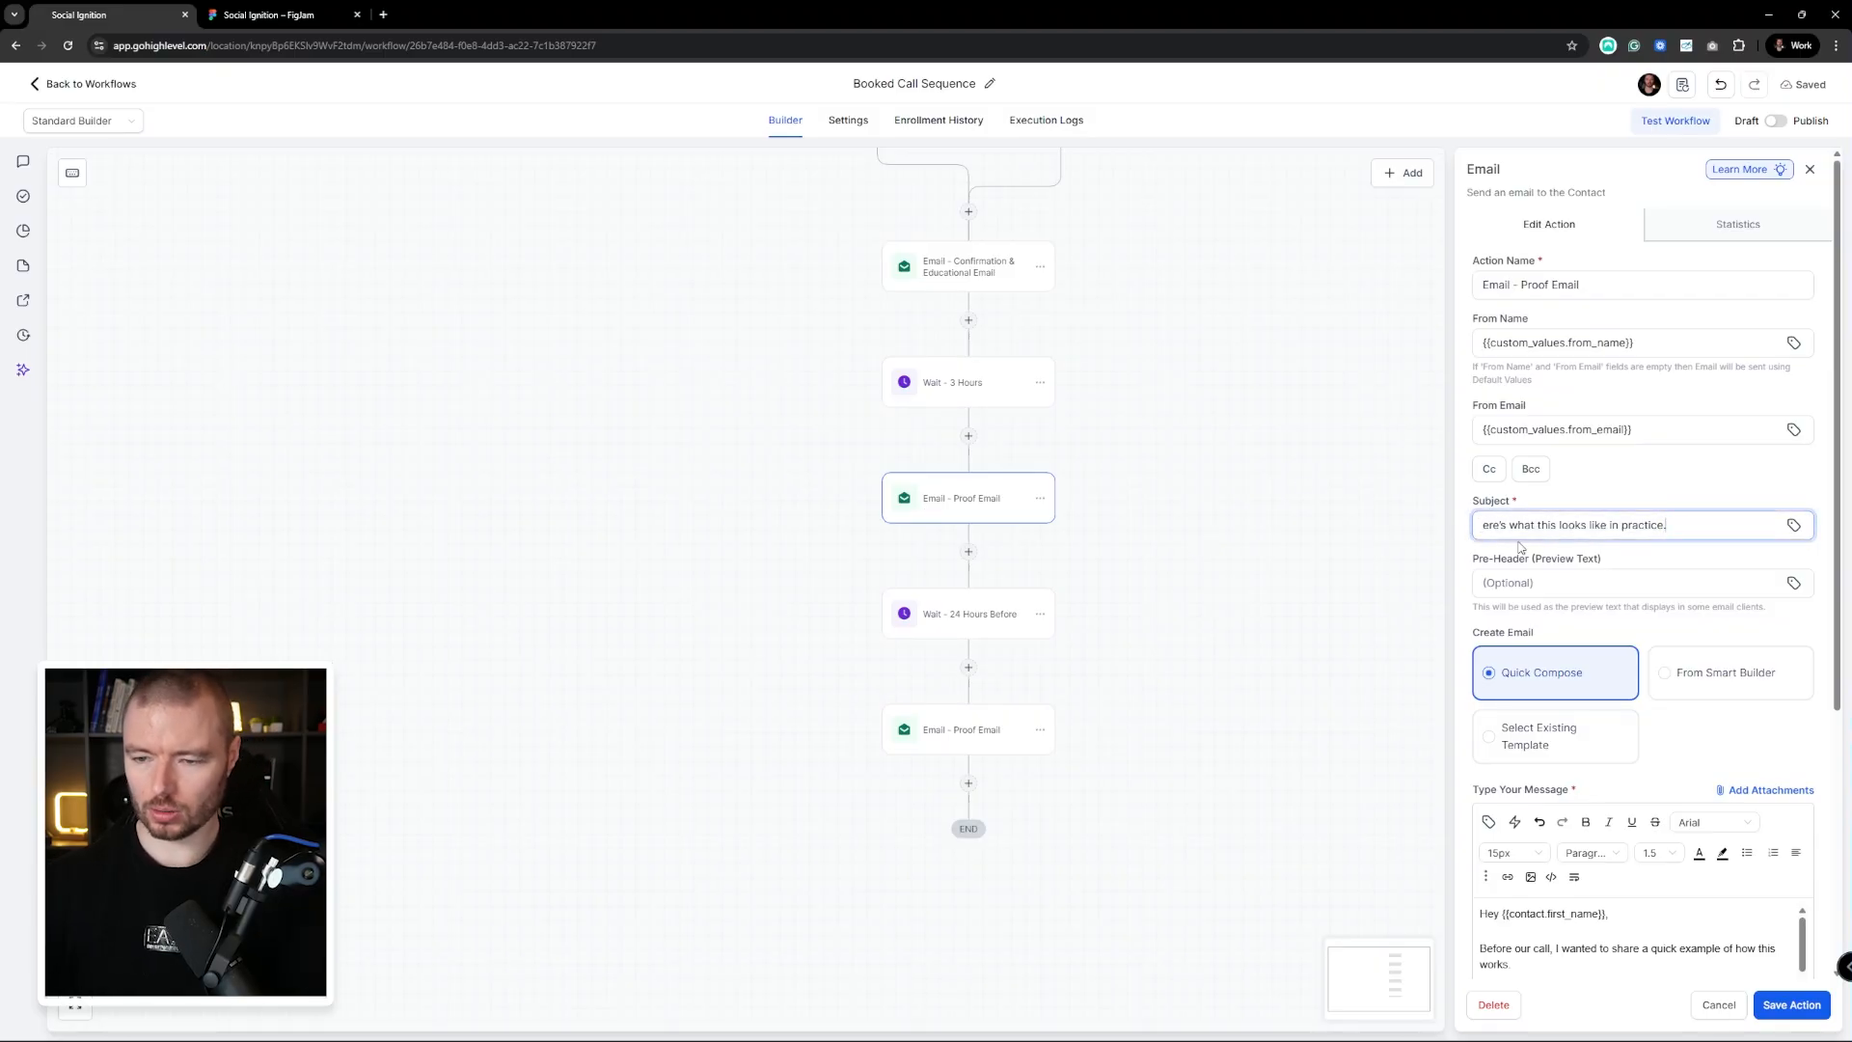
{"action": "type", "text": "H"}
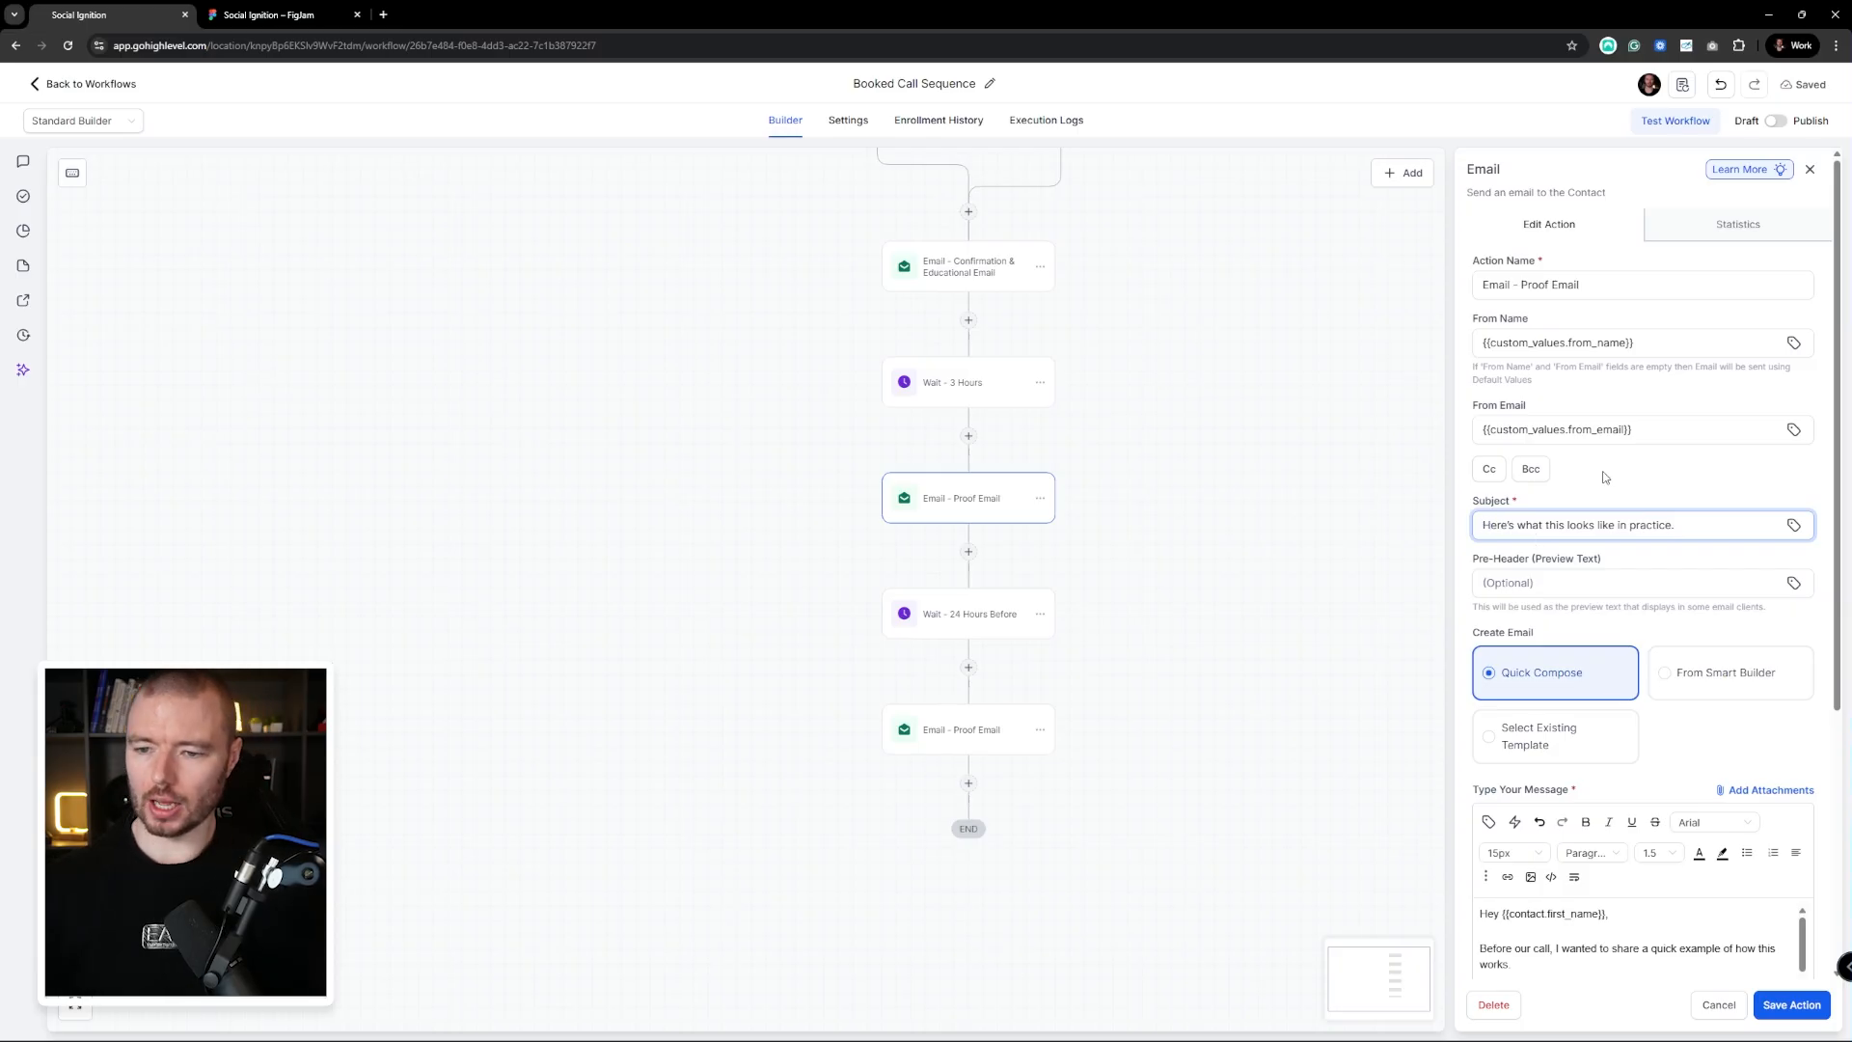
{"action": "left_click", "coordinate": [1791, 1005]}
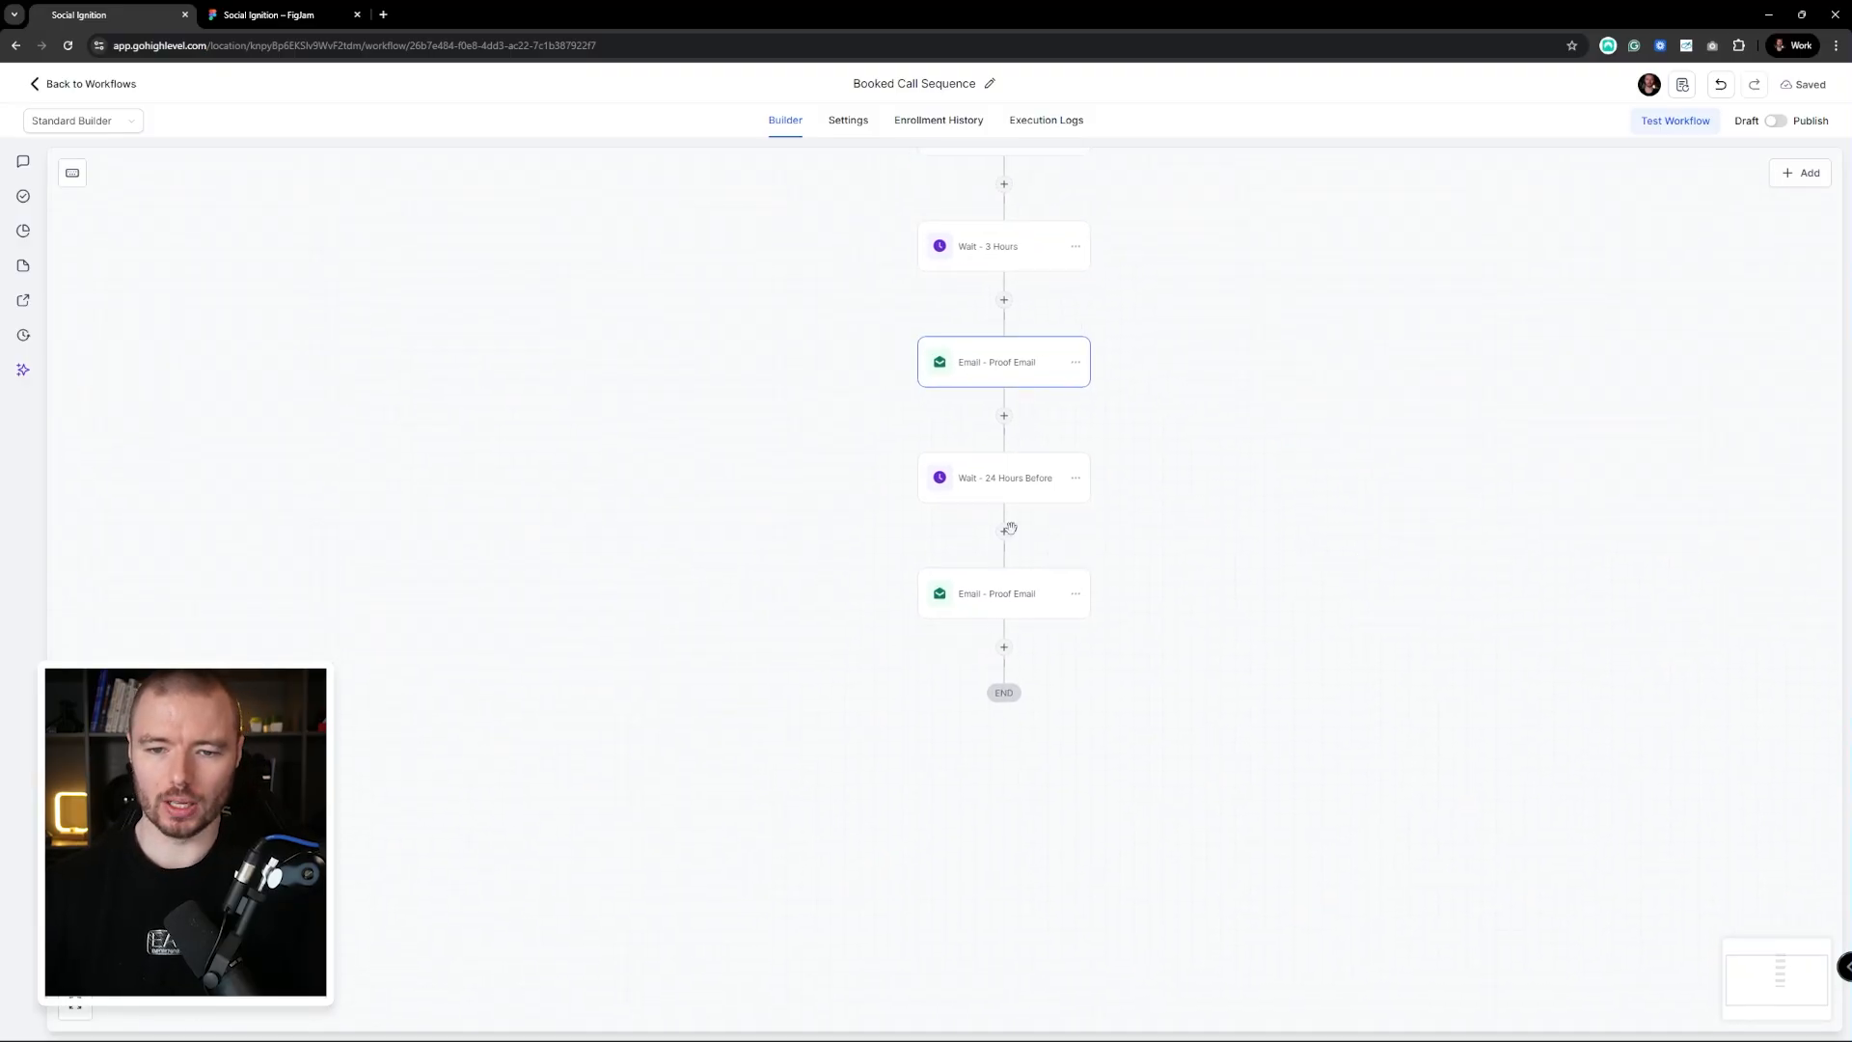
Rename the final email step to 'Email - 24 Hour Reminder' and save it
{"action": "left_click", "coordinate": [1000, 584]}
{"action": "left_click_drag", "start_coordinate": [1625, 283], "coordinate": [1523, 284]}
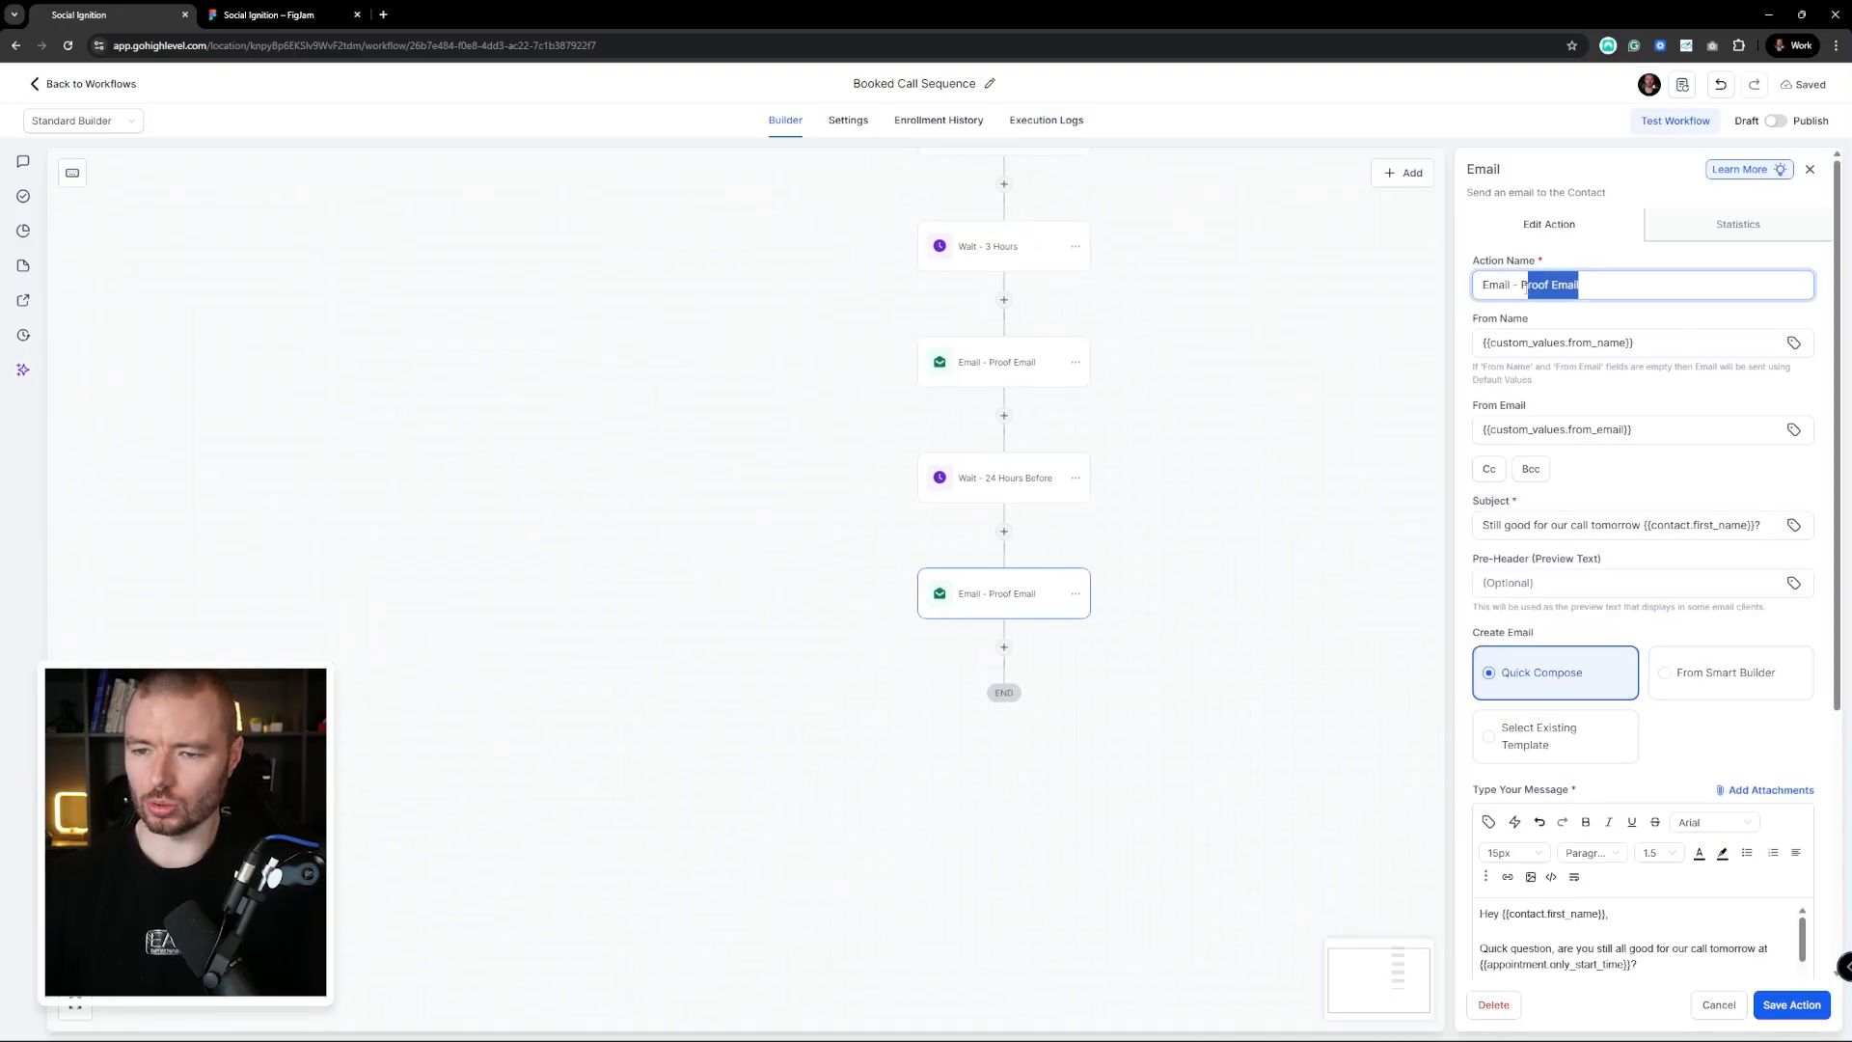
{"action": "type", "text": "P"}
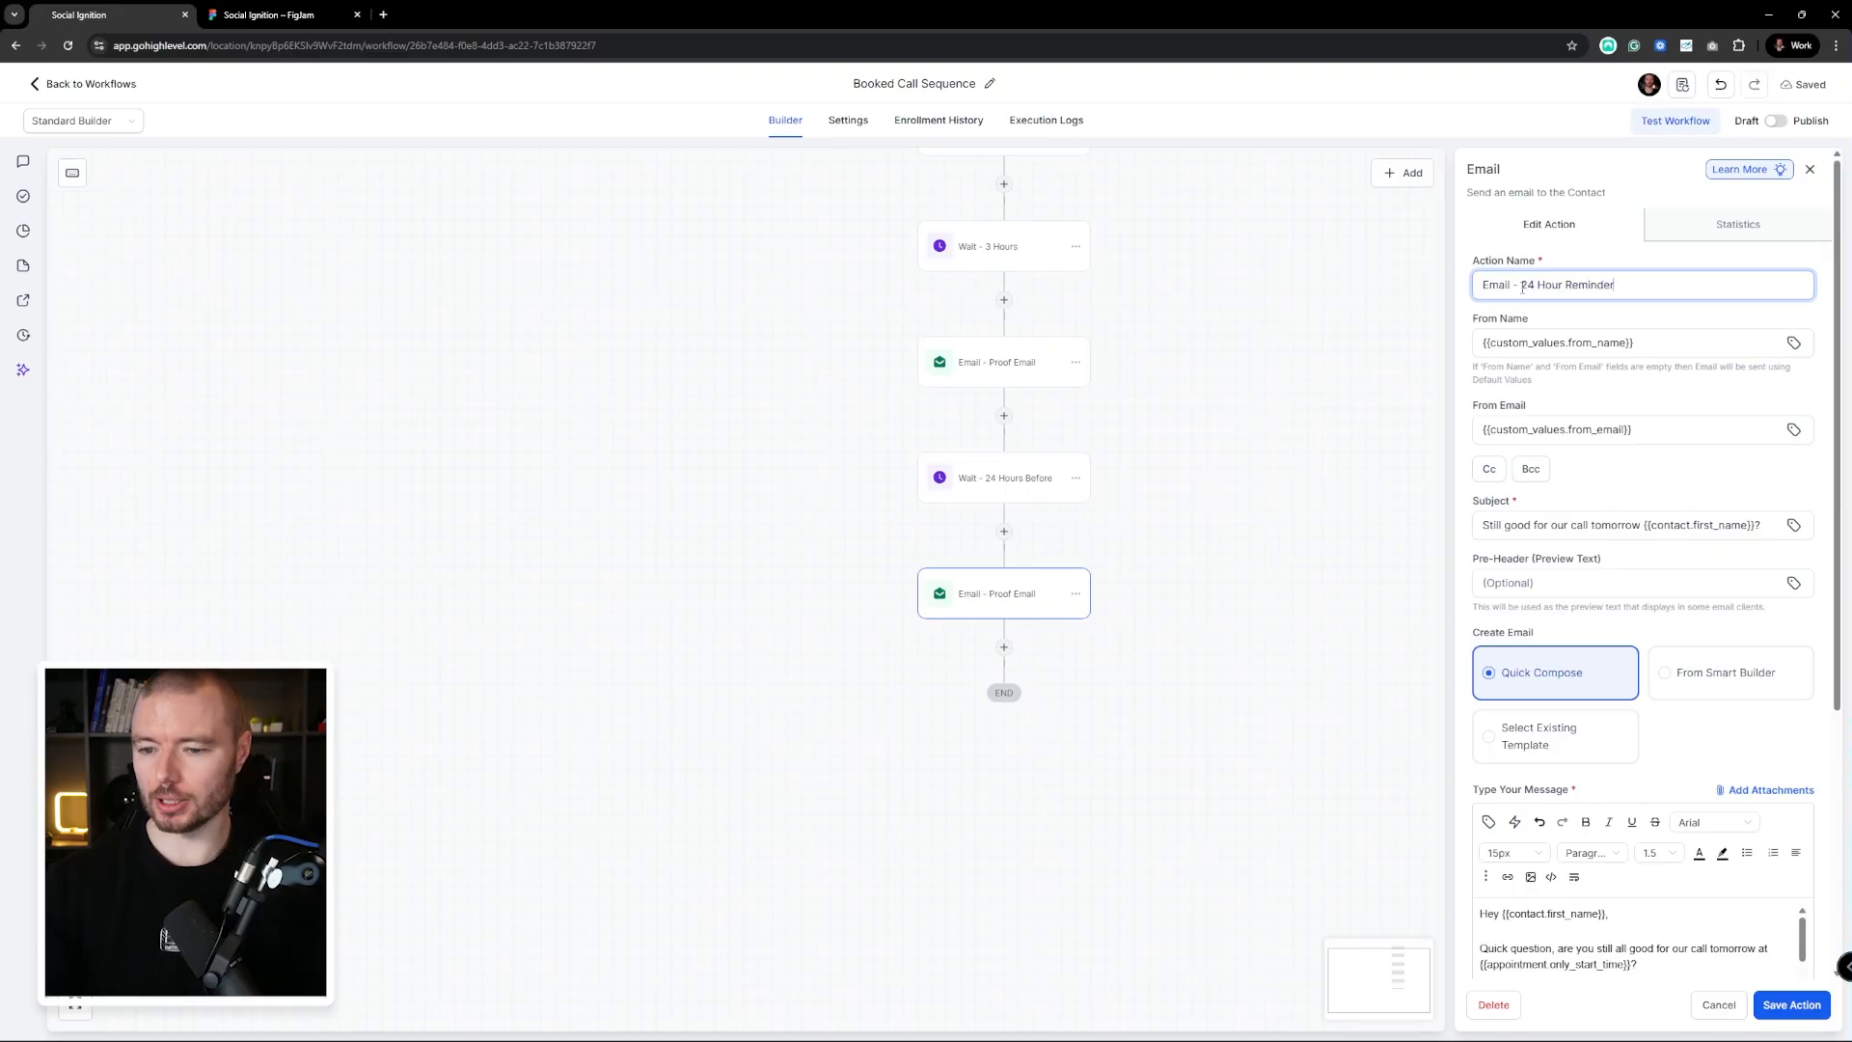
{"action": "left_click", "coordinate": [1791, 1004]}
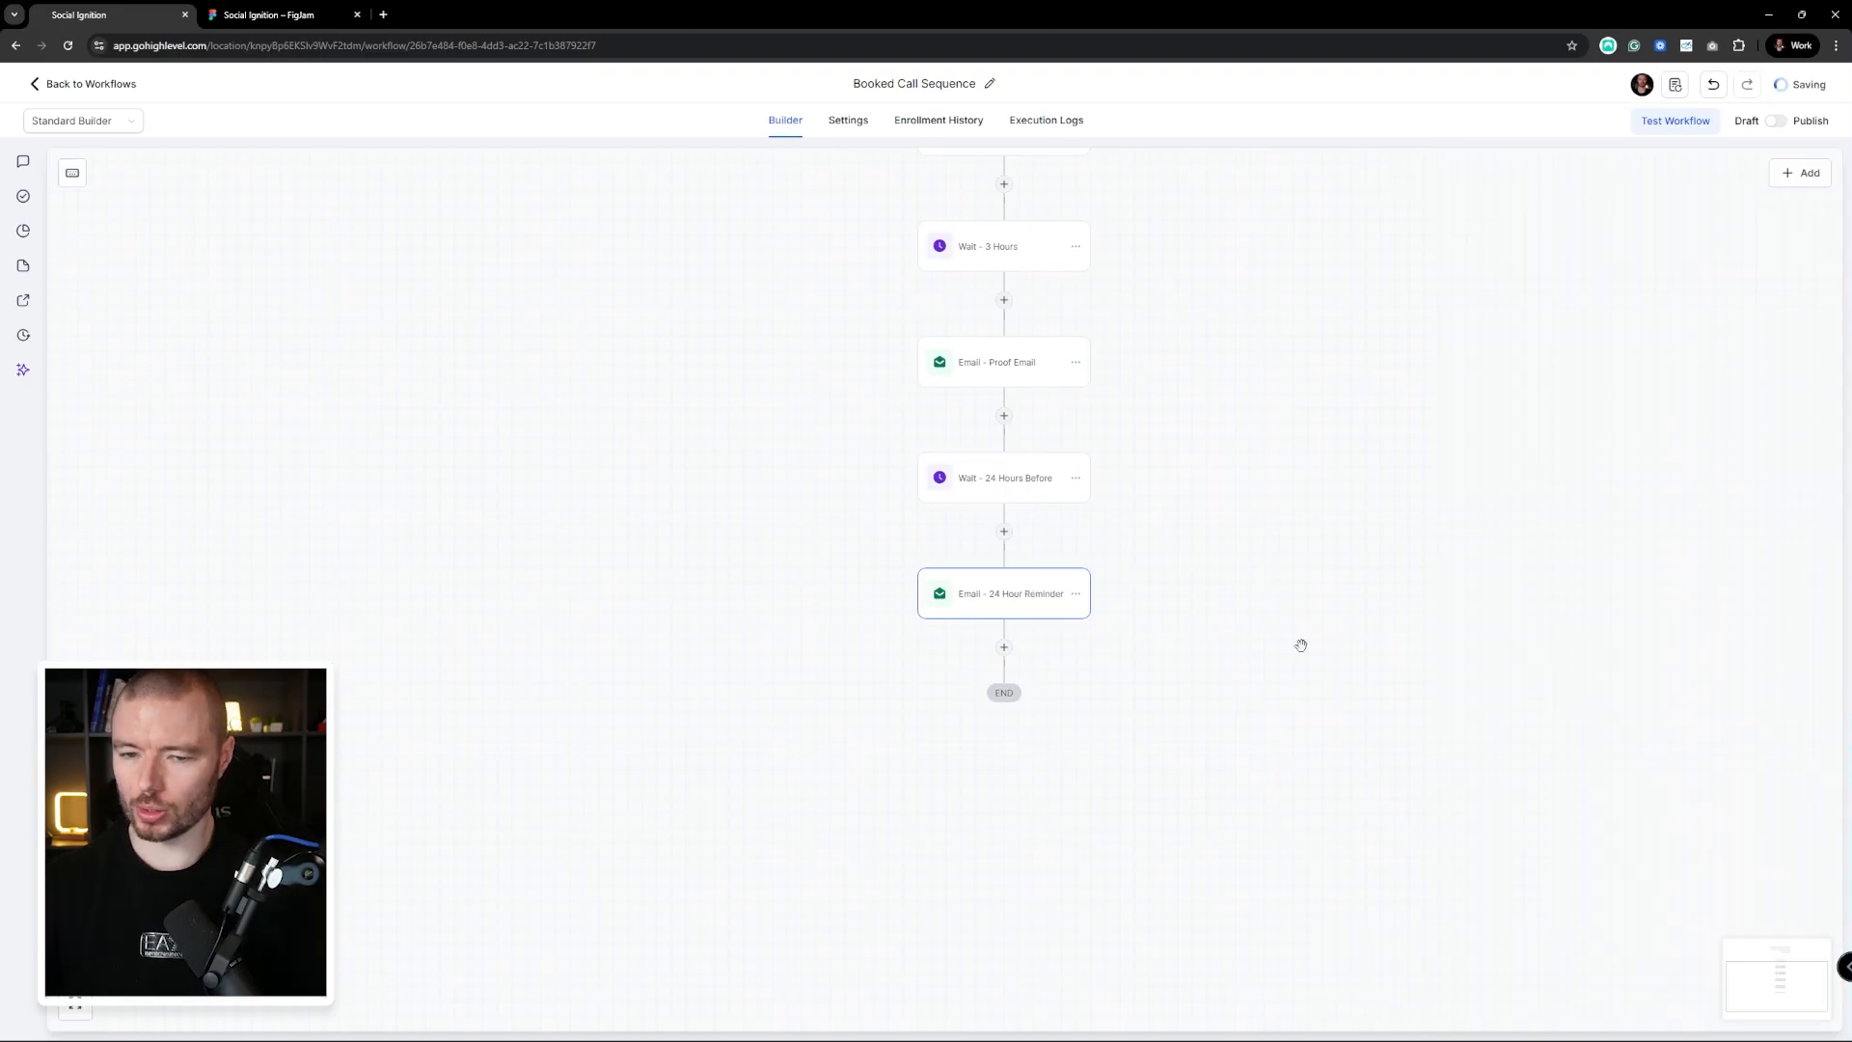
{"action": "left_click_drag", "start_coordinate": [1298, 644], "coordinate": [1197, 542]}
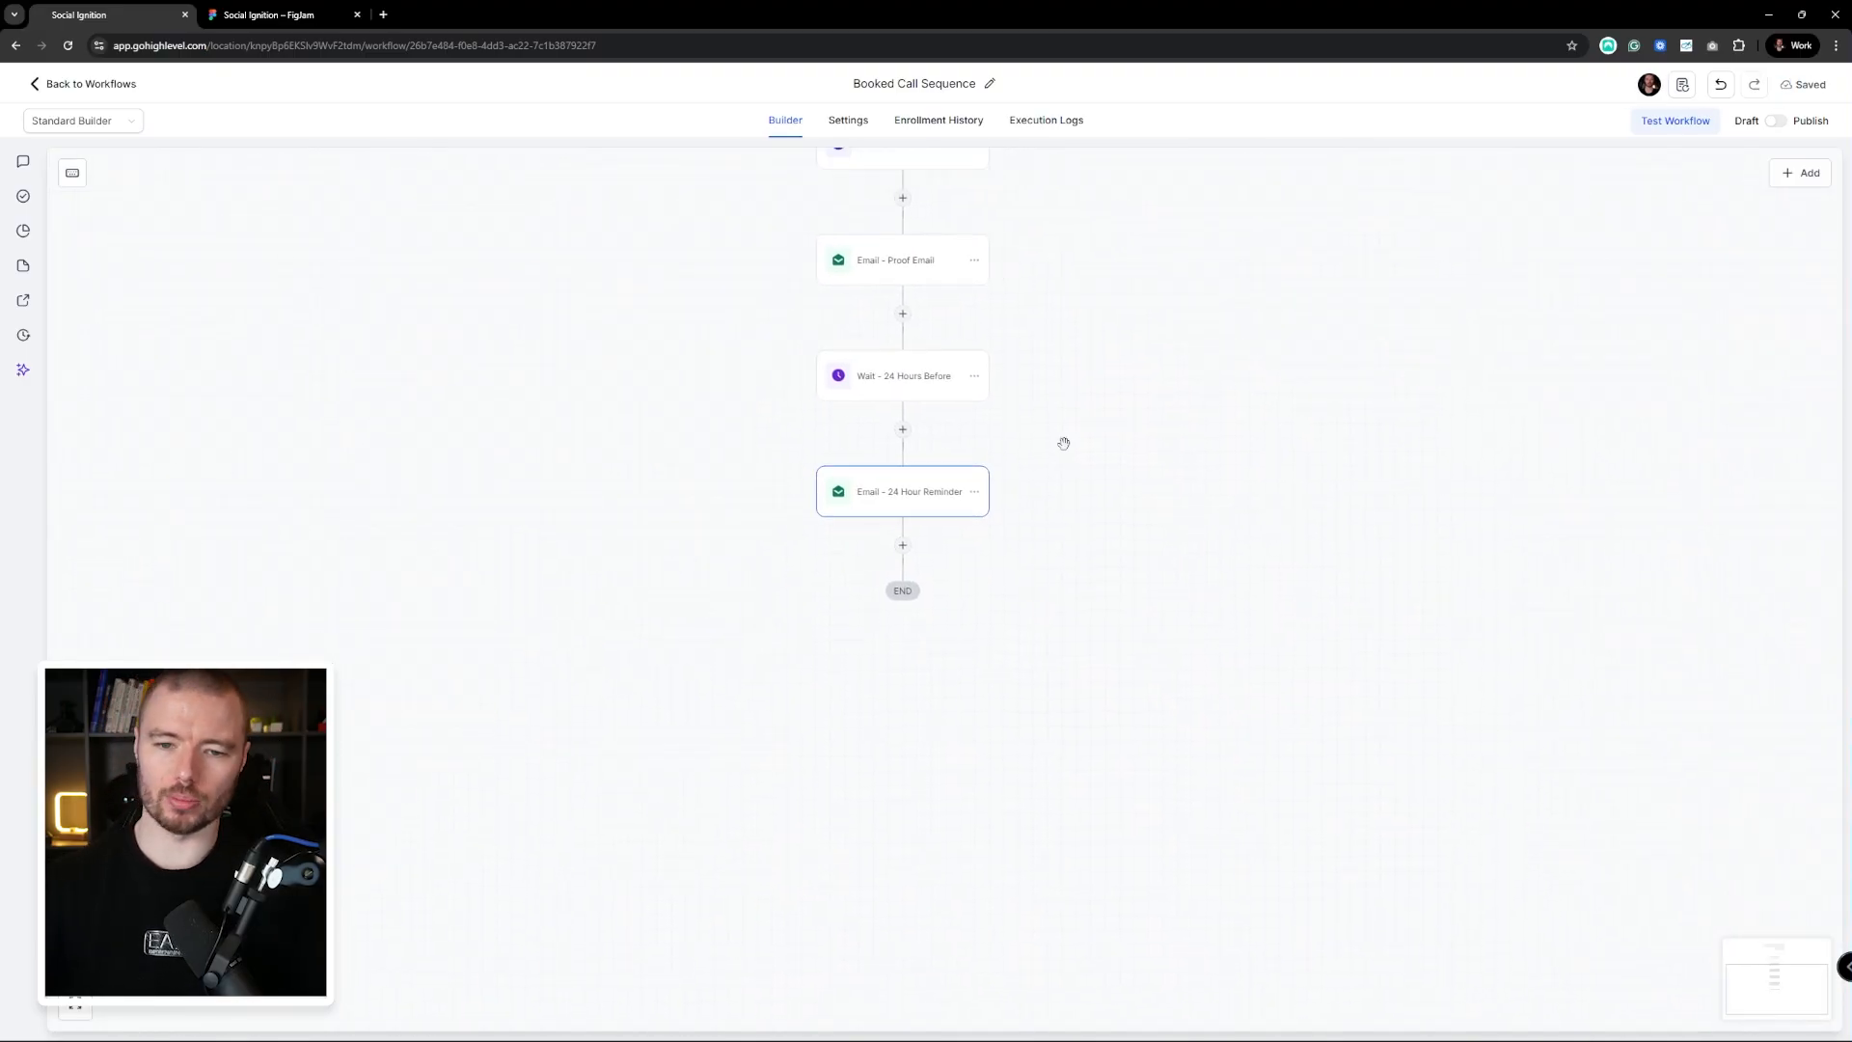
{"action": "left_click", "coordinate": [974, 378]}
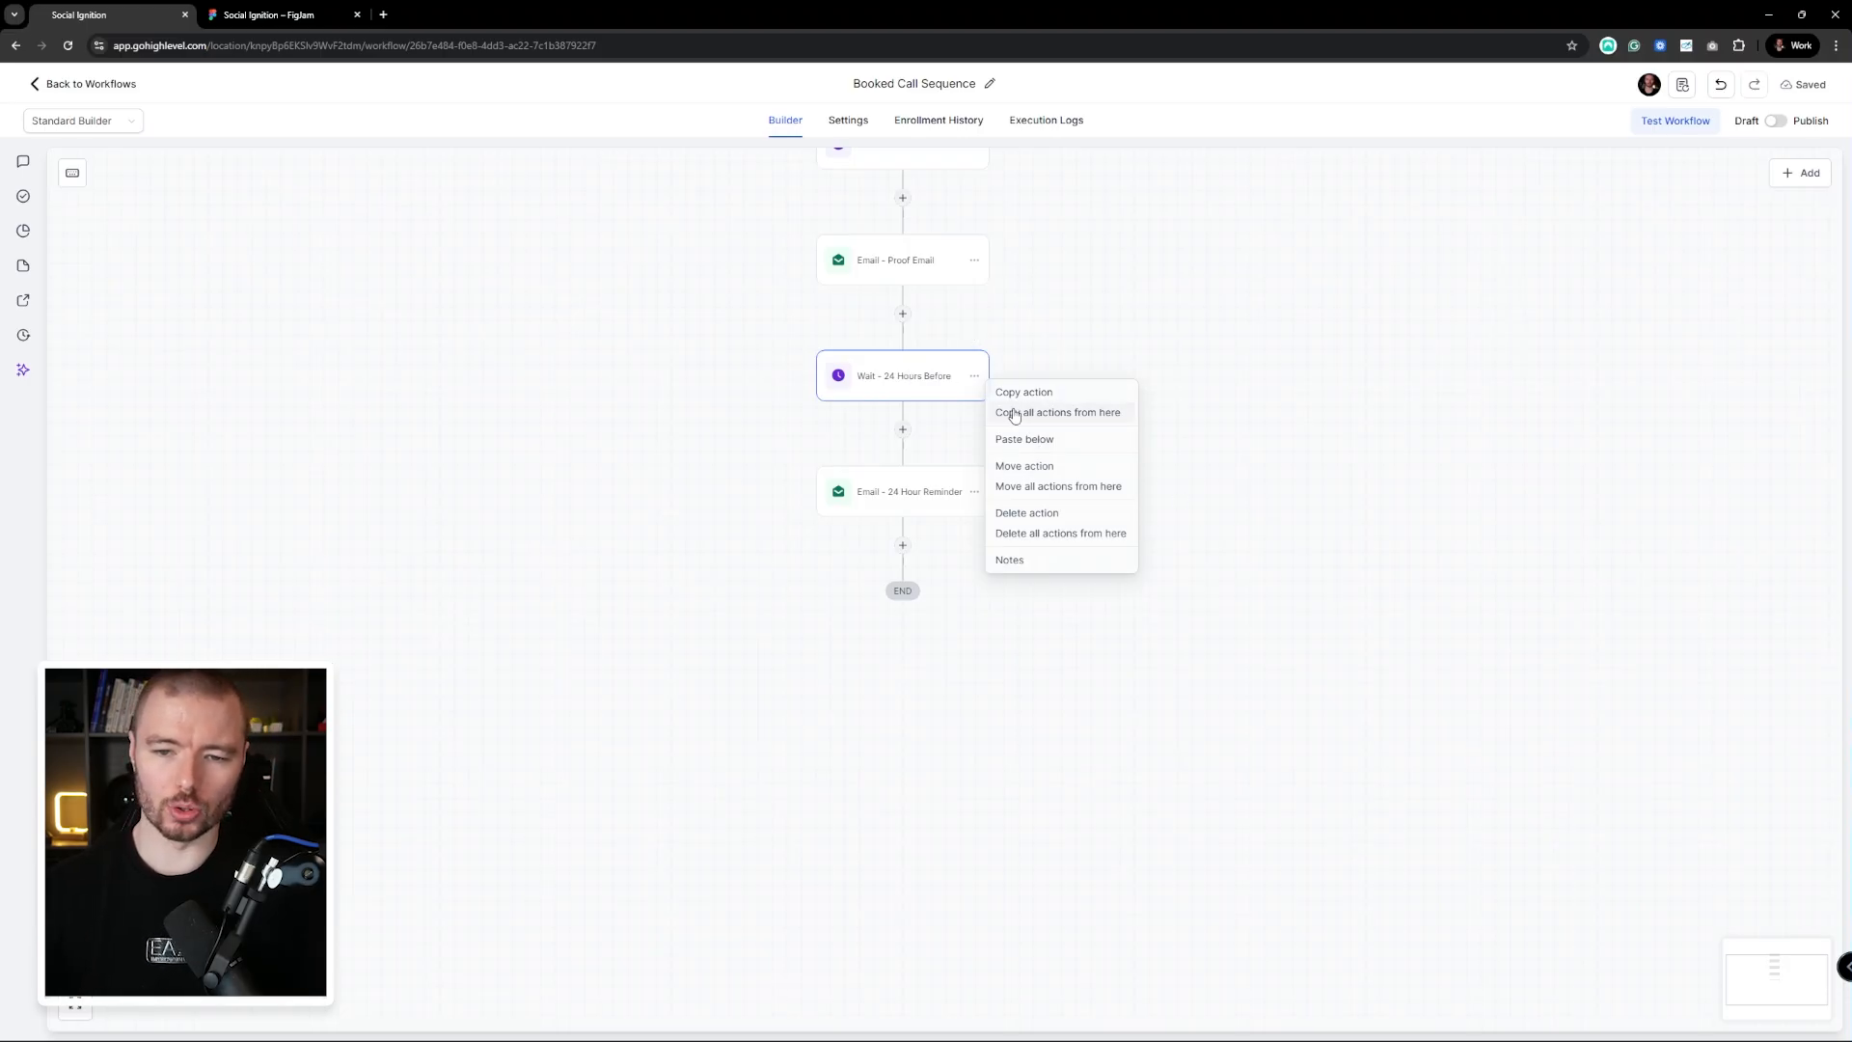
Duplicate the 24-hour wait and its email at the end of the workflow
{"action": "left_click", "coordinate": [1067, 422]}
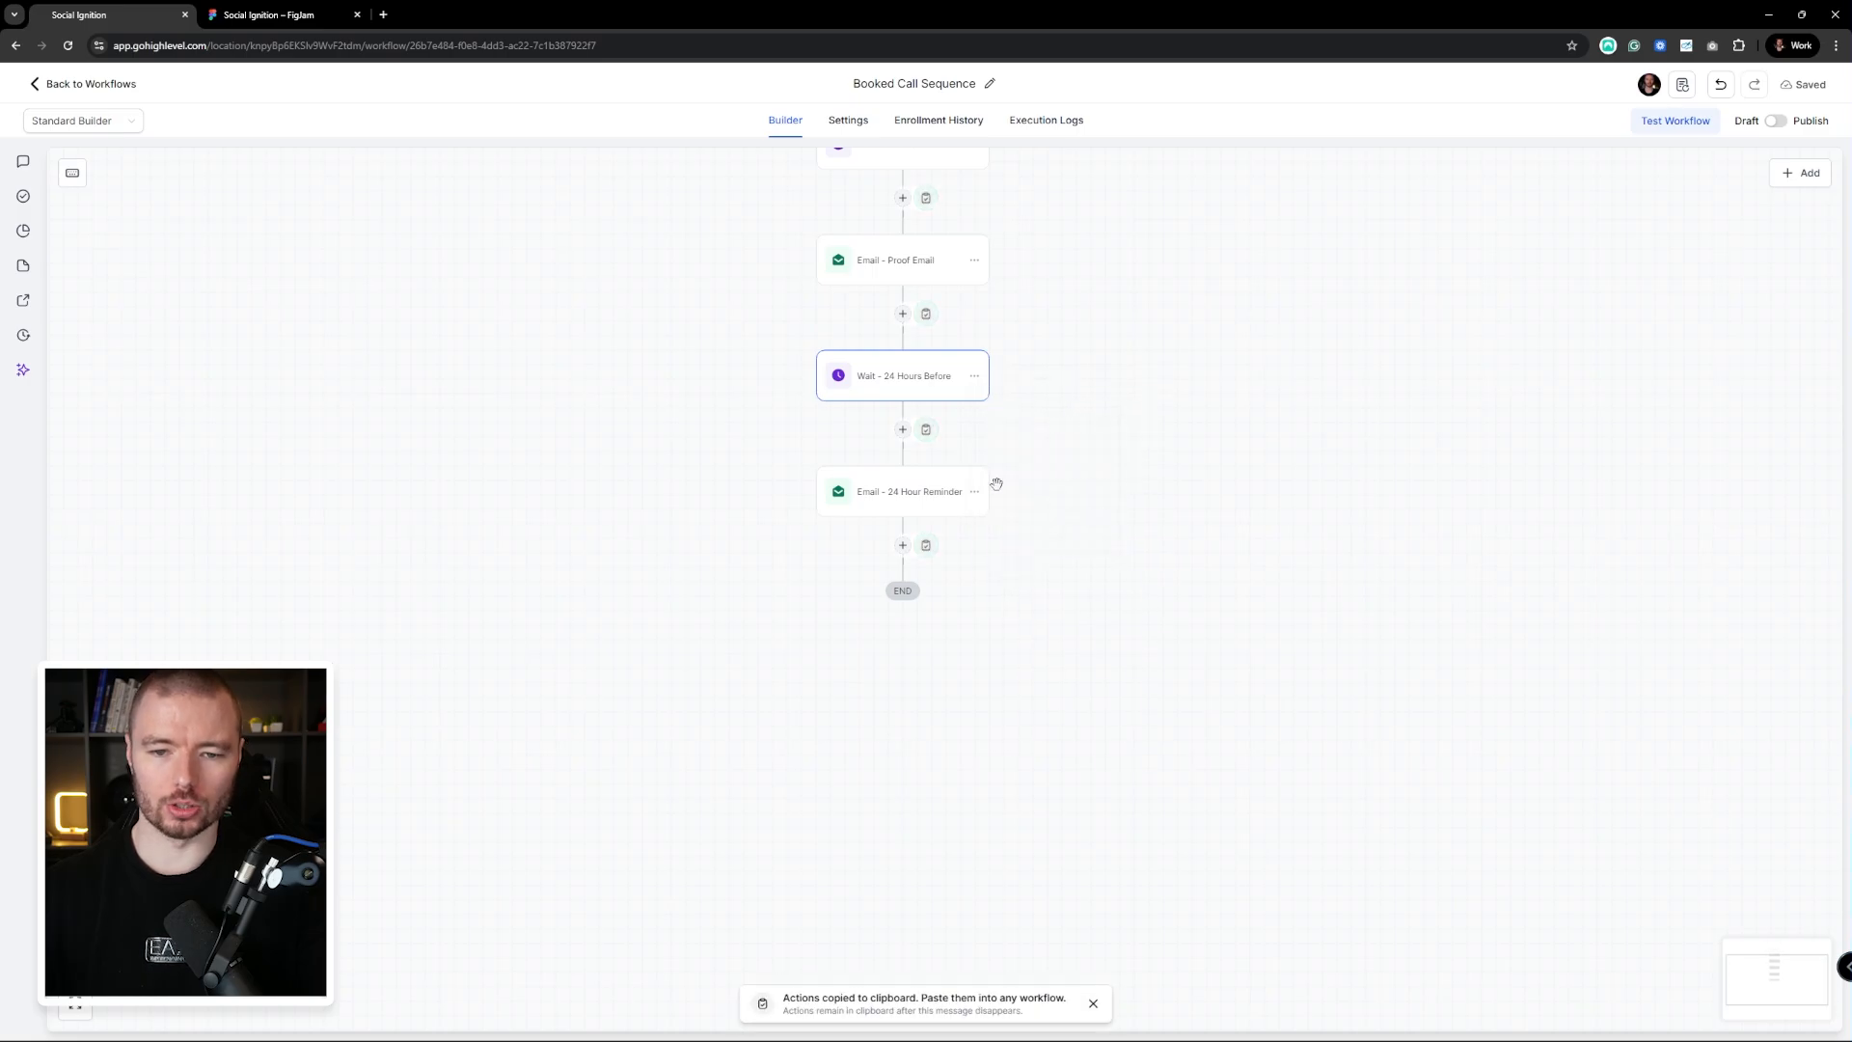
{"action": "left_click", "coordinate": [926, 546]}
{"action": "left_click_drag", "start_coordinate": [1161, 629], "coordinate": [1251, 536]}
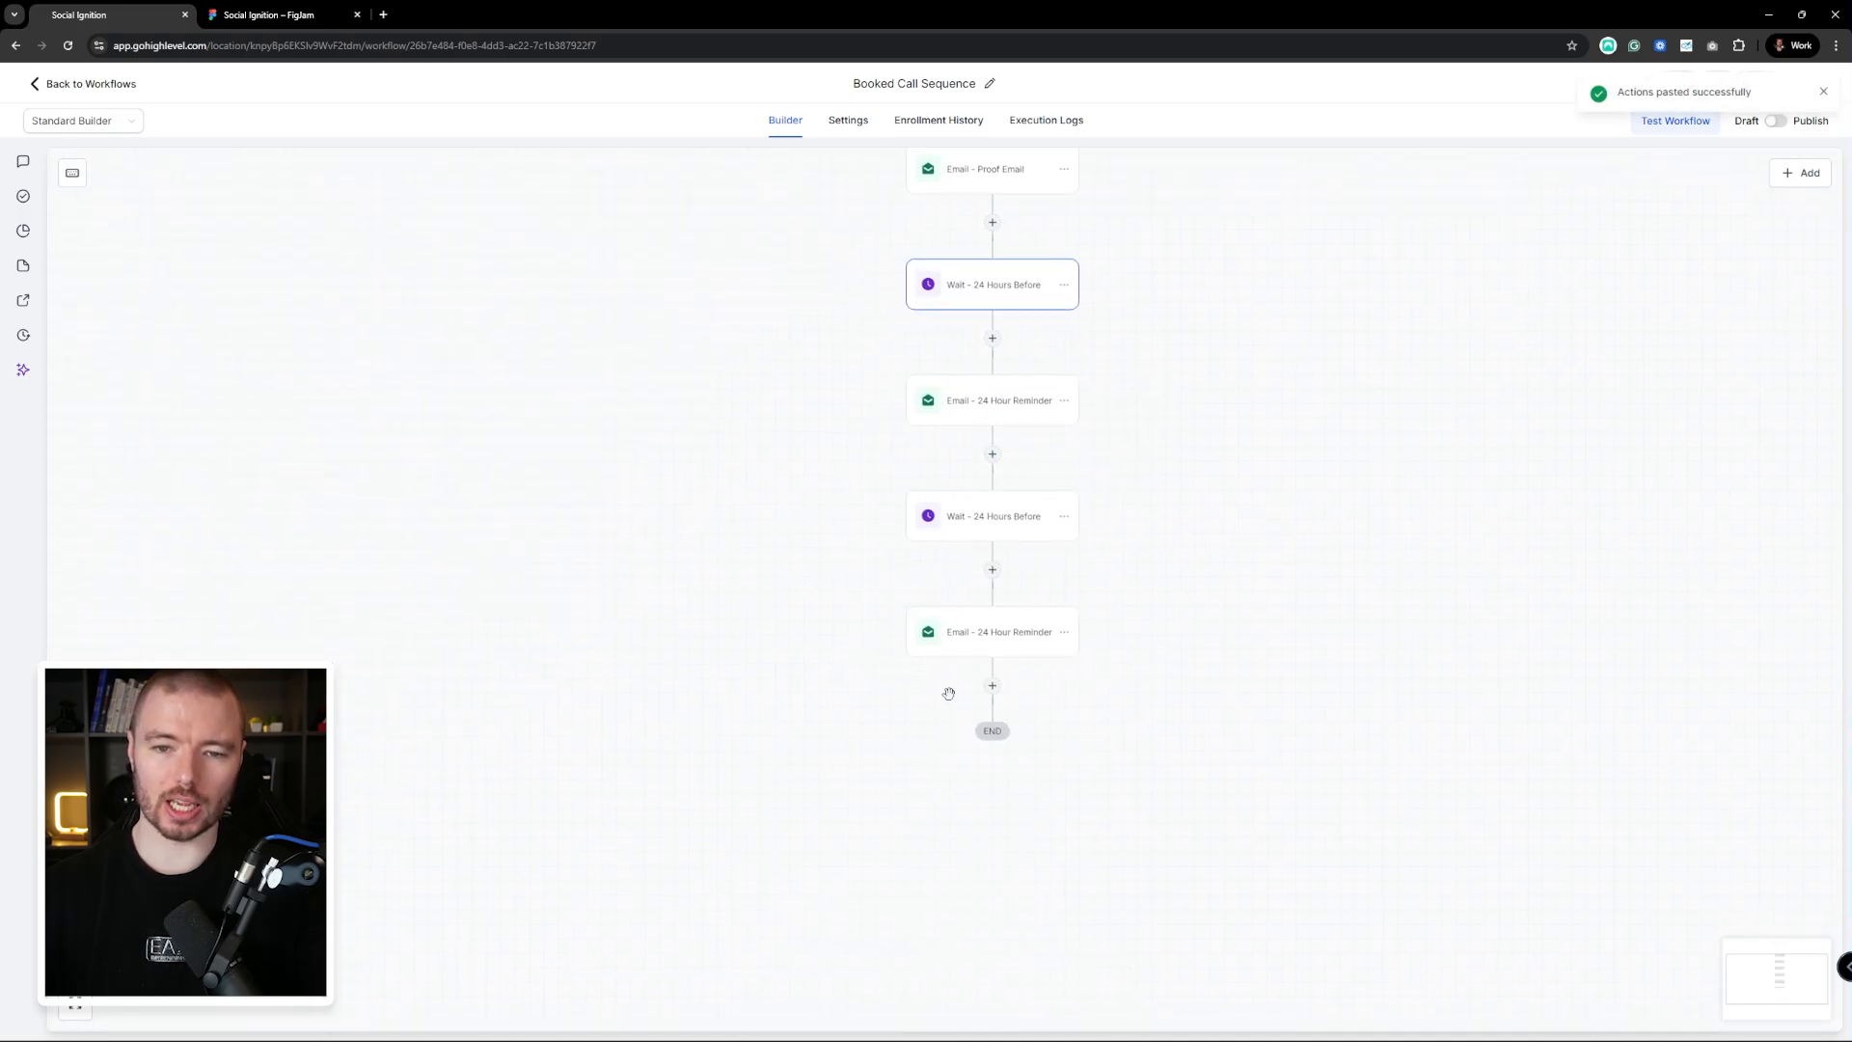
{"action": "left_click_drag", "start_coordinate": [1300, 438], "coordinate": [1172, 415]}
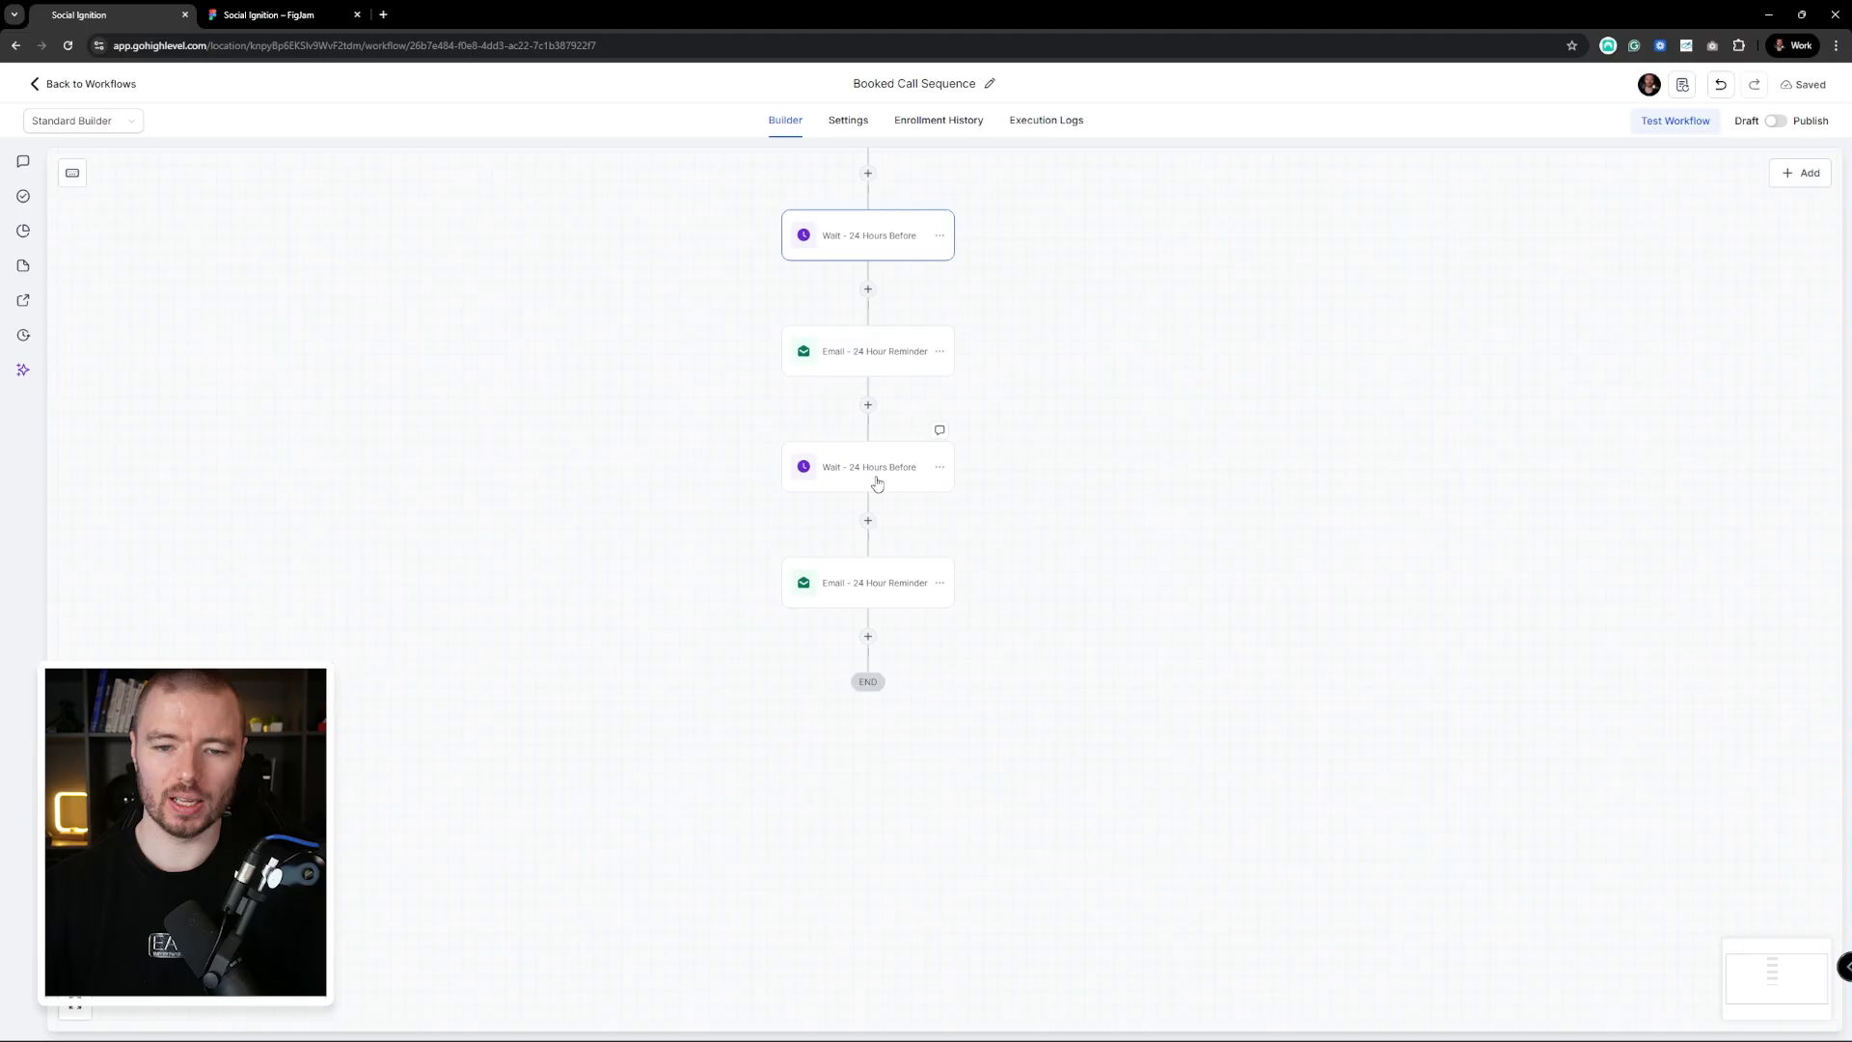
Rename the pasted wait to 'Wait - 1 Hour Before' and set it to 1 hour
{"action": "left_click", "coordinate": [877, 473]}
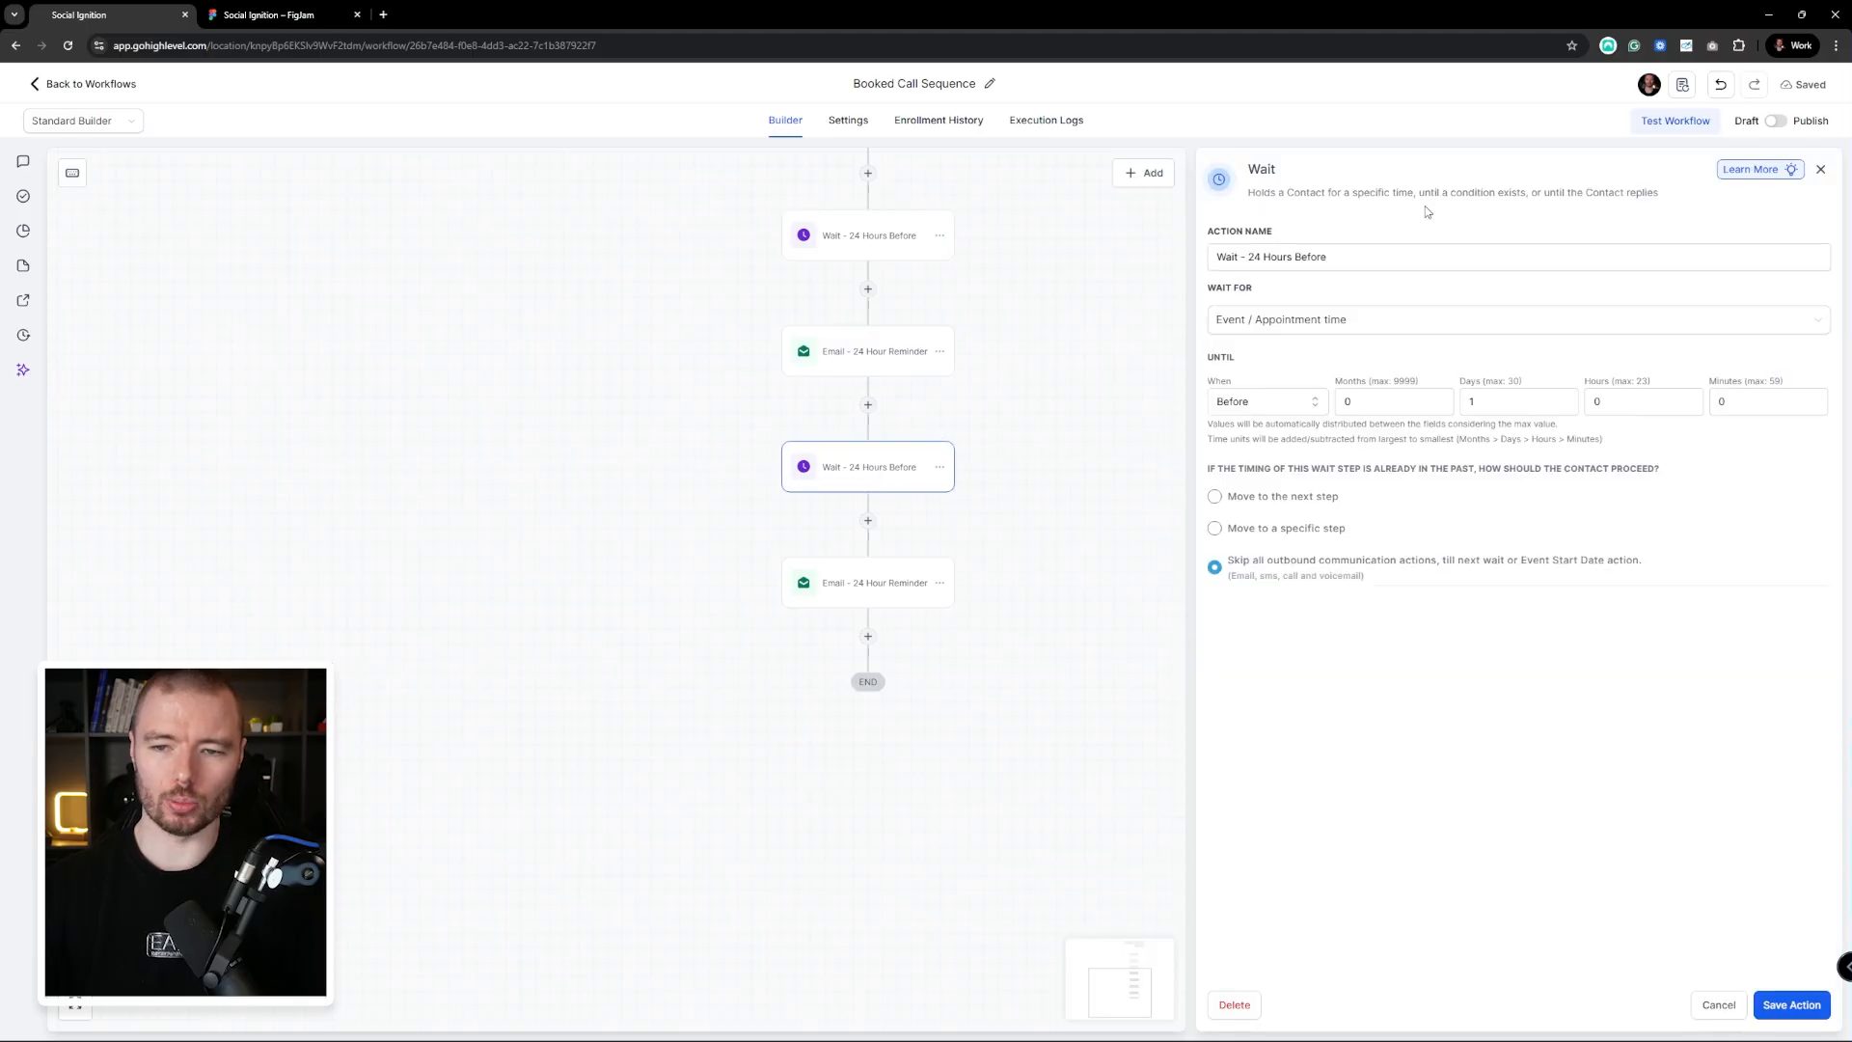
{"action": "double_click", "coordinate": [1260, 257]}
{"action": "type", "text": "1"}
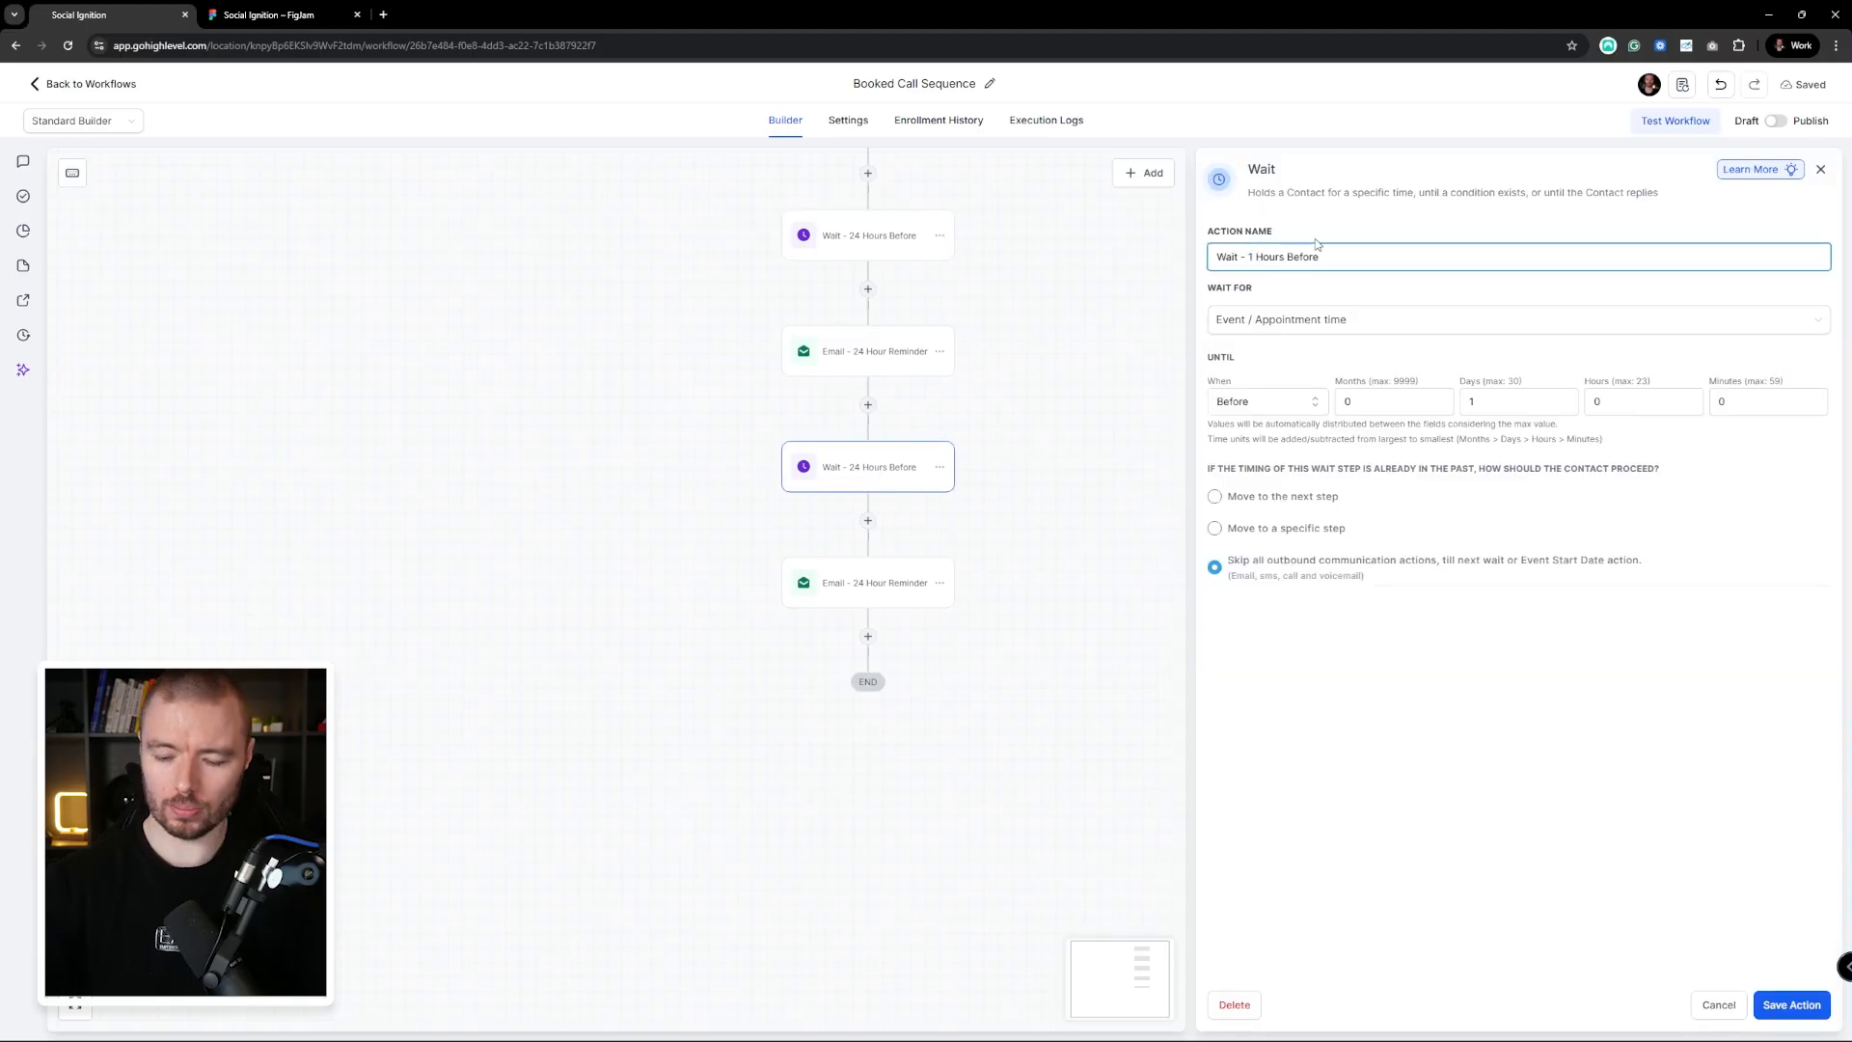
{"action": "left_click_drag", "start_coordinate": [1507, 403], "coordinate": [1462, 405]}
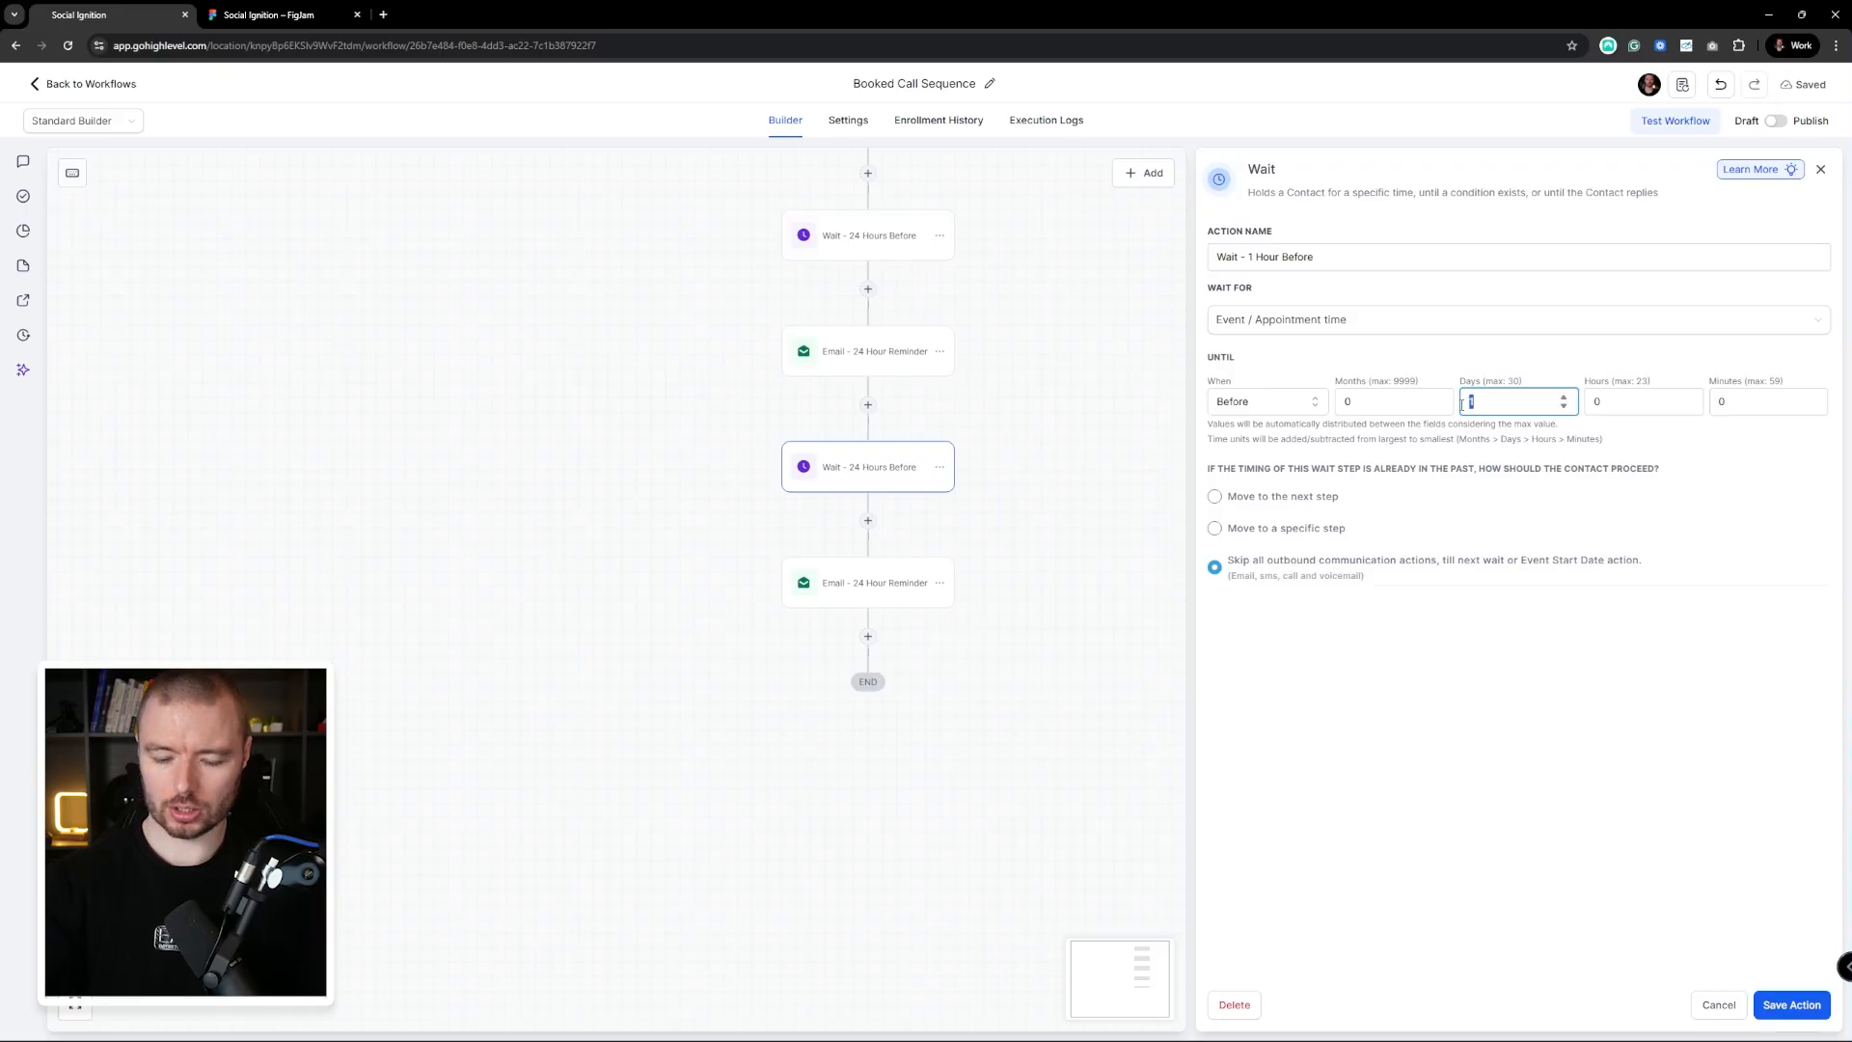
{"action": "left_click", "coordinate": [1642, 405]}
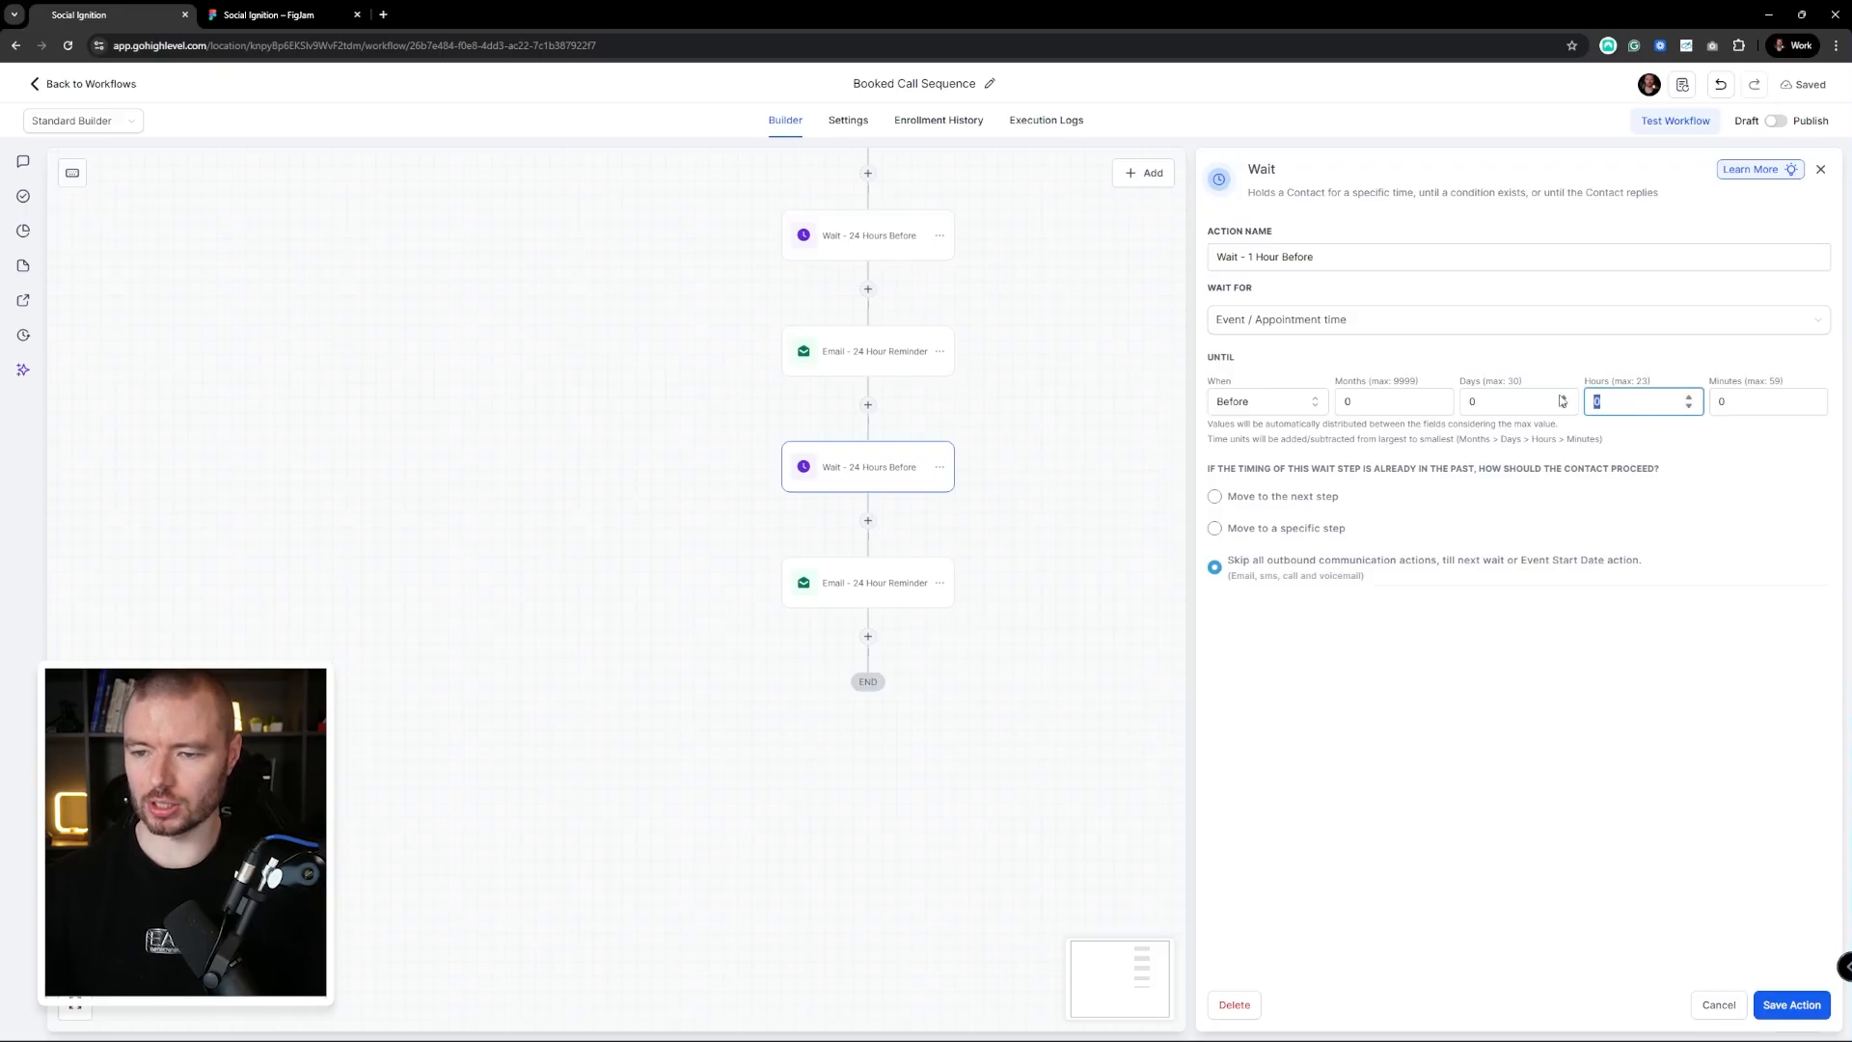
{"action": "type", "text": "1"}
{"action": "left_click", "coordinate": [1590, 366]}
{"action": "left_click", "coordinate": [1816, 1012]}
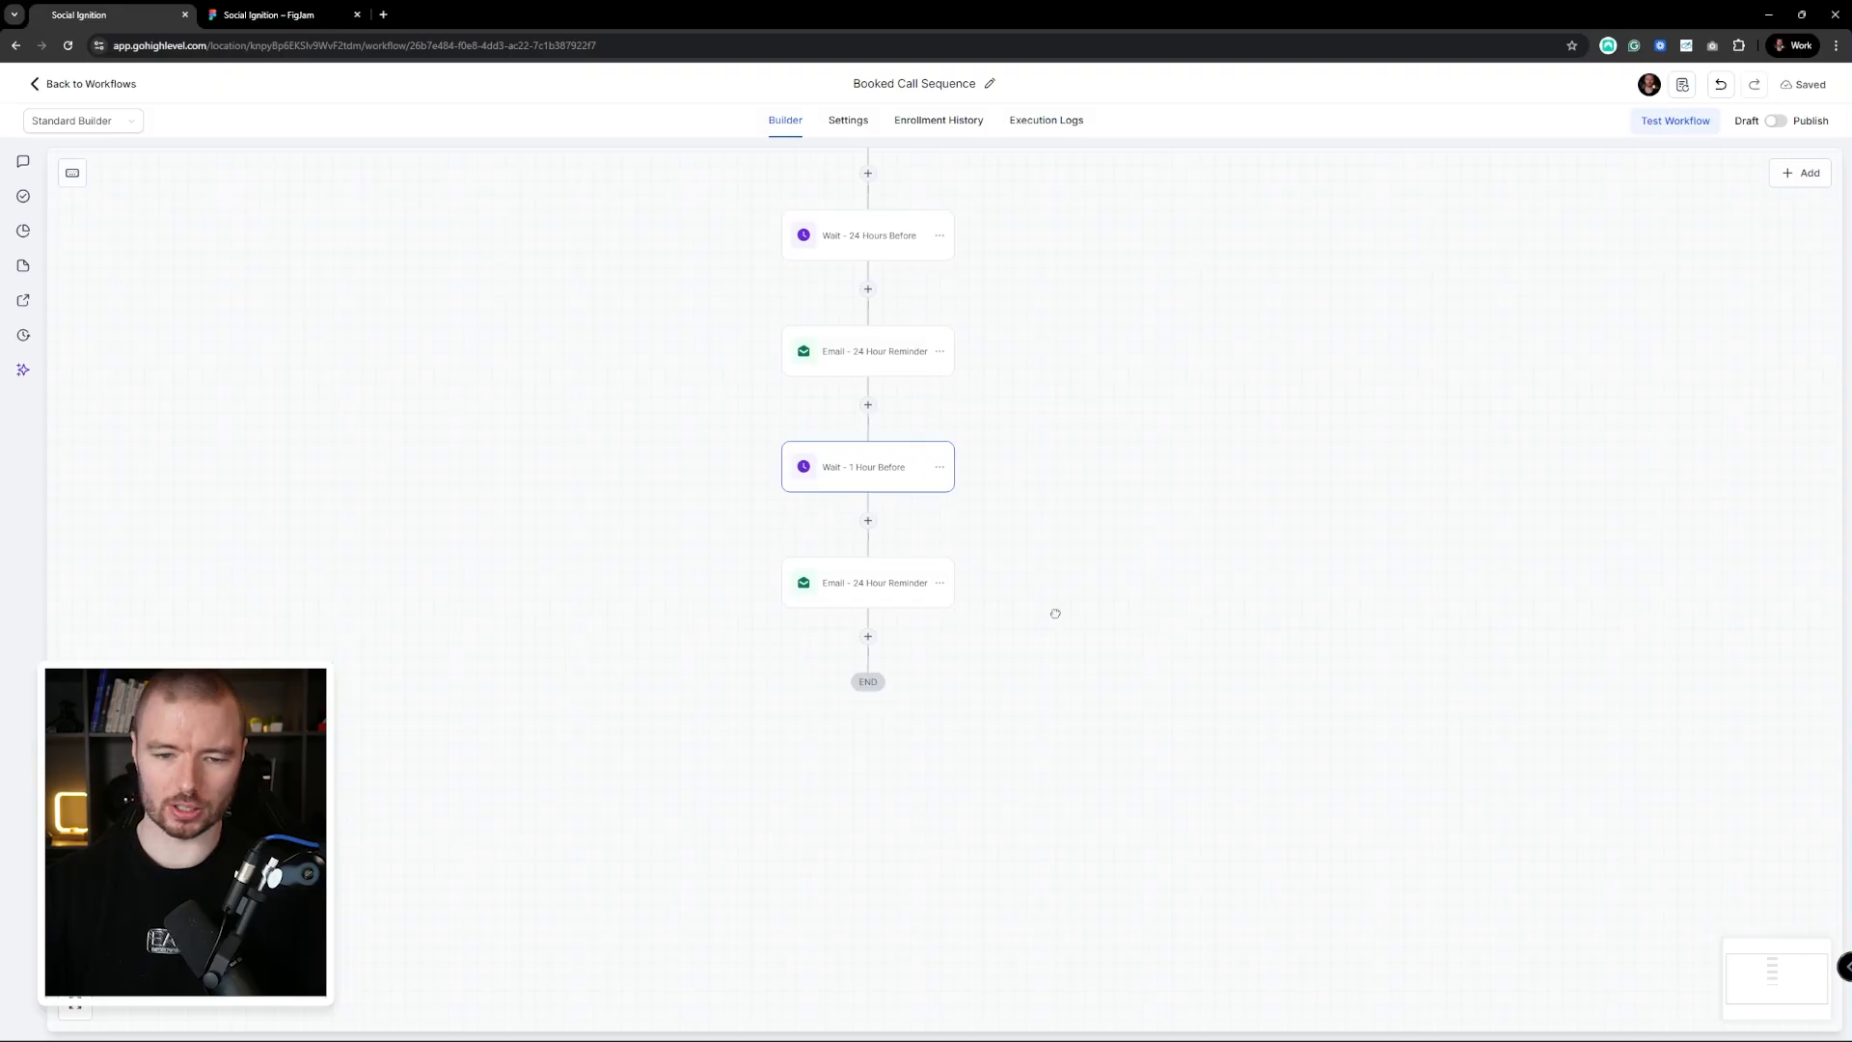
Give the last email a short 1-hour reminder body and subject 'We have a call in 1 hour'
{"action": "scroll", "coordinate": [965, 560], "scroll_direction": "down", "scroll_amount": 1}
{"action": "left_click", "coordinate": [911, 497]}
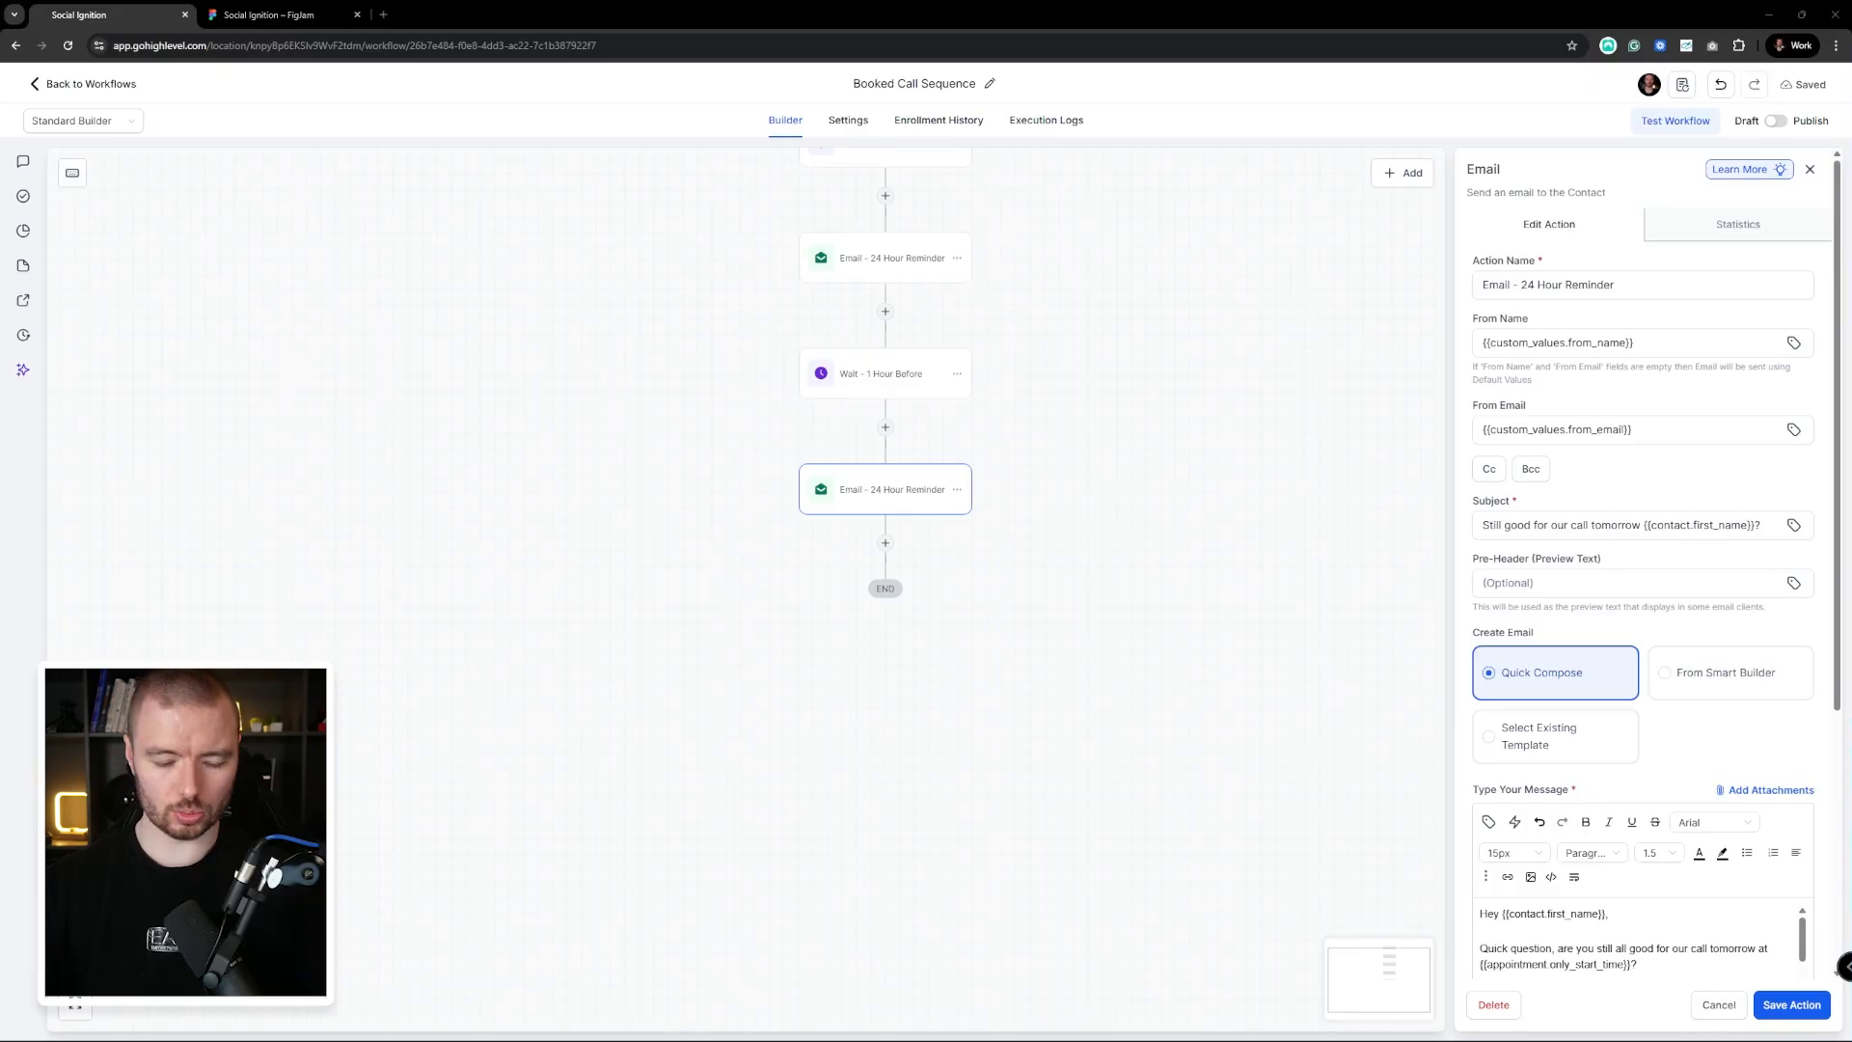
{"action": "scroll", "coordinate": [1688, 713], "scroll_direction": "down", "scroll_amount": 2}
{"action": "left_click", "coordinate": [1485, 707]}
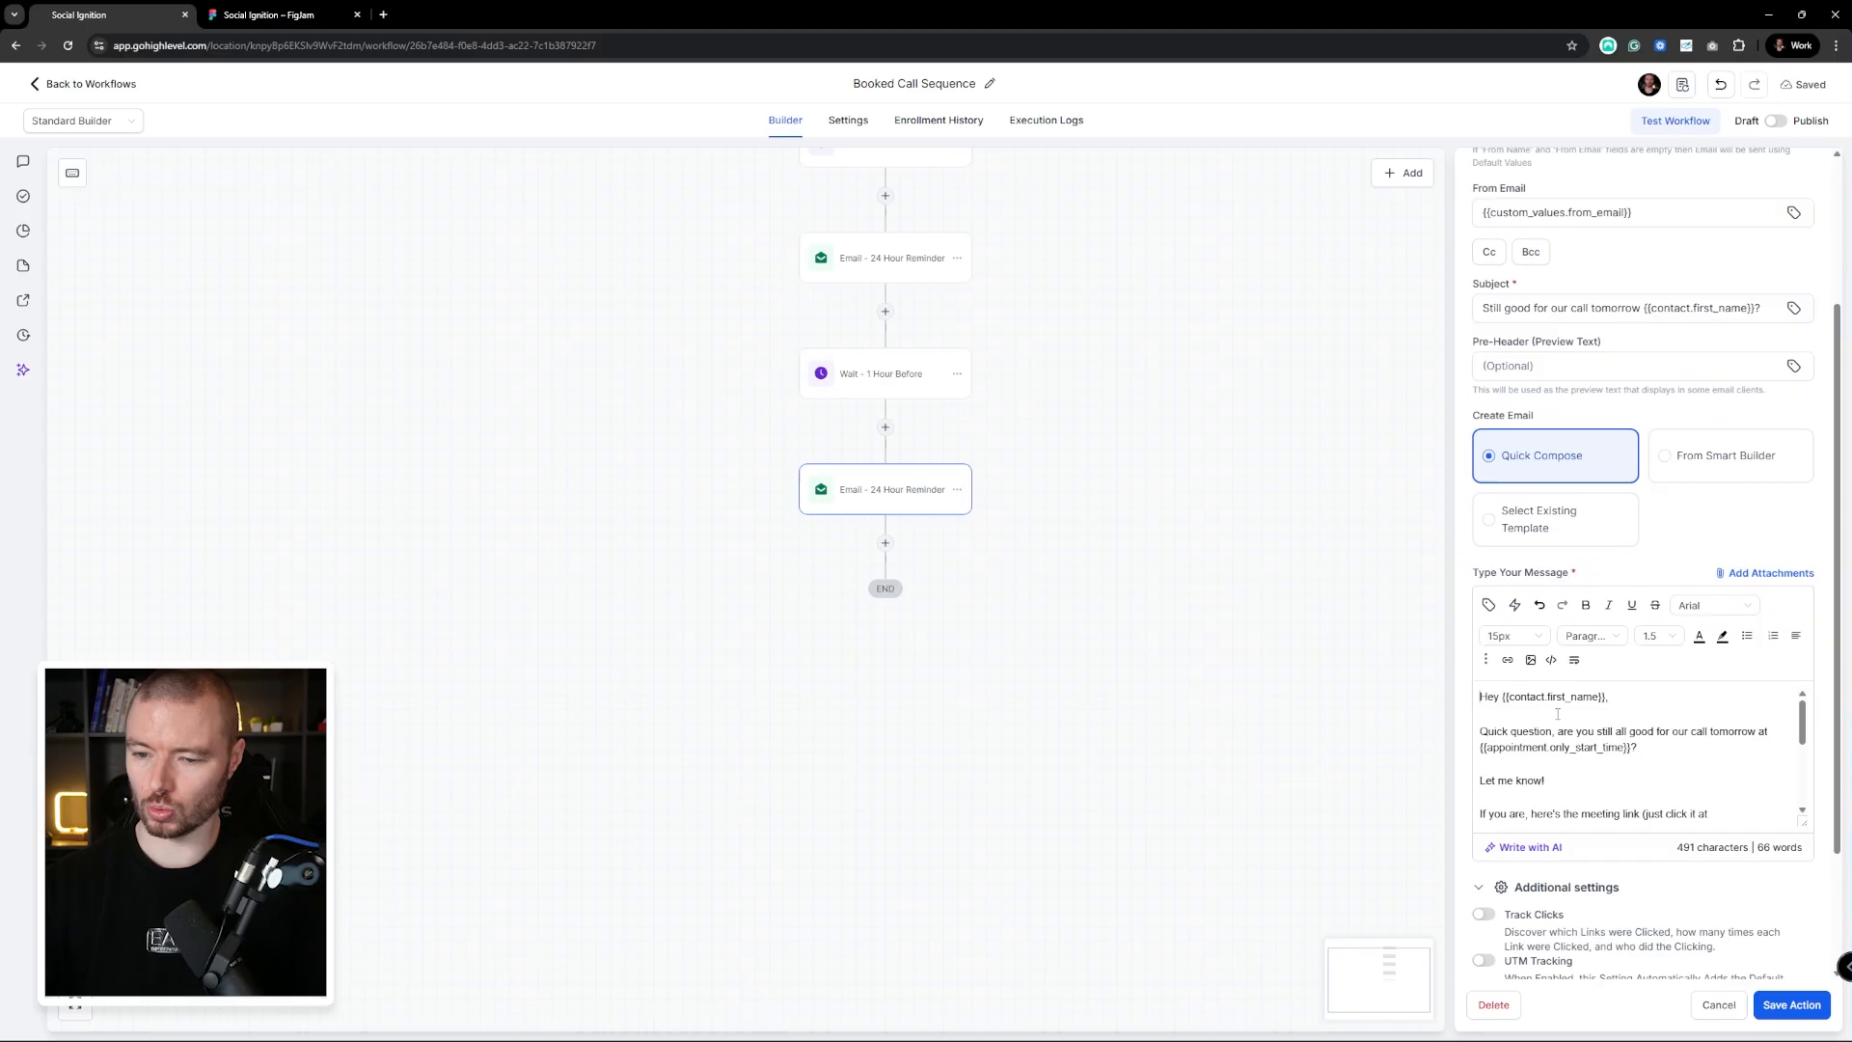
{"action": "key", "text": "ctrl+a"}
{"action": "key", "text": "ctrl+v"}
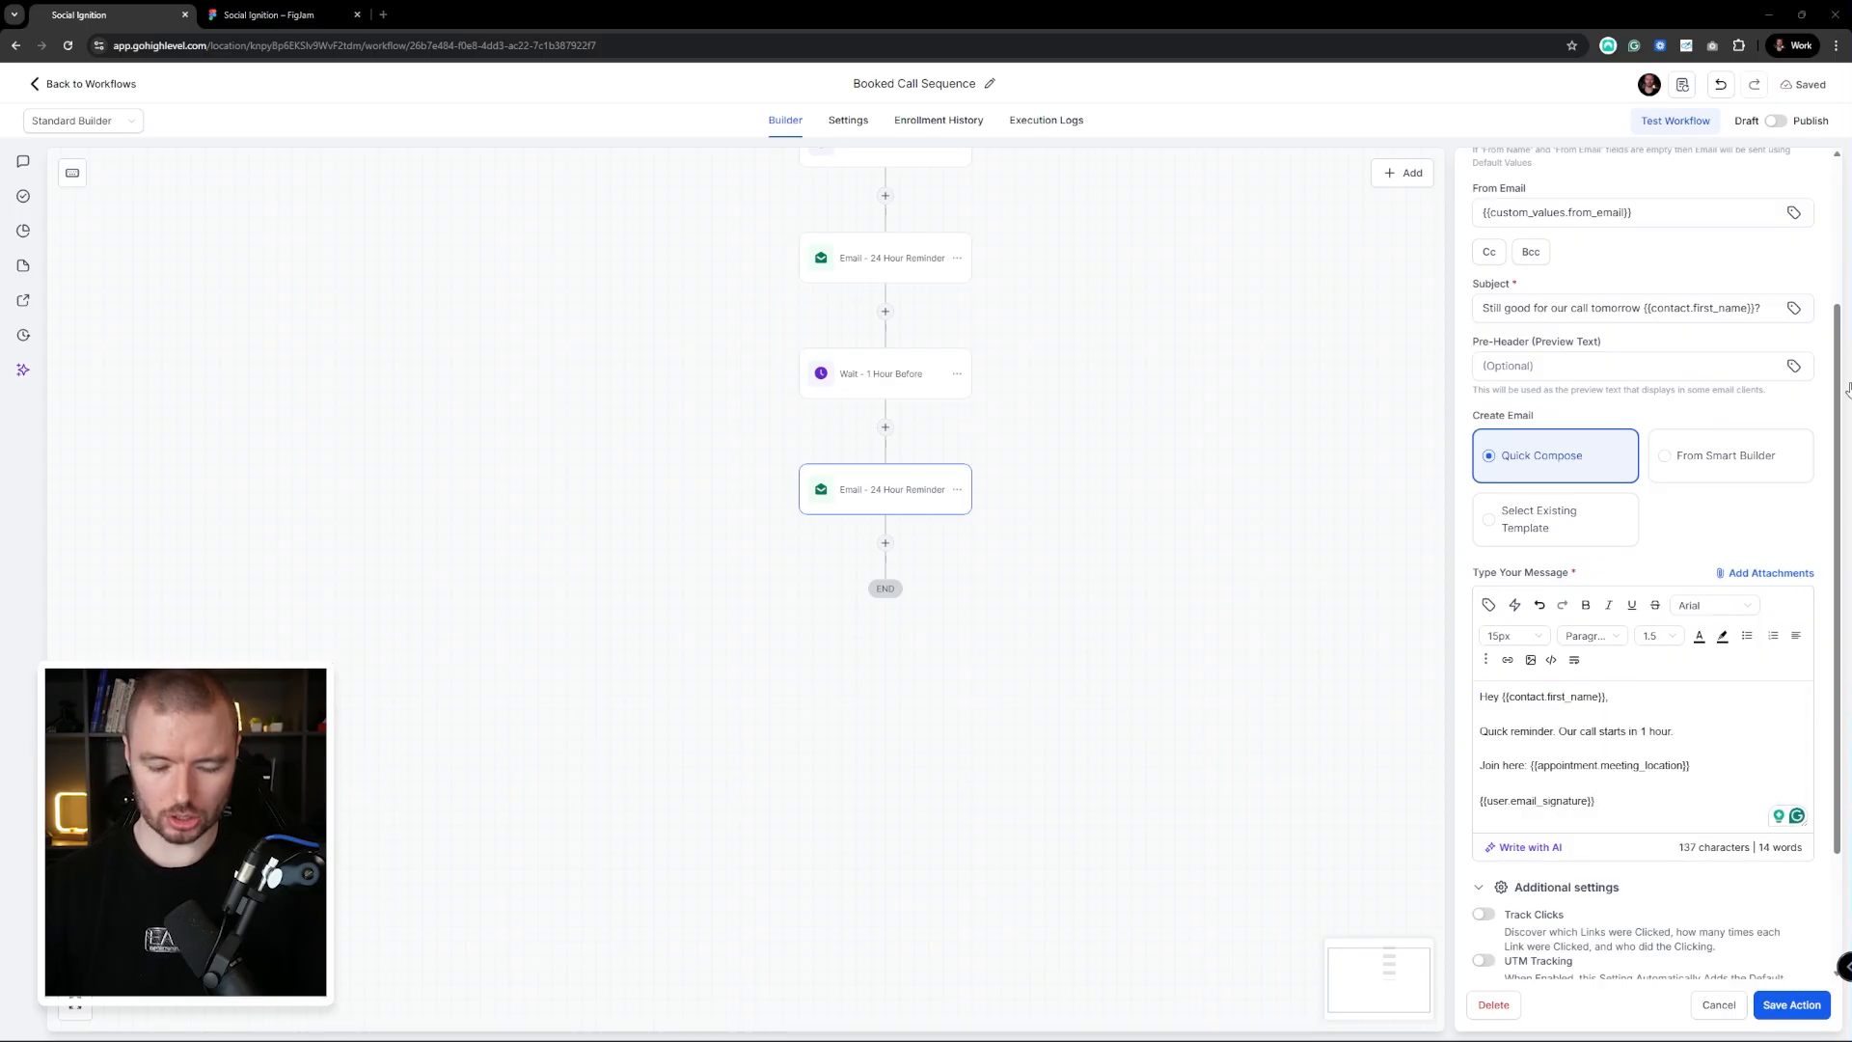
{"action": "left_click", "coordinate": [1770, 308]}
{"action": "key", "text": "ctrl+a"}
{"action": "key", "text": "ctrl+v"}
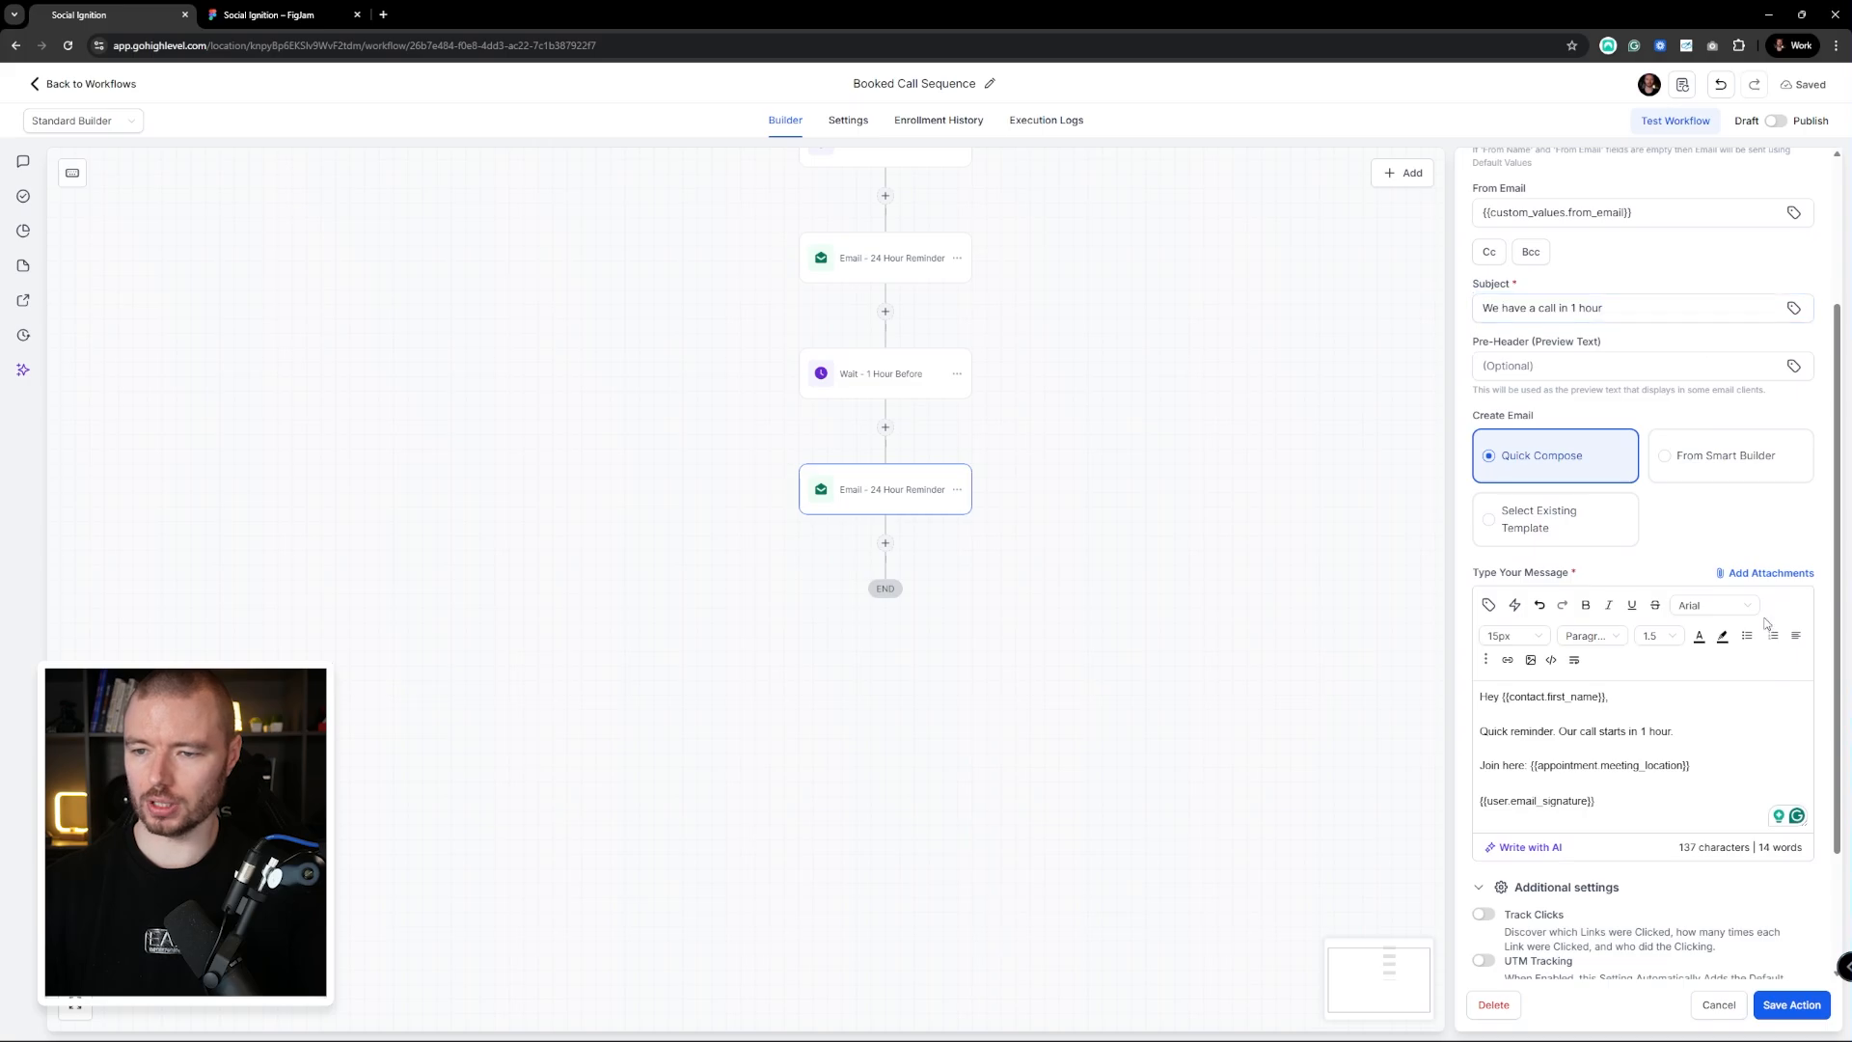
{"action": "left_click", "coordinate": [1791, 1004]}
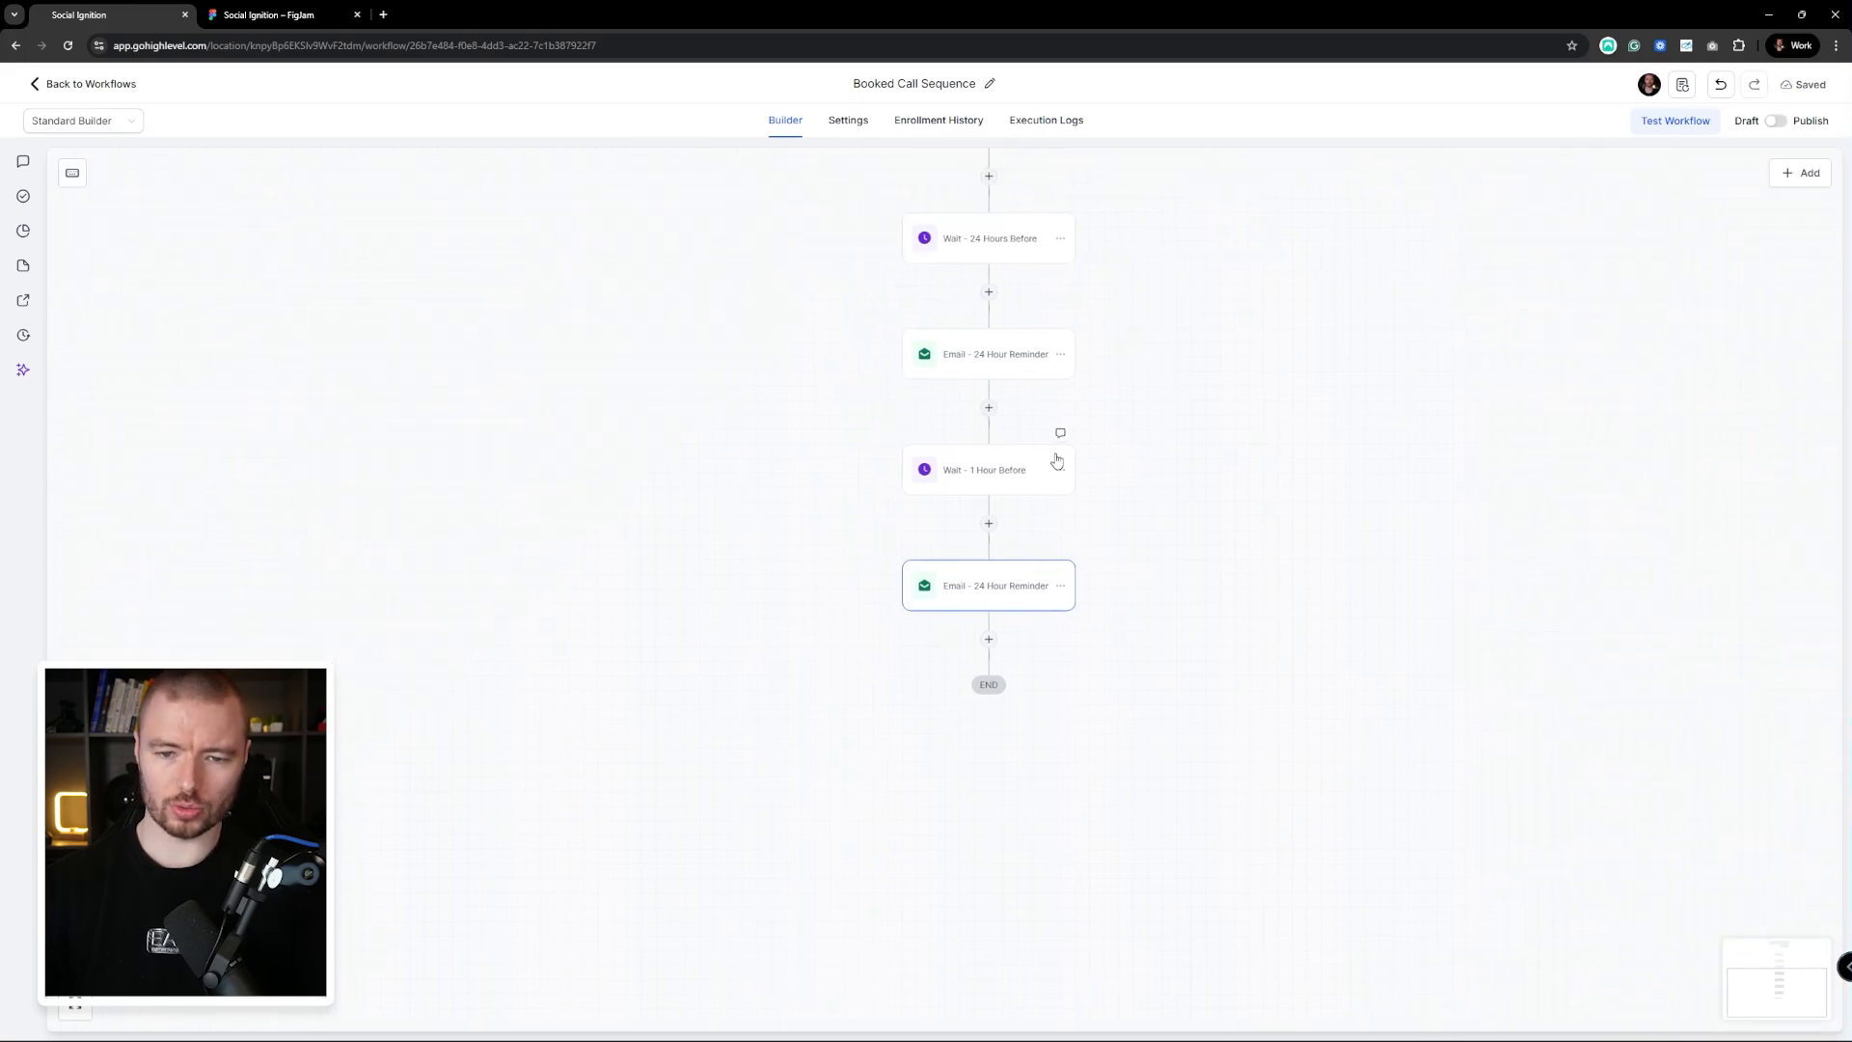
{"action": "left_click", "coordinate": [1060, 470]}
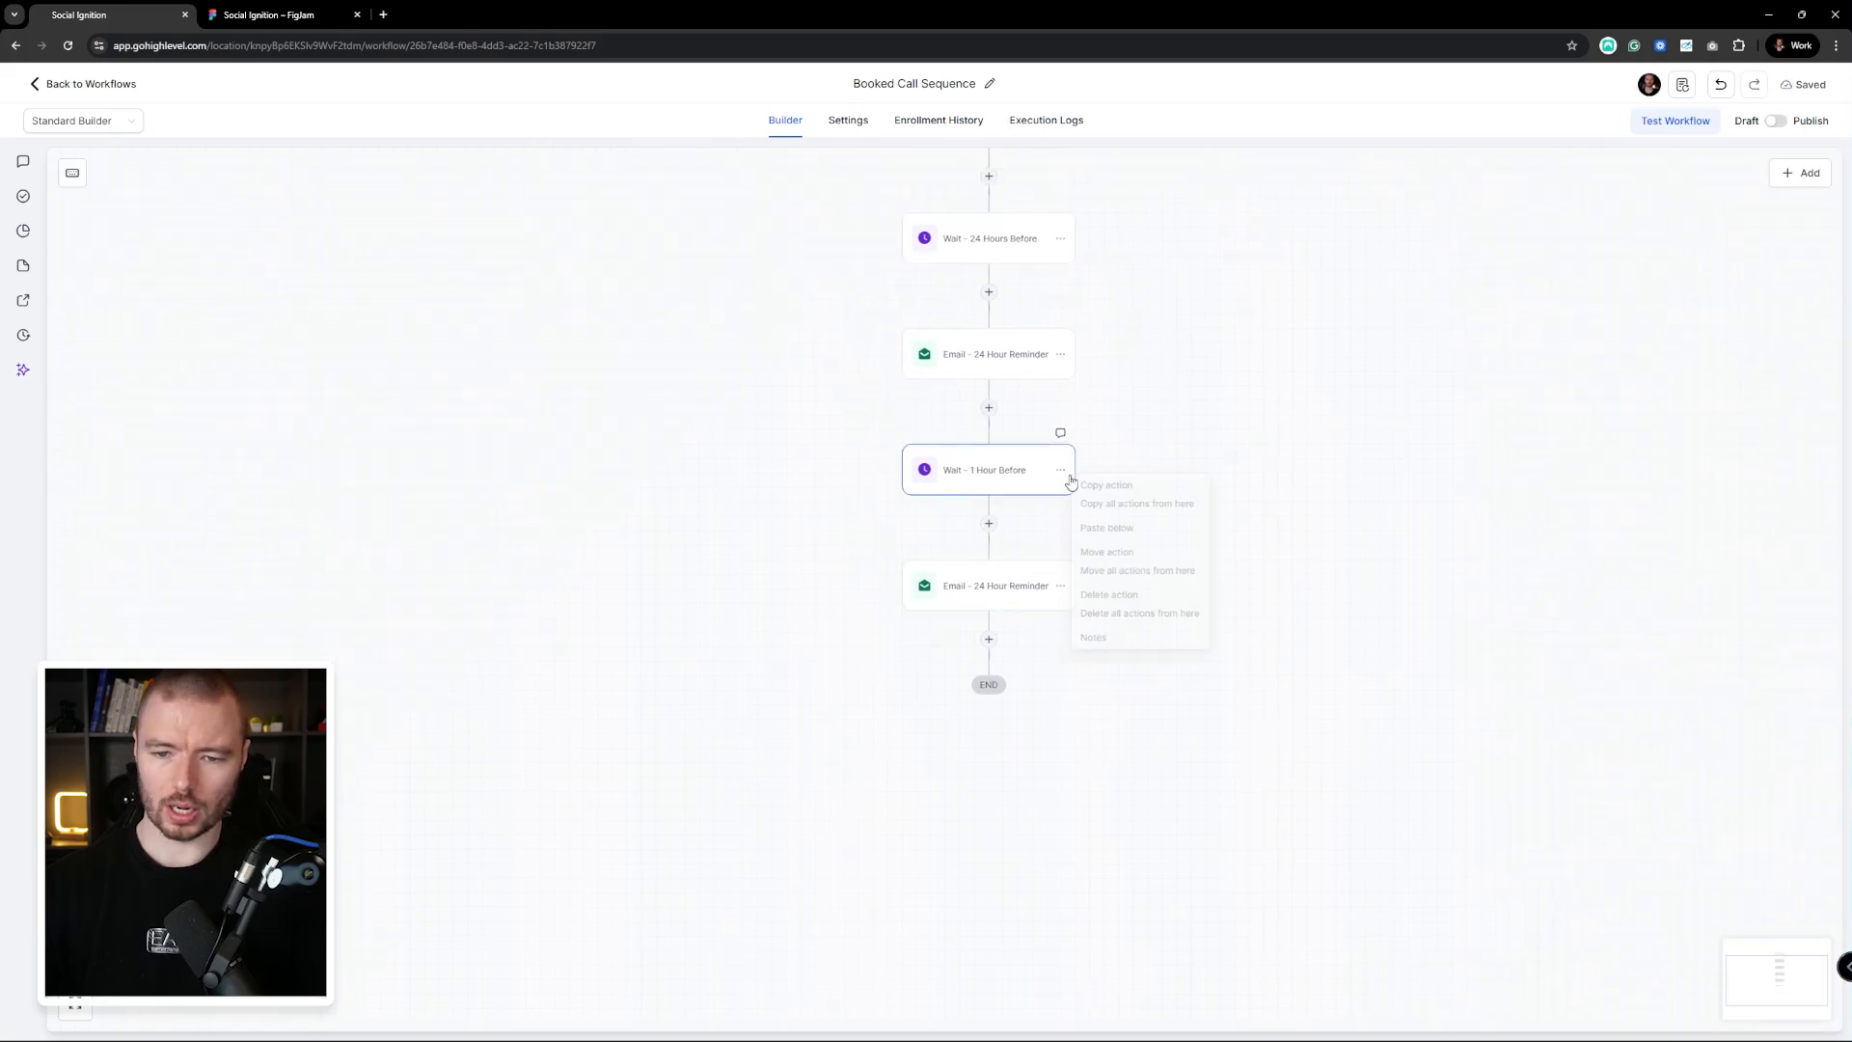
Duplicate the 1-hour wait and email at the end, setting the new wait to 0 hours 5 minutes
{"action": "left_click", "coordinate": [1167, 507]}
{"action": "scroll", "coordinate": [1131, 671], "scroll_direction": "down", "scroll_amount": 1}
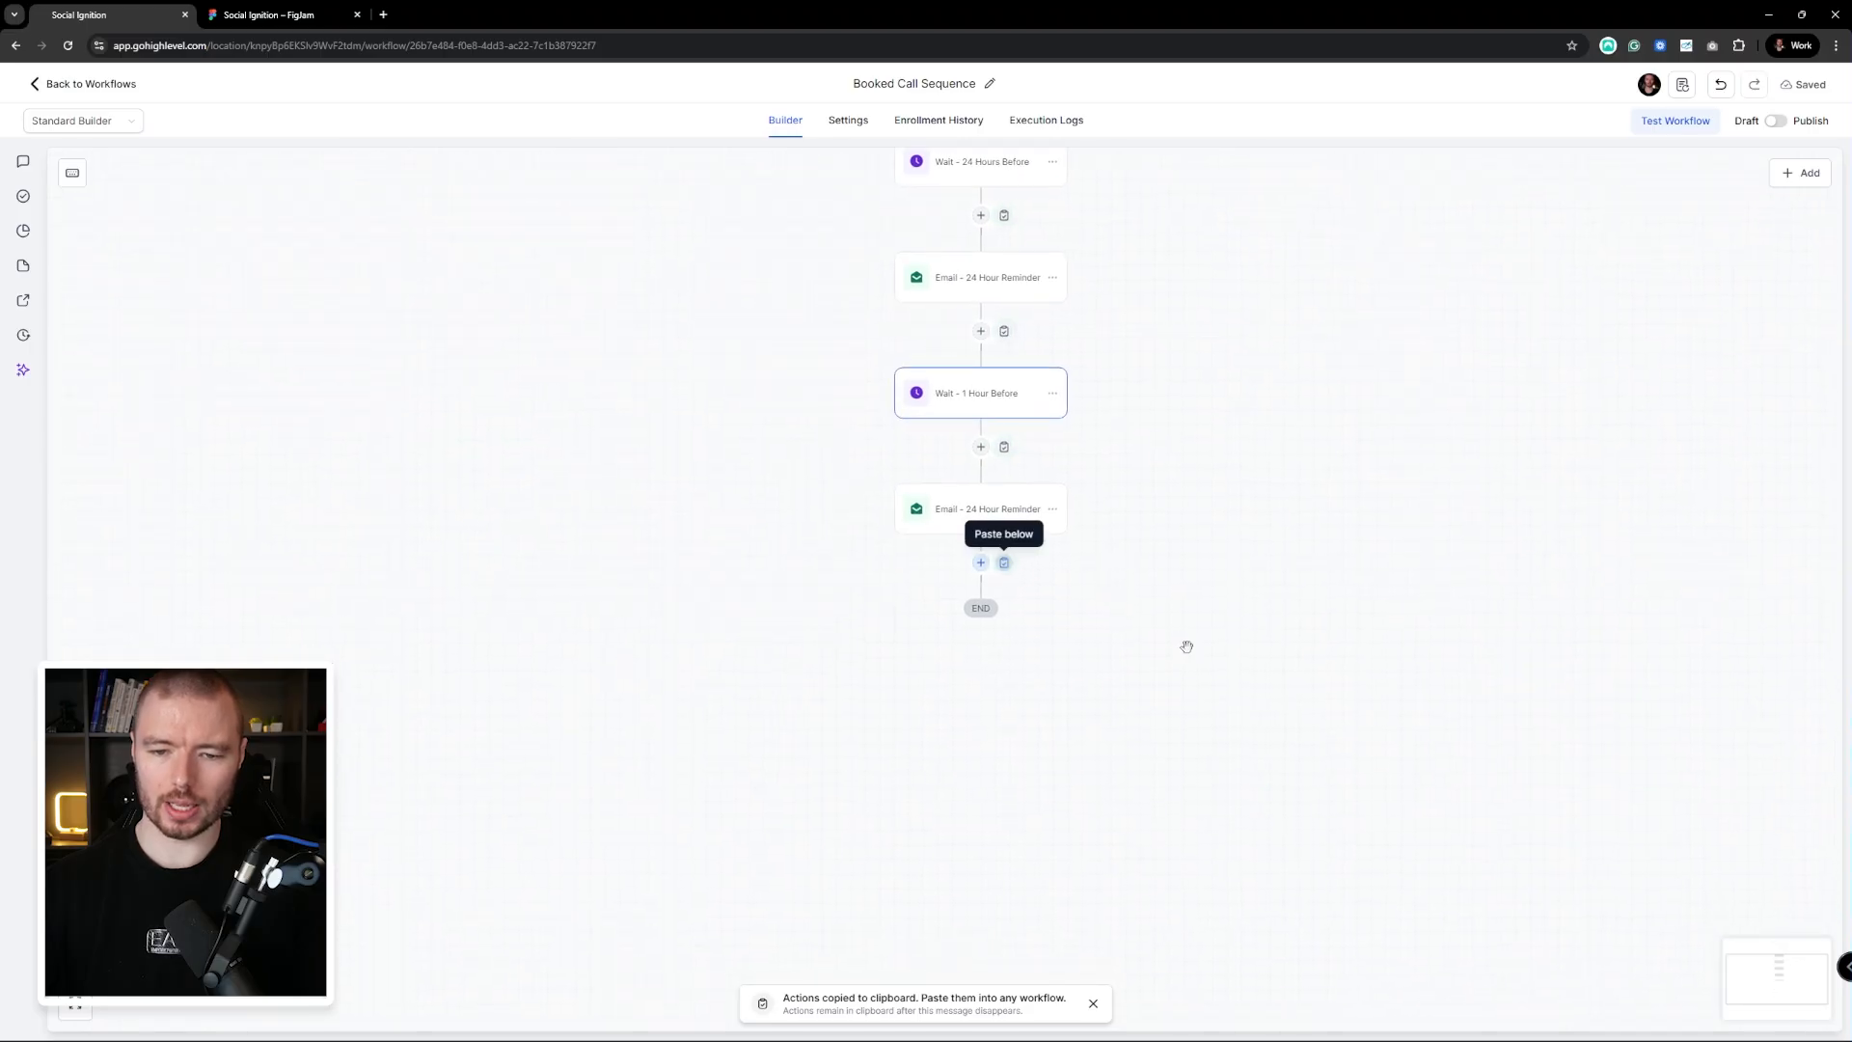
{"action": "left_click", "coordinate": [1012, 562]}
{"action": "left_click", "coordinate": [984, 497]}
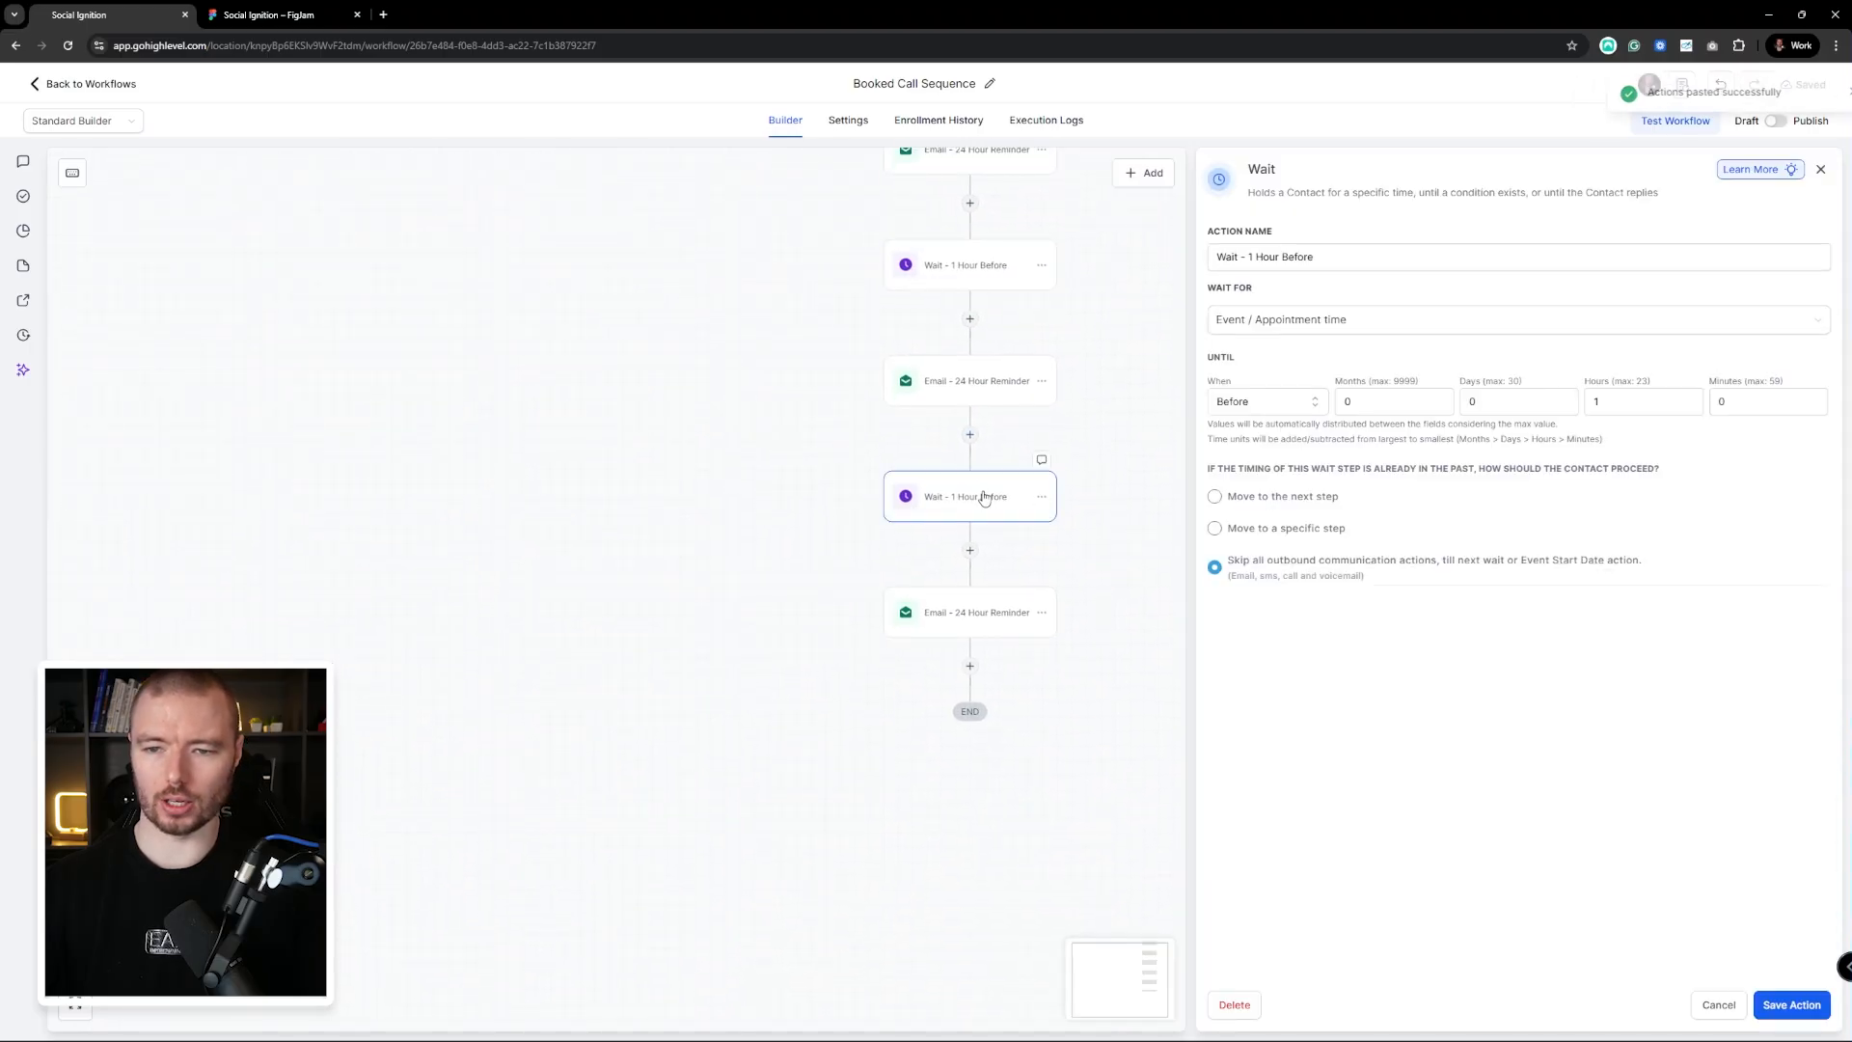
{"action": "left_click_drag", "start_coordinate": [1613, 403], "coordinate": [1575, 403]}
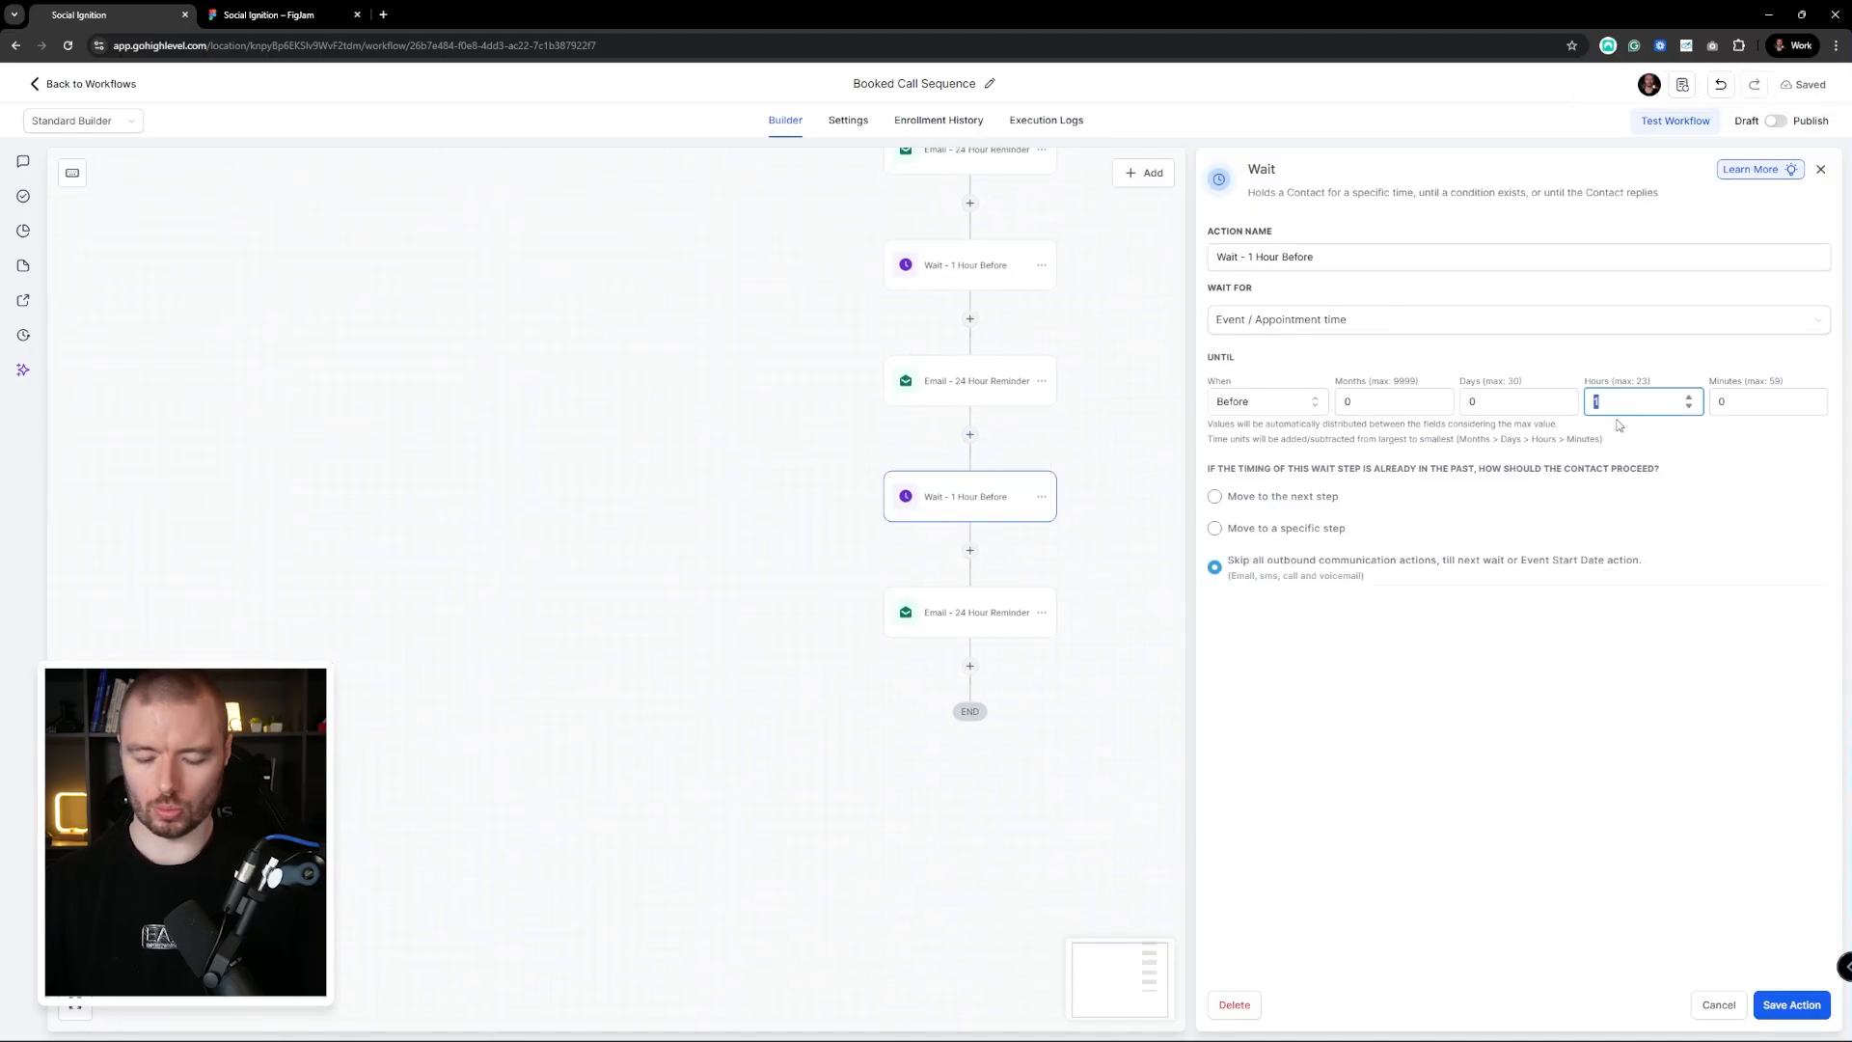
{"action": "type", "text": "0"}
{"action": "double_click", "coordinate": [1739, 405]}
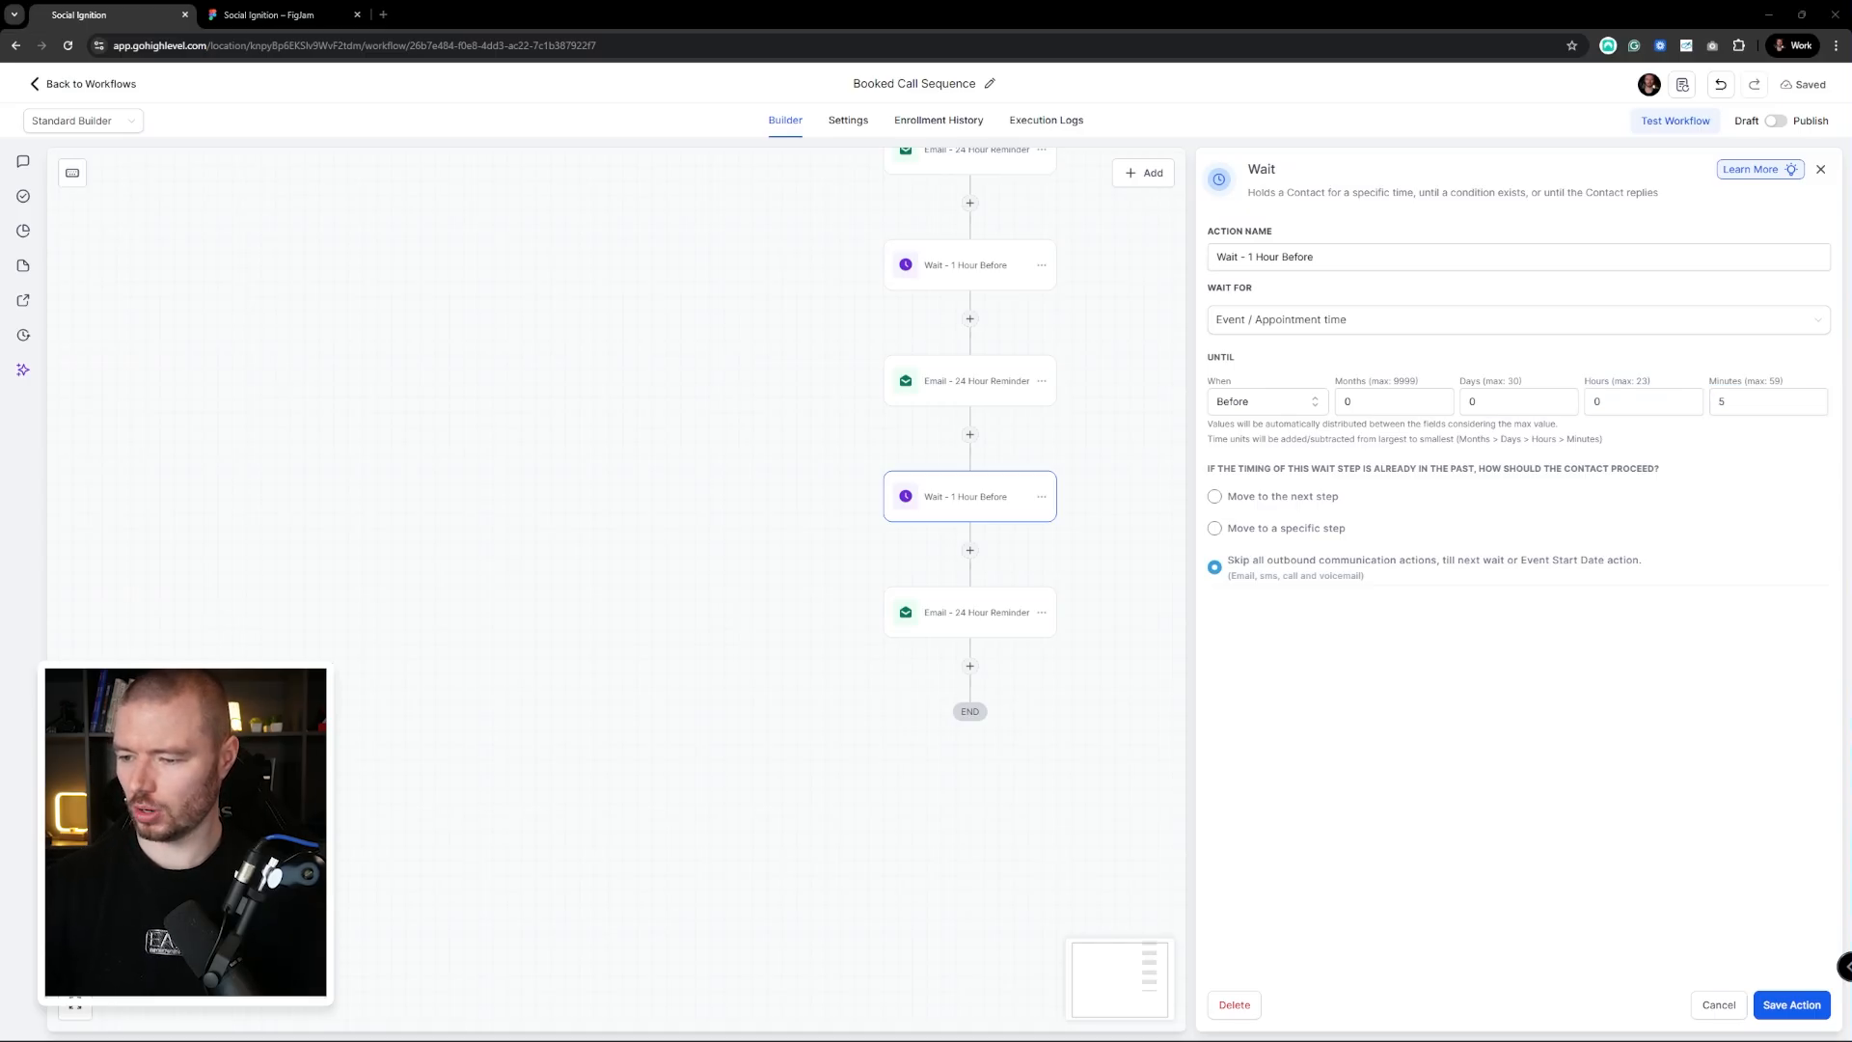
{"action": "left_click", "coordinate": [1791, 1004]}
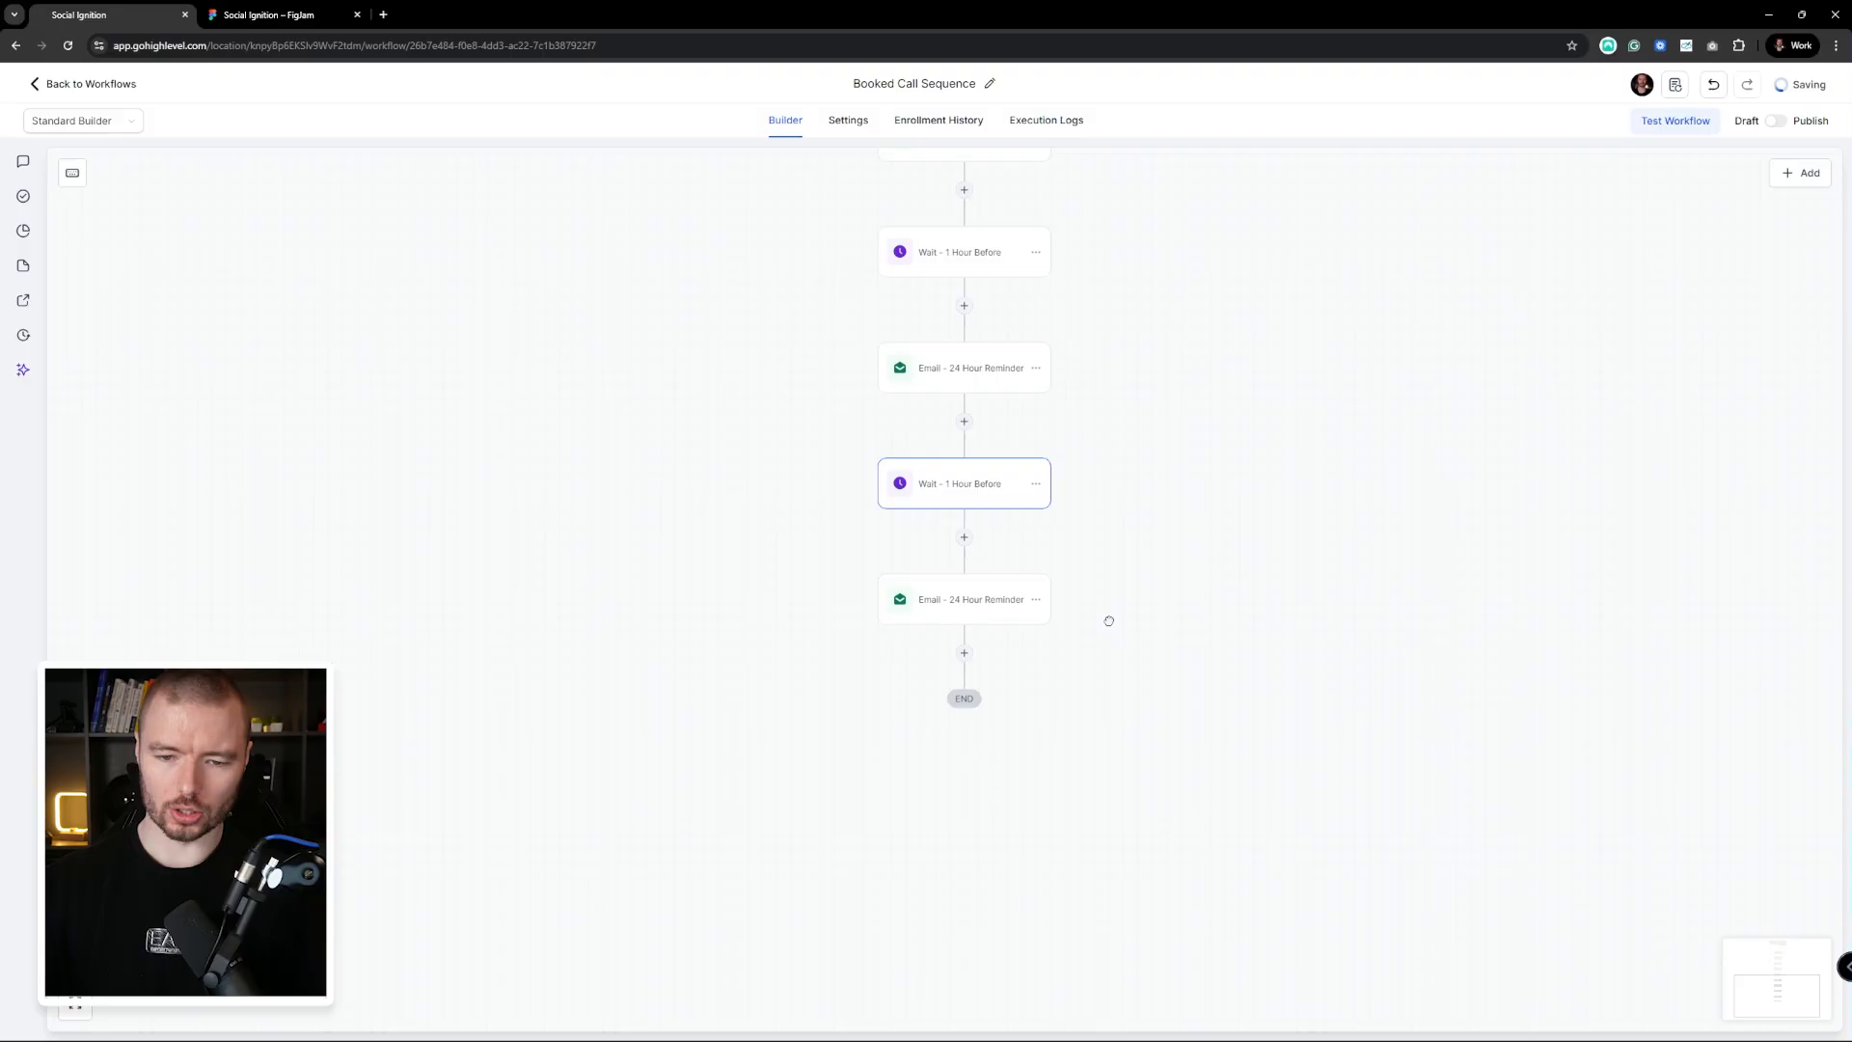
Rename the new wait to 'Wait - 5 Minutes Before' and save it
{"action": "left_click", "coordinate": [946, 519]}
{"action": "left_click", "coordinate": [945, 391]}
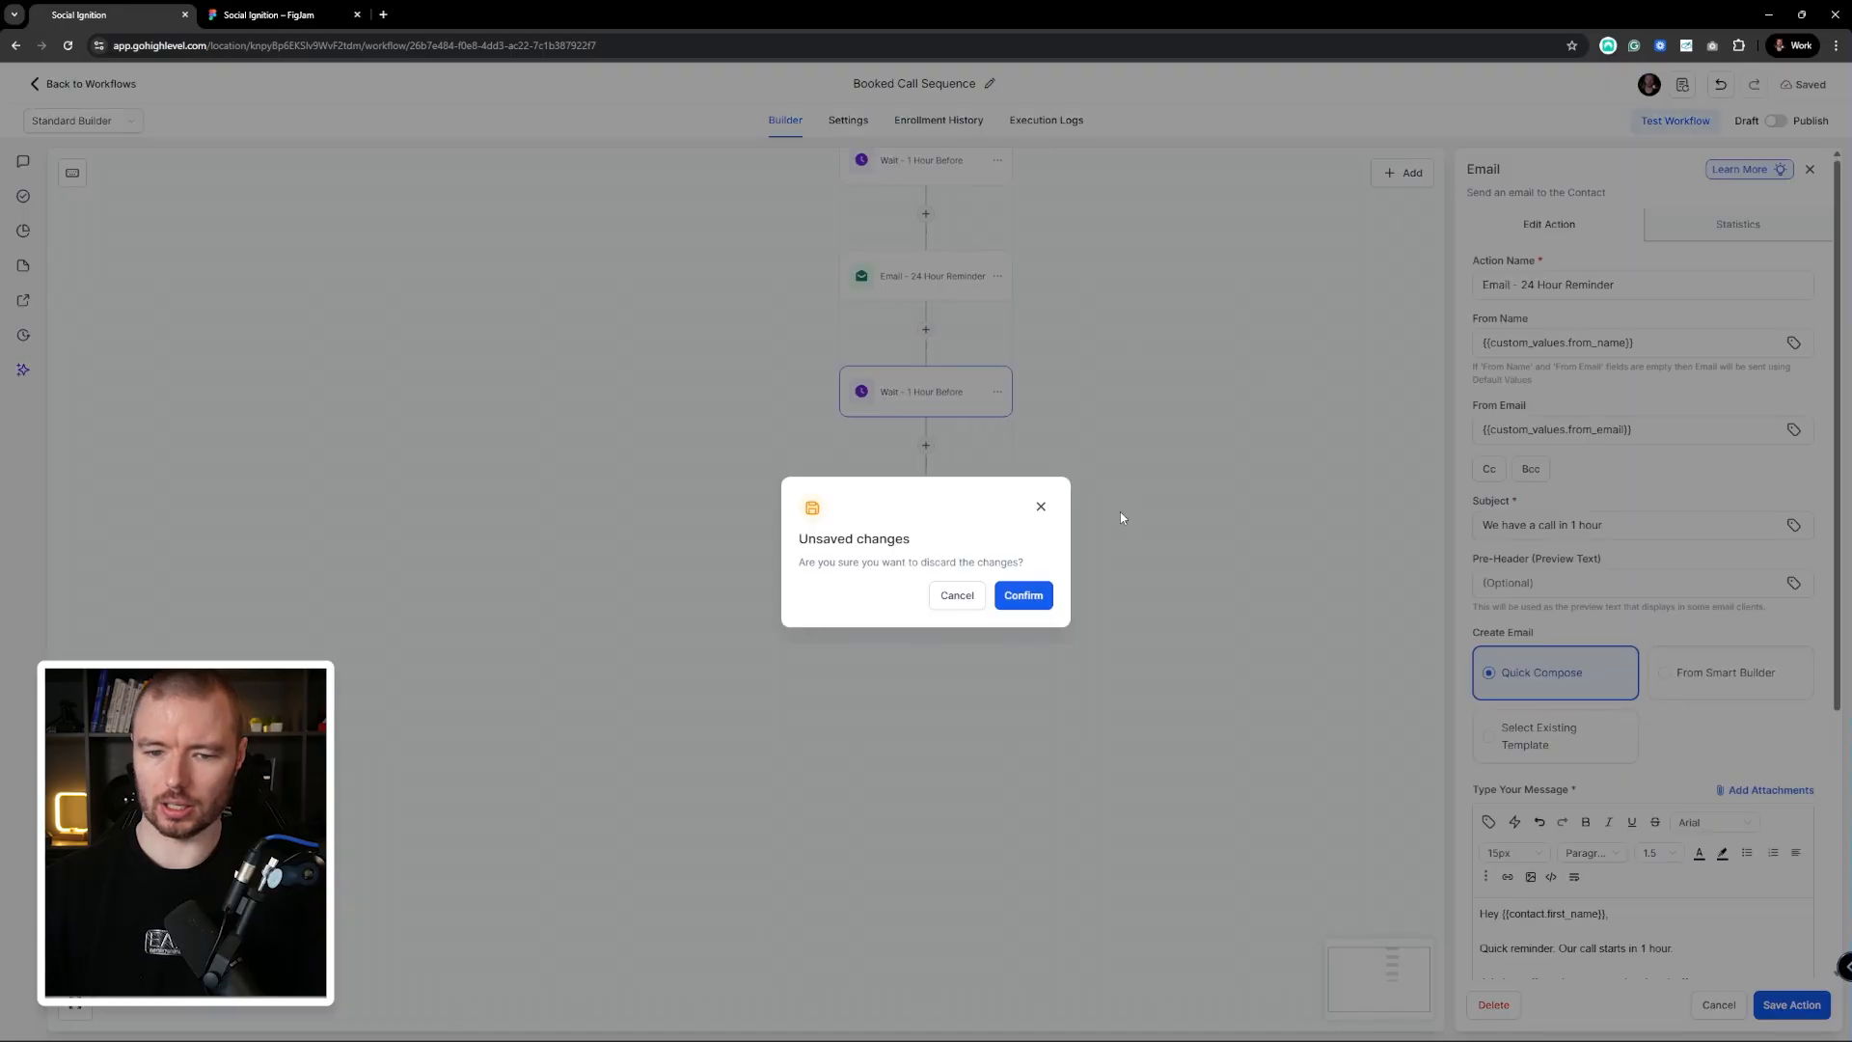
{"action": "left_click", "coordinate": [1037, 501]}
{"action": "left_click", "coordinate": [955, 395]}
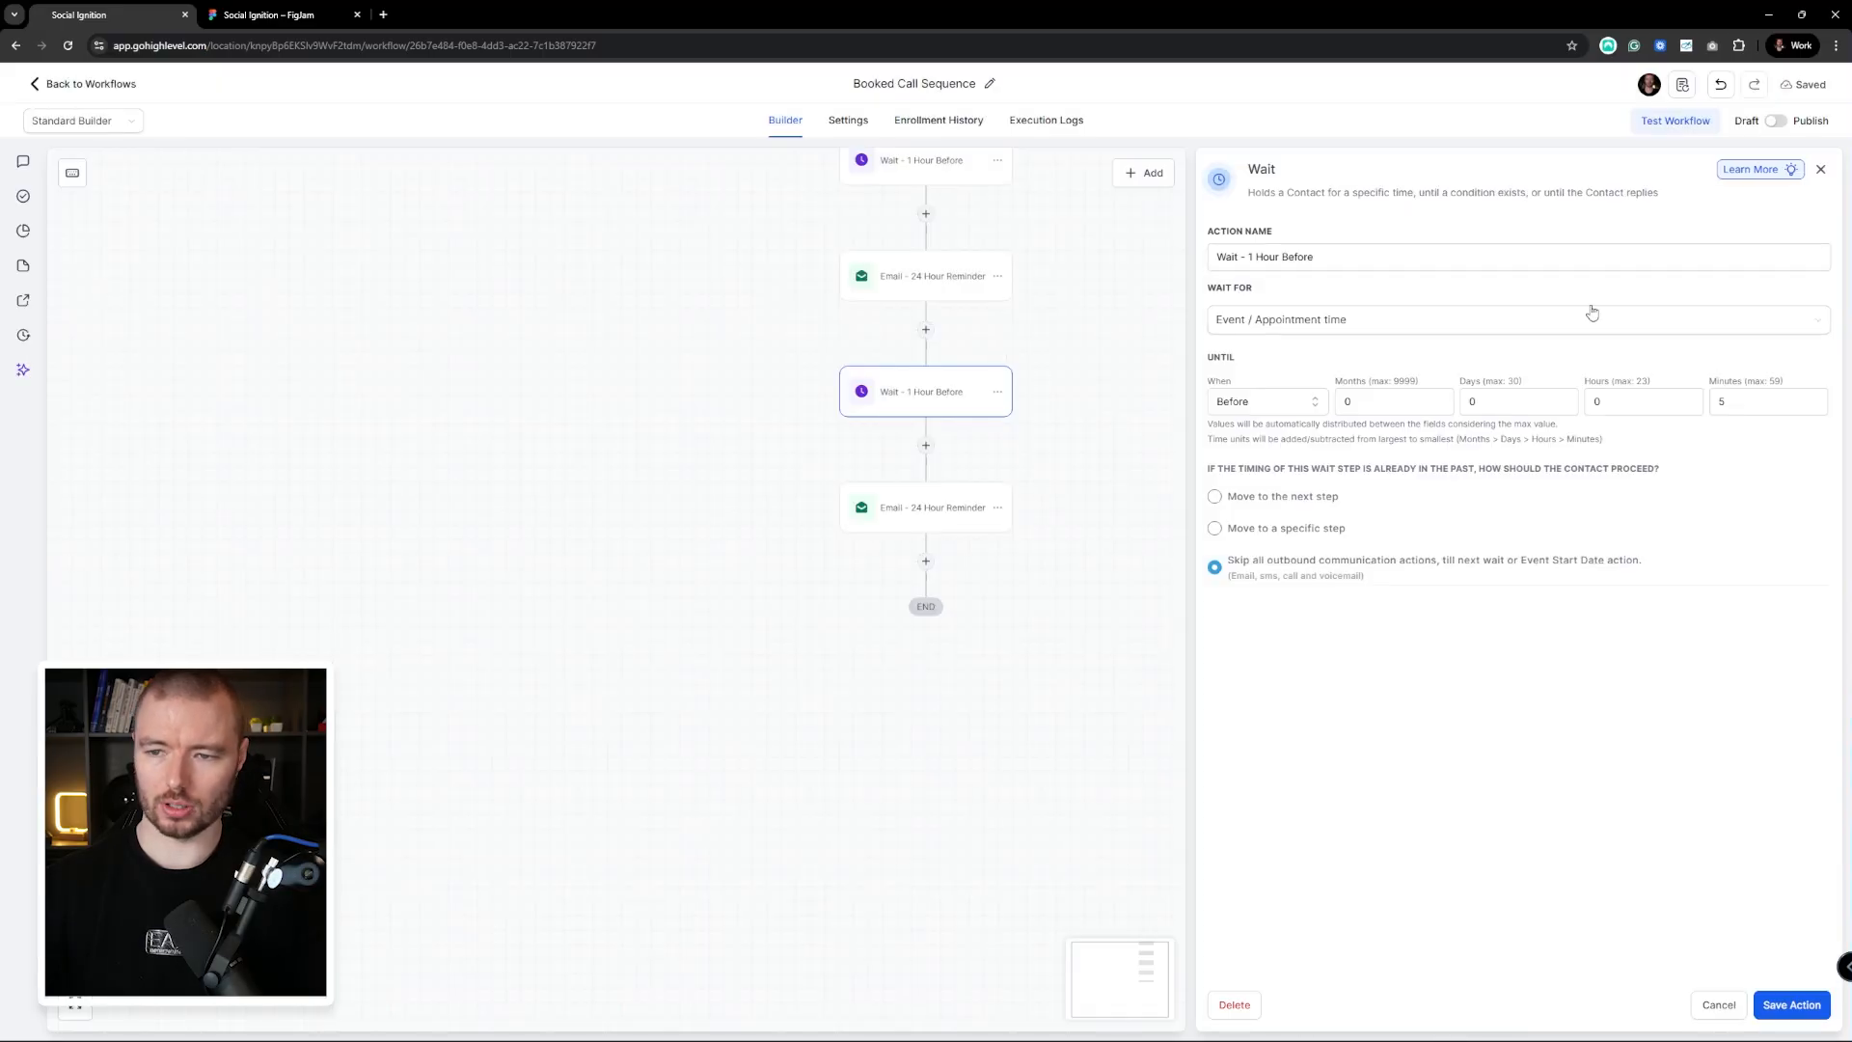
{"action": "left_click", "coordinate": [1312, 256]}
{"action": "double_click", "coordinate": [1259, 257]}
{"action": "type", "text": "5 "}
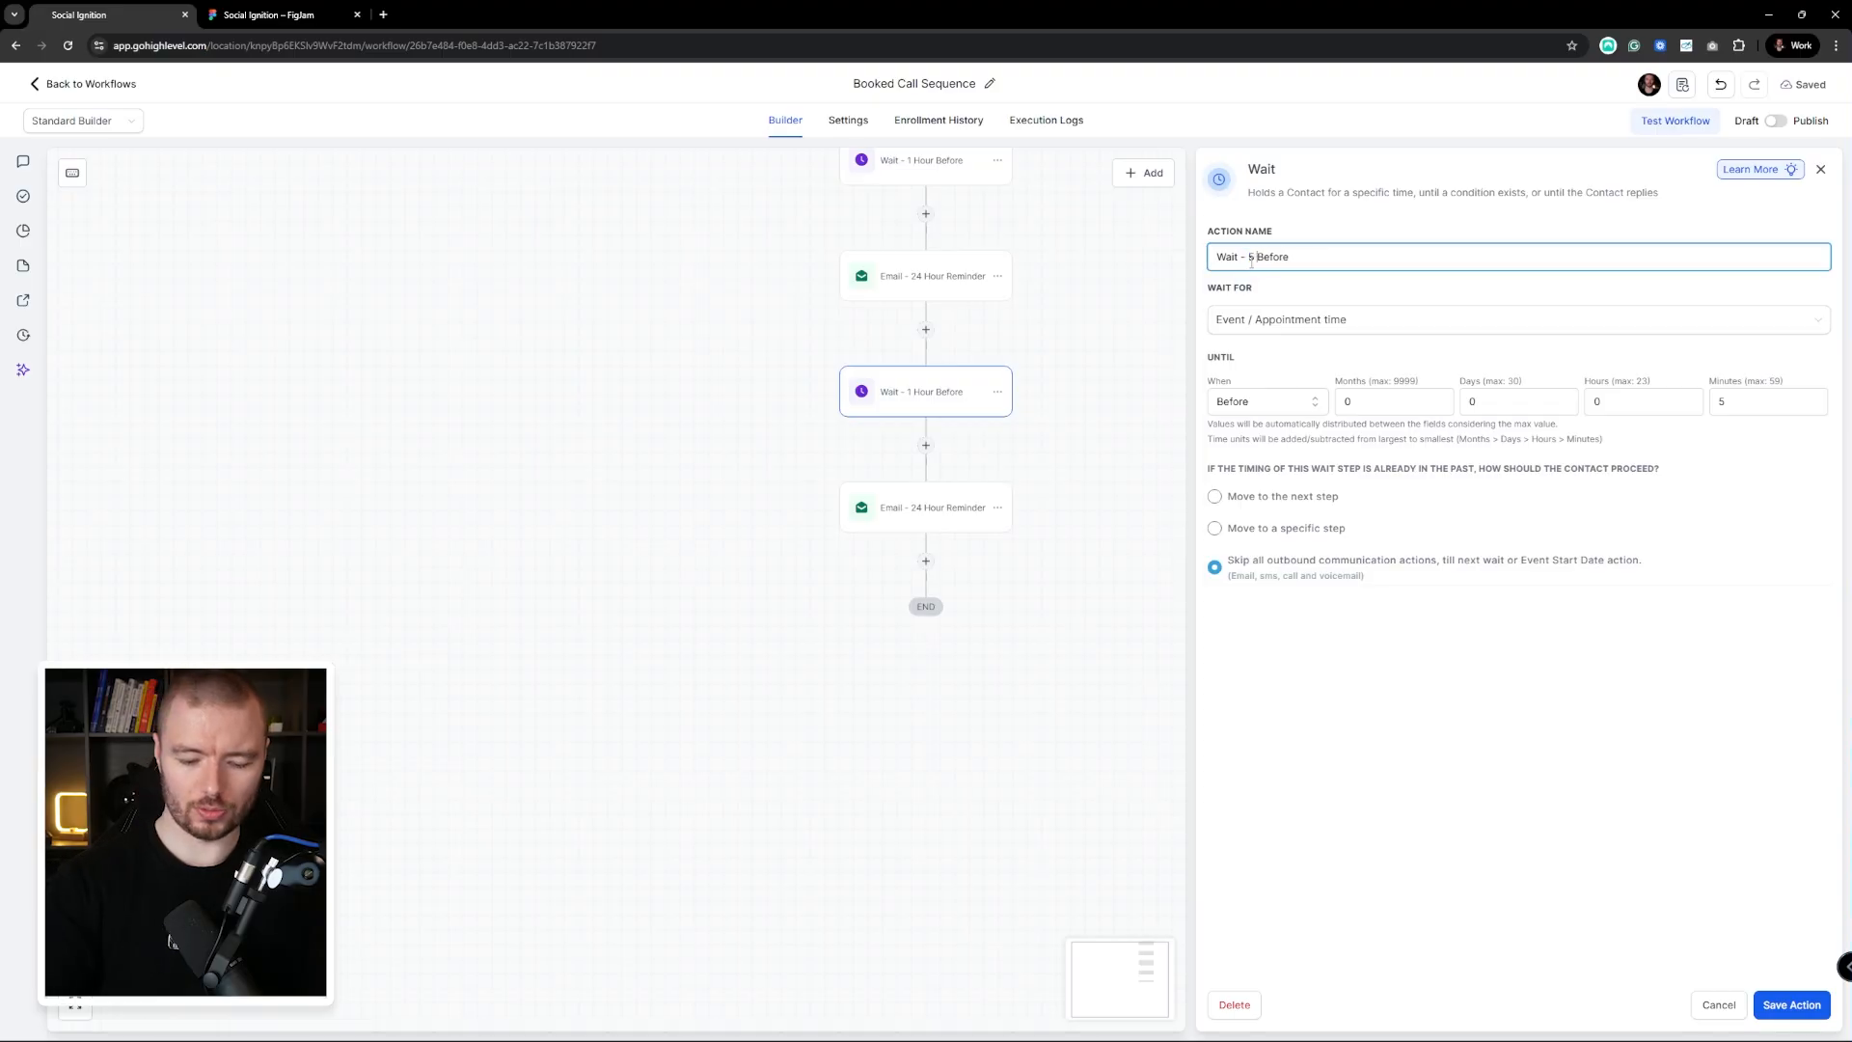
{"action": "type", "text": "Minutes"}
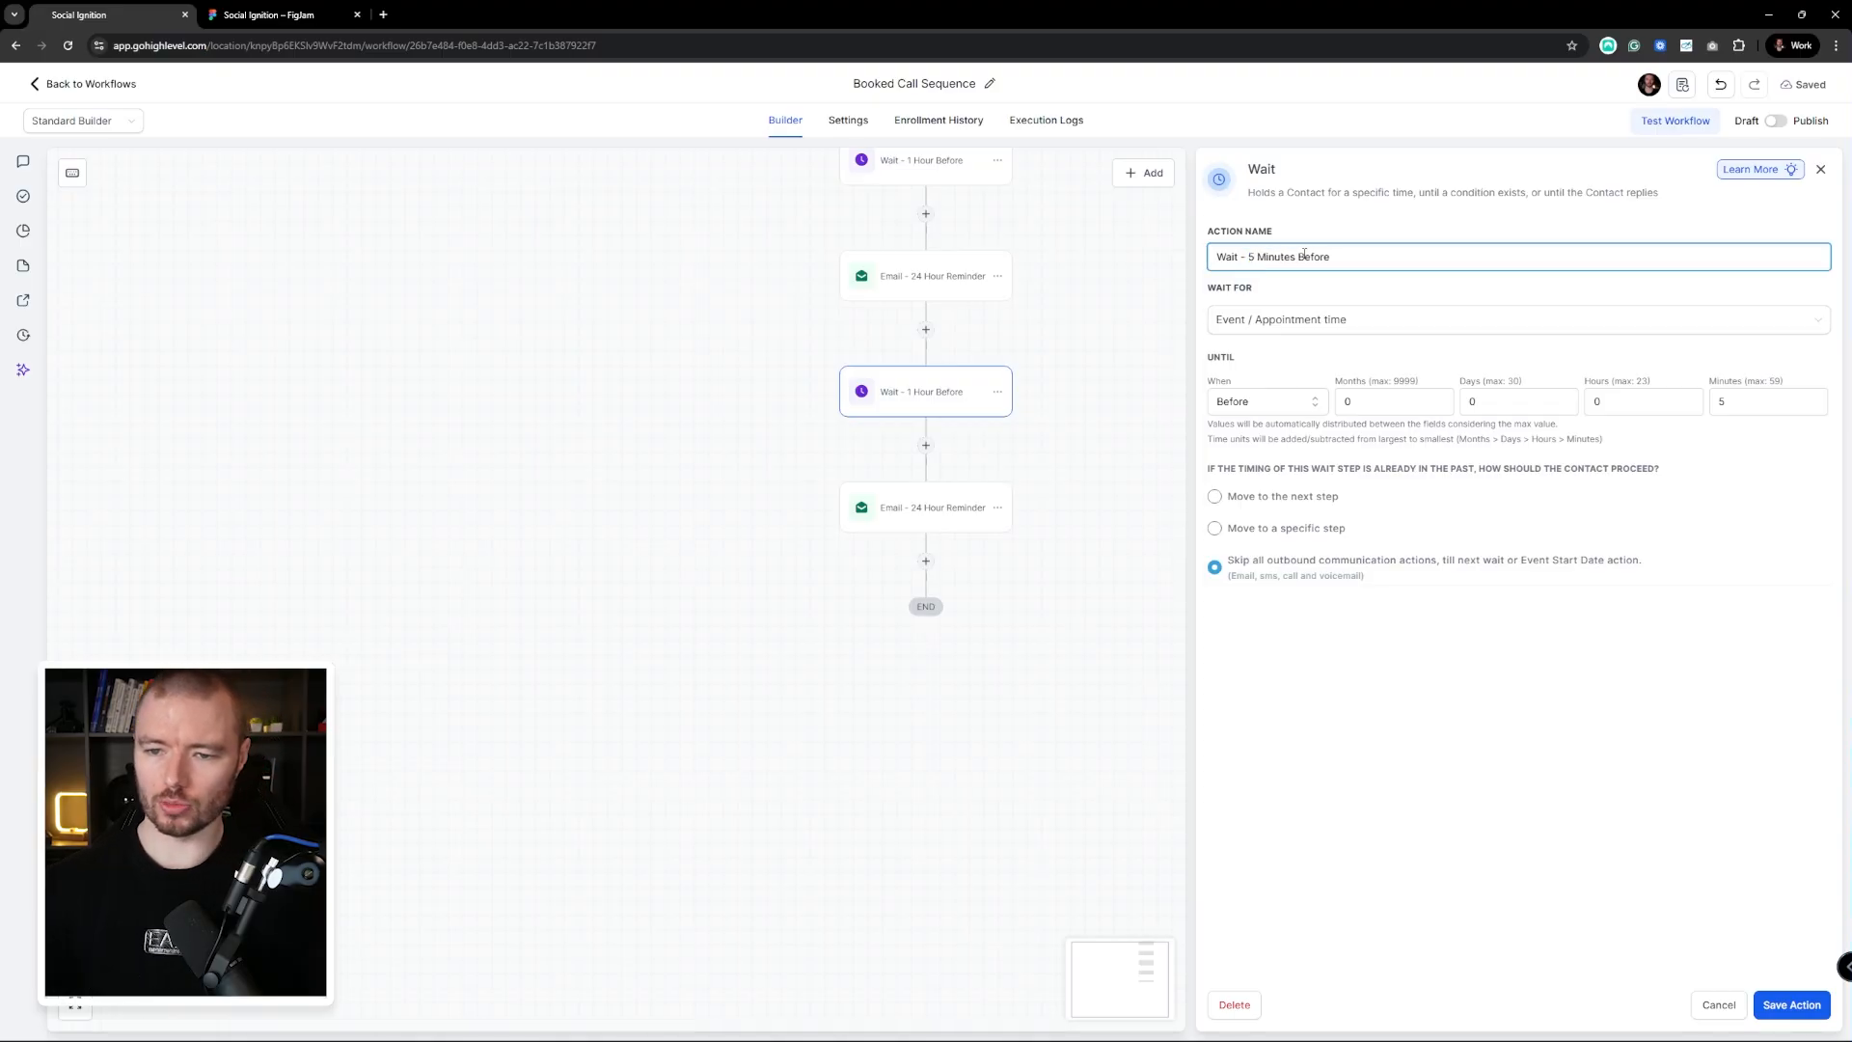
{"action": "left_click", "coordinate": [1791, 1004]}
Rename the last email to 'Email - 5 Minute Reminder' with subject 'Call starts in 5 minutes. See you soon.'
{"action": "left_click", "coordinate": [926, 507]}
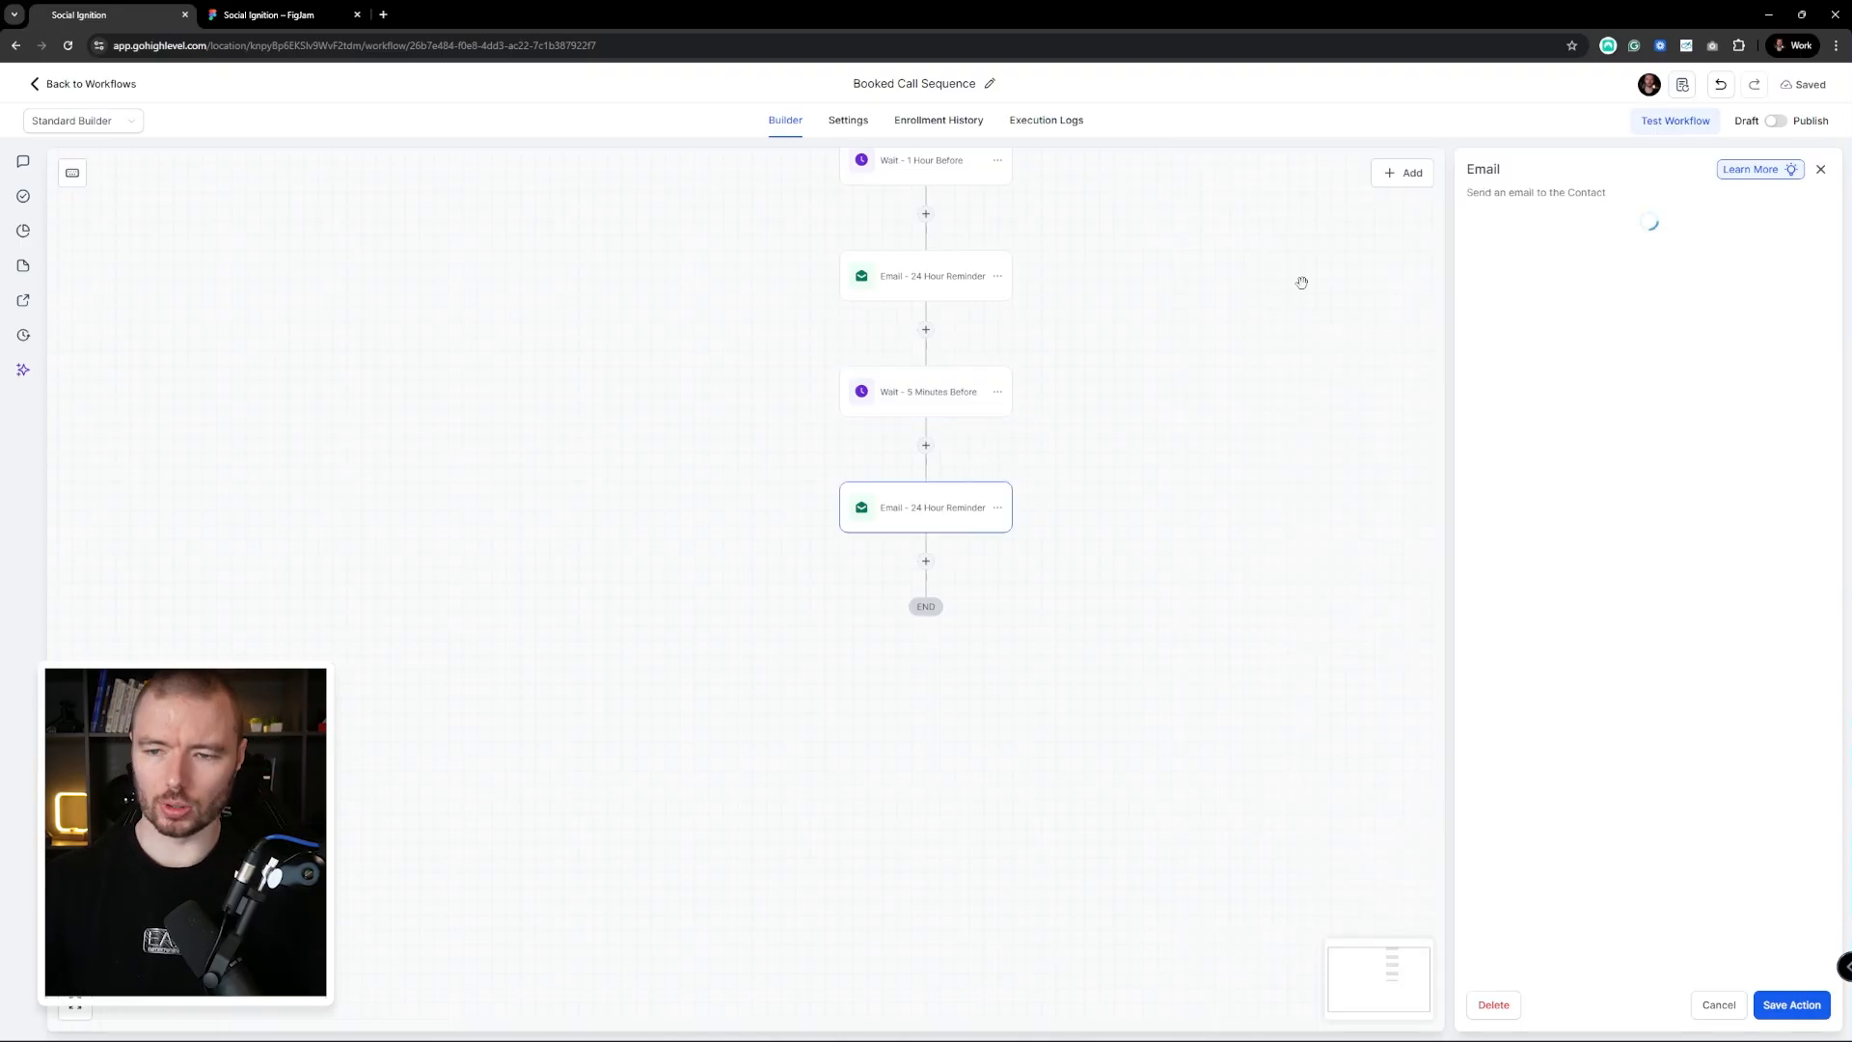
{"action": "left_click_drag", "start_coordinate": [1523, 285], "coordinate": [1565, 284]}
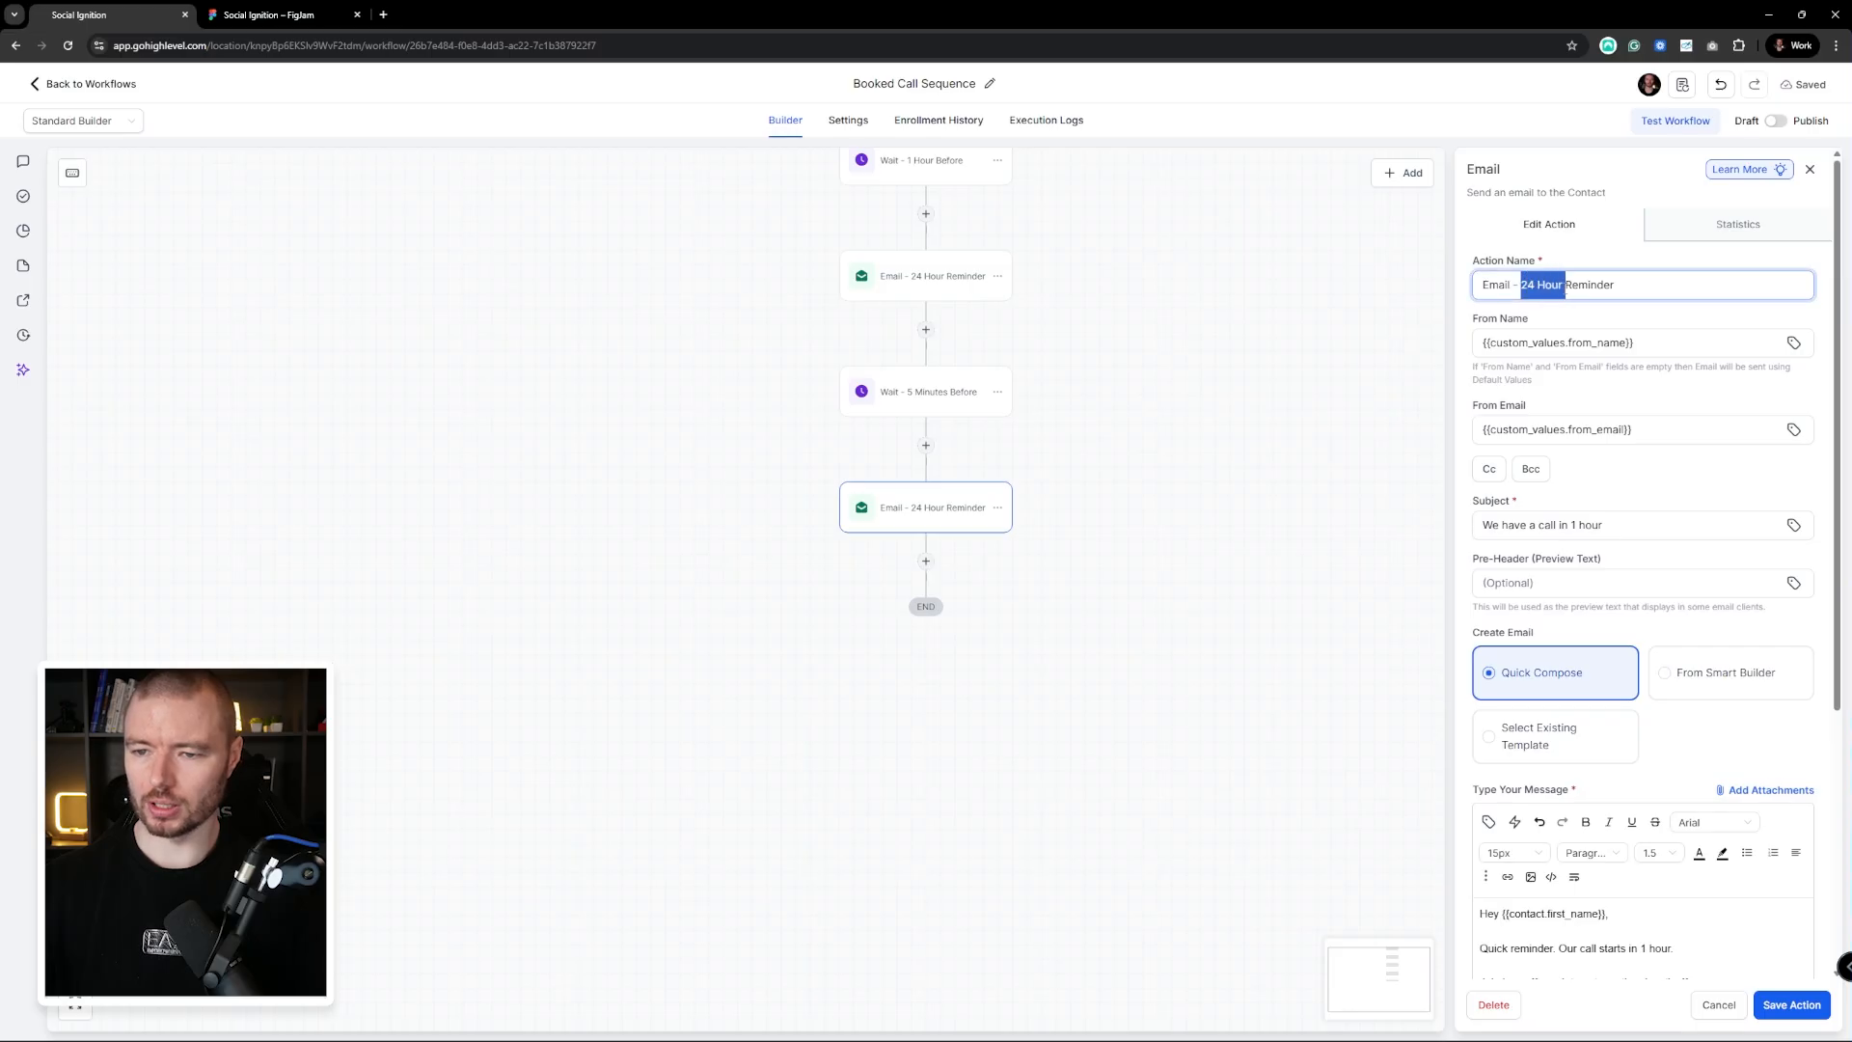
{"action": "type", "text": "5 Minute"}
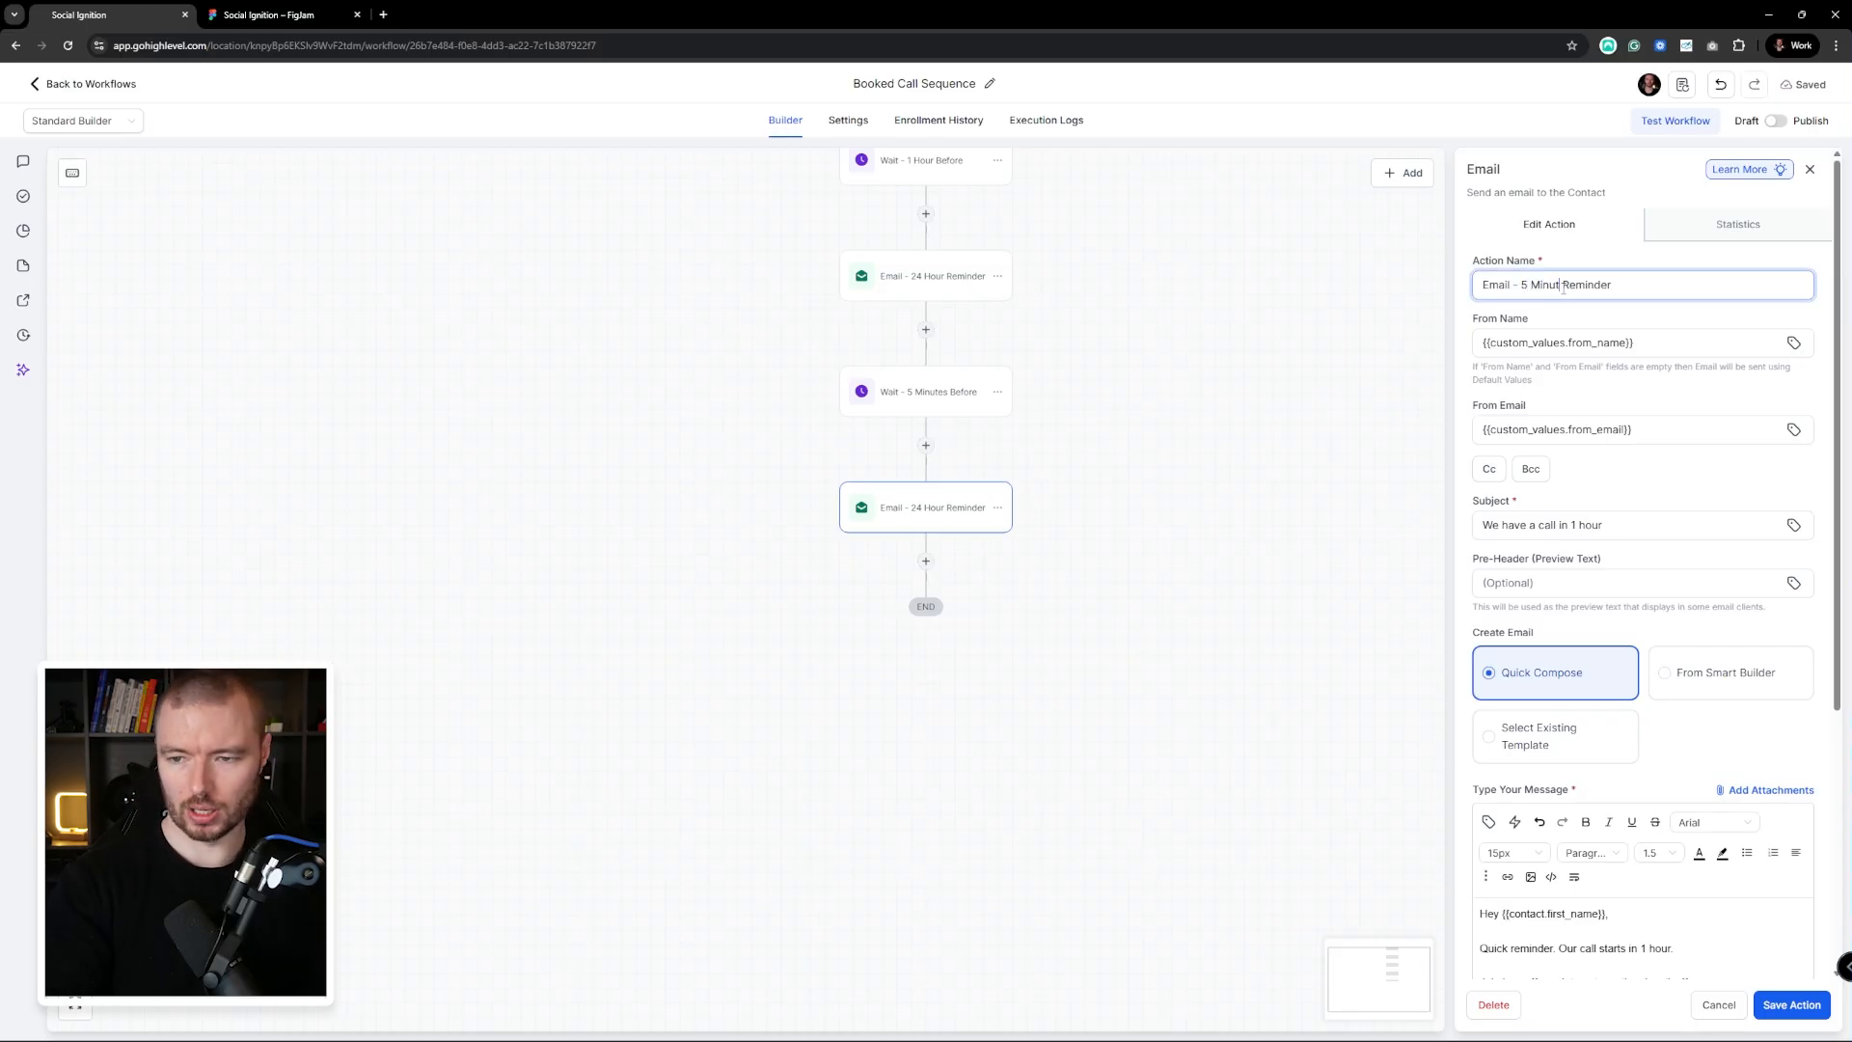
{"action": "left_click", "coordinate": [1612, 257]}
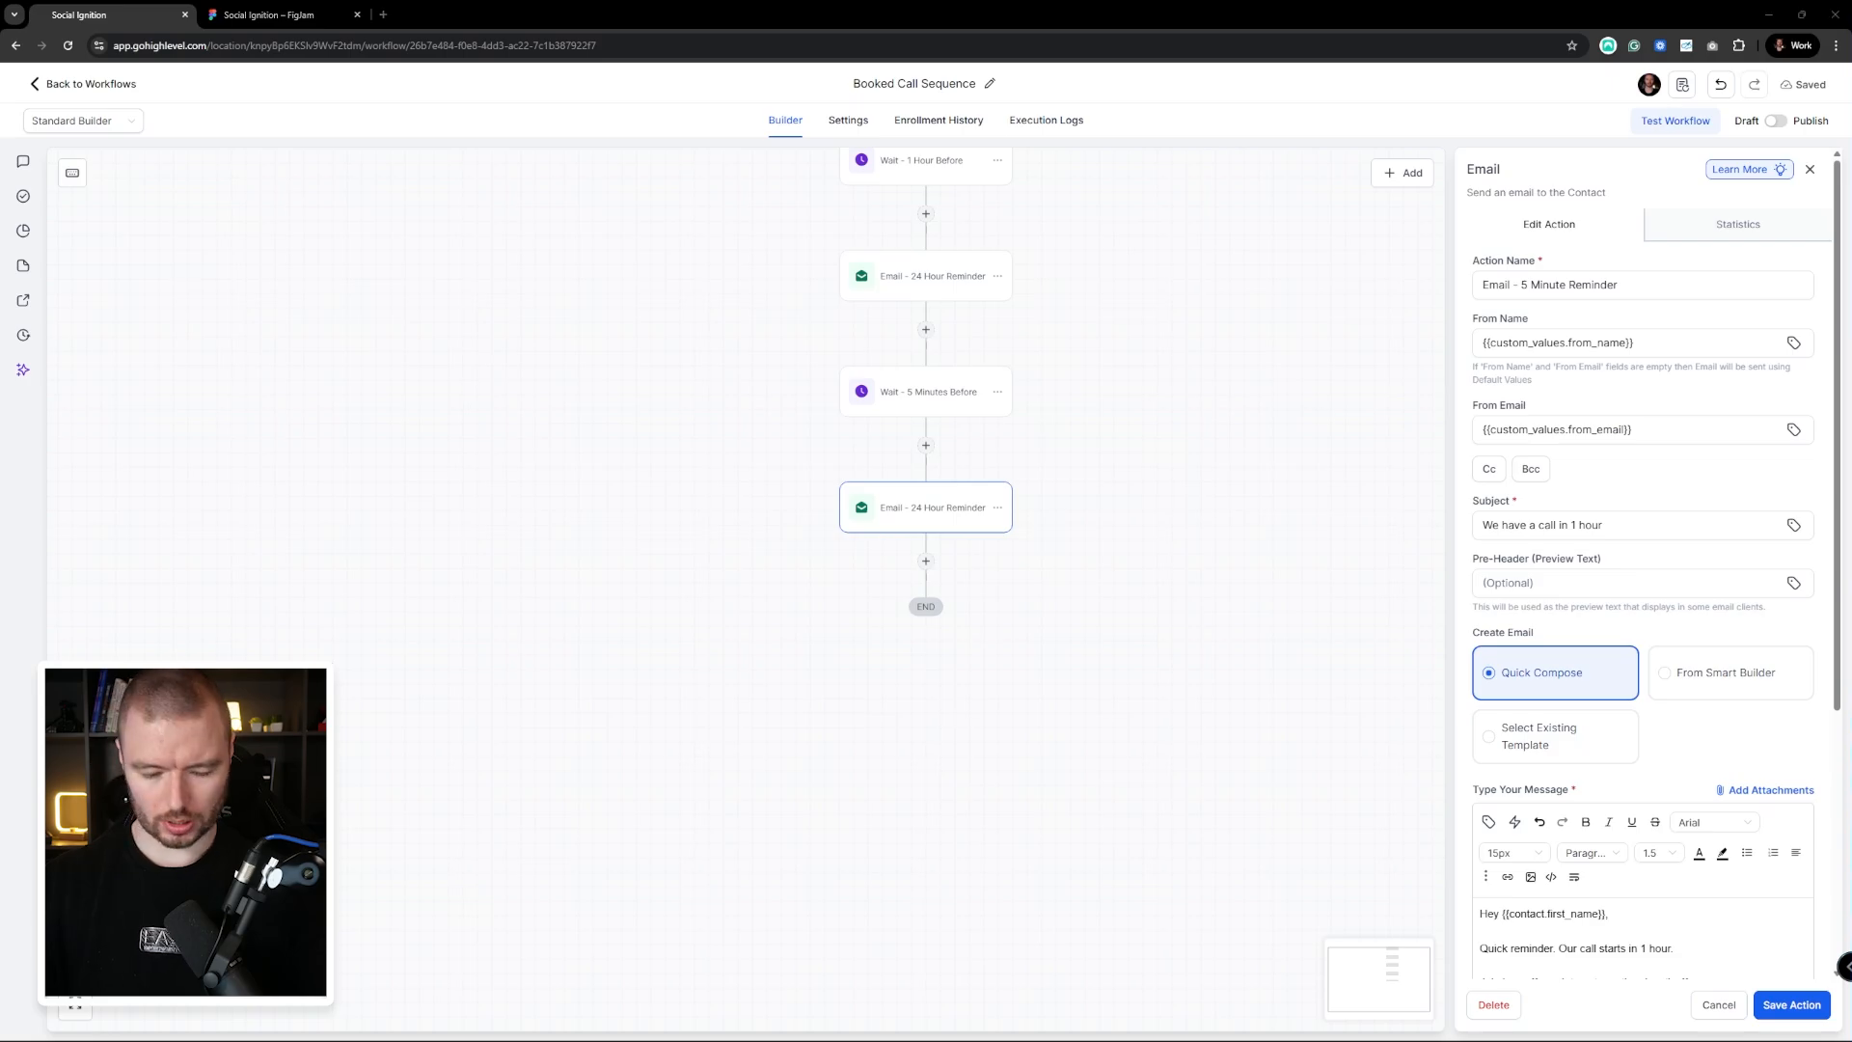
{"action": "scroll", "coordinate": [1733, 874], "scroll_direction": "down", "scroll_amount": 2}
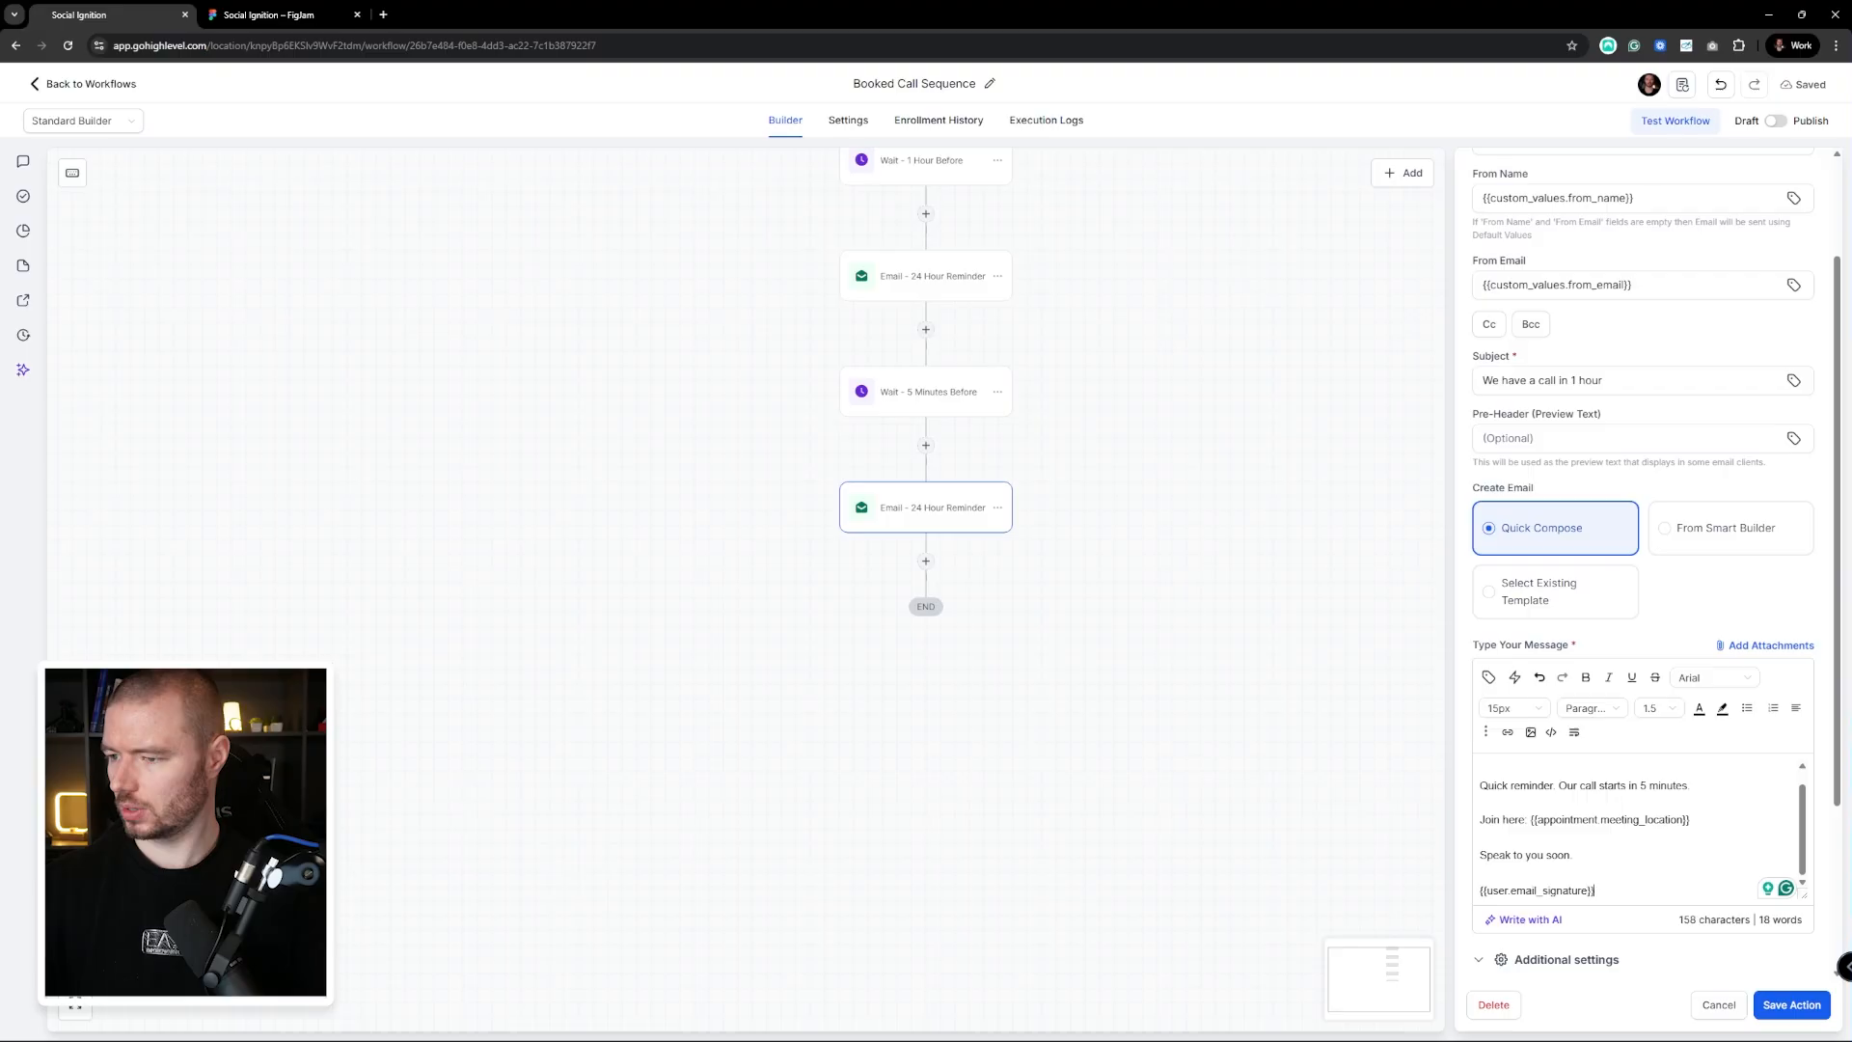
{"action": "left_click", "coordinate": [1625, 380]}
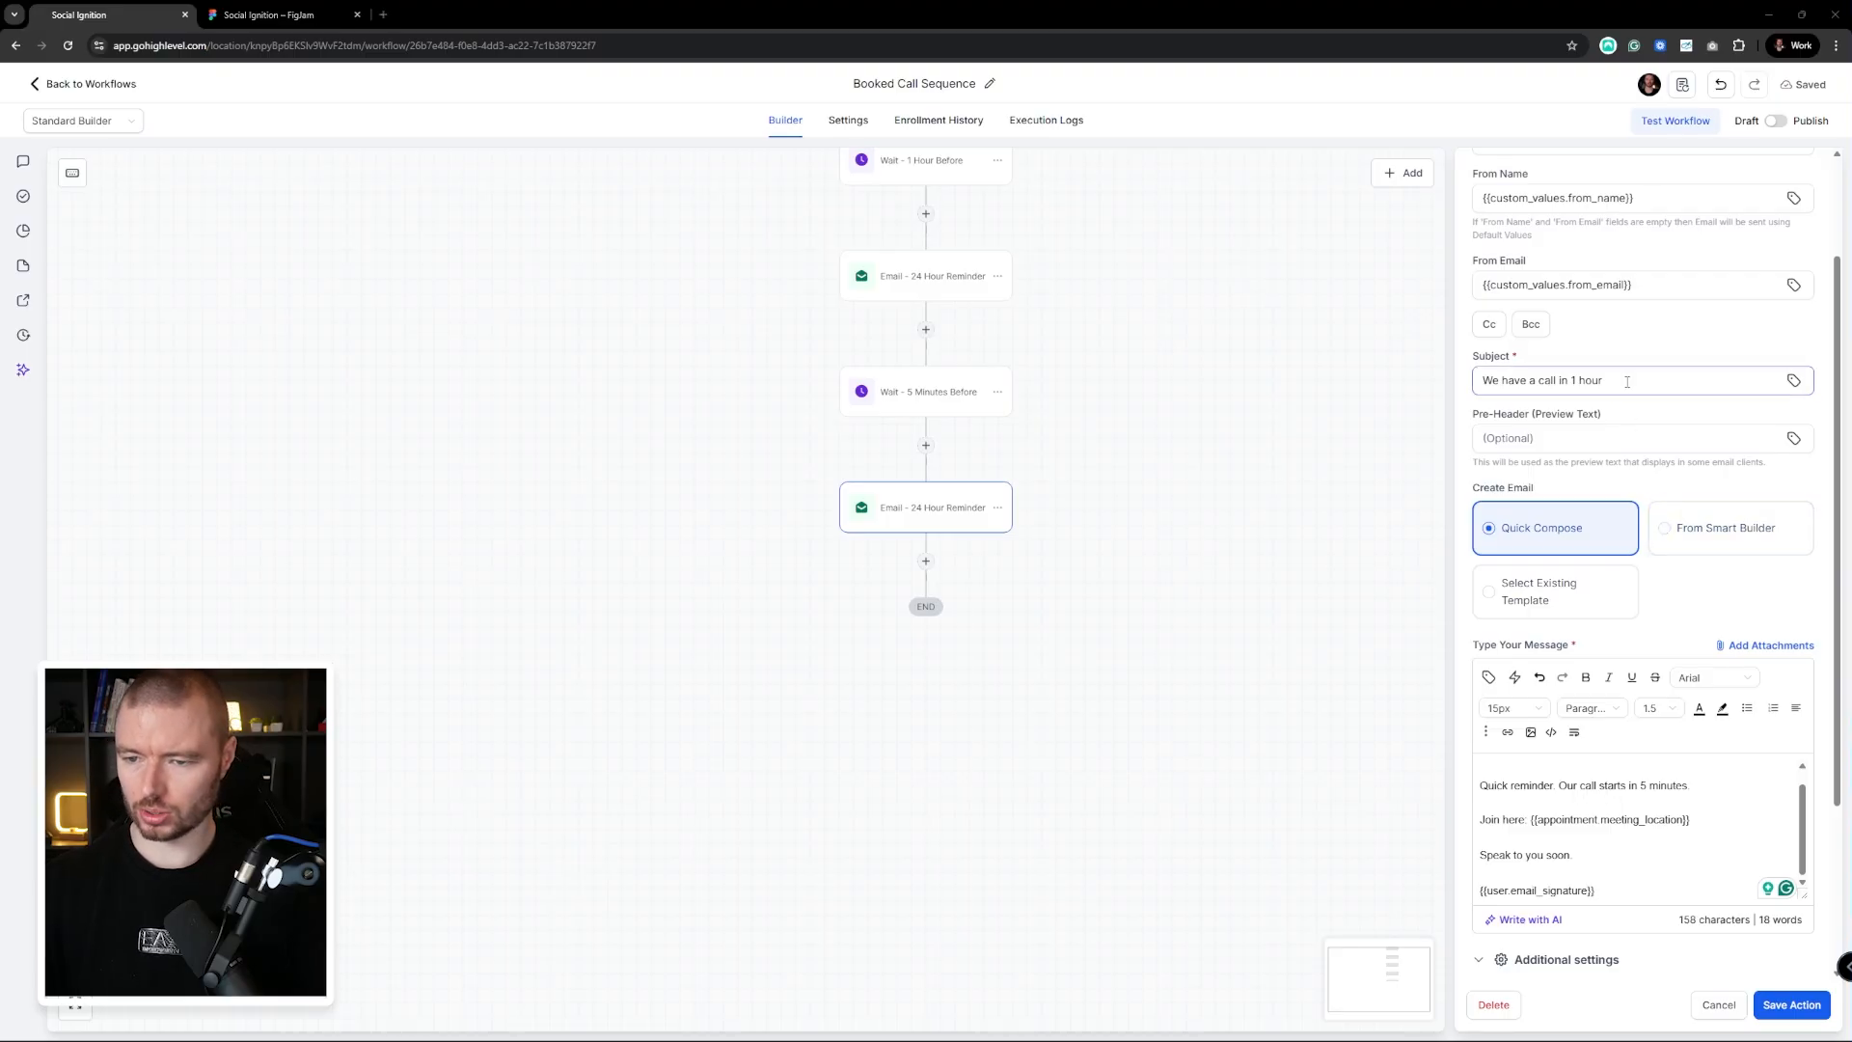
{"action": "key", "text": "ctrl+a"}
{"action": "key", "text": "ctrl+v"}
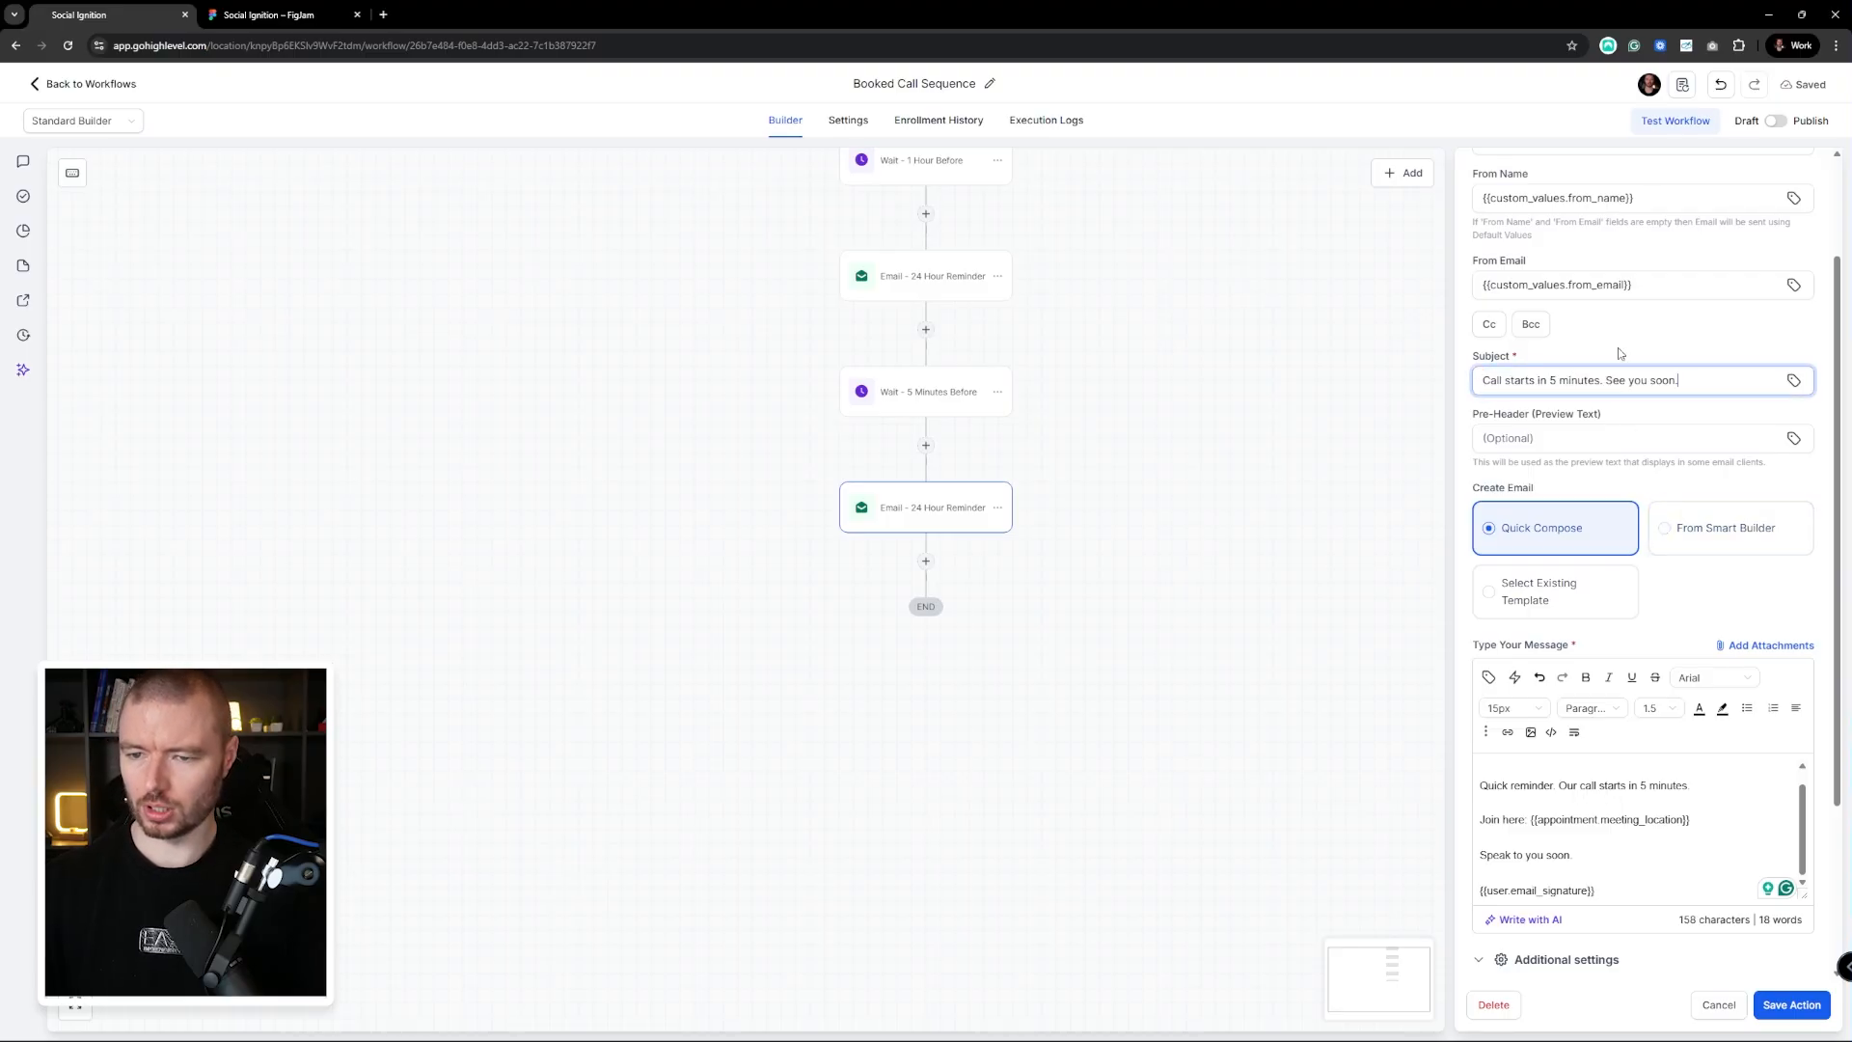
{"action": "left_click", "coordinate": [1794, 1004]}
{"action": "scroll", "coordinate": [1217, 649], "scroll_direction": "up", "scroll_amount": 5}
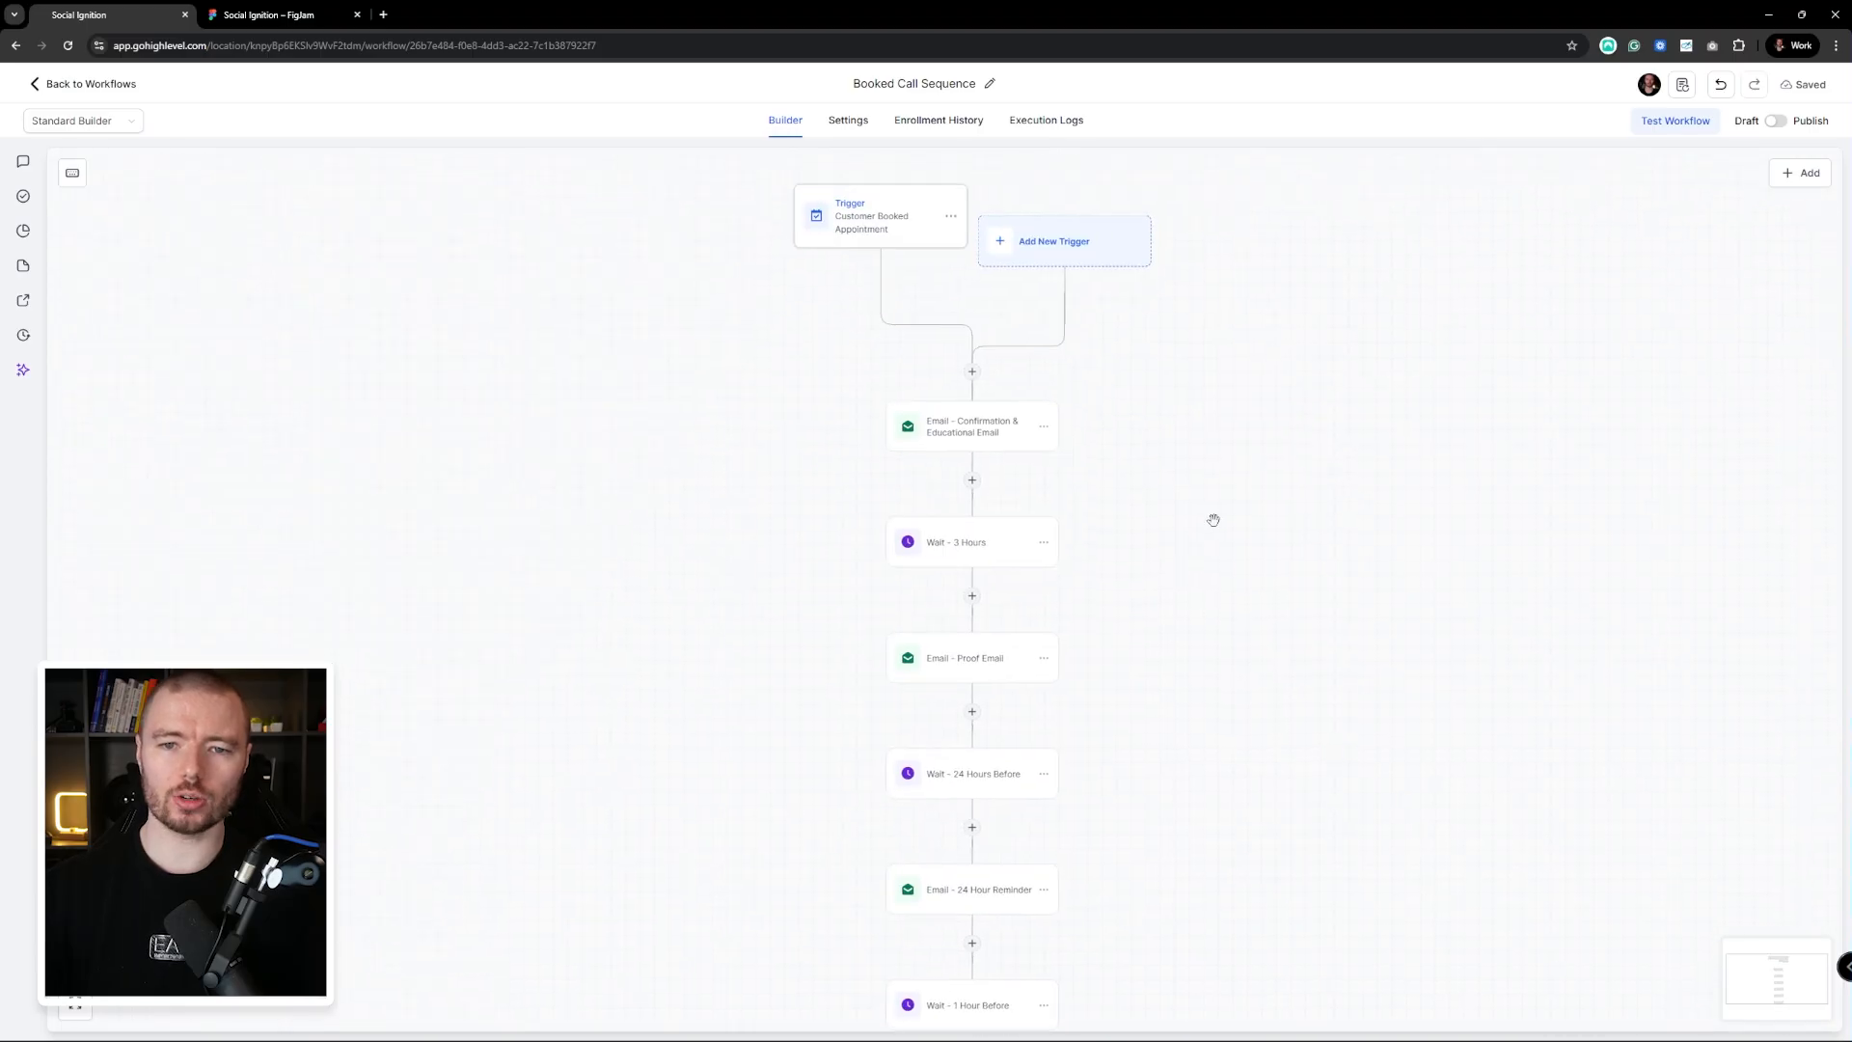
{"action": "scroll", "coordinate": [1041, 669], "scroll_direction": "down", "scroll_amount": 5}
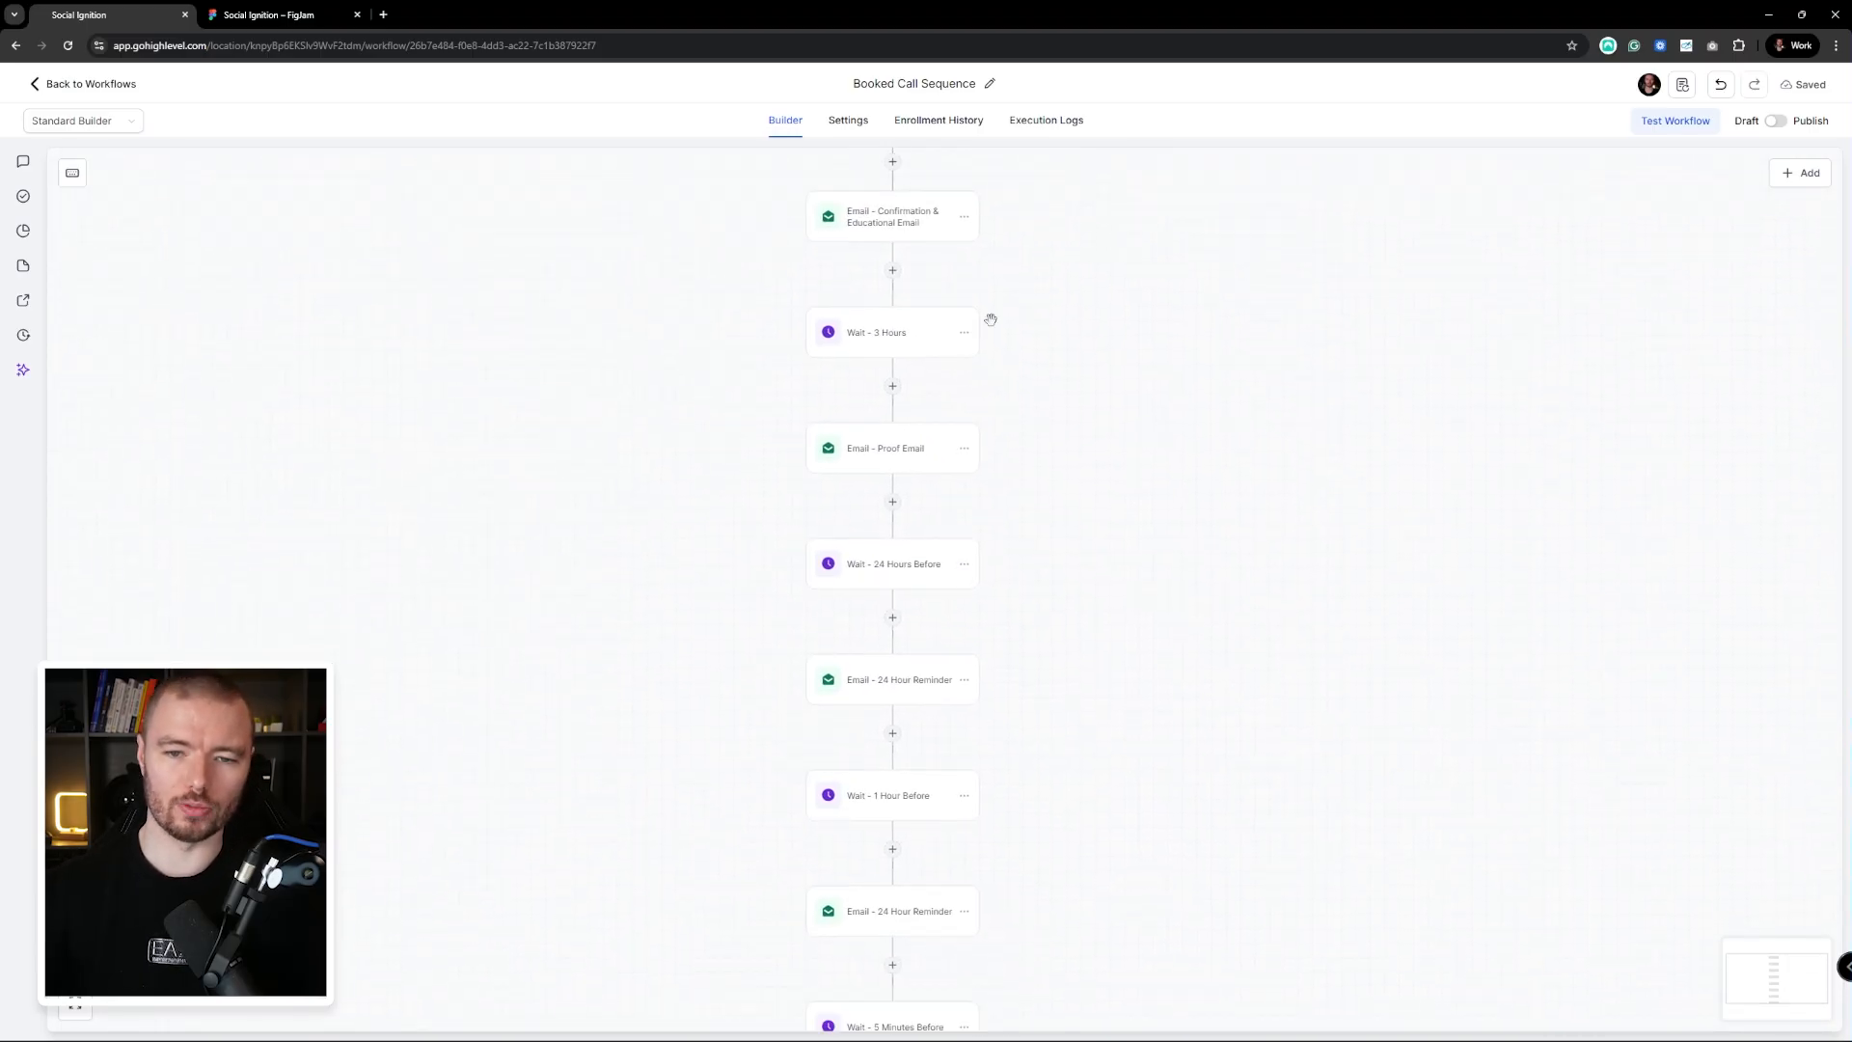
{"action": "left_click_drag", "start_coordinate": [1071, 596], "coordinate": [1170, 542]}
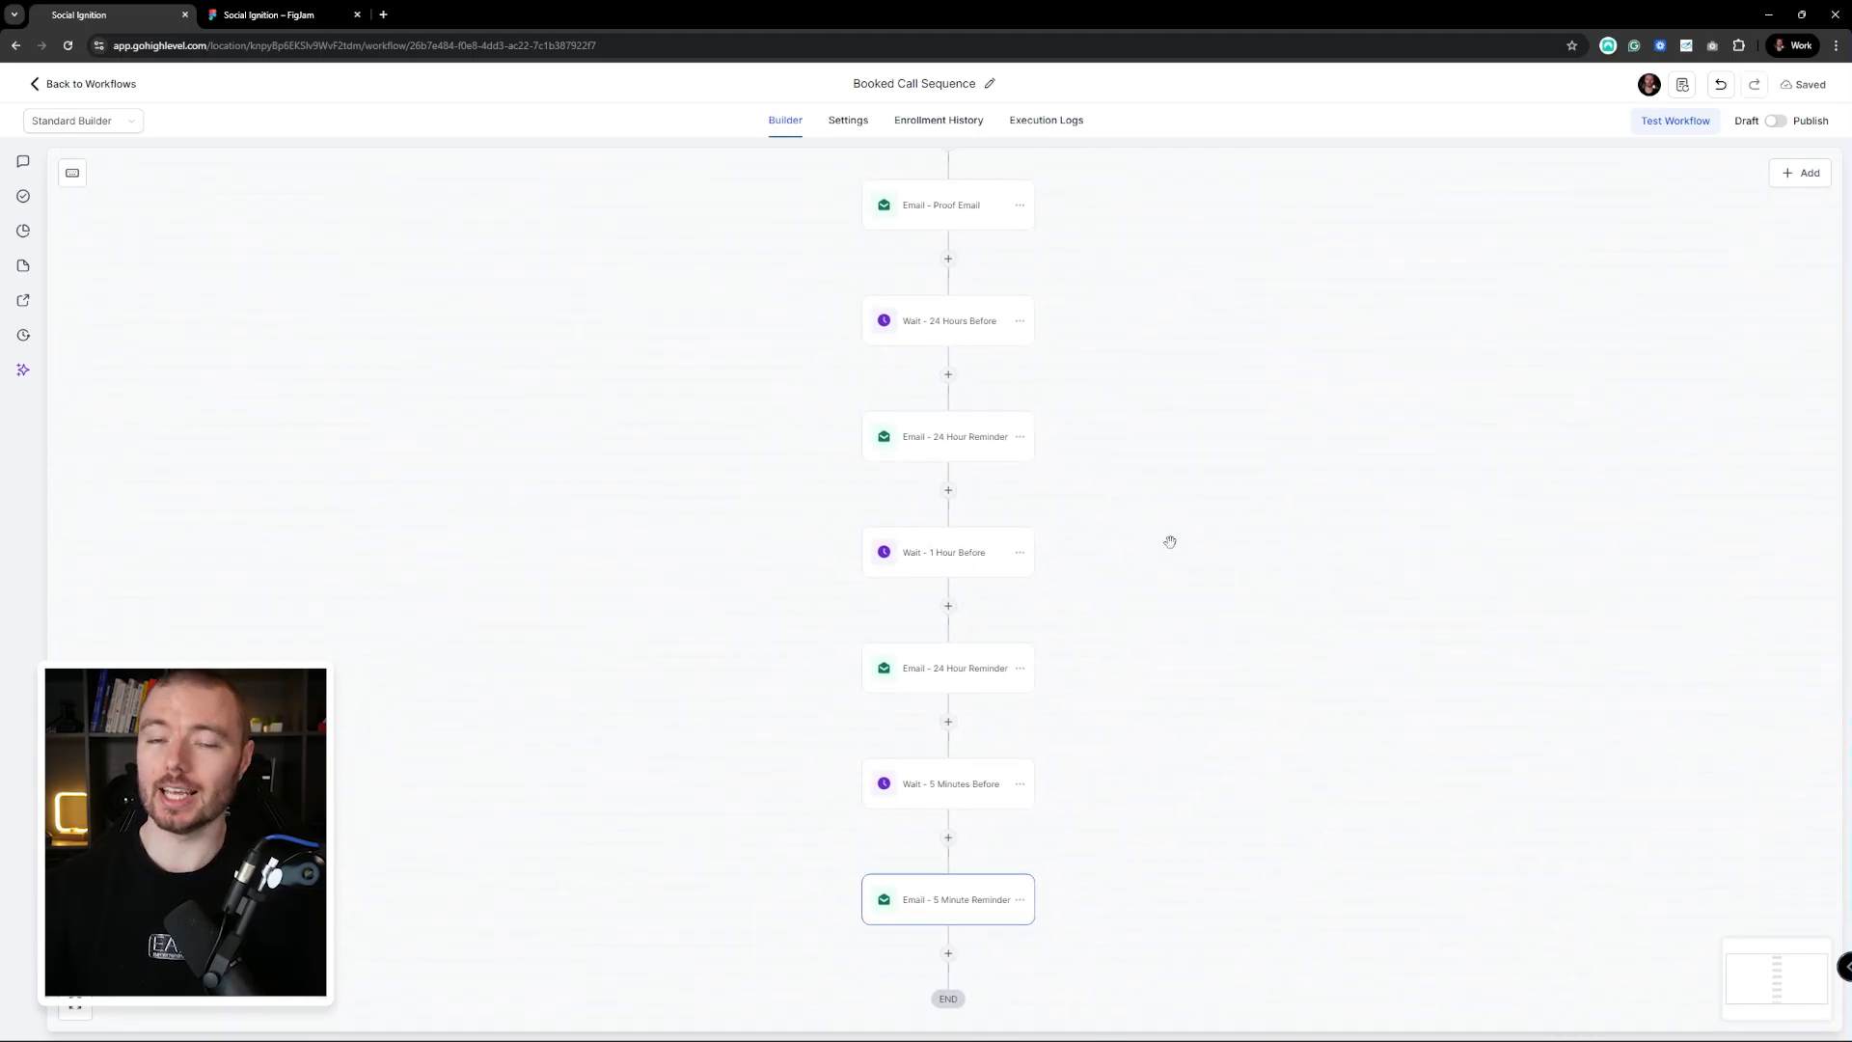
{"action": "scroll", "coordinate": [1003, 565], "scroll_direction": "up", "scroll_amount": 2}
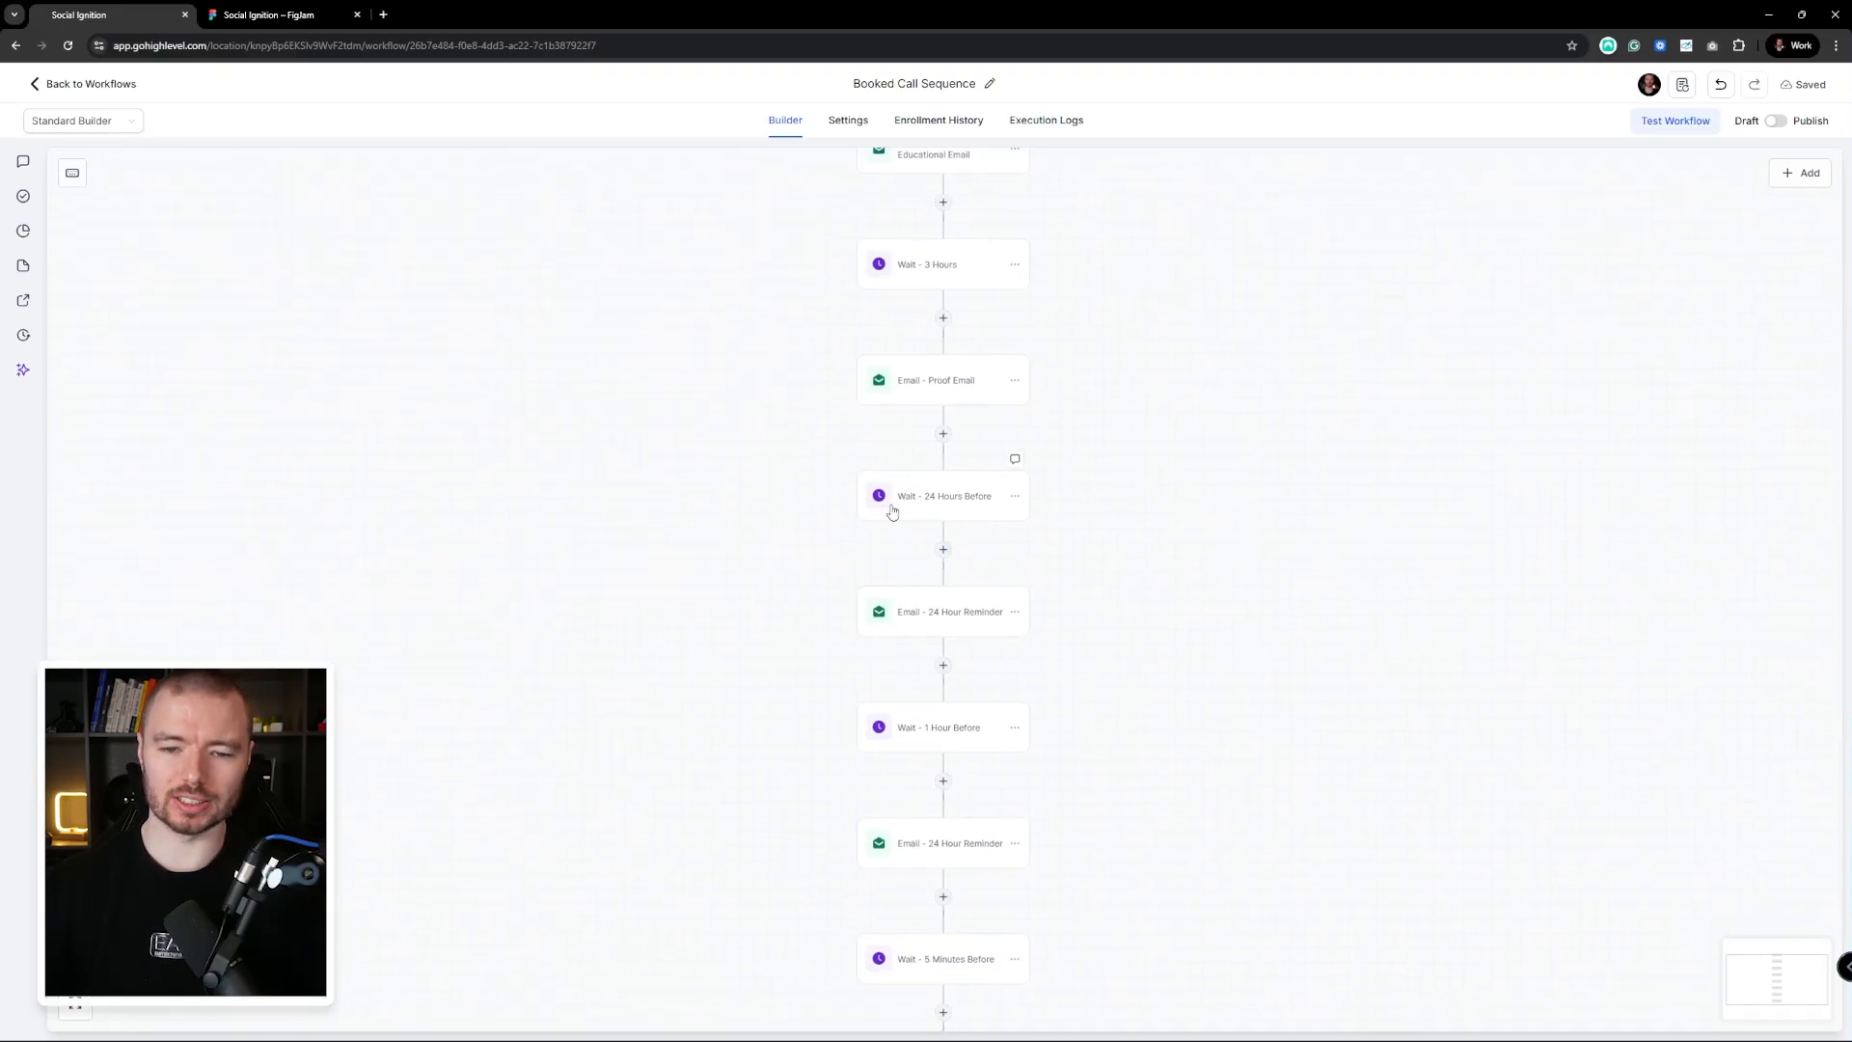
{"action": "scroll", "coordinate": [995, 512], "scroll_direction": "up", "scroll_amount": 3}
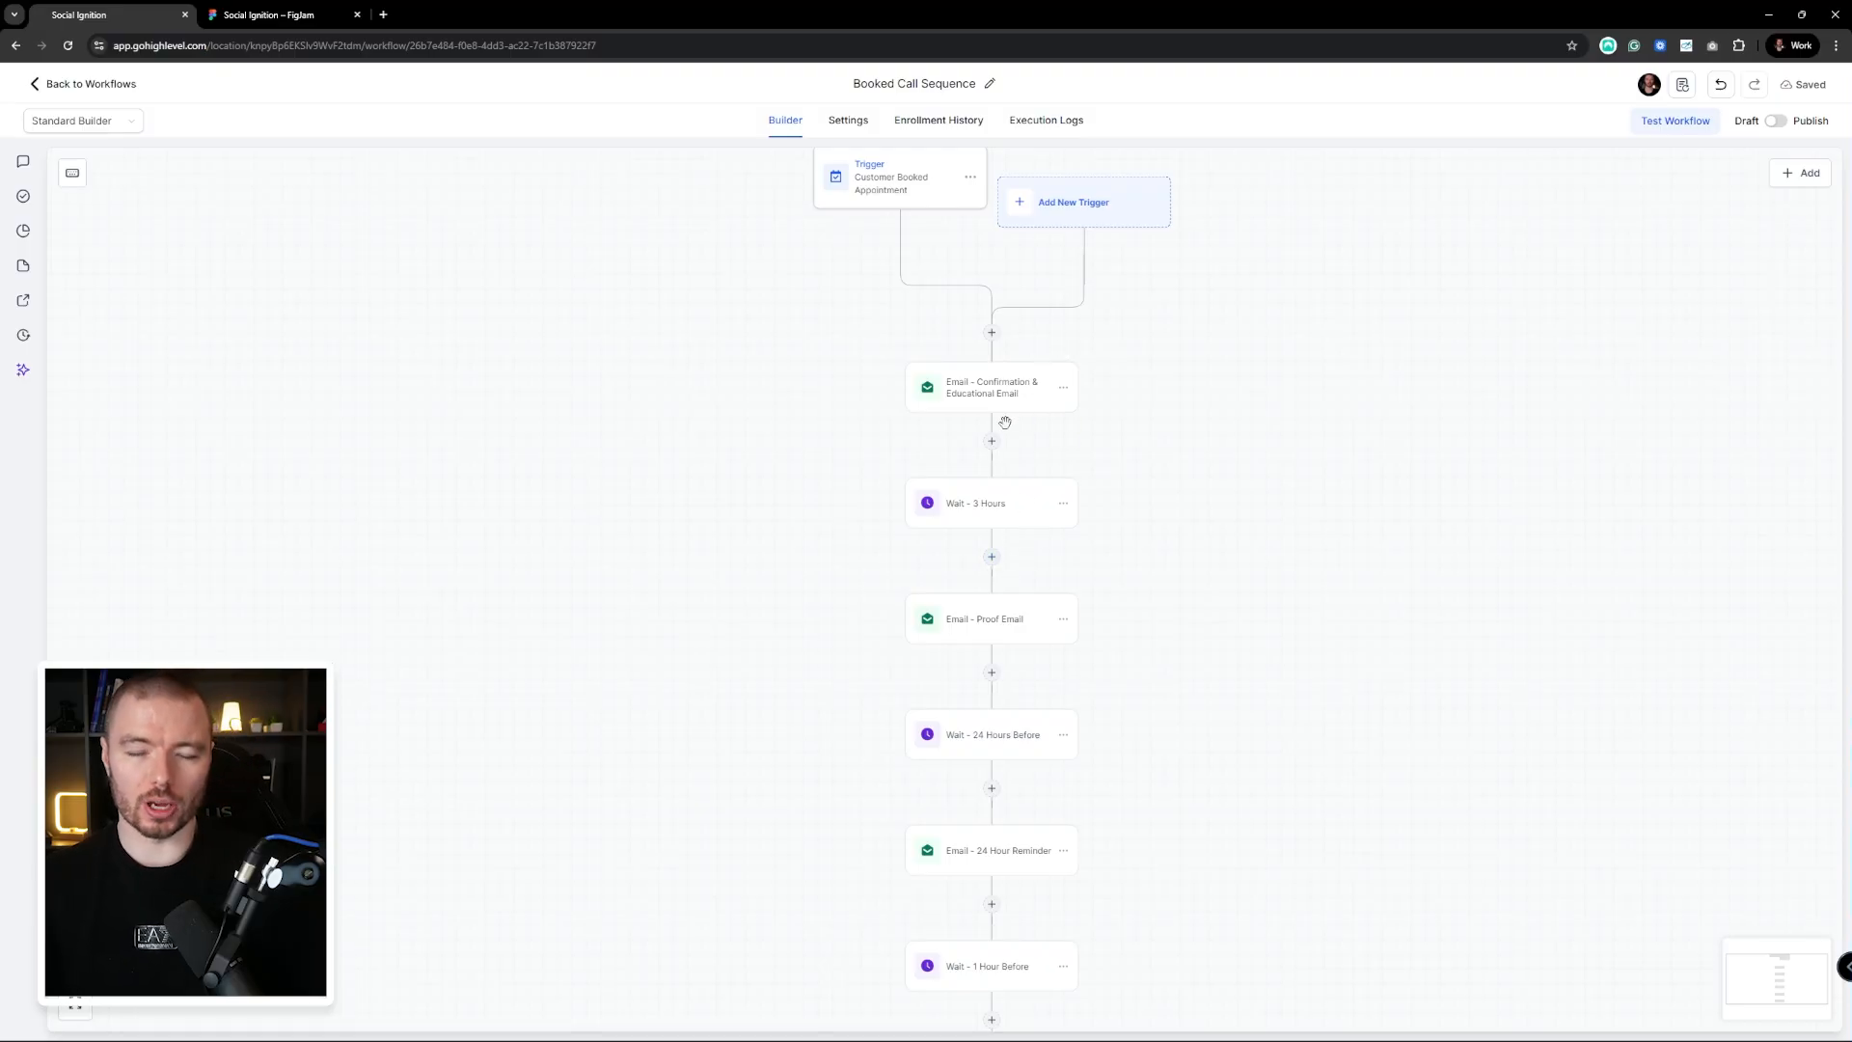
{"action": "scroll", "coordinate": [1013, 401], "scroll_direction": "down", "scroll_amount": 2}
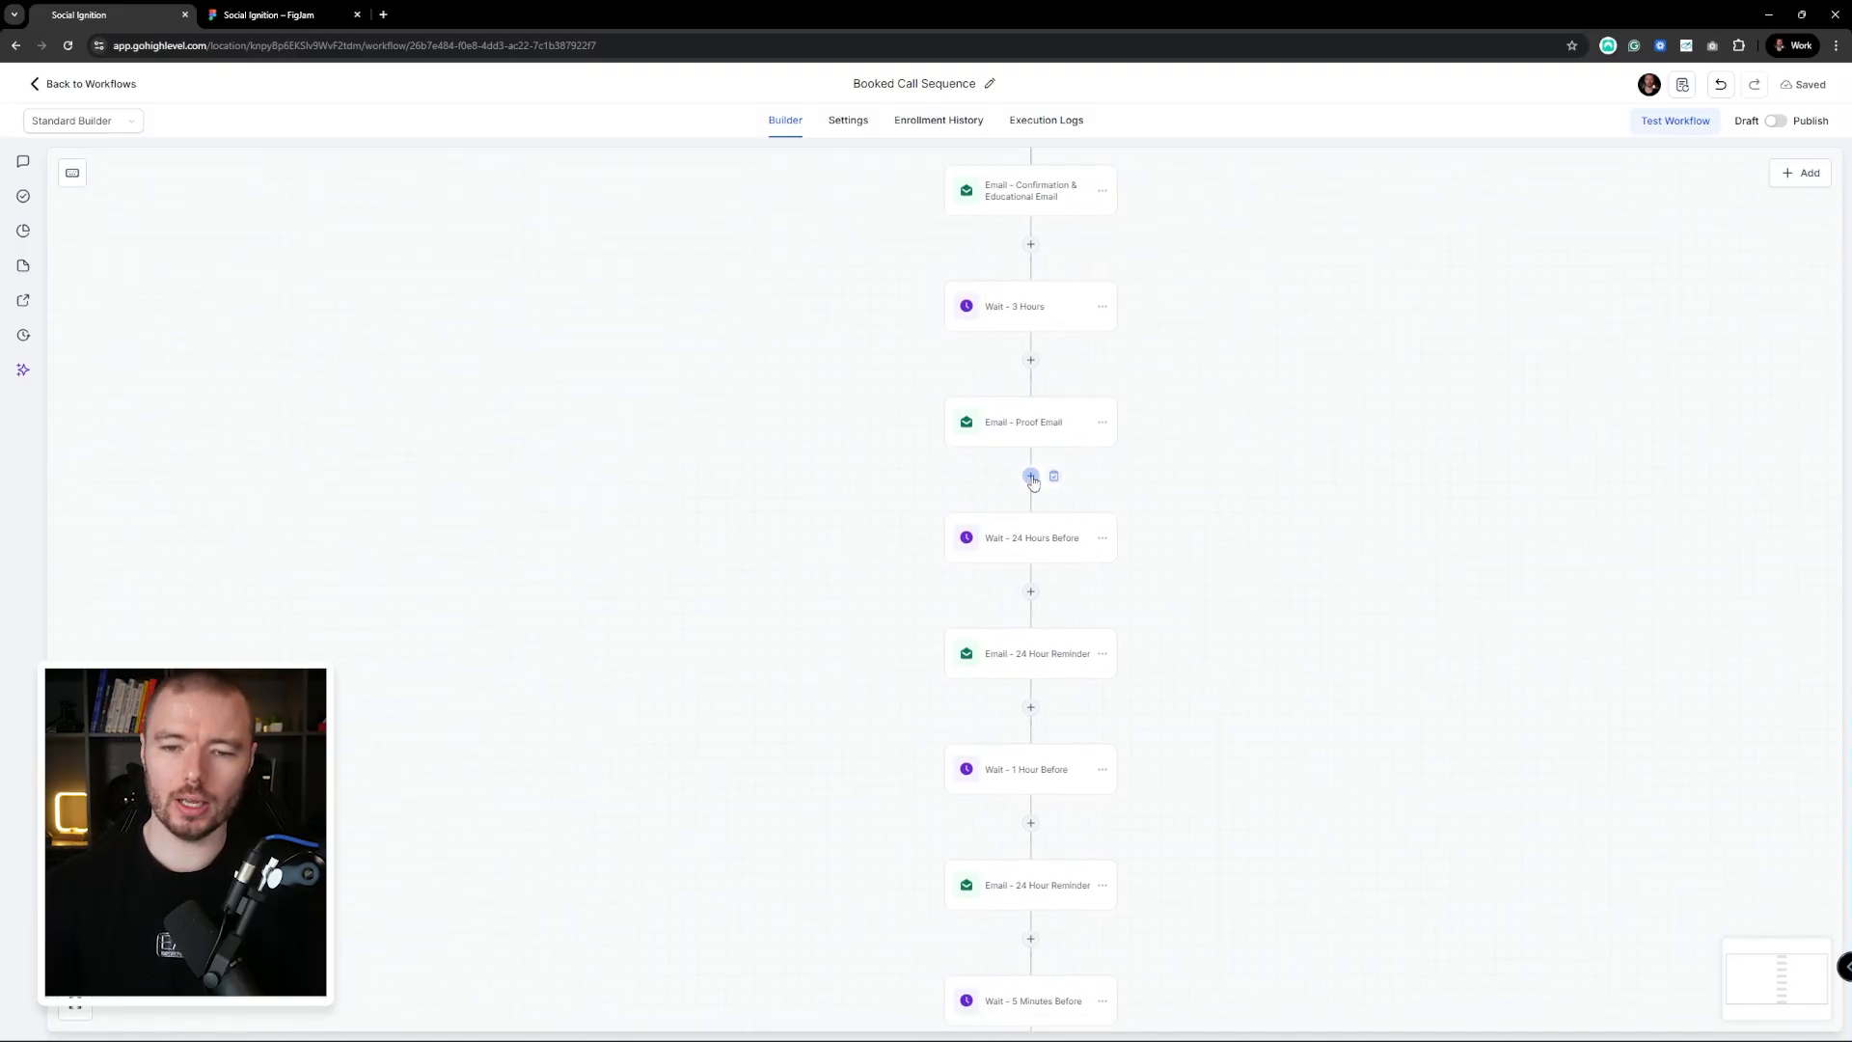
{"action": "scroll", "coordinate": [1022, 453], "scroll_direction": "down", "scroll_amount": 1}
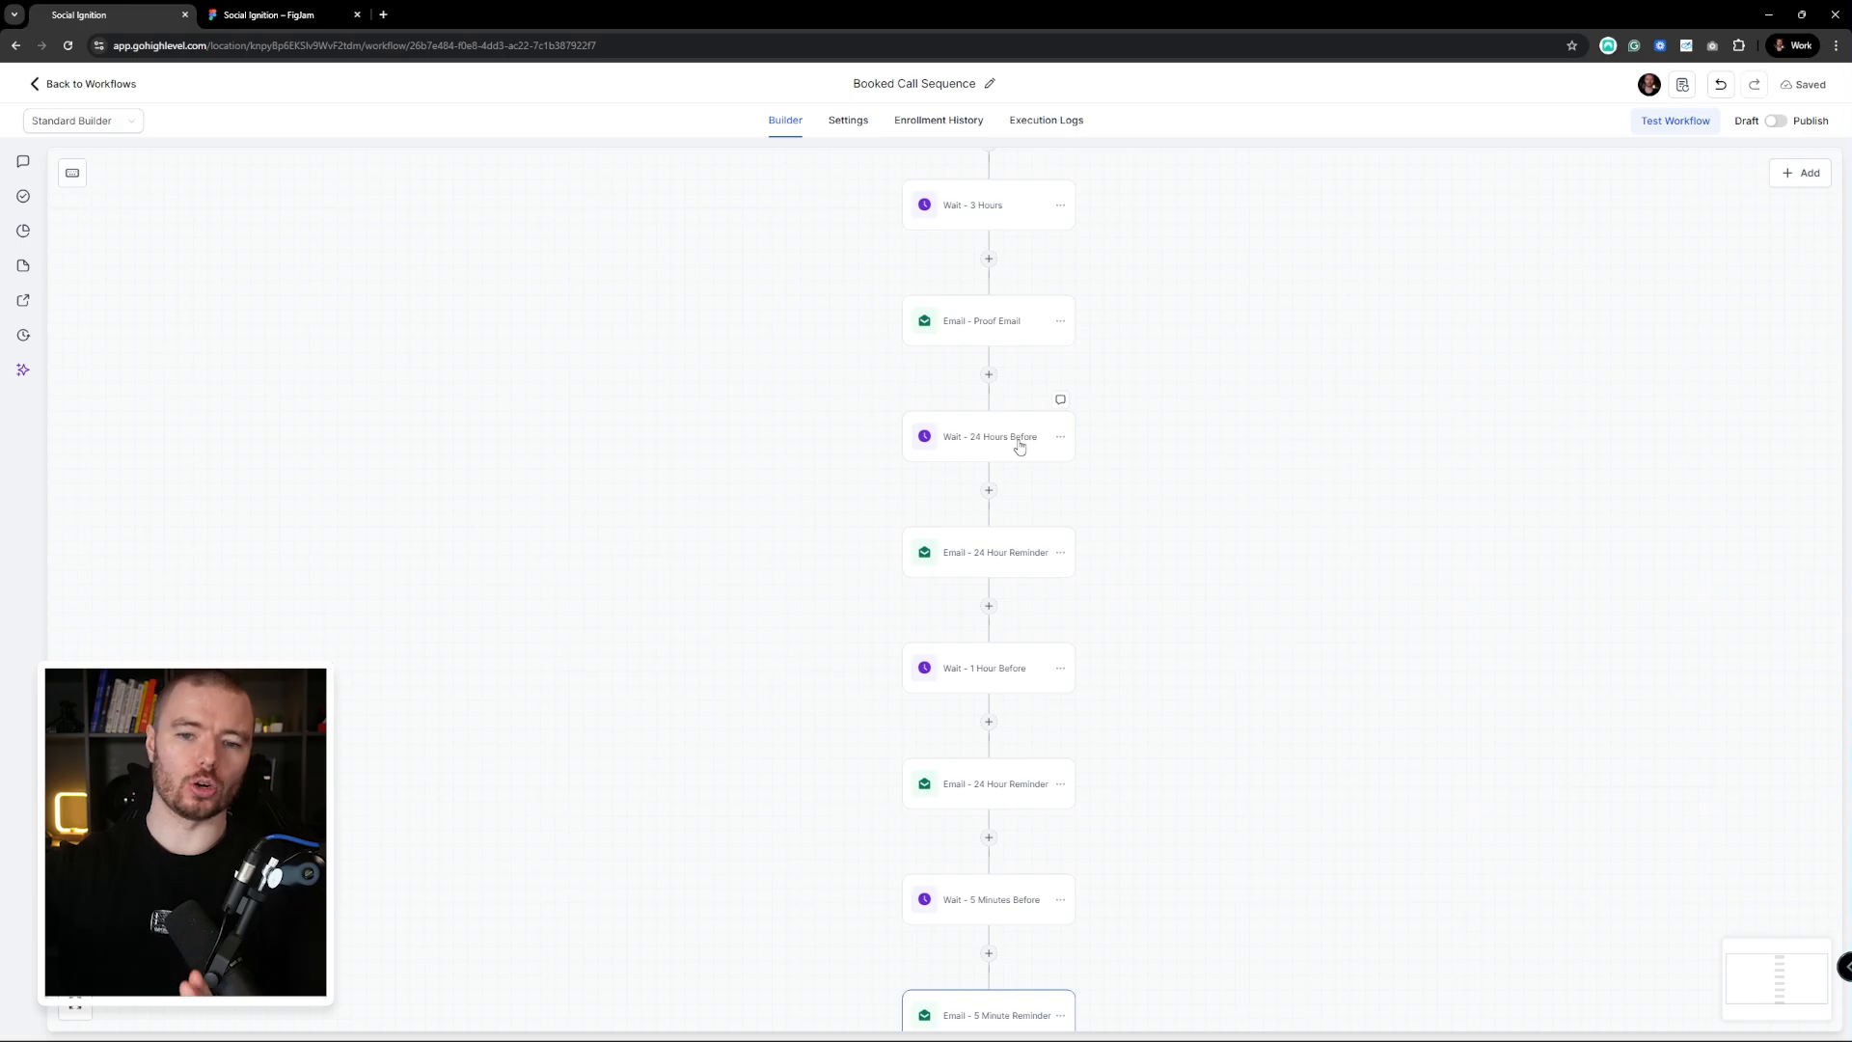
{"action": "scroll", "coordinate": [1035, 573], "scroll_direction": "down", "scroll_amount": 3}
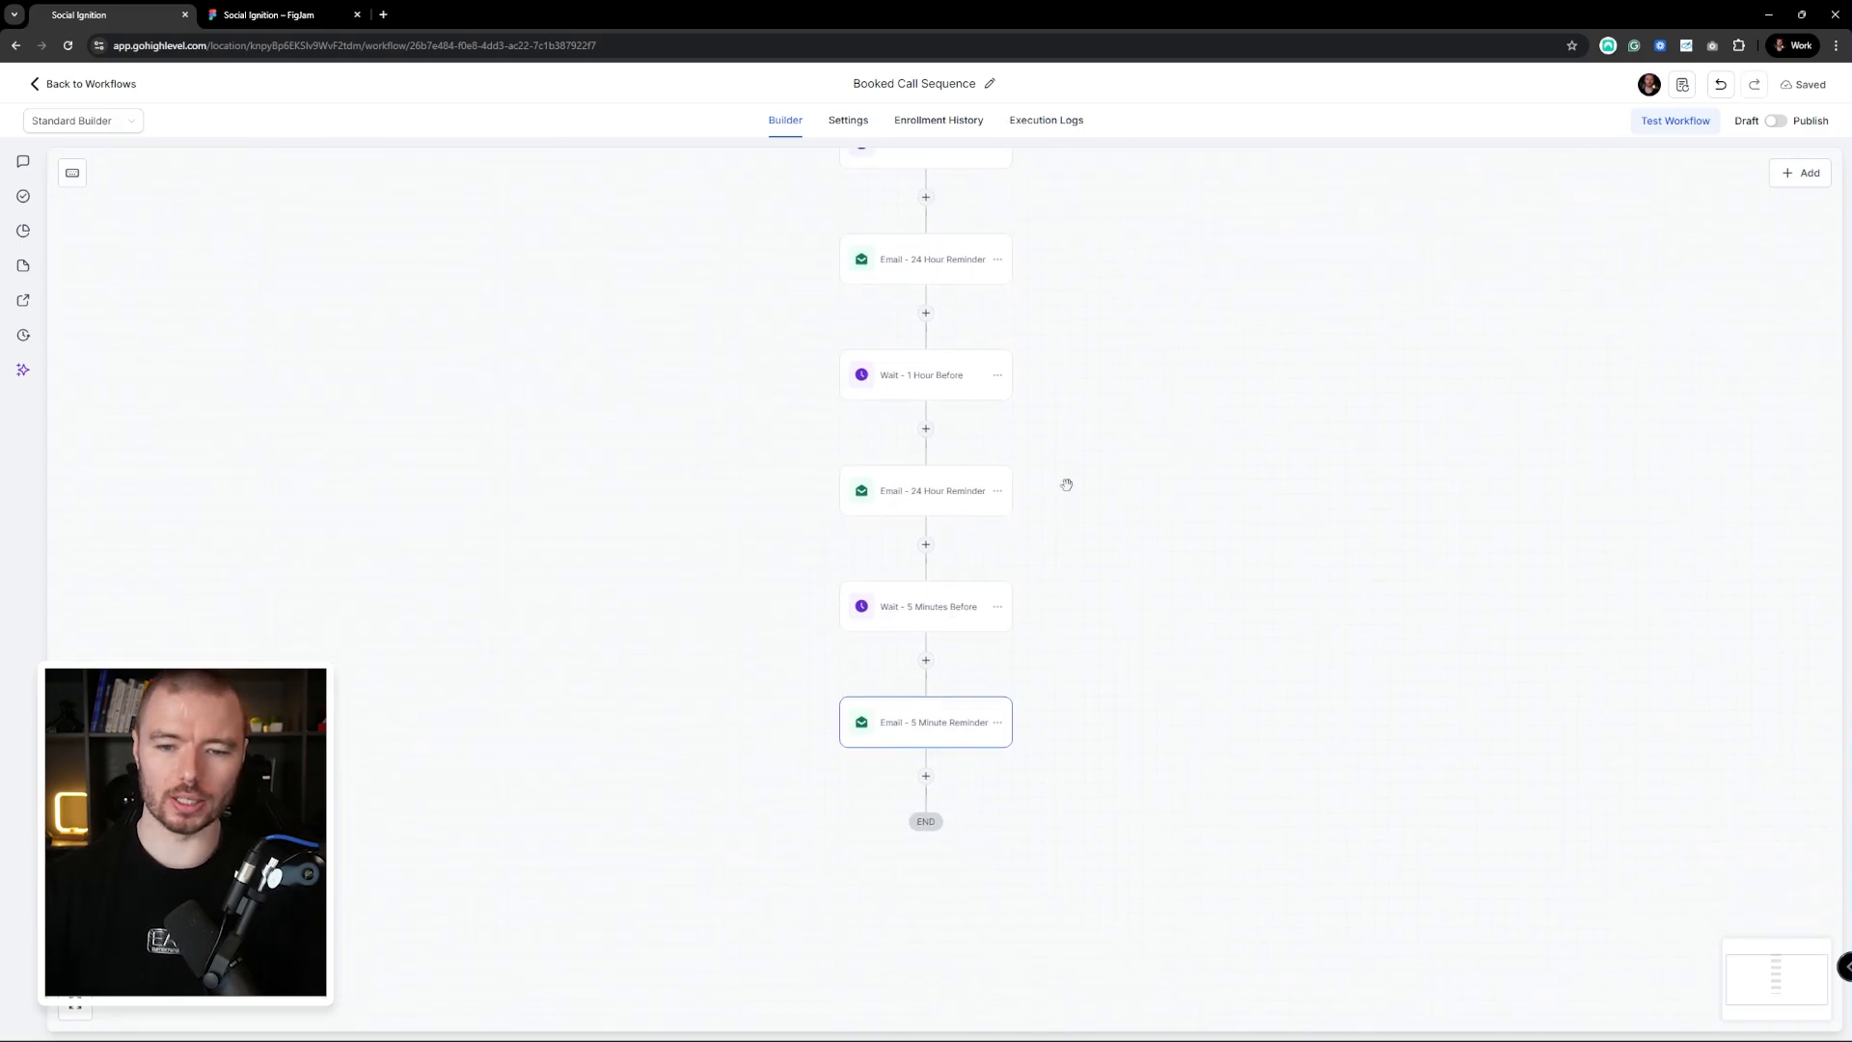
Change the duplicate '24 Hour Reminder' email's name to 'Email - 1 Hour Reminder' and save
{"action": "left_click", "coordinate": [932, 498]}
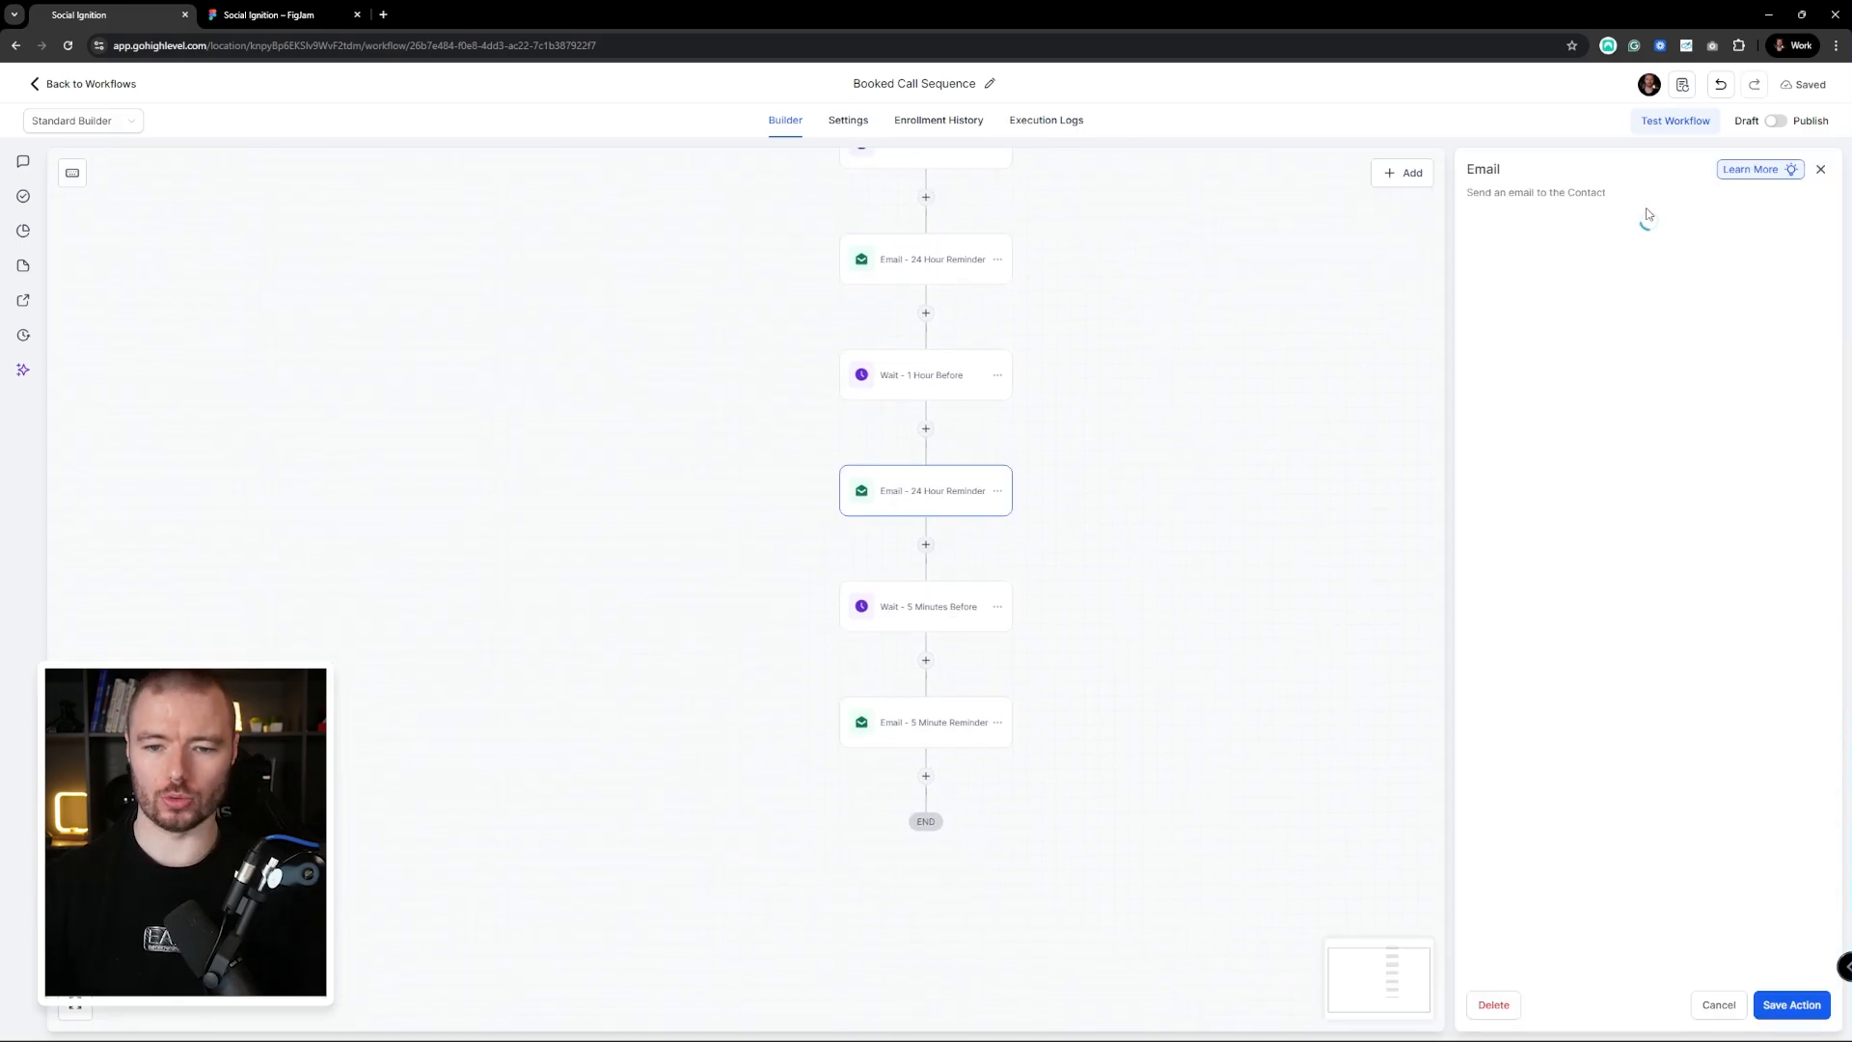
{"action": "double_click", "coordinate": [1532, 286]}
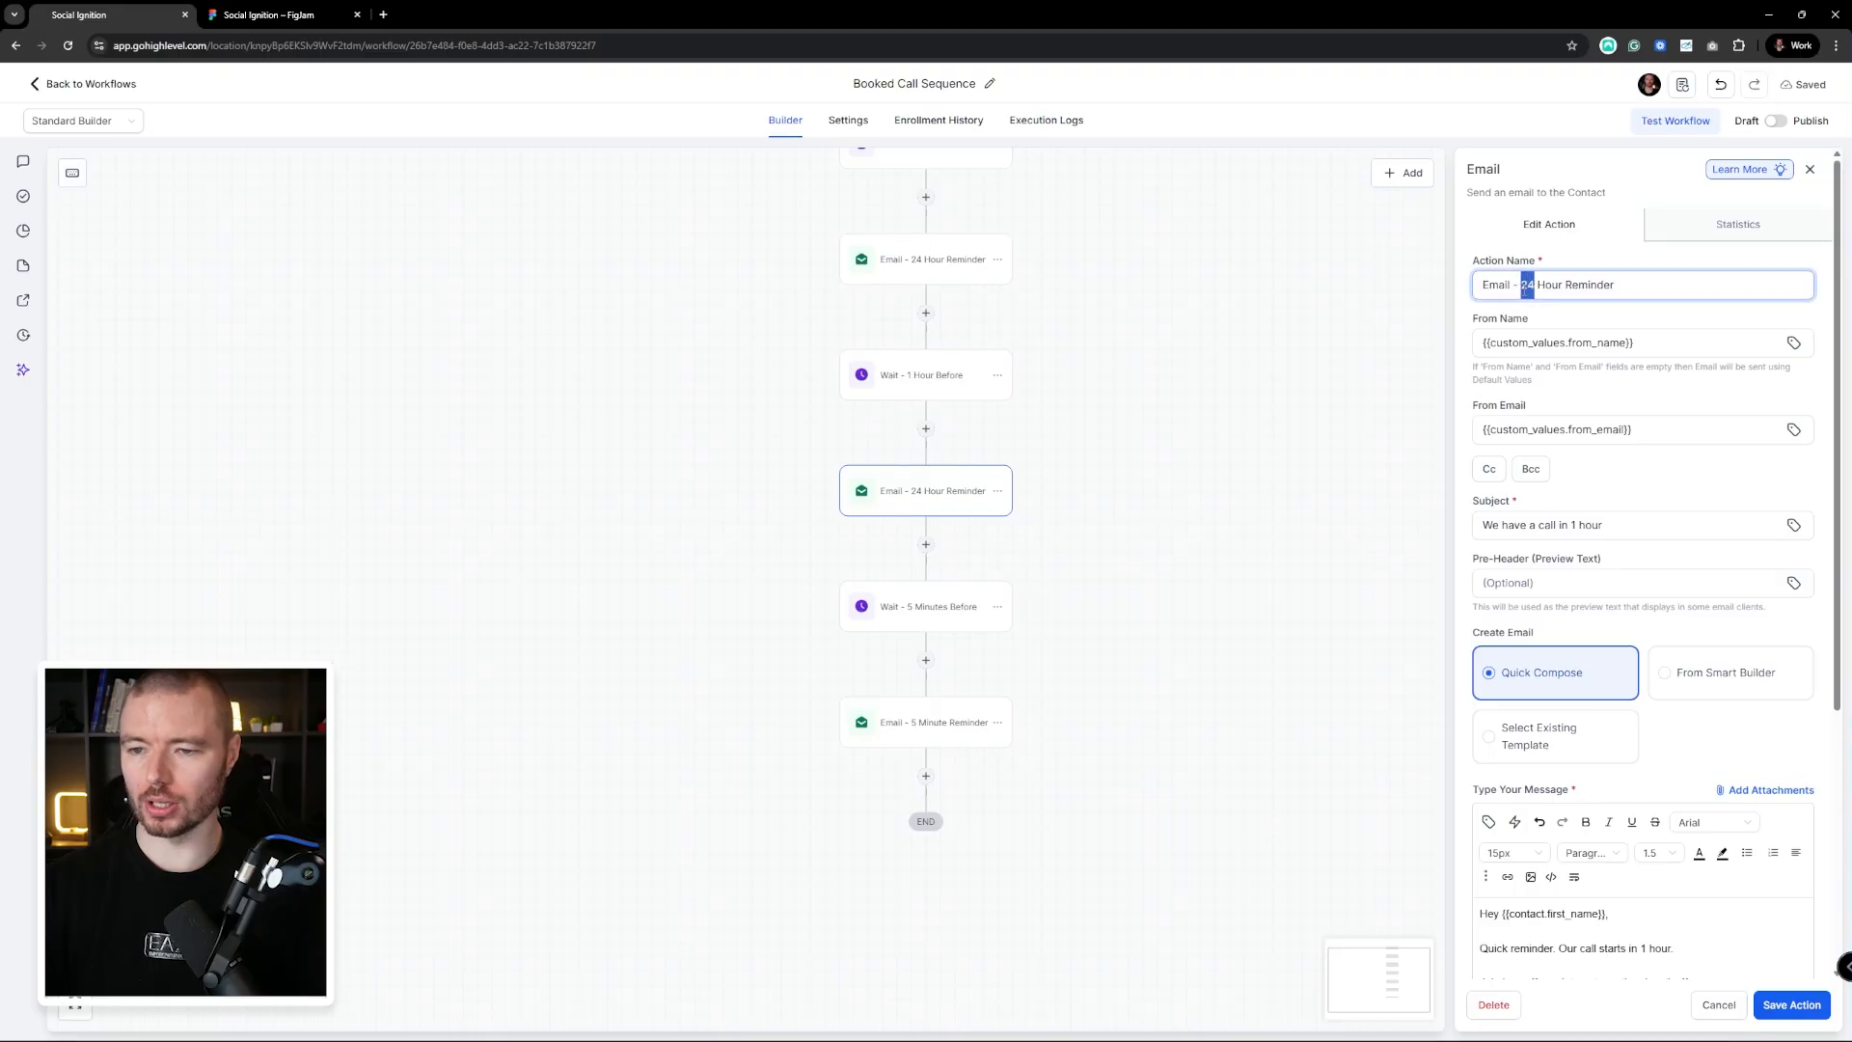
{"action": "type", "text": "1"}
{"action": "scroll", "coordinate": [1726, 899], "scroll_direction": "down", "scroll_amount": 5}
{"action": "left_click", "coordinate": [1791, 1005]}
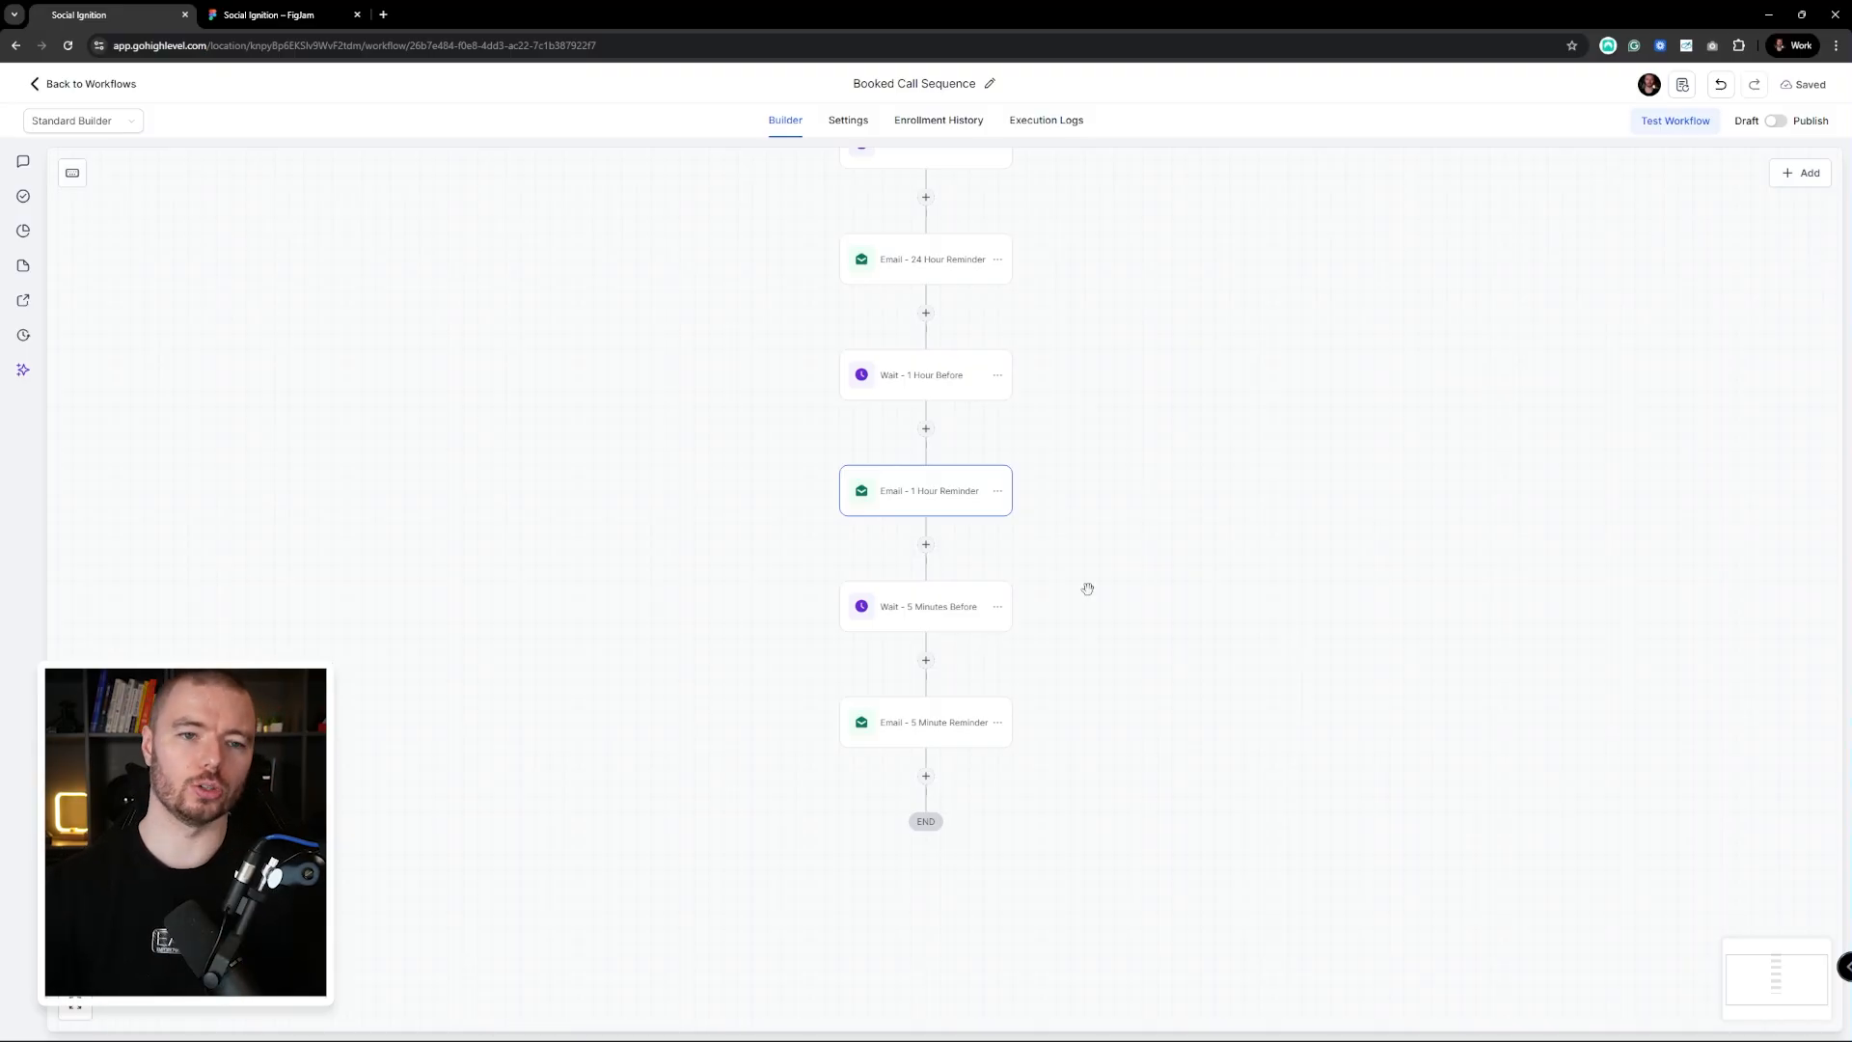
{"action": "scroll", "coordinate": [1045, 364], "scroll_direction": "up", "scroll_amount": 2}
{"action": "scroll", "coordinate": [1072, 326], "scroll_direction": "up", "scroll_amount": 5}
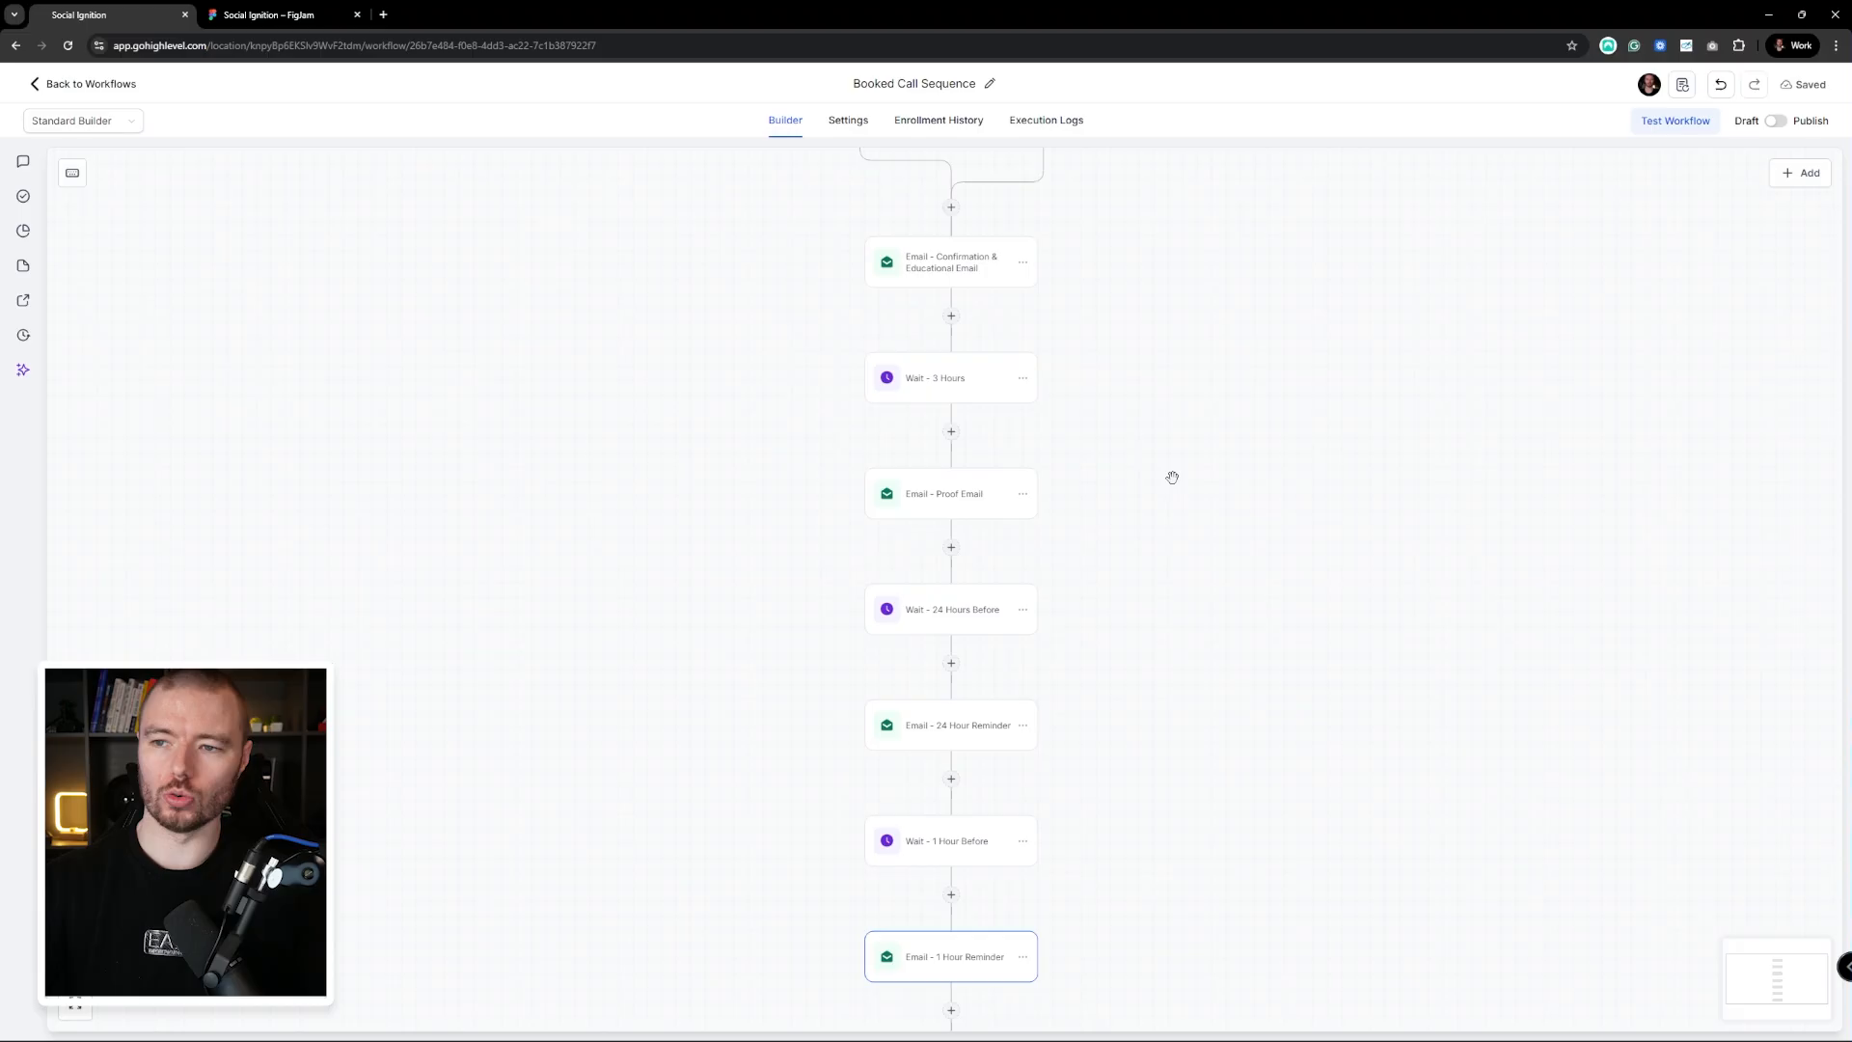
{"action": "left_click_drag", "start_coordinate": [1153, 679], "coordinate": [1166, 439]}
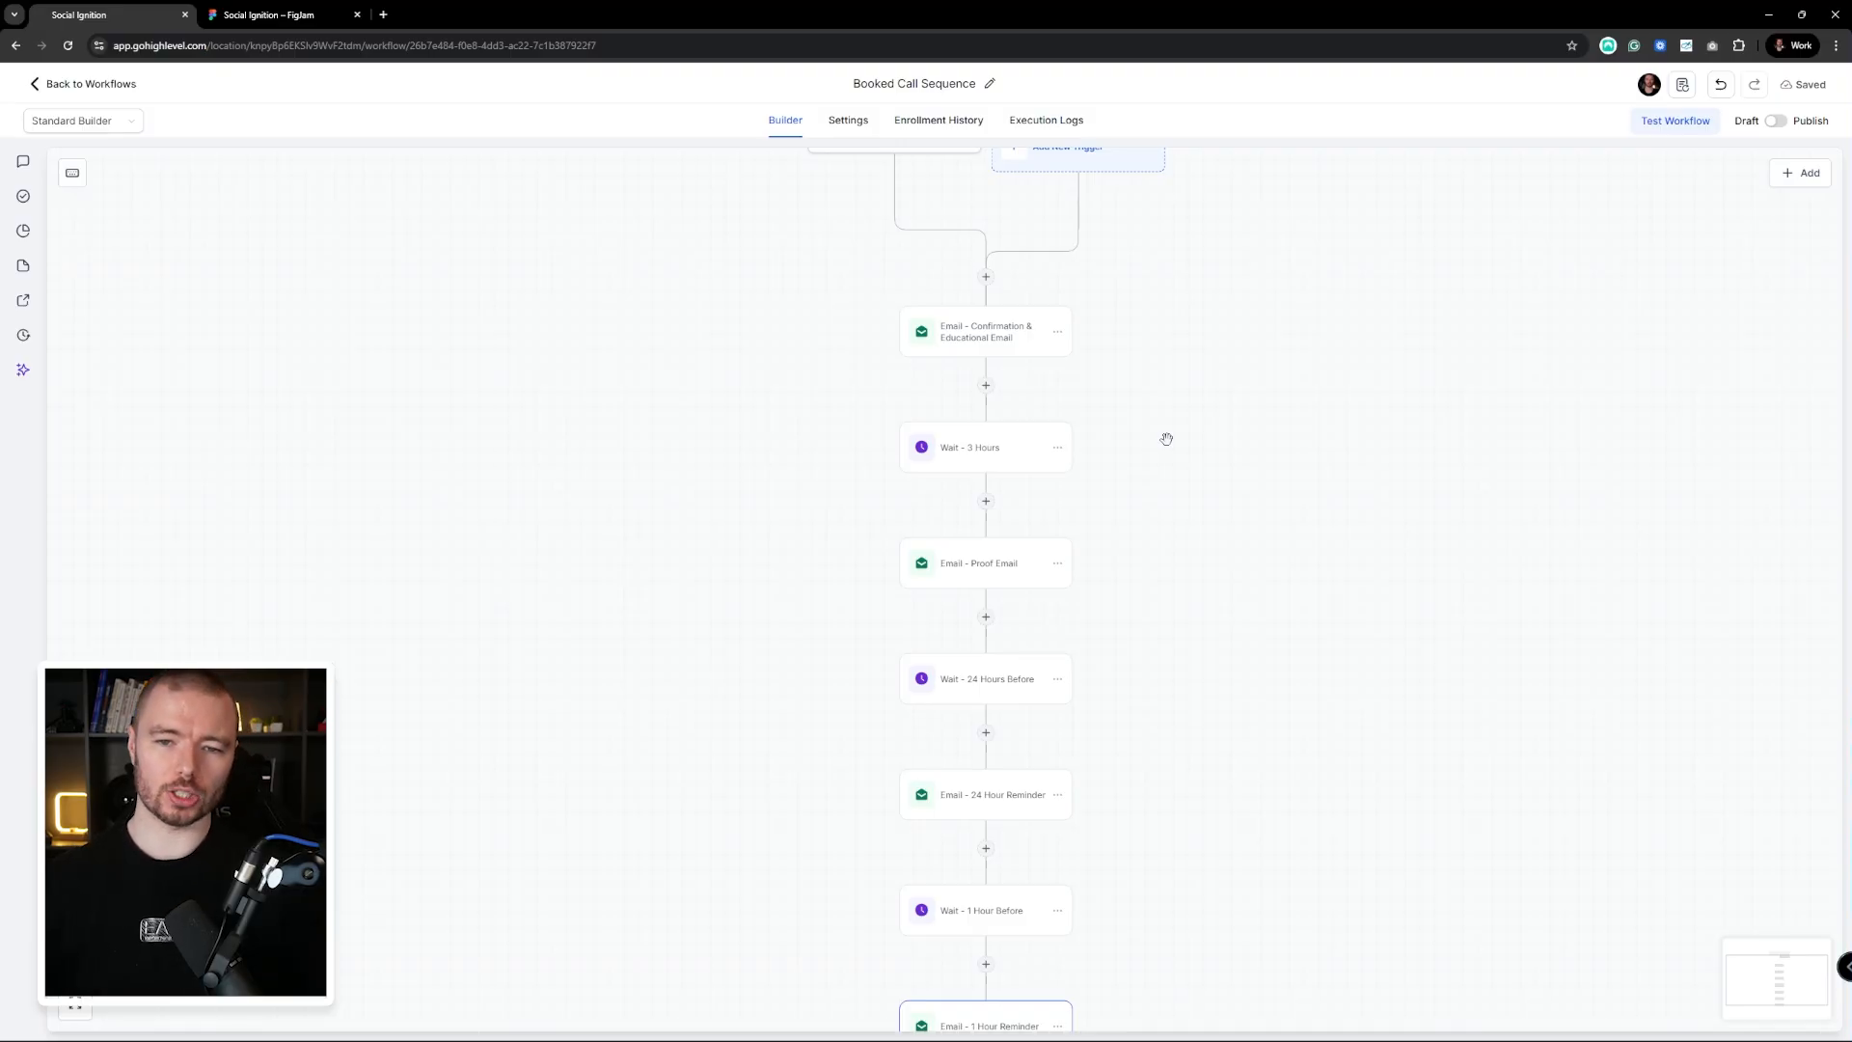
{"action": "left_click_drag", "start_coordinate": [1166, 439], "coordinate": [1166, 515]}
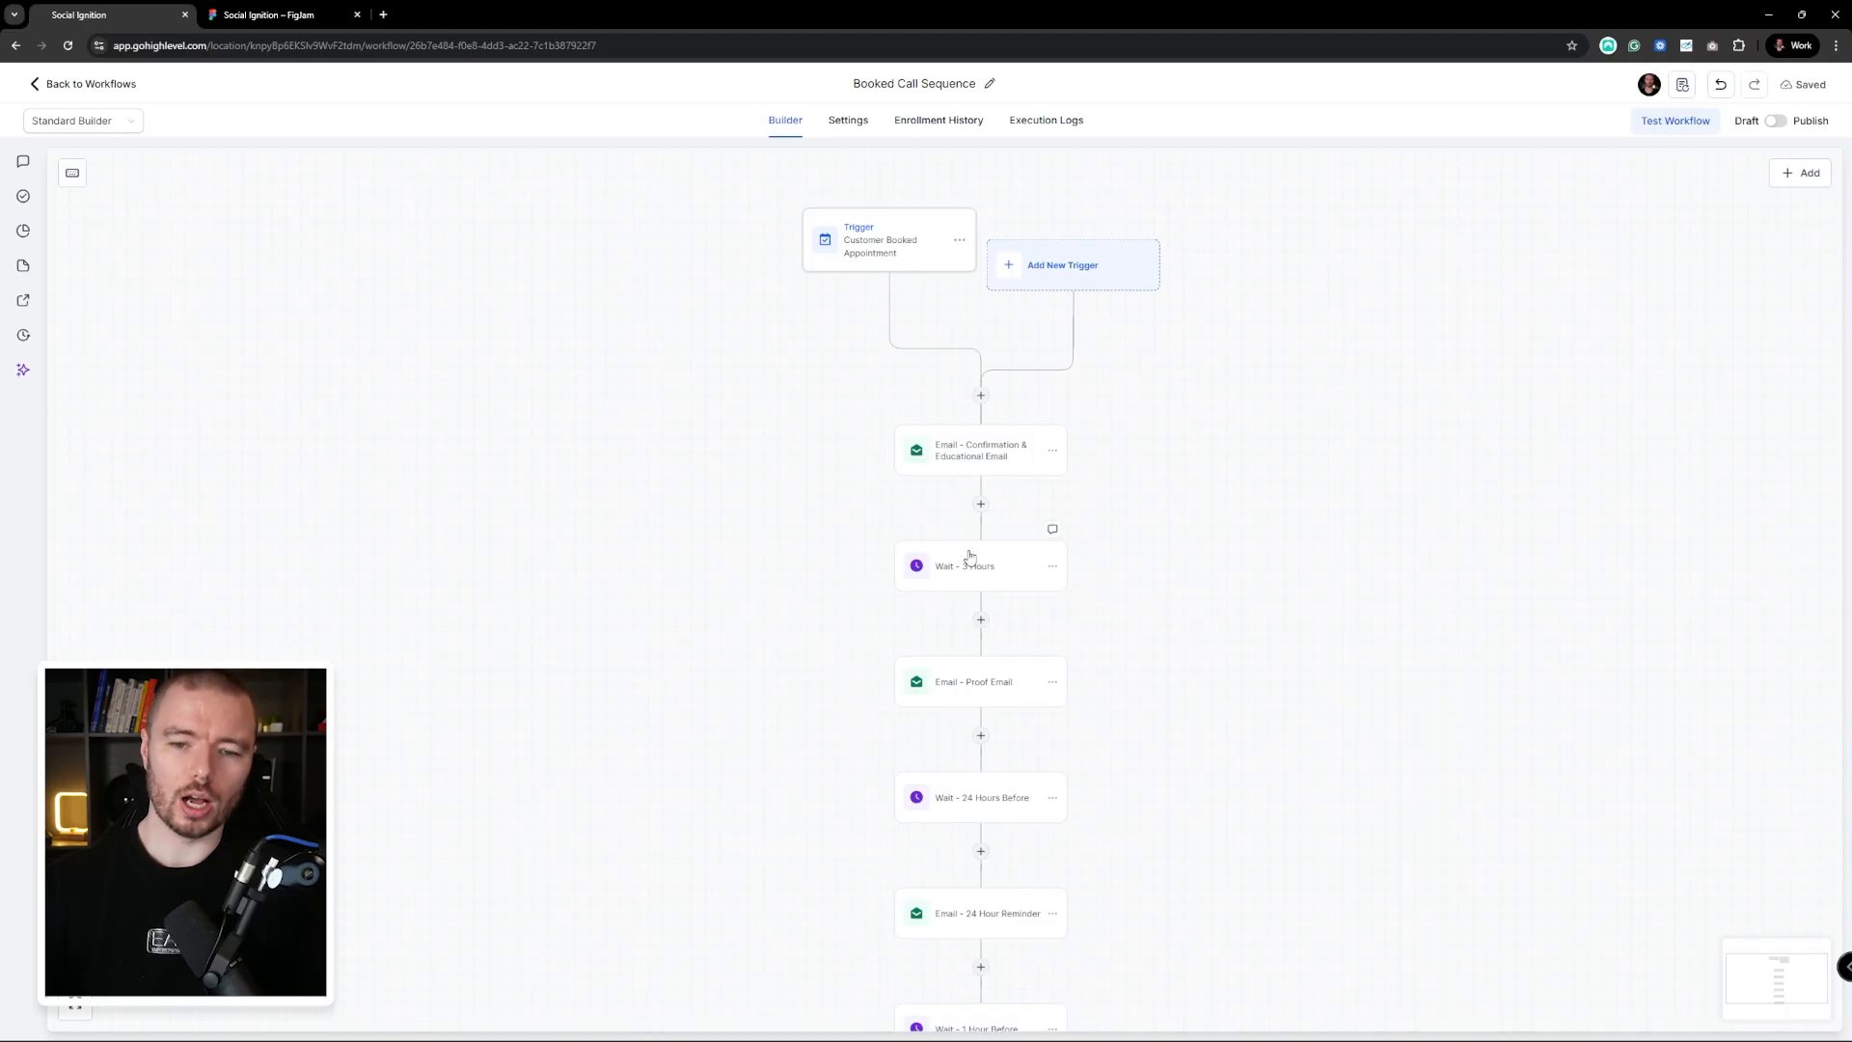
{"action": "left_click_drag", "start_coordinate": [971, 558], "coordinate": [926, 427]}
{"action": "left_click_drag", "start_coordinate": [1039, 463], "coordinate": [1045, 420]}
{"action": "scroll", "coordinate": [1044, 419], "scroll_direction": "down", "scroll_amount": 2}
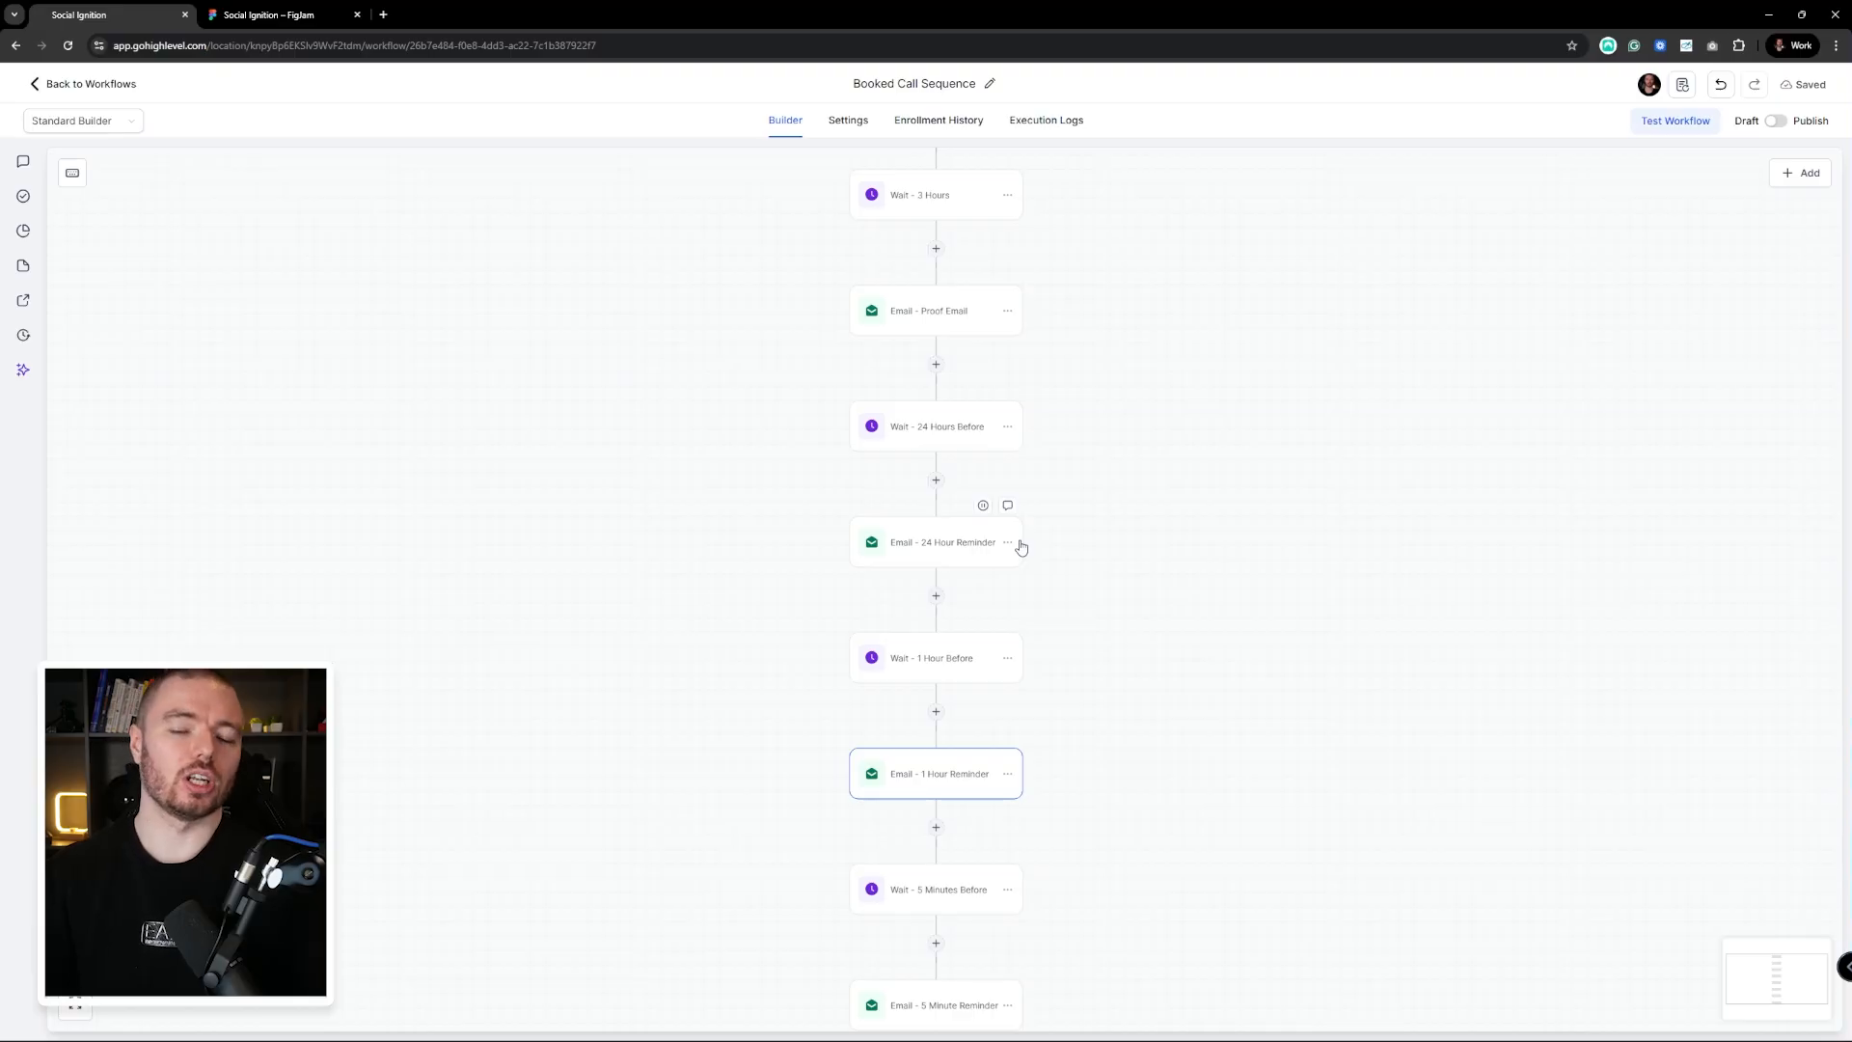
{"action": "scroll", "coordinate": [1020, 517], "scroll_direction": "up", "scroll_amount": 5}
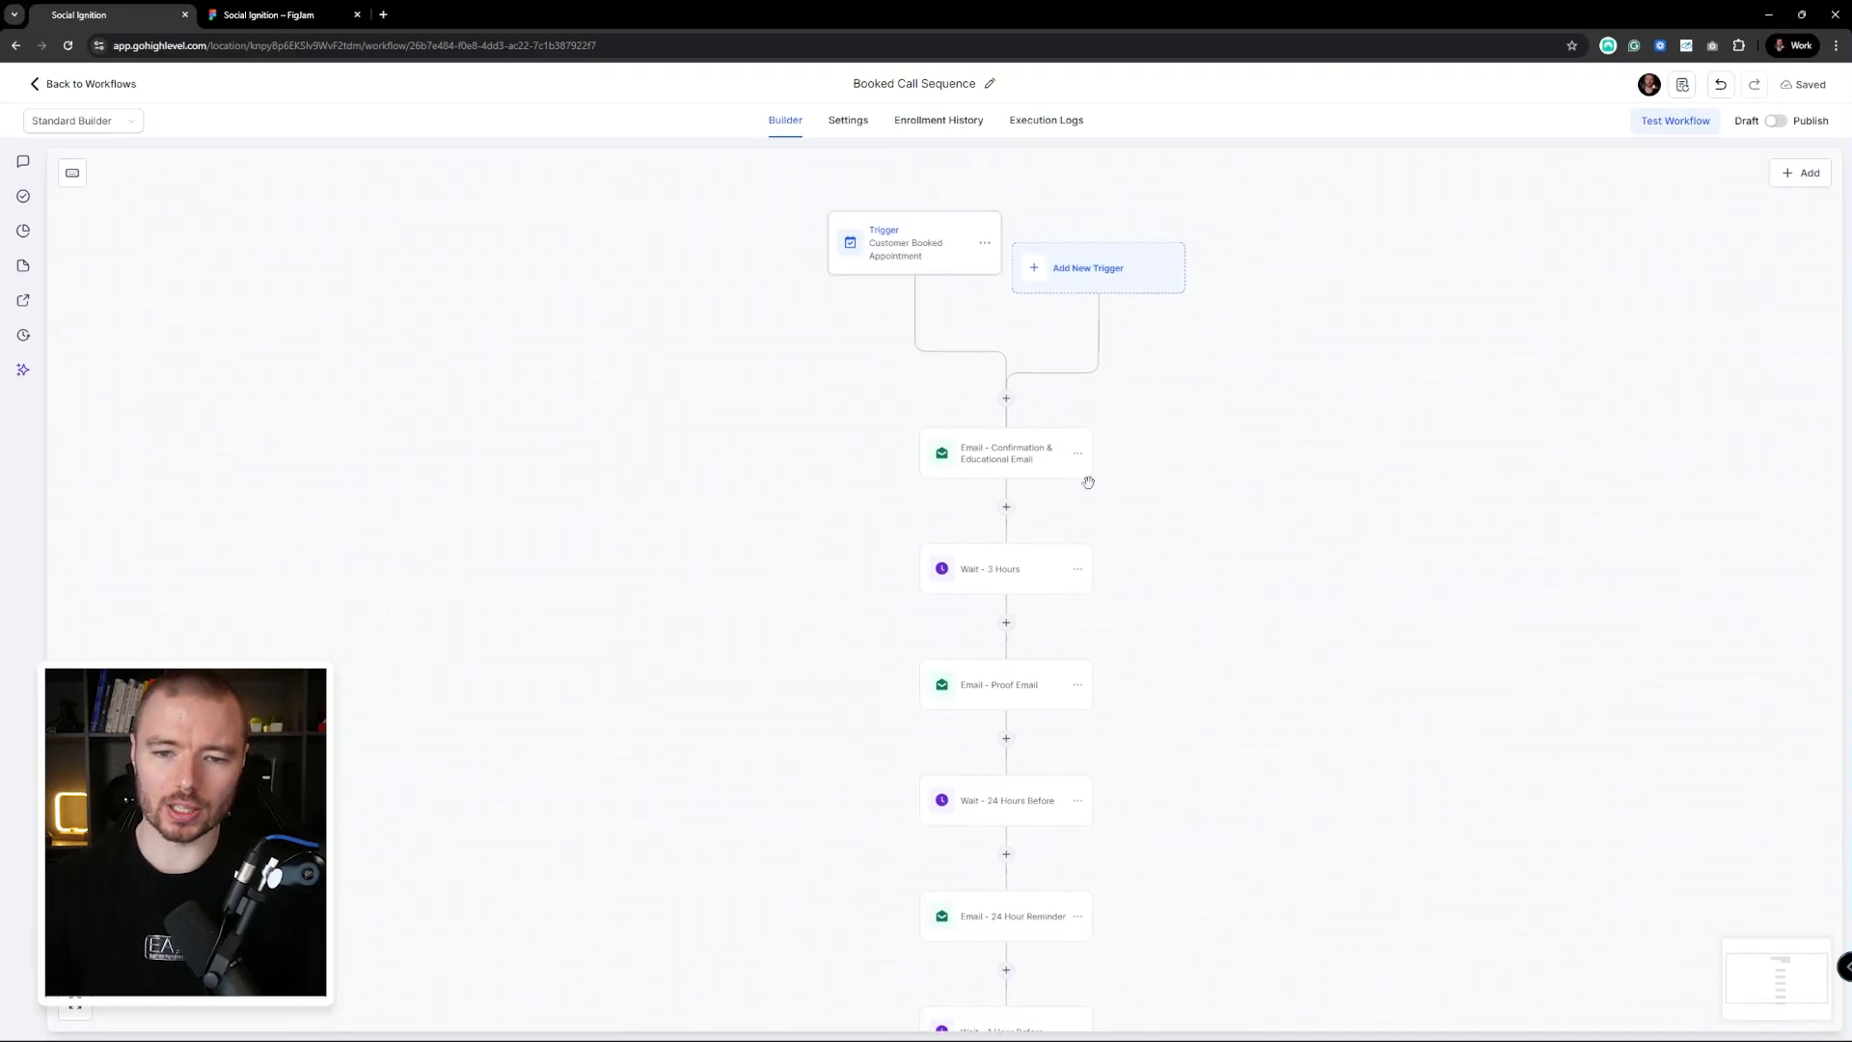
Insert a Create Or Update Opportunity step after the trigger, using Sales Pipeline, stage Call Booked
{"action": "left_click", "coordinate": [1007, 399]}
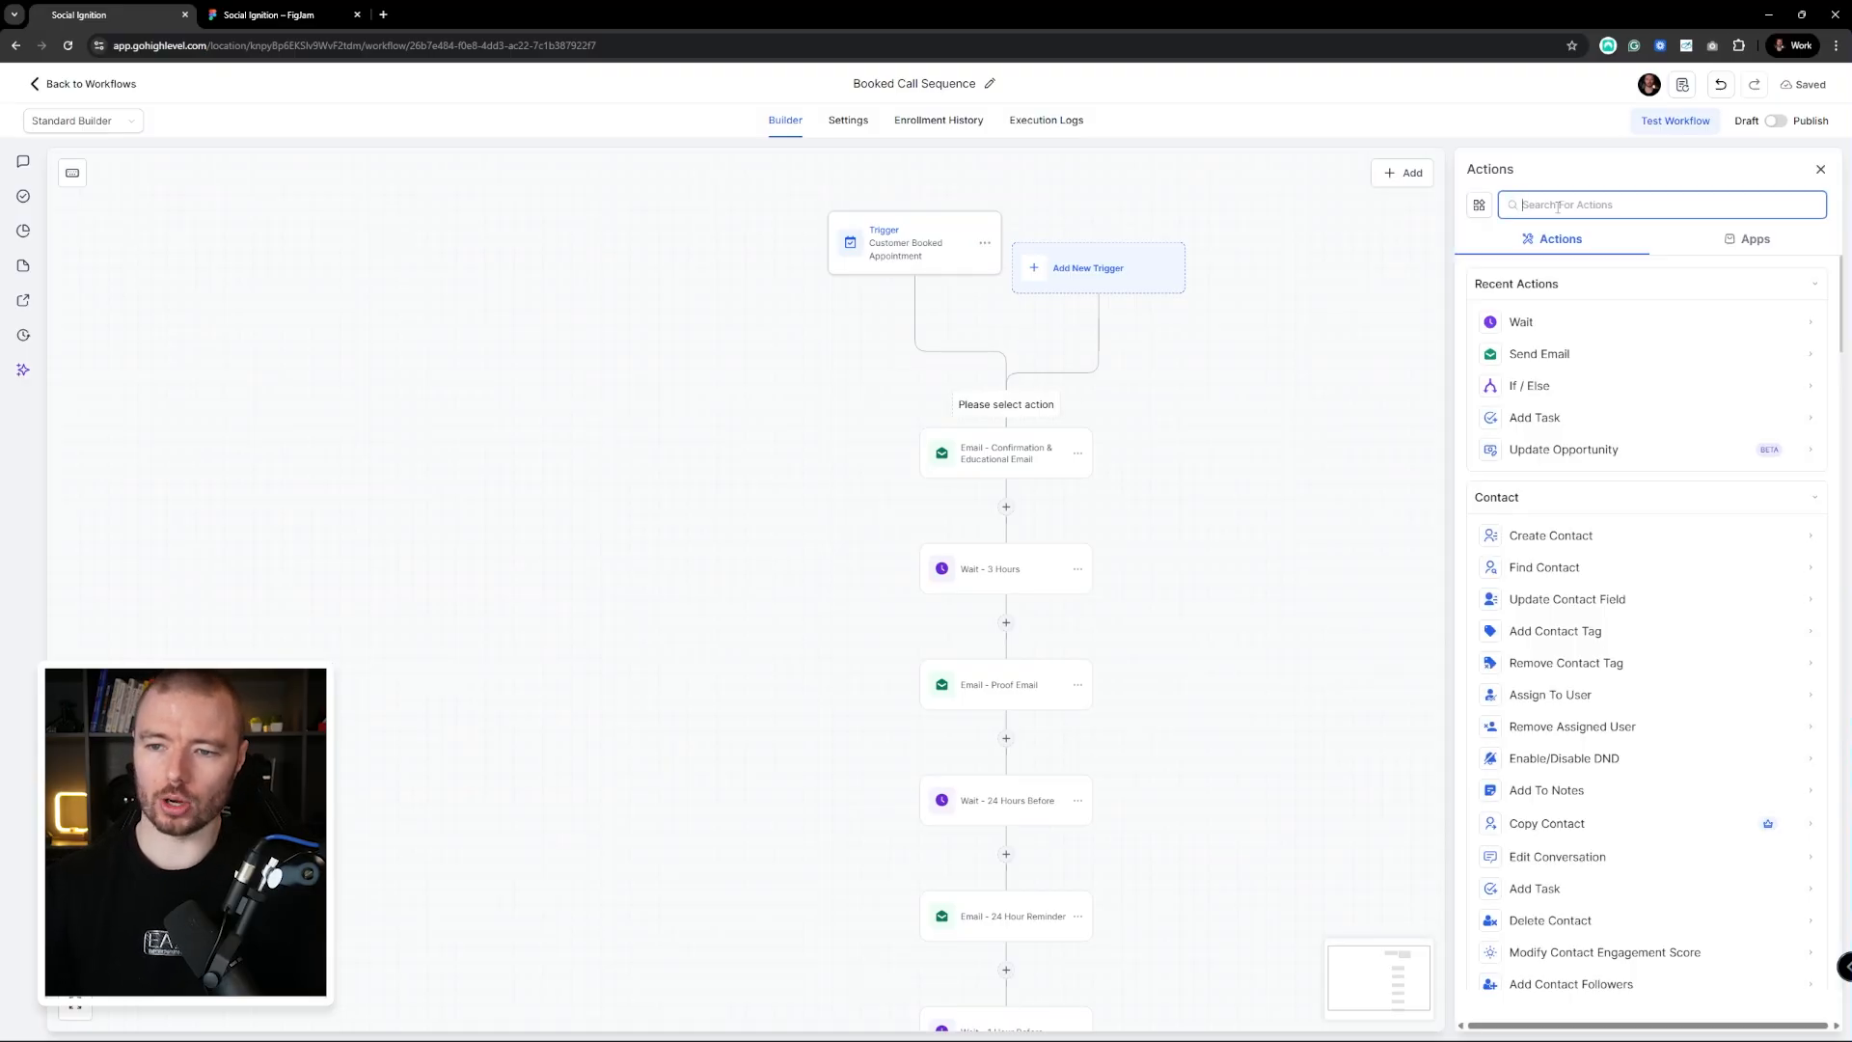
{"action": "type", "text": "Opp"}
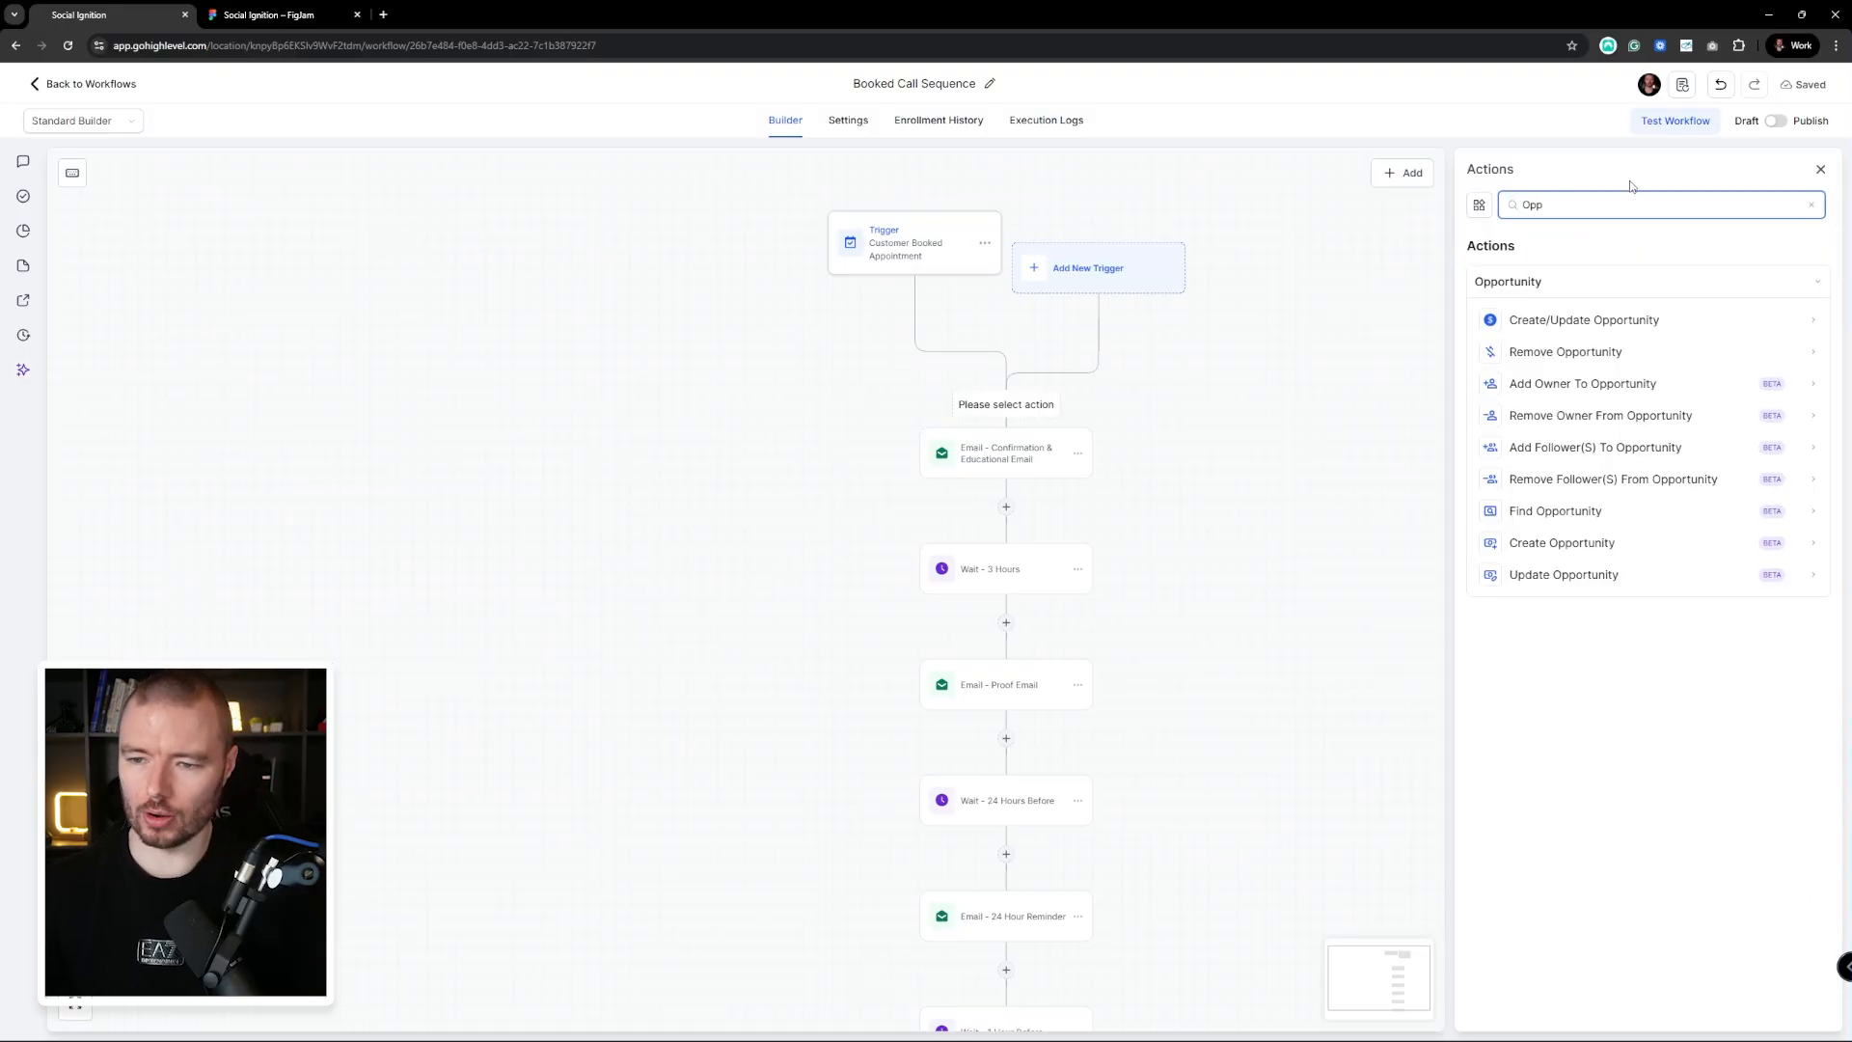
{"action": "left_click", "coordinate": [1576, 324]}
{"action": "left_click", "coordinate": [1462, 407]}
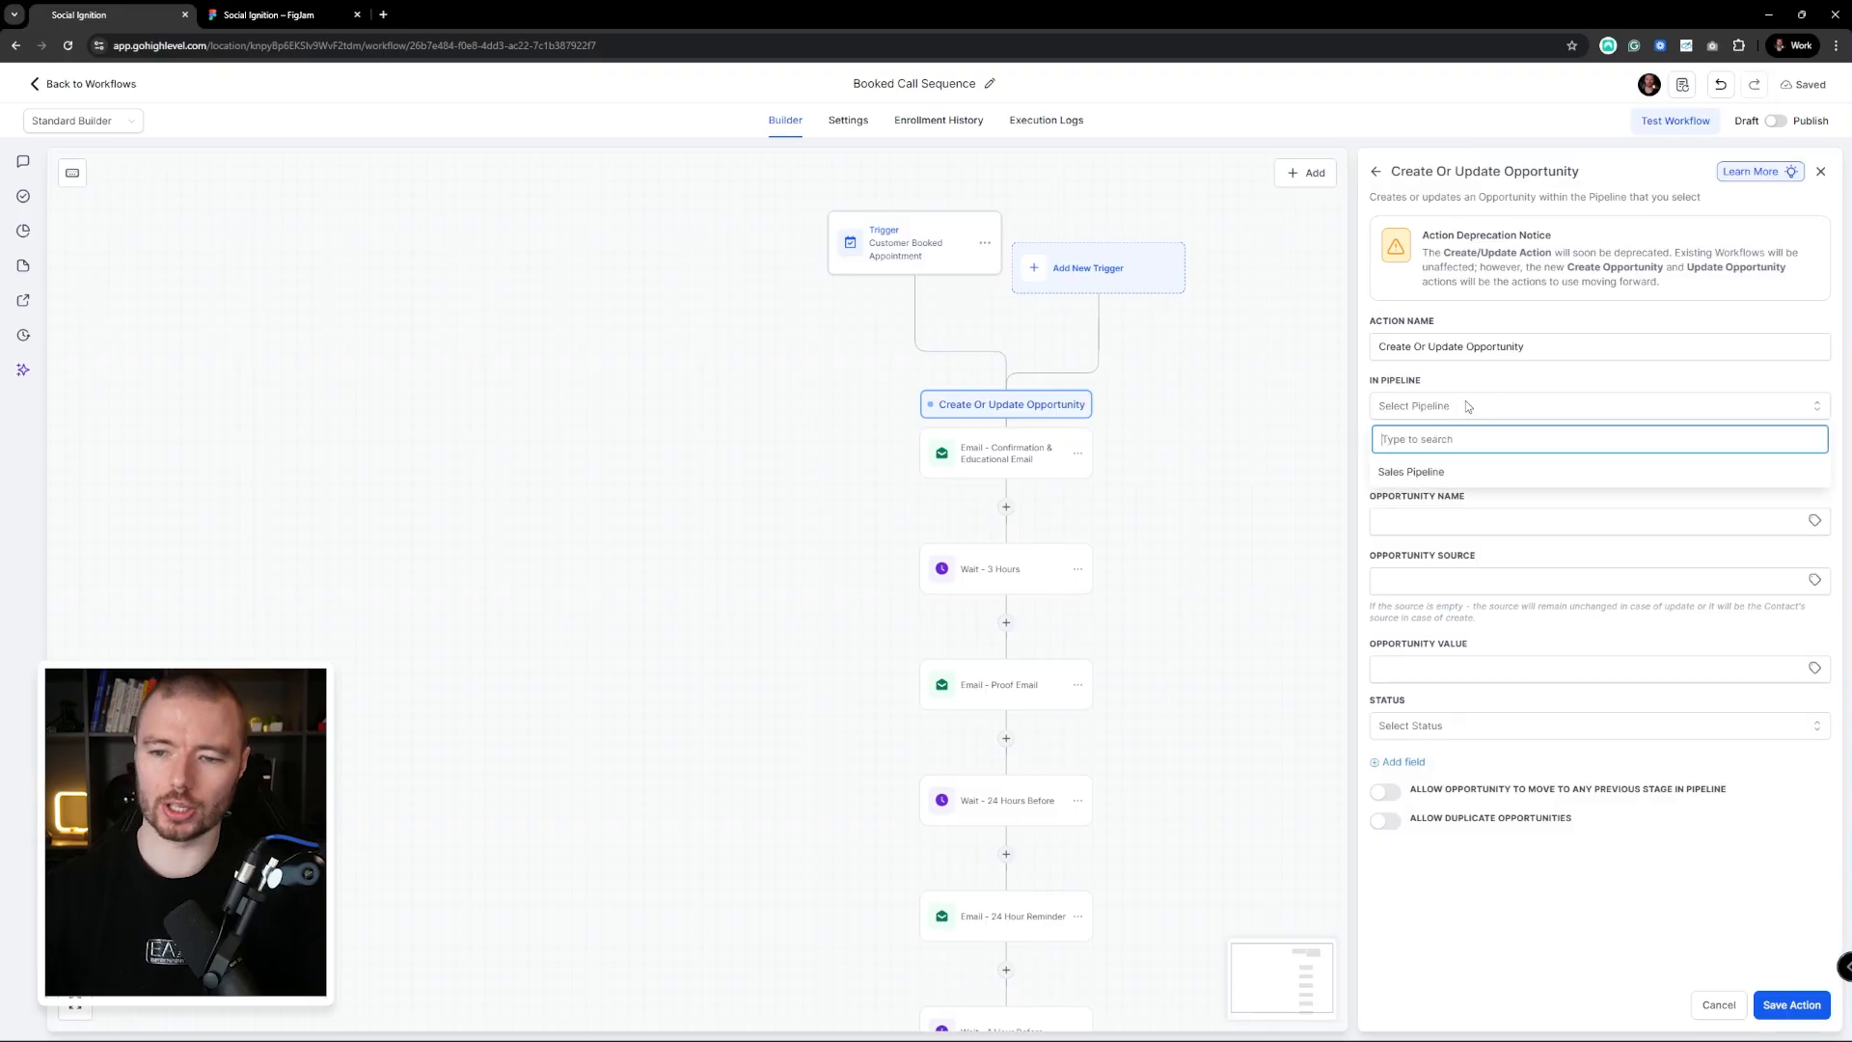
{"action": "left_click", "coordinate": [1414, 473]}
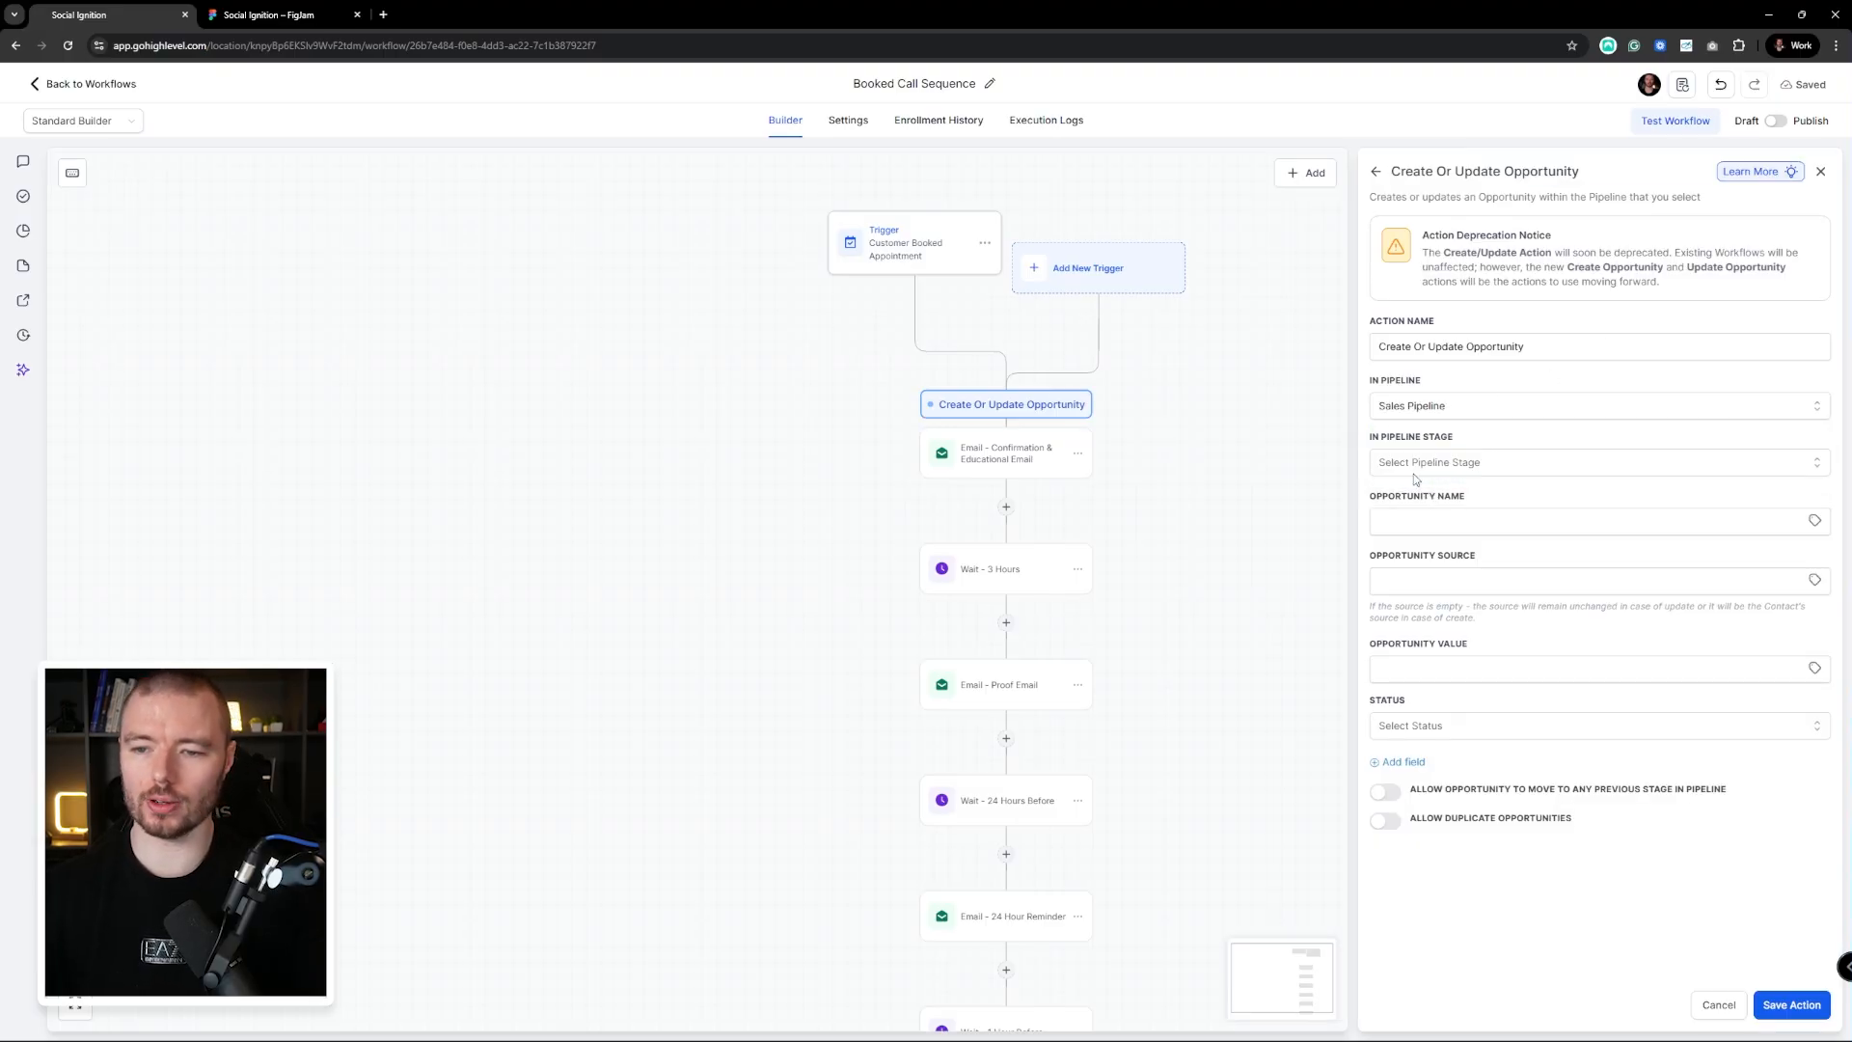
{"action": "left_click", "coordinate": [1444, 464]}
{"action": "left_click", "coordinate": [1501, 526]}
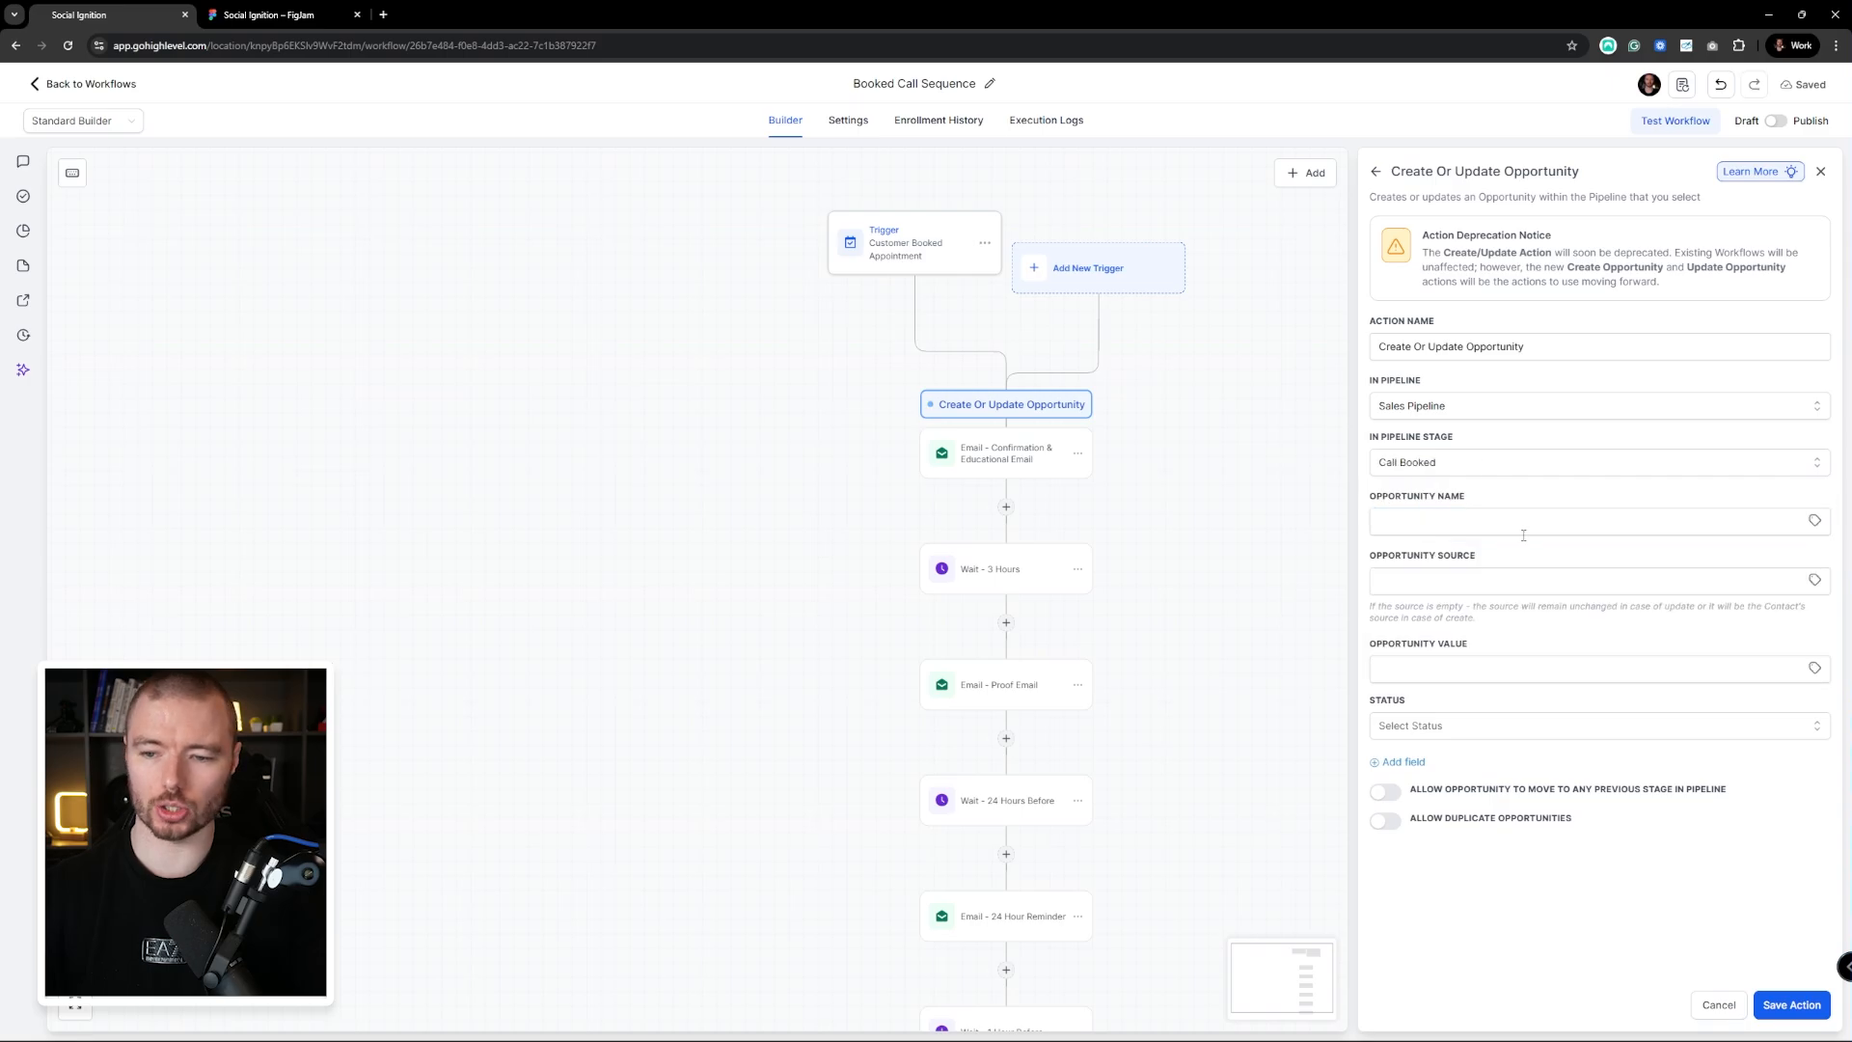
Name the opportunity with the contact's full name, value 2000, status open, and save
{"action": "left_click", "coordinate": [1501, 528]}
{"action": "left_click", "coordinate": [1814, 521]}
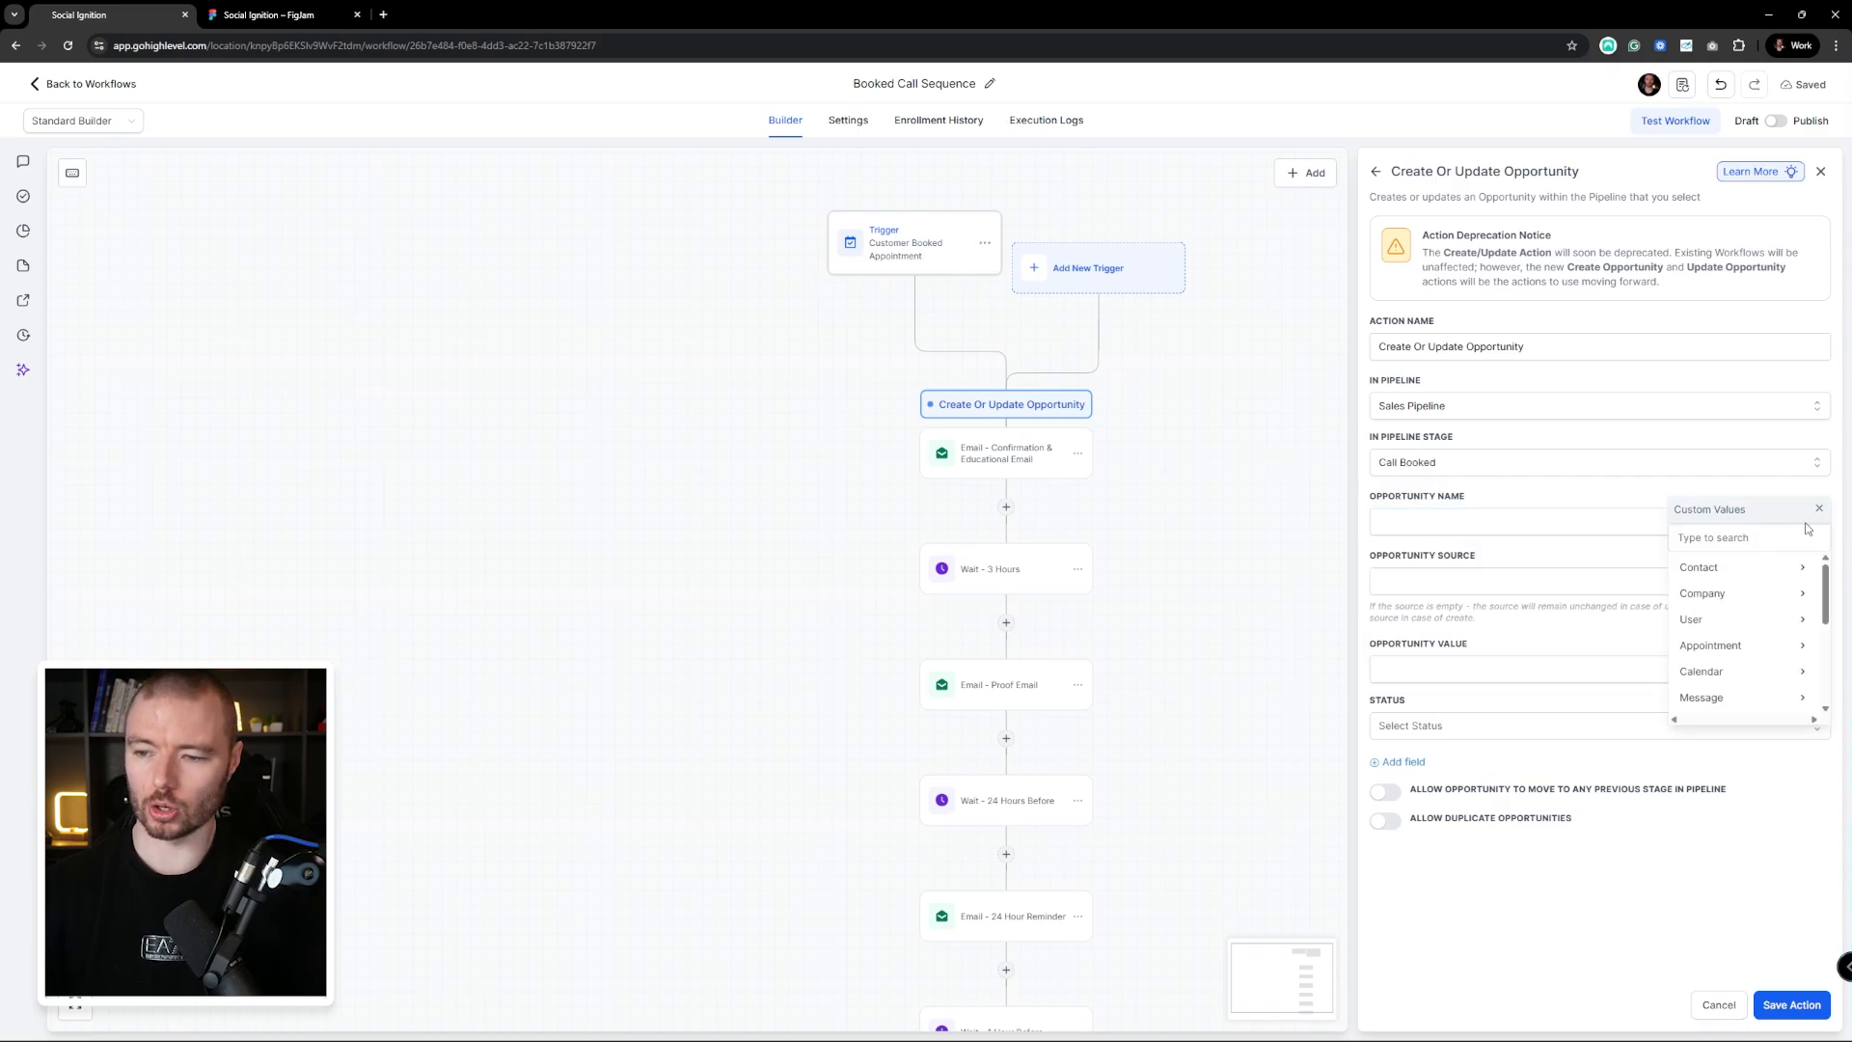
{"action": "left_click", "coordinate": [1726, 564]}
{"action": "left_click", "coordinate": [1771, 568]}
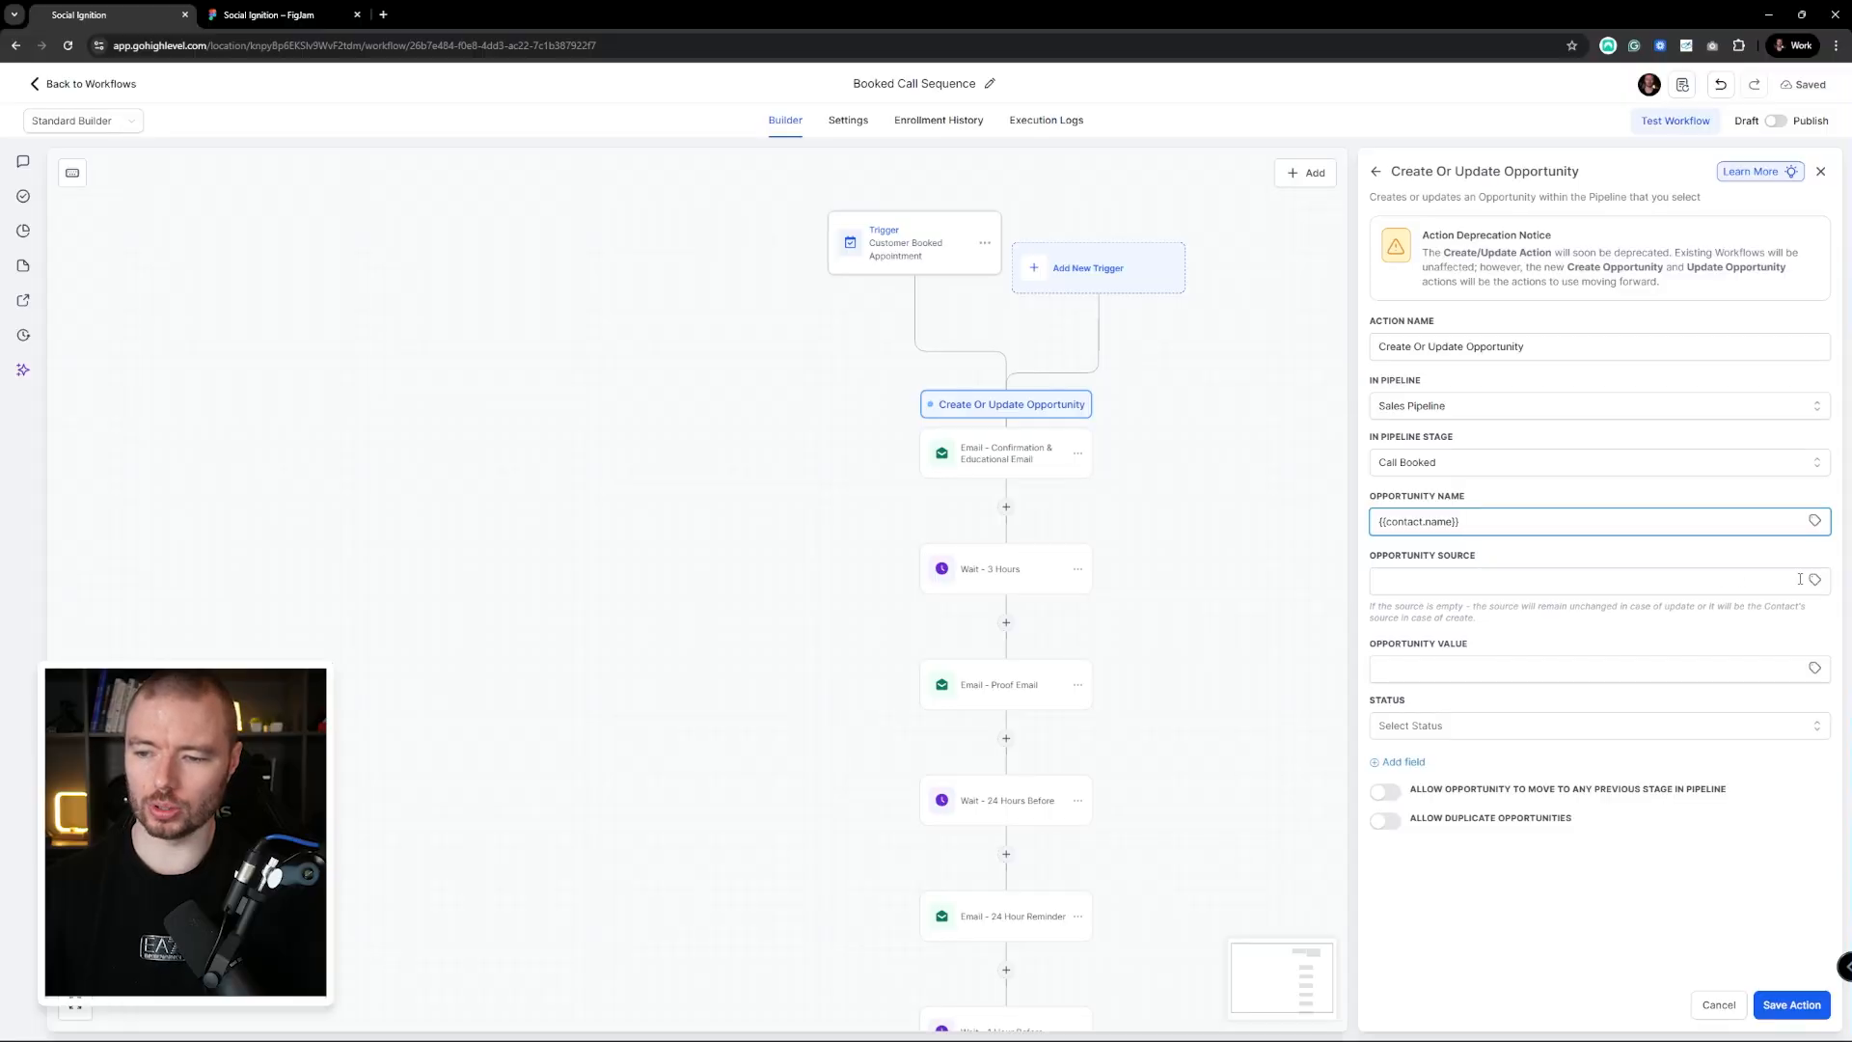
{"action": "left_click", "coordinate": [1662, 668]}
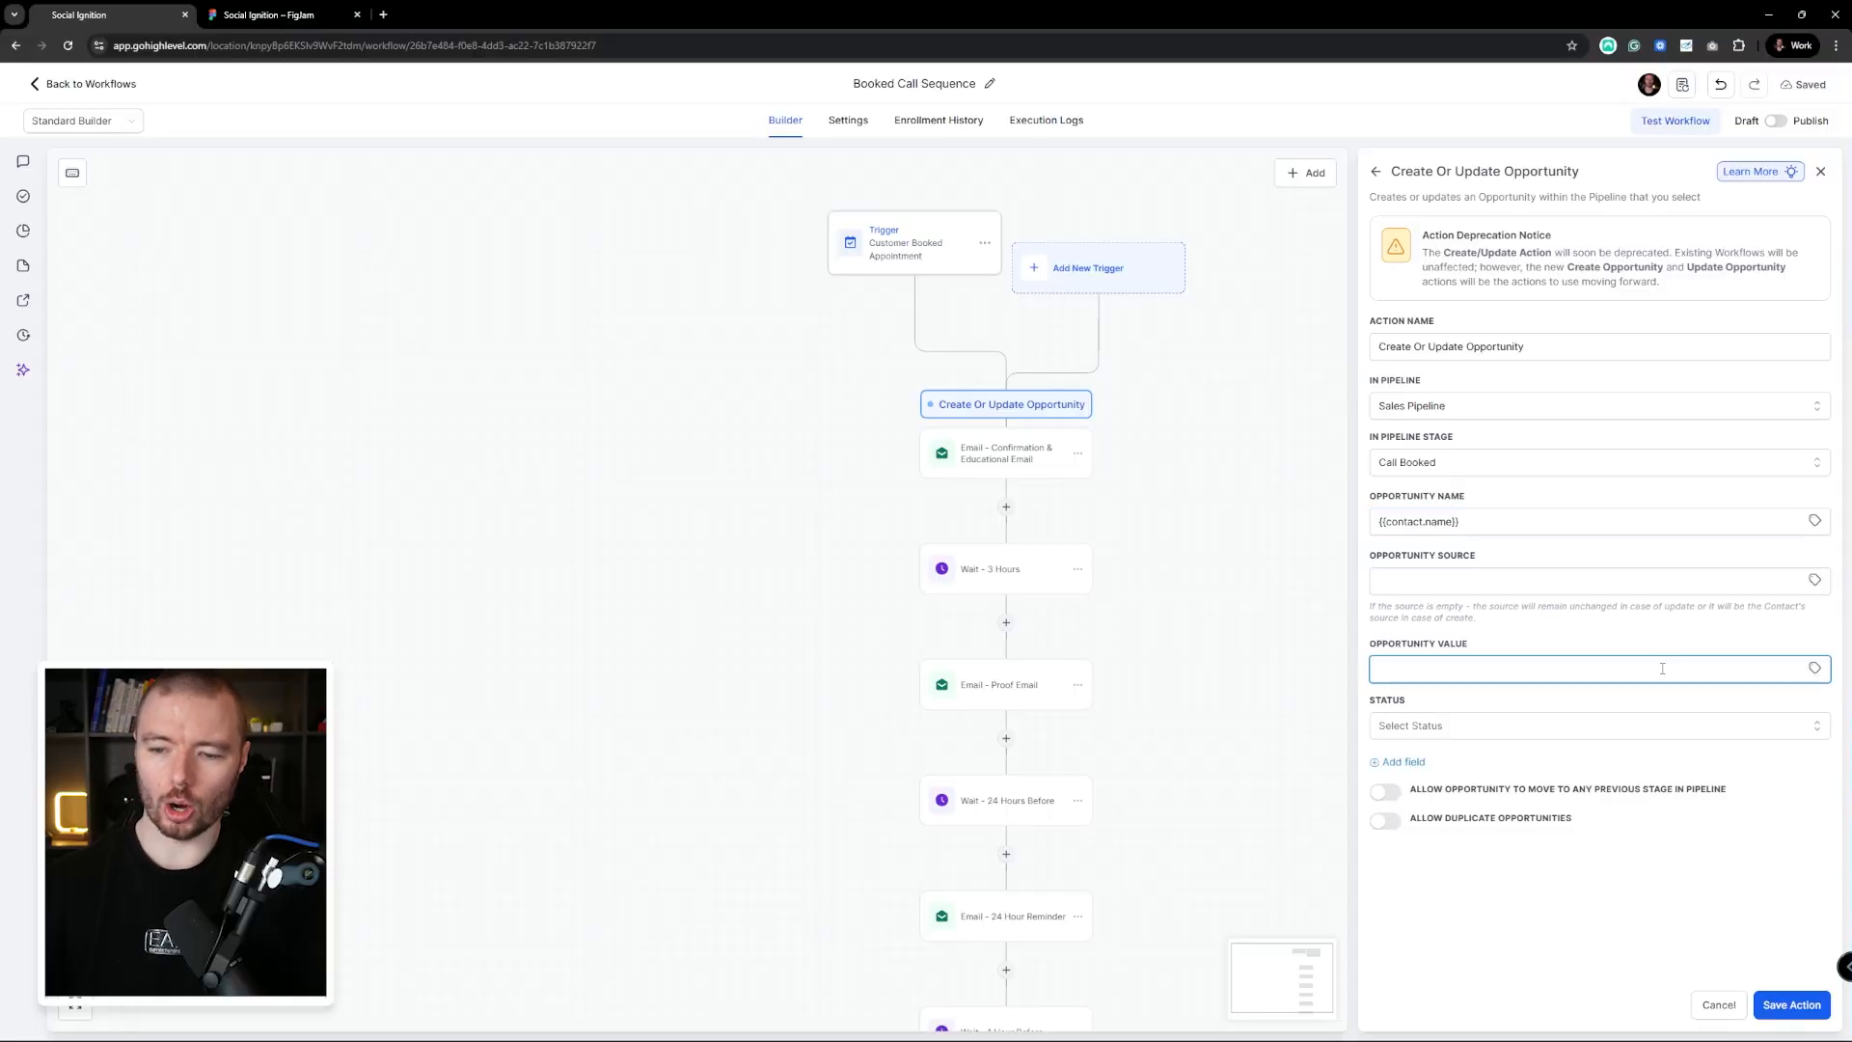
{"action": "left_click", "coordinate": [1635, 638]}
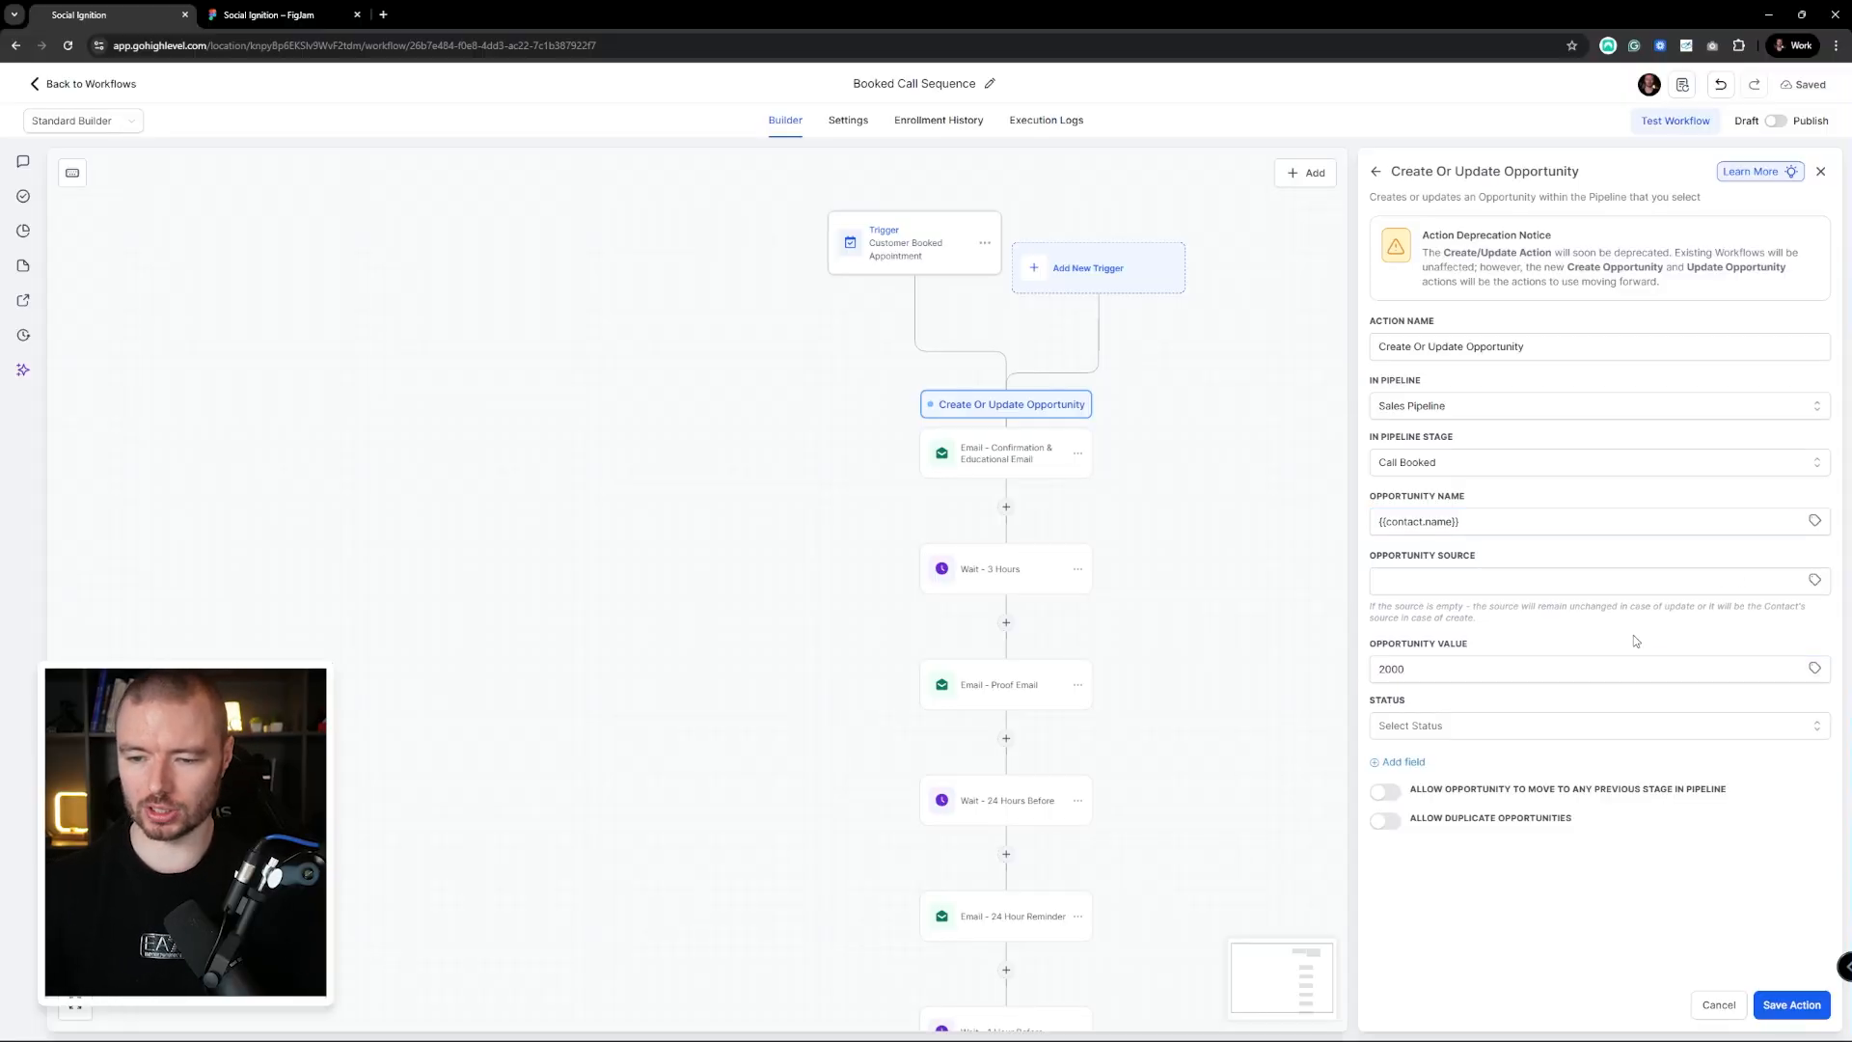
{"action": "left_click", "coordinate": [1468, 733]}
{"action": "left_click", "coordinate": [1409, 770]}
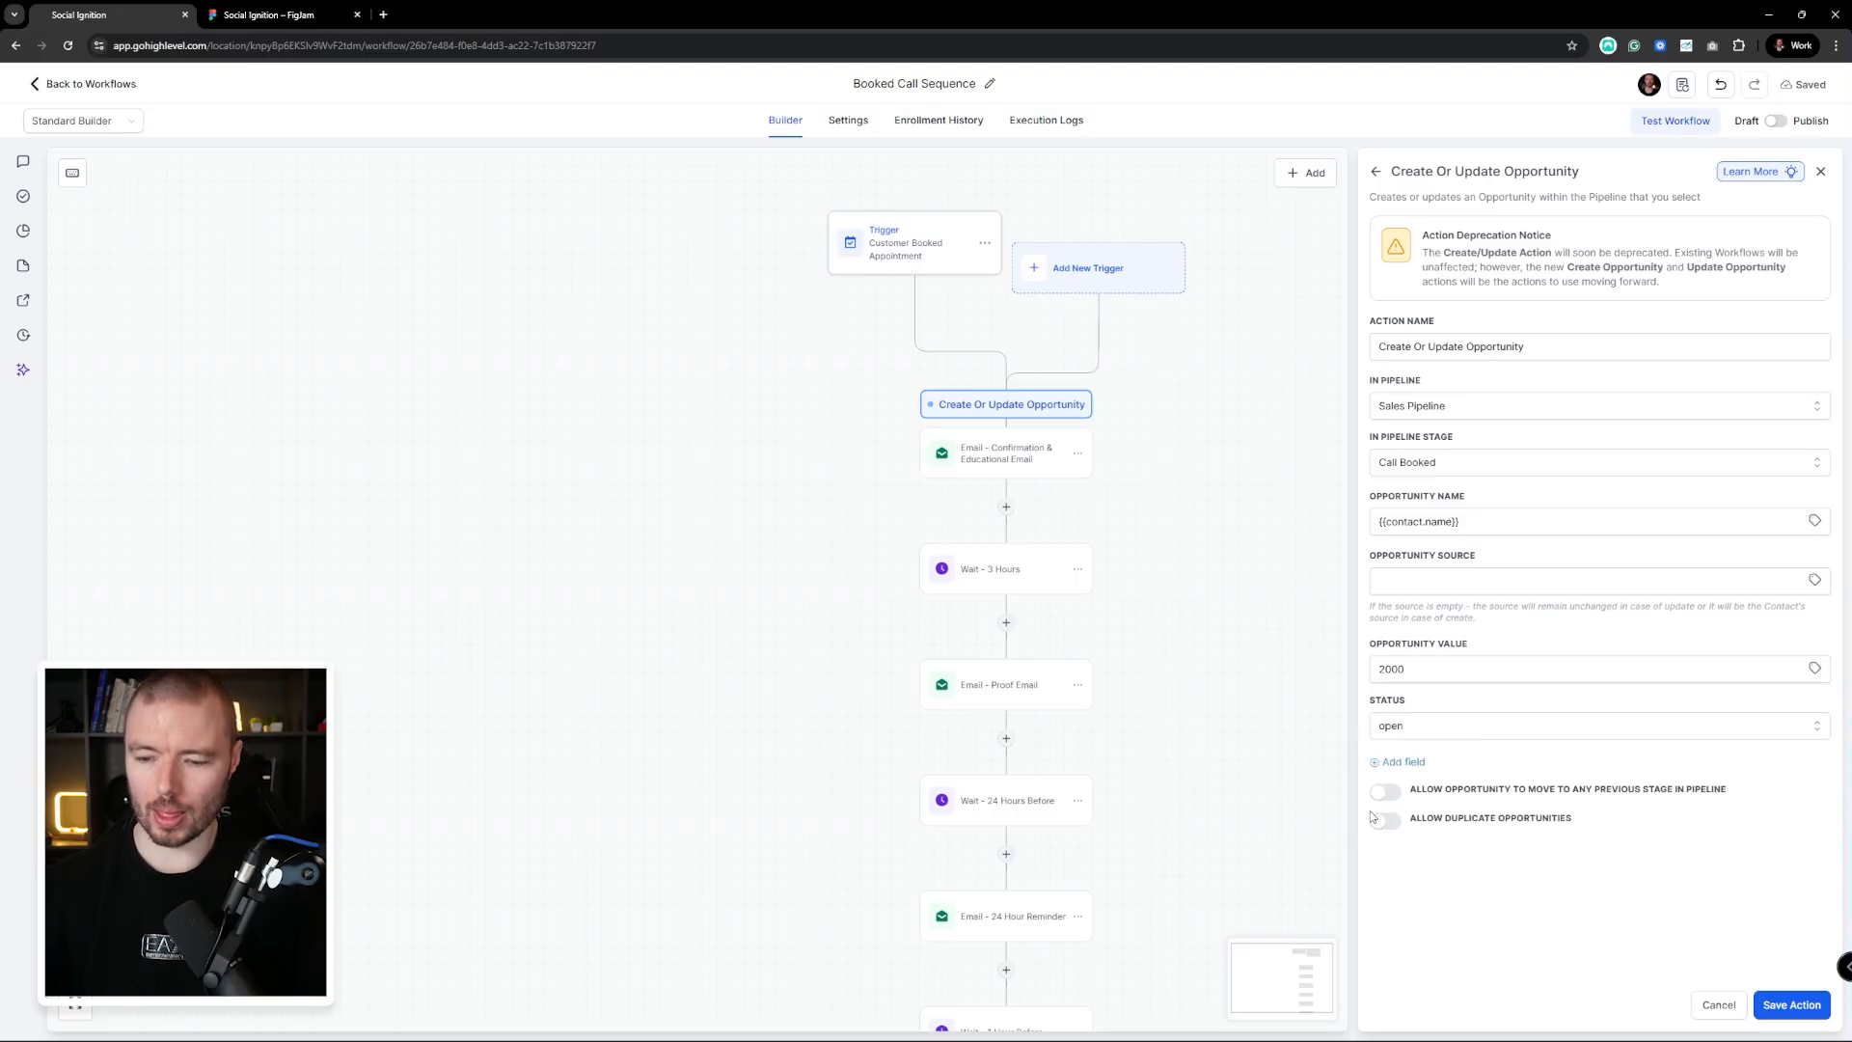
{"action": "left_click", "coordinate": [1800, 1004]}
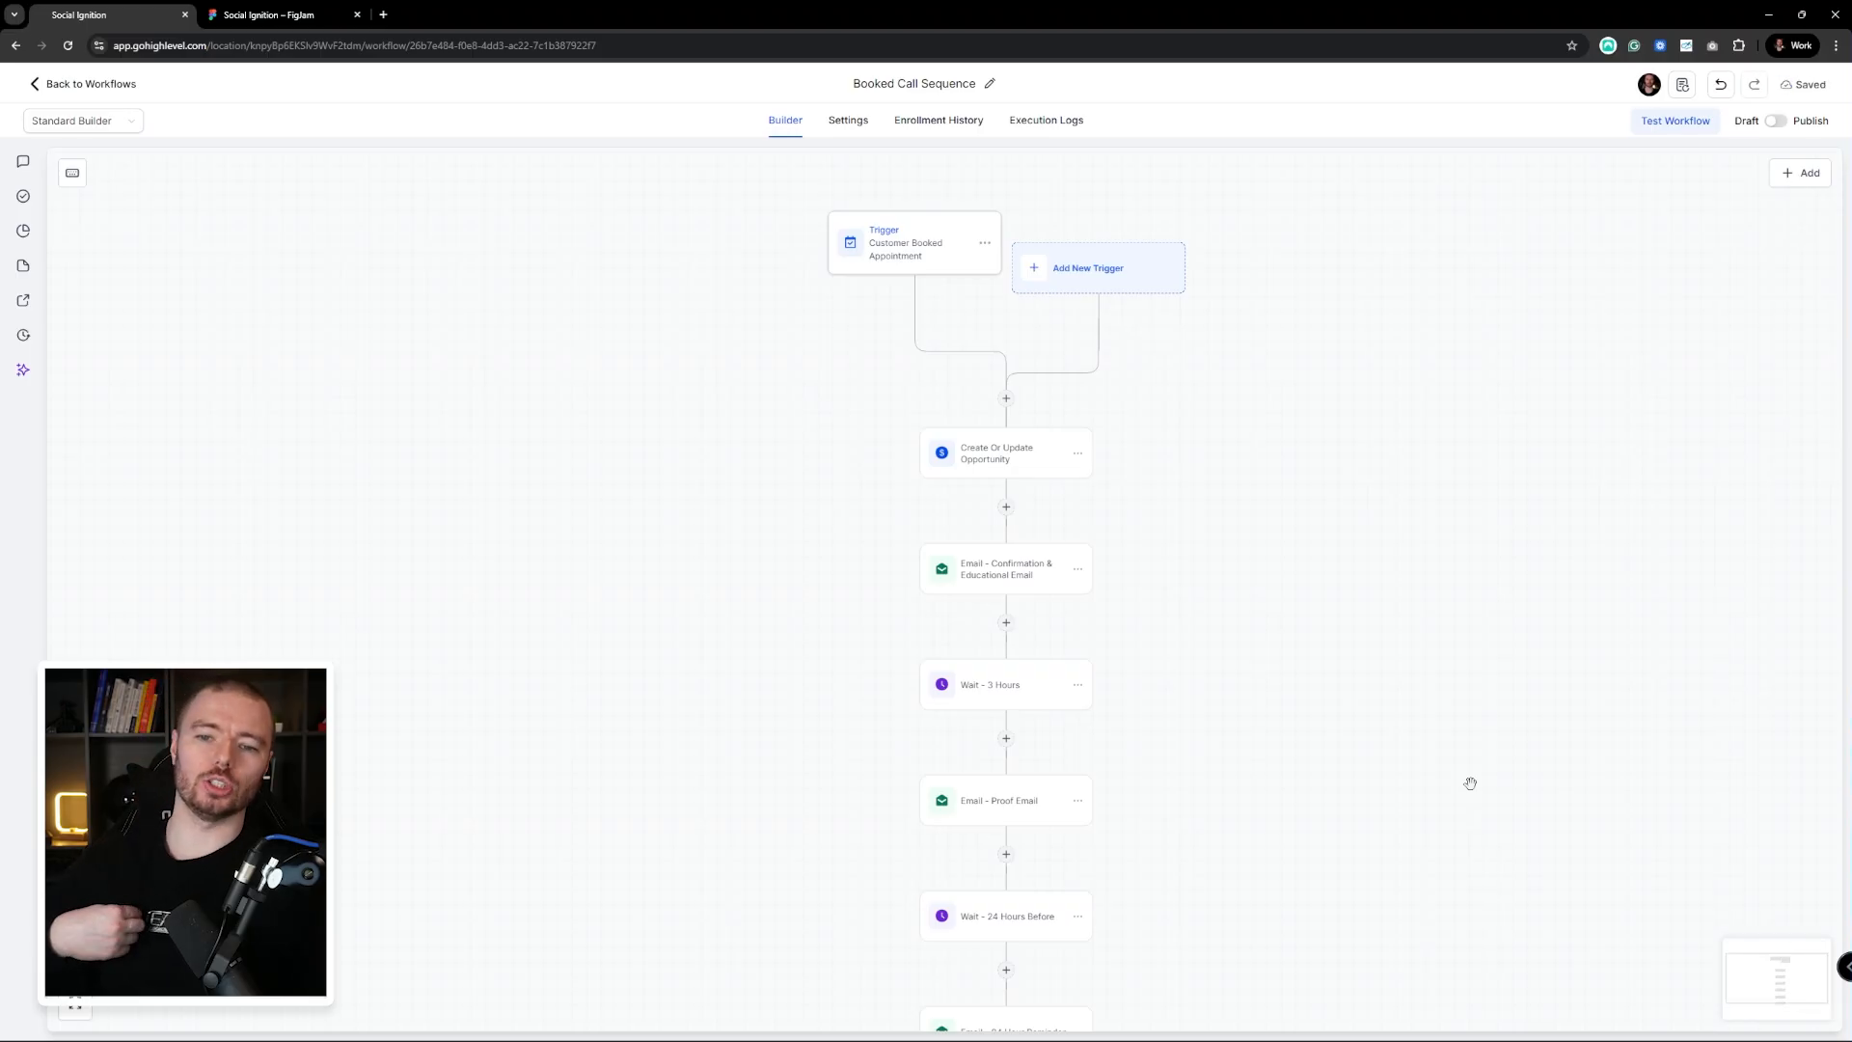
Insert a Remove From Workflow step after the trigger, set to all workflows except the current one
{"action": "mouse_move", "coordinate": [1013, 411]}
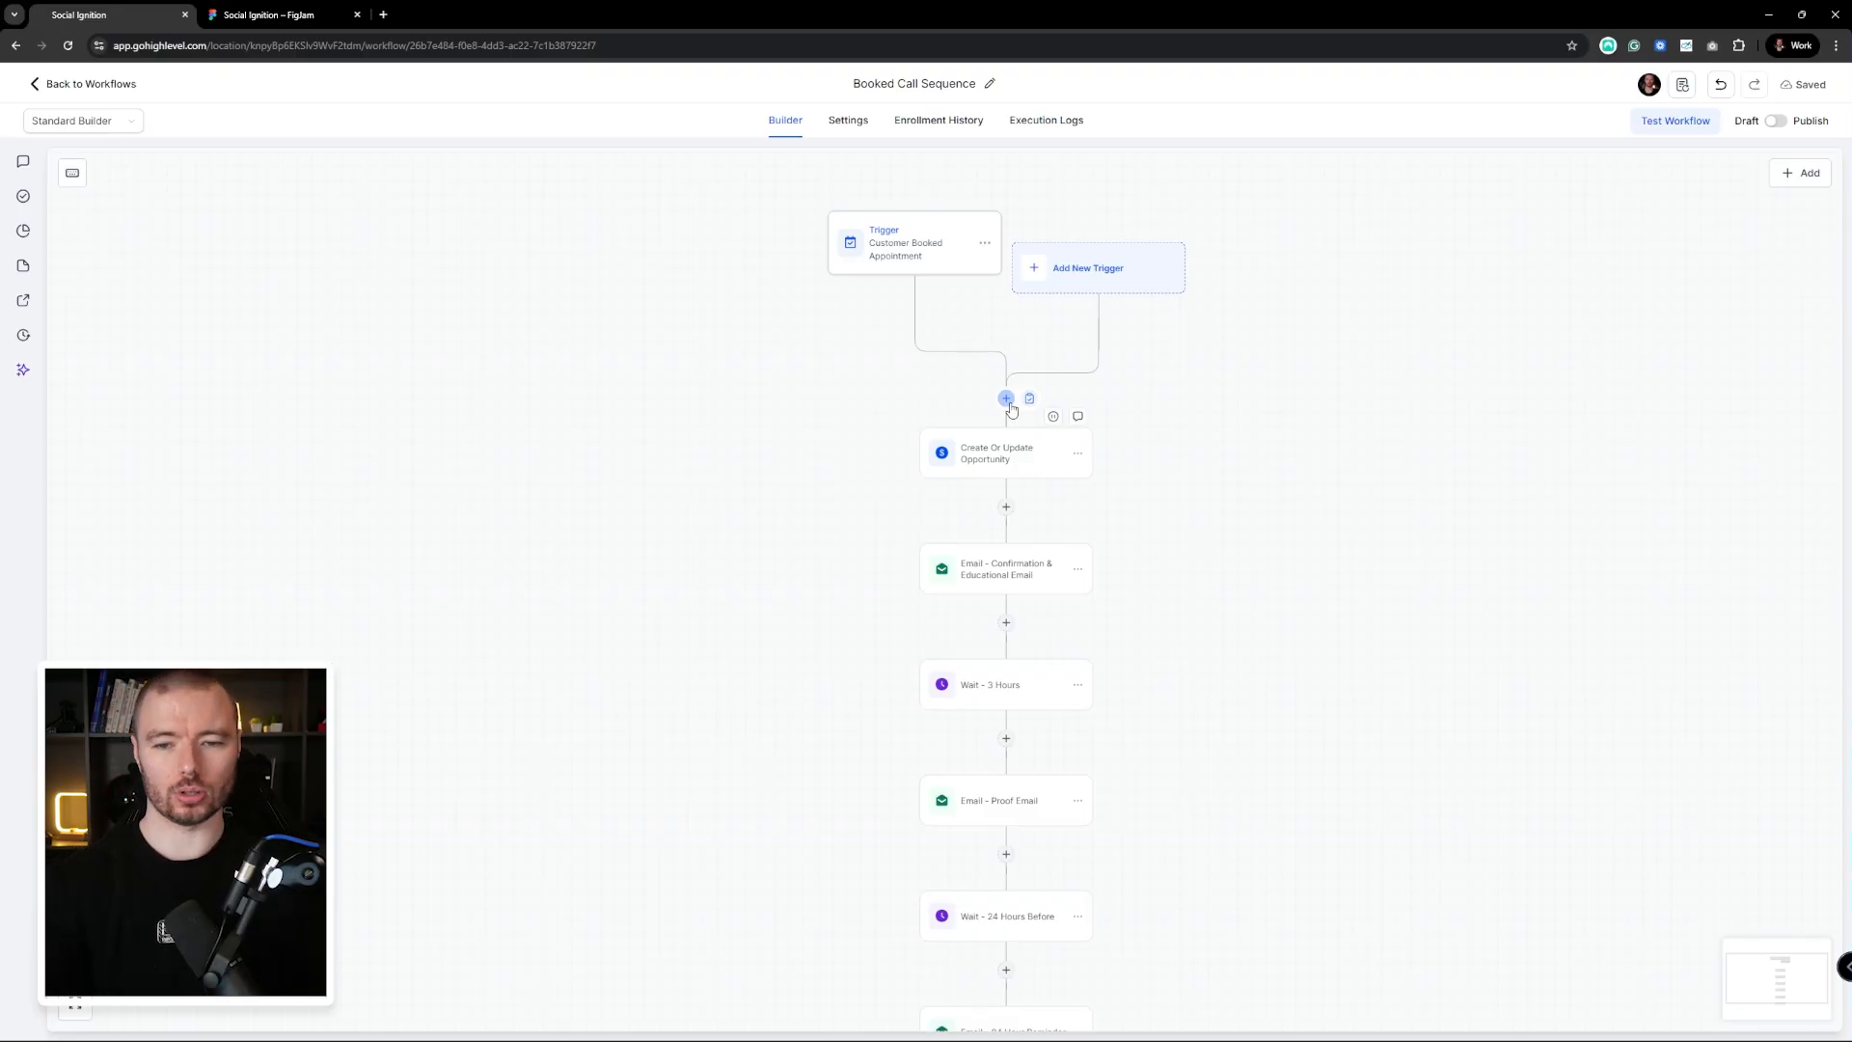
{"action": "left_click", "coordinate": [1006, 399]}
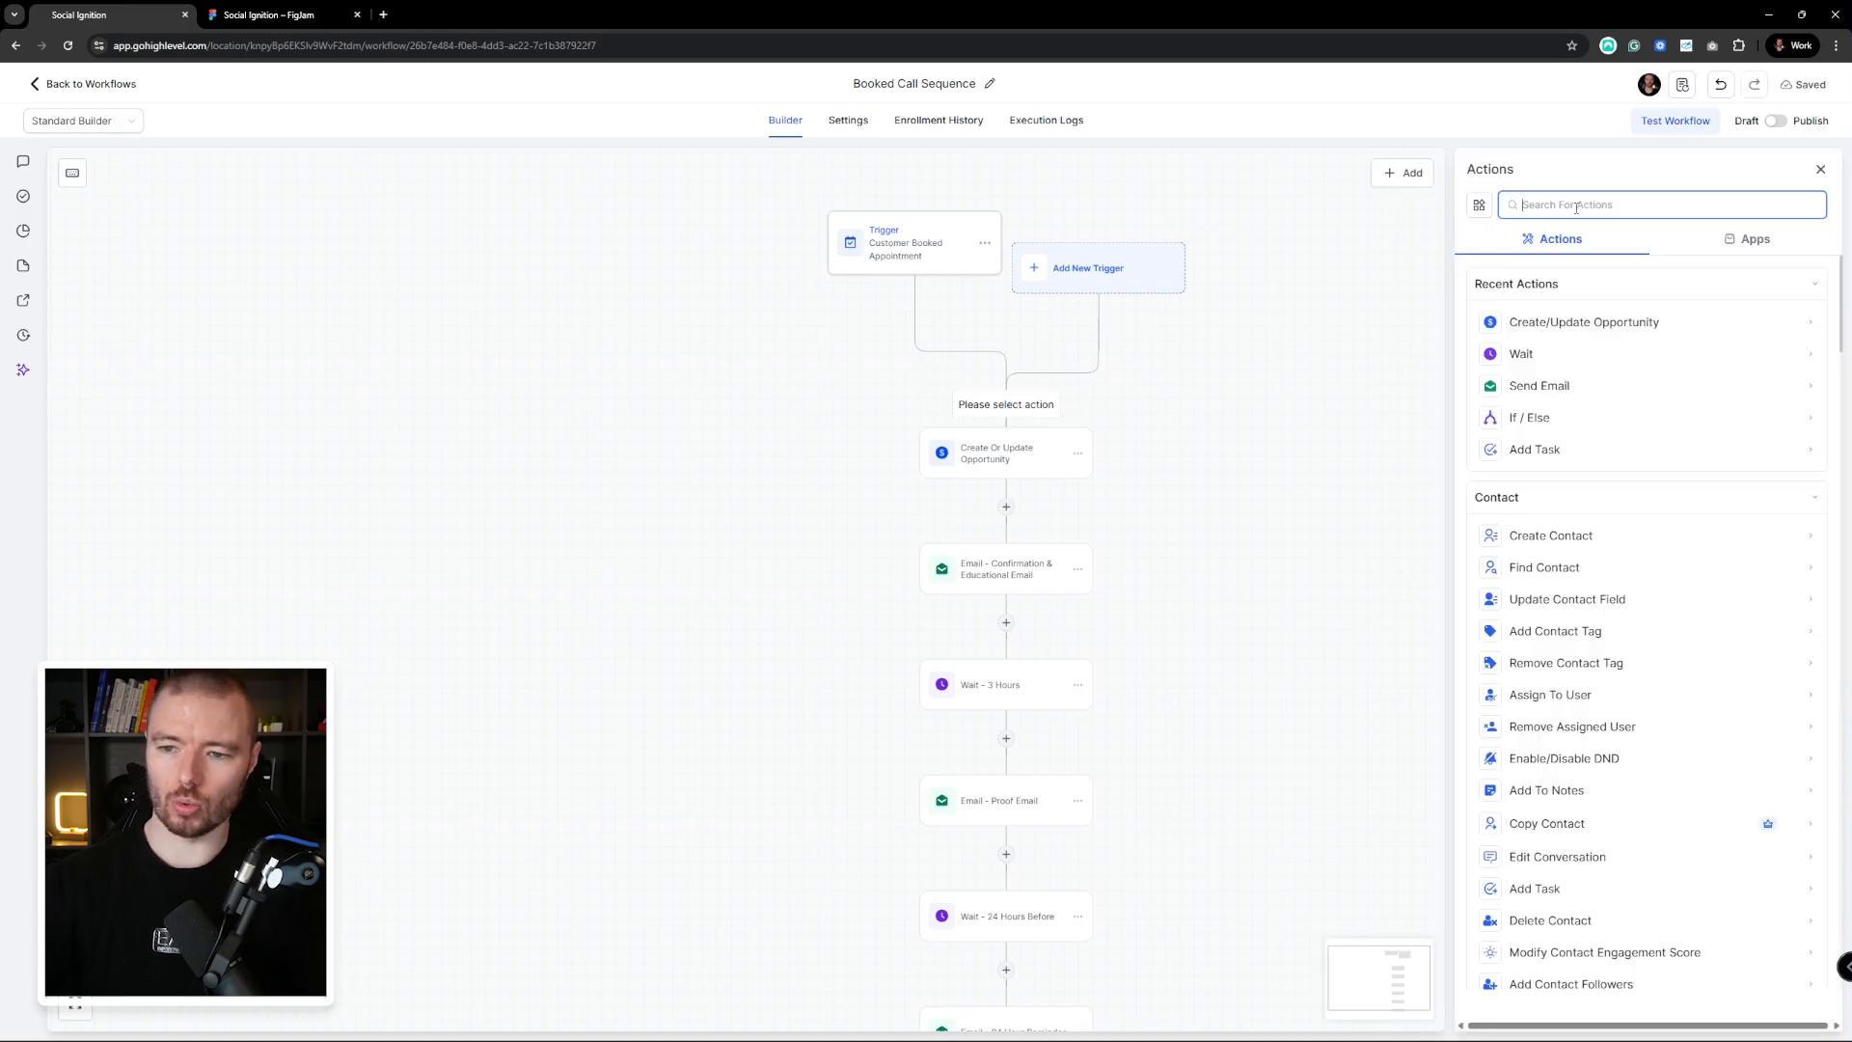
{"action": "type", "text": "work"}
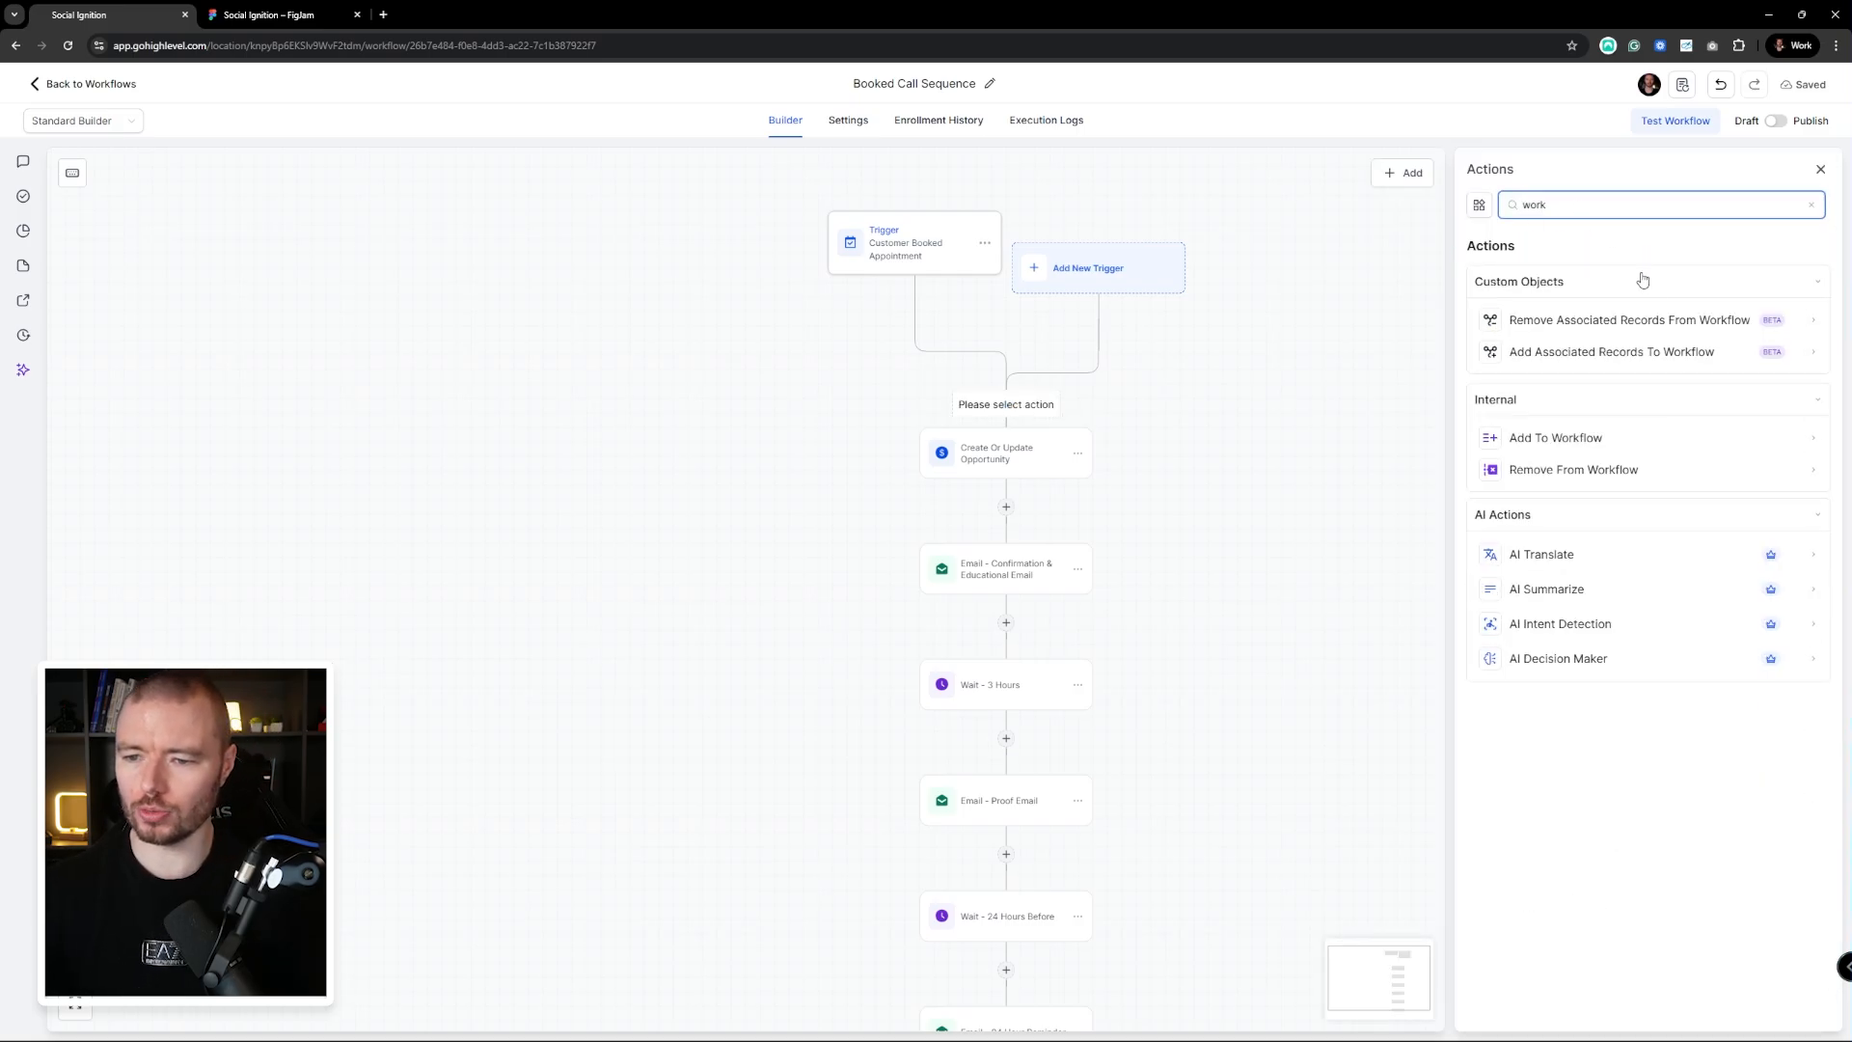
{"action": "left_click", "coordinate": [1622, 484]}
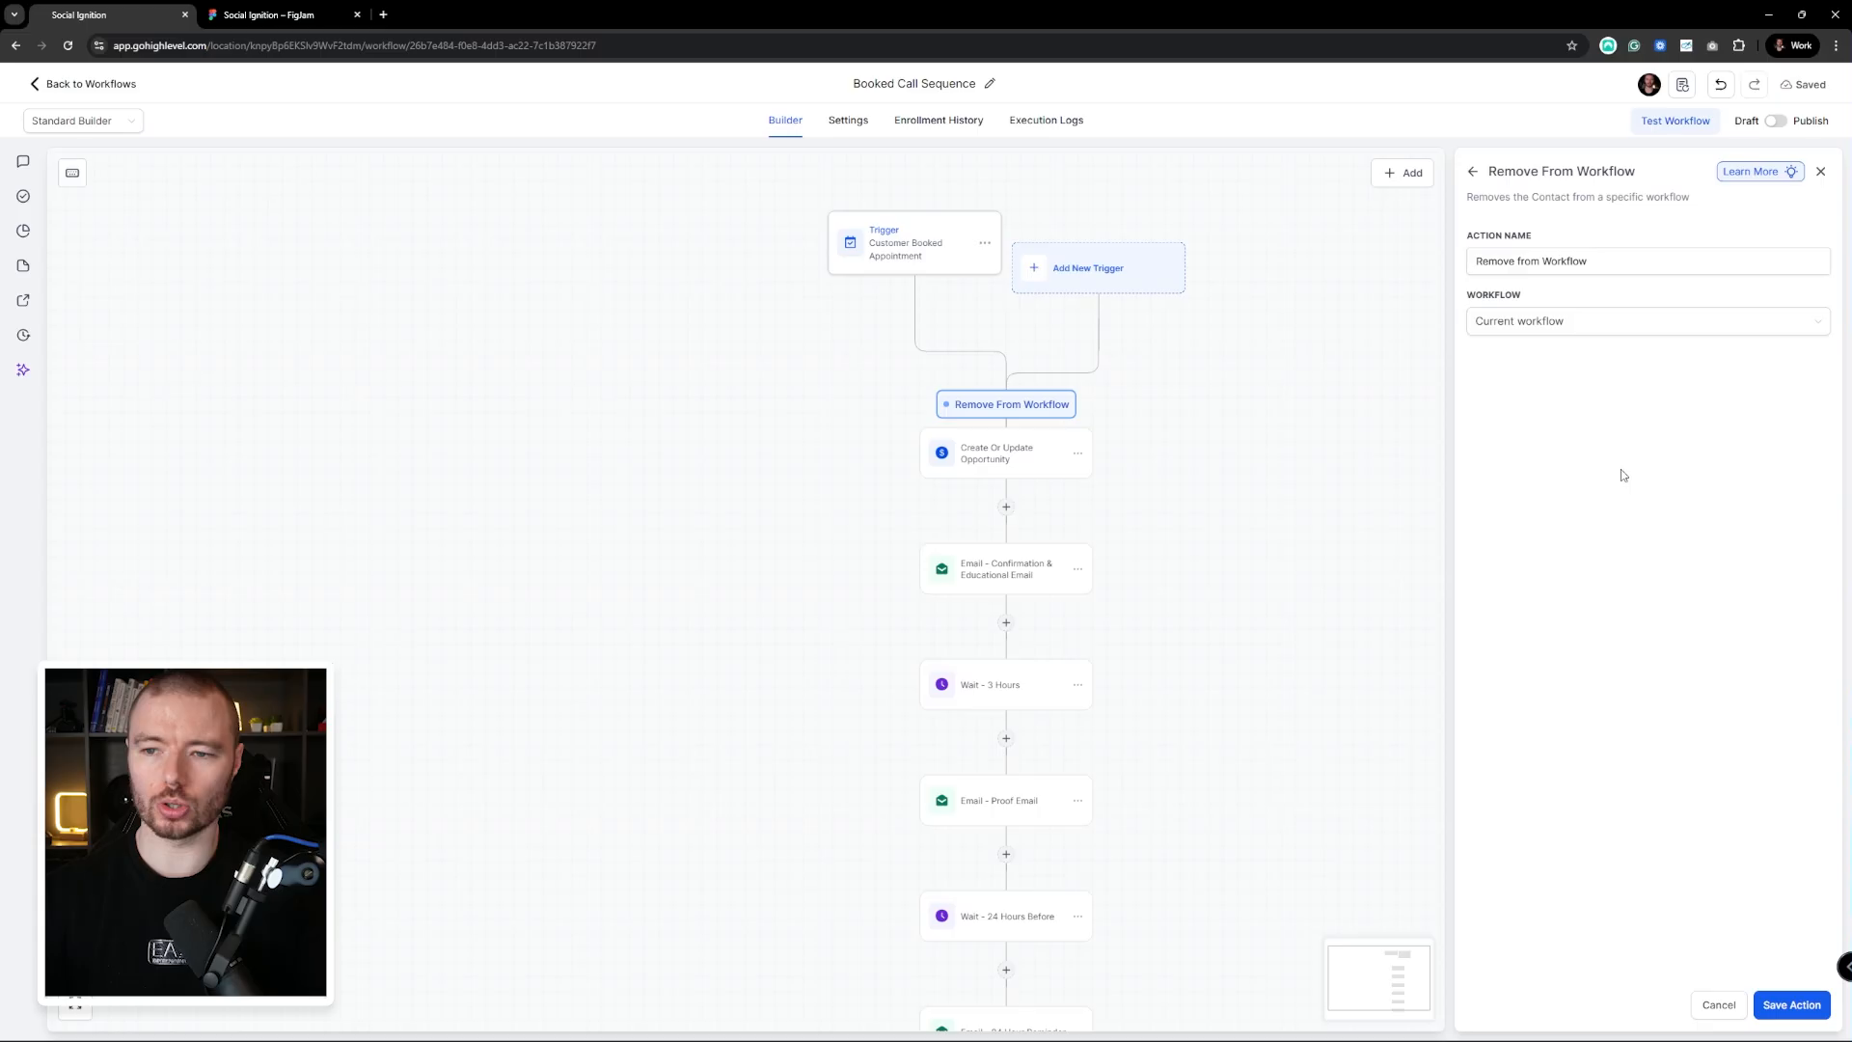
{"action": "left_click", "coordinate": [1560, 323]}
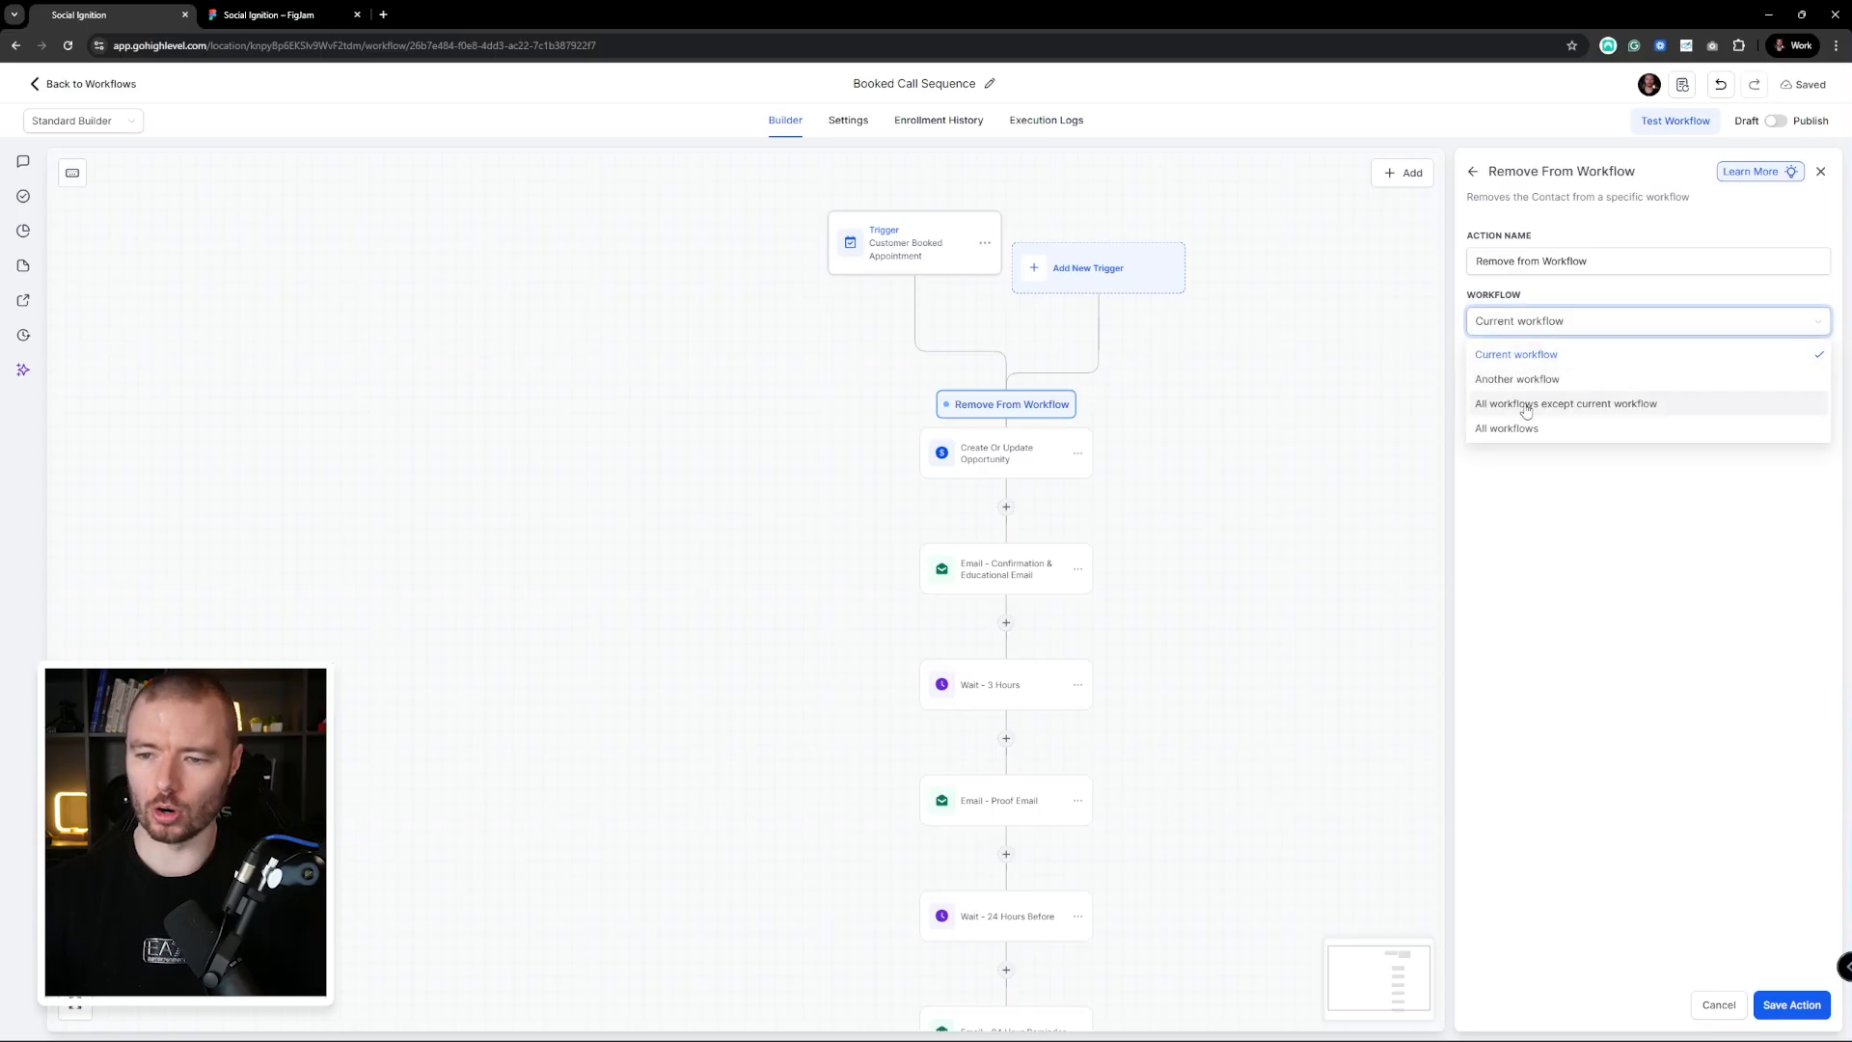
{"action": "left_click", "coordinate": [1662, 413]}
{"action": "left_click", "coordinate": [1791, 1006]}
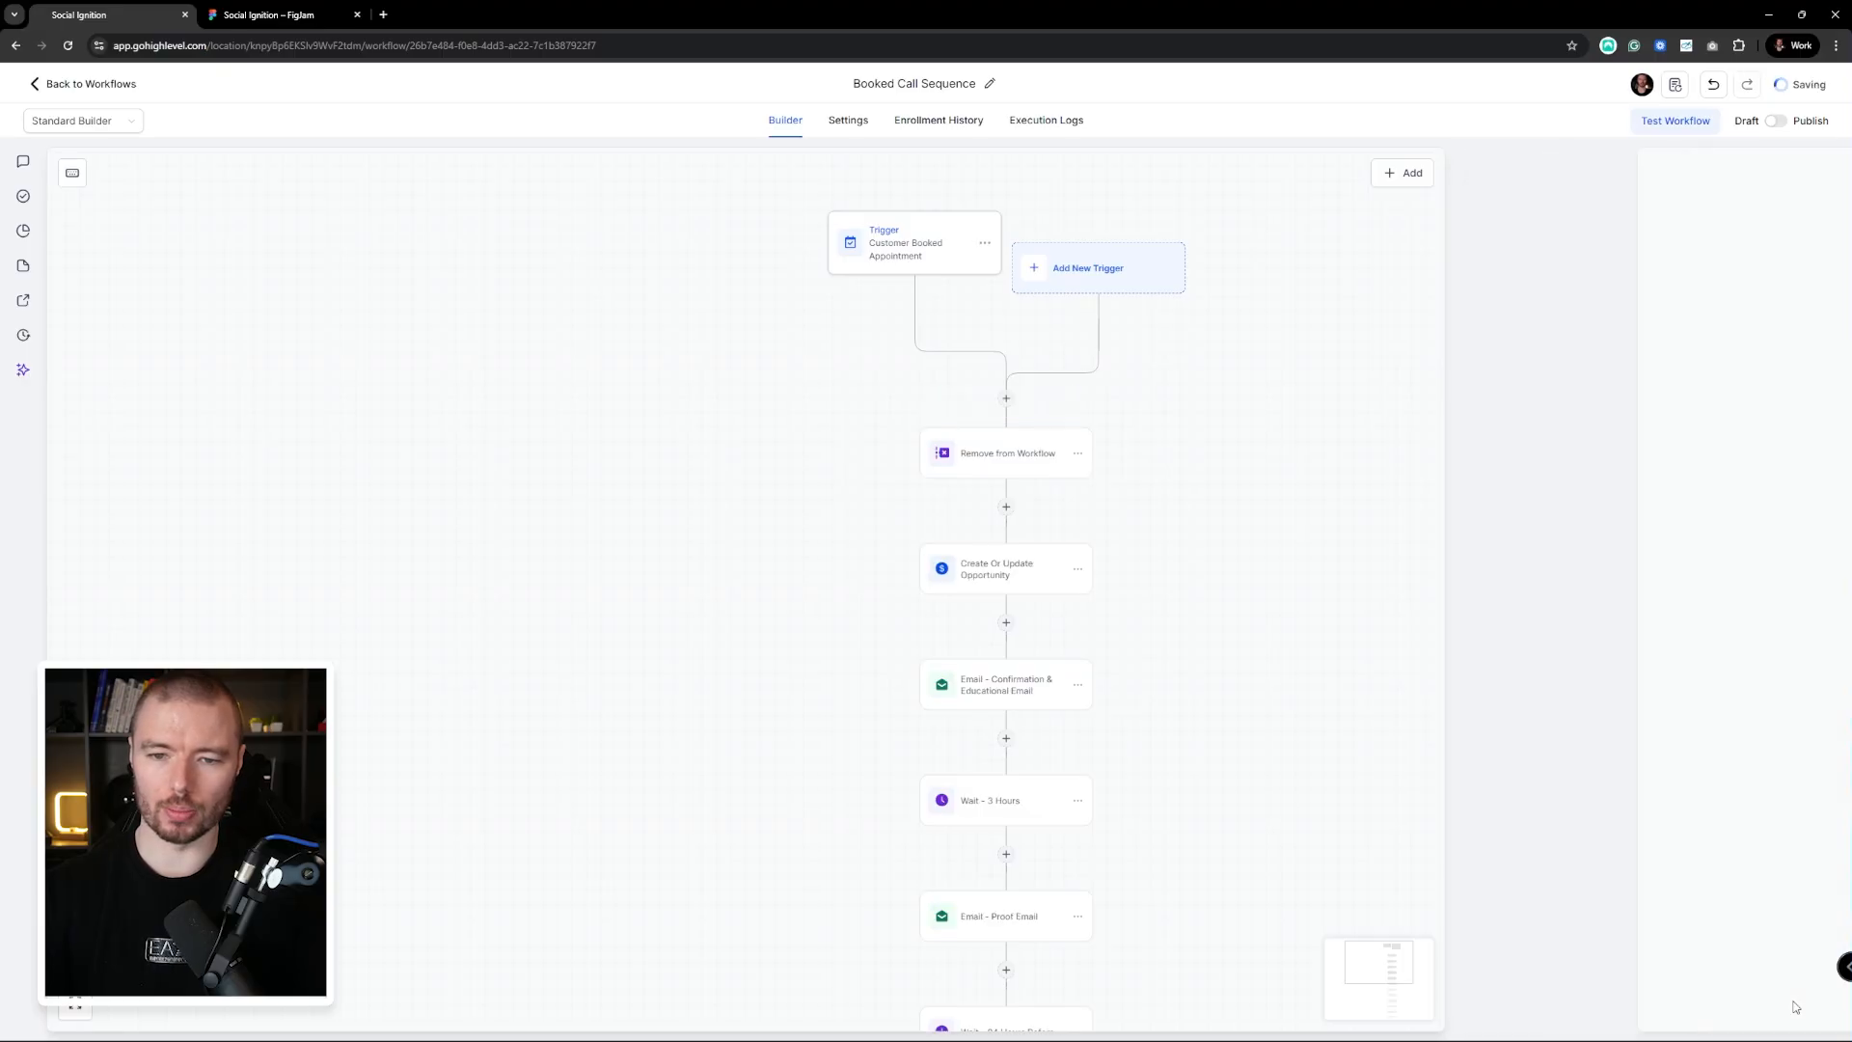
{"action": "scroll", "coordinate": [1377, 567], "scroll_direction": "down", "scroll_amount": 3}
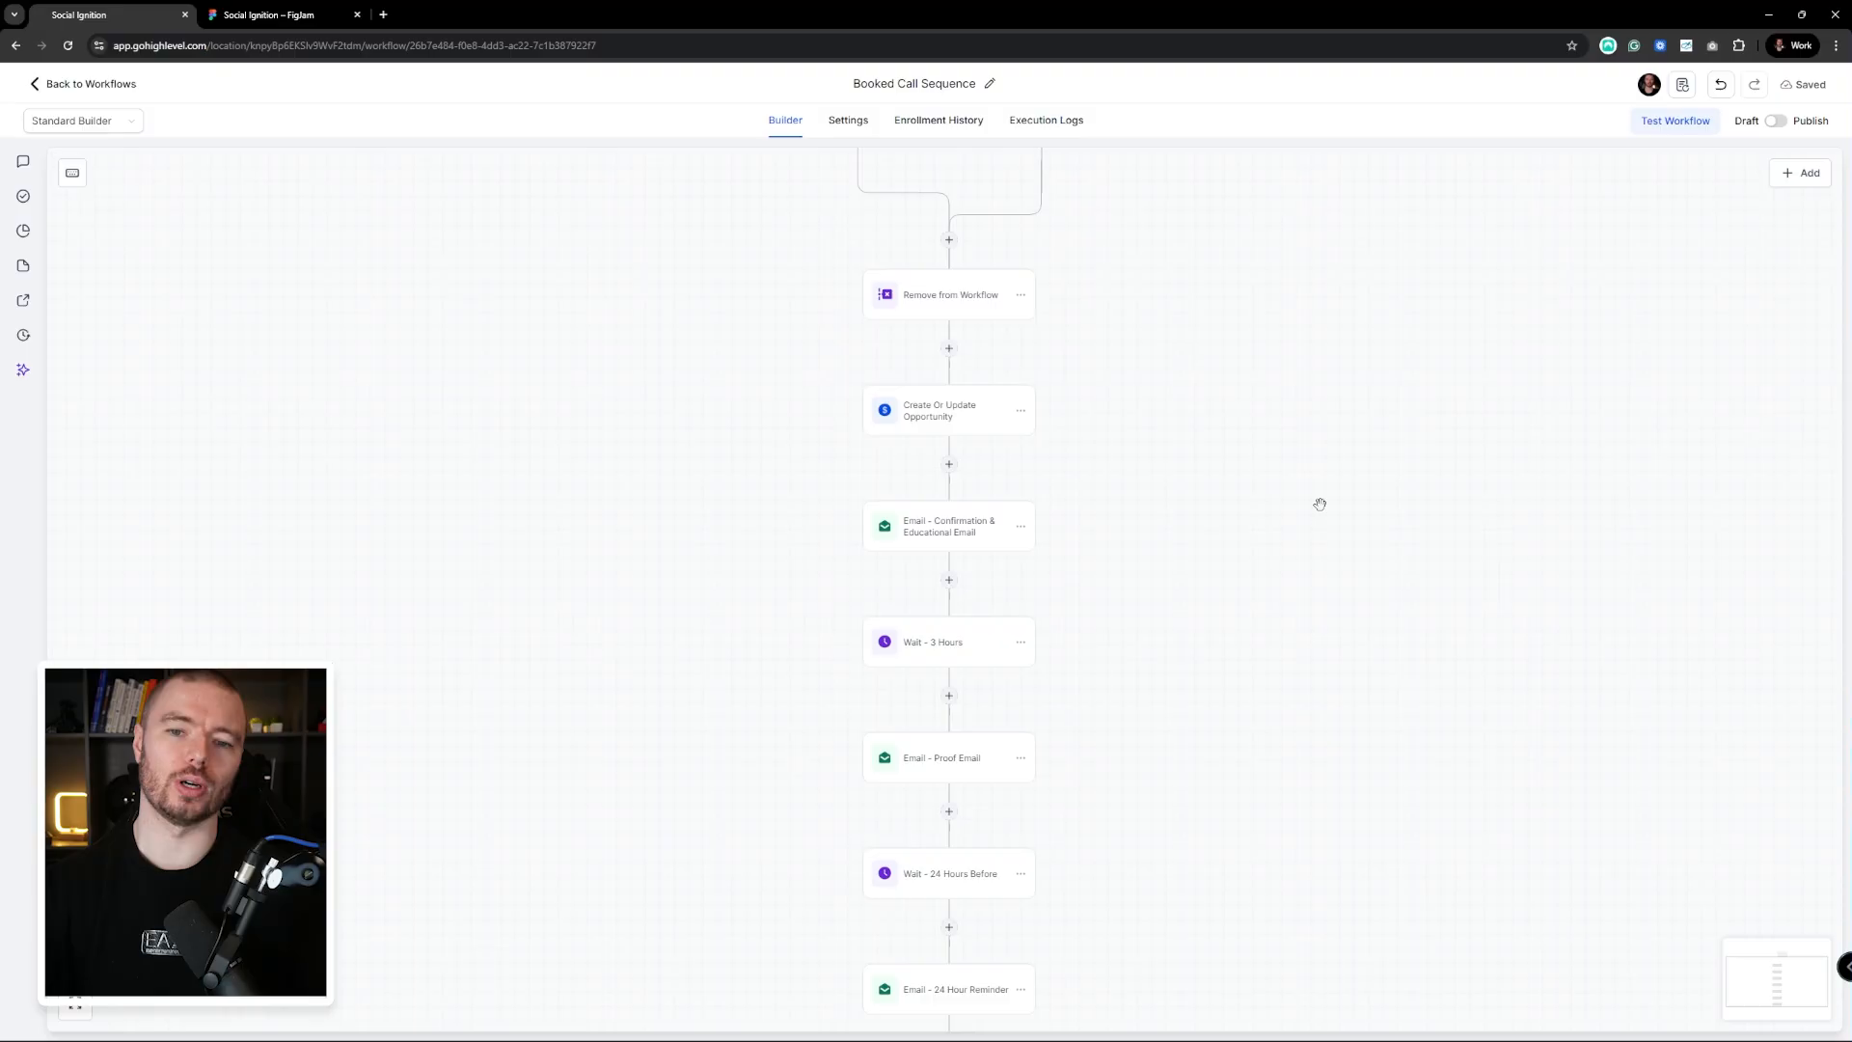
Pan through the saved workflow steps, then pull the Make dashboard window in as a new tab
{"action": "left_click_drag", "start_coordinate": [1242, 434], "coordinate": [1257, 411]}
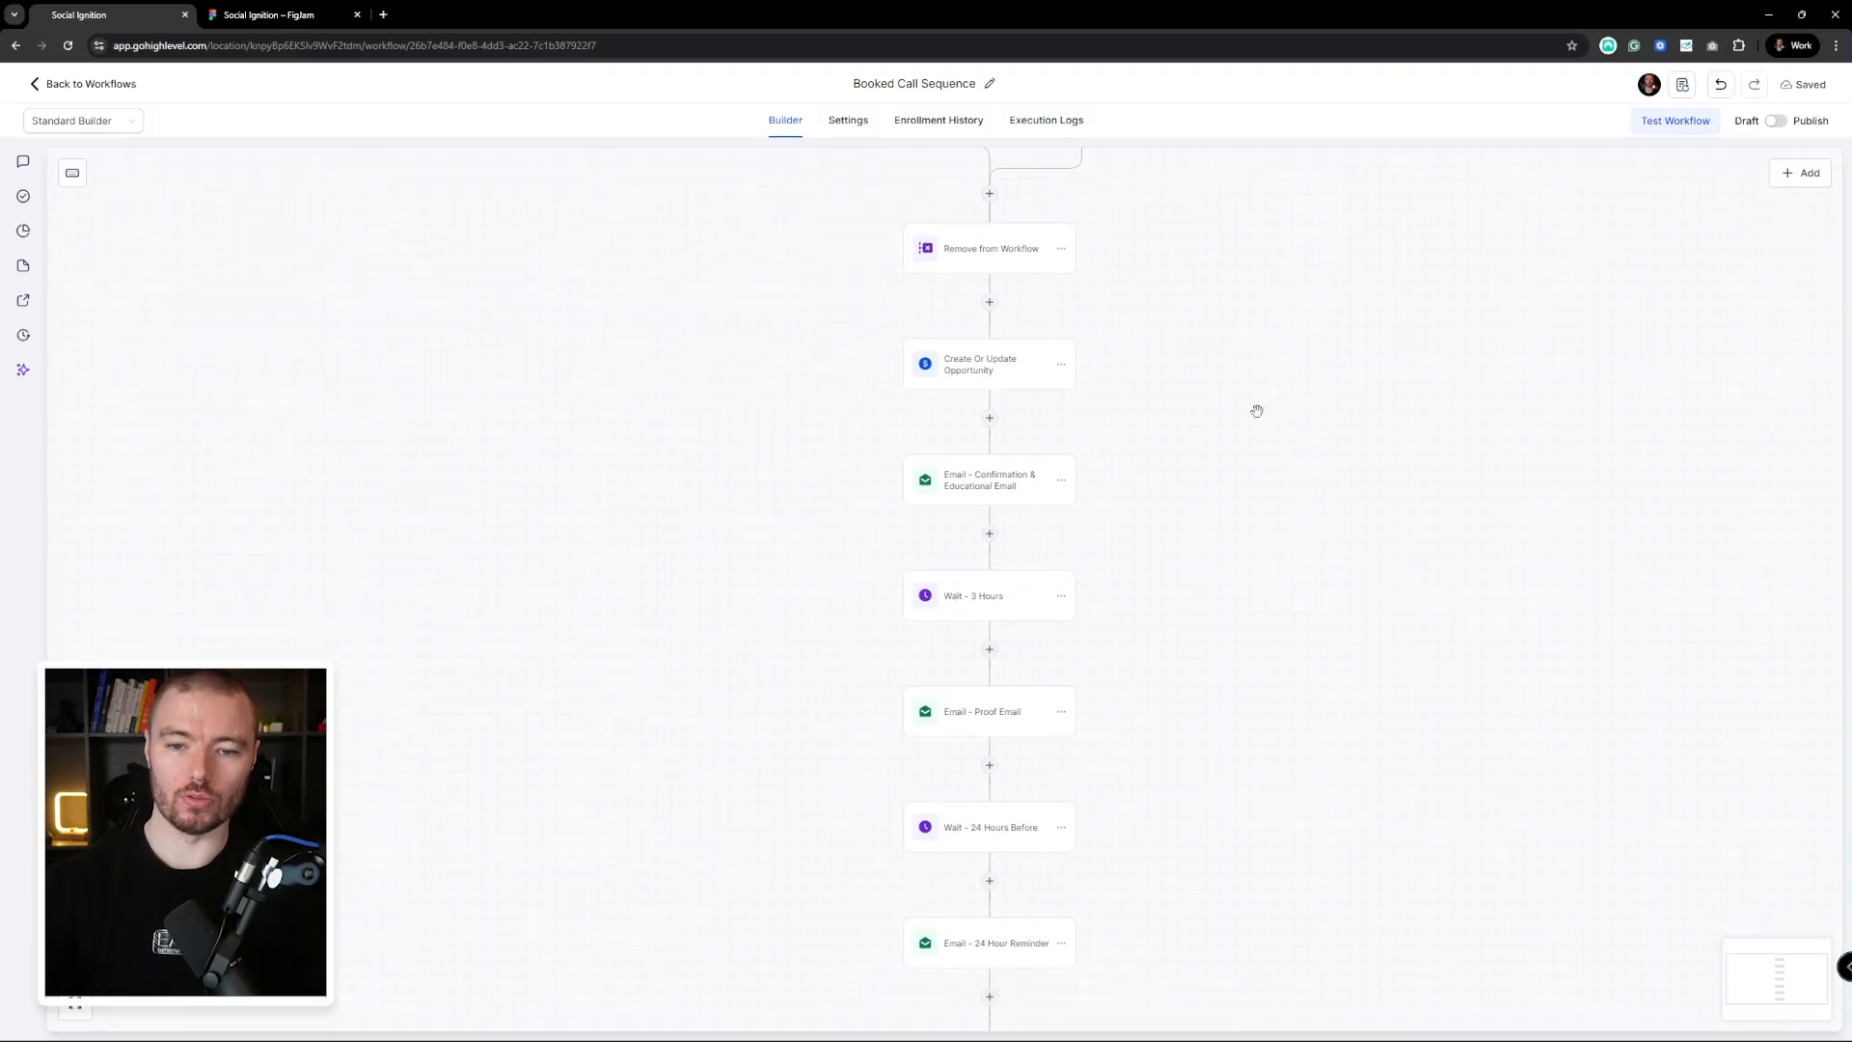
{"action": "scroll", "coordinate": [1180, 333], "scroll_direction": "down", "scroll_amount": 1}
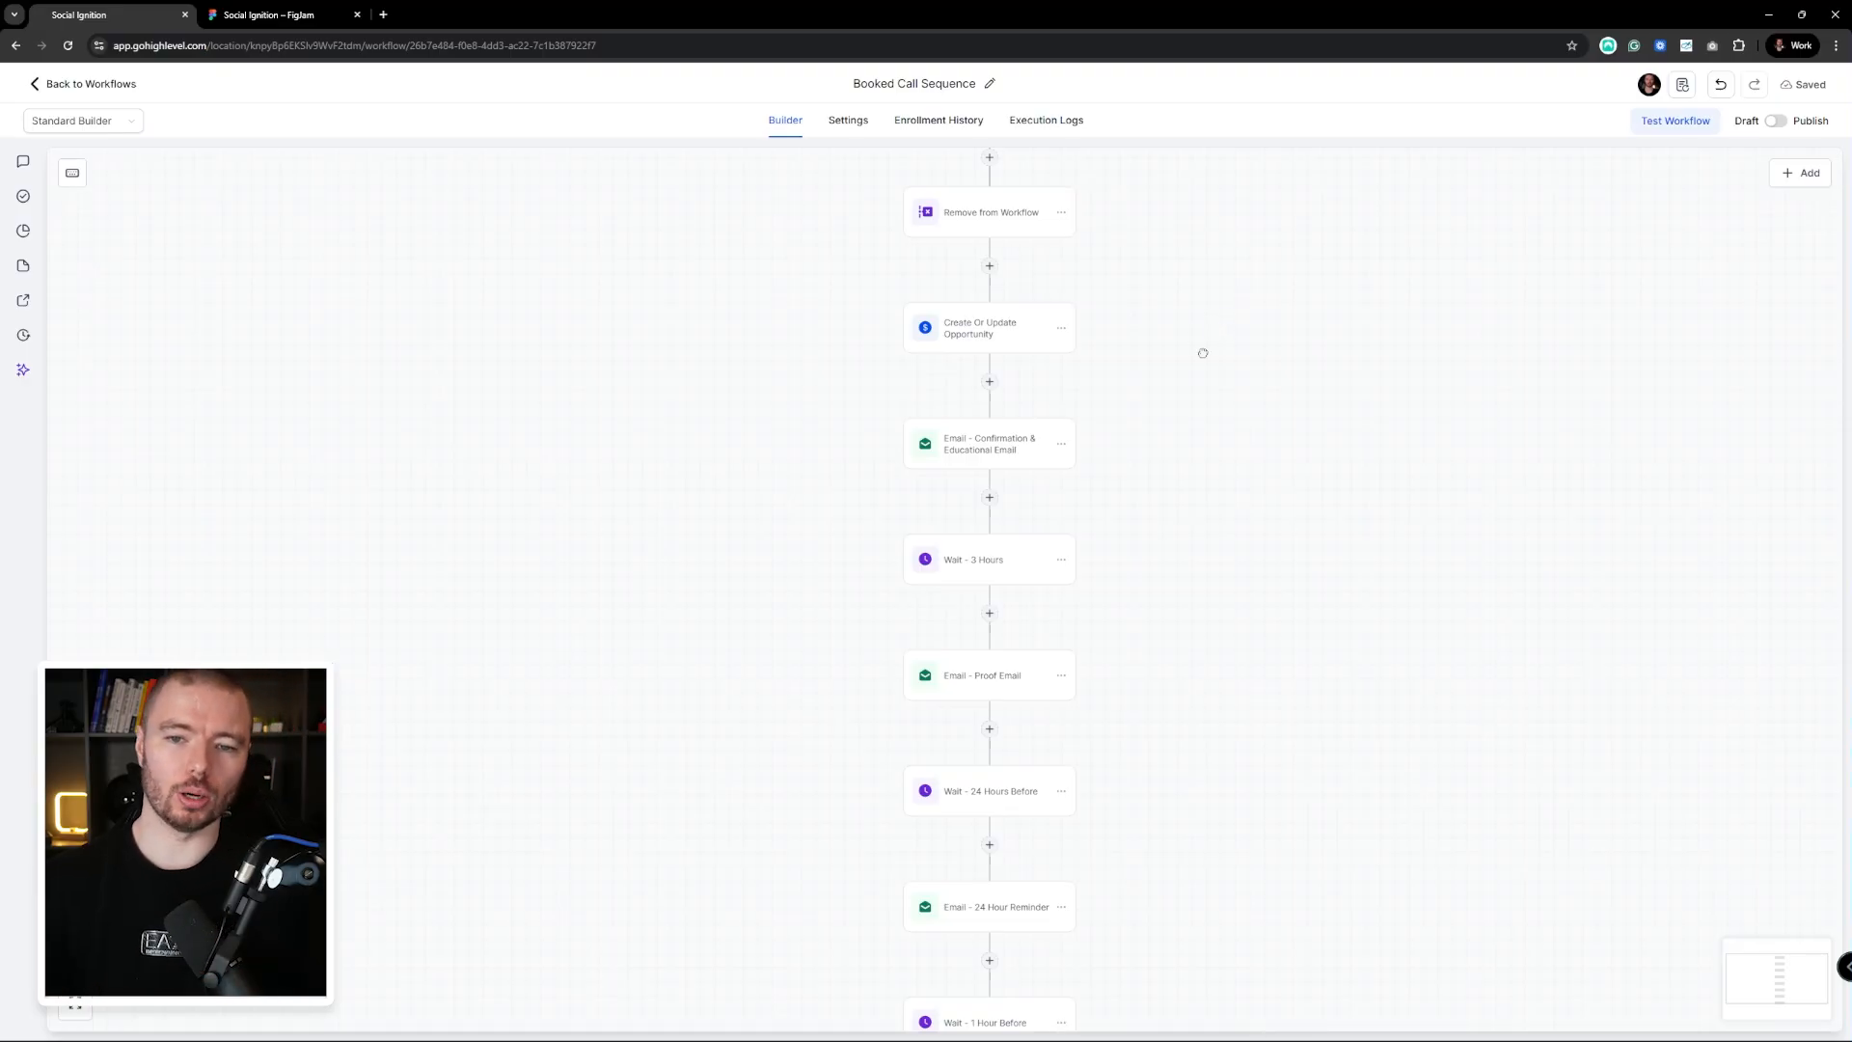
{"action": "left_click_drag", "start_coordinate": [1202, 353], "coordinate": [1233, 600]}
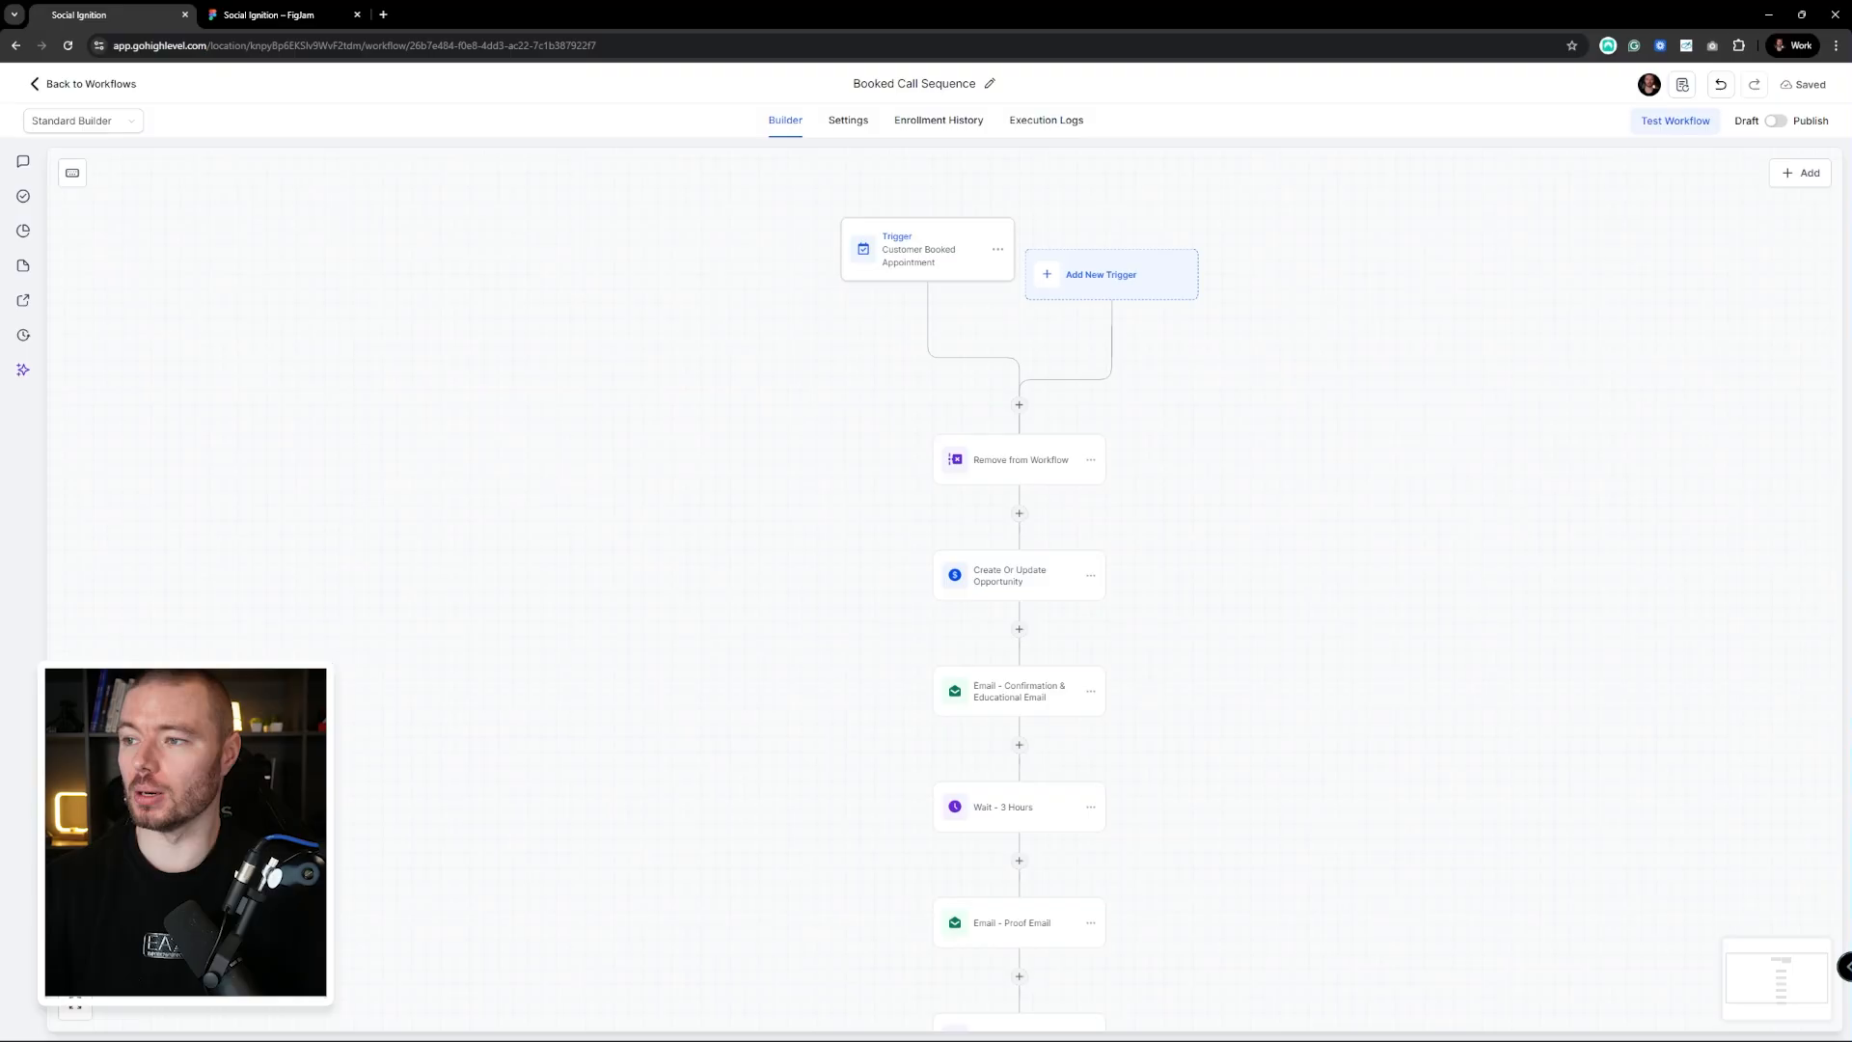
{"action": "left_click_drag", "start_coordinate": [1322, 125], "coordinate": [1065, 27]}
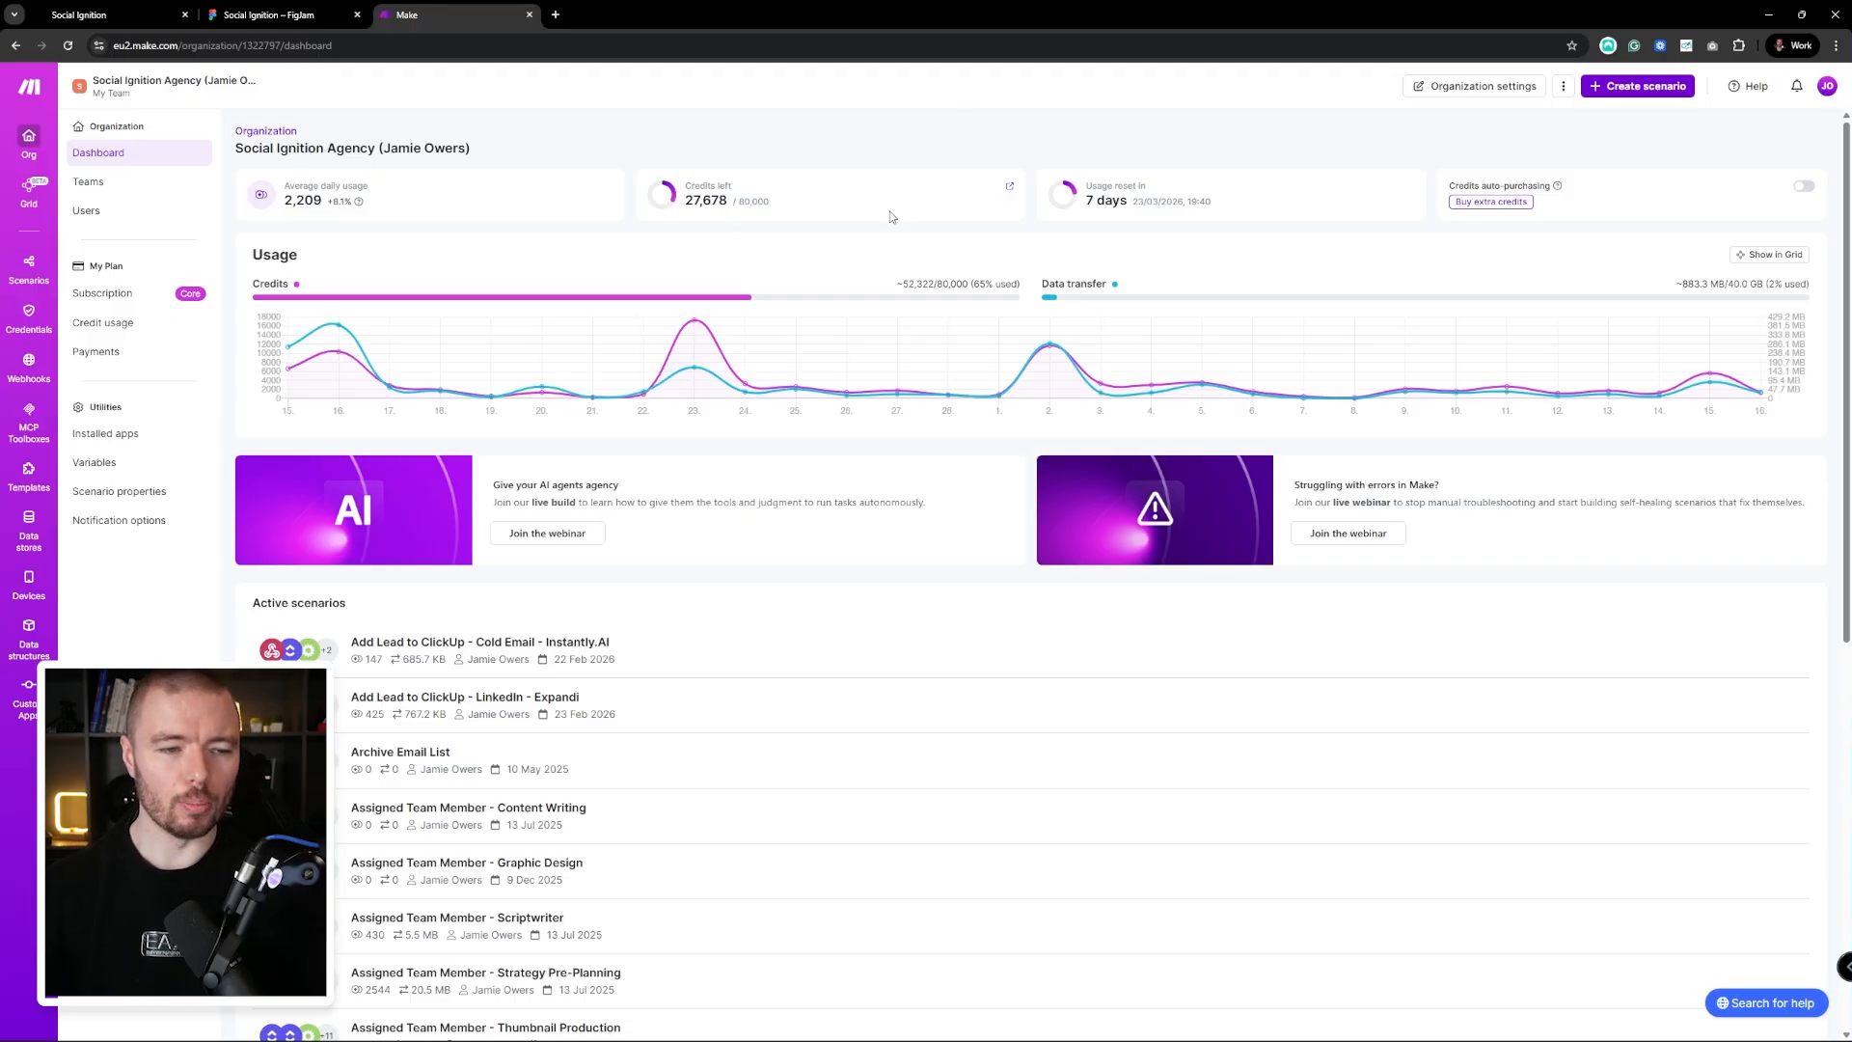
Open the 'GHL to Beehiiv' scenario in the Client GHL folder and show its Webhooks trigger settings
{"action": "left_click", "coordinate": [41, 262]}
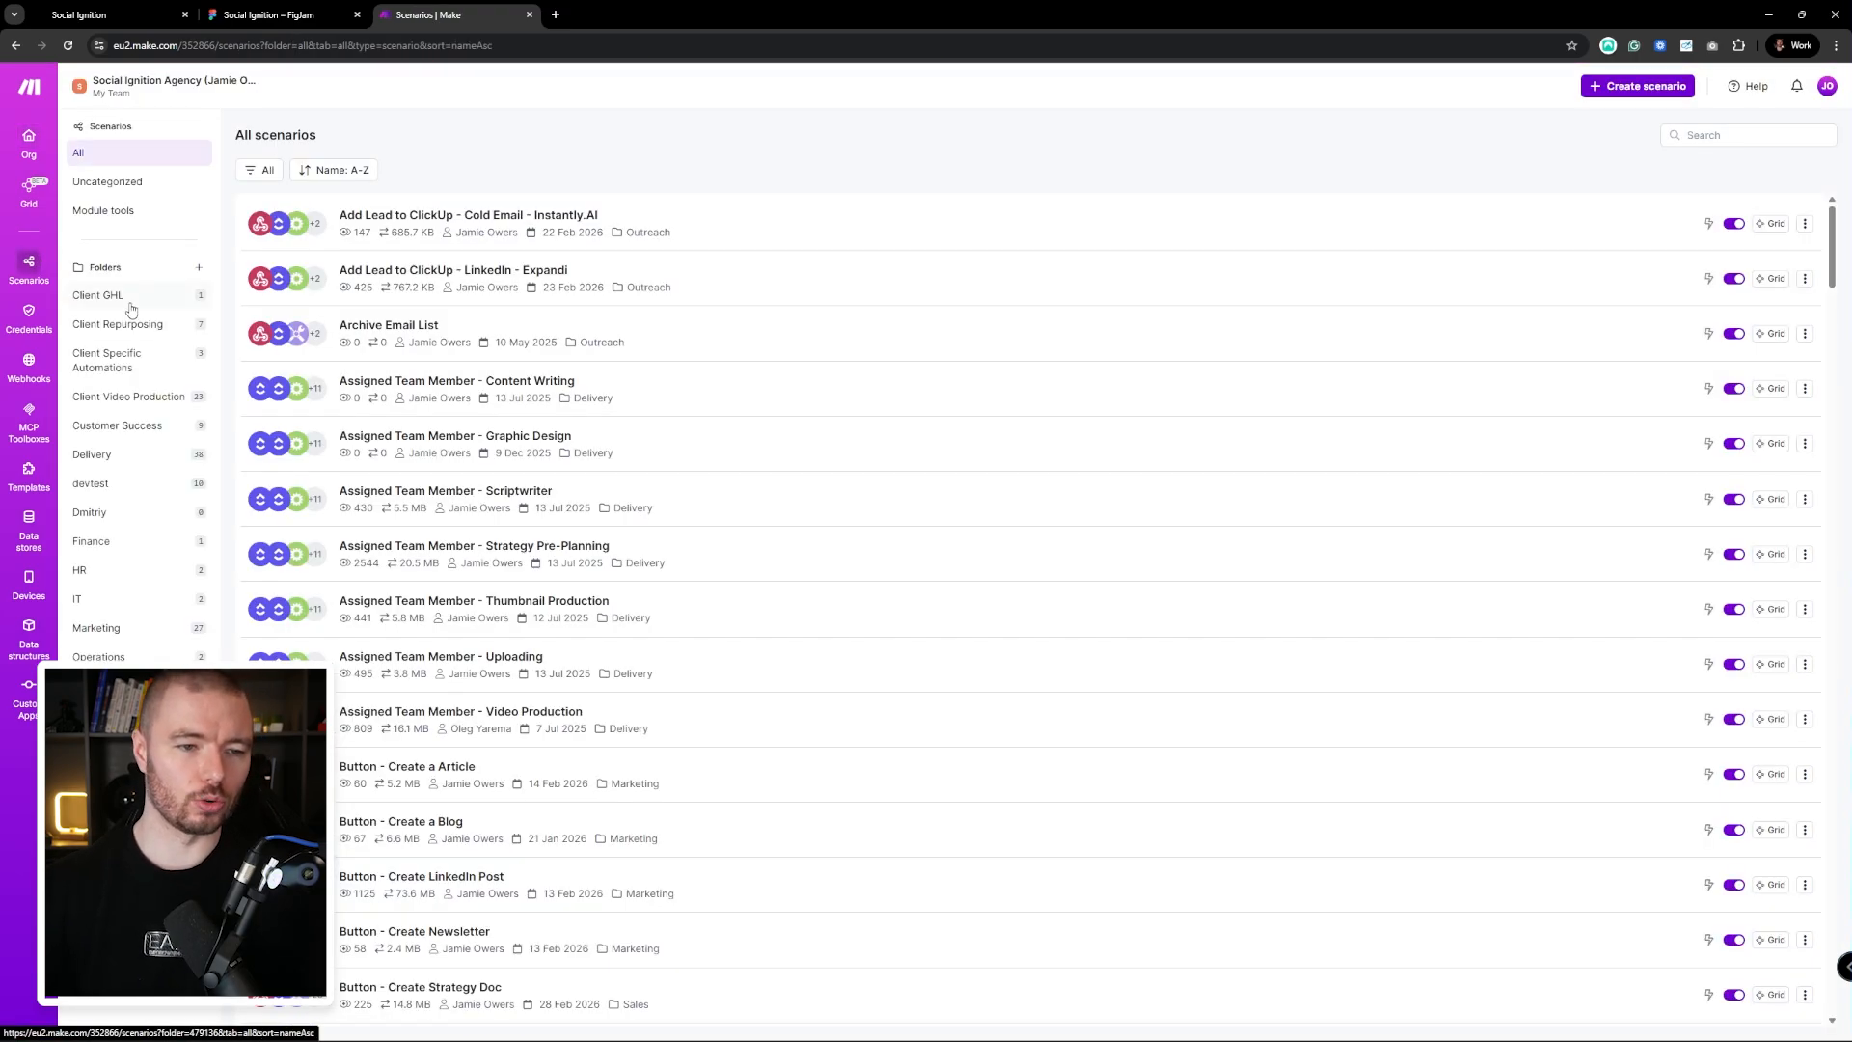
{"action": "left_click", "coordinate": [130, 309]}
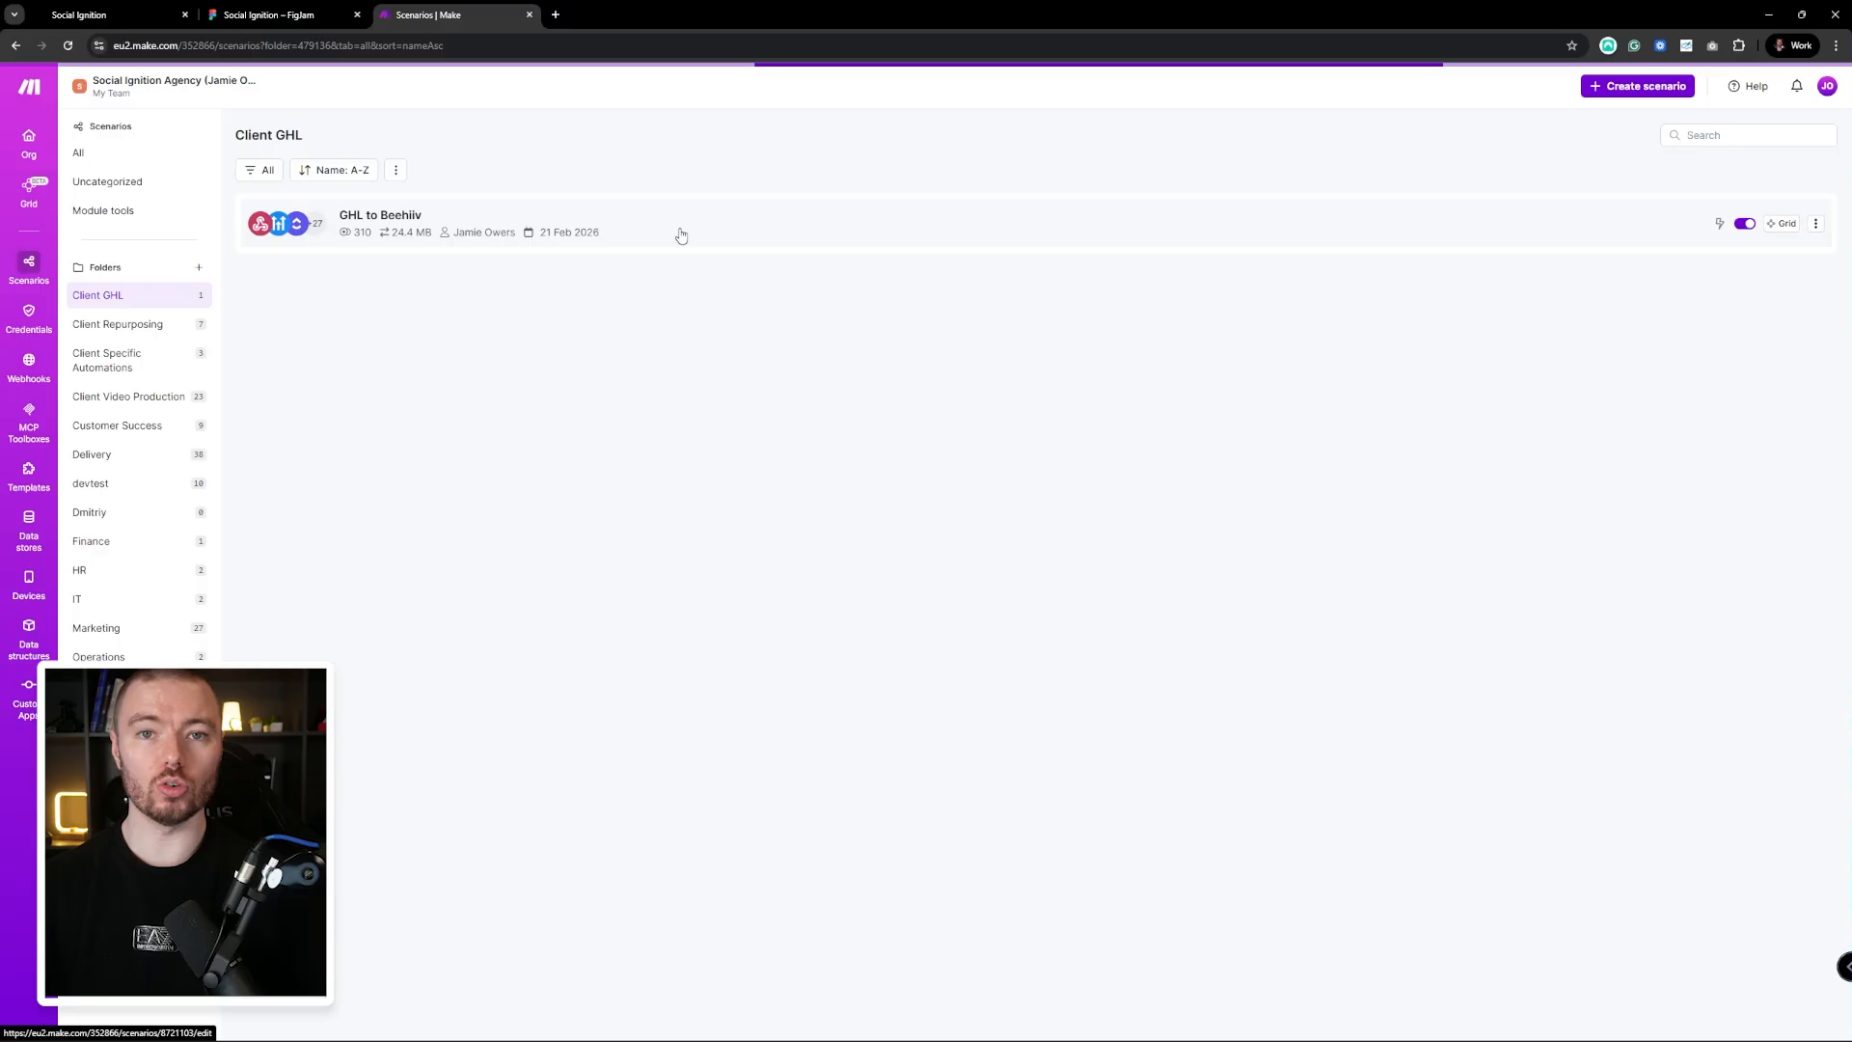
{"action": "left_click", "coordinate": [680, 233]}
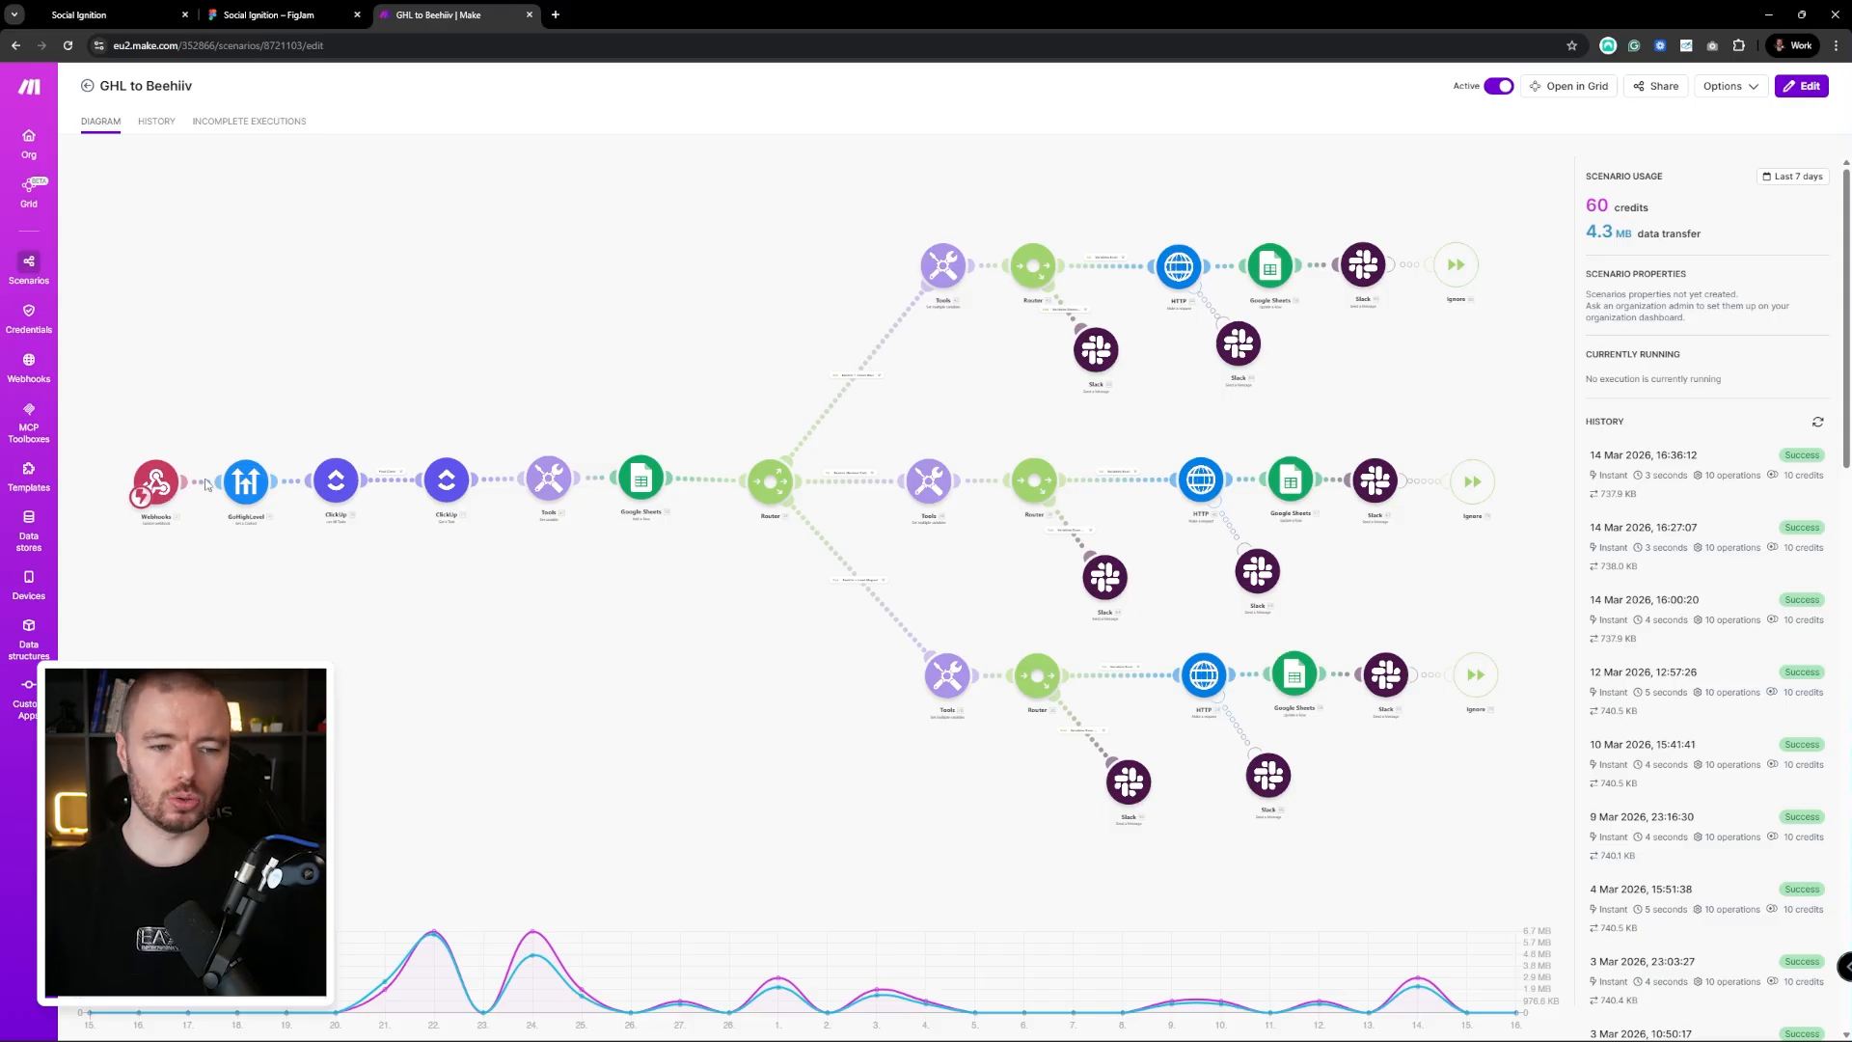
{"action": "left_click", "coordinate": [164, 486]}
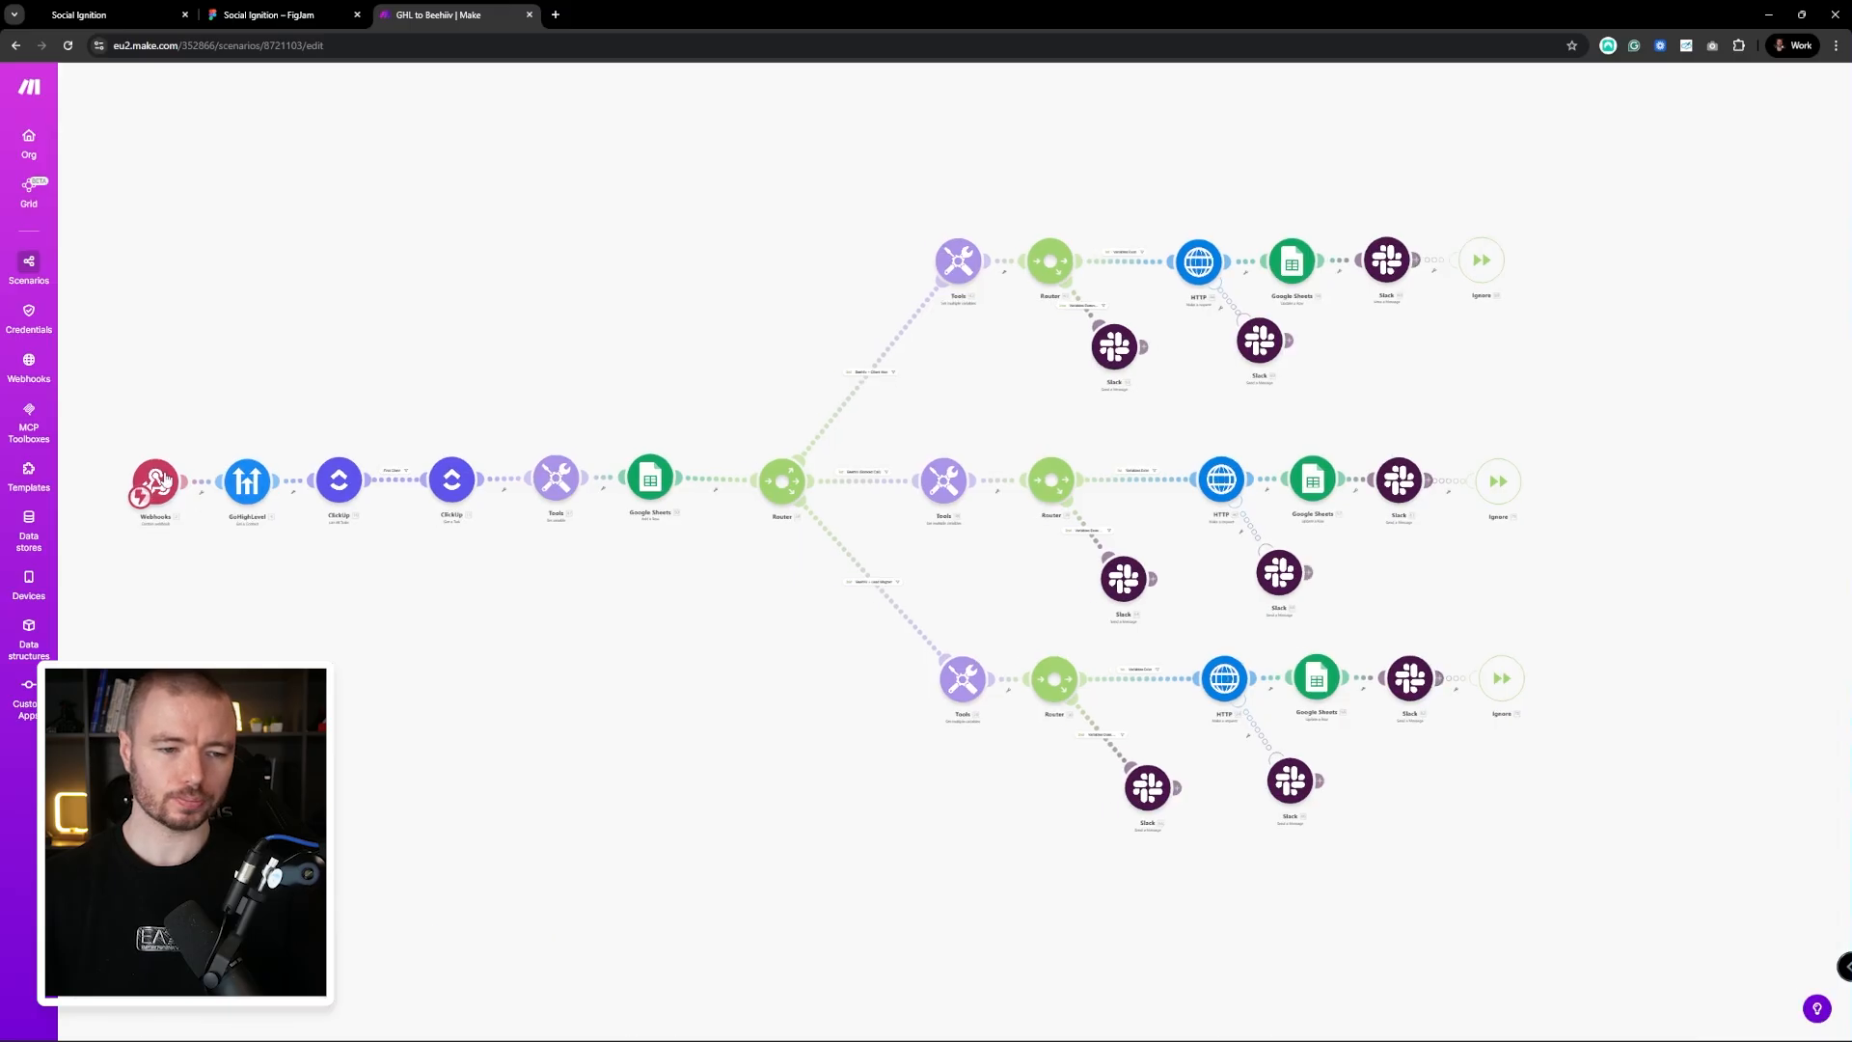
{"action": "left_click", "coordinate": [173, 489]}
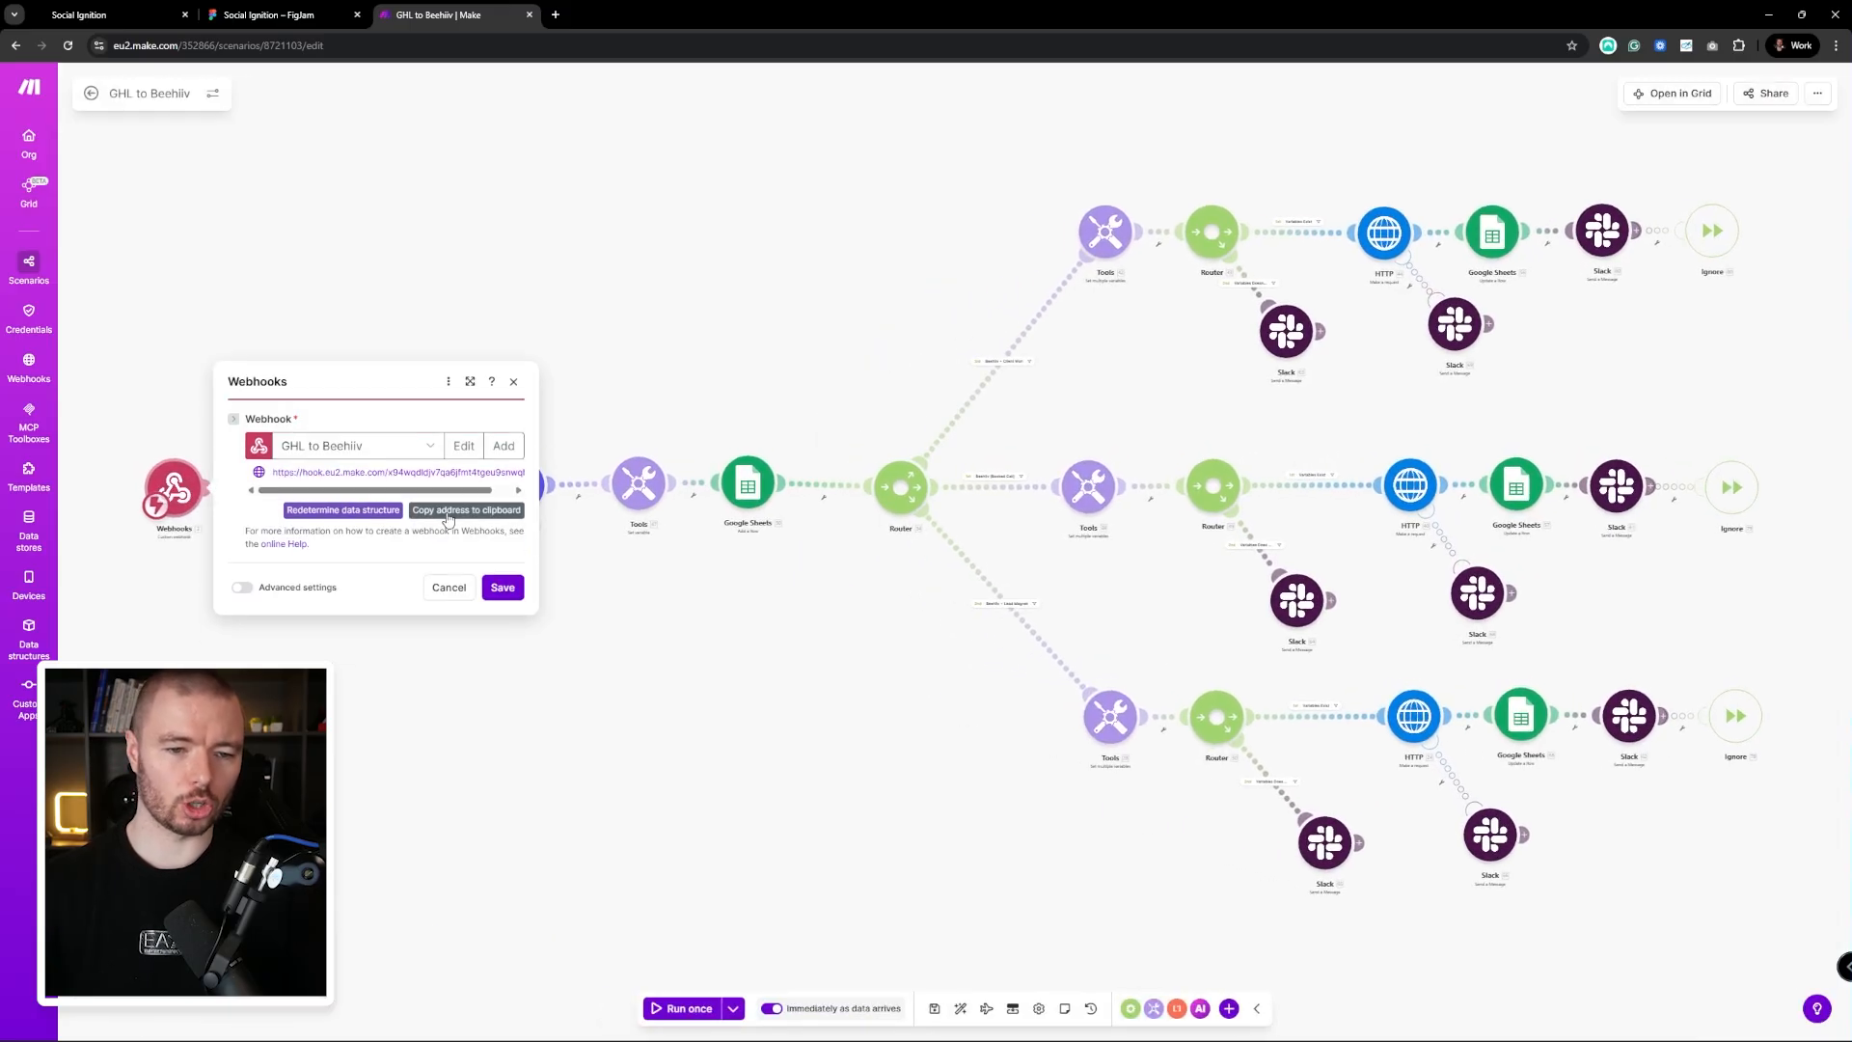
Add a Webhook action after the GoHighLevel trigger, pasting Make's hook URL as the POST address
{"action": "left_click", "coordinate": [106, 14]}
{"action": "left_click", "coordinate": [1020, 405]}
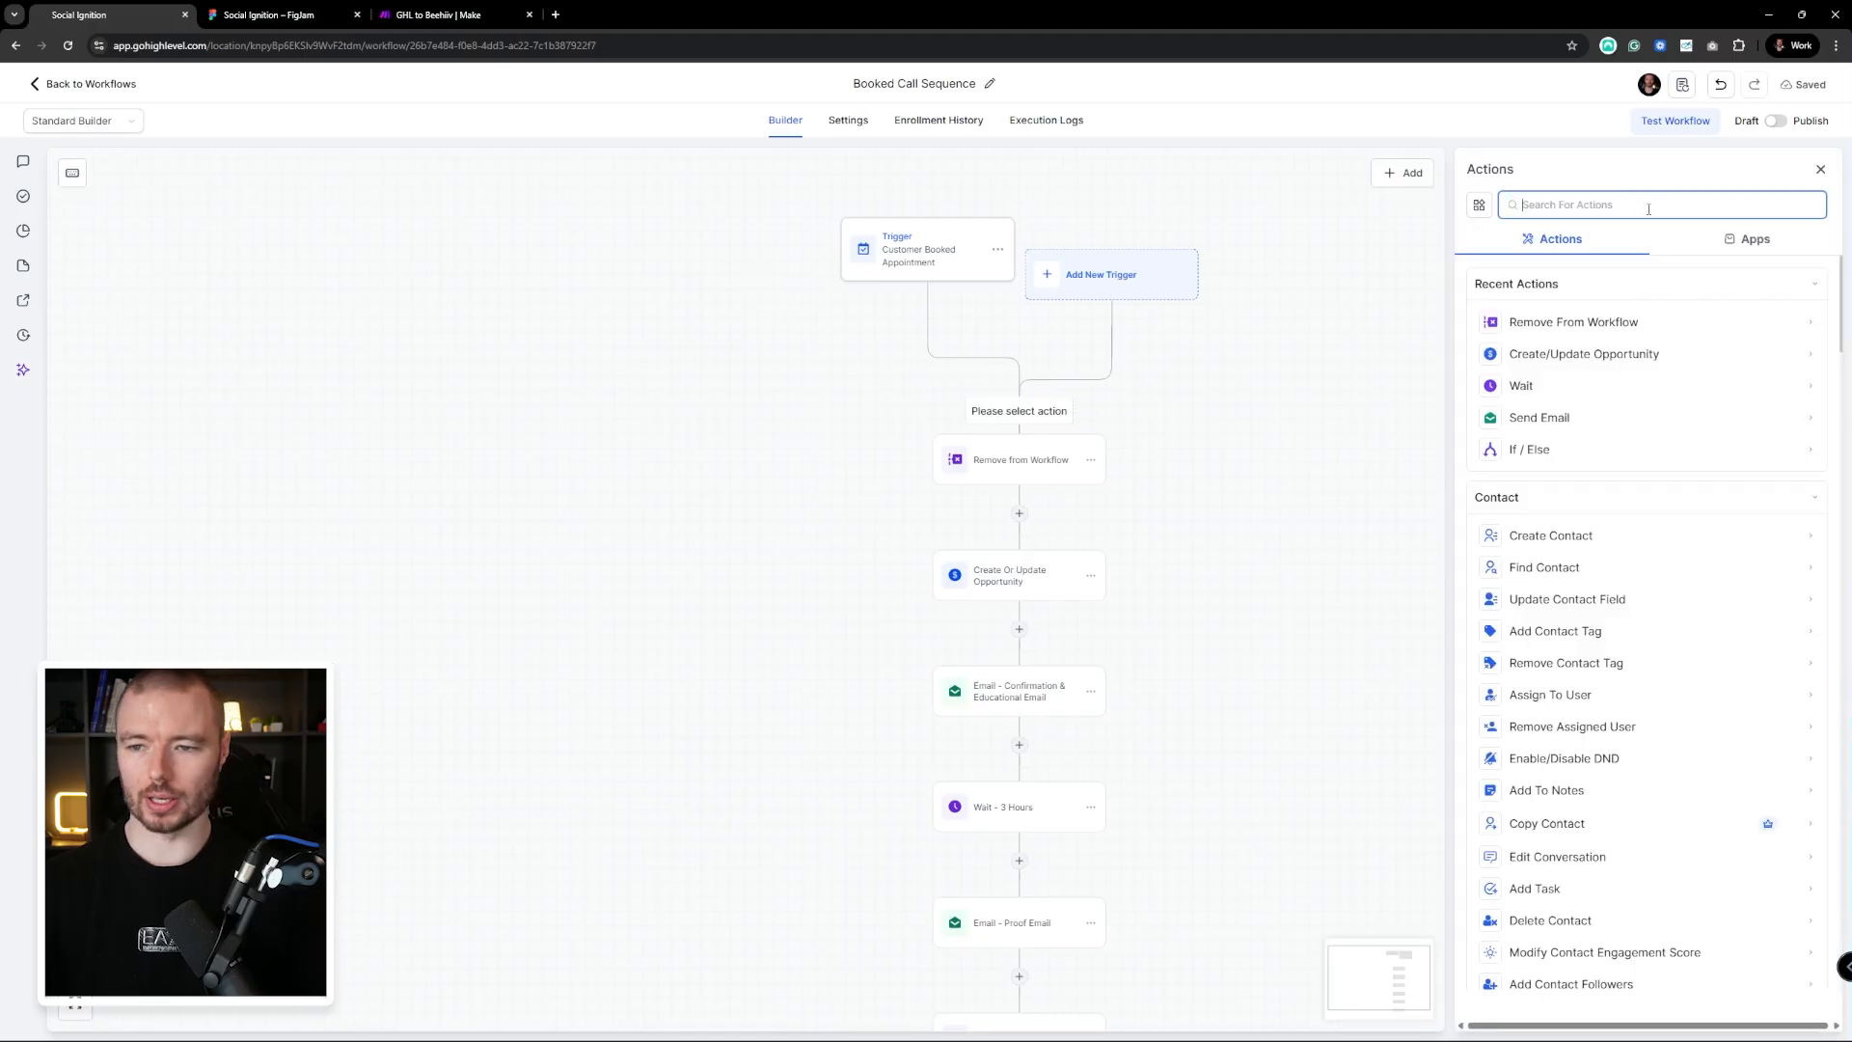
{"action": "type", "text": "web"}
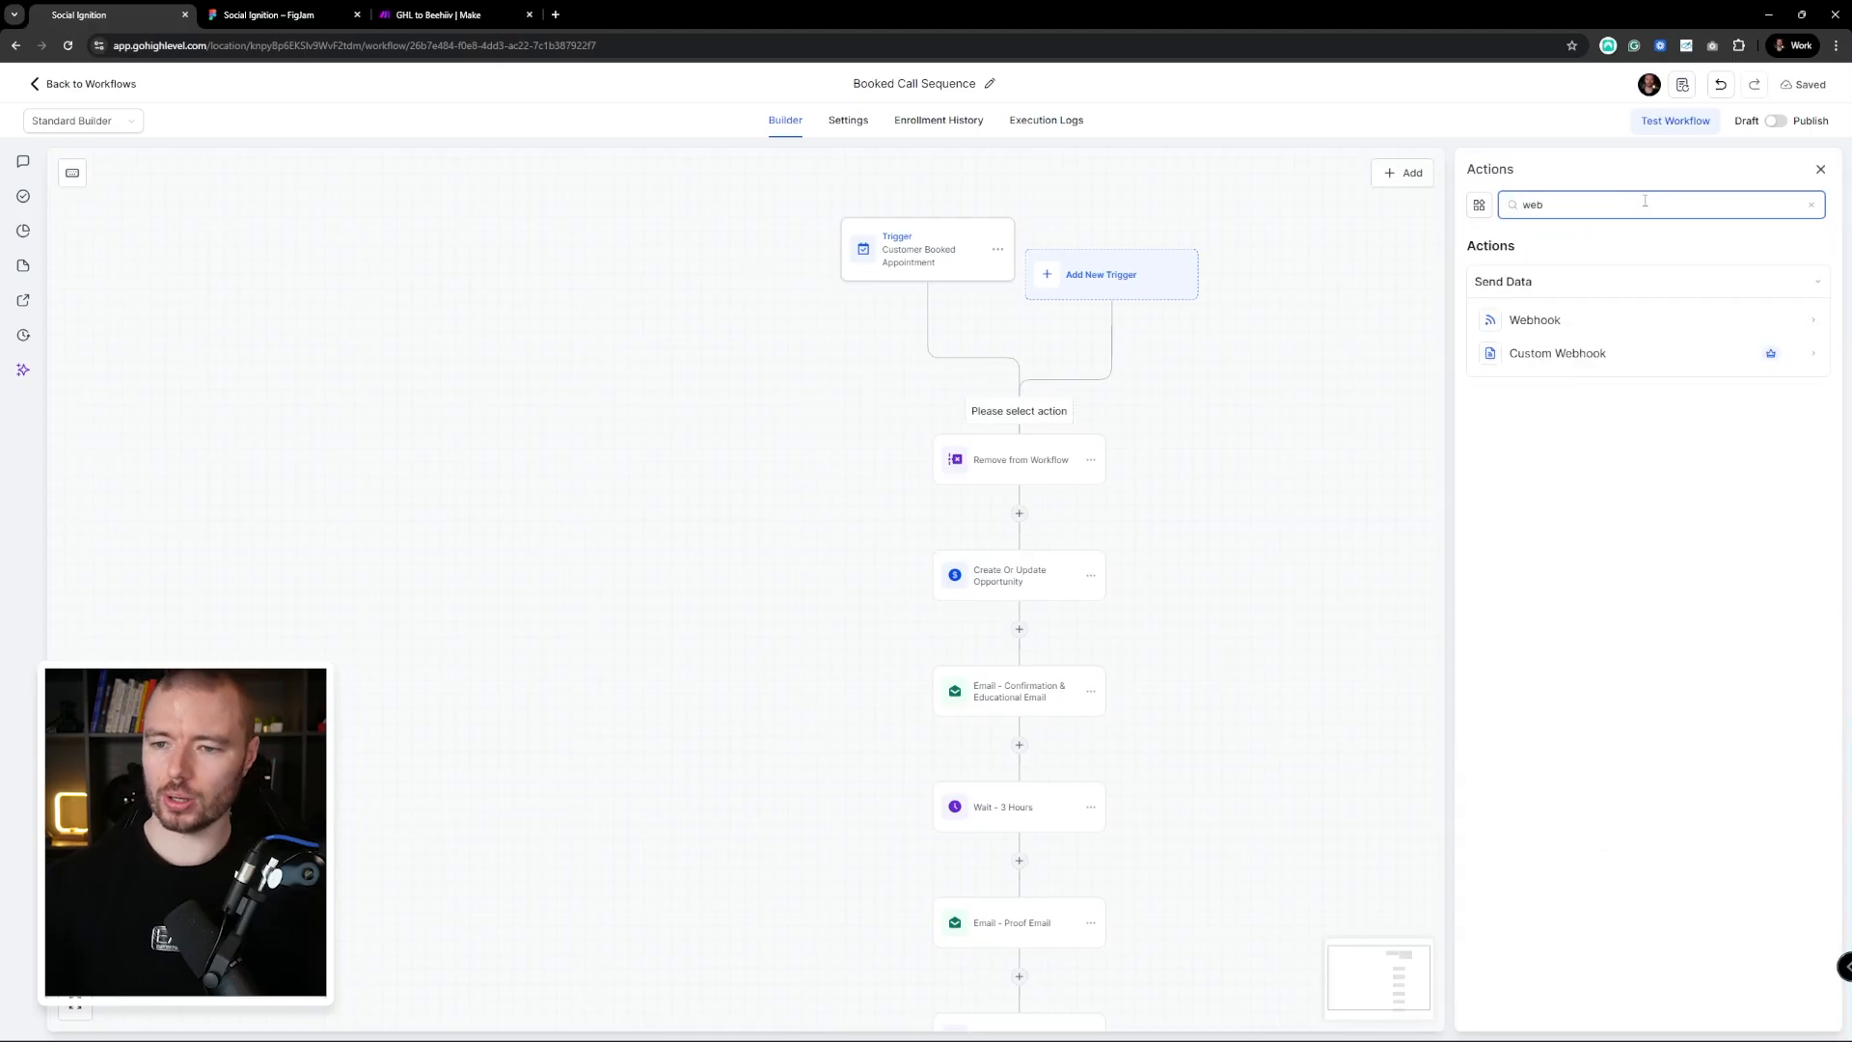
{"action": "left_click", "coordinate": [1595, 319]}
{"action": "left_click", "coordinate": [1553, 378]}
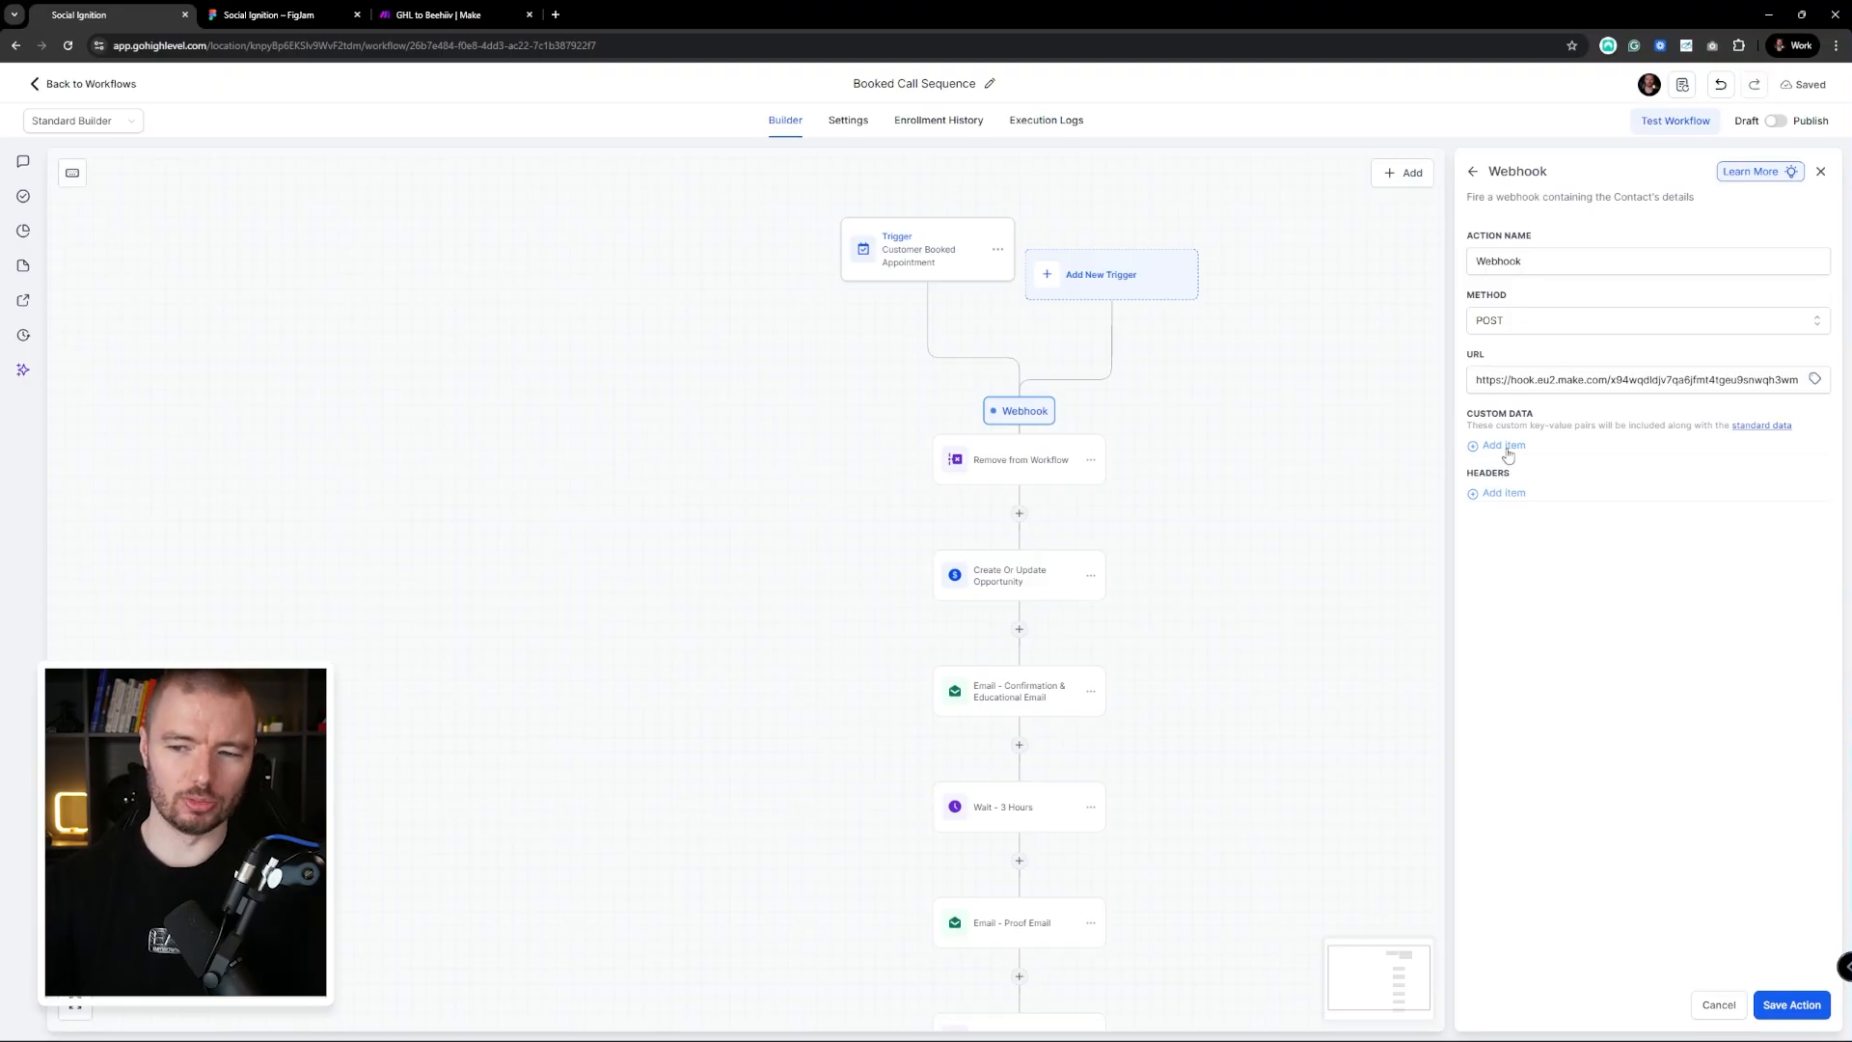
{"action": "left_click", "coordinate": [1791, 1005]}
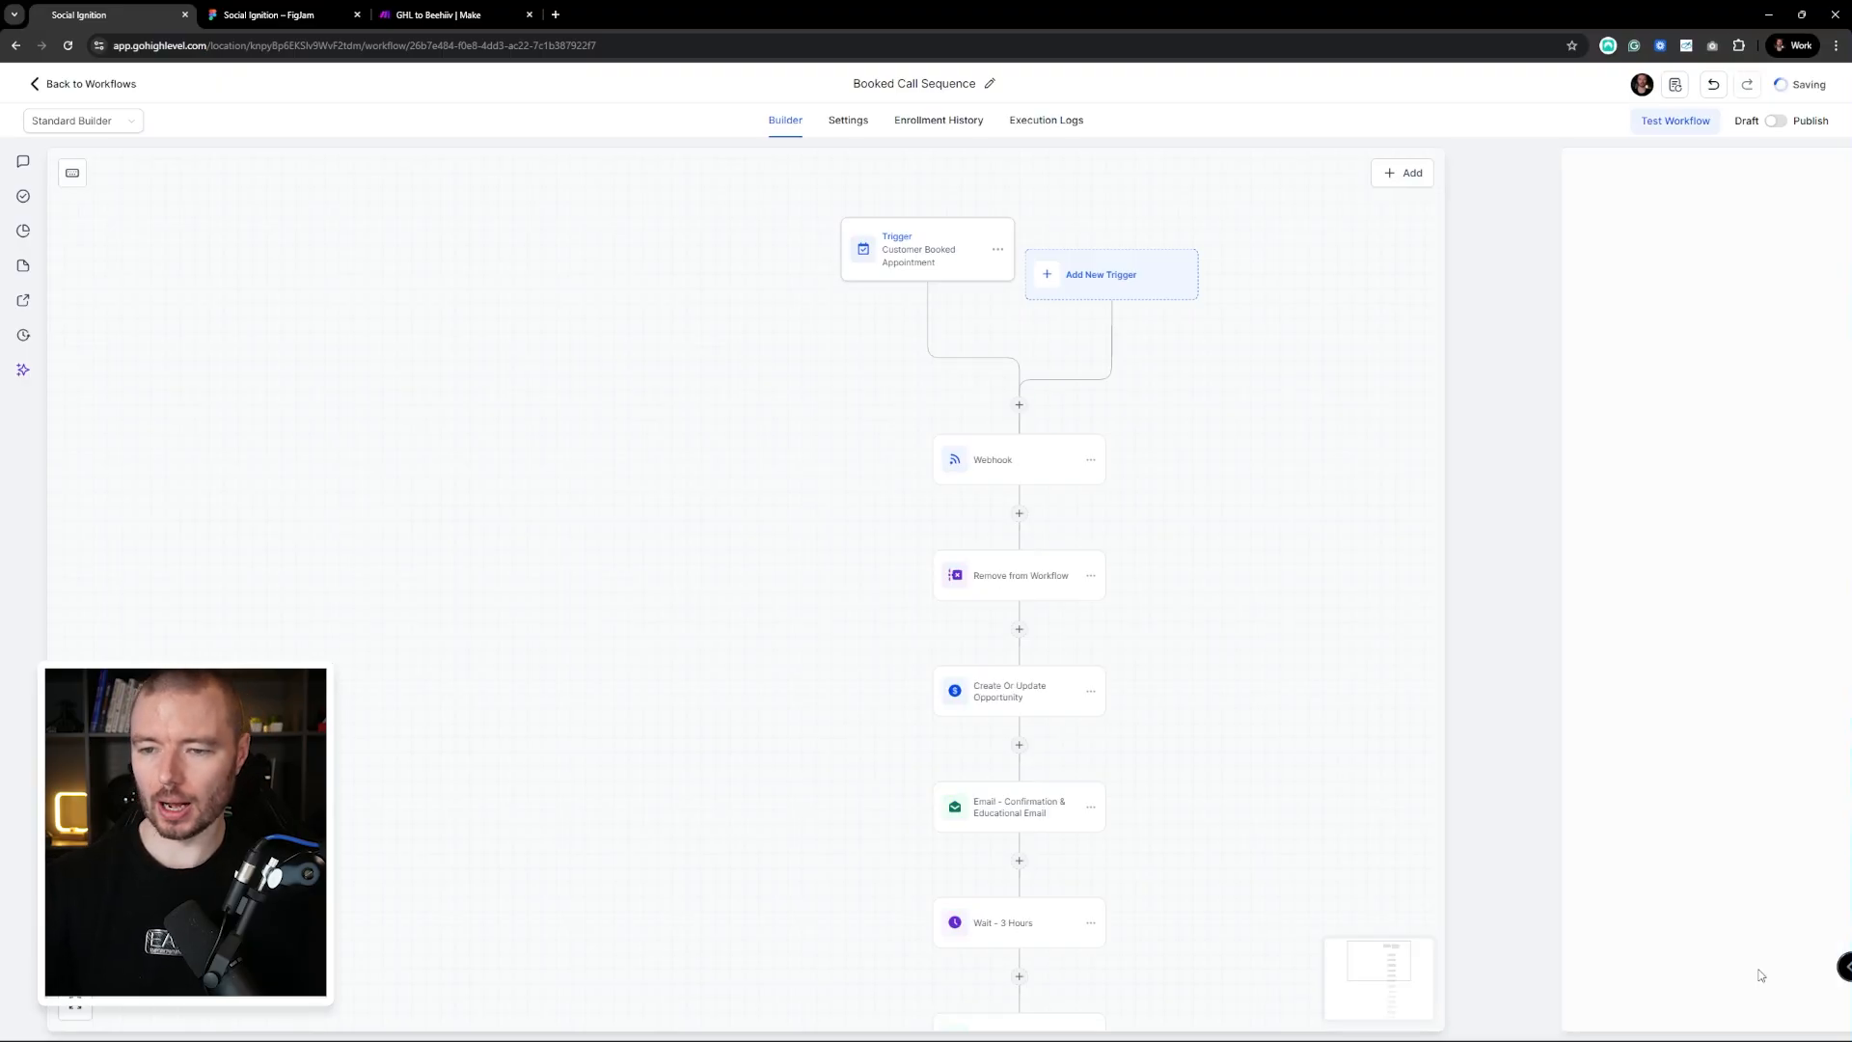
{"action": "left_click", "coordinate": [419, 12]}
{"action": "left_click", "coordinate": [657, 349]}
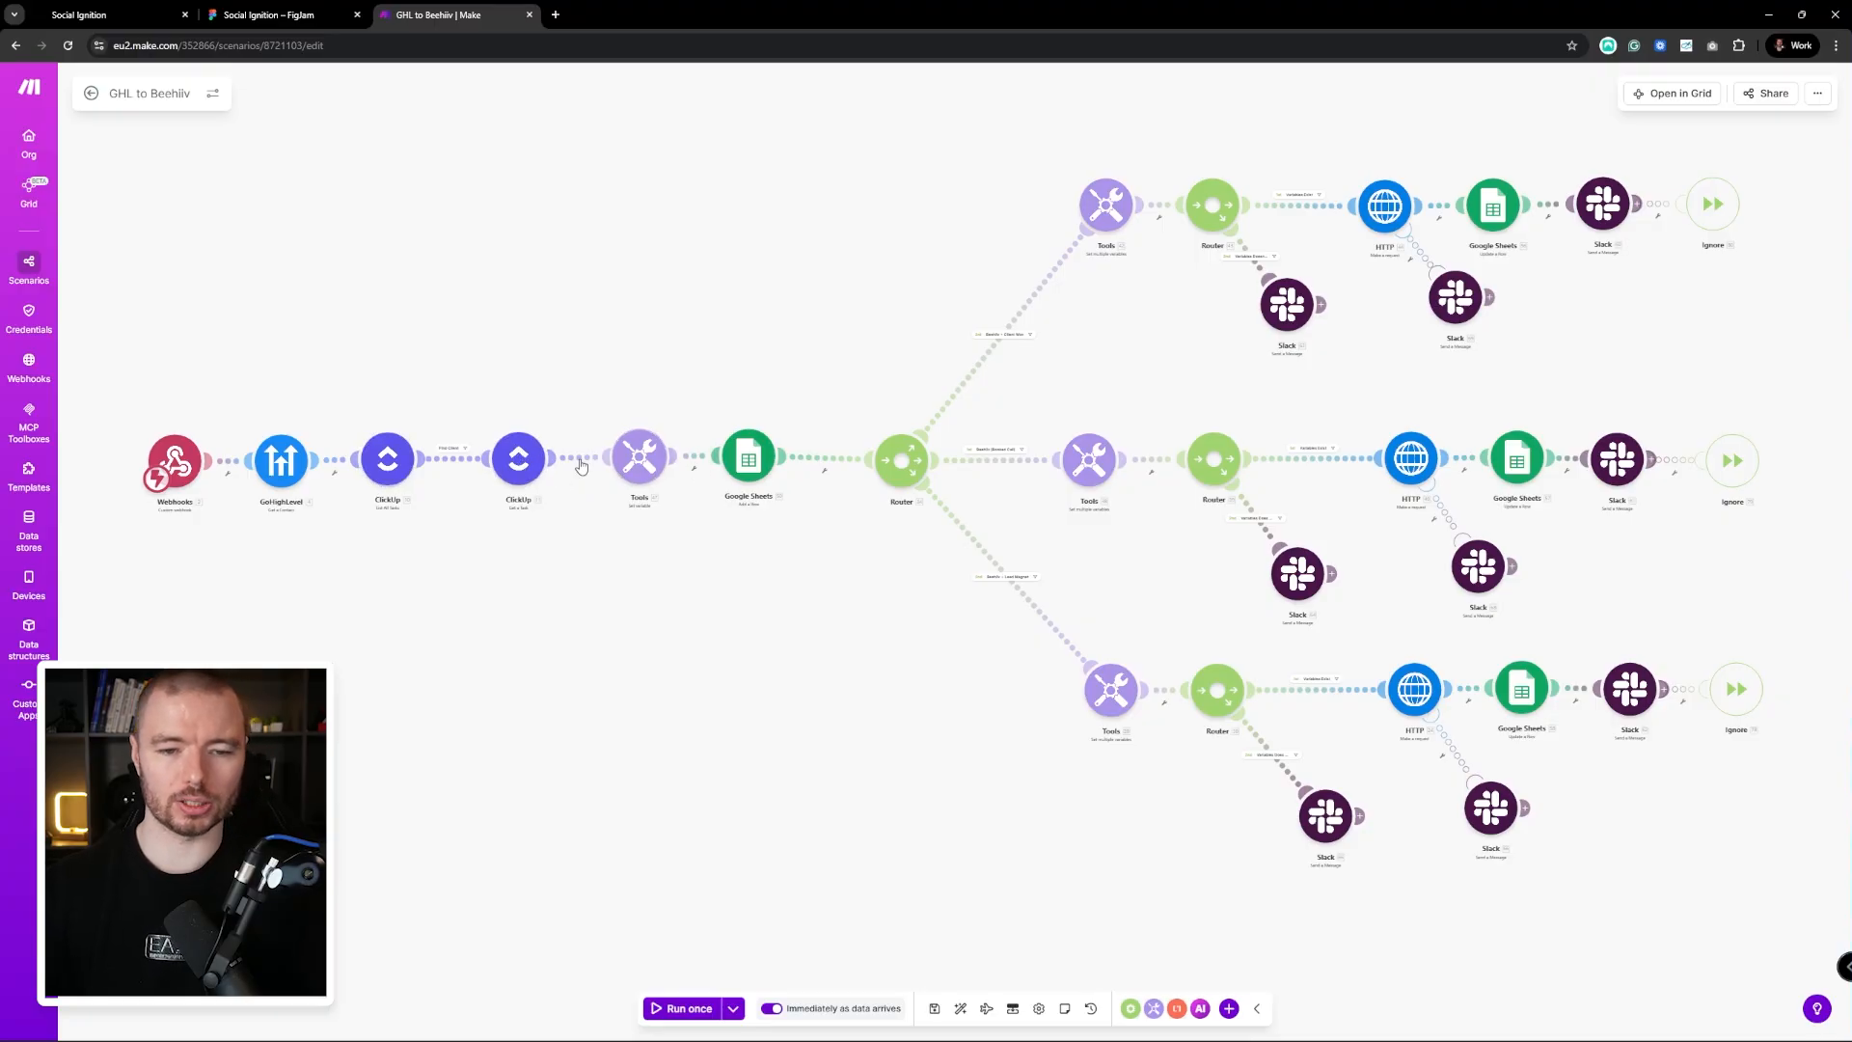
Inspect the middle HTTP module's Beehiiv request settings and view the full three-branch scenario
{"action": "left_click_drag", "start_coordinate": [767, 491], "coordinate": [402, 544]}
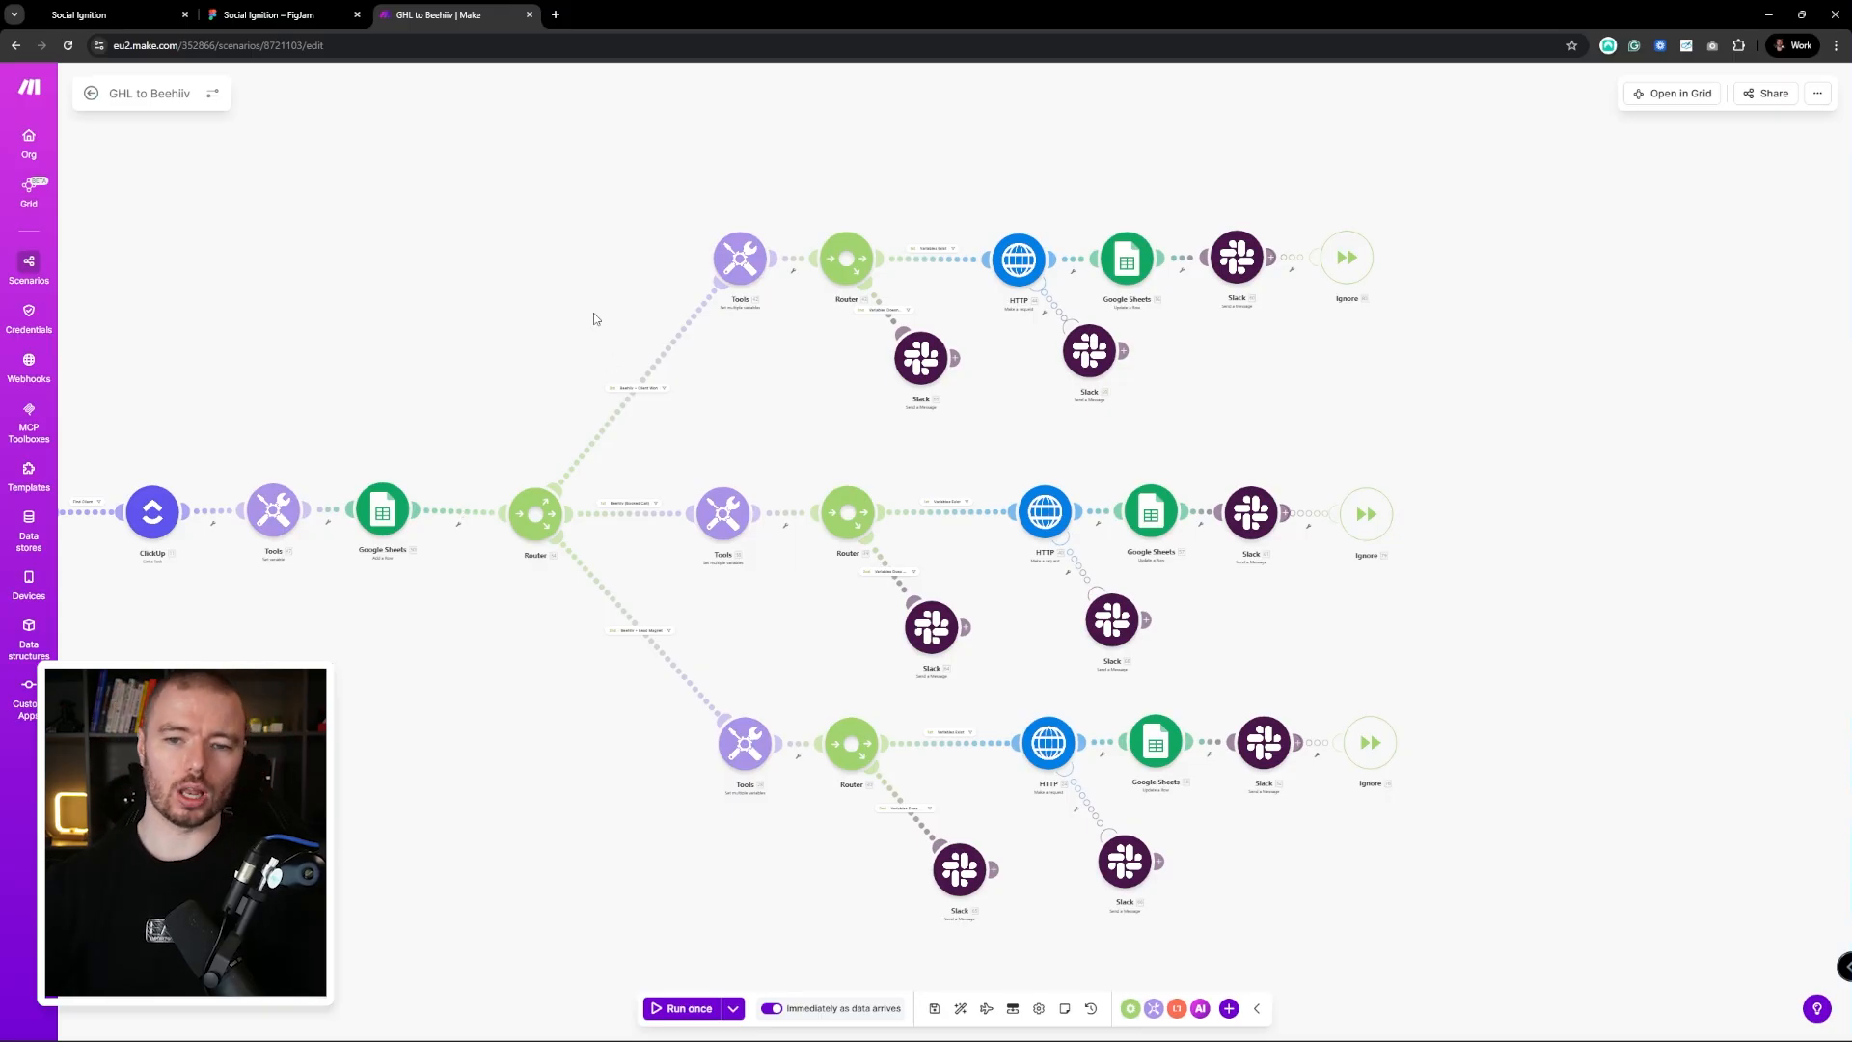
{"action": "scroll", "coordinate": [649, 393], "scroll_direction": "up", "scroll_amount": 3}
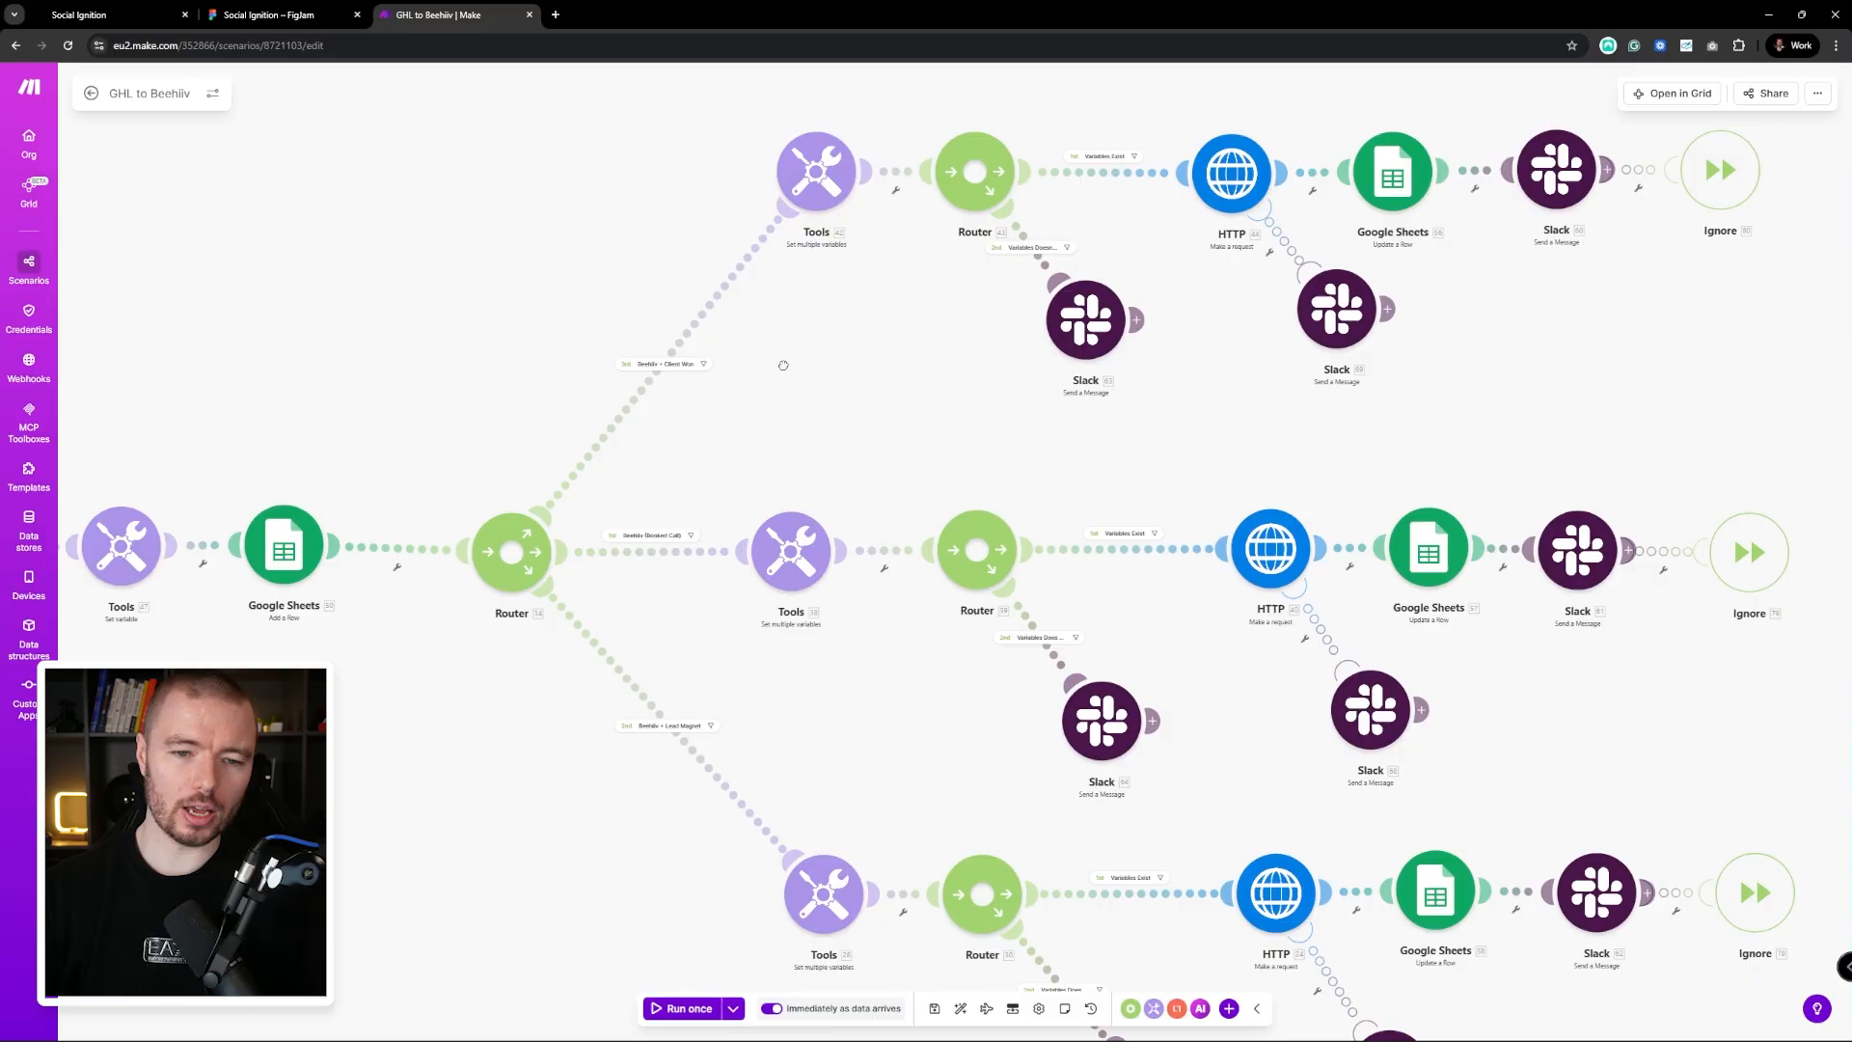
{"action": "scroll", "coordinate": [783, 366], "scroll_direction": "down", "scroll_amount": 5}
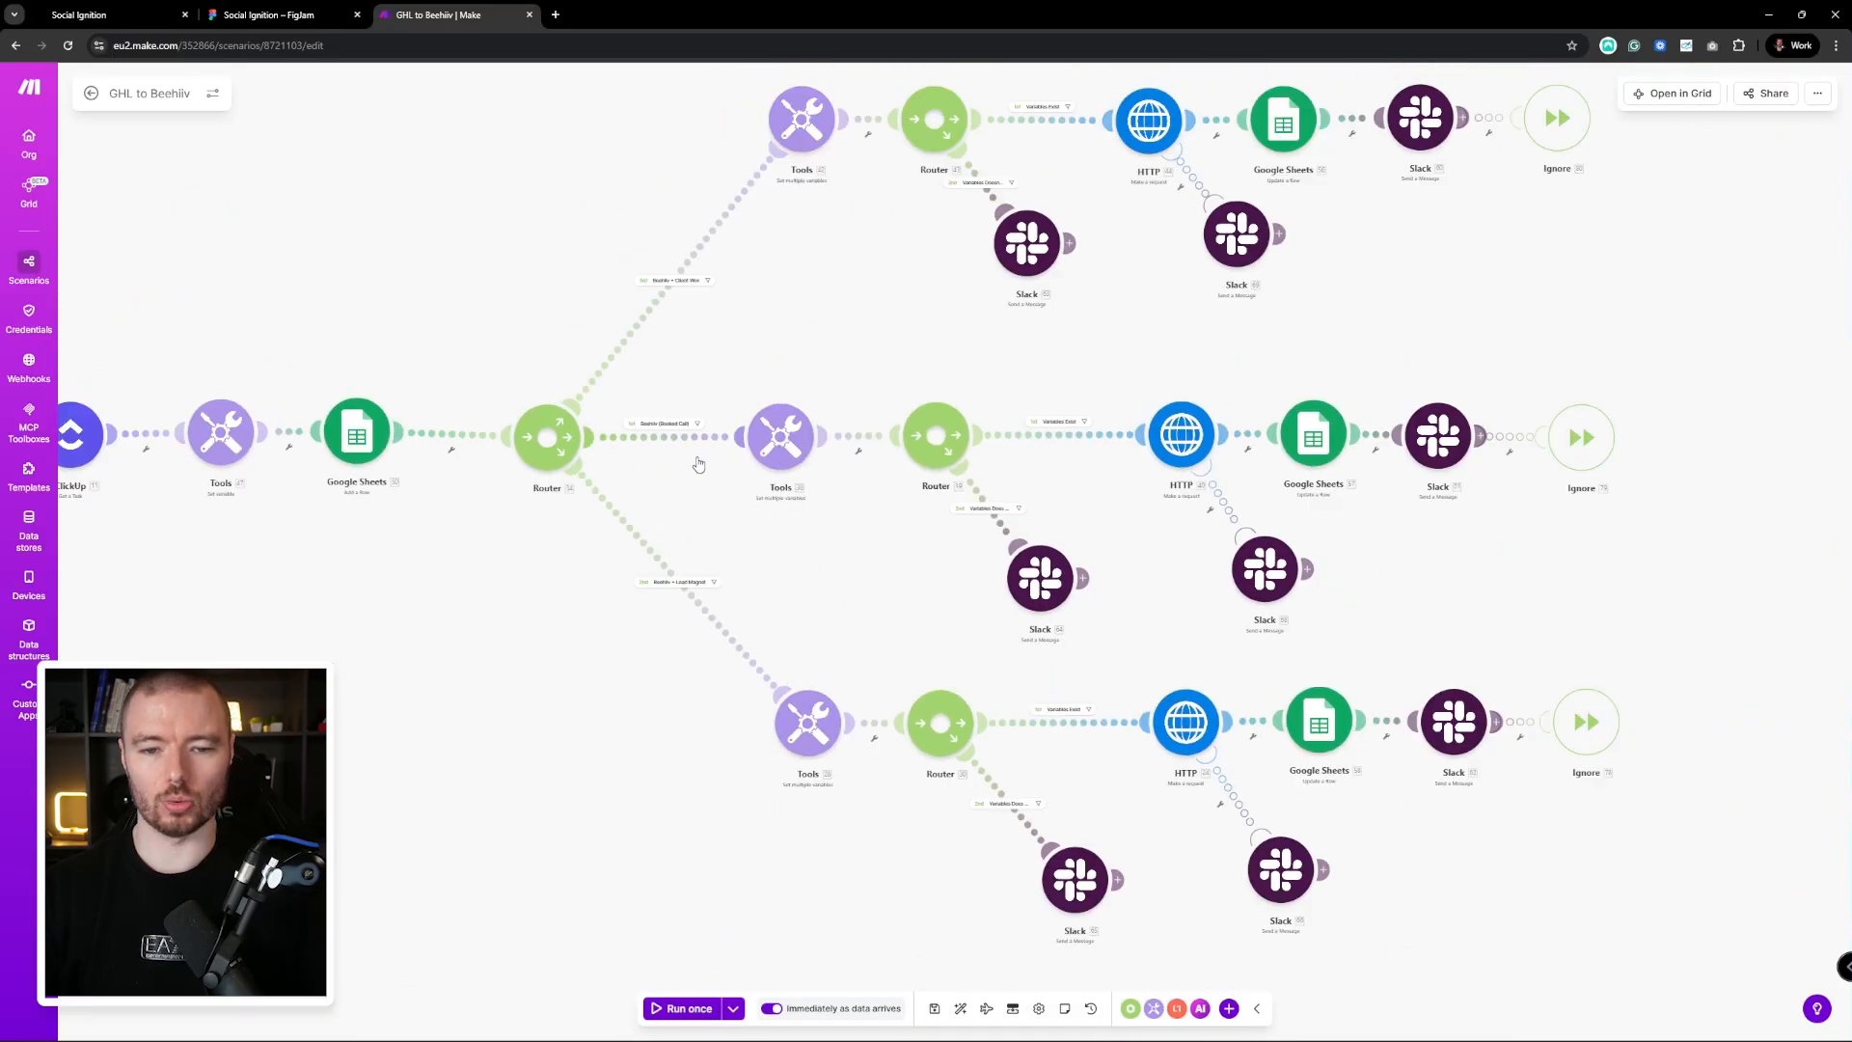
{"action": "scroll", "coordinate": [699, 464], "scroll_direction": "right", "scroll_amount": 3}
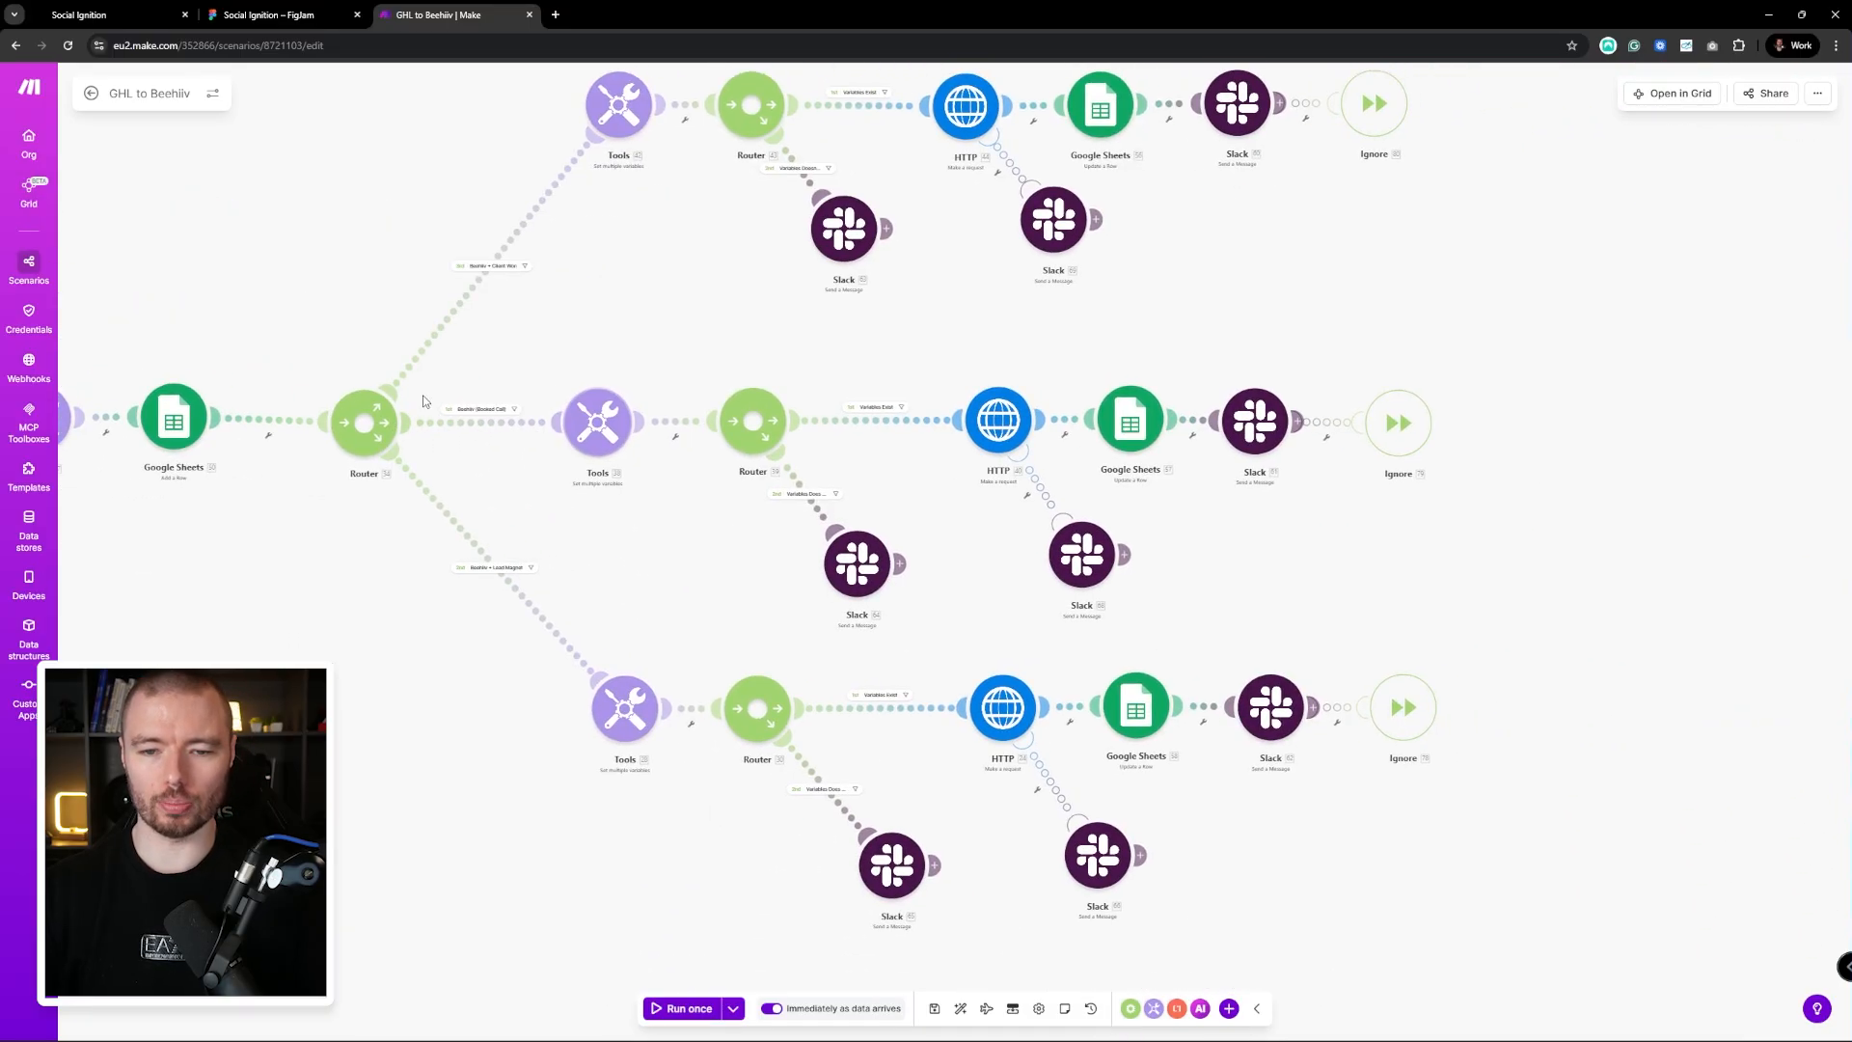
{"action": "left_click", "coordinate": [1000, 421]}
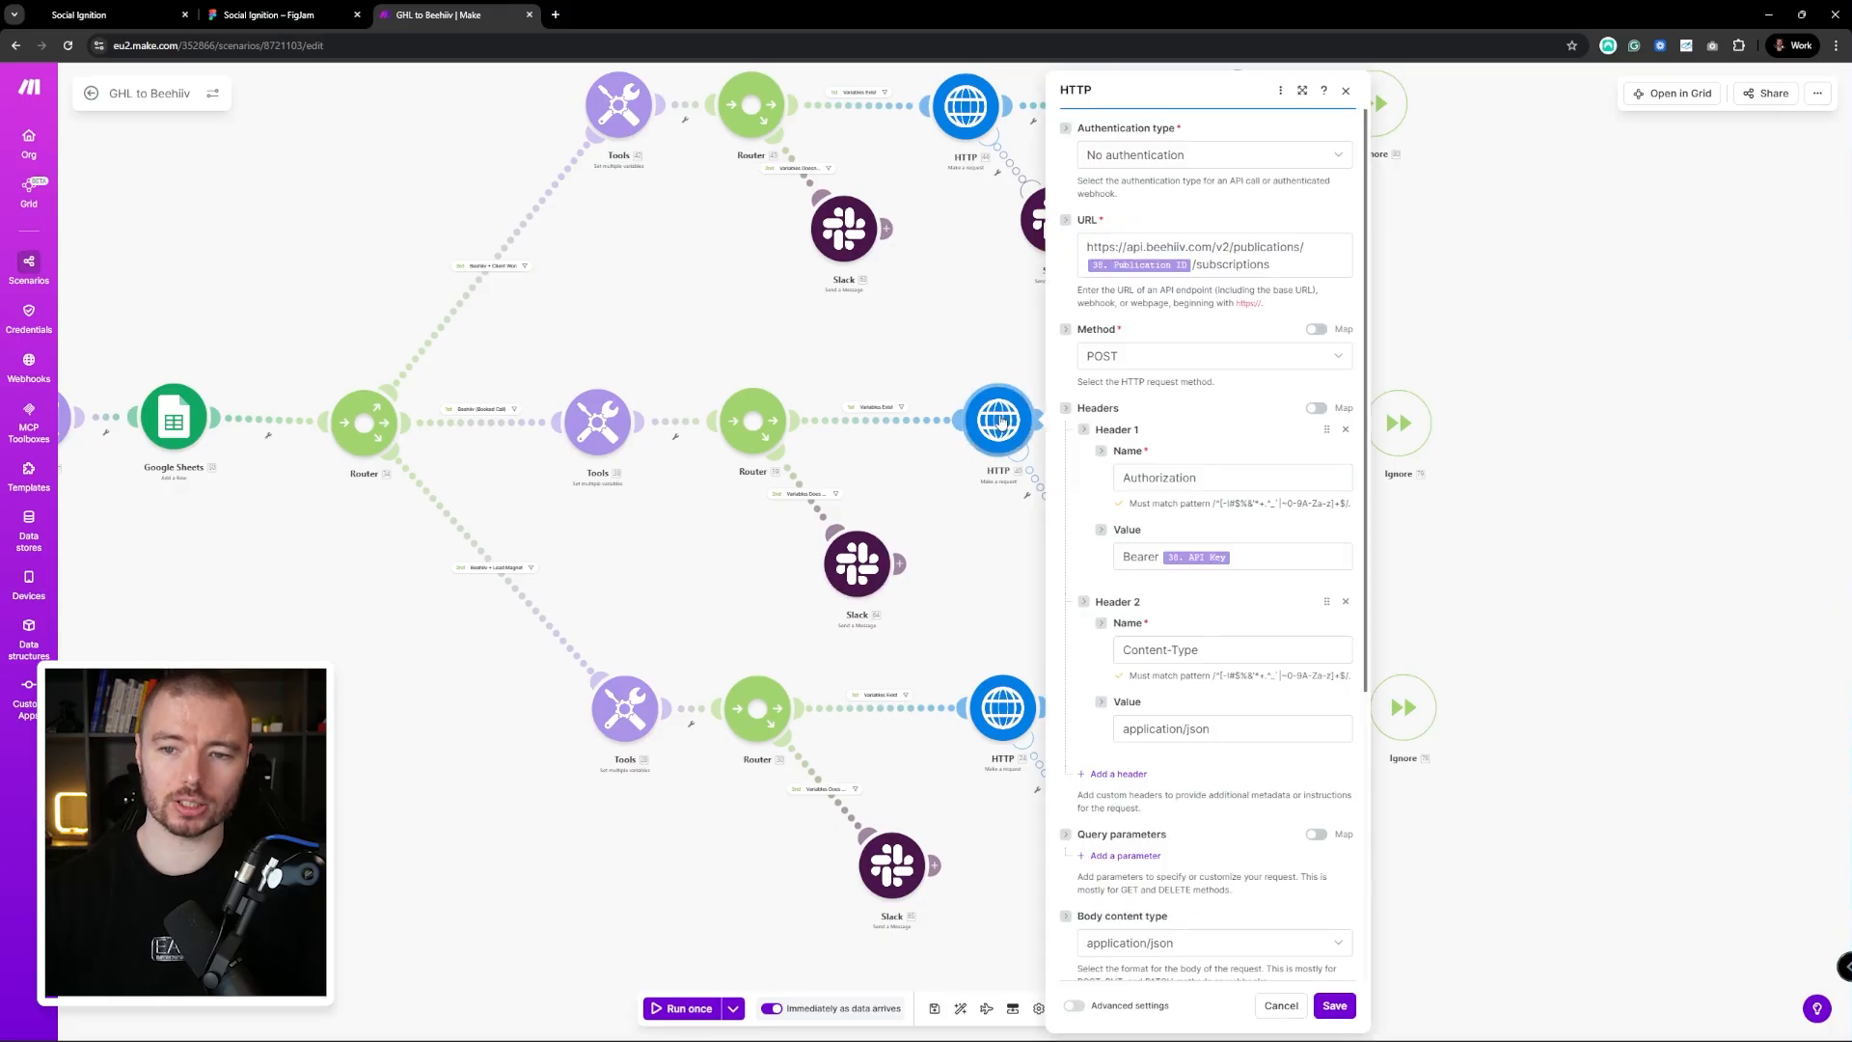
{"action": "left_click", "coordinate": [1512, 308]}
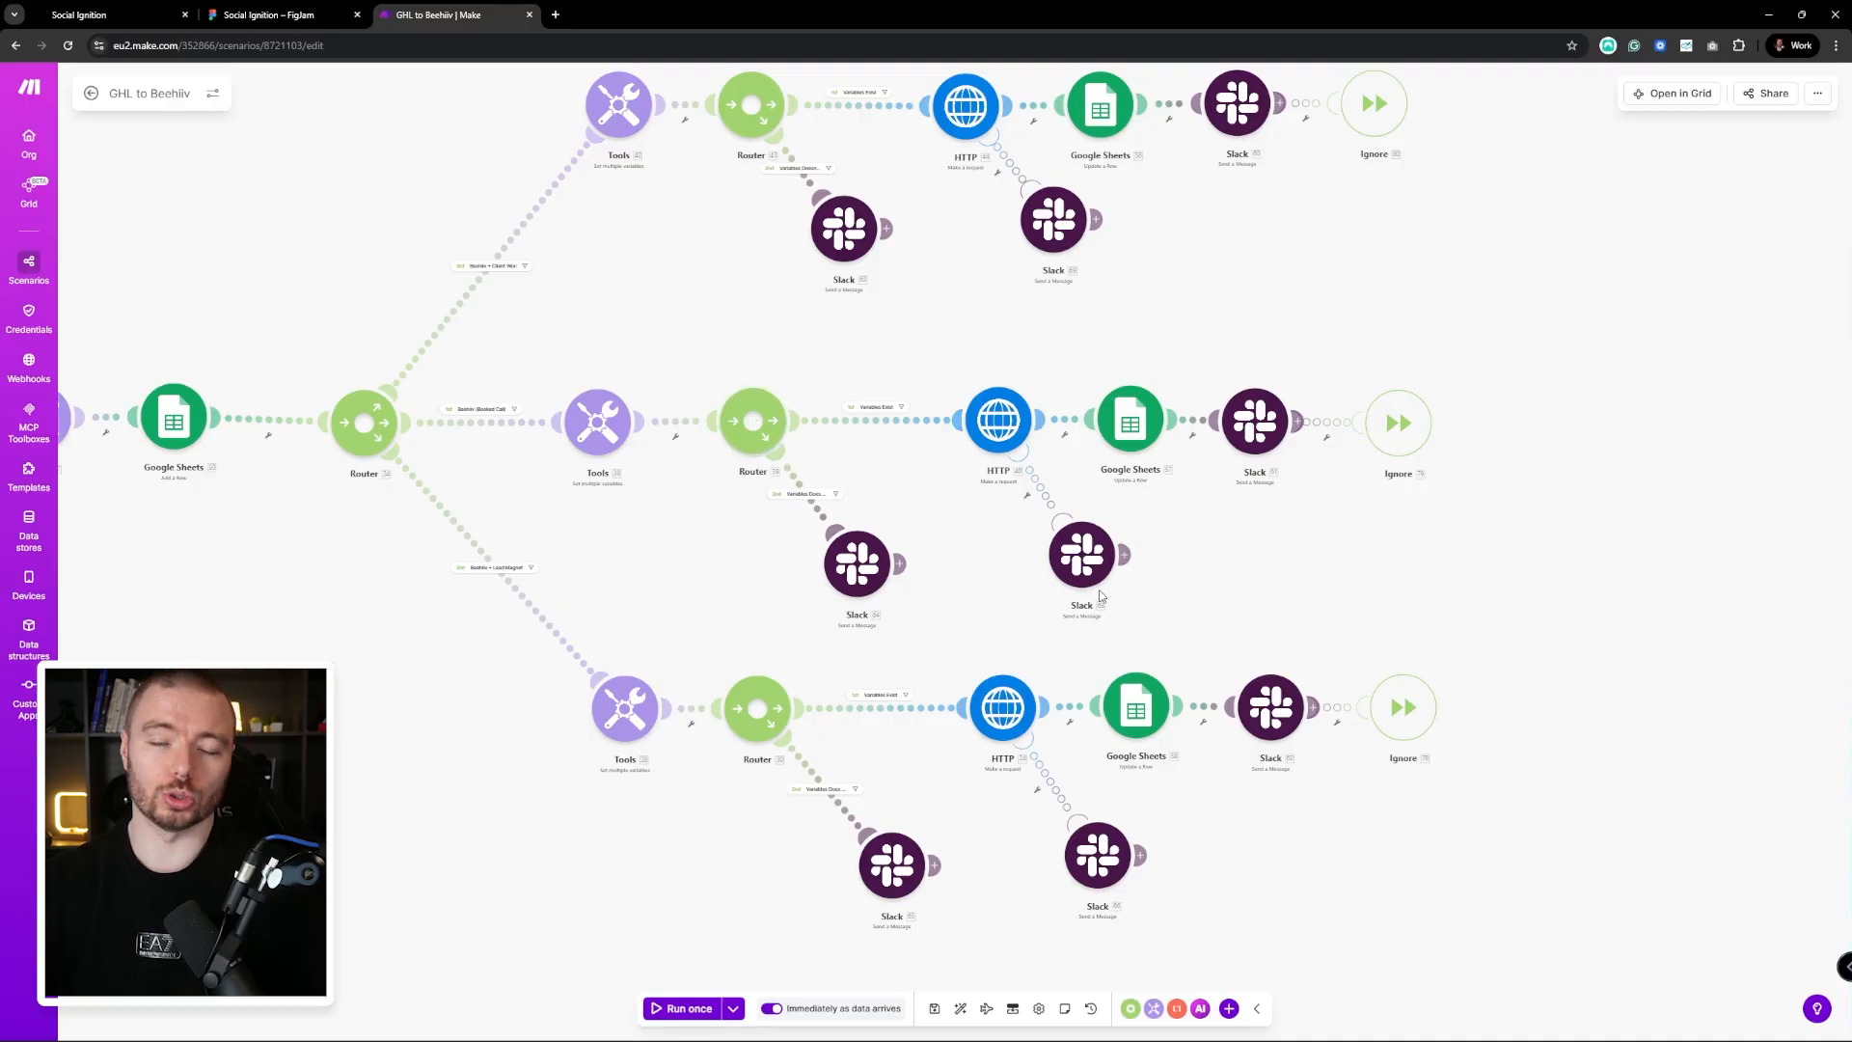
{"action": "scroll", "coordinate": [1301, 537], "scroll_direction": "down", "scroll_amount": 3}
{"action": "left_click_drag", "start_coordinate": [672, 581], "coordinate": [744, 617]}
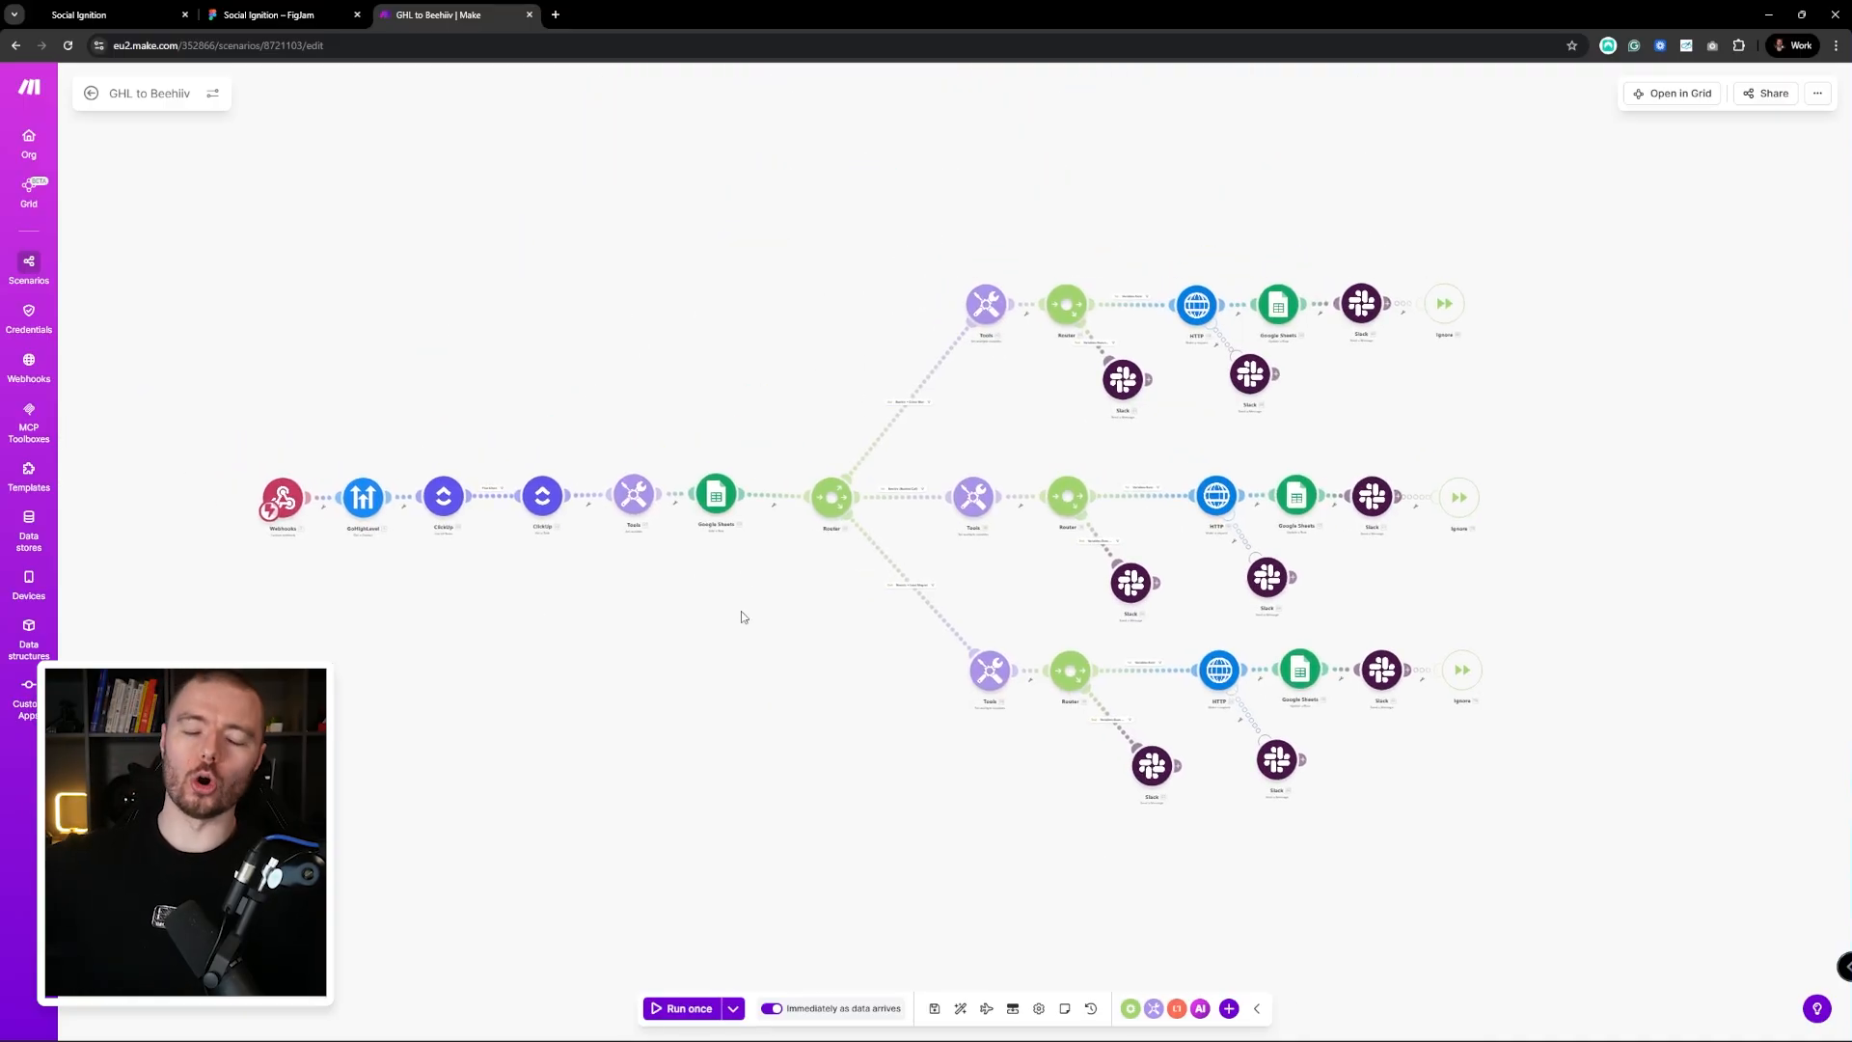
Switch the Booked Call Sequence workflow from Draft to Publish and save it
{"action": "left_click", "coordinate": [79, 15]}
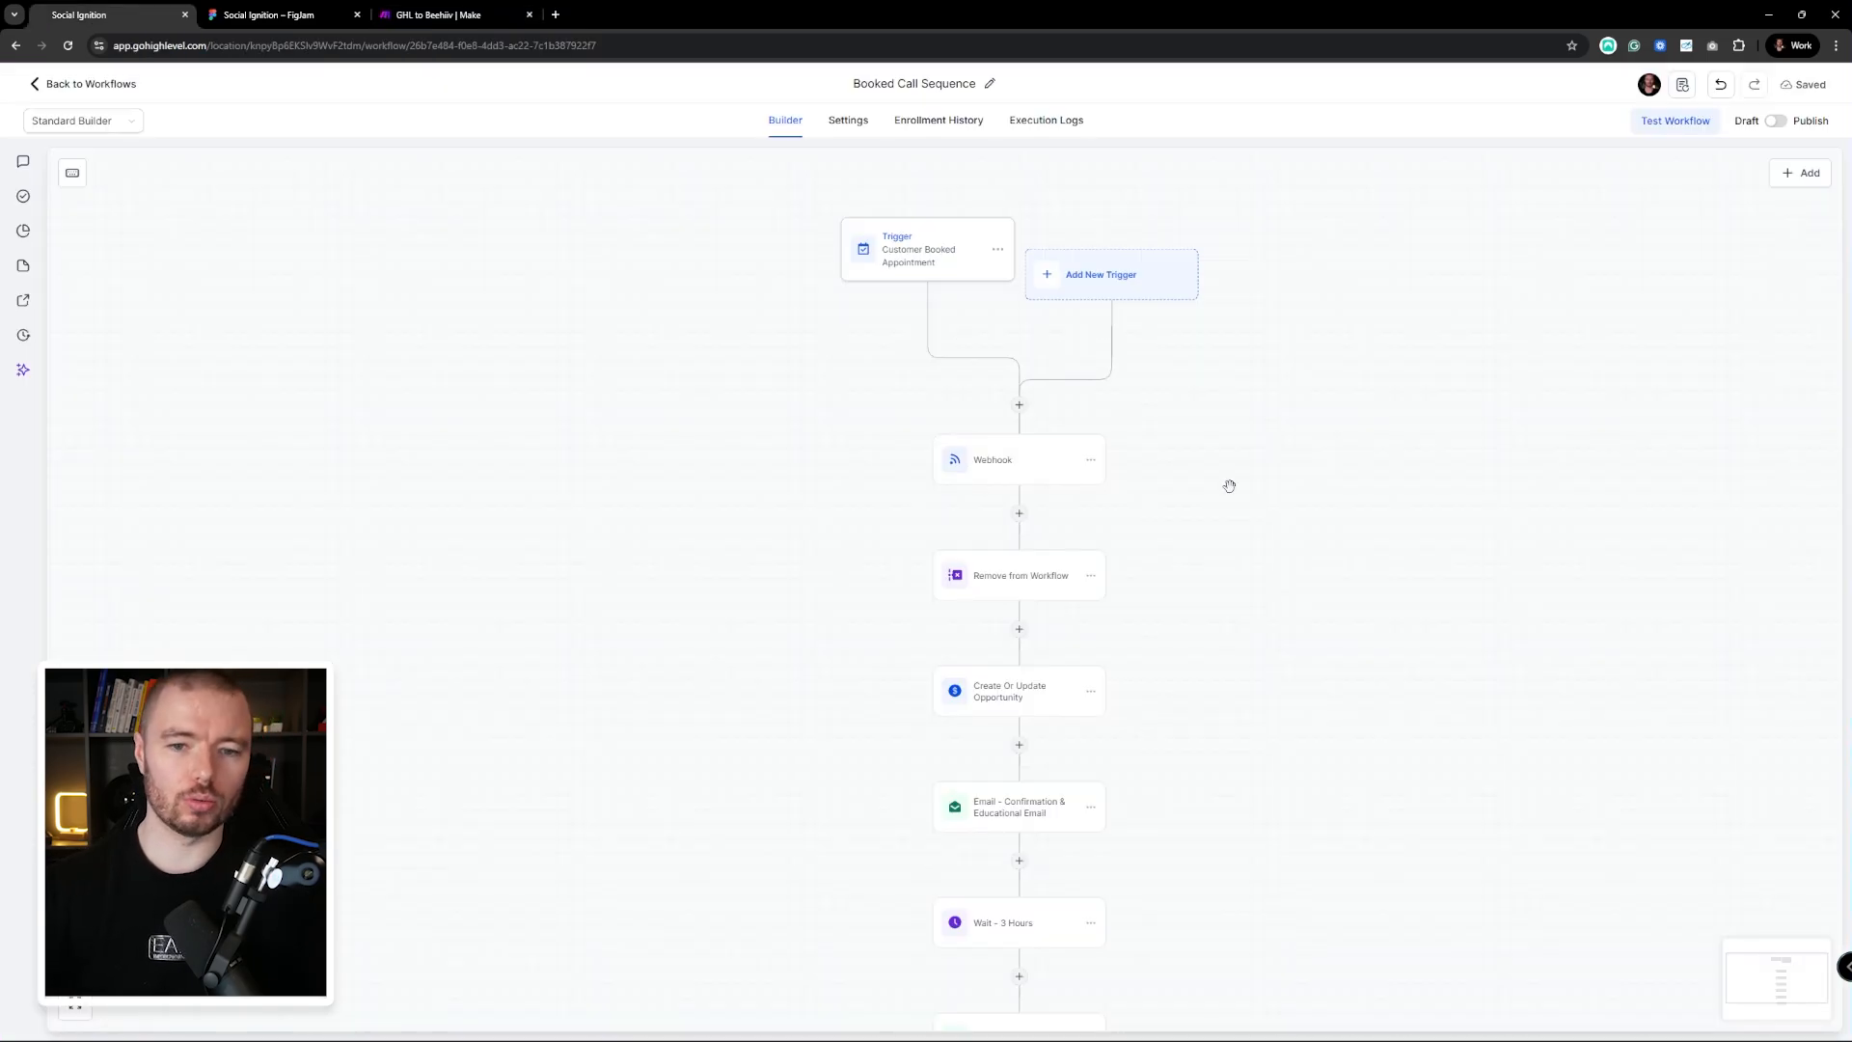
{"action": "scroll", "coordinate": [946, 285], "scroll_direction": "down", "scroll_amount": 2}
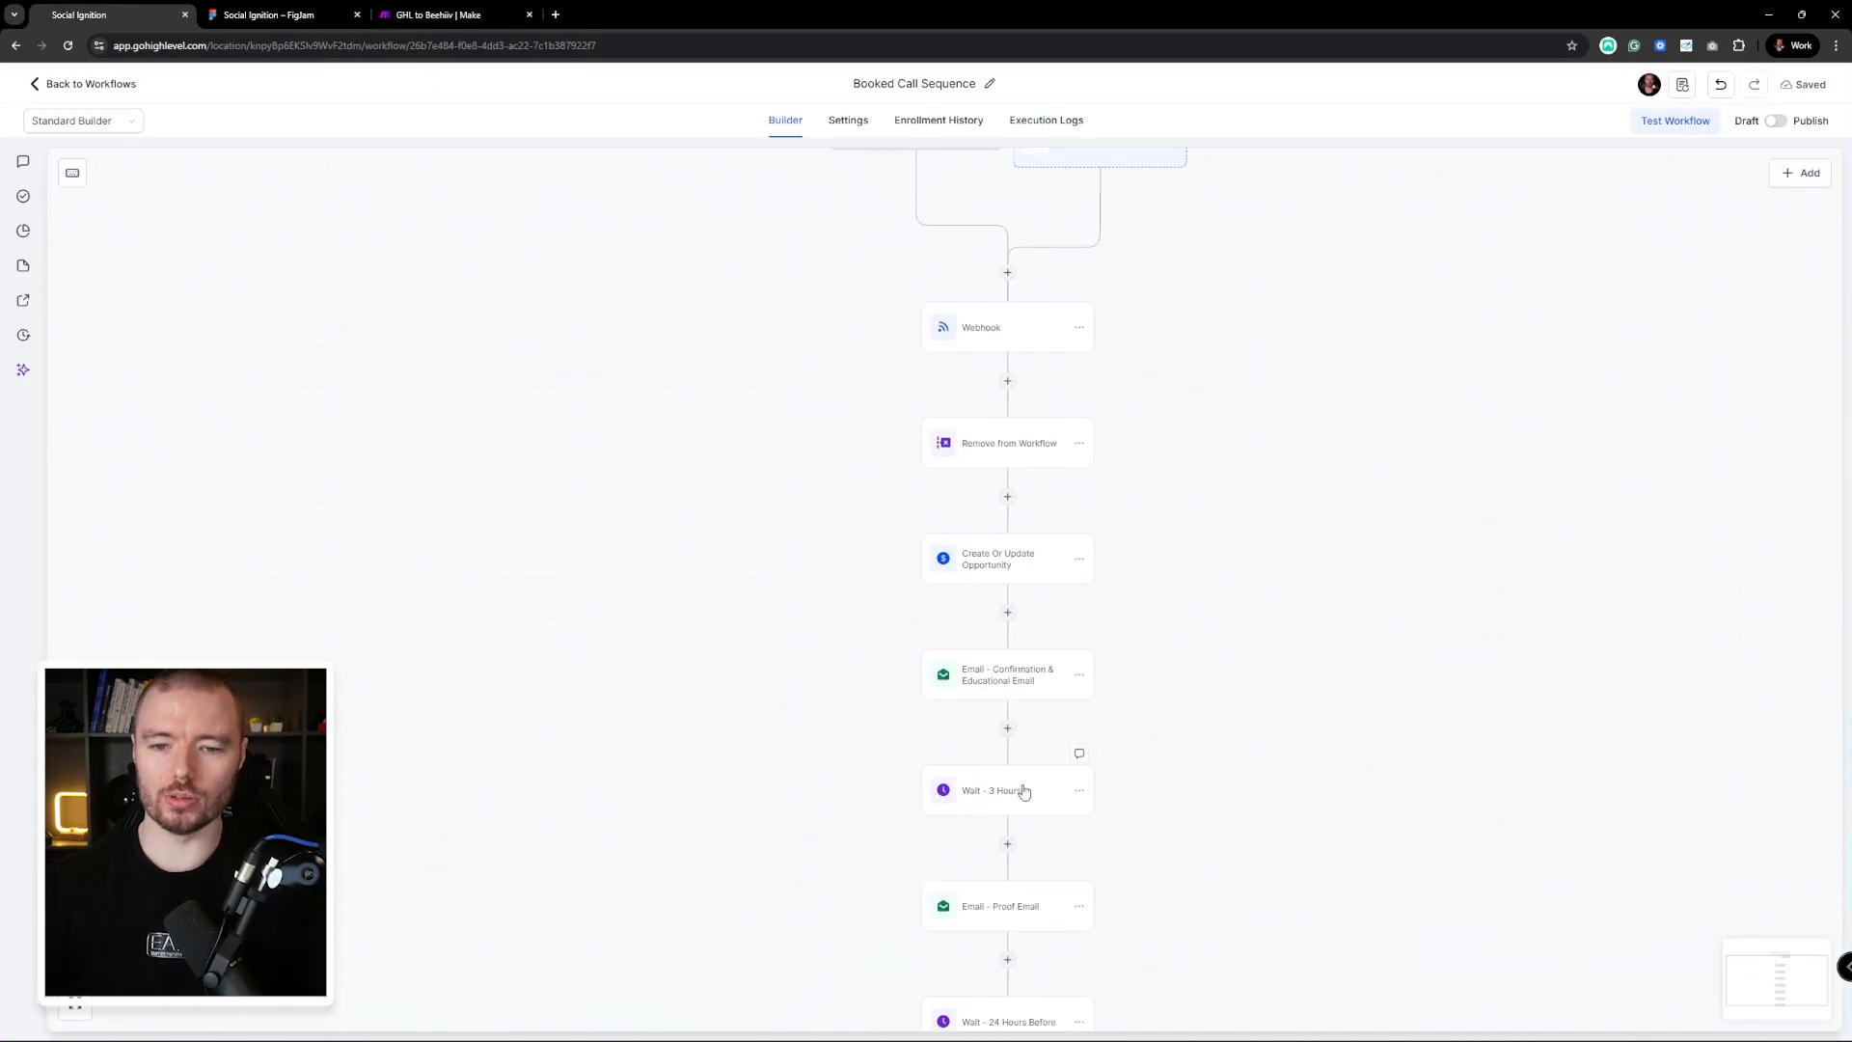
{"action": "scroll", "coordinate": [1042, 772], "scroll_direction": "down", "scroll_amount": 5}
{"action": "scroll", "coordinate": [1057, 867], "scroll_direction": "down", "scroll_amount": 5}
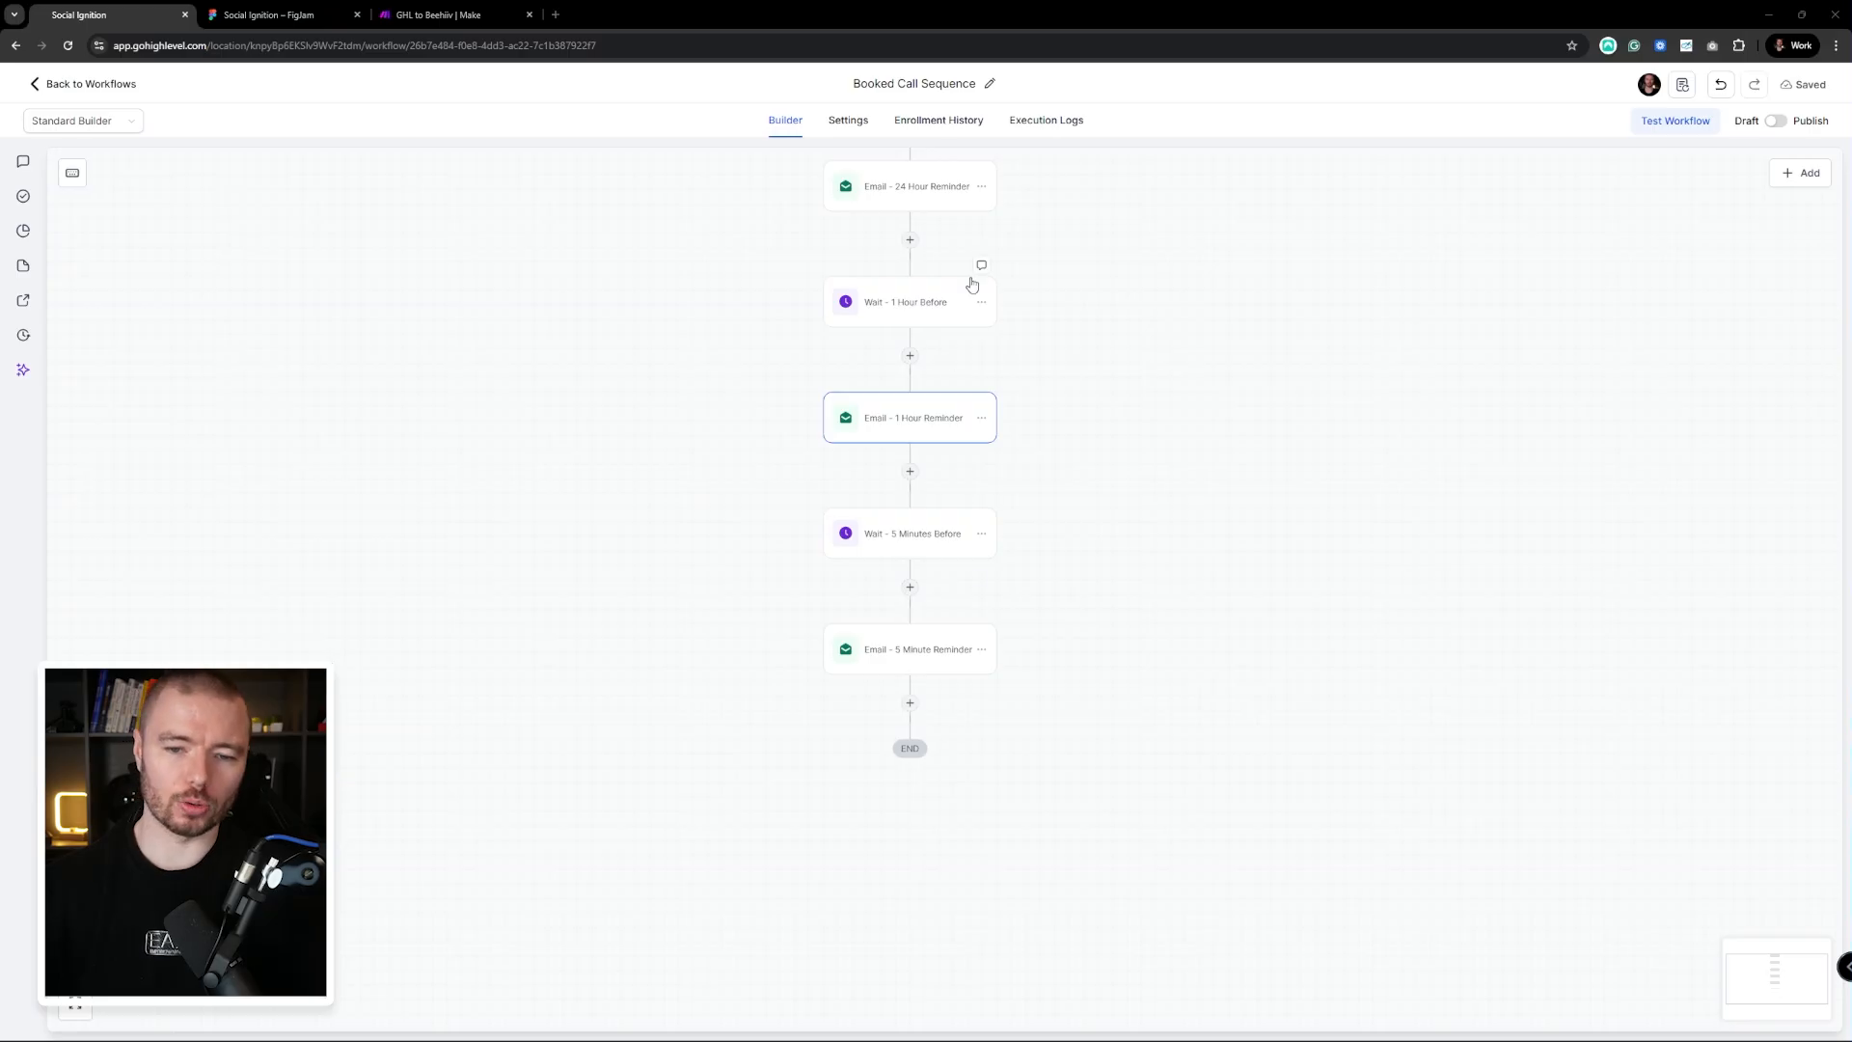
{"action": "left_click_drag", "start_coordinate": [1283, 382], "coordinate": [1224, 547]}
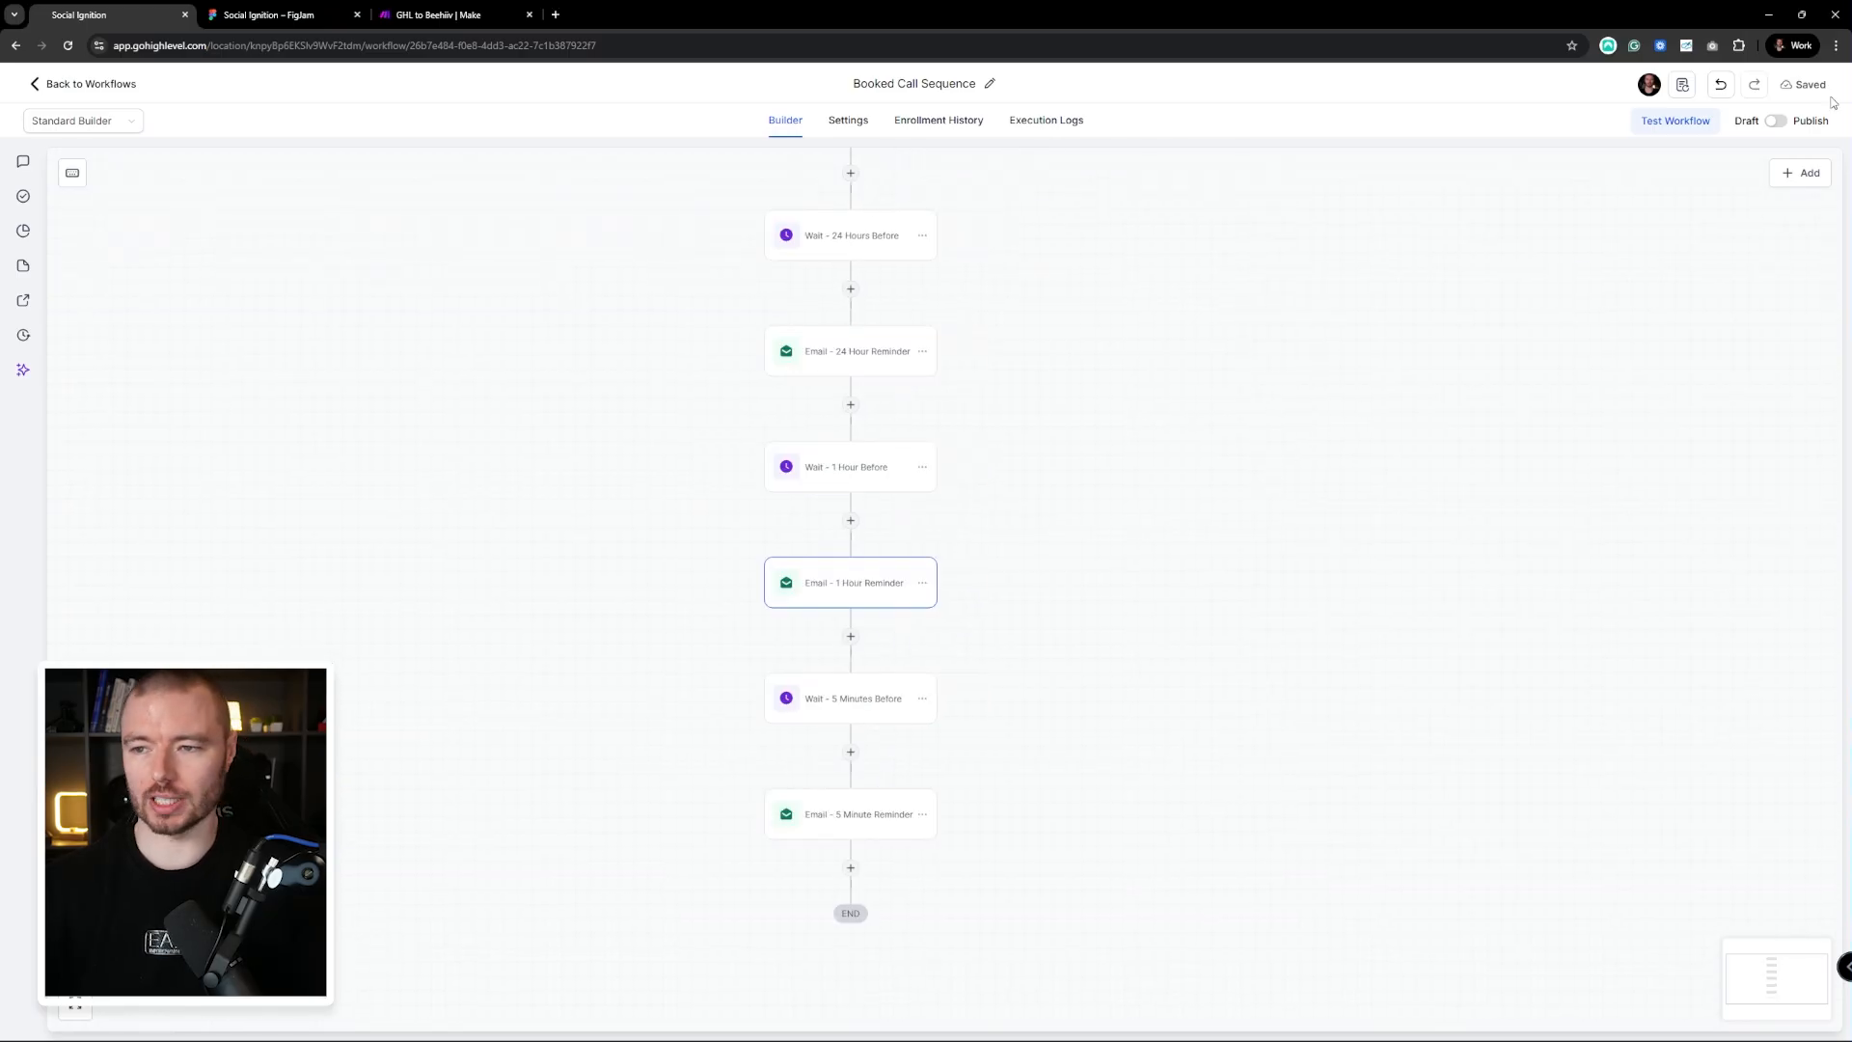
{"action": "left_click", "coordinate": [1775, 121]}
{"action": "left_click", "coordinate": [1813, 85]}
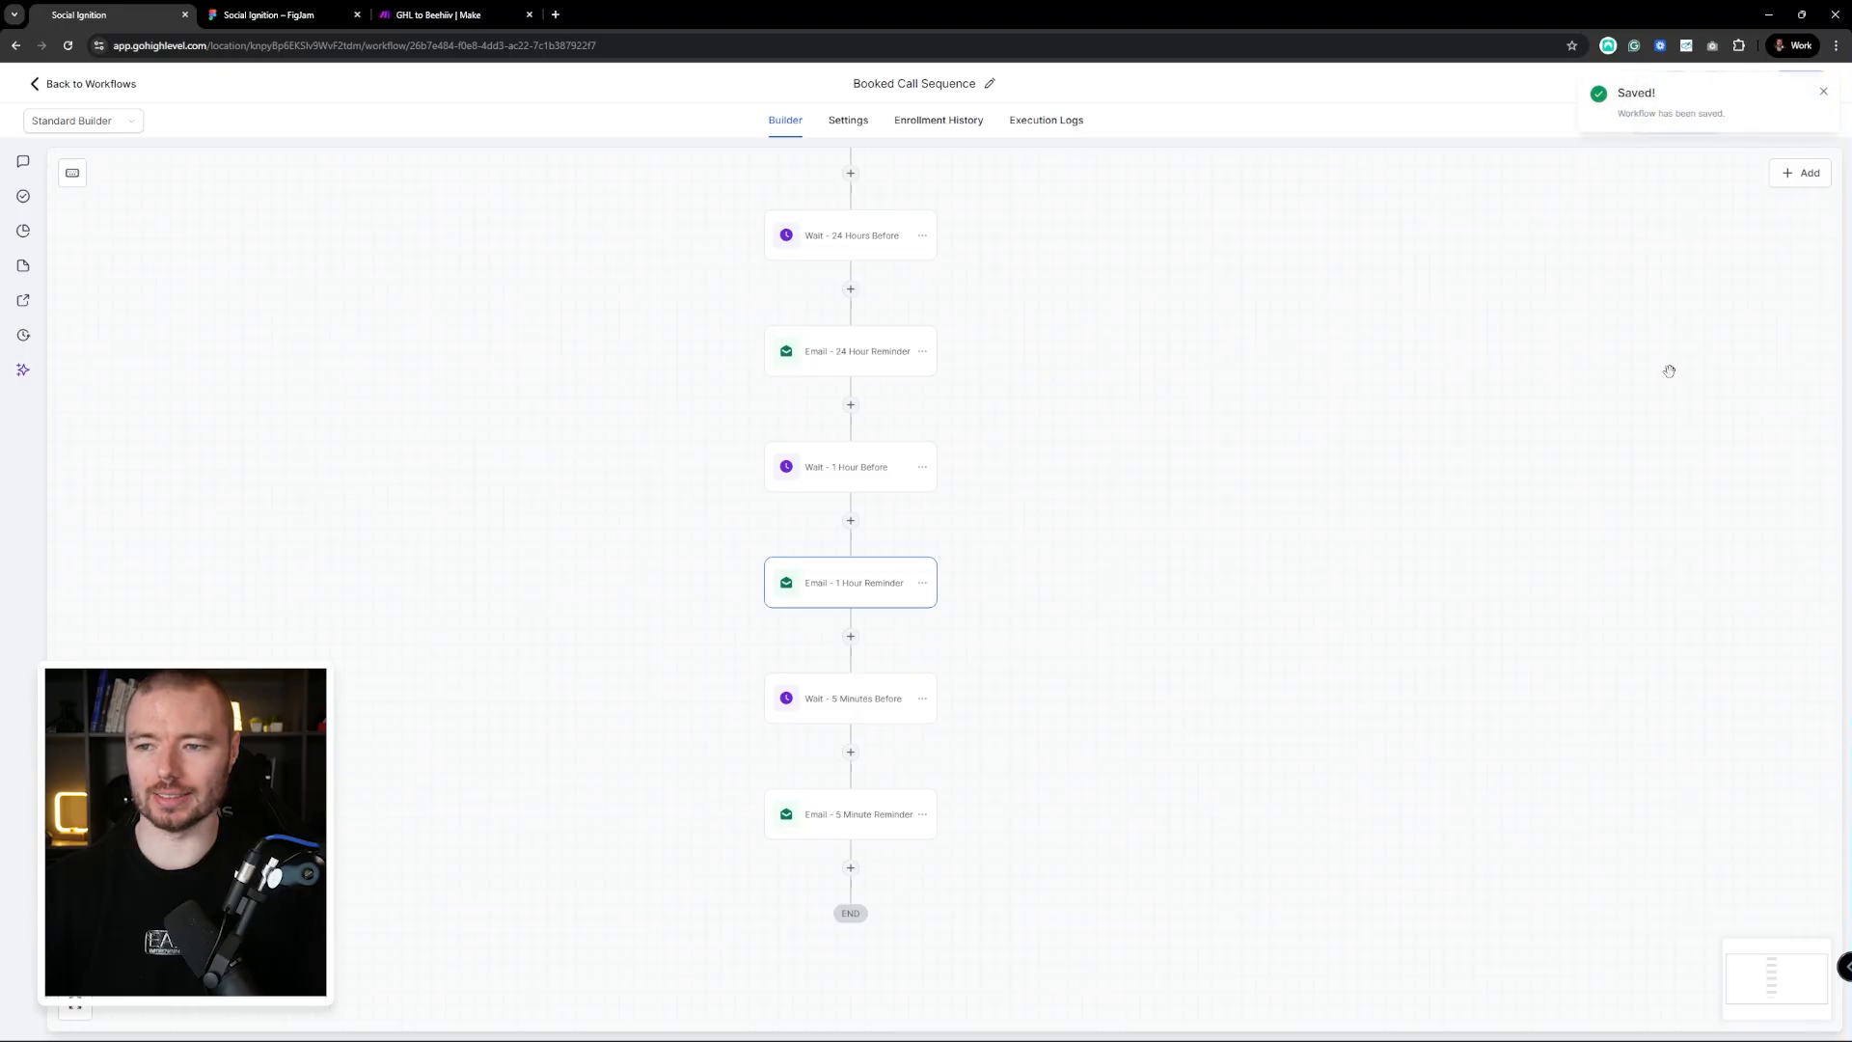
{"action": "left_click", "coordinate": [1823, 91]}
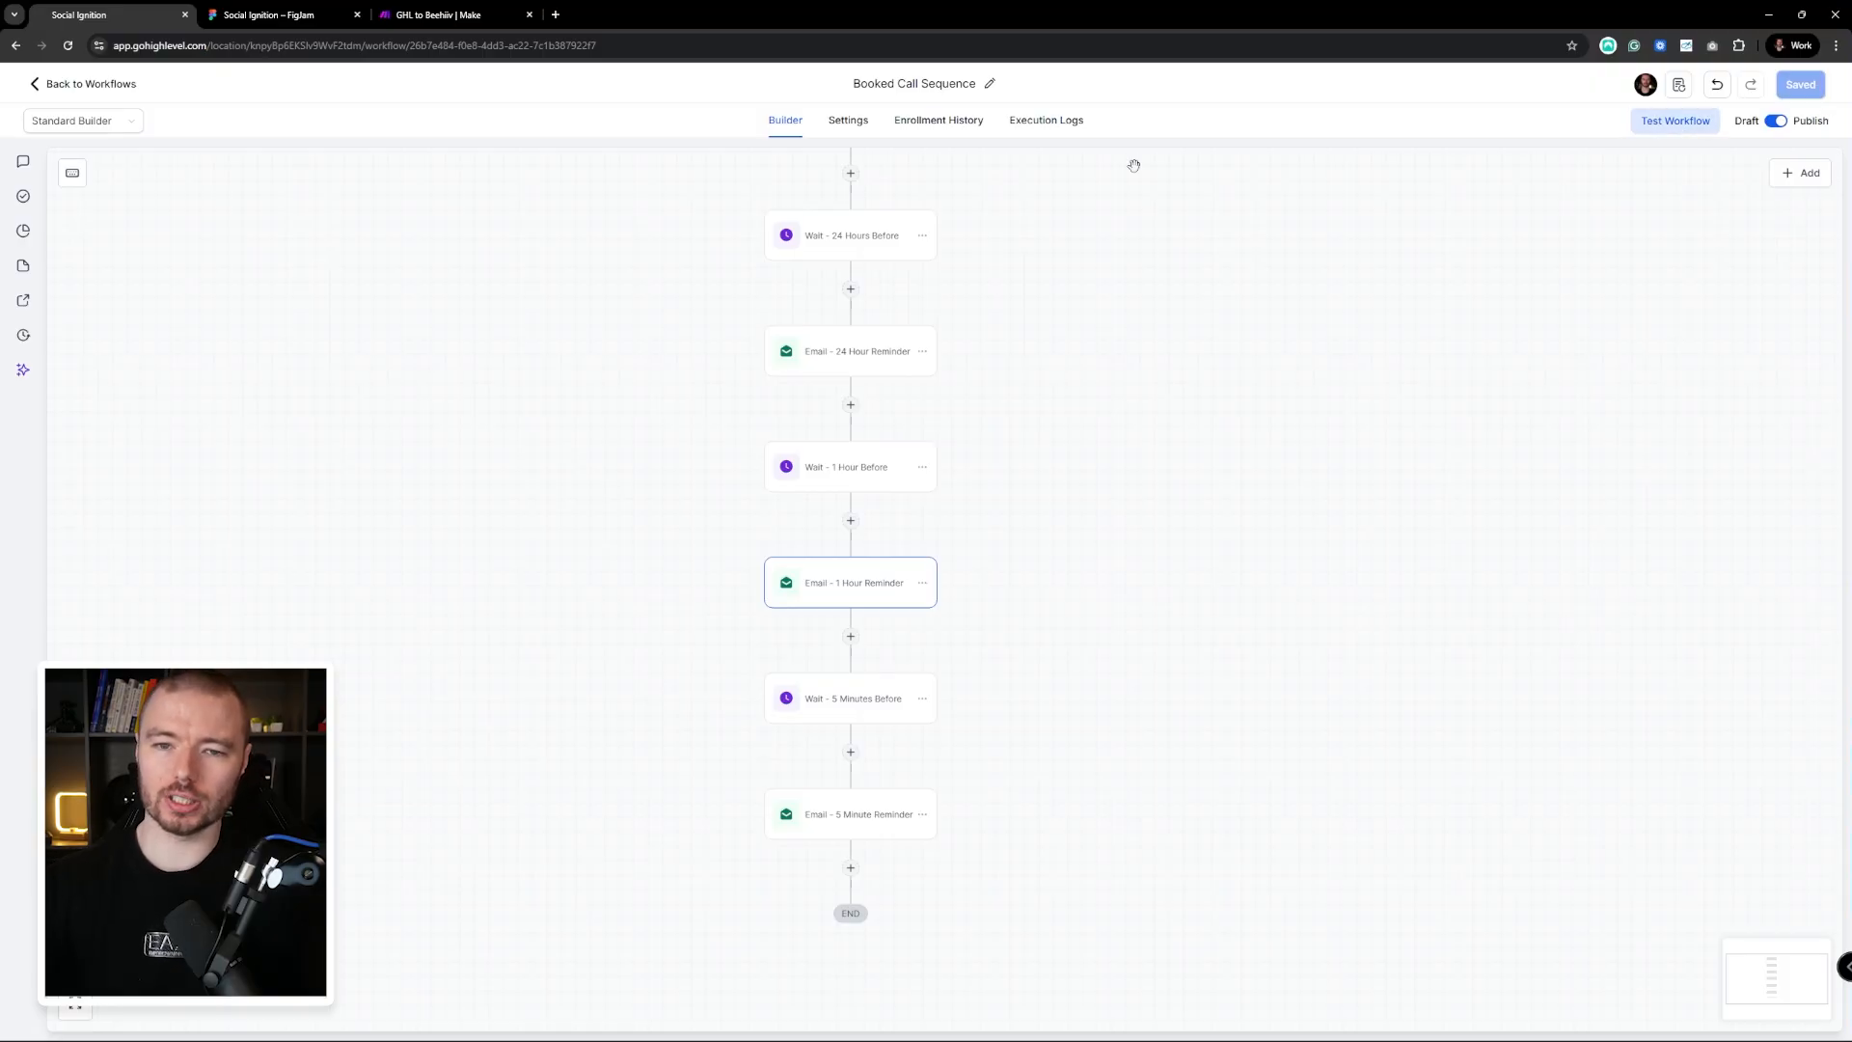
Bring the No Show Email Sequence workflow into the window
{"action": "scroll", "coordinate": [1068, 331], "scroll_direction": "down", "scroll_amount": 3}
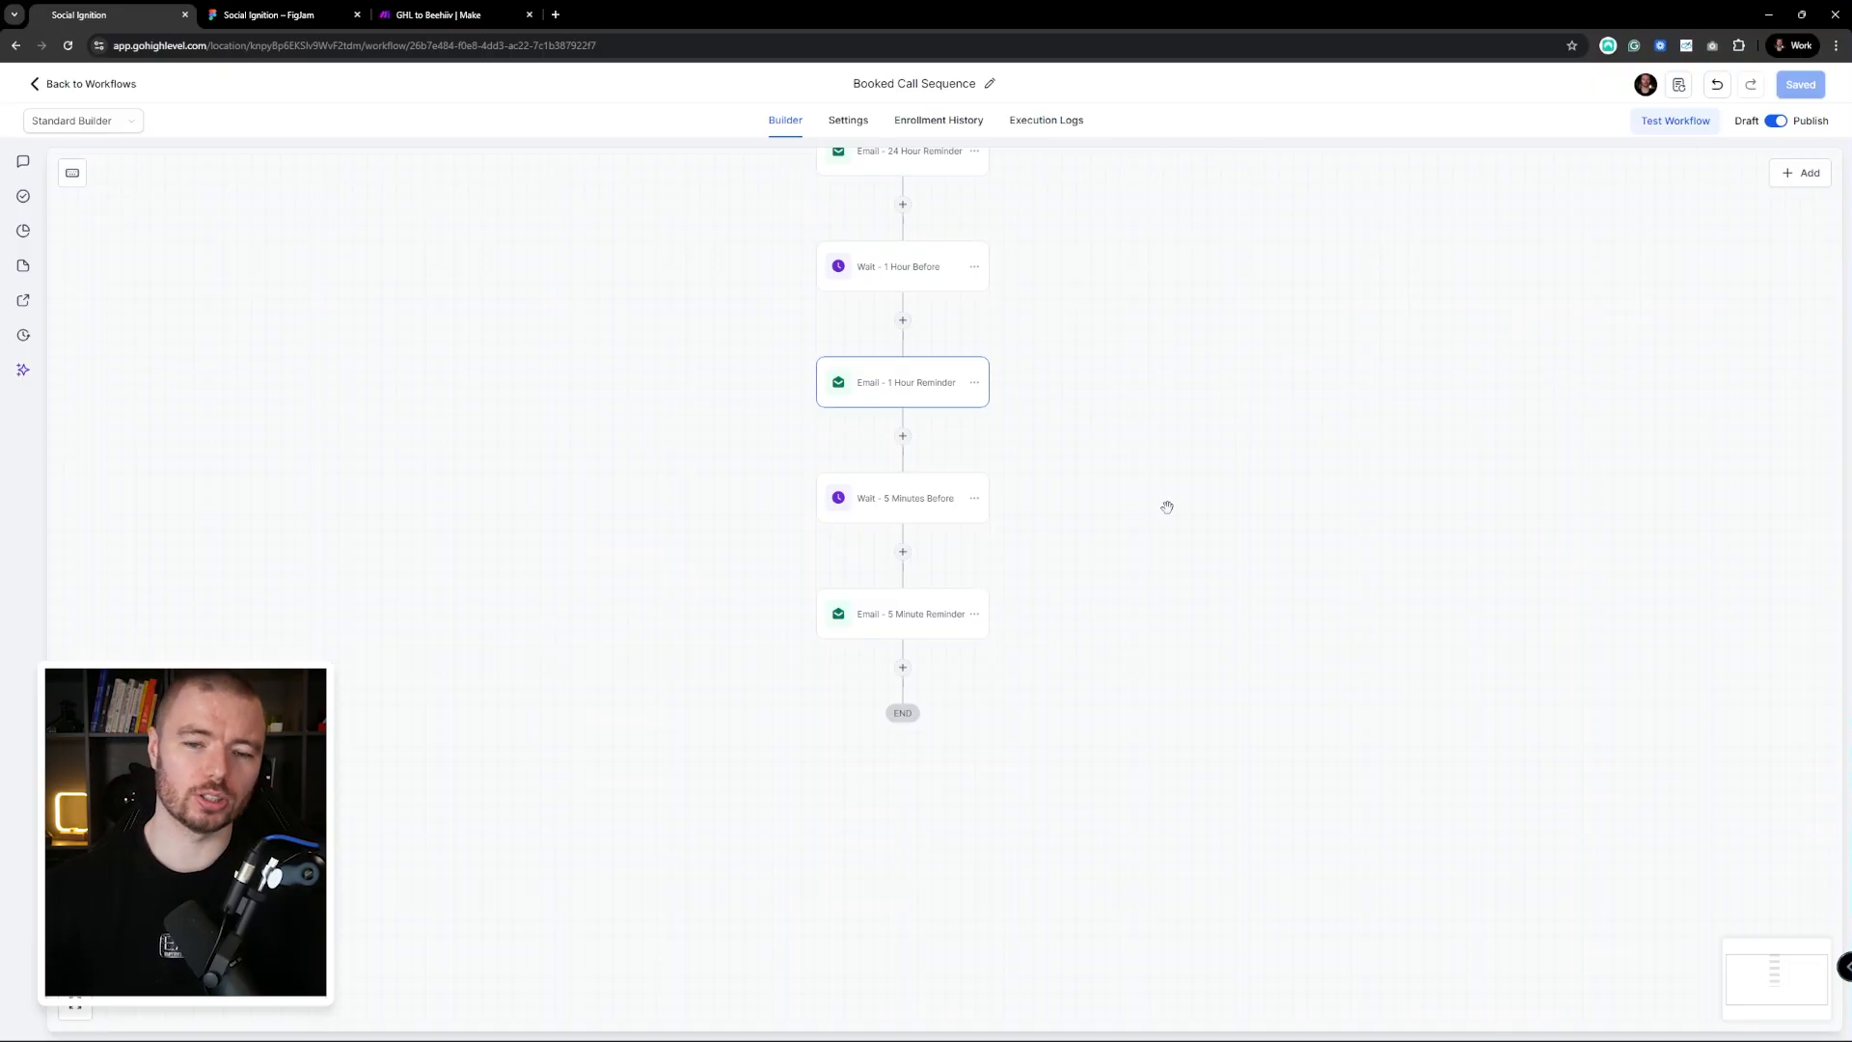
{"action": "scroll", "coordinate": [1166, 504], "scroll_direction": "up", "scroll_amount": 5}
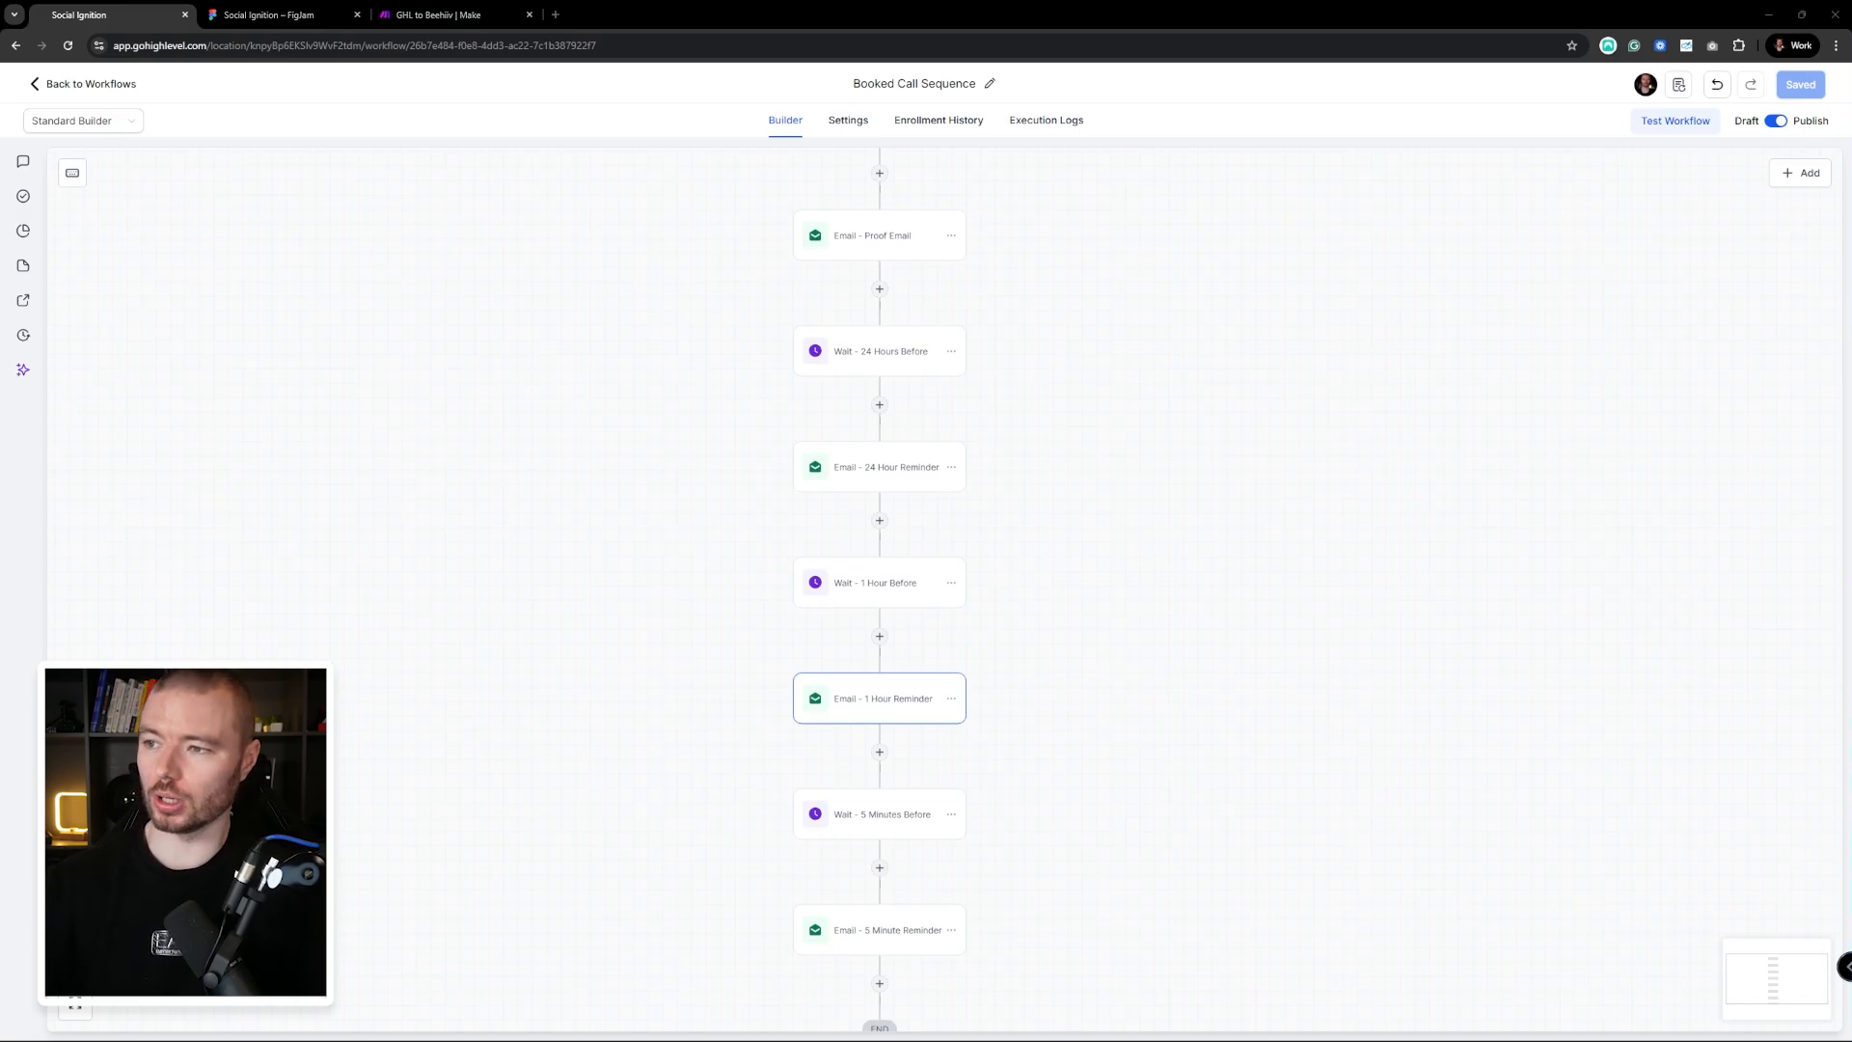
{"action": "left_click_drag", "start_coordinate": [1851, 17], "coordinate": [1282, 14]}
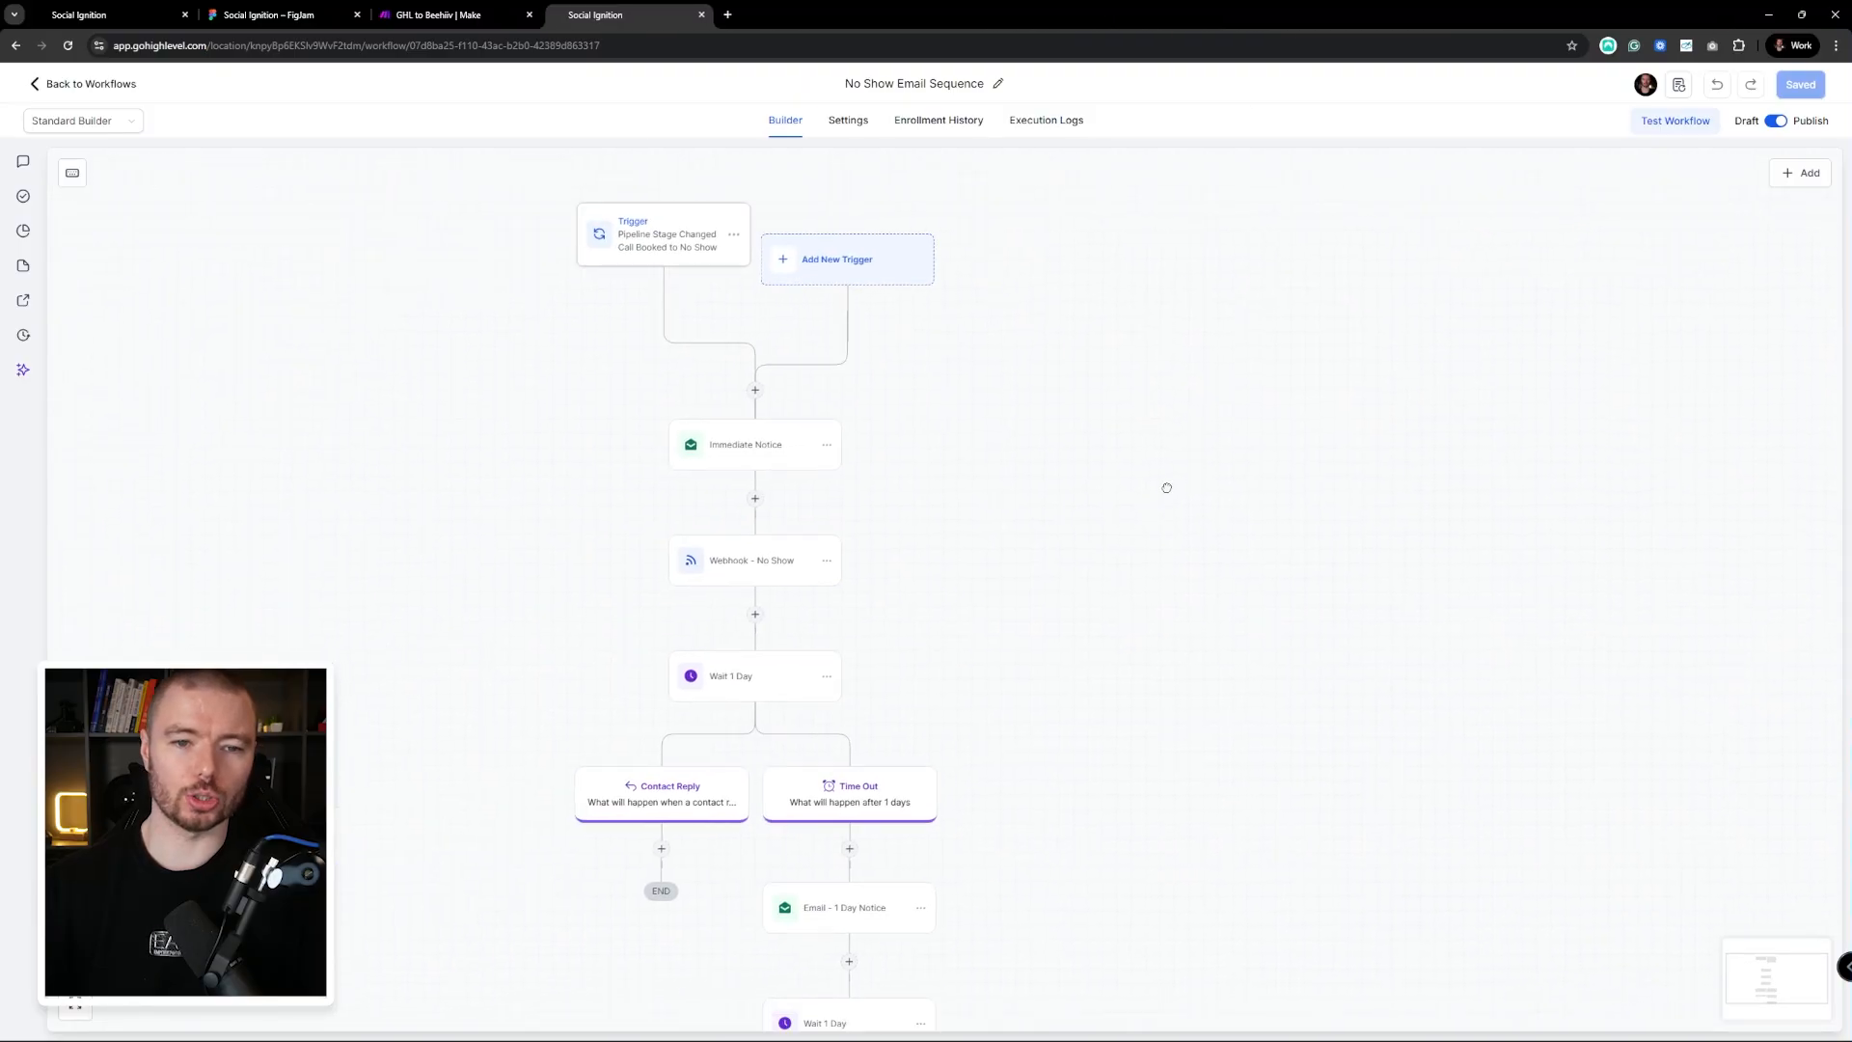
{"action": "left_click_drag", "start_coordinate": [1132, 476], "coordinate": [1327, 583]}
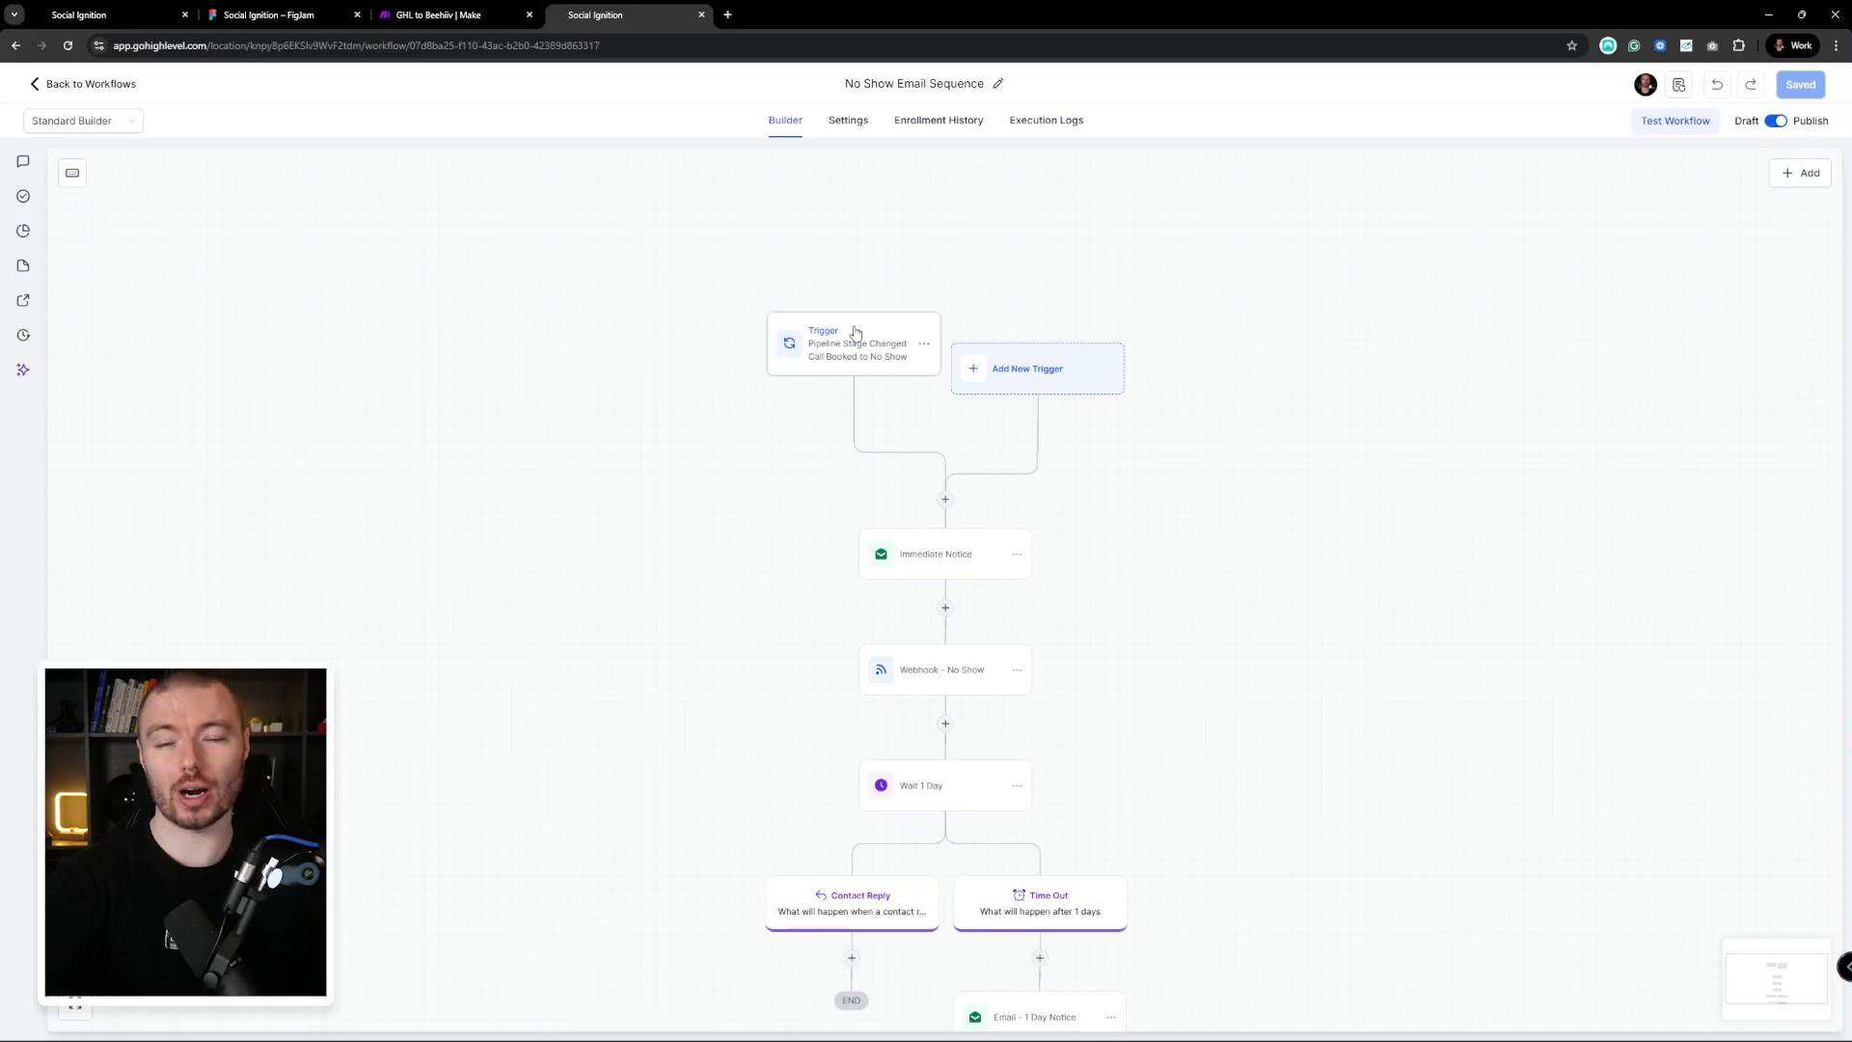
{"action": "left_click_drag", "start_coordinate": [1322, 496], "coordinate": [1492, 498]}
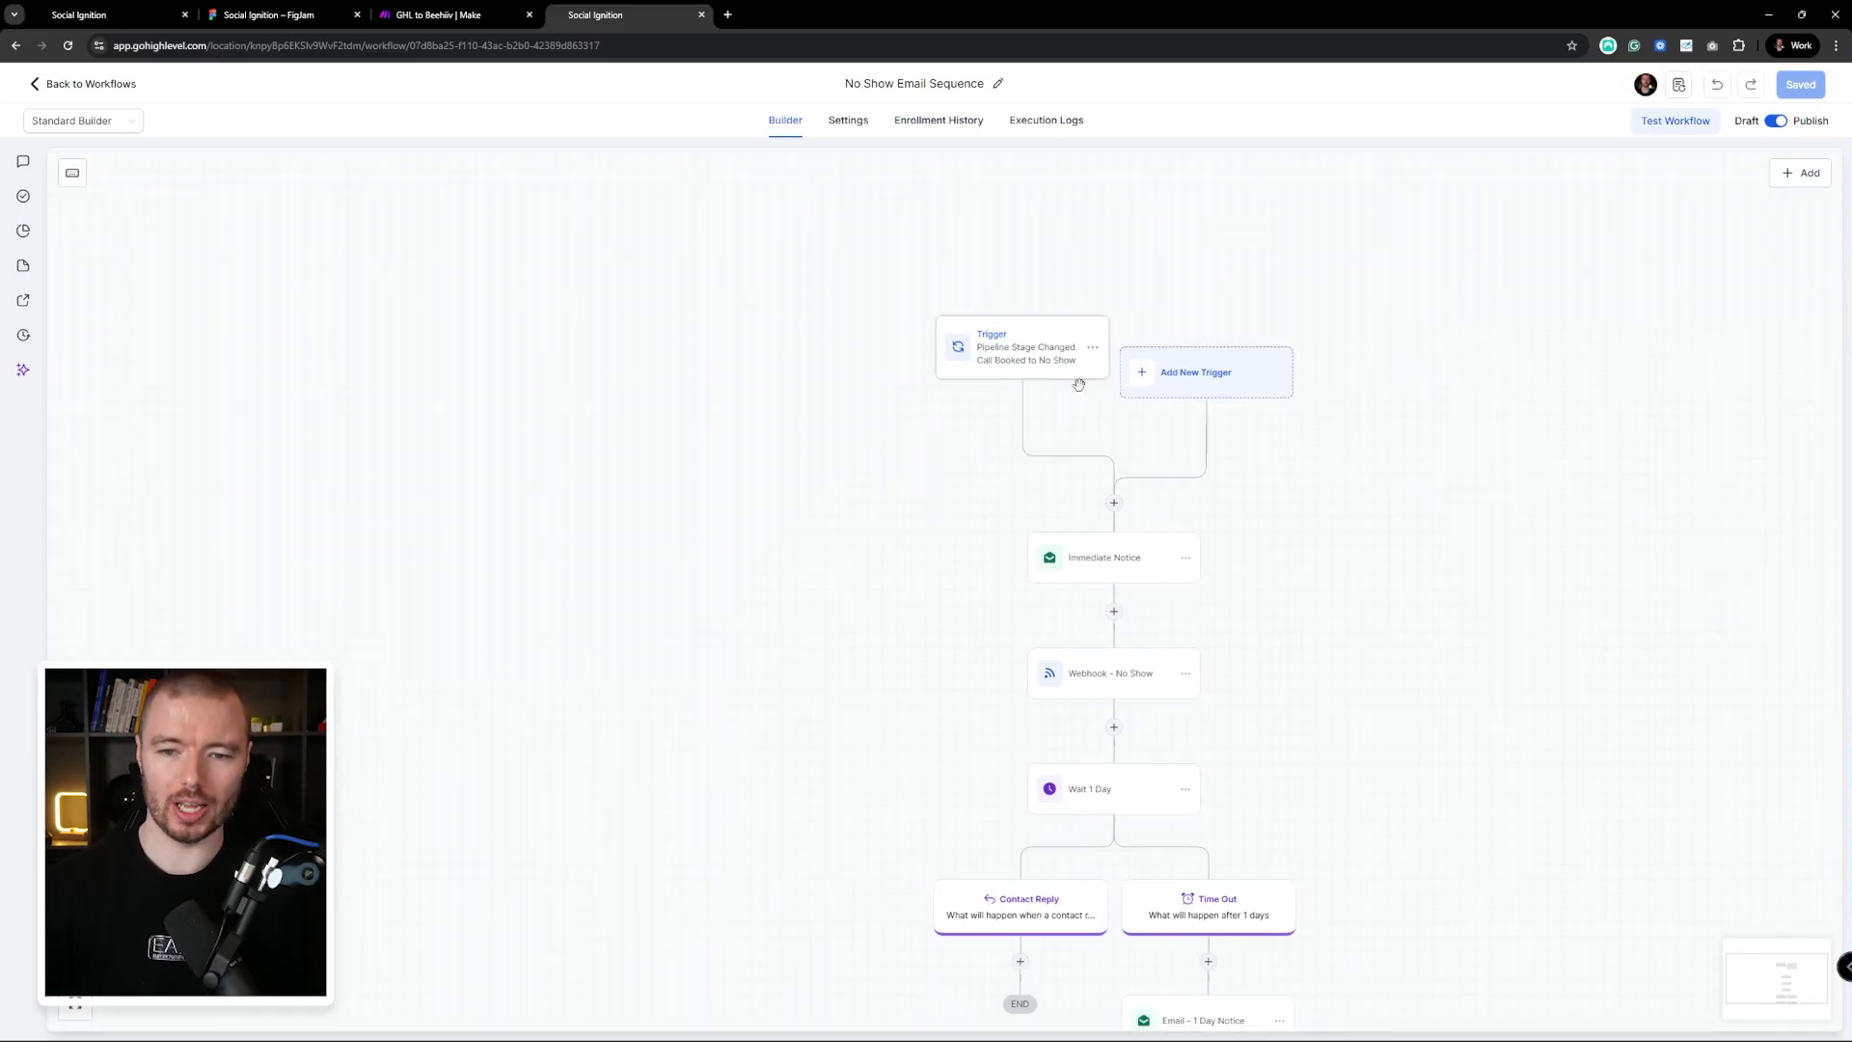
{"action": "left_click_drag", "start_coordinate": [1078, 384], "coordinate": [848, 219]}
{"action": "left_click_drag", "start_coordinate": [1030, 407], "coordinate": [1024, 328]}
{"action": "scroll", "coordinate": [1024, 327], "scroll_direction": "up", "scroll_amount": 1}
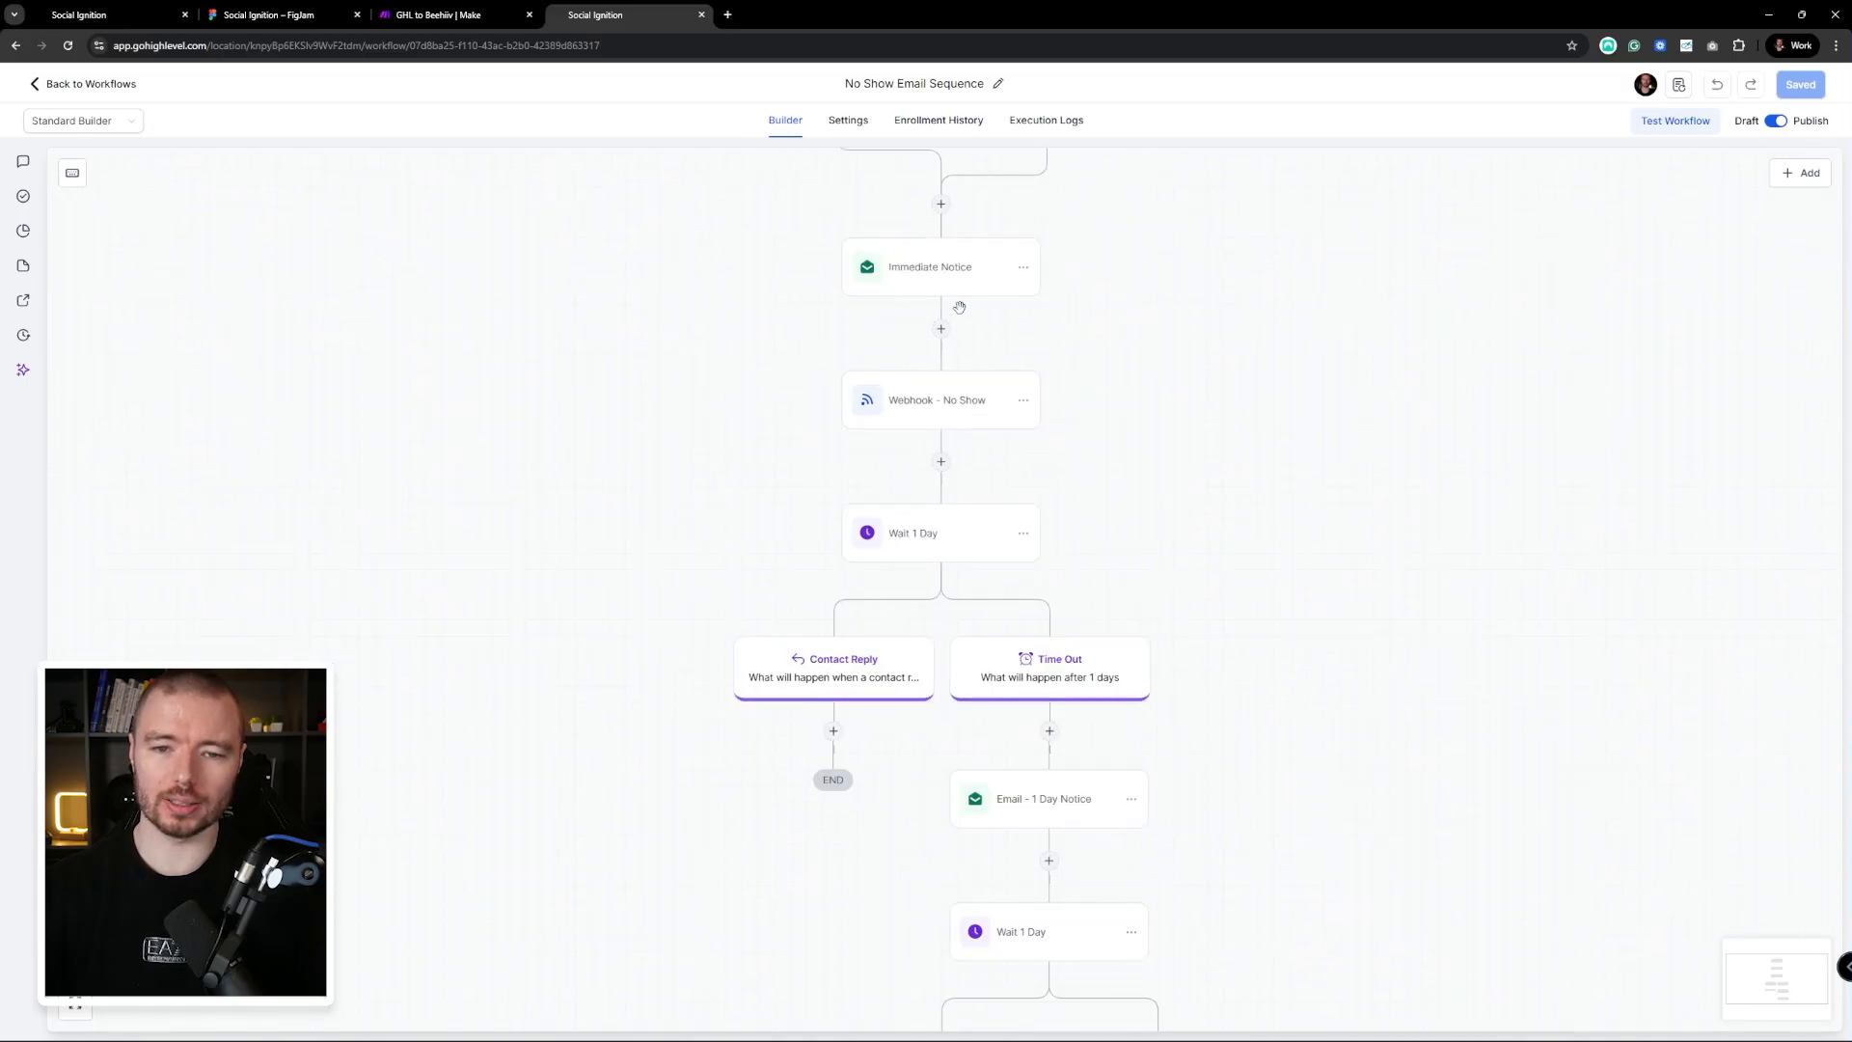
Put the booking link in the Immediate Notice email on its own line and save the step
{"action": "left_click", "coordinate": [950, 267]}
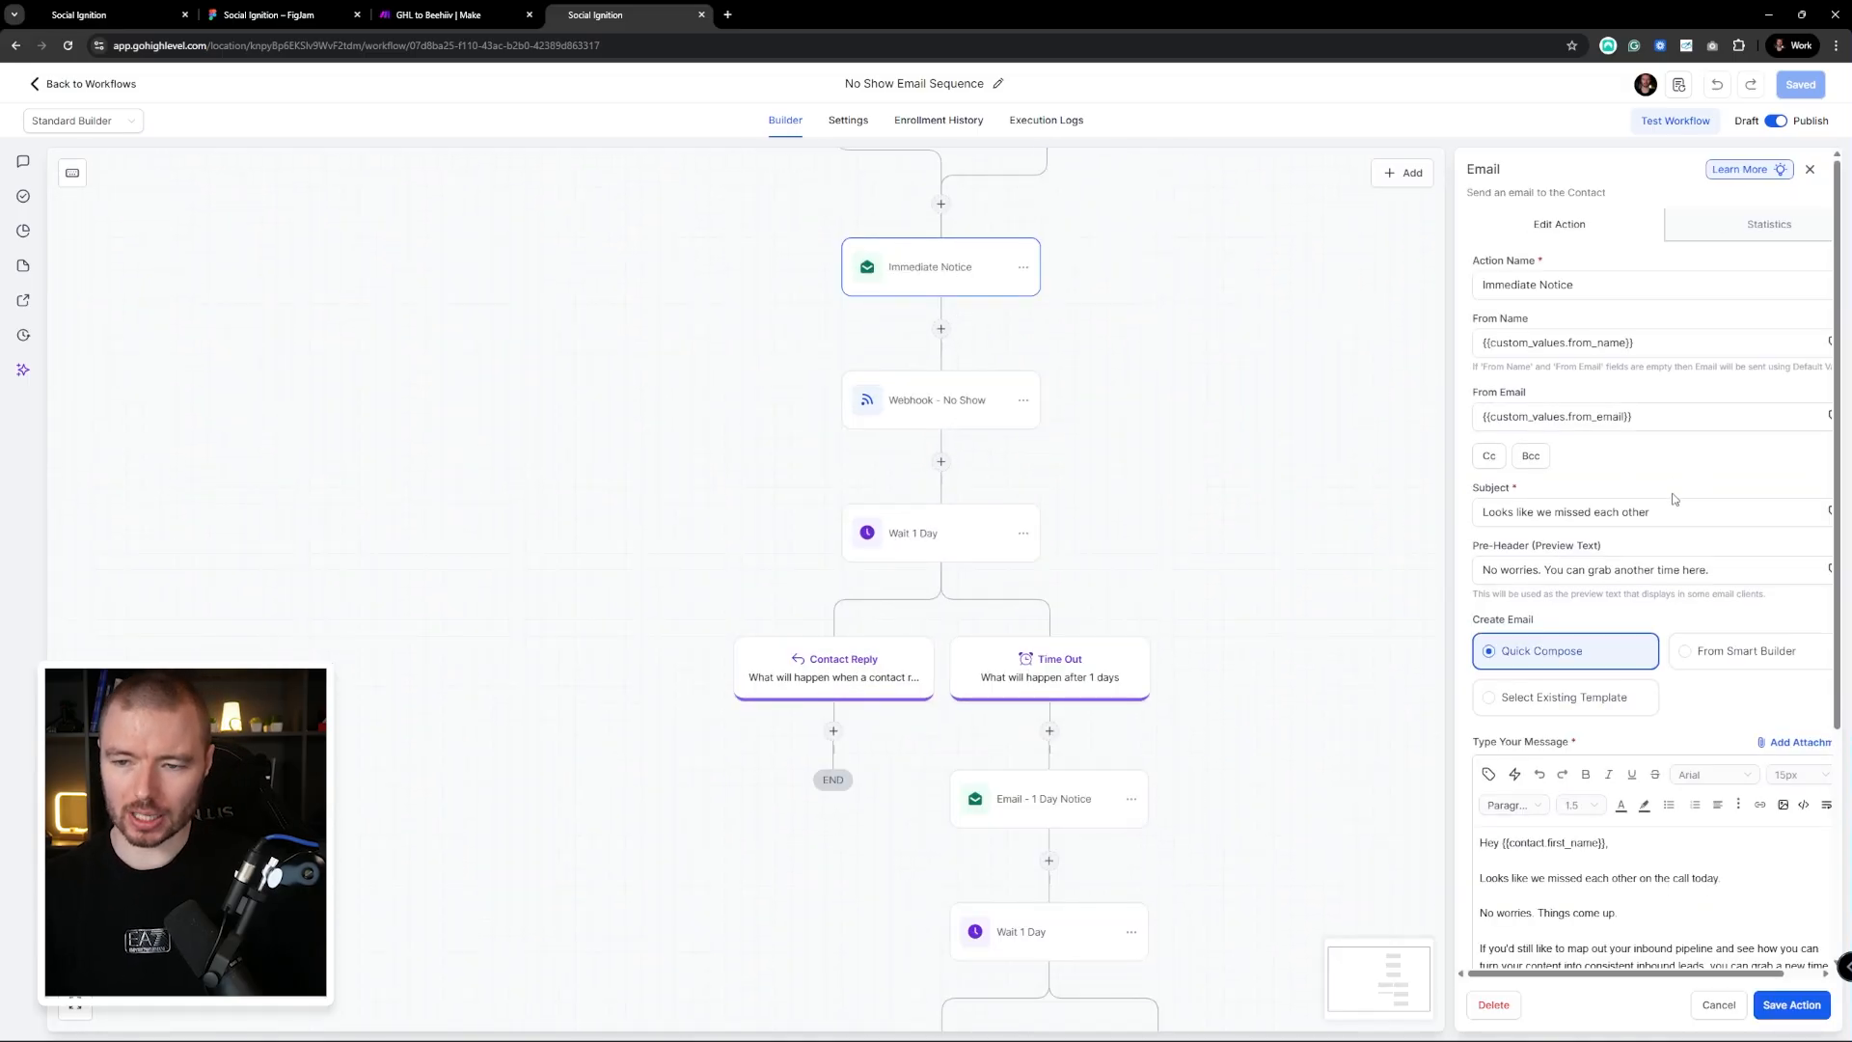
{"action": "scroll", "coordinate": [1698, 619], "scroll_direction": "down", "scroll_amount": 2}
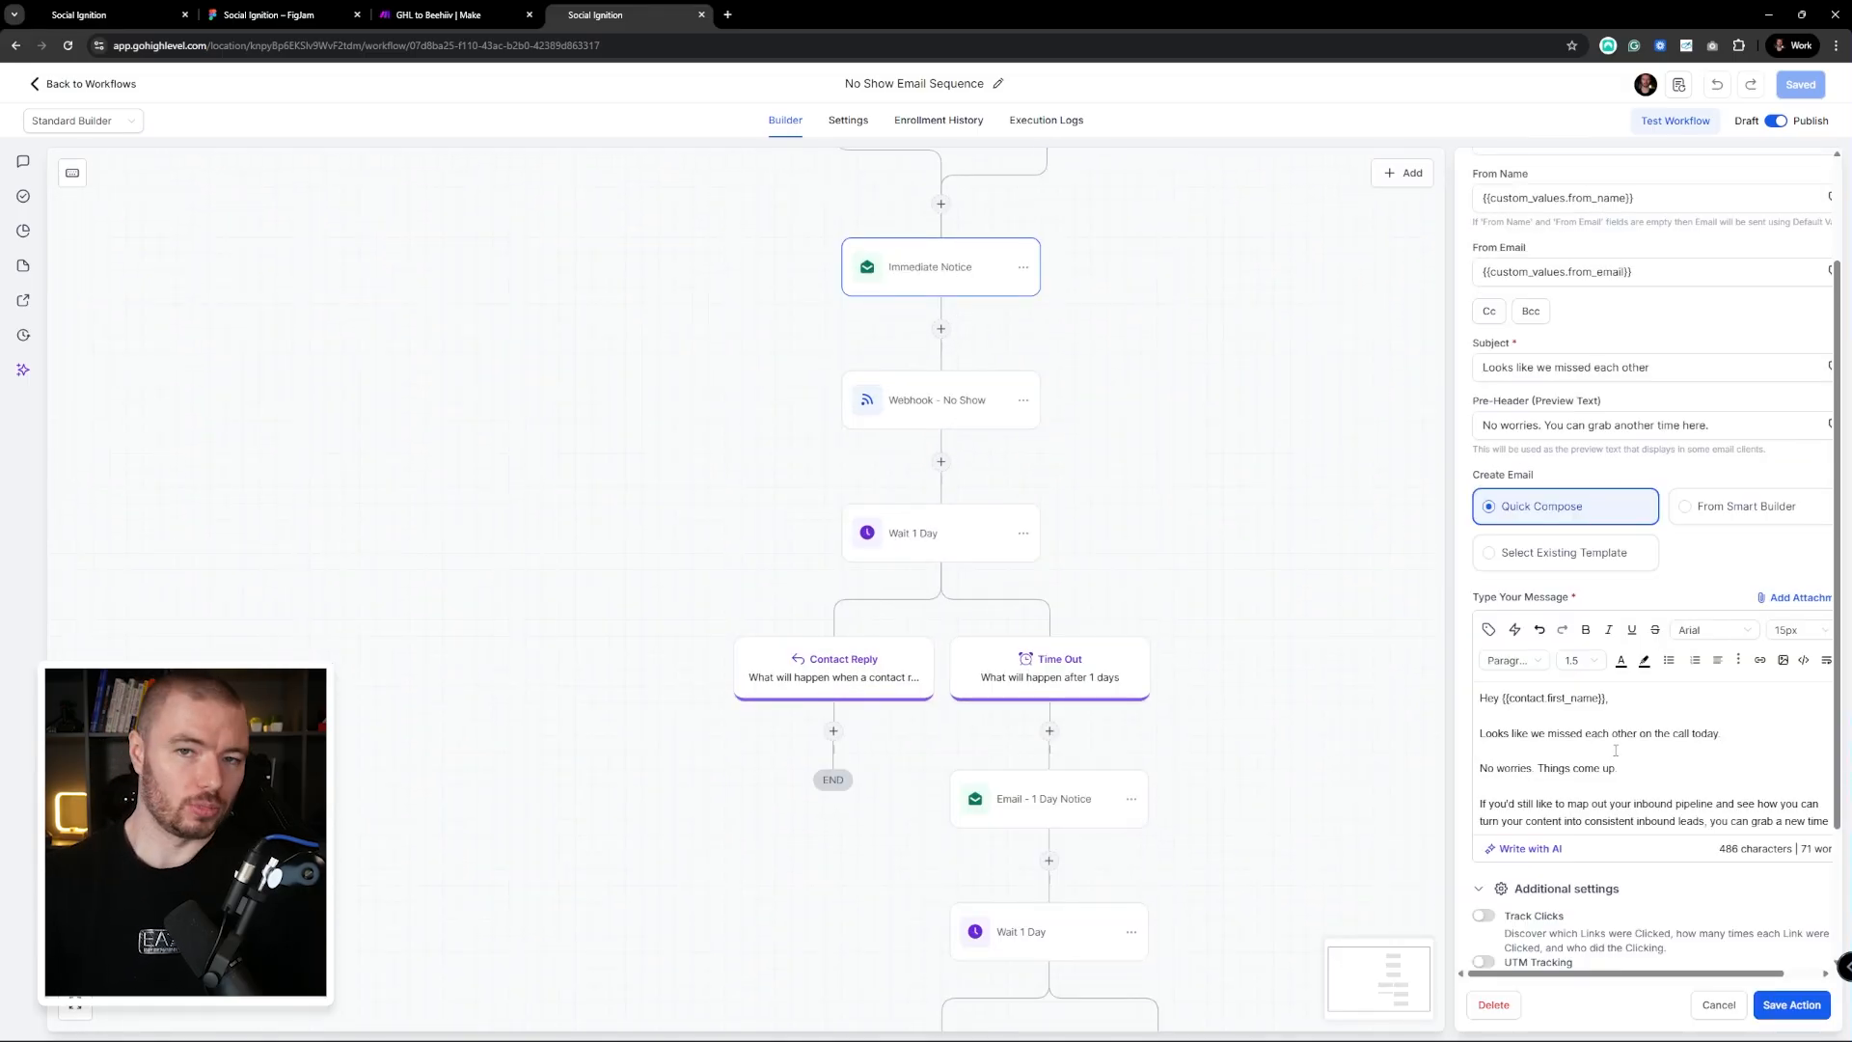
{"action": "scroll", "coordinate": [1624, 741], "scroll_direction": "down", "scroll_amount": 1}
{"action": "left_click_drag", "start_coordinate": [1597, 785], "coordinate": [1504, 782]}
{"action": "left_click", "coordinate": [1505, 767]}
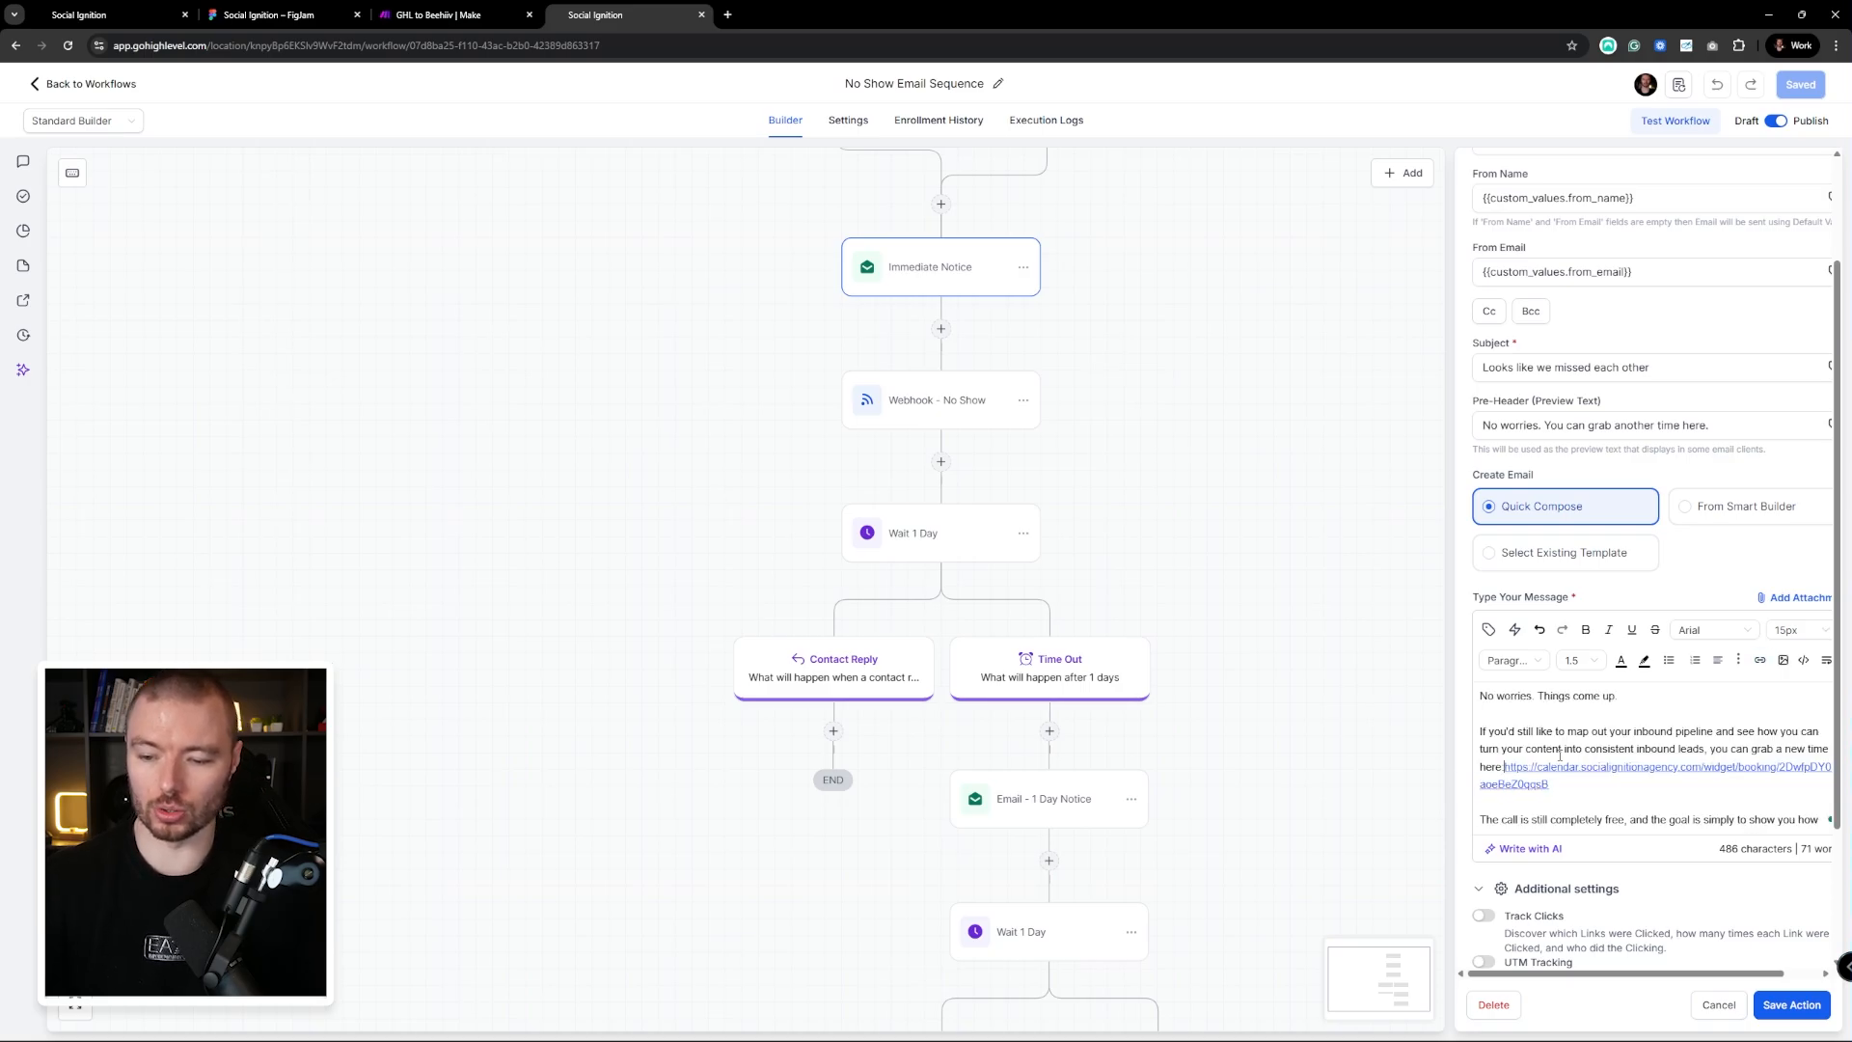
{"action": "left_click", "coordinate": [1804, 1009]}
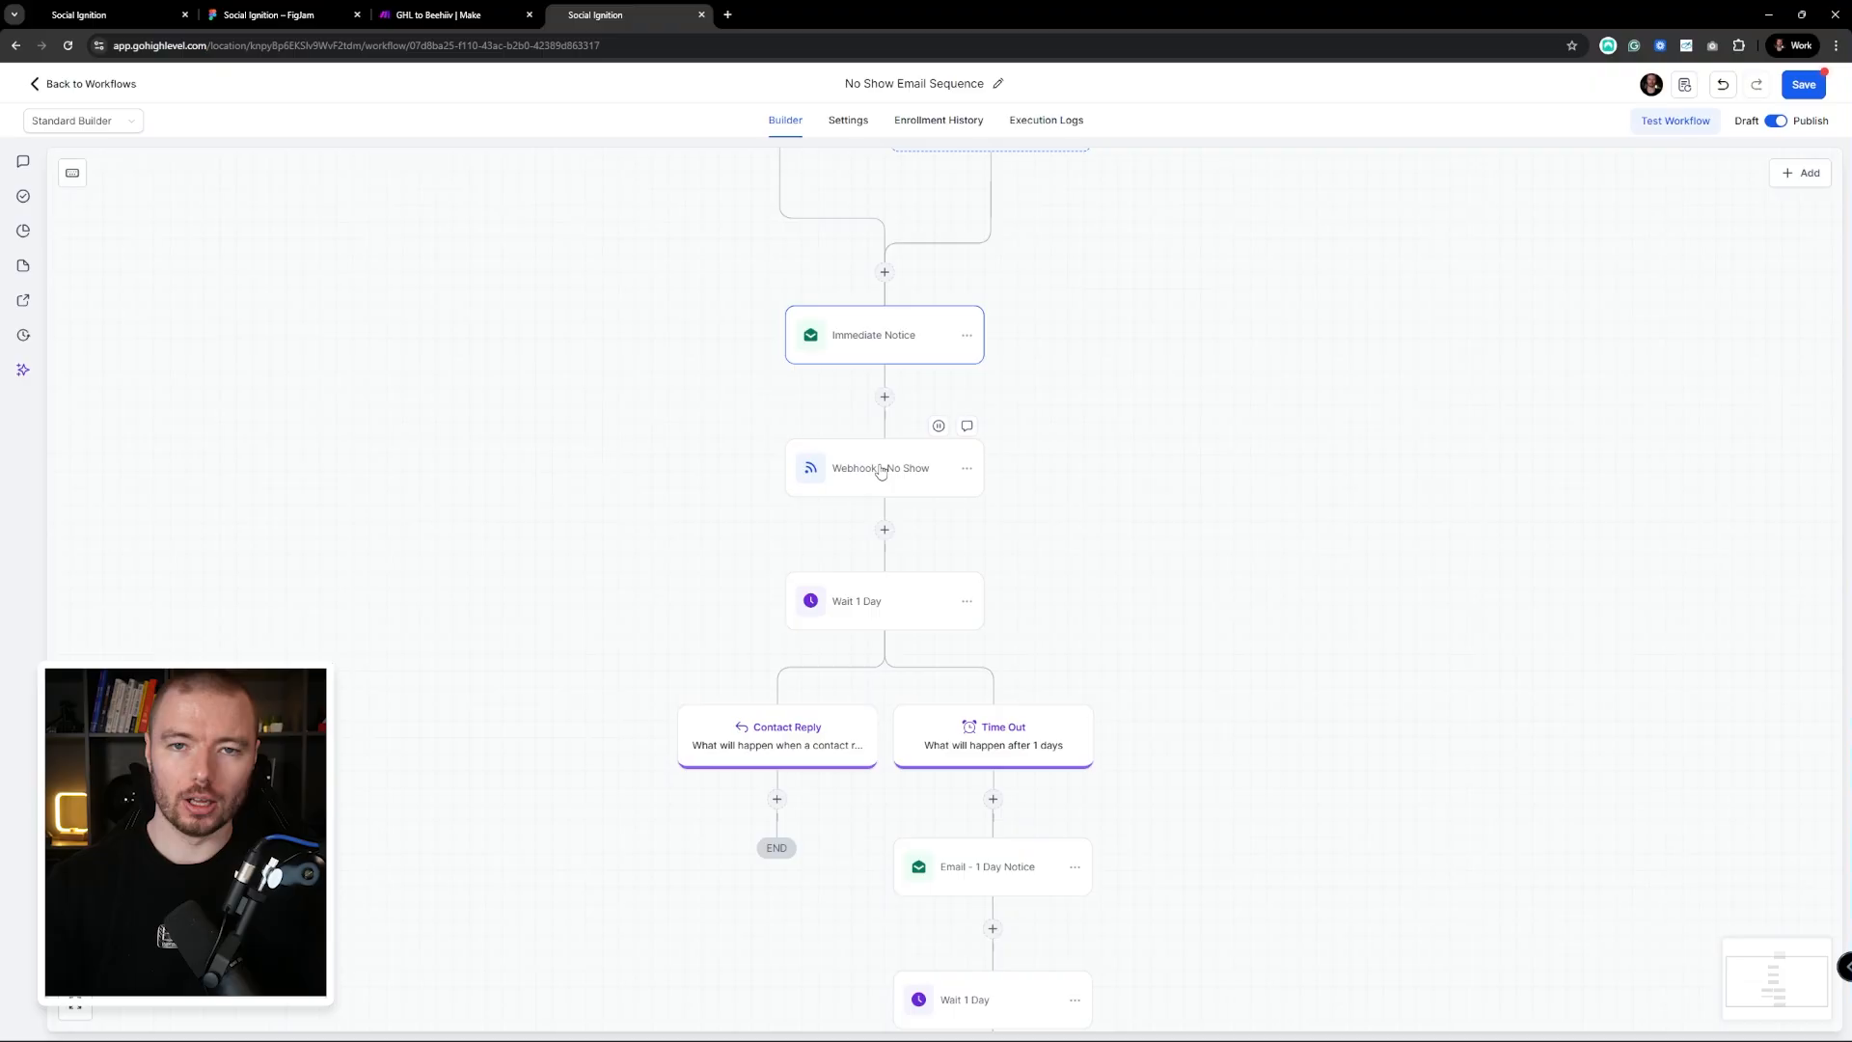
Pan through the second Wait 1 Day branches to Email - 2 Day Notice and back
{"action": "left_click_drag", "start_coordinate": [1208, 507], "coordinate": [1232, 406]}
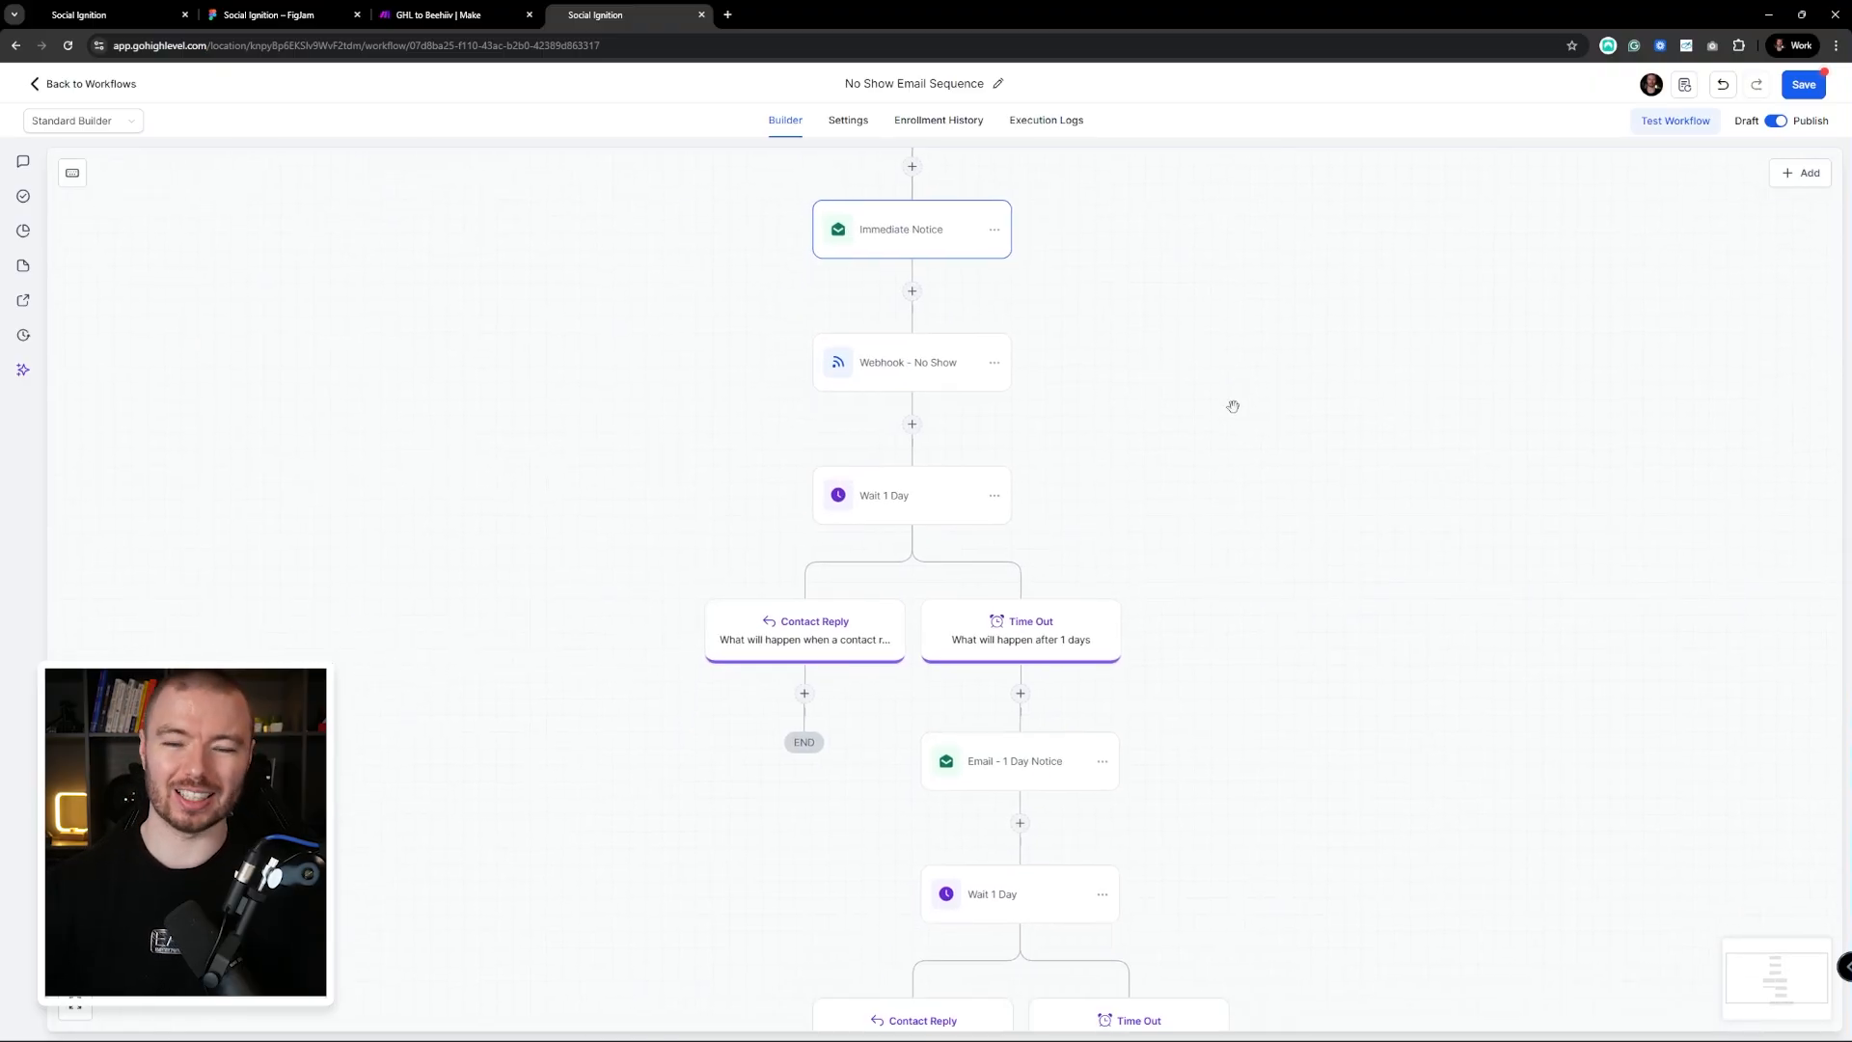
{"action": "left_click_drag", "start_coordinate": [1244, 486], "coordinate": [1339, 310]}
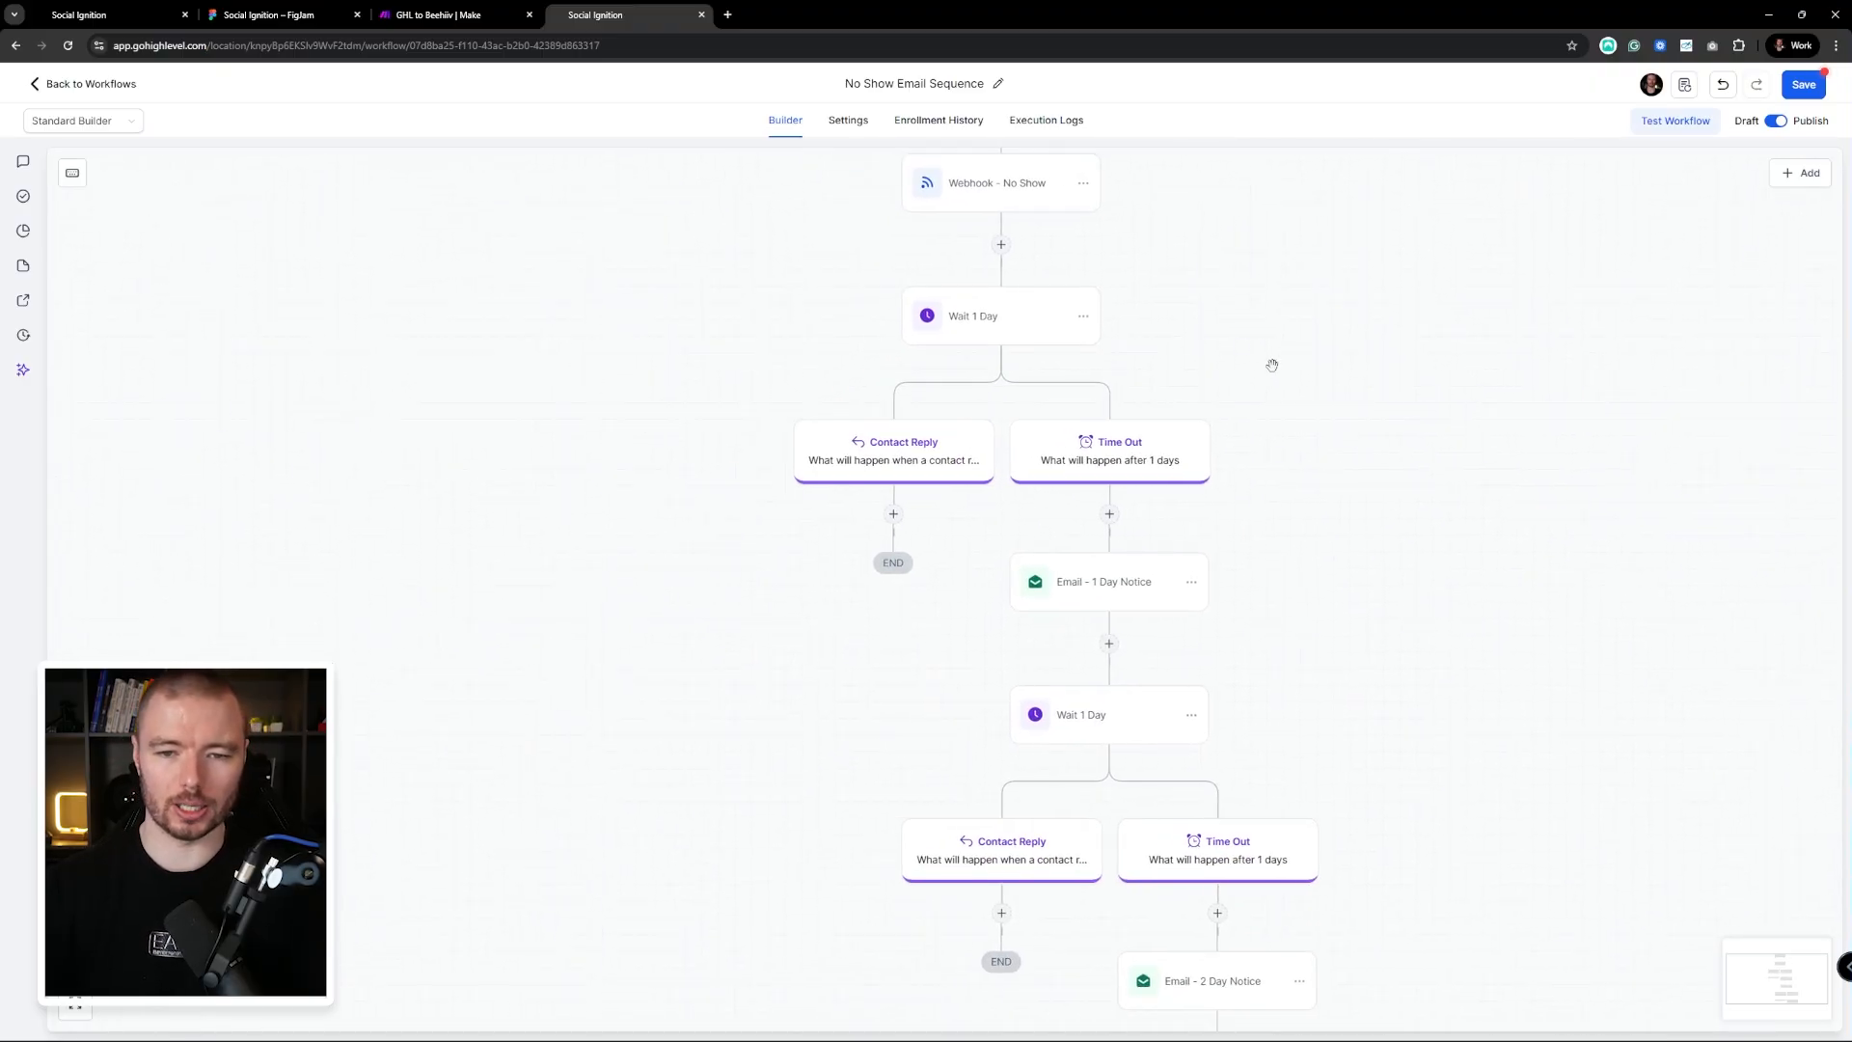
{"action": "left_click_drag", "start_coordinate": [1221, 331], "coordinate": [1206, 474]}
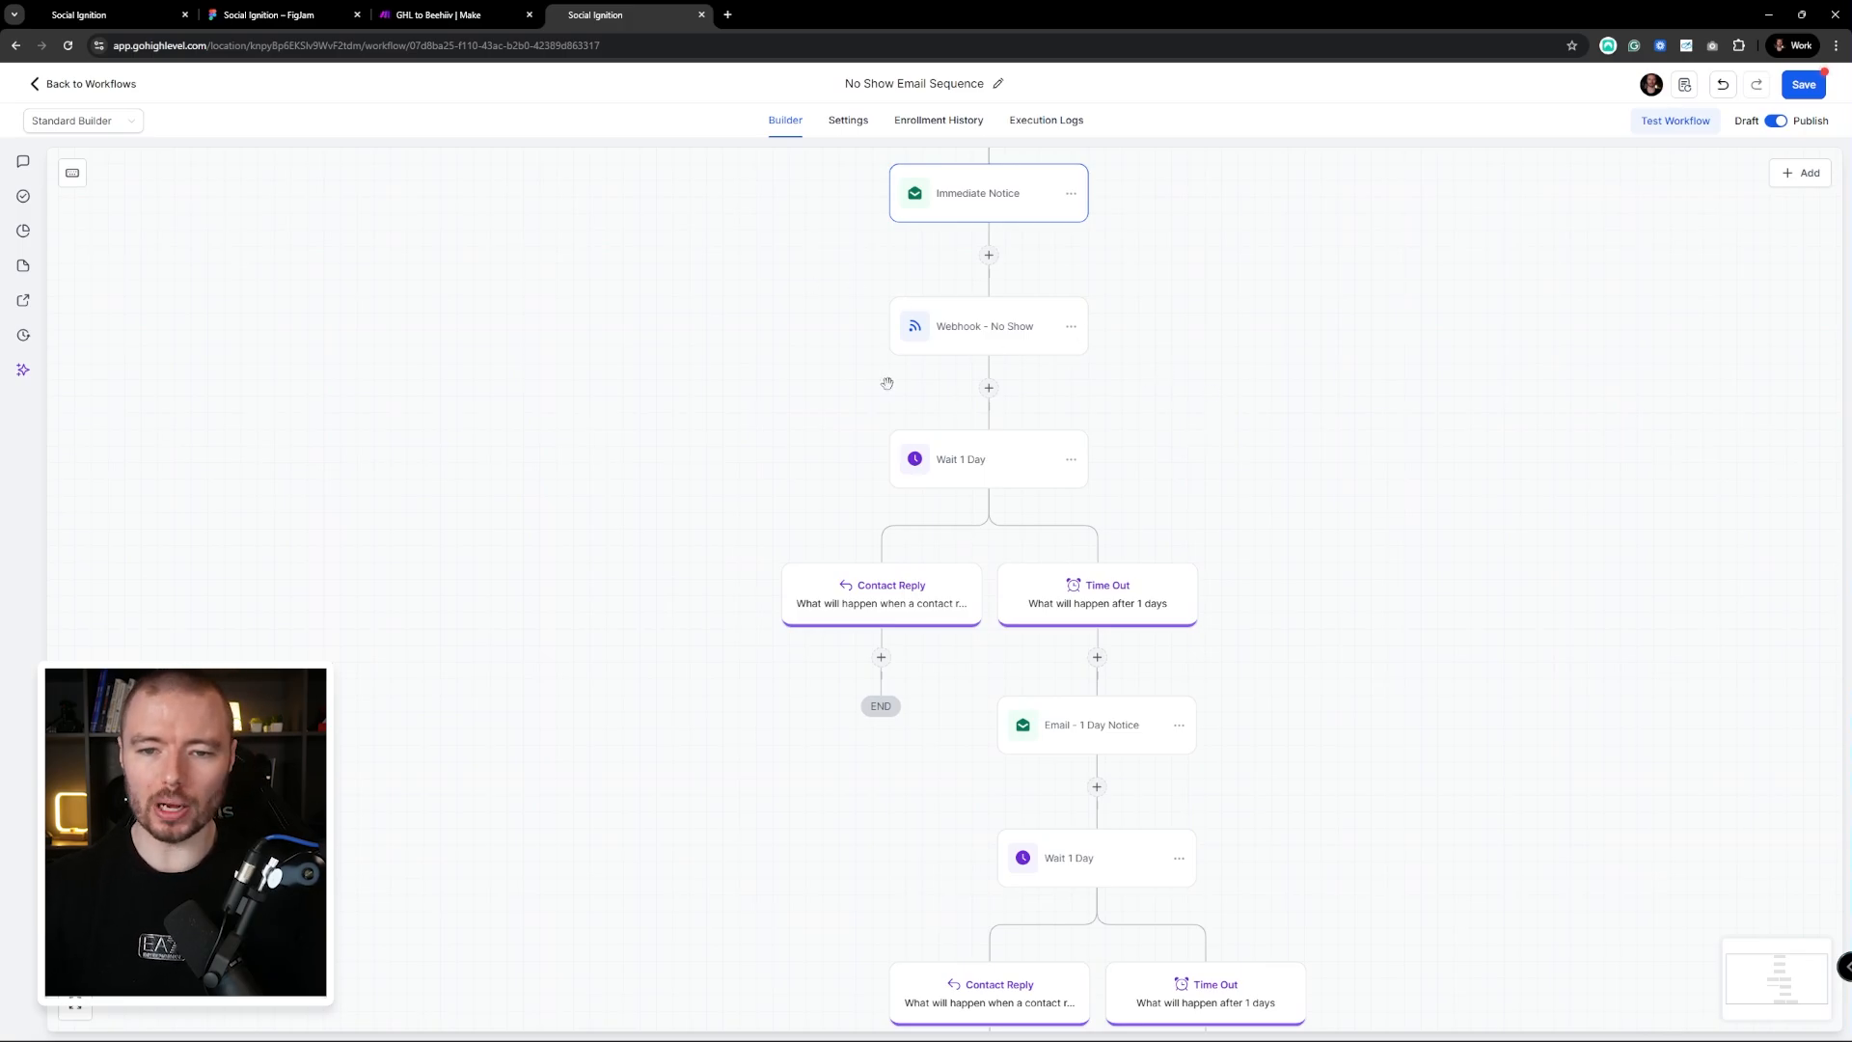
{"action": "left_click_drag", "start_coordinate": [1189, 383], "coordinate": [1164, 352]}
{"action": "left_click_drag", "start_coordinate": [1198, 450], "coordinate": [1143, 381]}
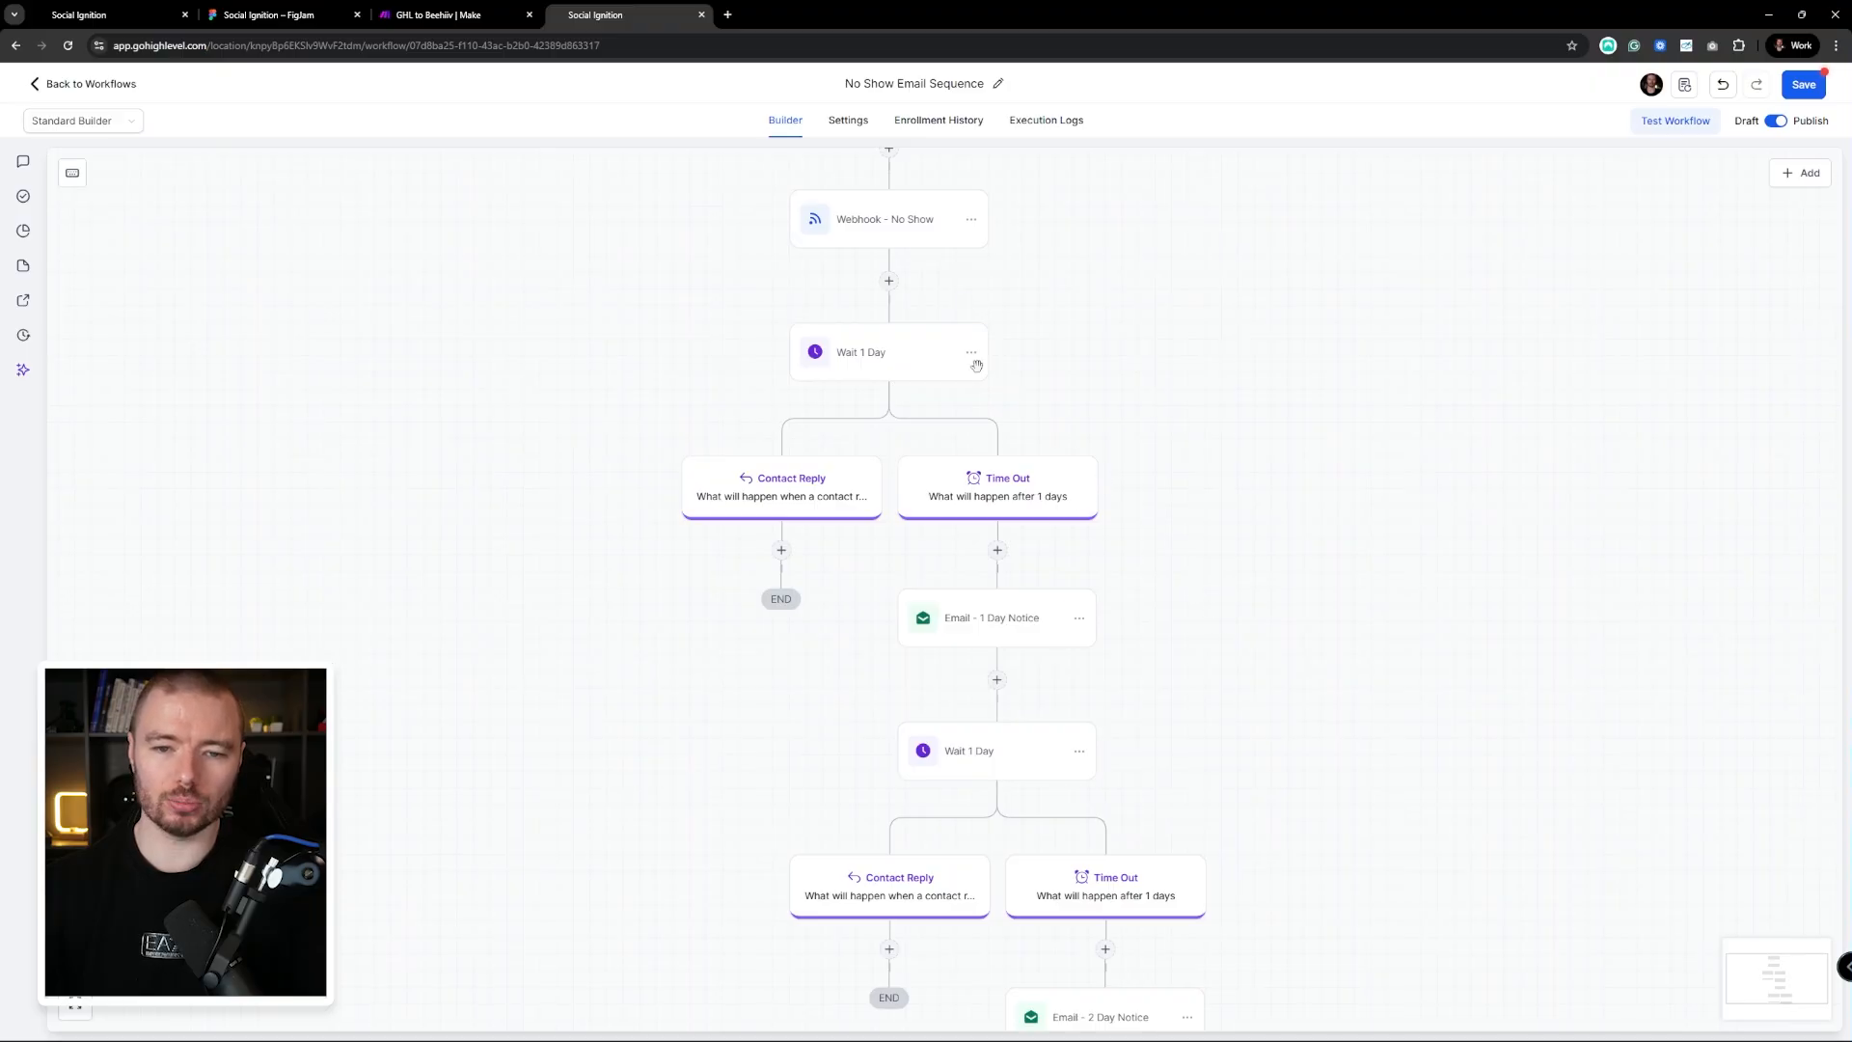
Open the first Wait 1 Day step, then pan down past Email - 1 Day Notice to Wait 3 Days
{"action": "left_click", "coordinate": [870, 359]}
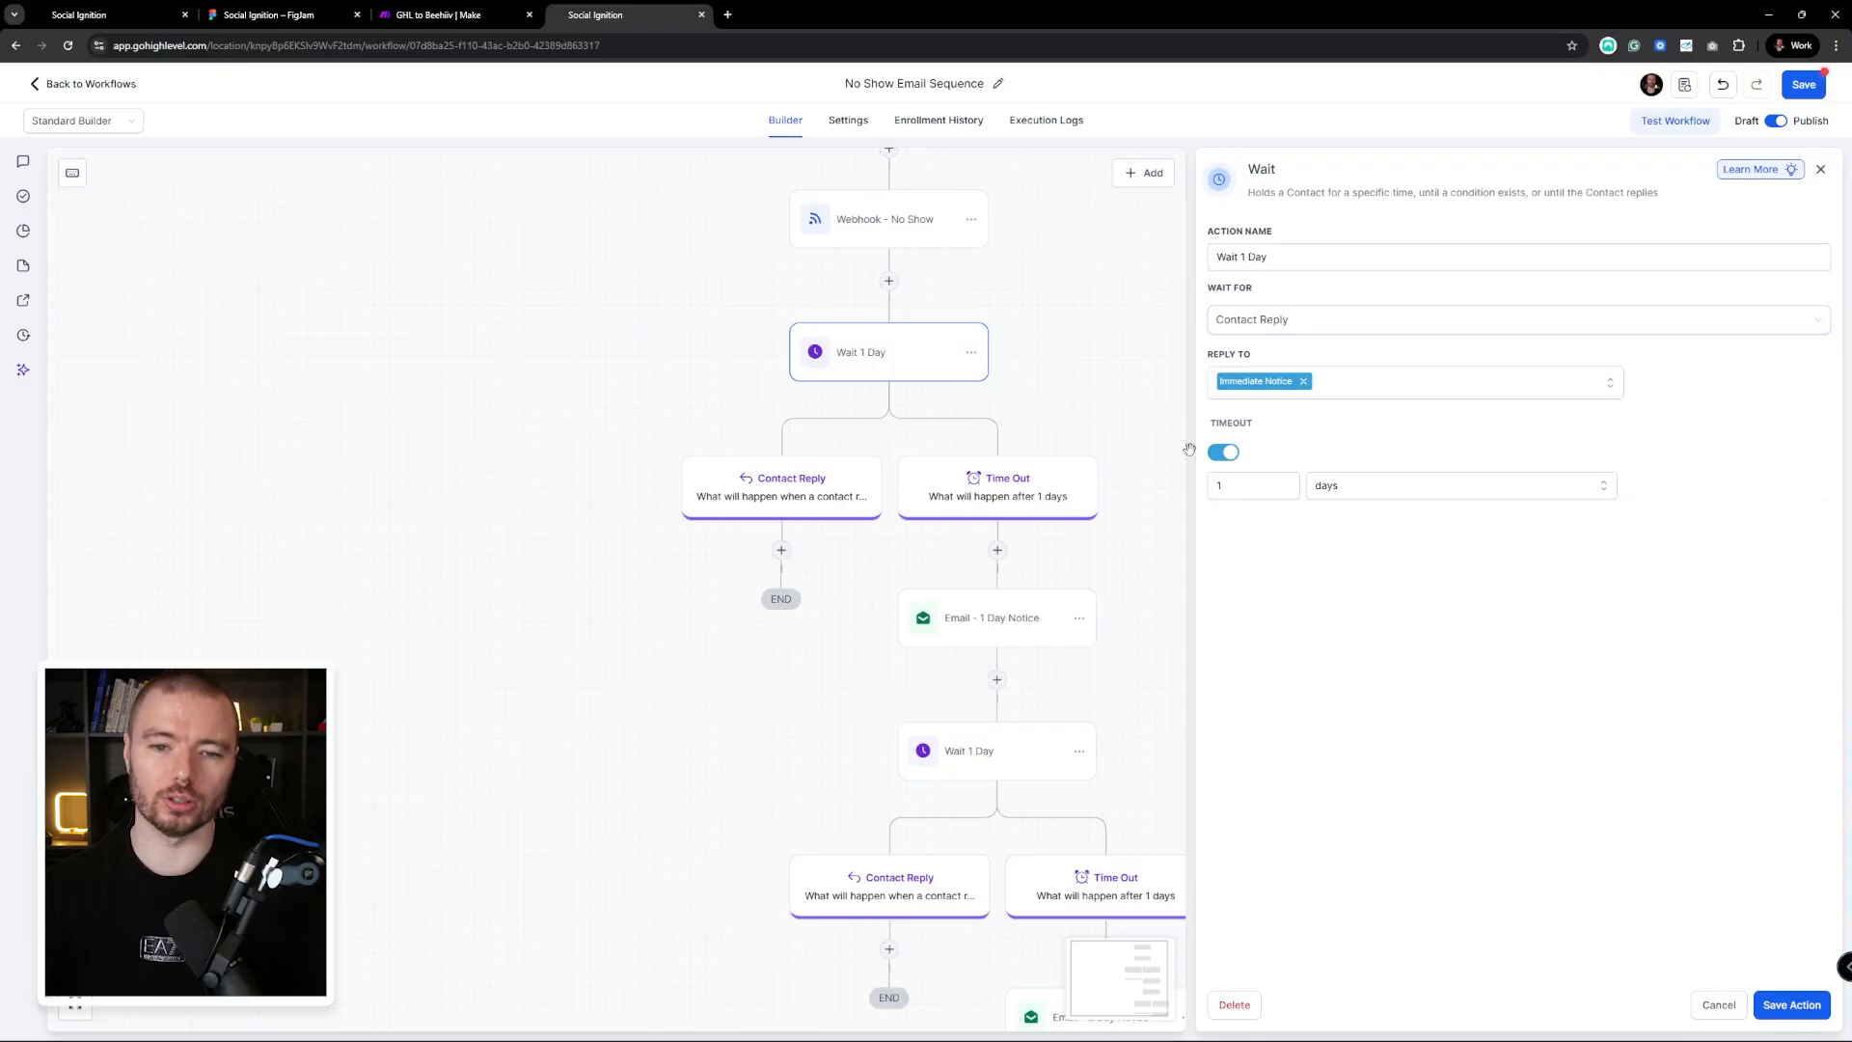
{"action": "left_click_drag", "start_coordinate": [977, 300], "coordinate": [955, 471]}
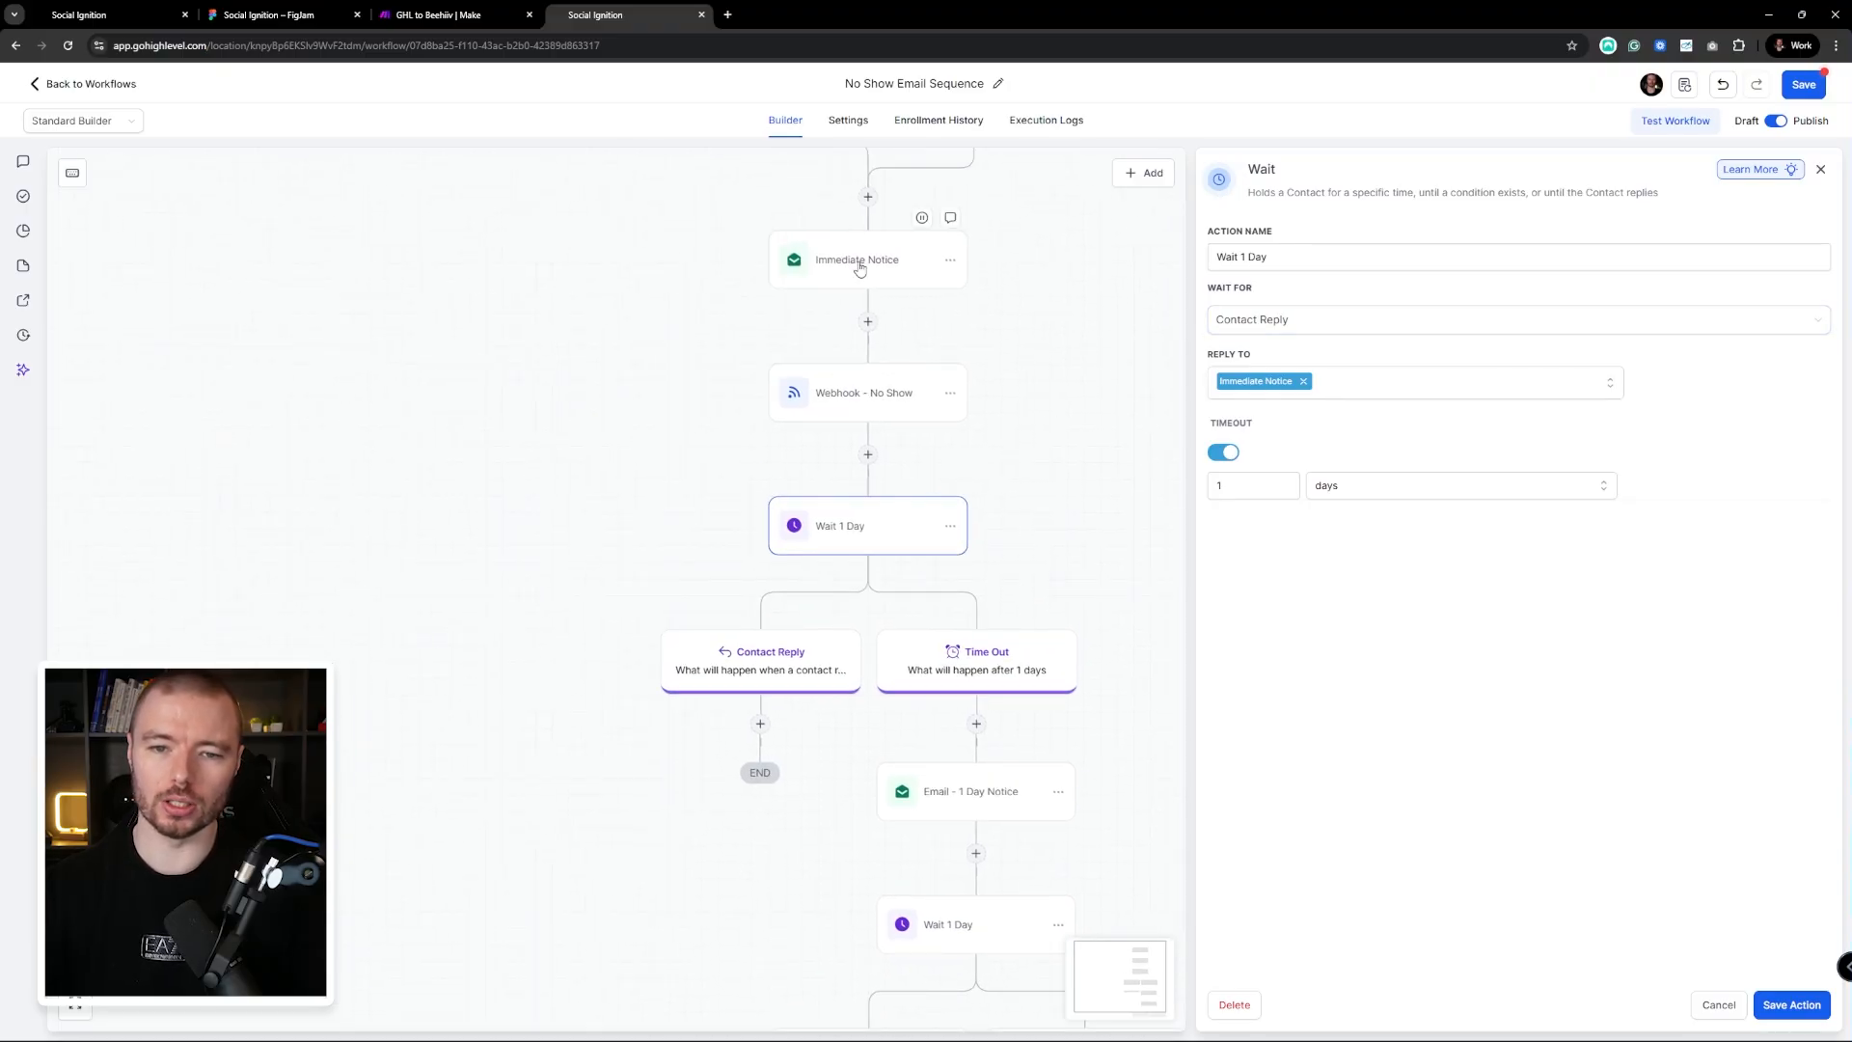
{"action": "left_click_drag", "start_coordinate": [873, 701], "coordinate": [897, 497]}
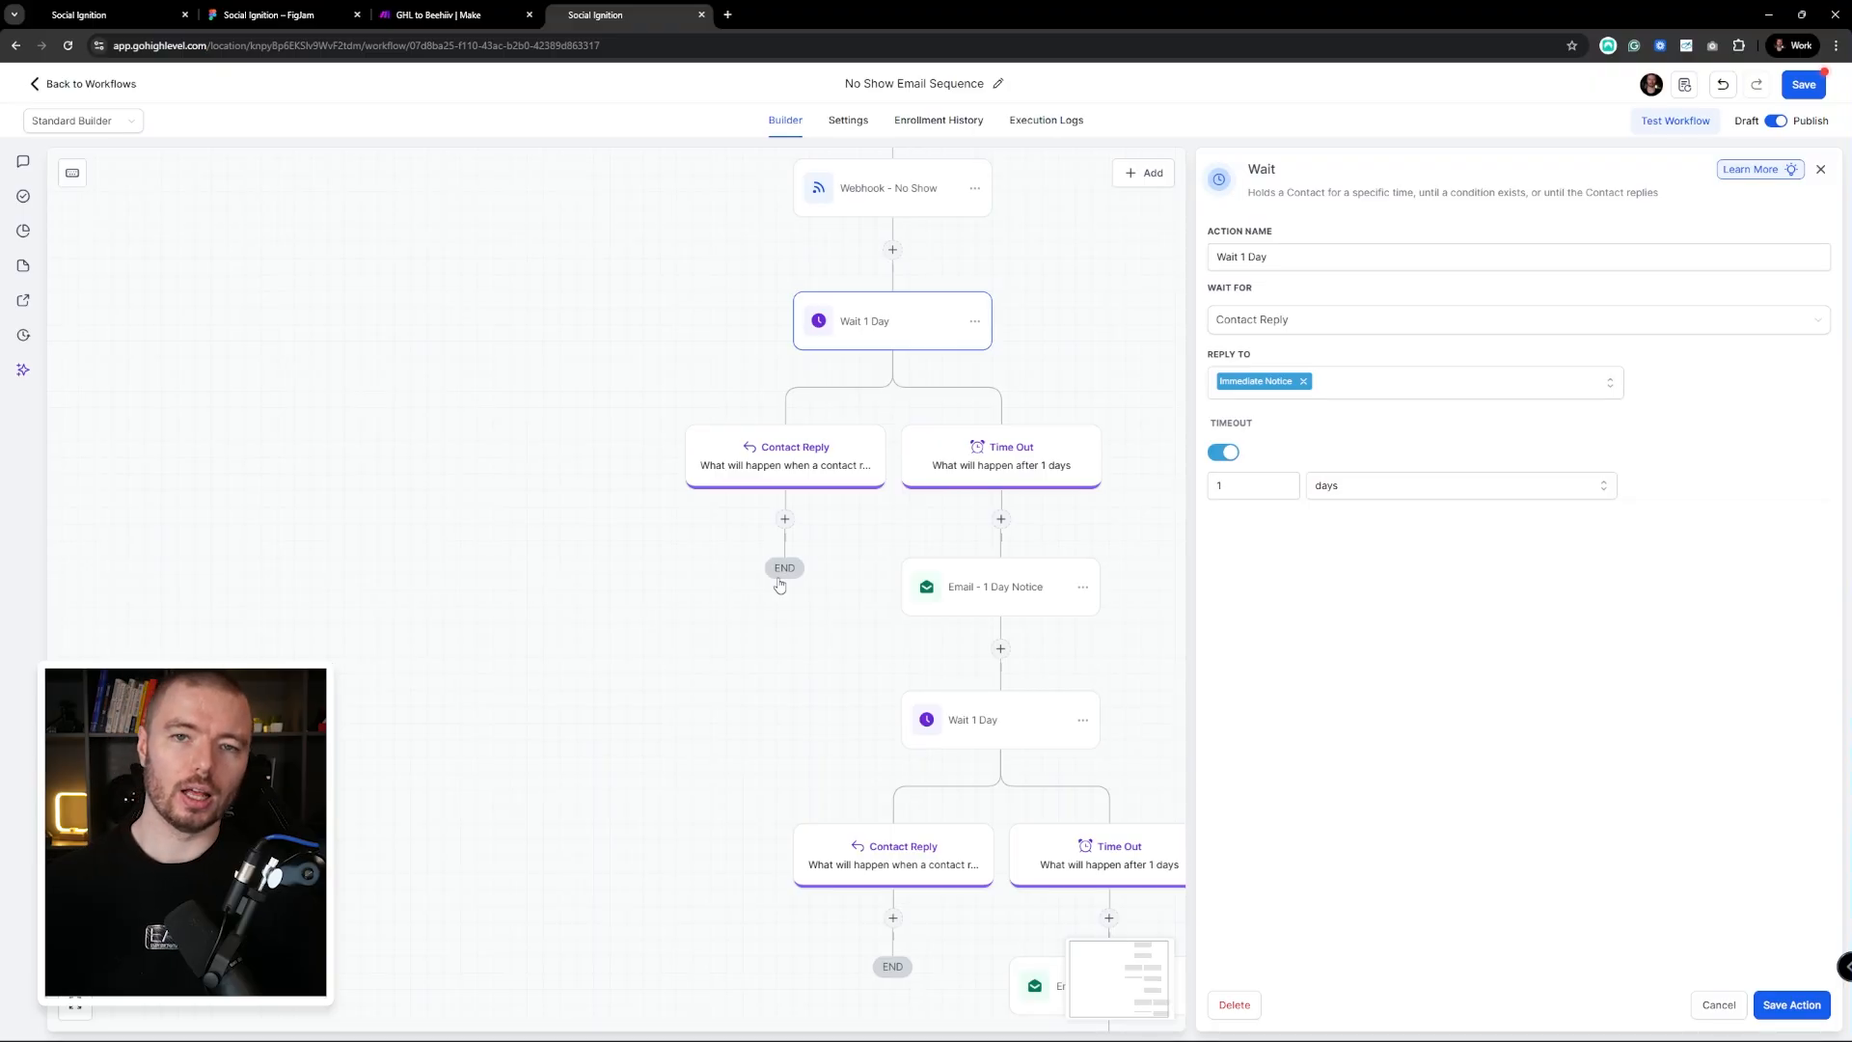
{"action": "left_click_drag", "start_coordinate": [1018, 563], "coordinate": [785, 455]}
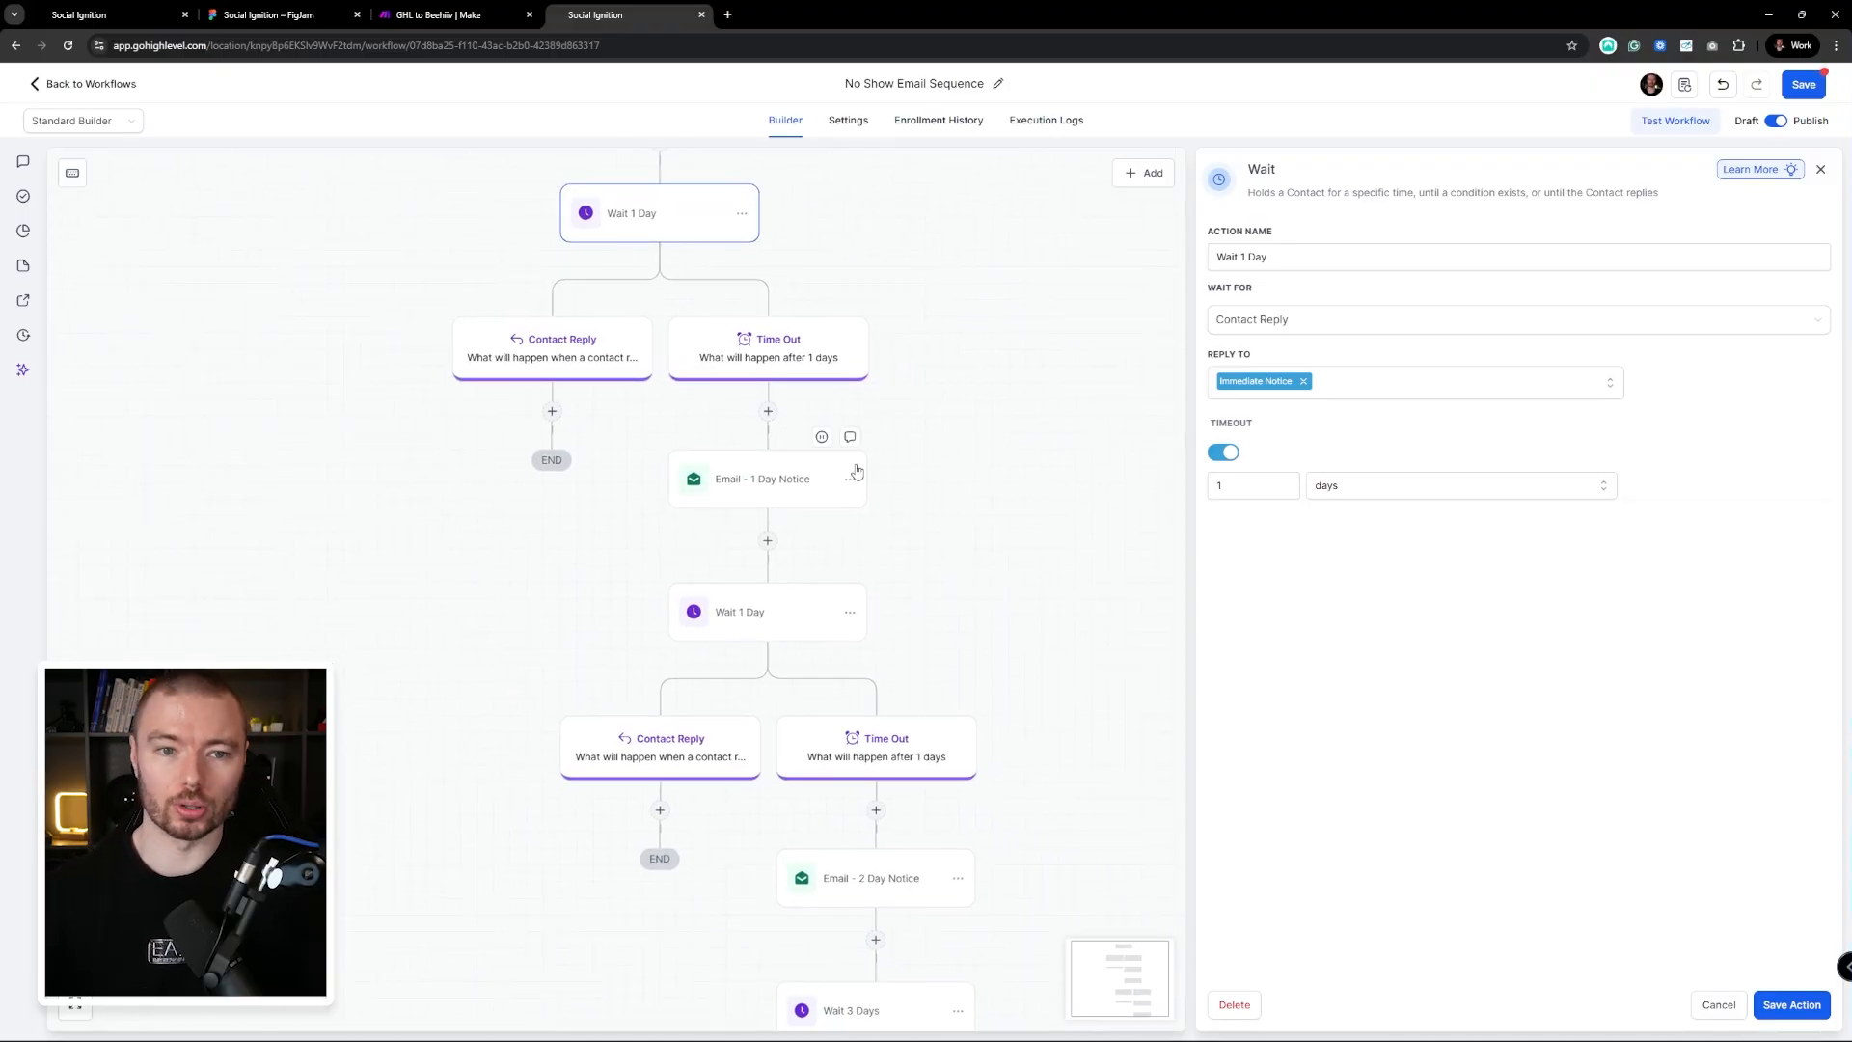
{"action": "left_click_drag", "start_coordinate": [1056, 392], "coordinate": [1068, 328]}
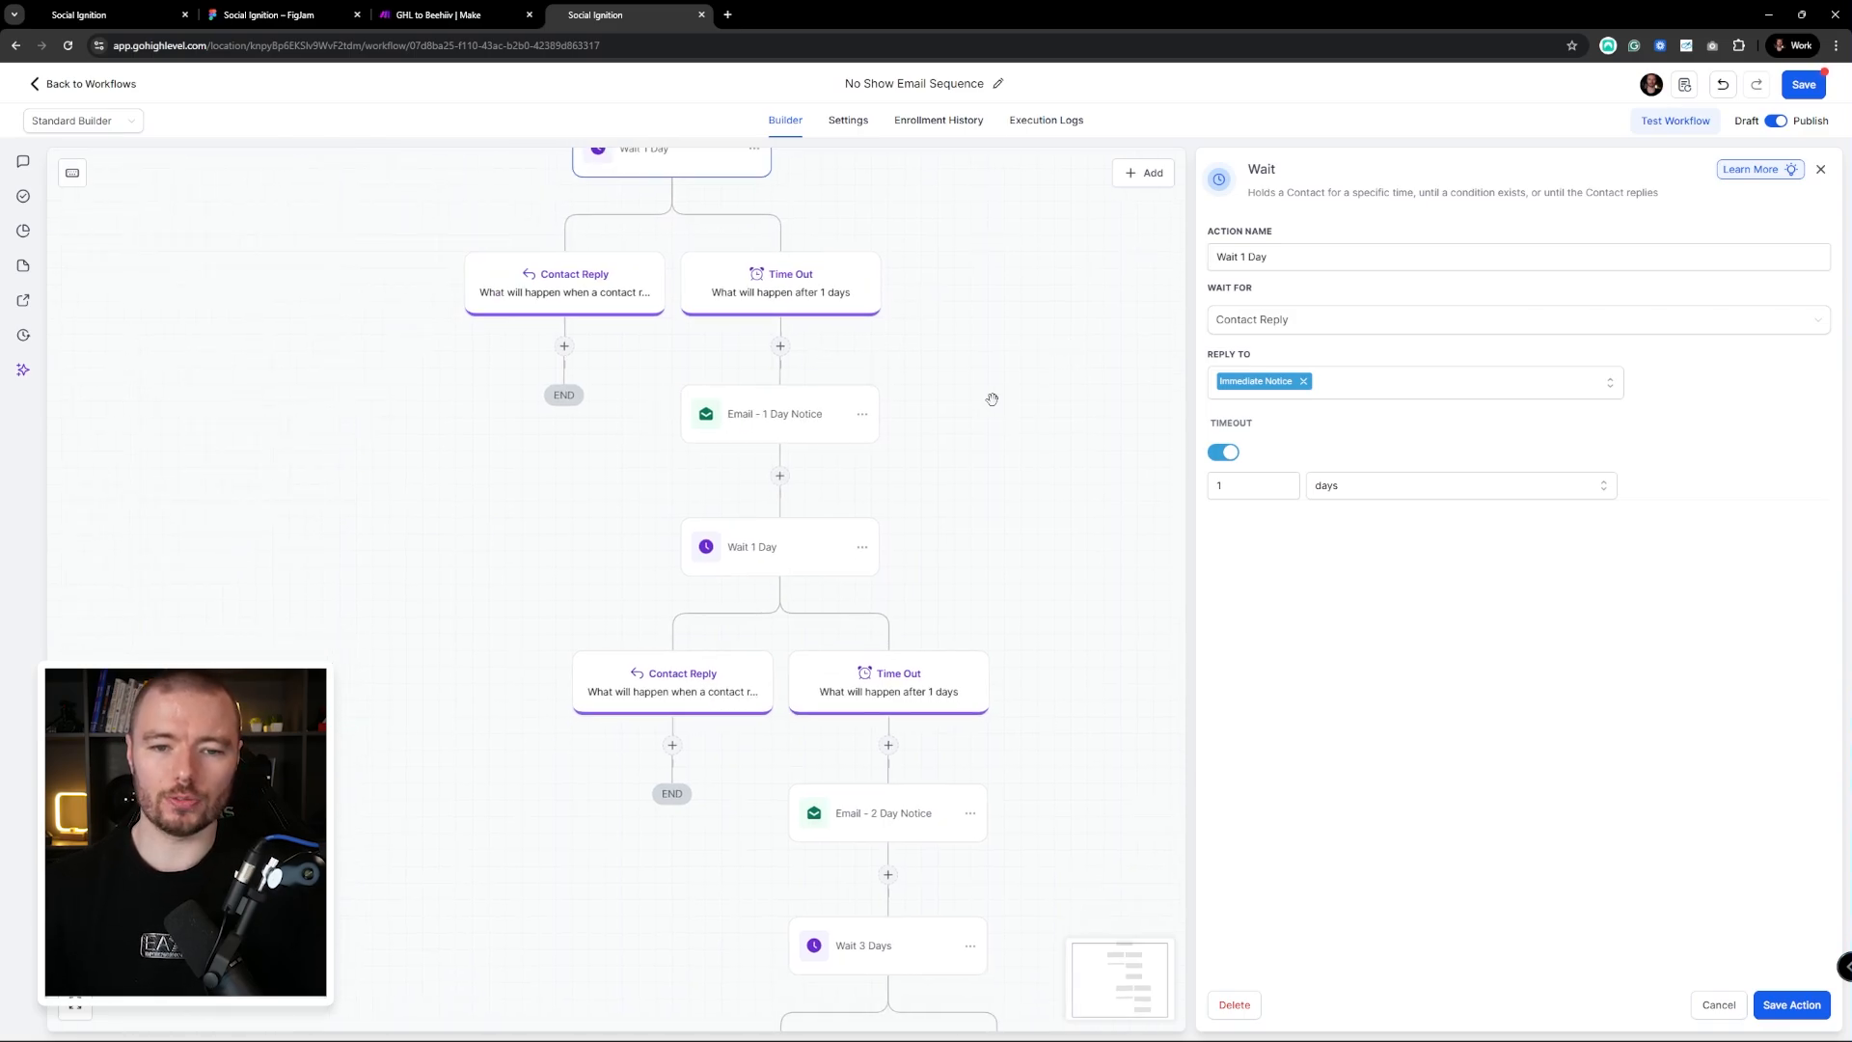
{"action": "scroll", "coordinate": [995, 390], "scroll_direction": "down", "scroll_amount": 1}
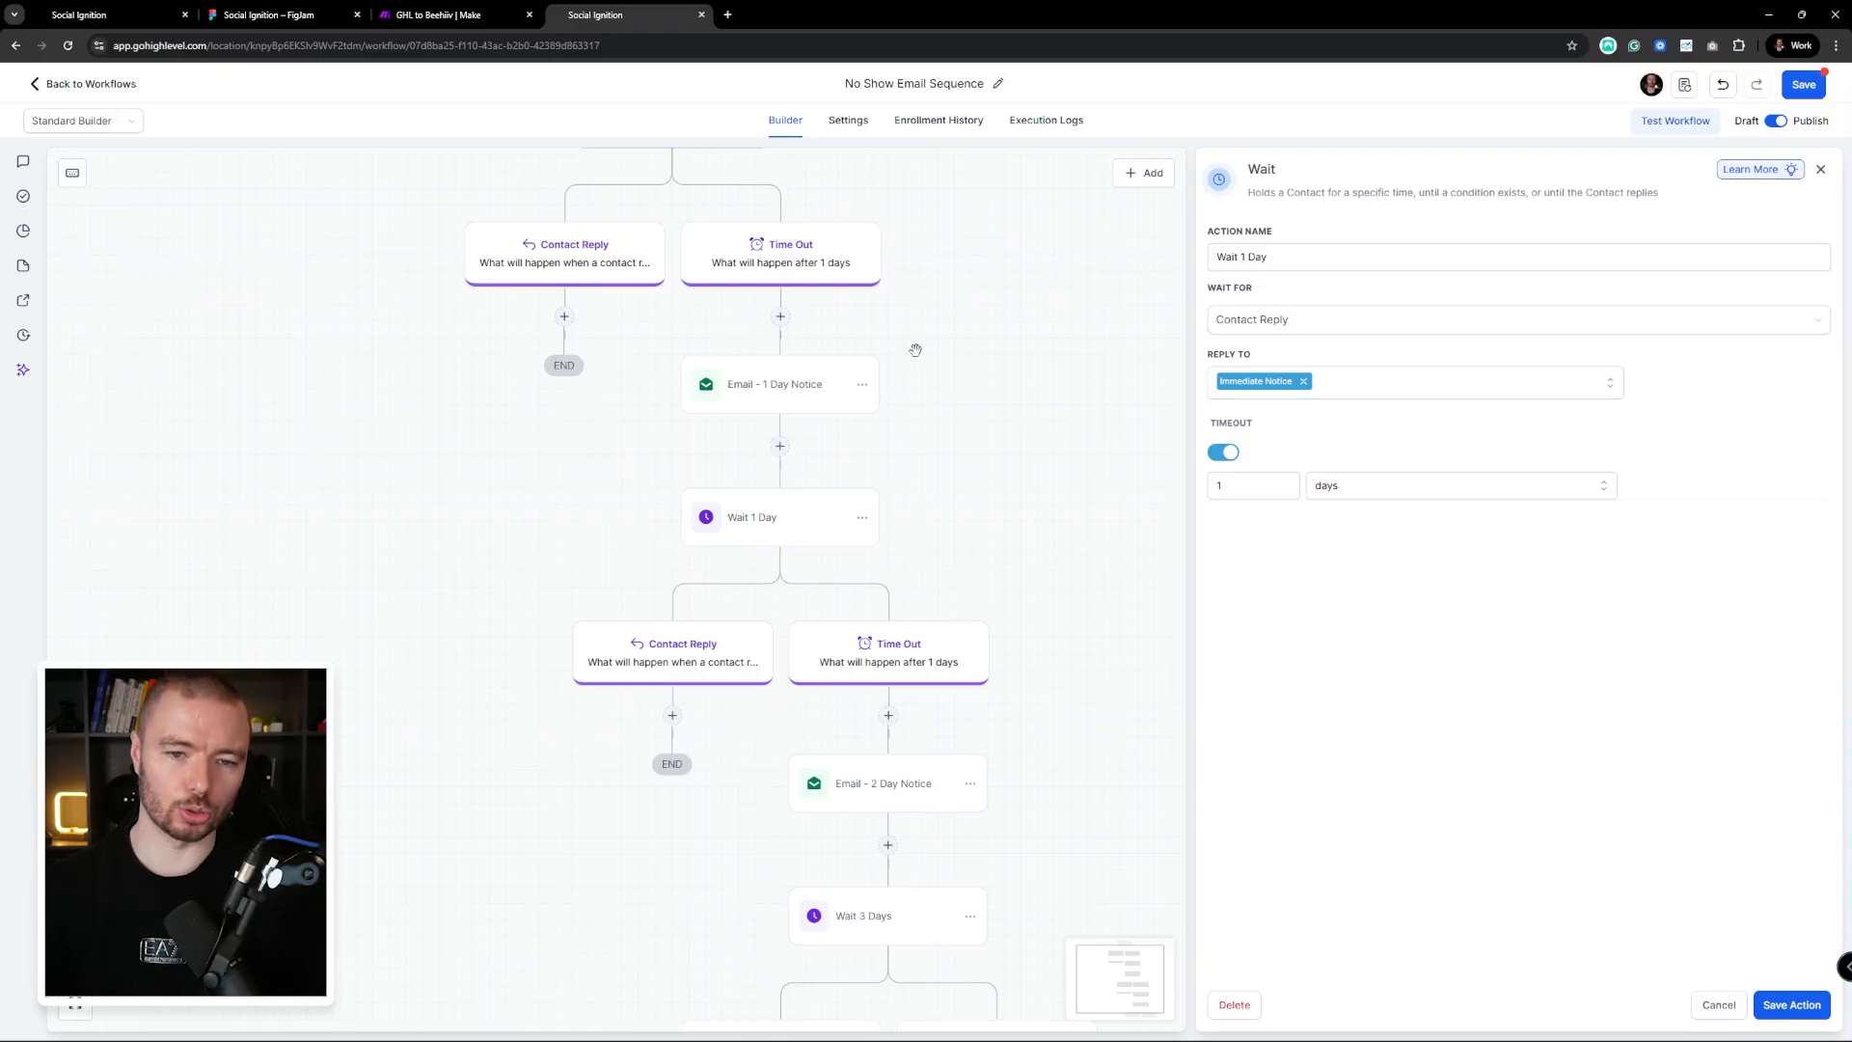
{"action": "left_click_drag", "start_coordinate": [915, 350], "coordinate": [963, 300]}
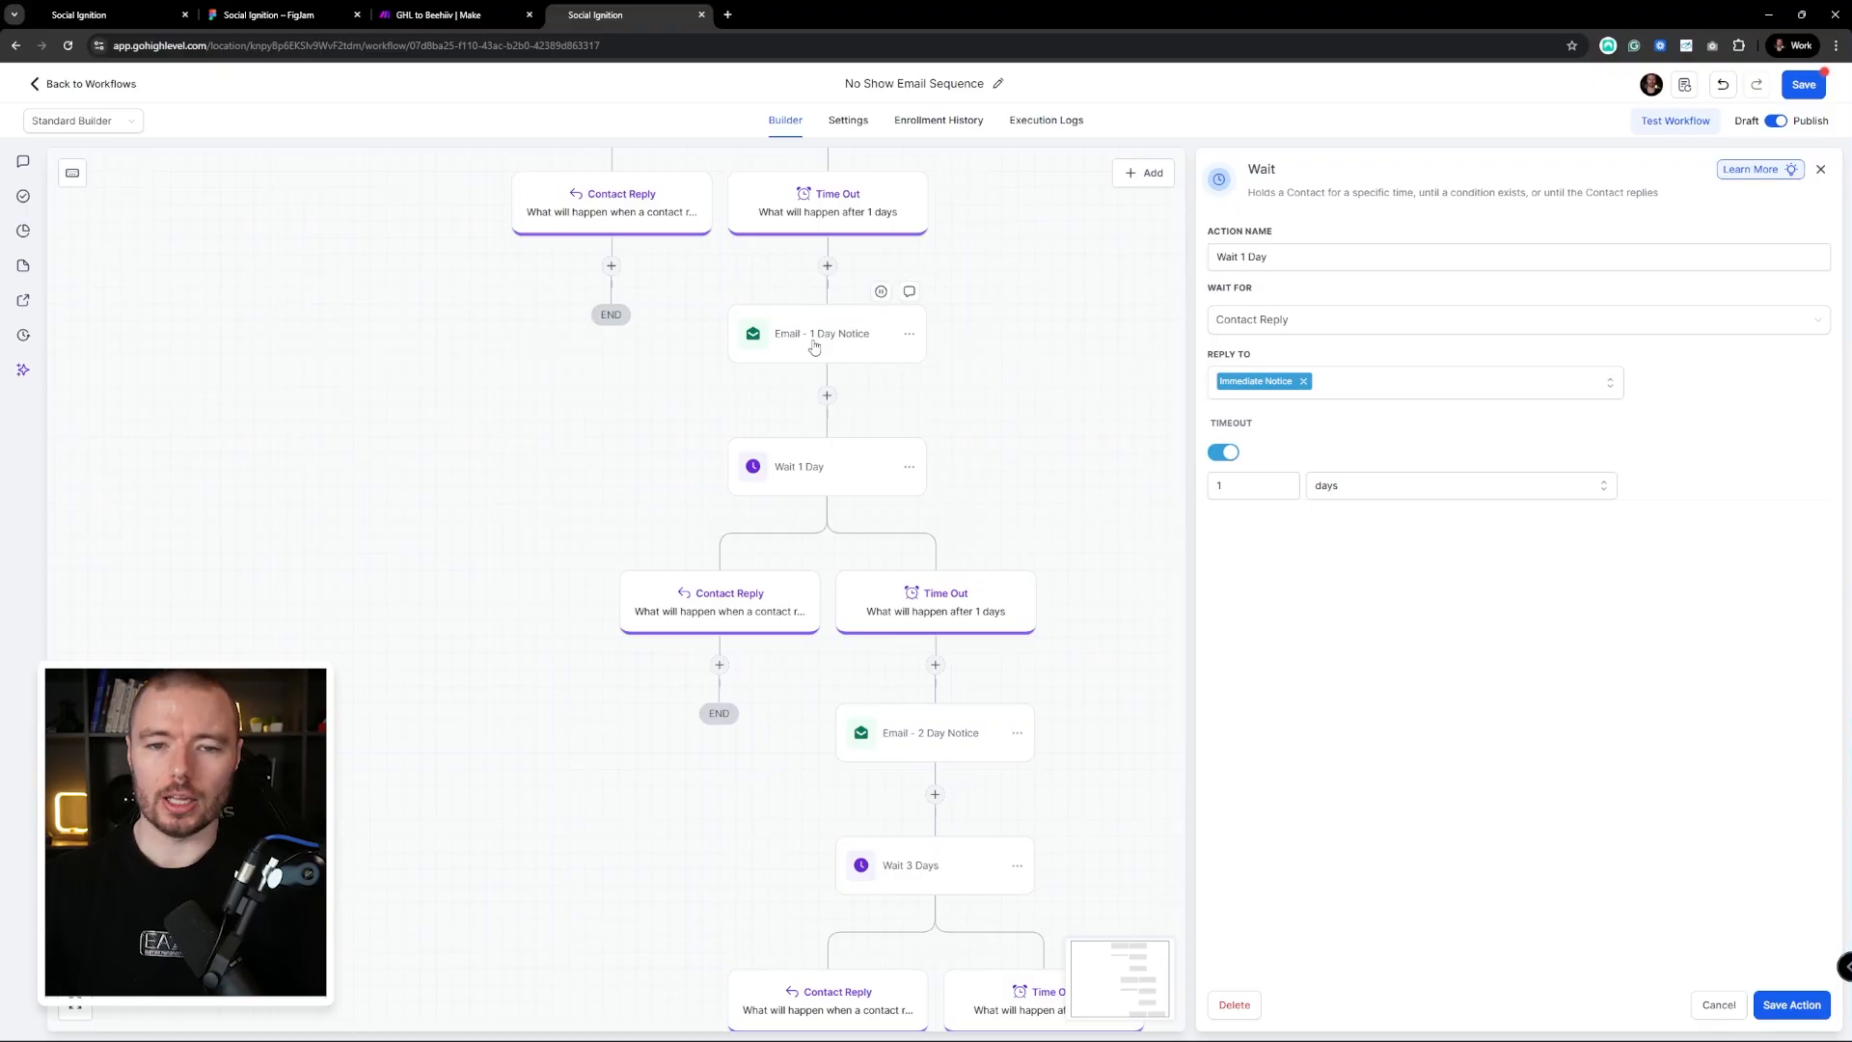
{"action": "left_click_drag", "start_coordinate": [786, 317], "coordinate": [761, 291]}
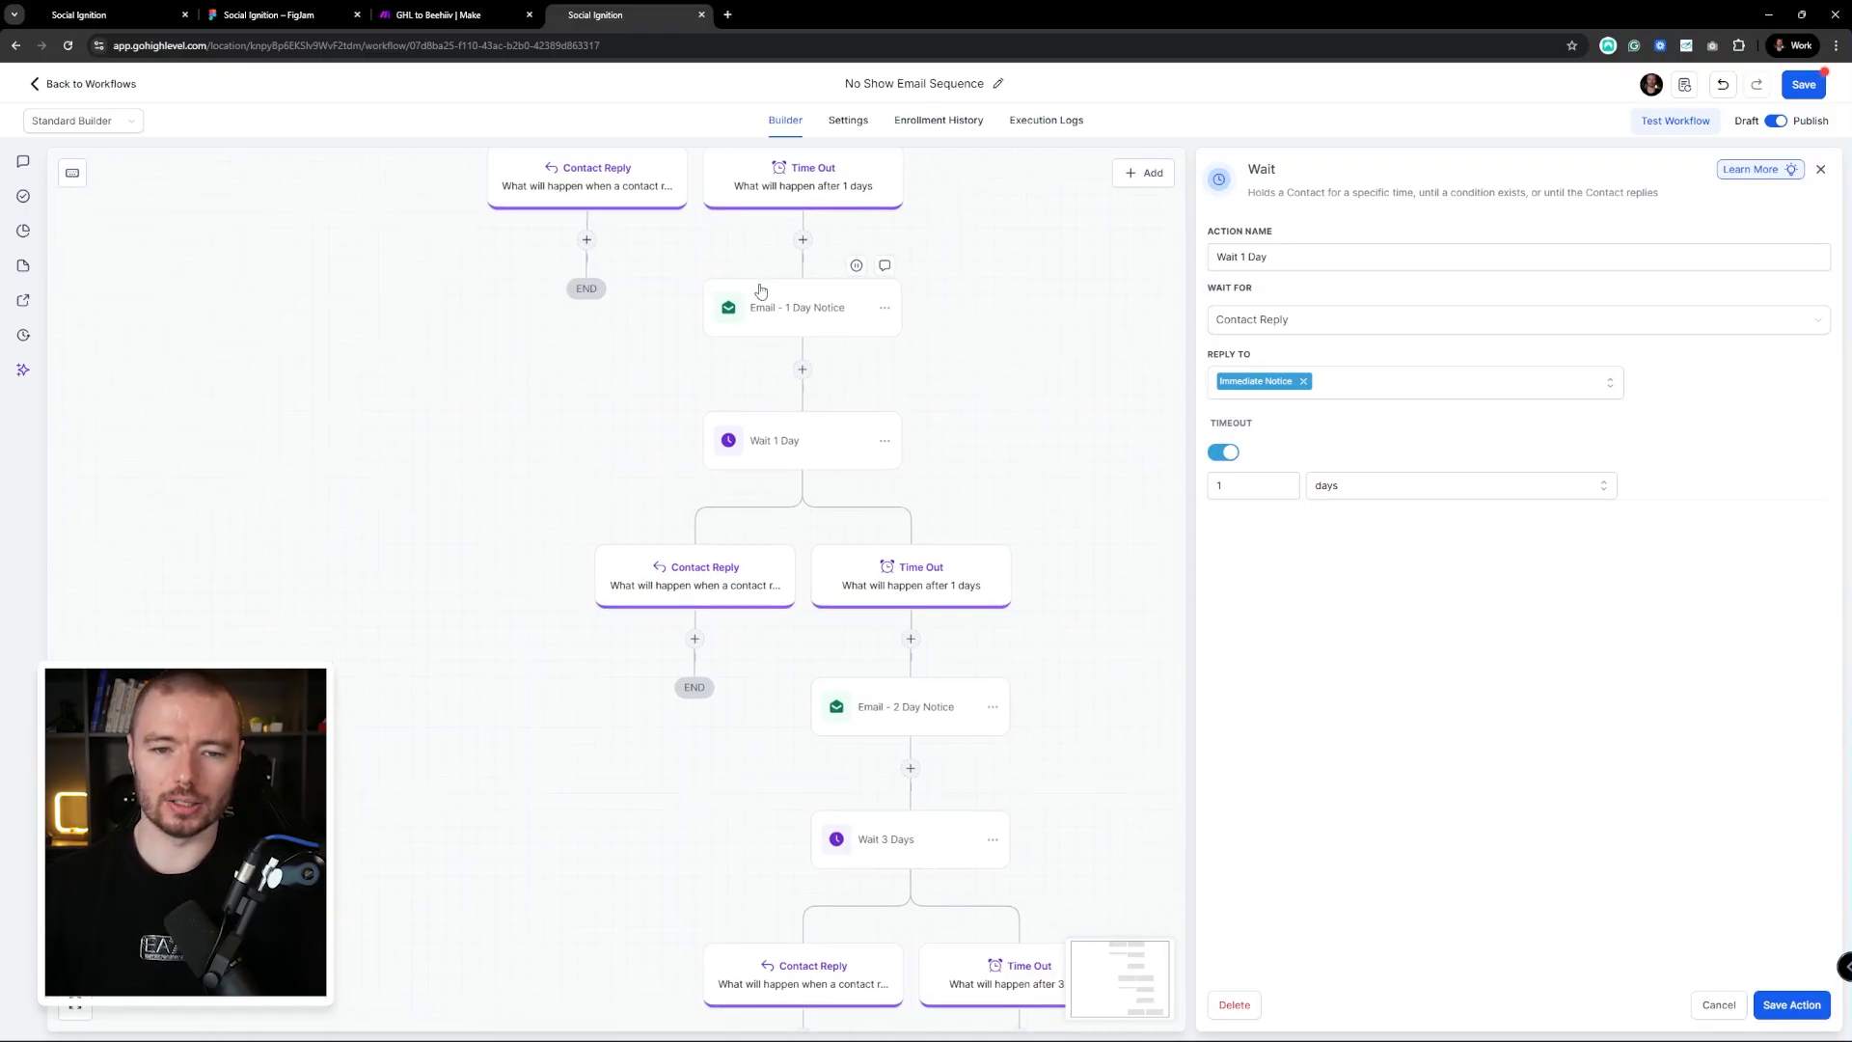
{"action": "left_click_drag", "start_coordinate": [977, 392], "coordinate": [927, 294]}
Open the Email - 1 Day Notice step, then the Email - 2 Day Notice ('Quick question') step
{"action": "left_click", "coordinate": [758, 212]}
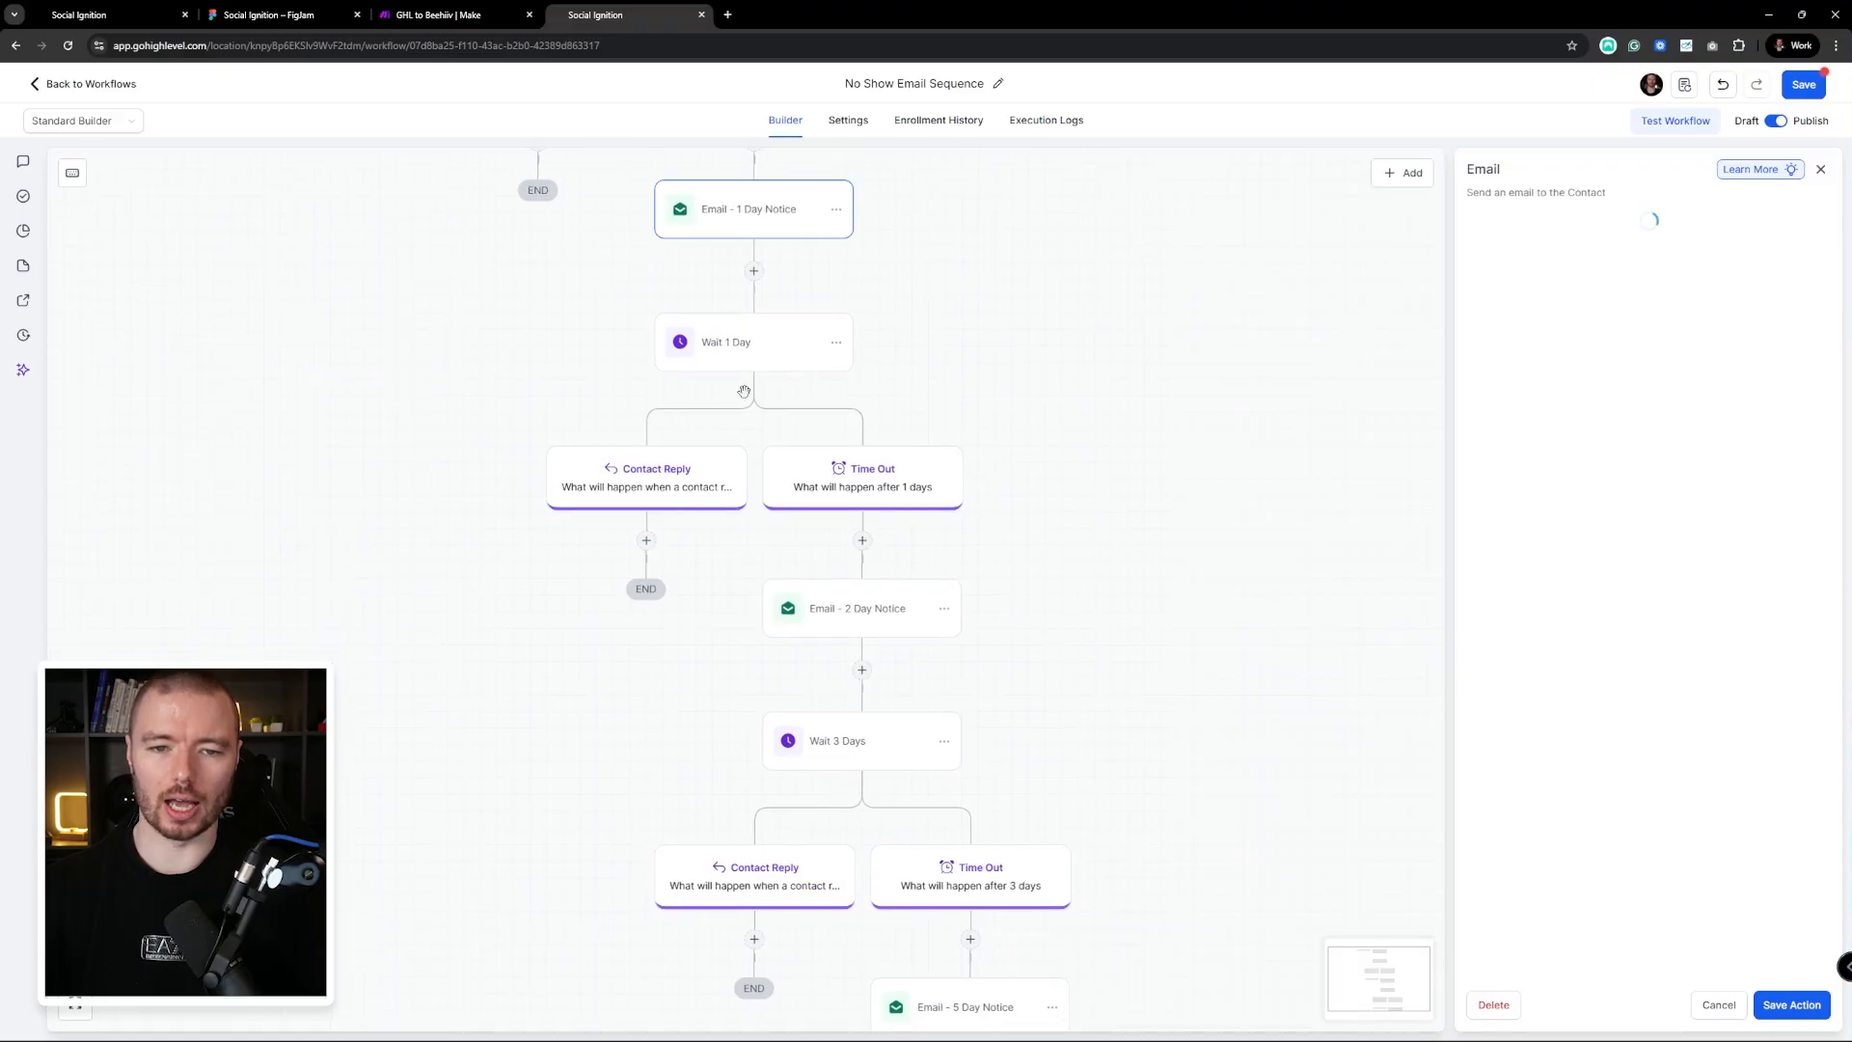
{"action": "scroll", "coordinate": [1624, 867], "scroll_direction": "down", "scroll_amount": 1}
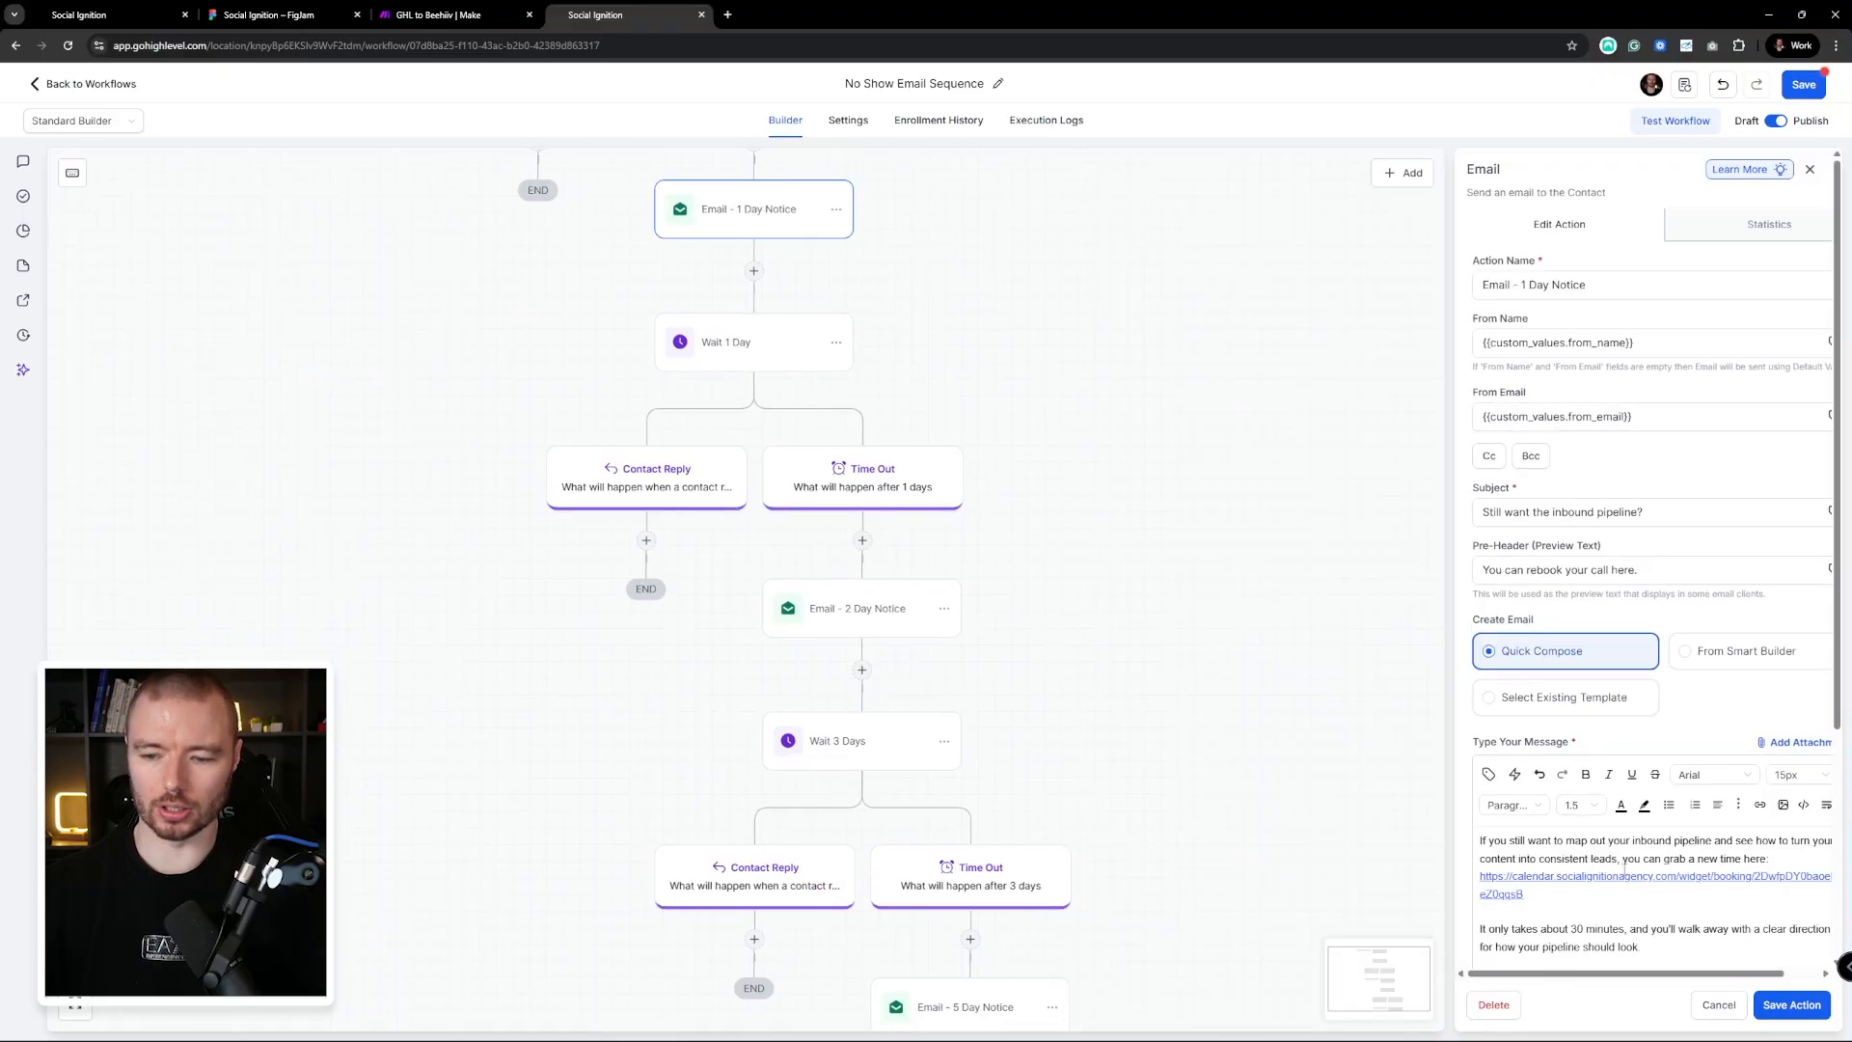
{"action": "left_click_drag", "start_coordinate": [1033, 620], "coordinate": [983, 401]}
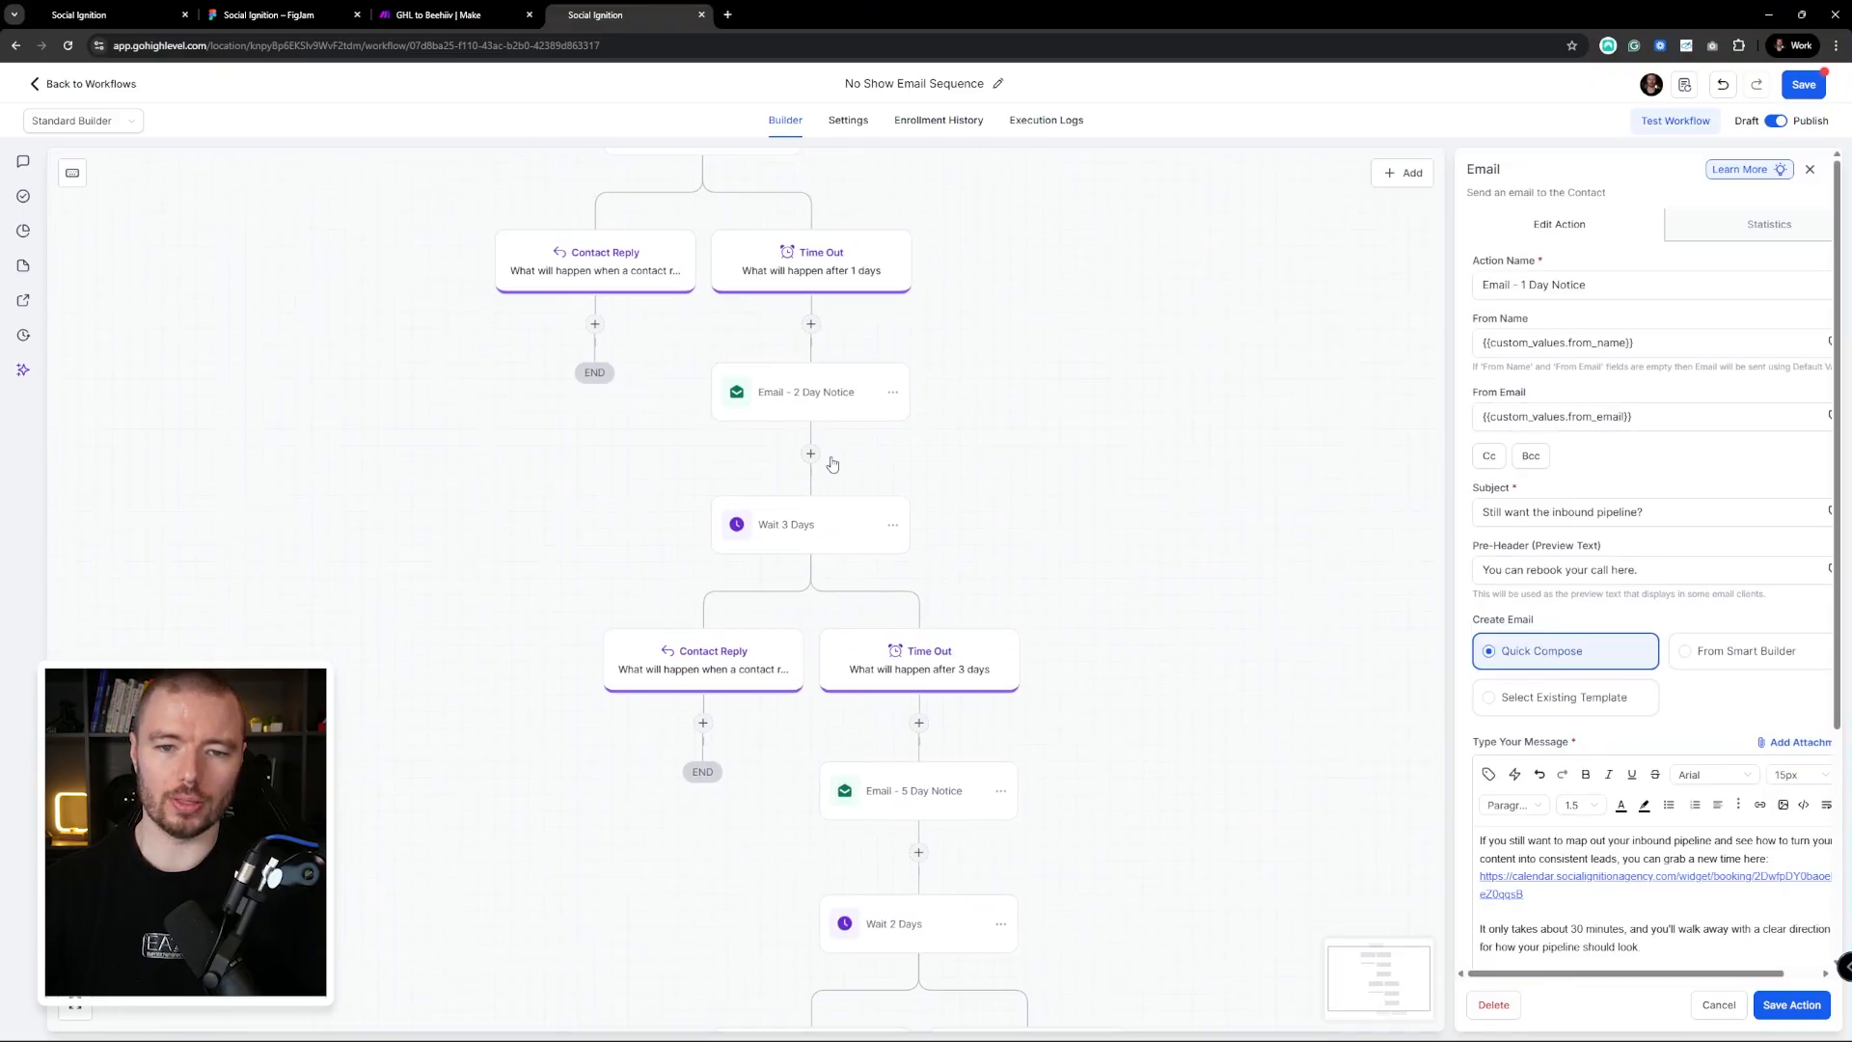
{"action": "left_click", "coordinate": [818, 389]}
Pan down to Email - 14 Day Notice and the final END, then back to the top
{"action": "left_click_drag", "start_coordinate": [1122, 501], "coordinate": [1024, 352]}
{"action": "scroll", "coordinate": [1691, 747], "scroll_direction": "down", "scroll_amount": 1}
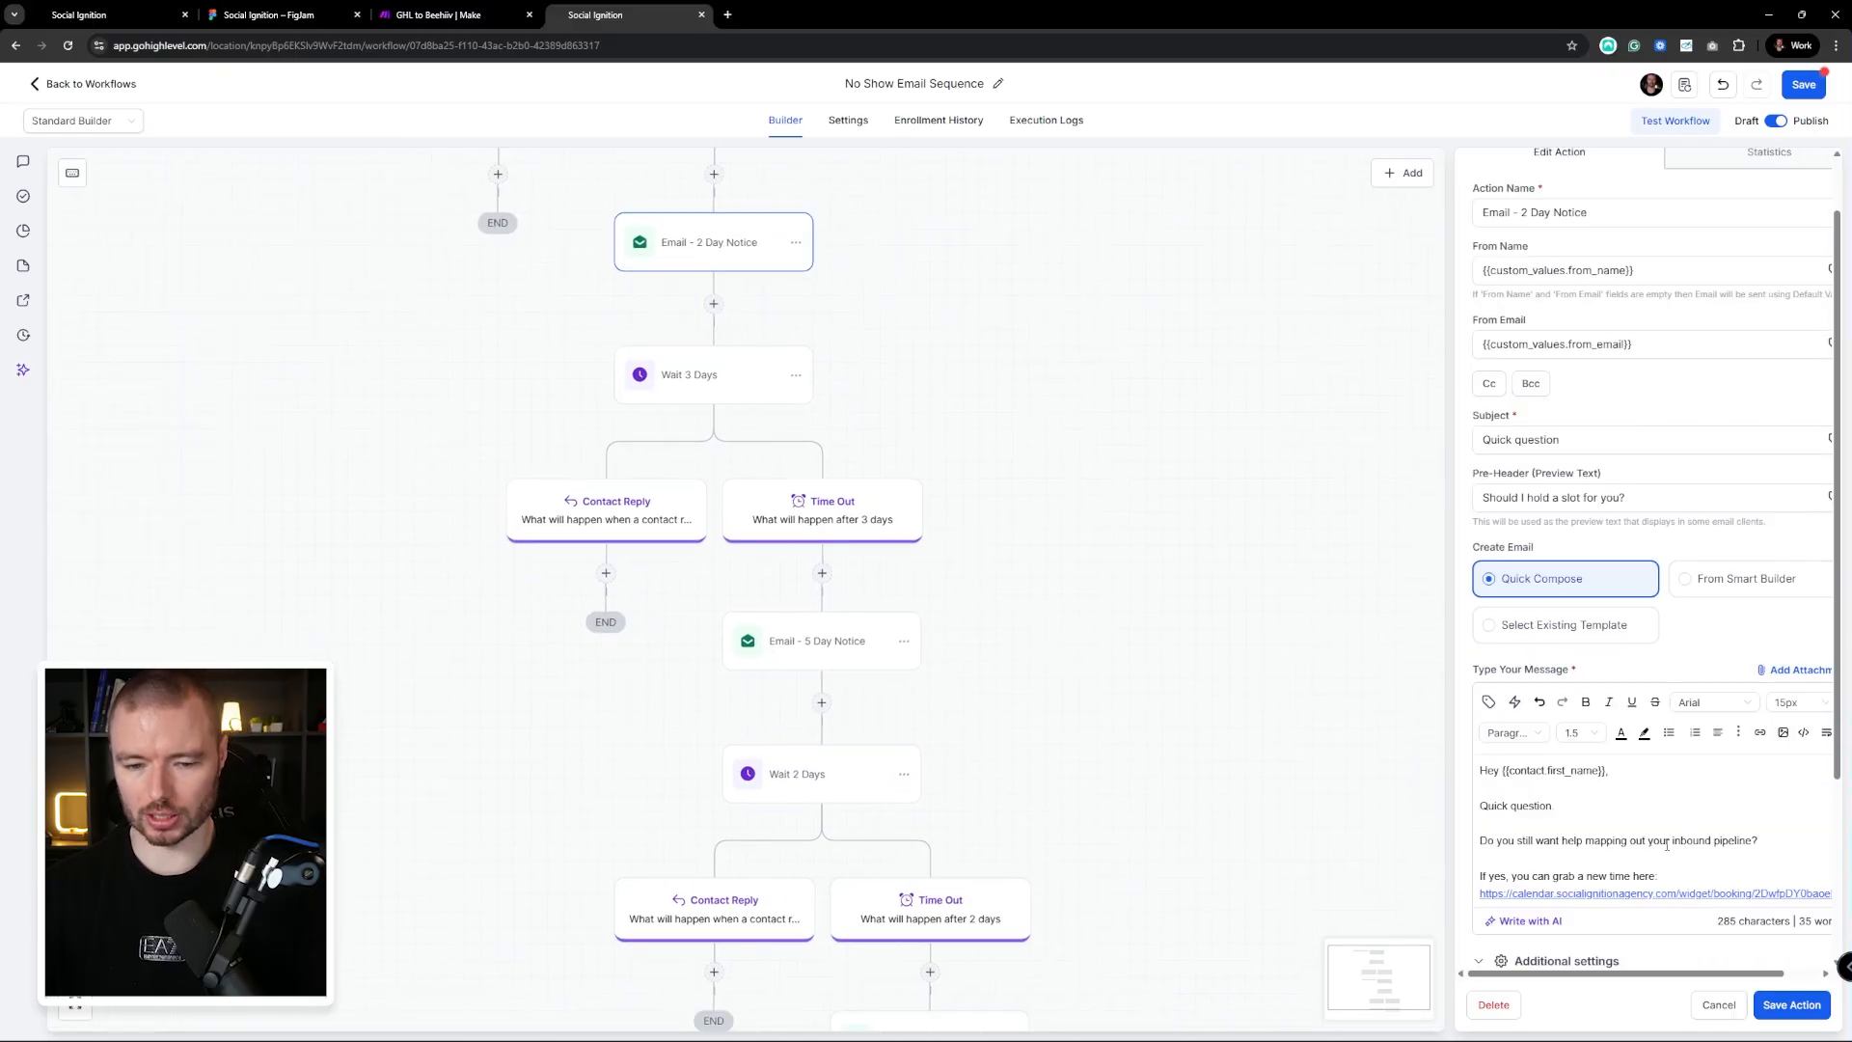
{"action": "left_click_drag", "start_coordinate": [1062, 521], "coordinate": [1175, 224]}
{"action": "left_click_drag", "start_coordinate": [987, 368], "coordinate": [976, 345]}
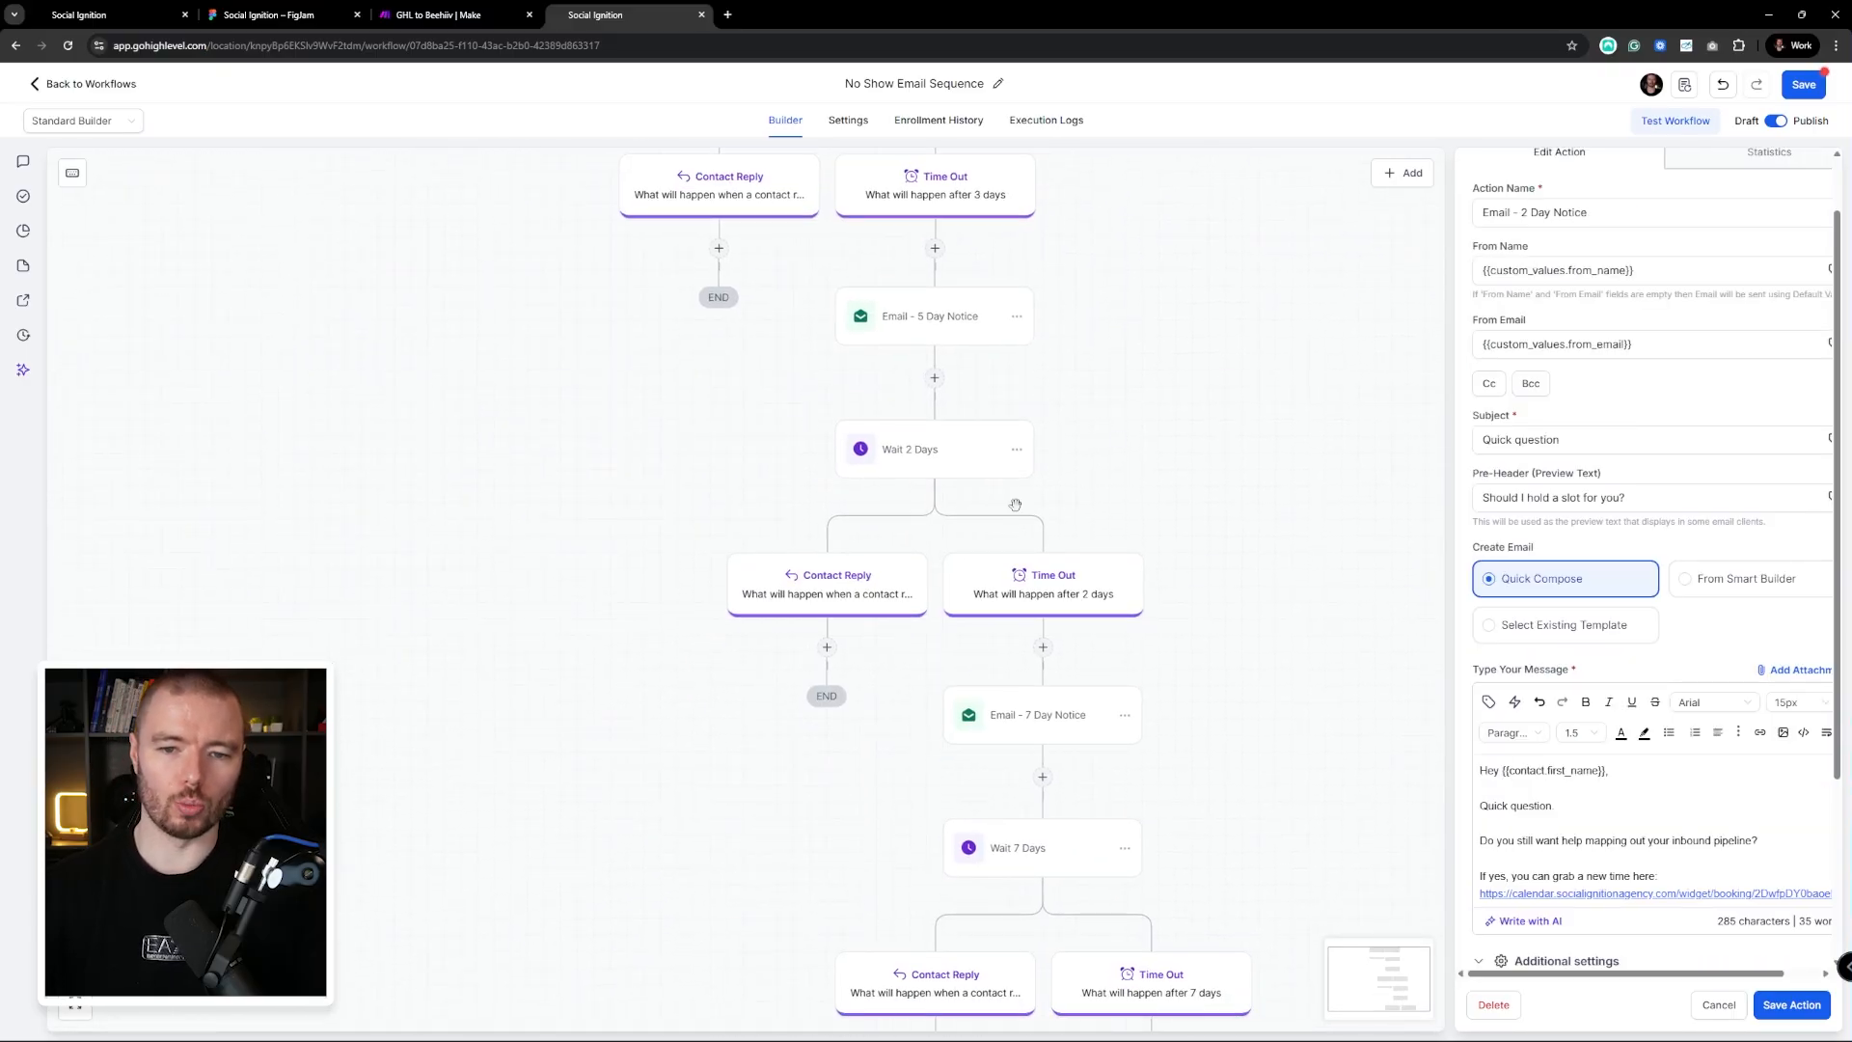
{"action": "left_click_drag", "start_coordinate": [1129, 502], "coordinate": [1064, 402]}
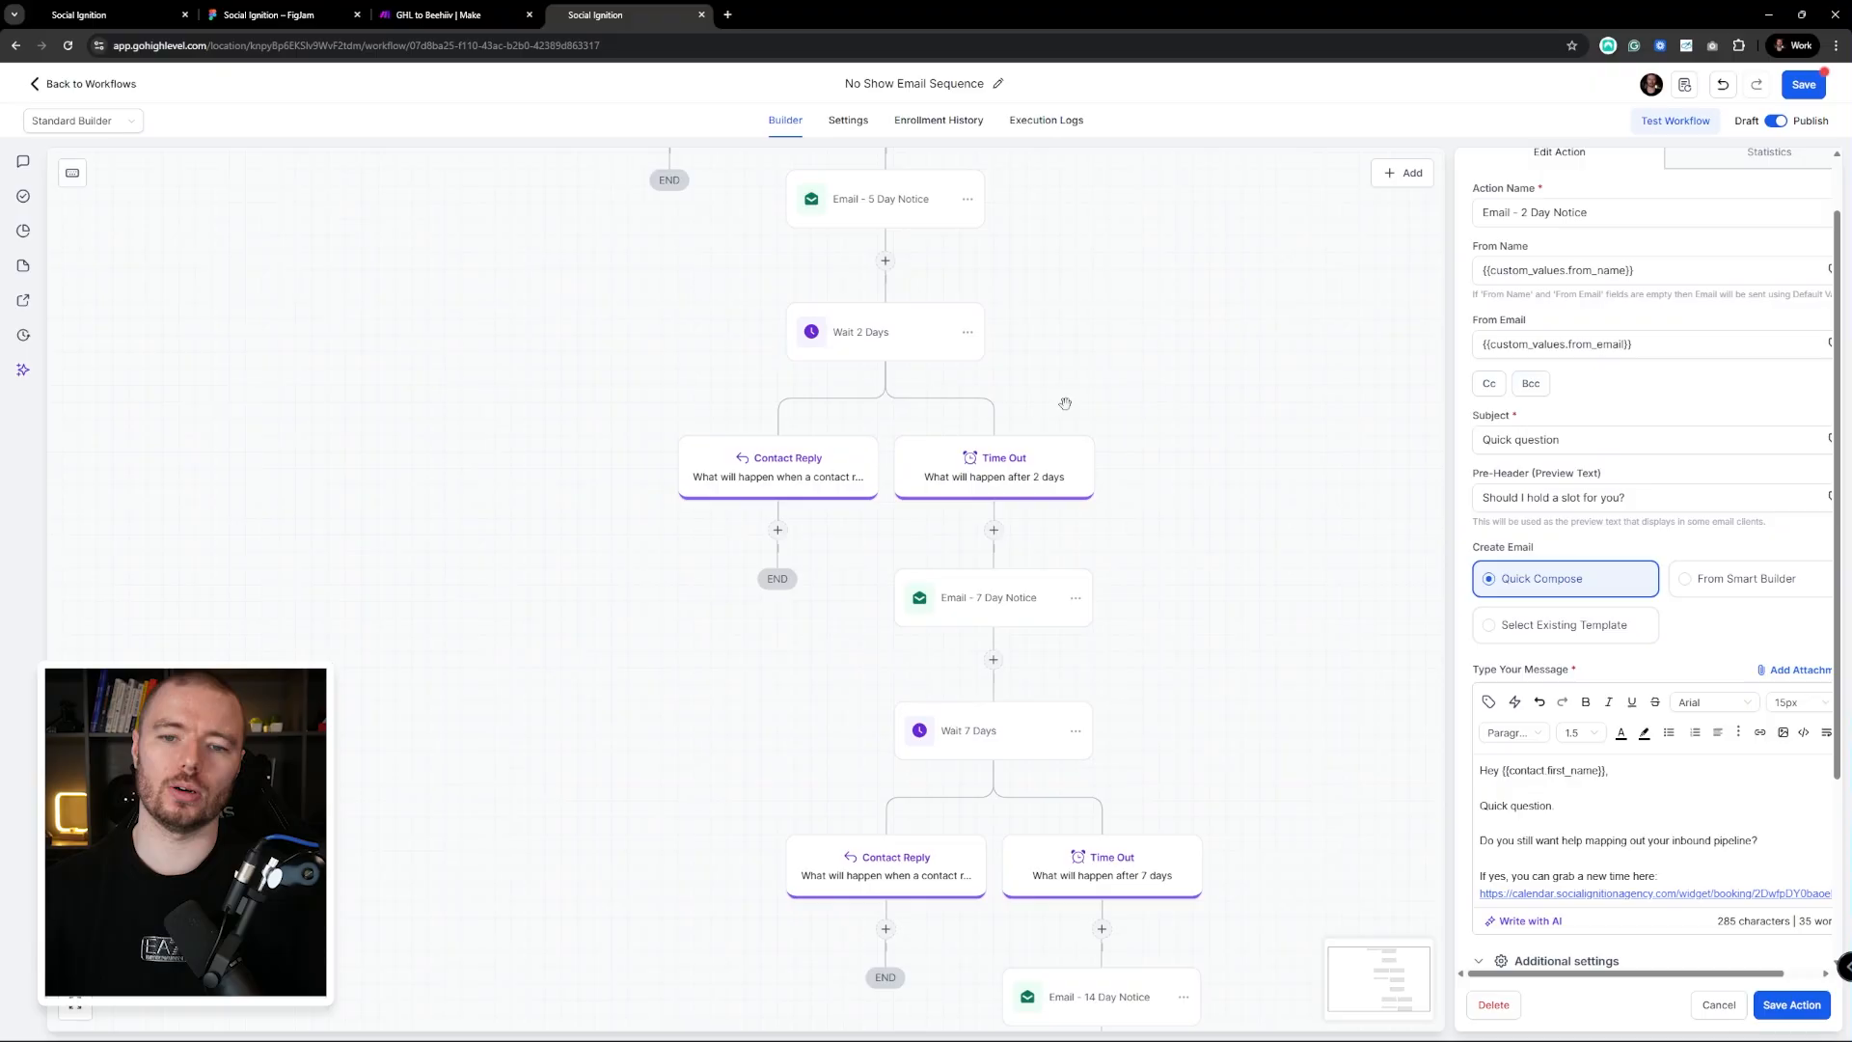
{"action": "left_click_drag", "start_coordinate": [1207, 560], "coordinate": [1155, 513]}
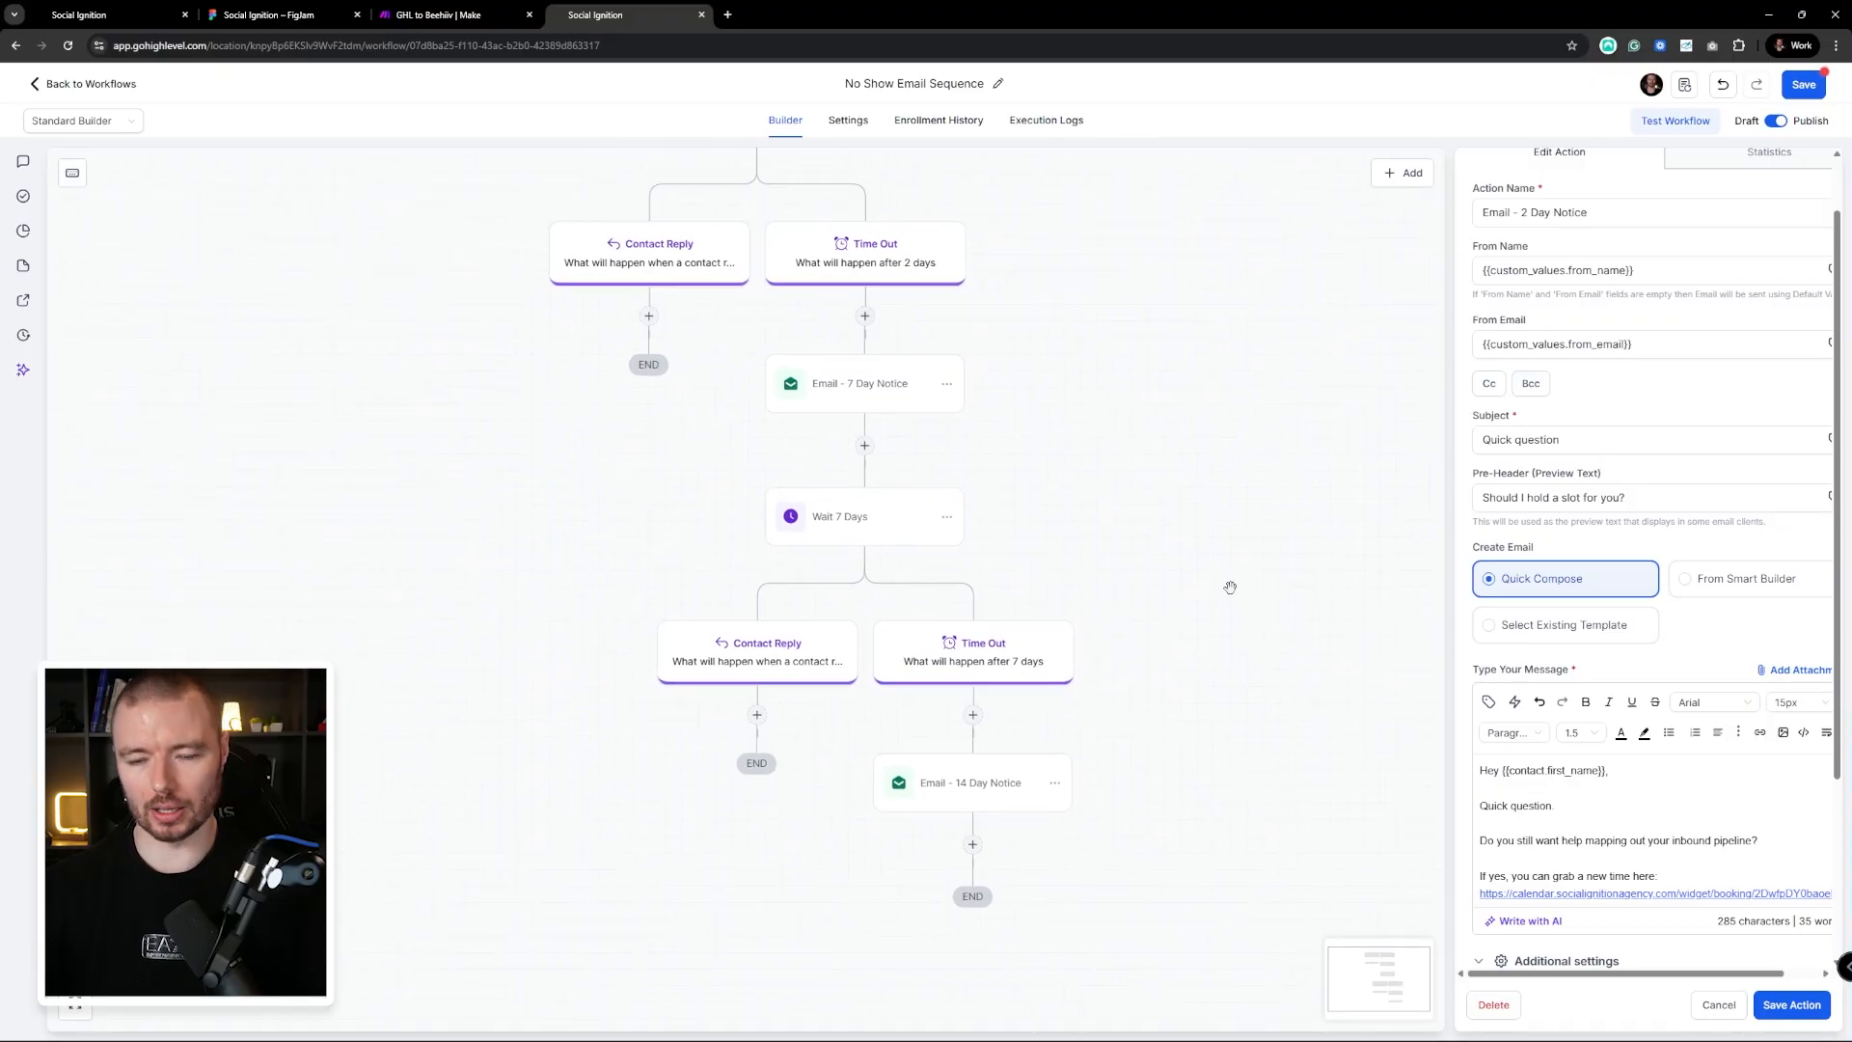
{"action": "left_click_drag", "start_coordinate": [1240, 611], "coordinate": [1012, 408]}
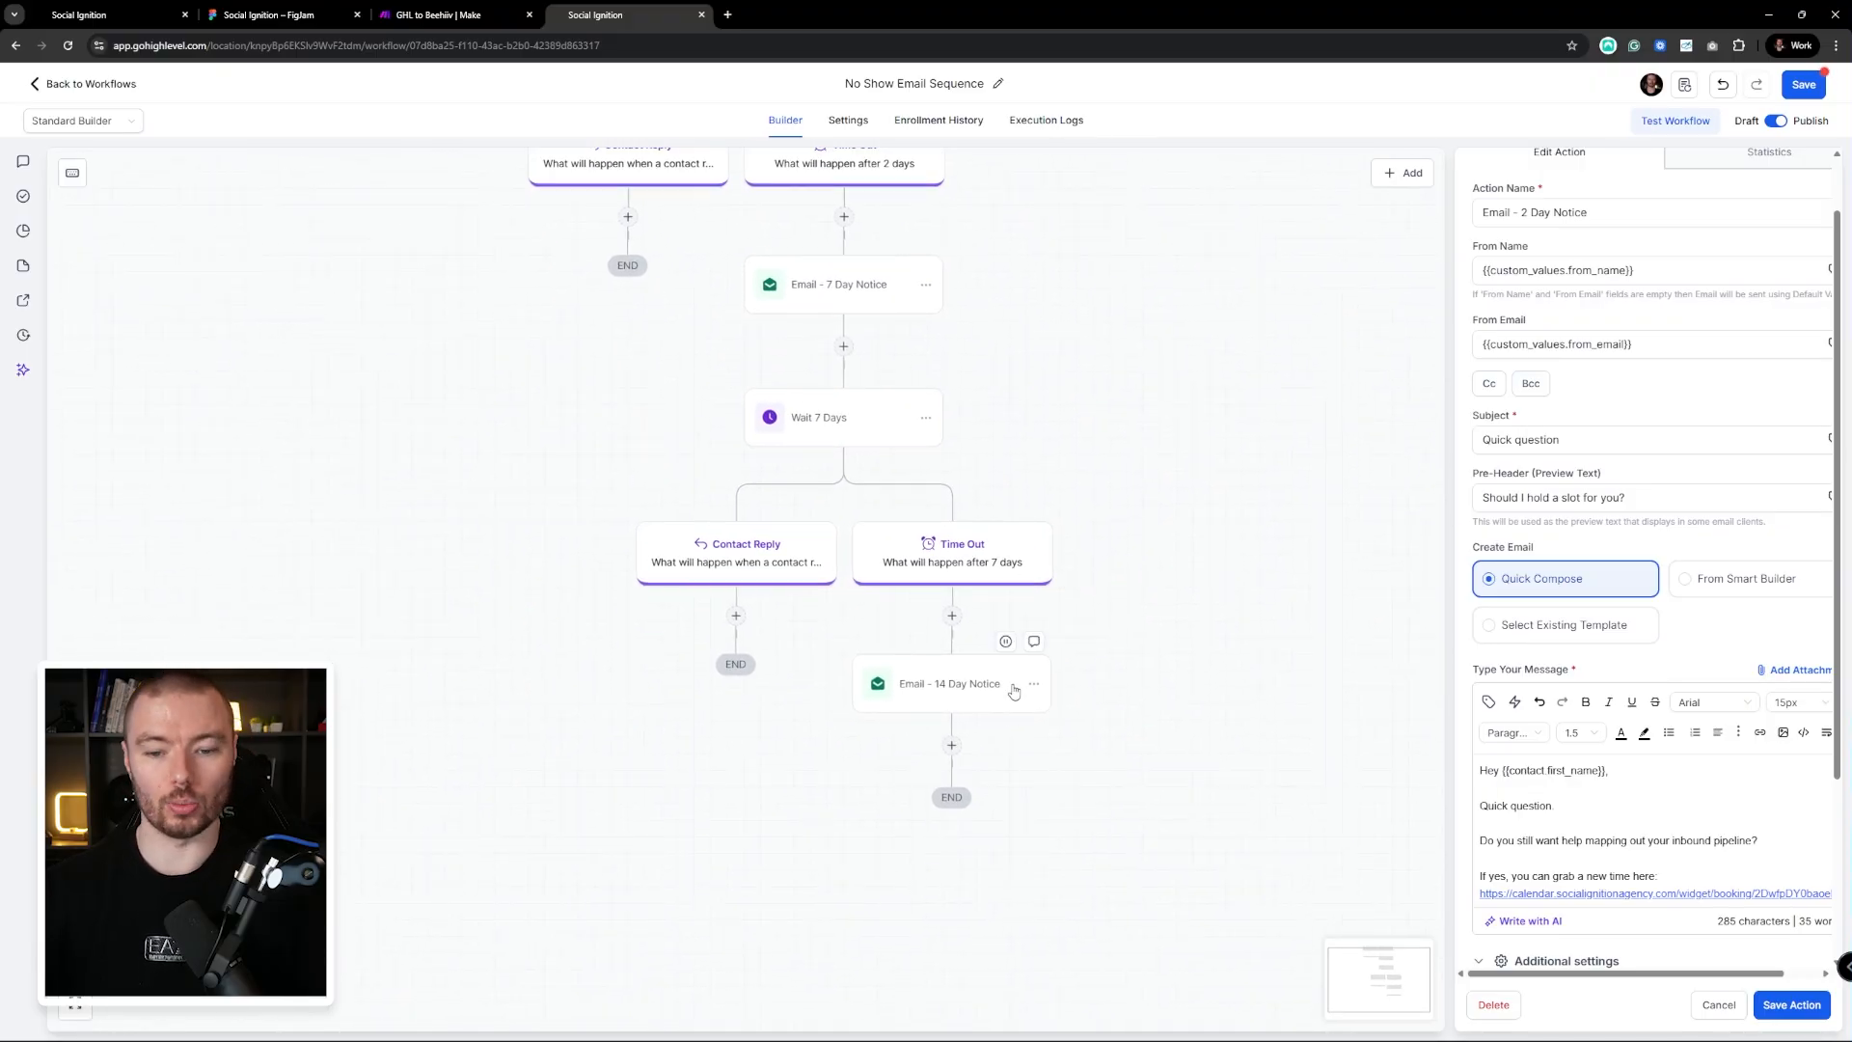
{"action": "left_click_drag", "start_coordinate": [1075, 525], "coordinate": [1242, 615]}
{"action": "left_click_drag", "start_coordinate": [1181, 405], "coordinate": [1258, 682]}
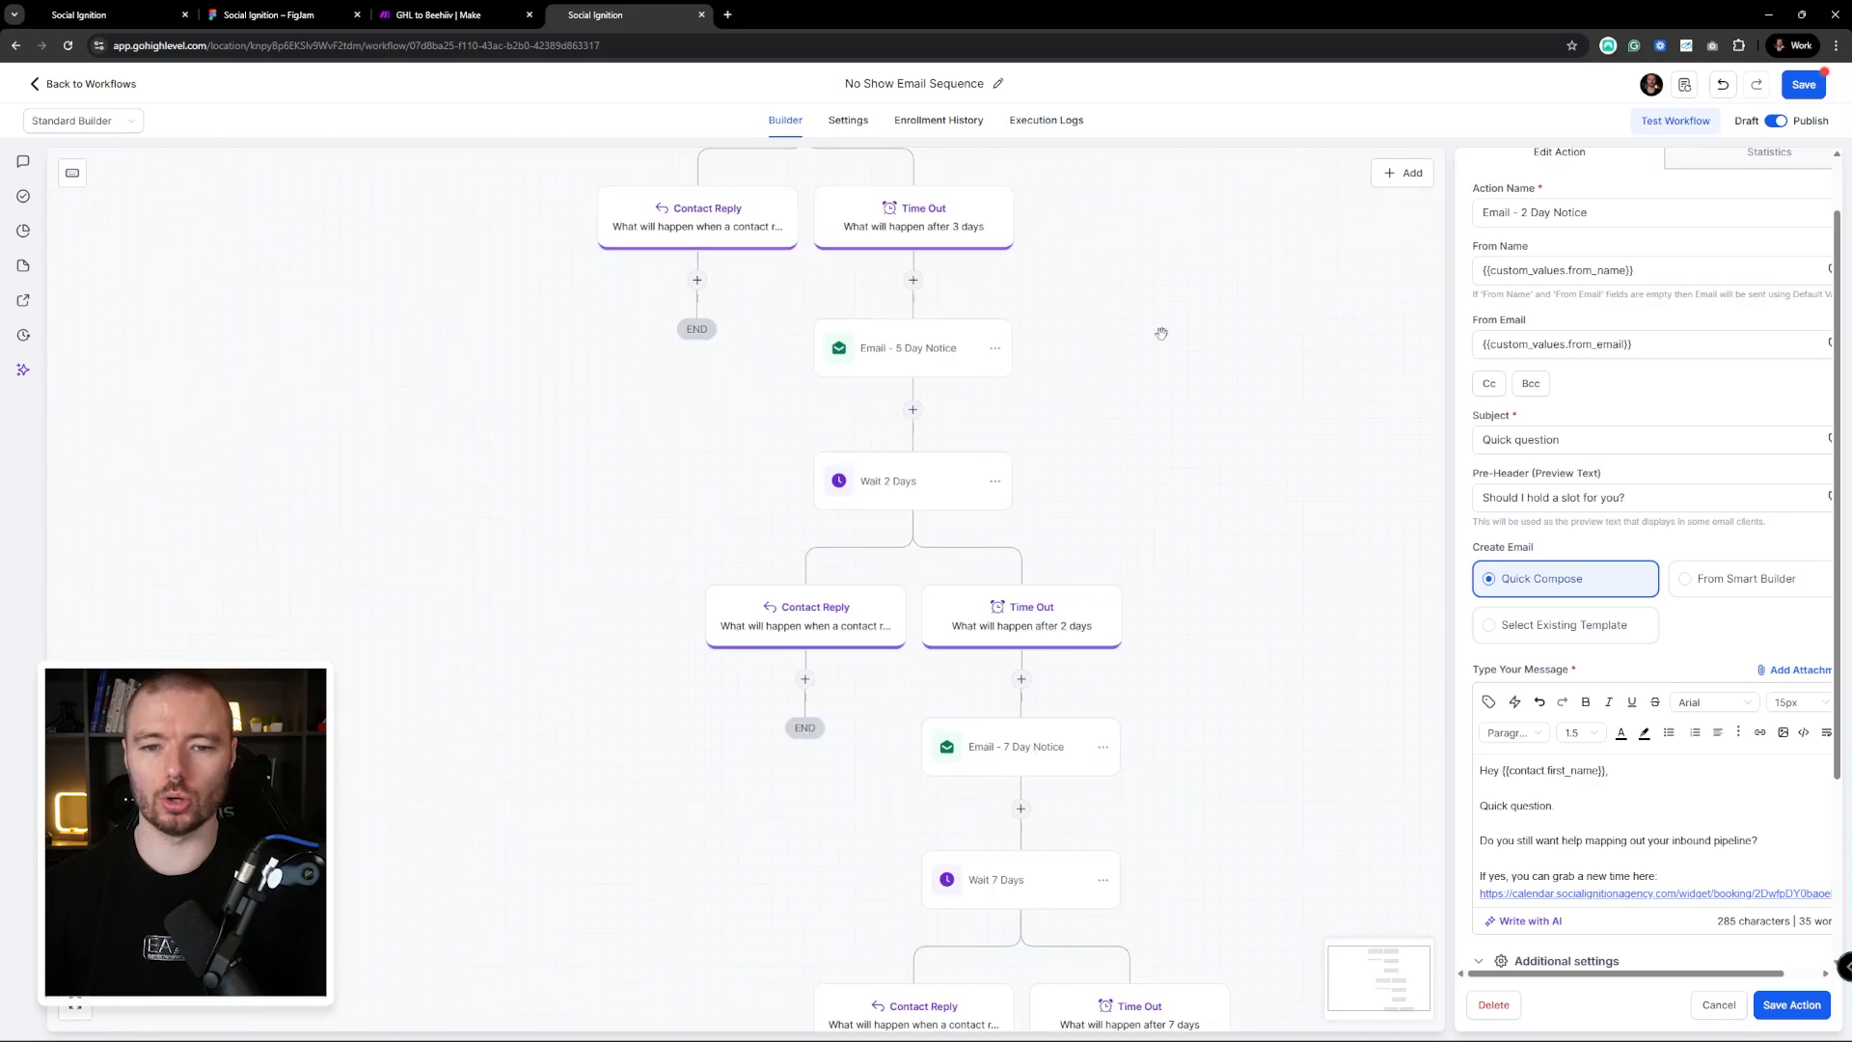
{"action": "left_click_drag", "start_coordinate": [1088, 347], "coordinate": [1373, 797]}
{"action": "left_click_drag", "start_coordinate": [1270, 443], "coordinate": [1320, 657]}
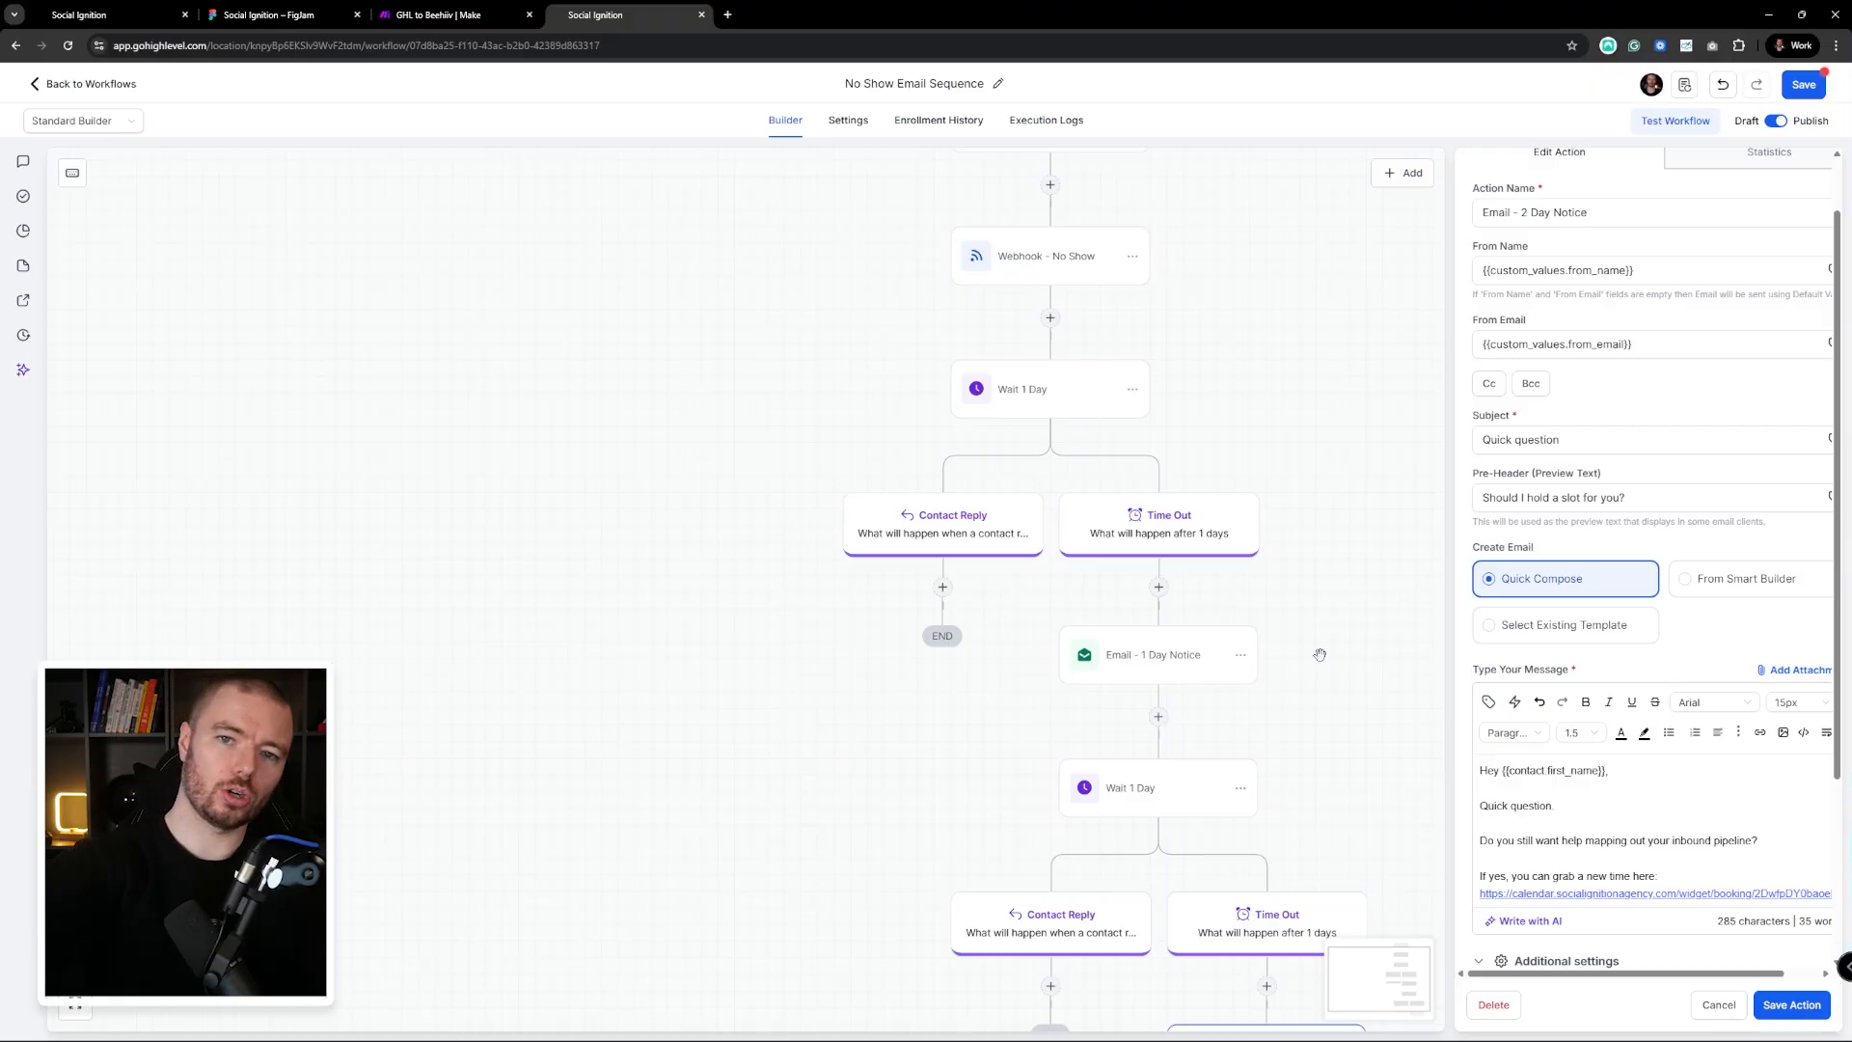
Save the No Show workflow and open its Pipeline Stage Changed trigger (Sales Pipeline, No Show stage)
{"action": "left_click", "coordinate": [1797, 88]}
{"action": "left_click_drag", "start_coordinate": [1231, 317], "coordinate": [1122, 526]}
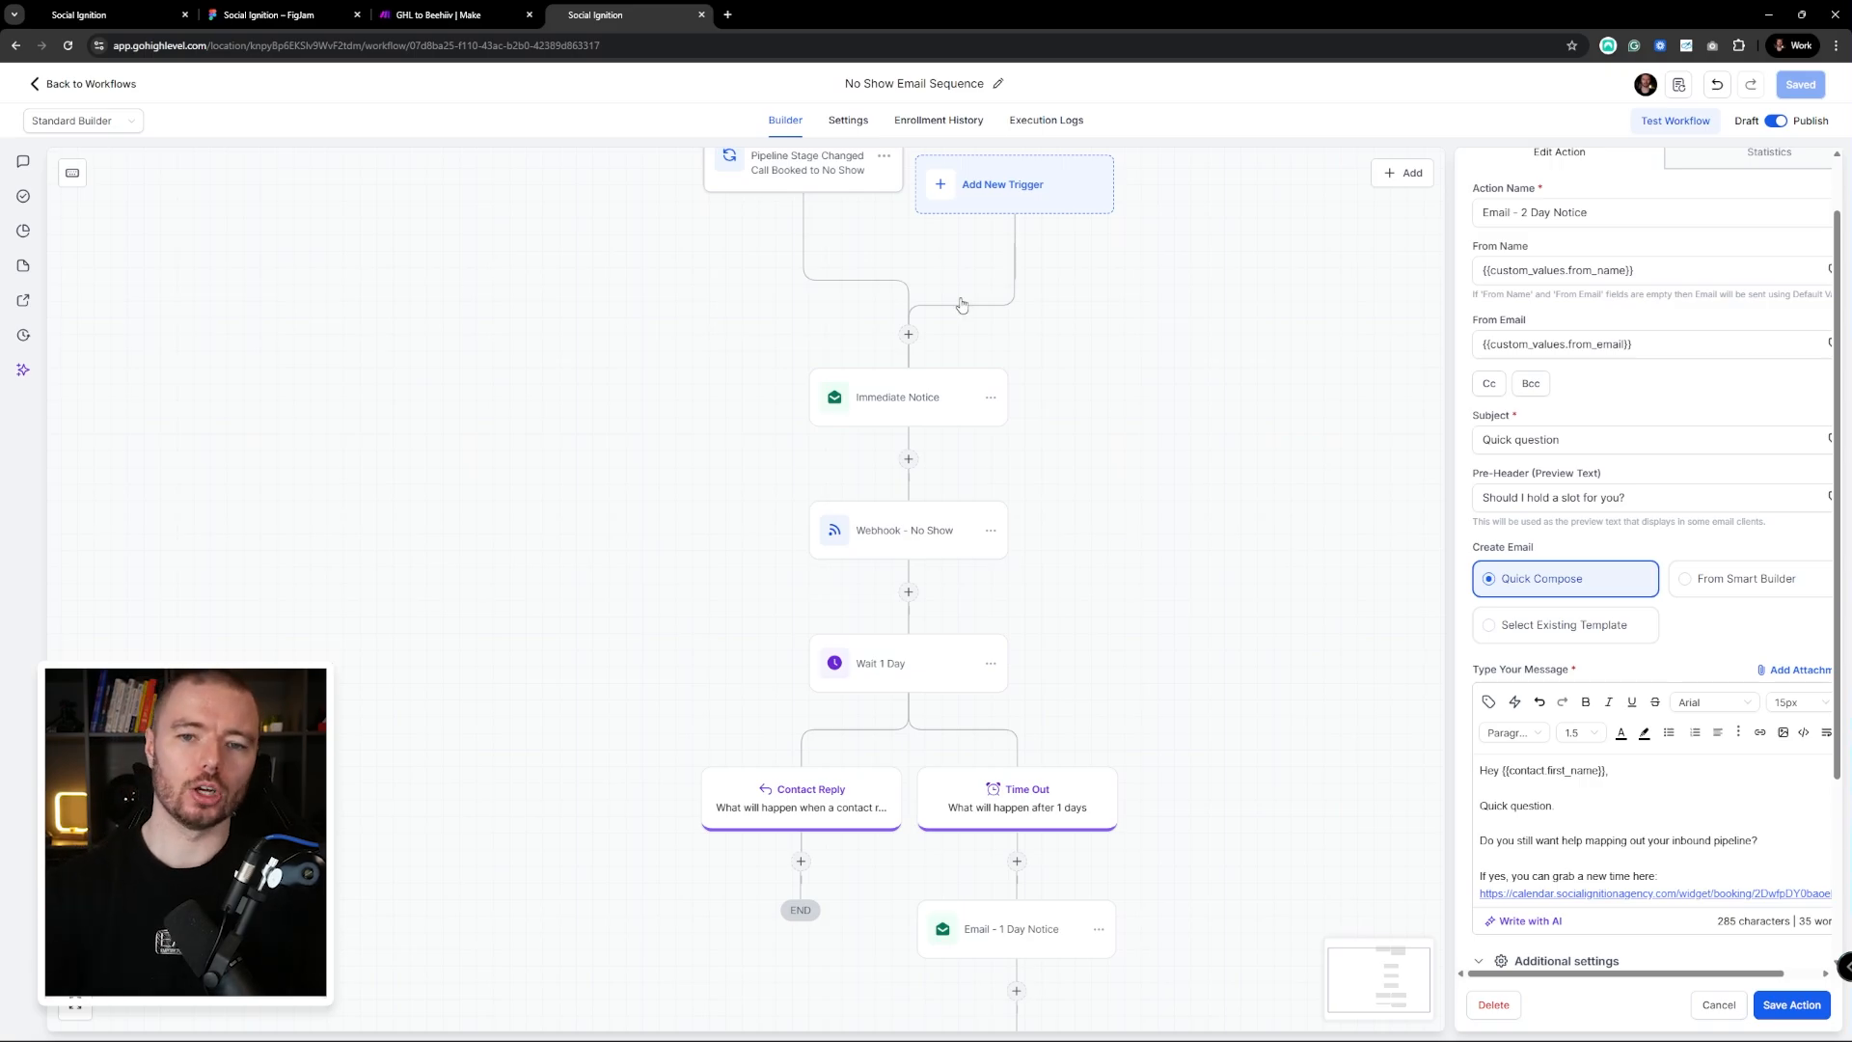
{"action": "left_click_drag", "start_coordinate": [1016, 318], "coordinate": [1105, 681]}
{"action": "left_click_drag", "start_coordinate": [1213, 587], "coordinate": [954, 350]}
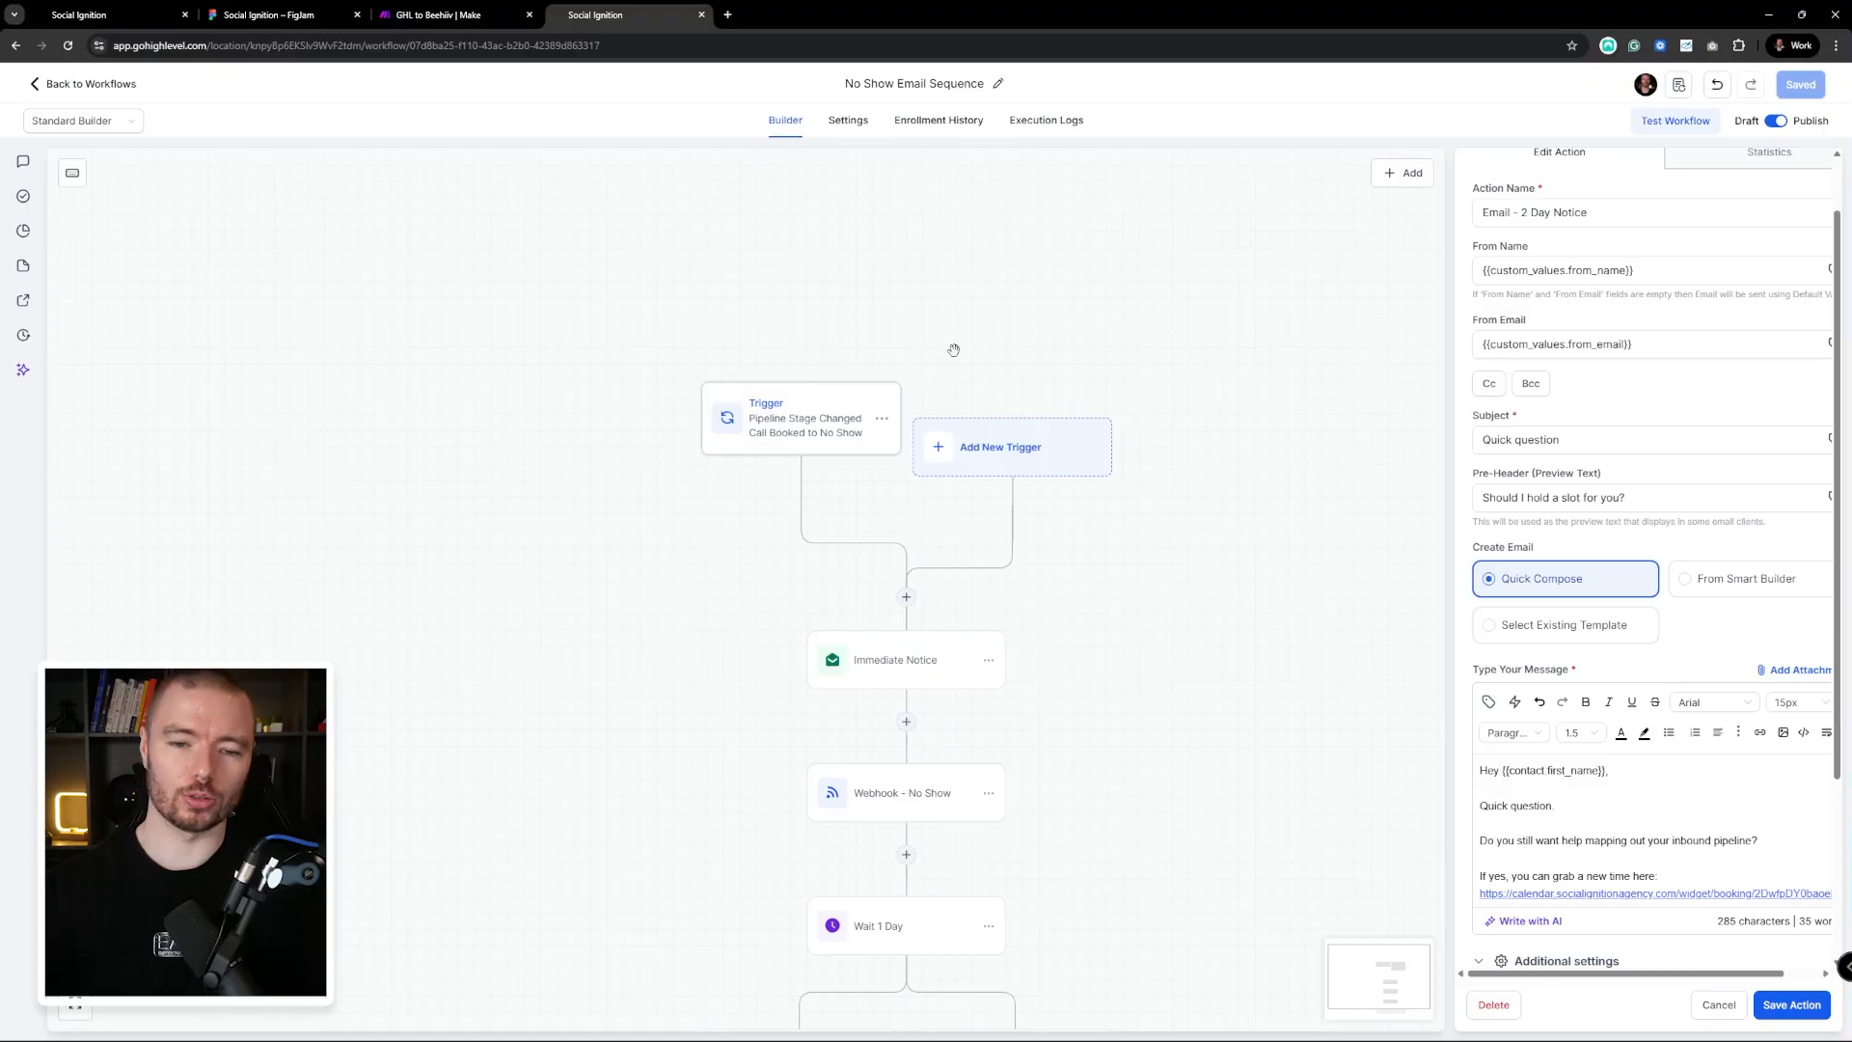
{"action": "left_click", "coordinate": [796, 420]}
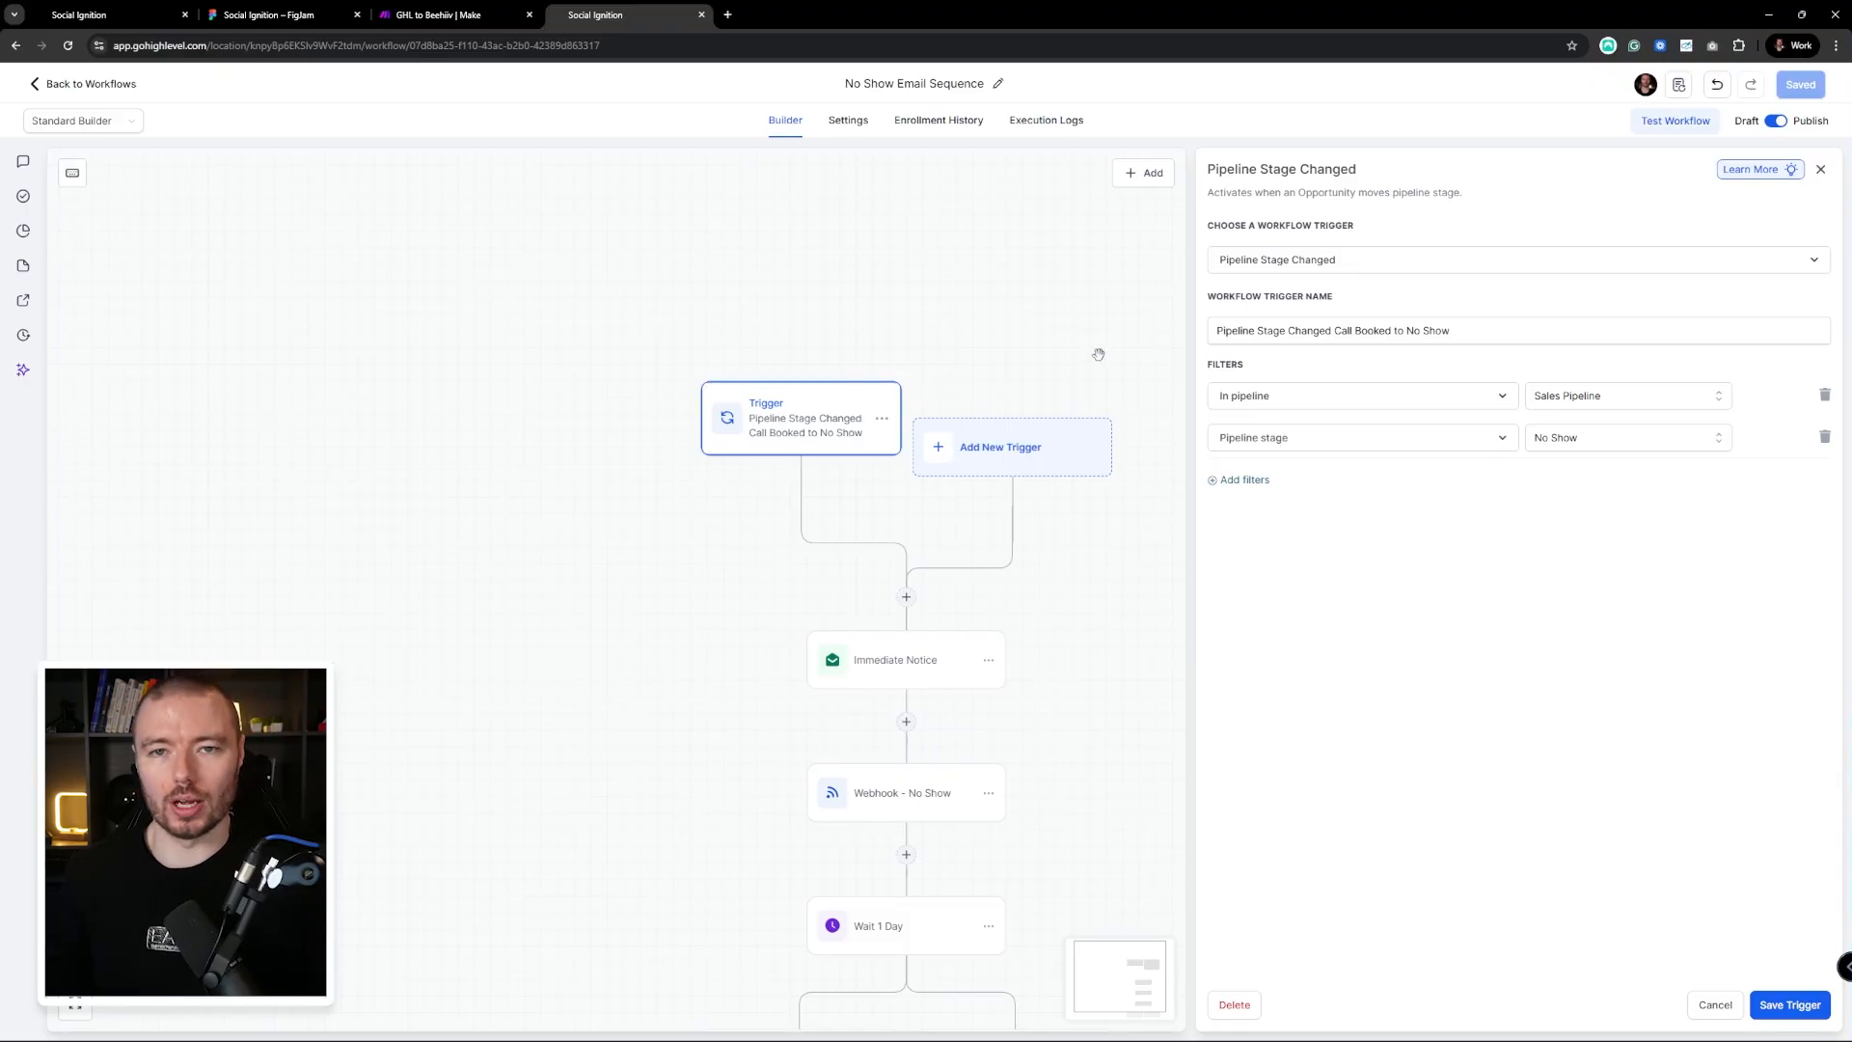
In FigJam, draw a green arrow from Book Call Page to Add to Newsletter
{"action": "key", "text": "ctrl+2"}
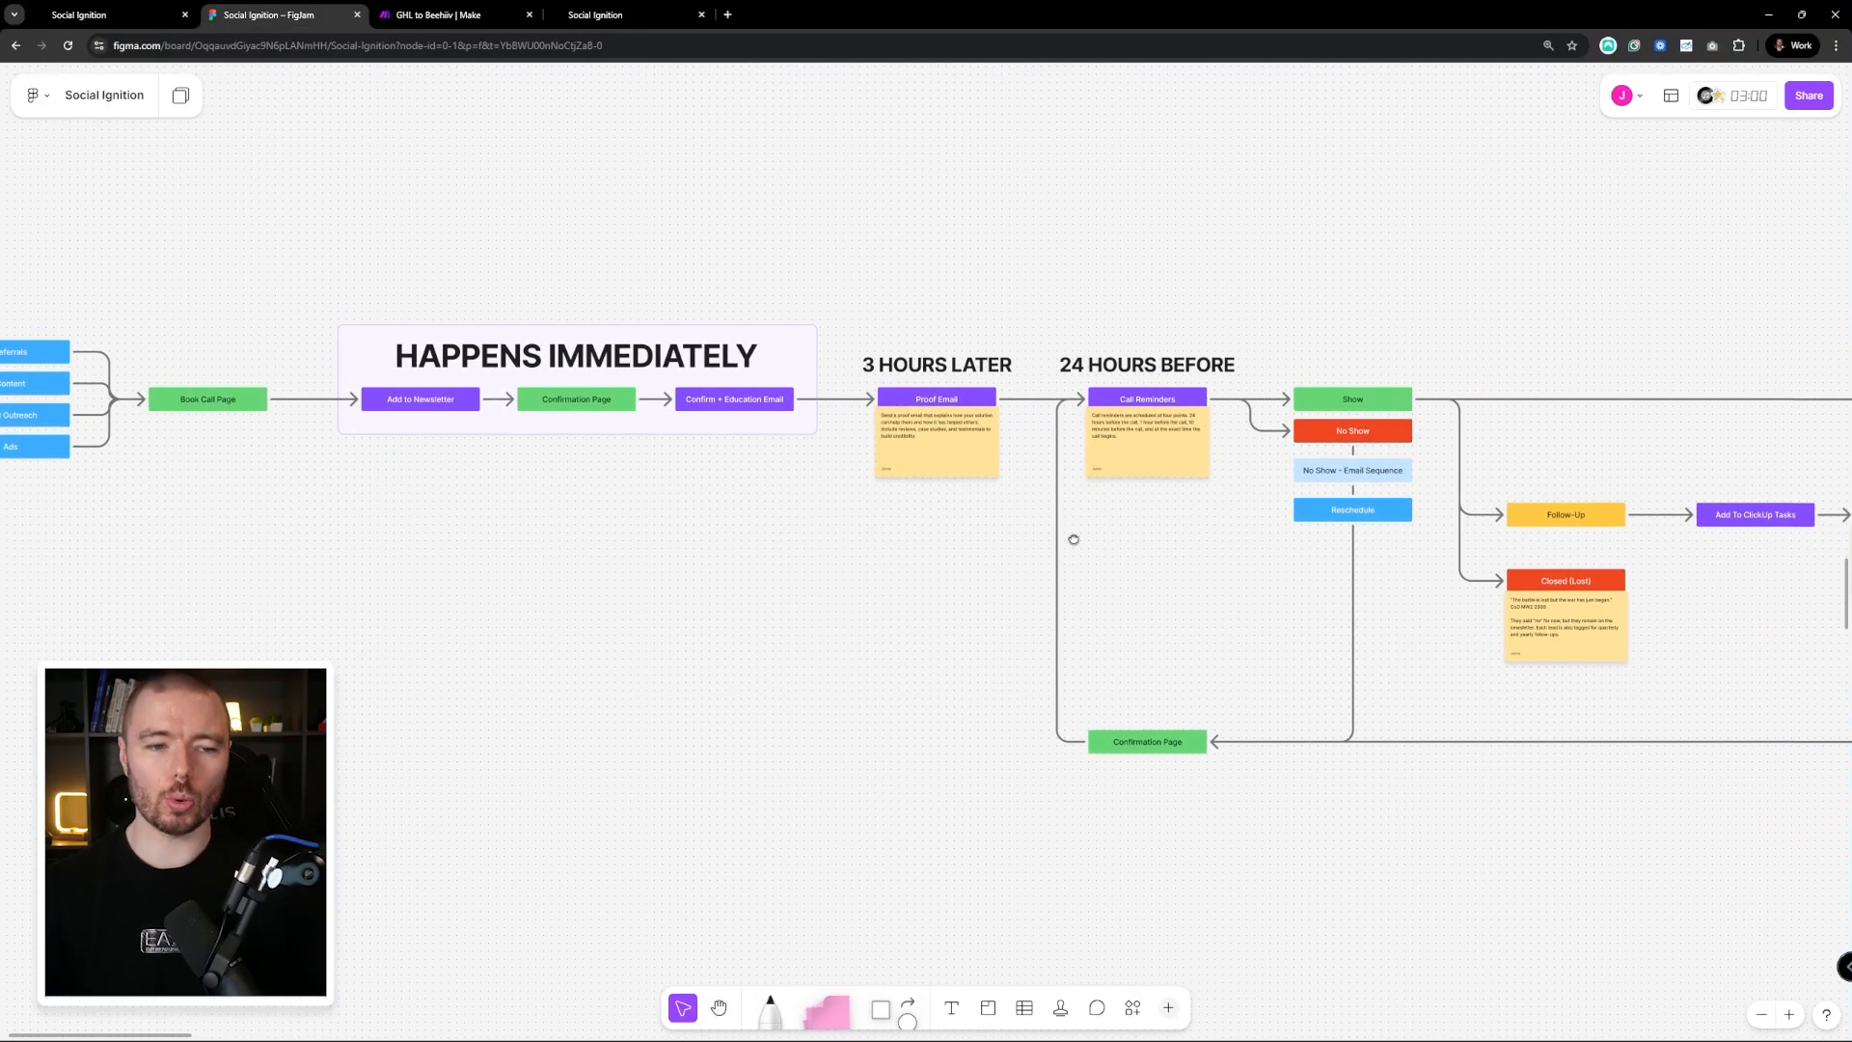
{"action": "left_click", "coordinate": [771, 1011]}
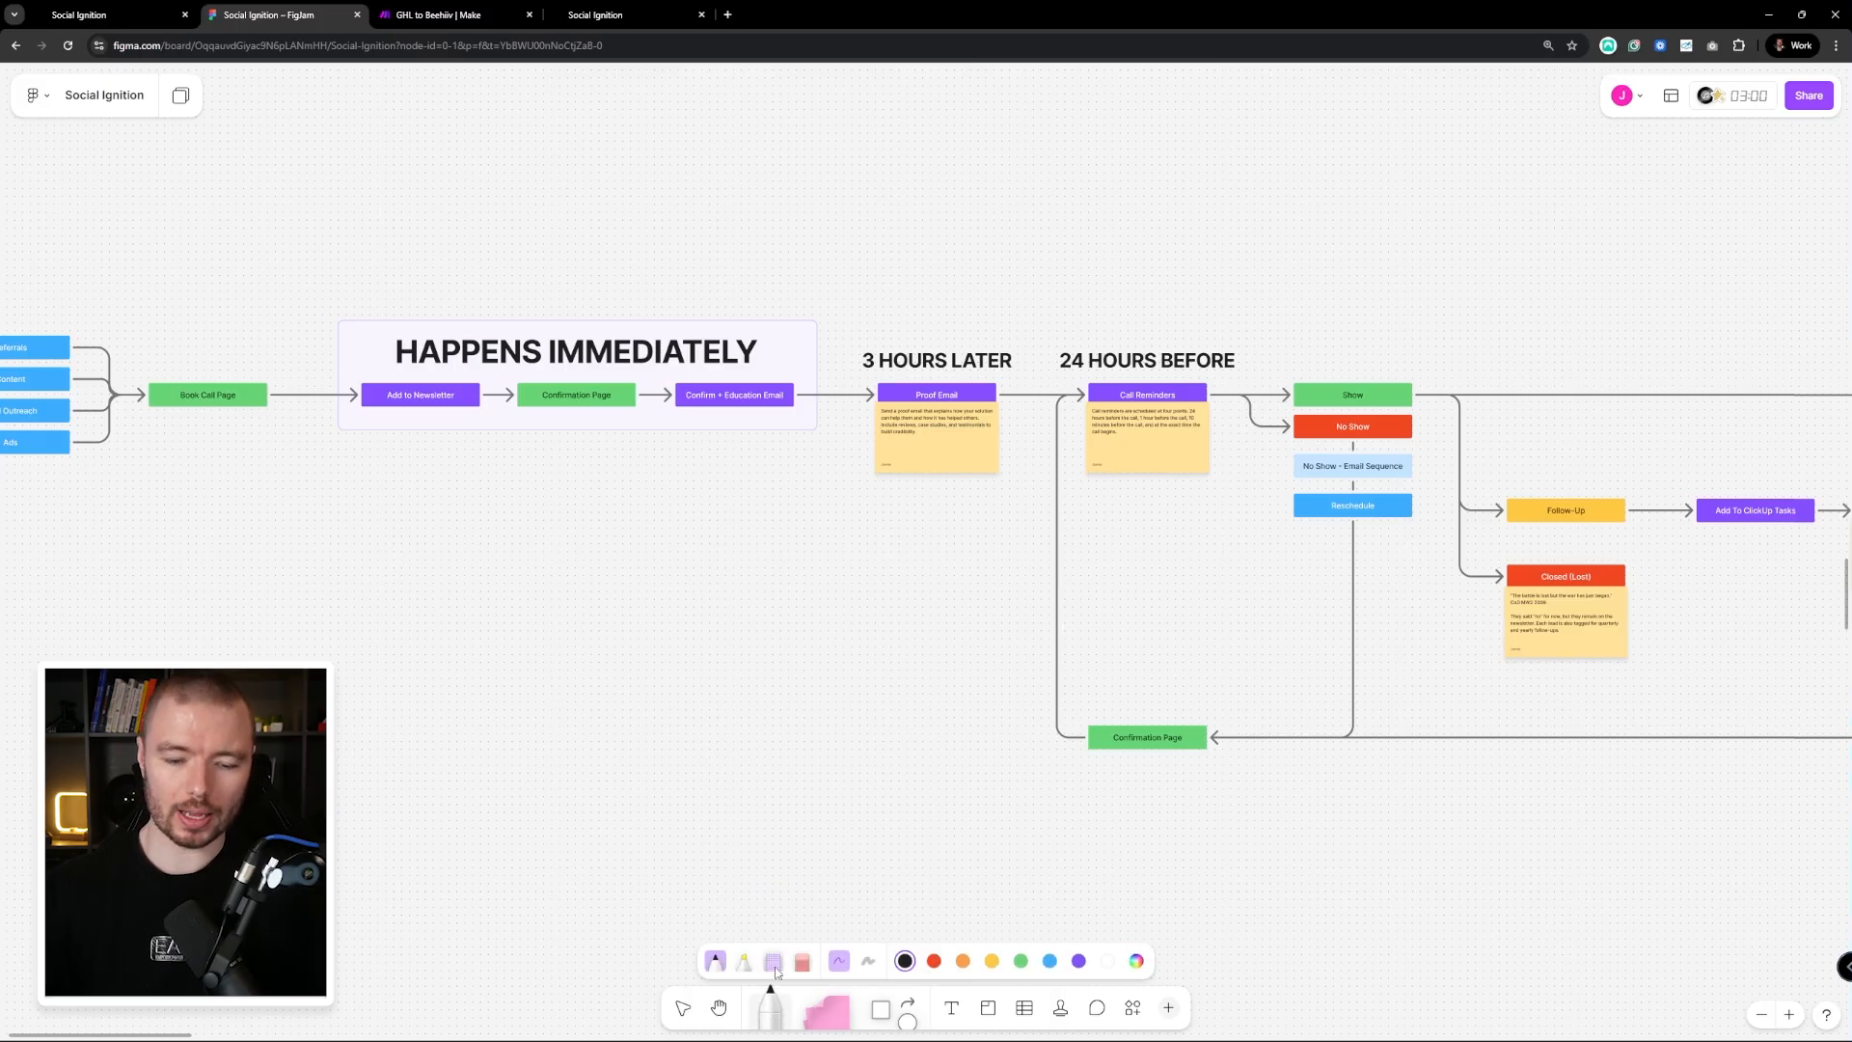
{"action": "left_click", "coordinate": [1021, 961]}
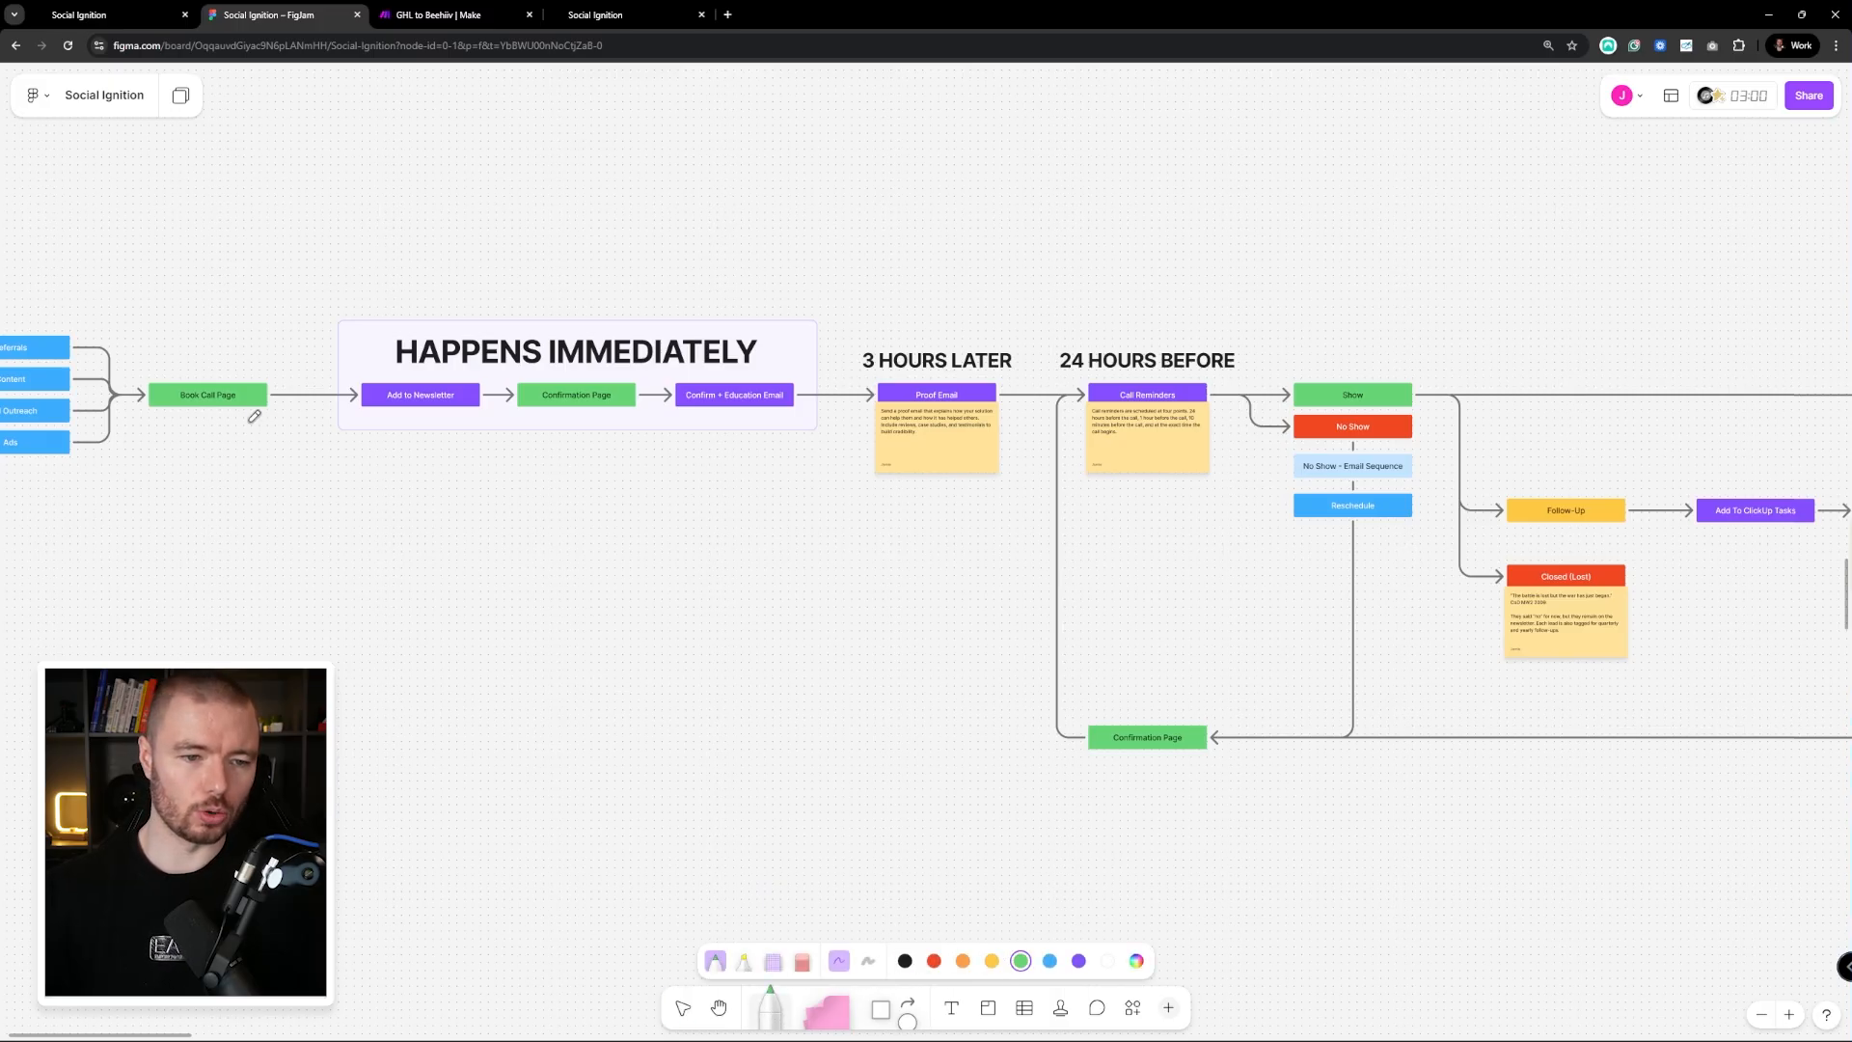
{"action": "left_click_drag", "start_coordinate": [271, 391], "coordinate": [357, 396]}
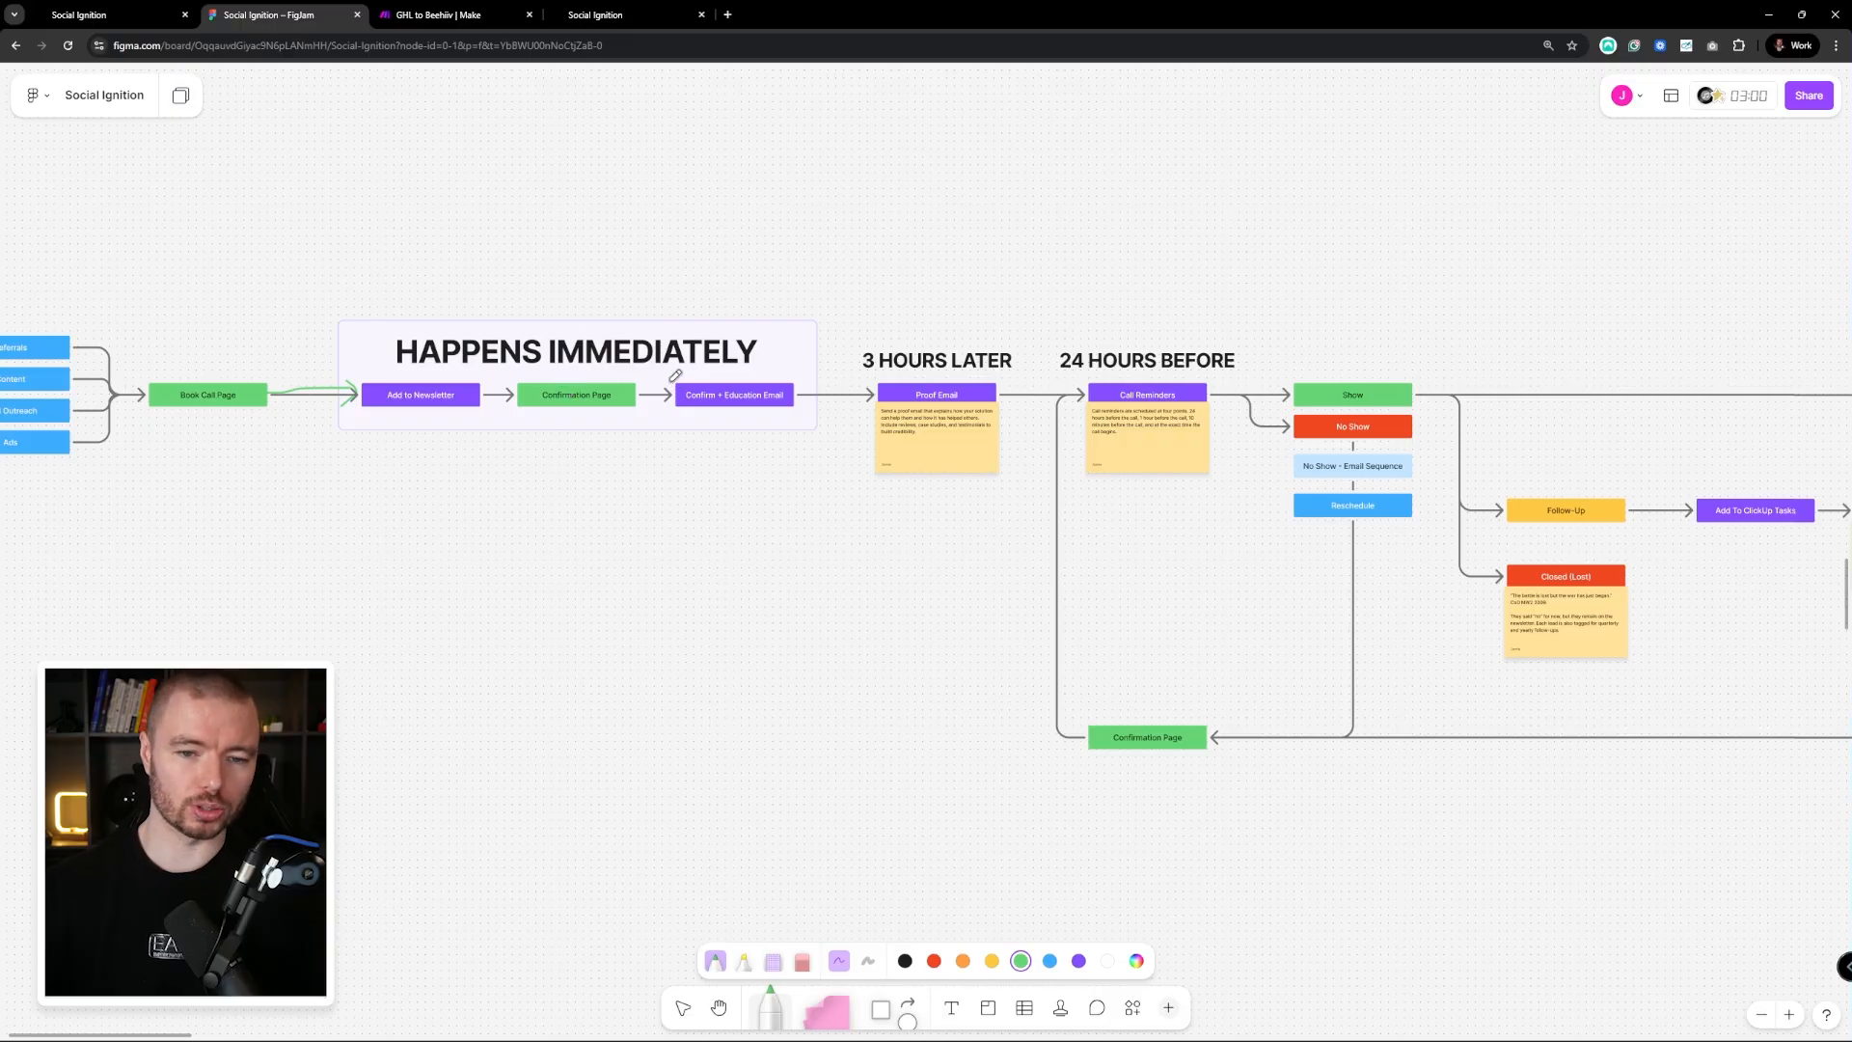
Circle the Confirm + Education Email, Proof Email and Call Reminders steps in green
{"action": "mouse_move", "coordinate": [715, 368]}
{"action": "left_mouse_down"}
{"action": "mouse_move", "coordinate": [783, 413]}
{"action": "mouse_move", "coordinate": [754, 377]}
{"action": "left_mouse_up"}
{"action": "mouse_move", "coordinate": [950, 372]}
{"action": "left_mouse_down"}
{"action": "mouse_move", "coordinate": [1001, 395]}
{"action": "mouse_move", "coordinate": [885, 359]}
{"action": "left_mouse_up"}
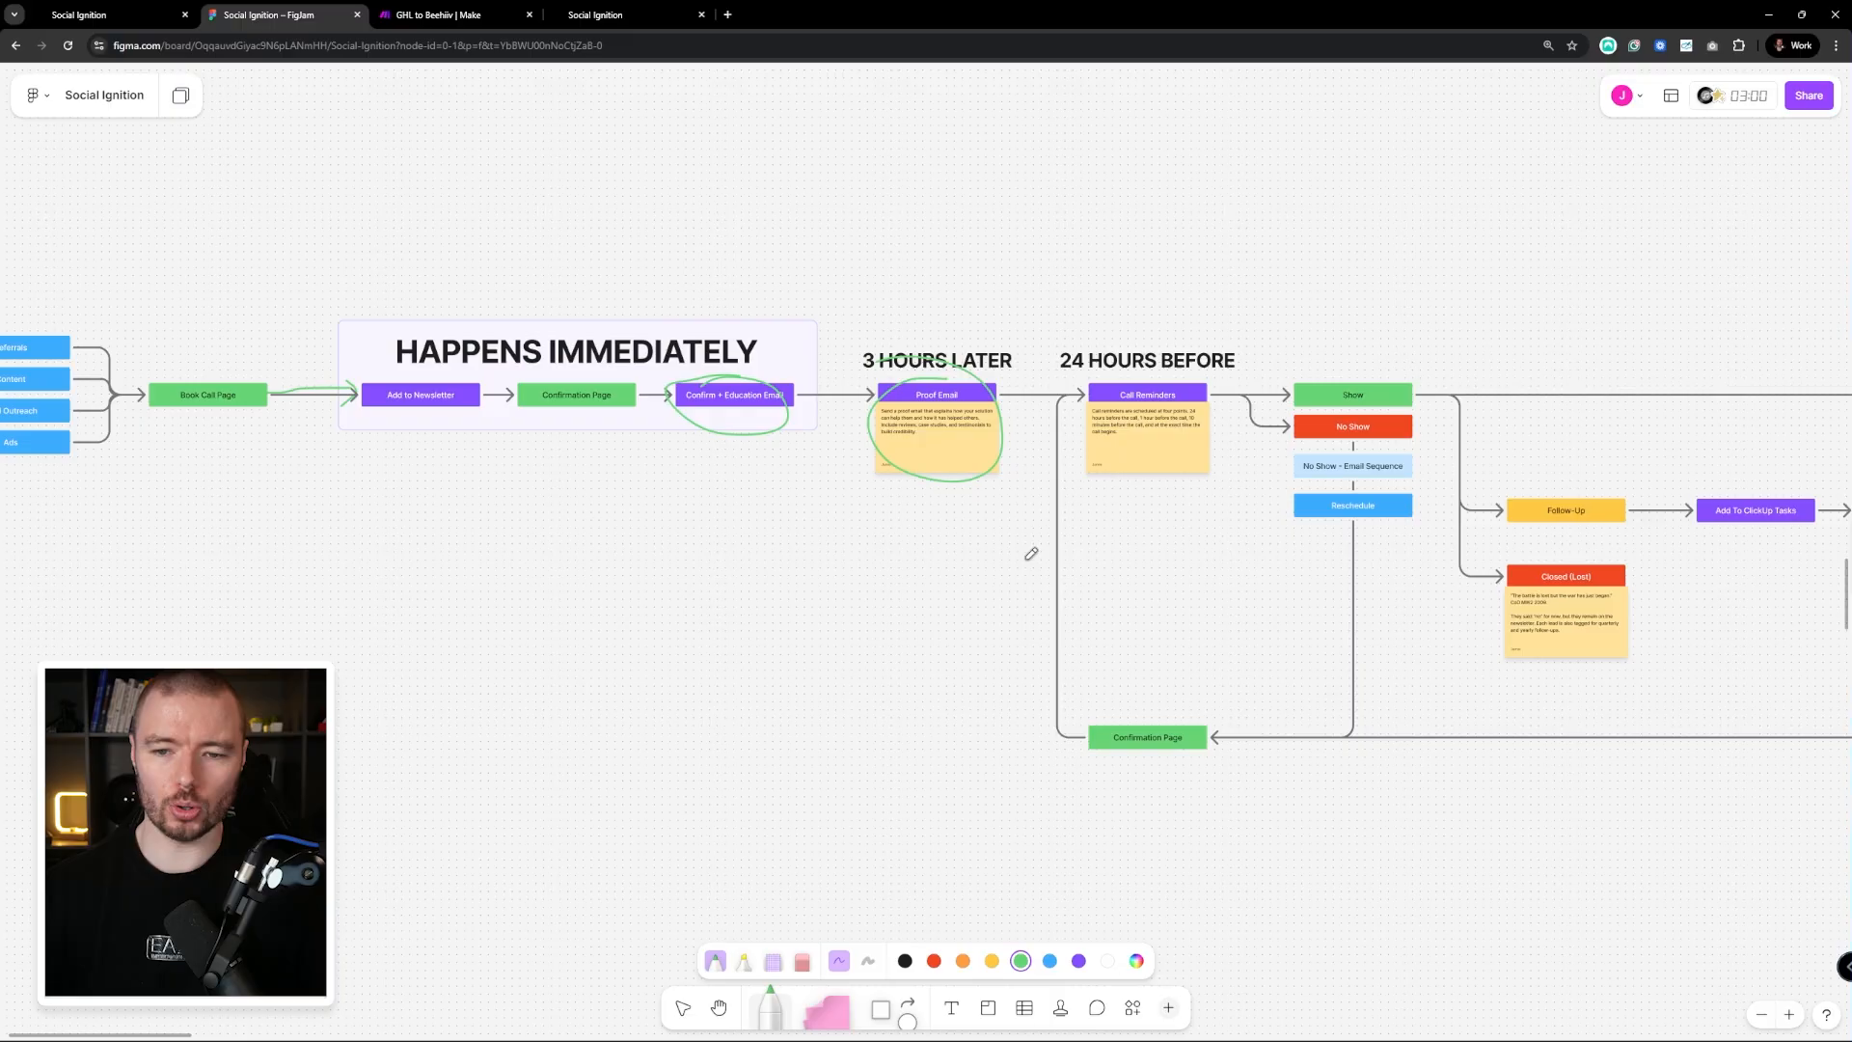
{"action": "scroll", "coordinate": [995, 492], "scroll_direction": "right", "scroll_amount": 3}
{"action": "mouse_move", "coordinate": [1030, 374]}
{"action": "left_mouse_down"}
{"action": "mouse_move", "coordinate": [1066, 453]}
{"action": "mouse_move", "coordinate": [1046, 386]}
{"action": "left_mouse_up"}
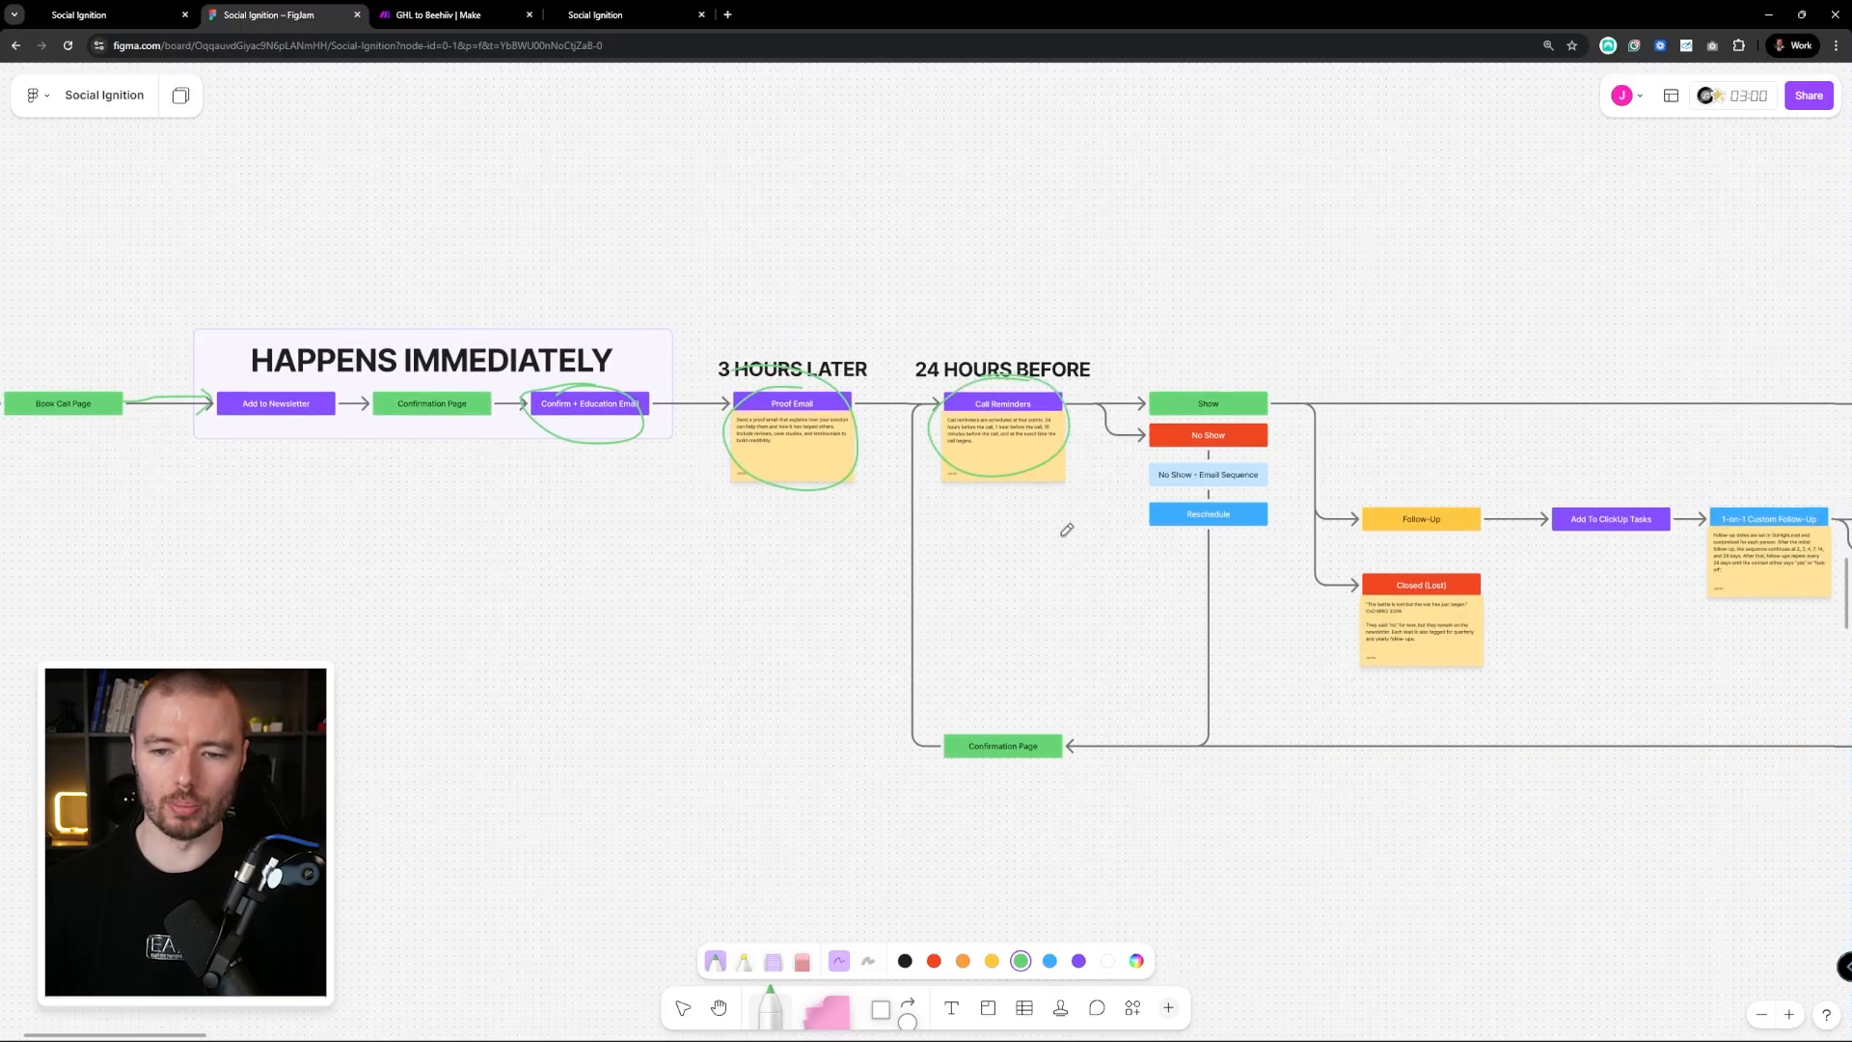
{"action": "scroll", "coordinate": [1068, 529], "scroll_direction": "right", "scroll_amount": 3}
Draw a green line from Call Reminders to No Show, extended with an arrow to Confirmation Page
{"action": "mouse_move", "coordinate": [912, 324]}
{"action": "left_mouse_down"}
{"action": "mouse_move", "coordinate": [977, 364]}
{"action": "mouse_move", "coordinate": [984, 634]}
{"action": "mouse_move", "coordinate": [872, 632]}
{"action": "mouse_move", "coordinate": [884, 645]}
{"action": "left_mouse_up"}
{"action": "scroll", "coordinate": [1018, 390], "scroll_direction": "down", "scroll_amount": 1}
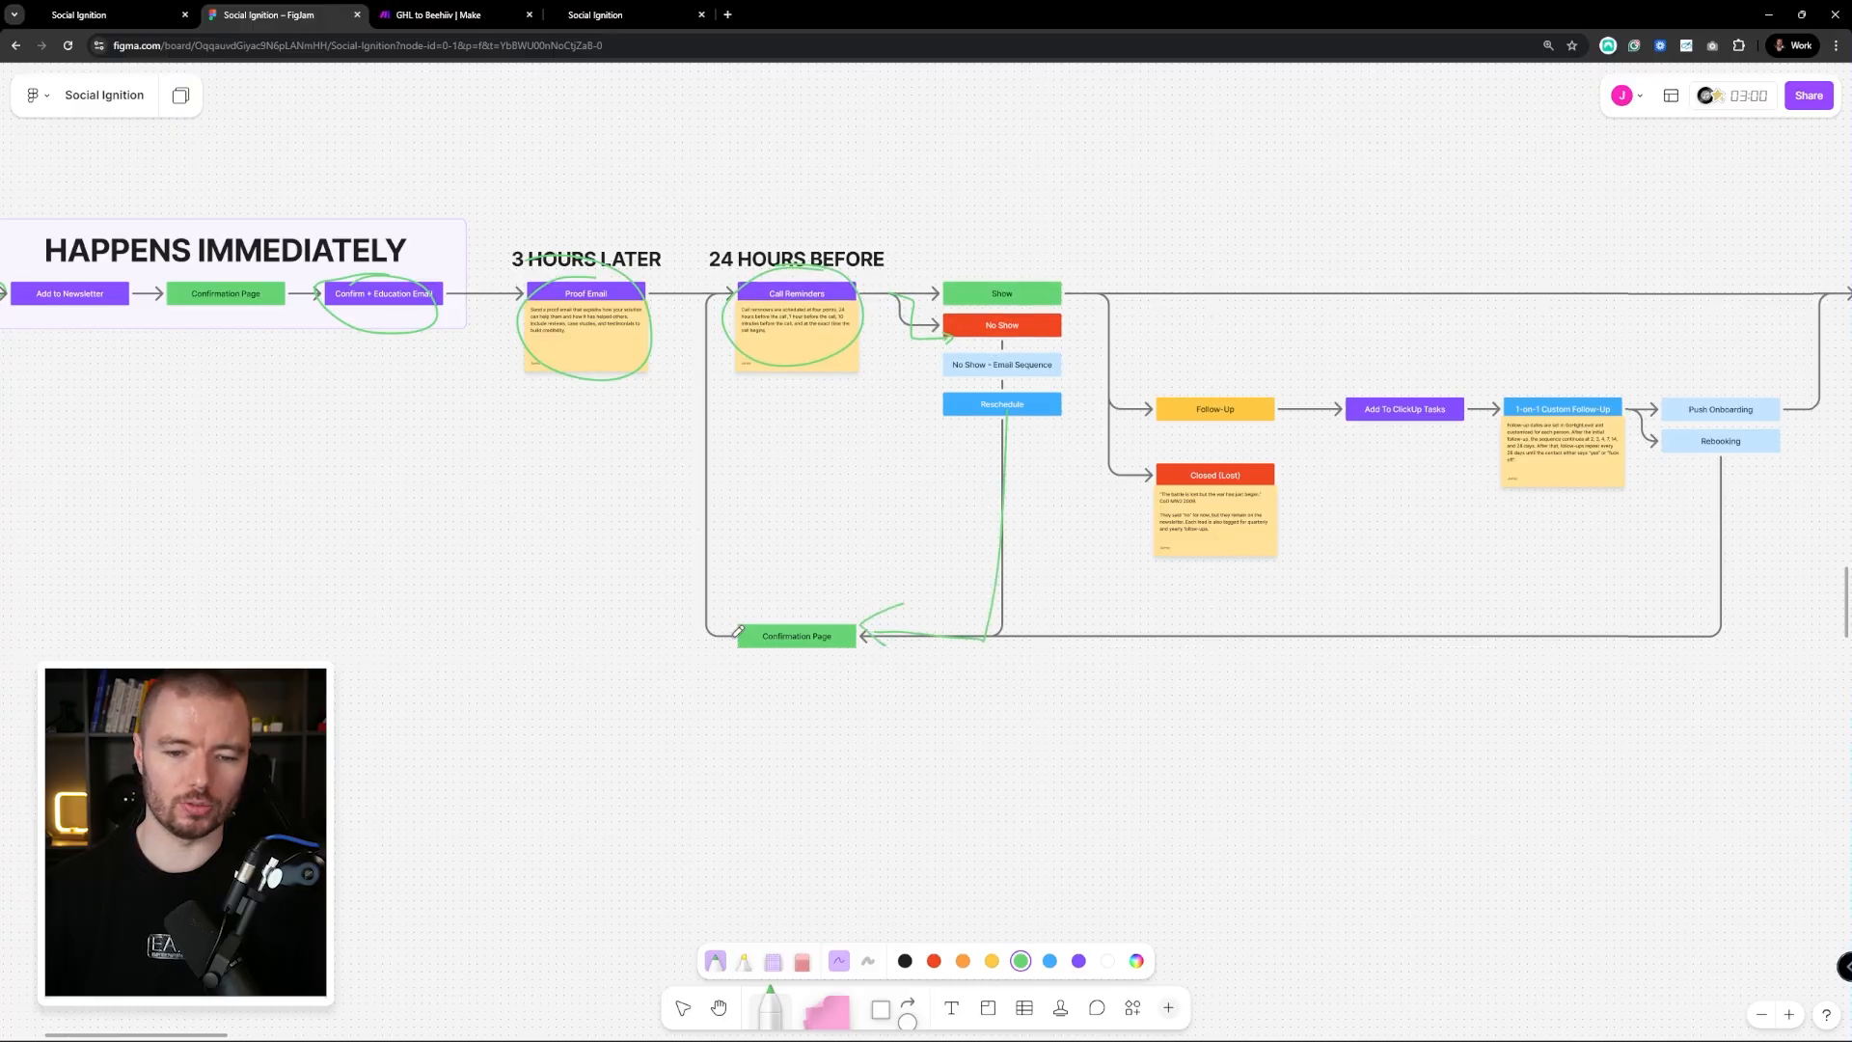
{"action": "mouse_move", "coordinate": [734, 635]}
{"action": "left_mouse_down"}
{"action": "mouse_move", "coordinate": [698, 521]}
{"action": "mouse_move", "coordinate": [687, 315]}
{"action": "mouse_move", "coordinate": [702, 332]}
{"action": "left_mouse_up"}
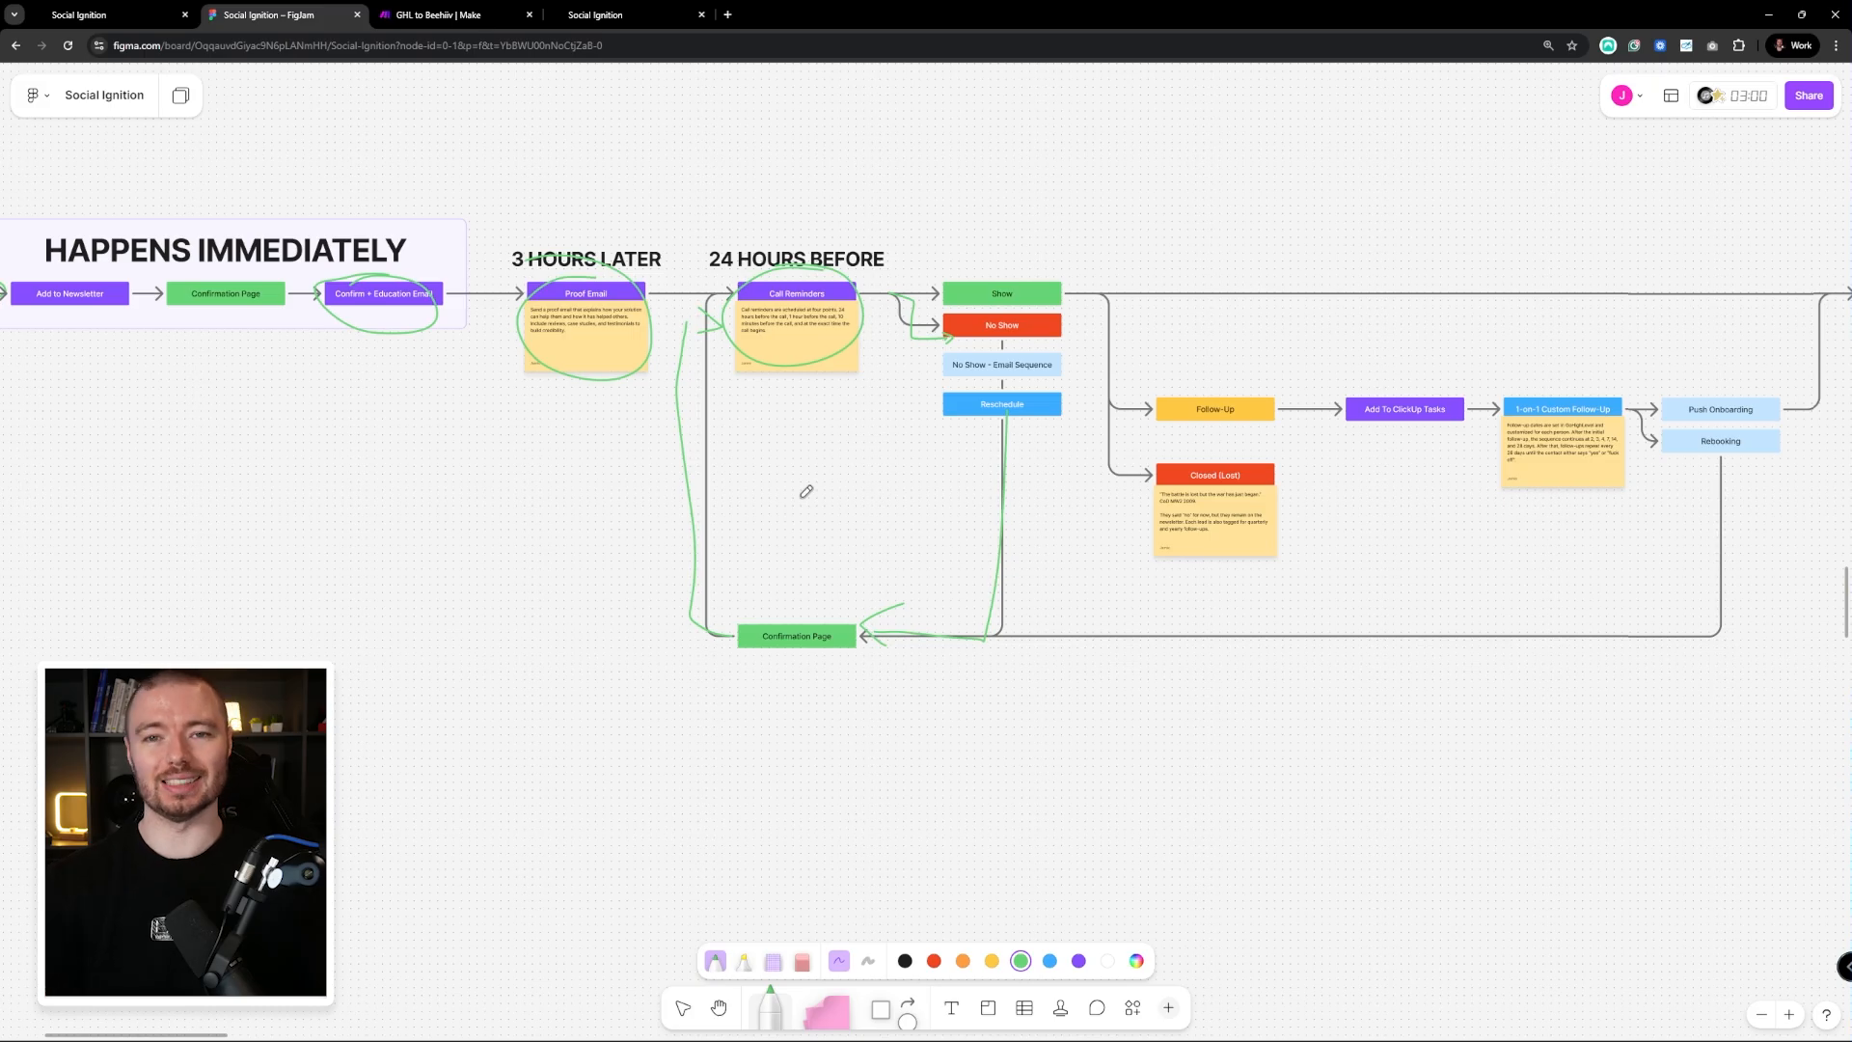
{"action": "mouse_move", "coordinate": [914, 374]}
{"action": "left_mouse_down"}
{"action": "mouse_move", "coordinate": [775, 358]}
{"action": "mouse_move", "coordinate": [1009, 440]}
{"action": "left_mouse_up"}
{"action": "scroll", "coordinate": [1007, 362], "scroll_direction": "down", "scroll_amount": 3}
{"action": "scroll", "coordinate": [1008, 363], "scroll_direction": "right", "scroll_amount": 2}
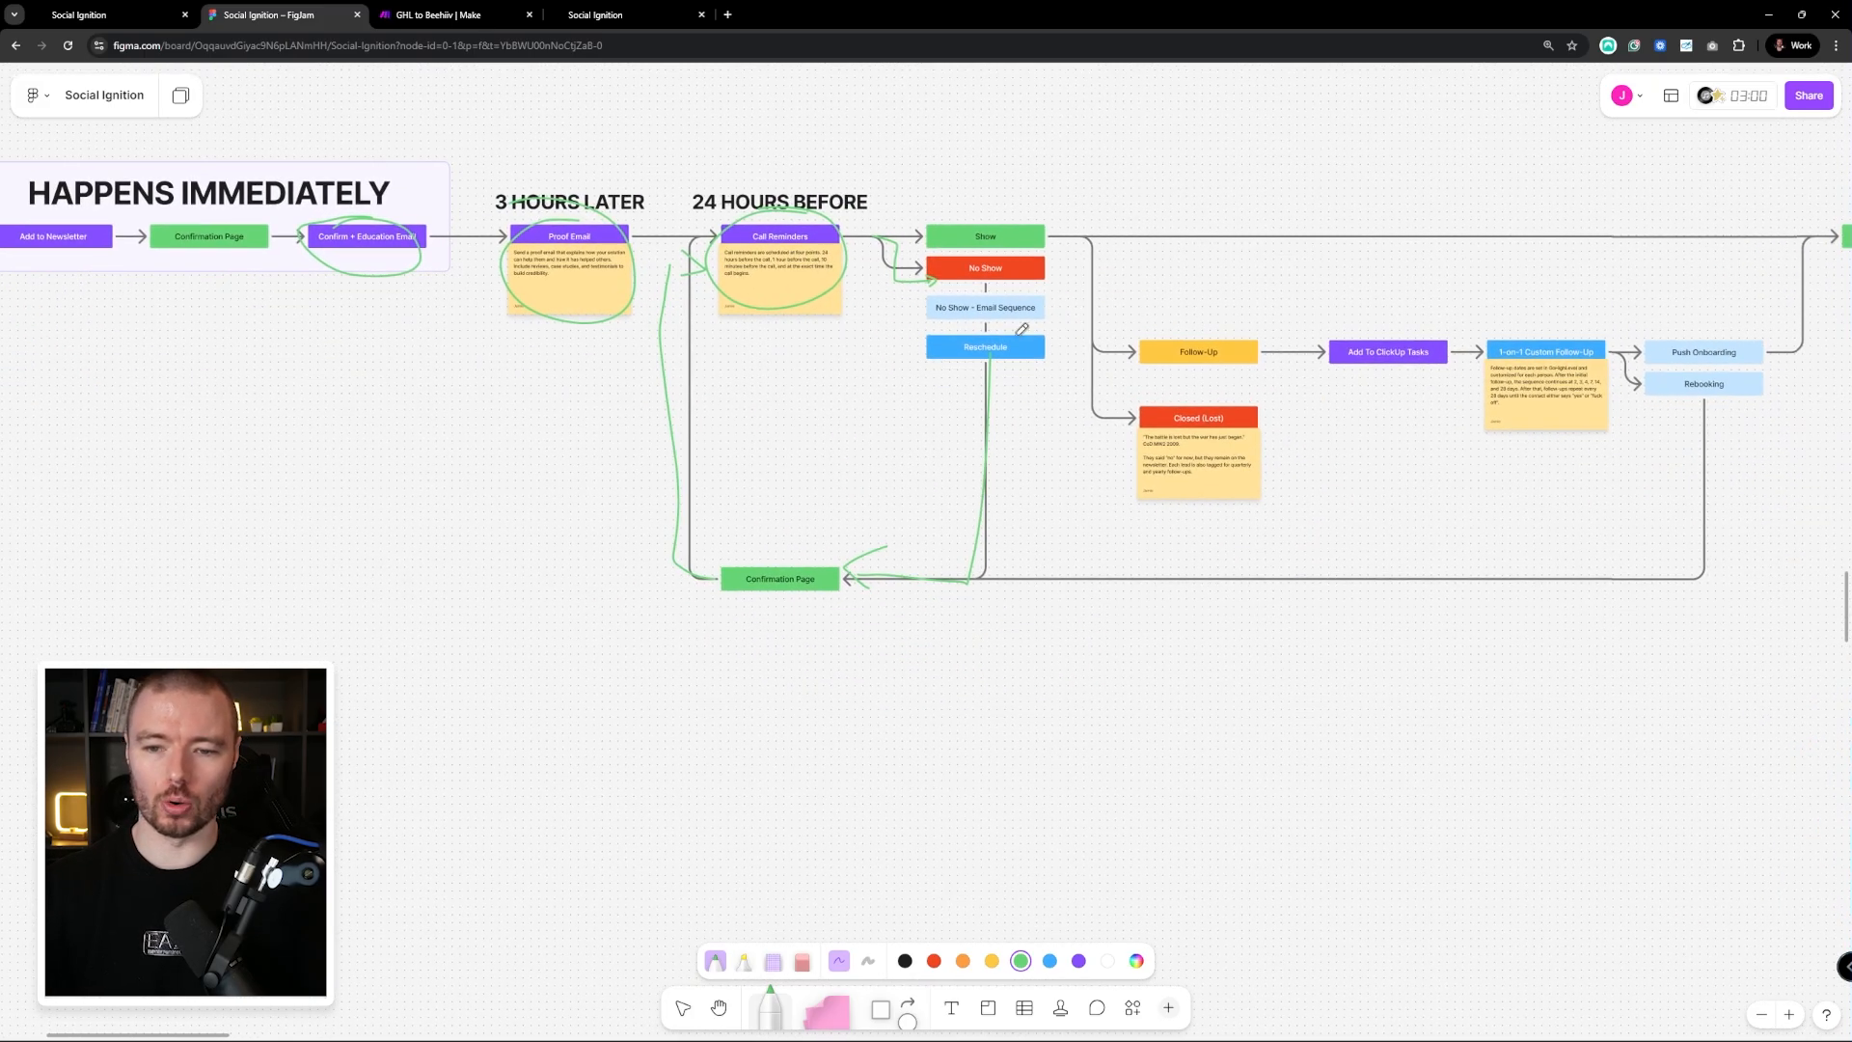